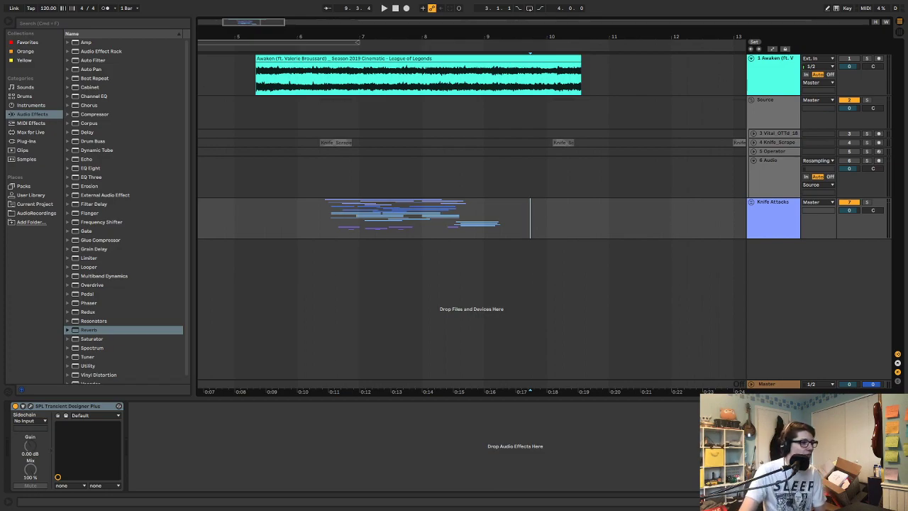
Expand the Knife Attacks group and collapse the Source group in the arrangement
left_click(419, 37)
left_click_drag(419, 37, 462, 33)
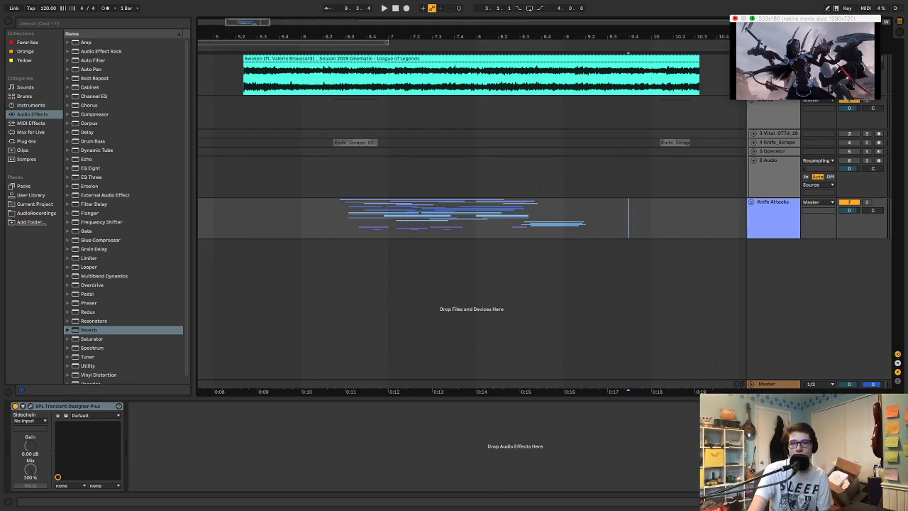
left_click(735, 18)
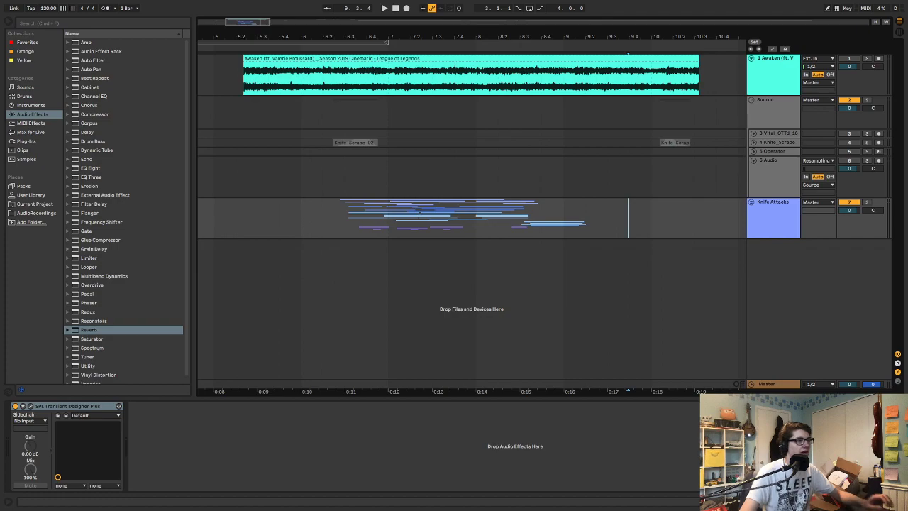
left_click(752, 202)
left_click(766, 110)
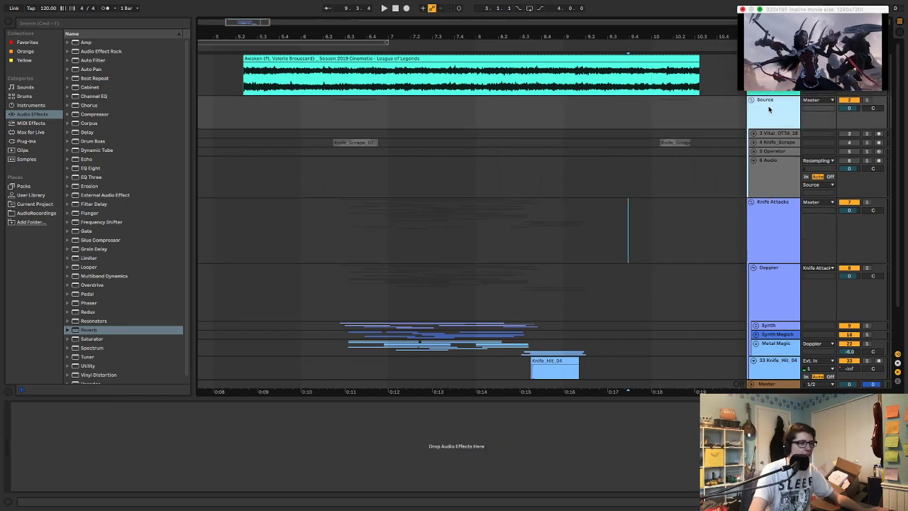
key("u")
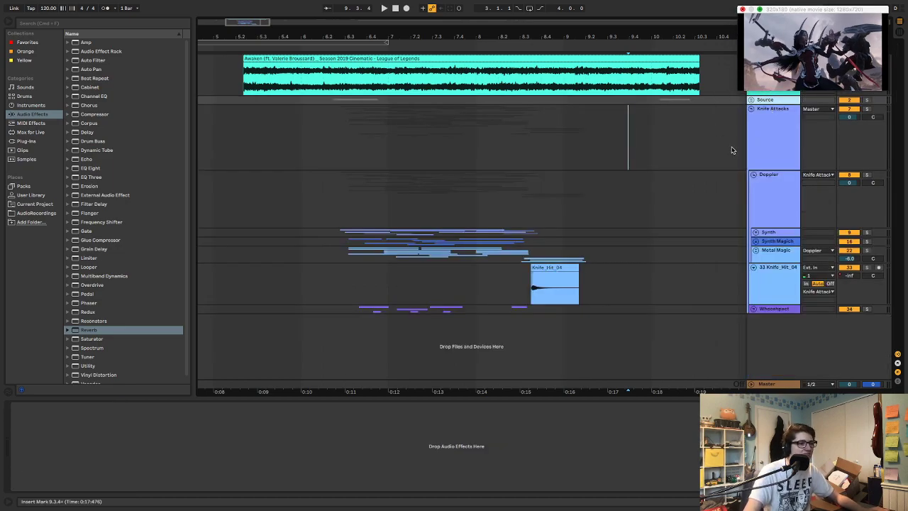
Expand the Whooshpact group and play it soloed from just before its first clip
left_click(755, 309)
scroll(703, 304, "down", 3)
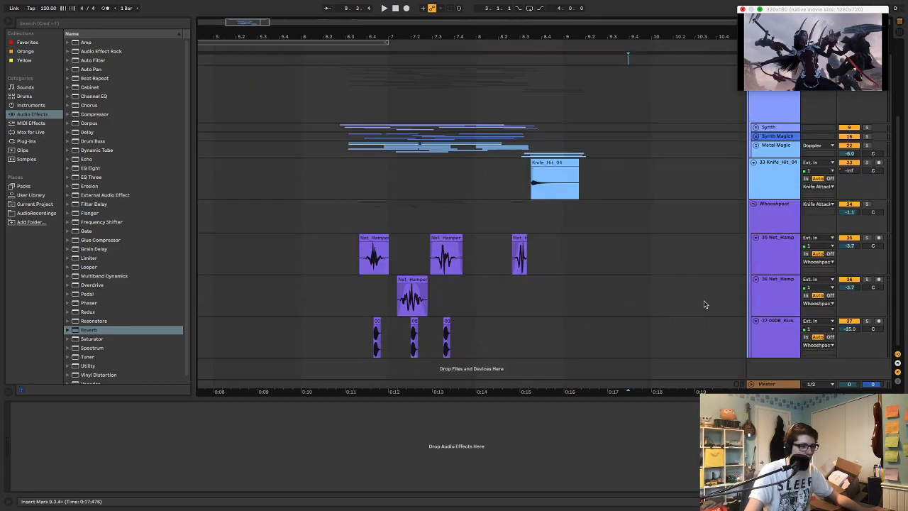
left_click(341, 218)
key("space")
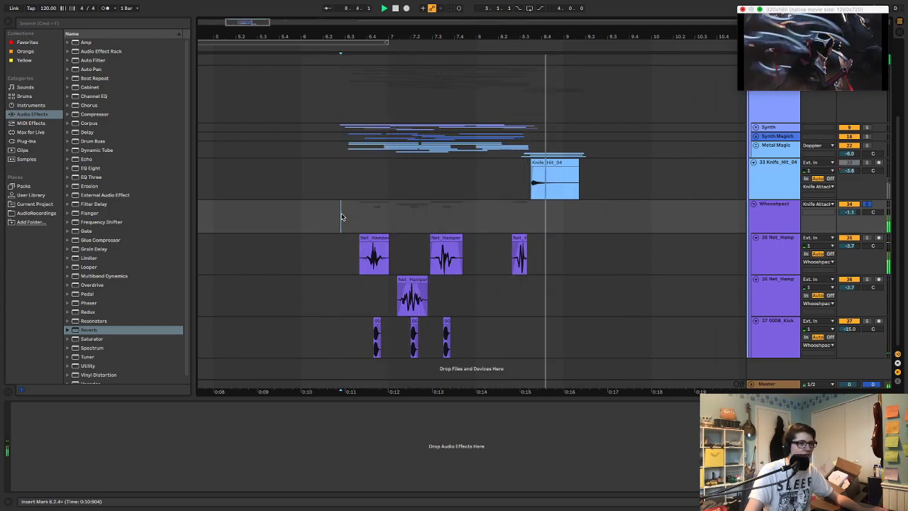
Play the Knife_Hit_04 track from just before its clip and stop playback
key("space")
left_click(523, 185)
key("space")
key("space")
Expand the Metal Magic group and play its layers soloed from just before the first clips
left_click(755, 145)
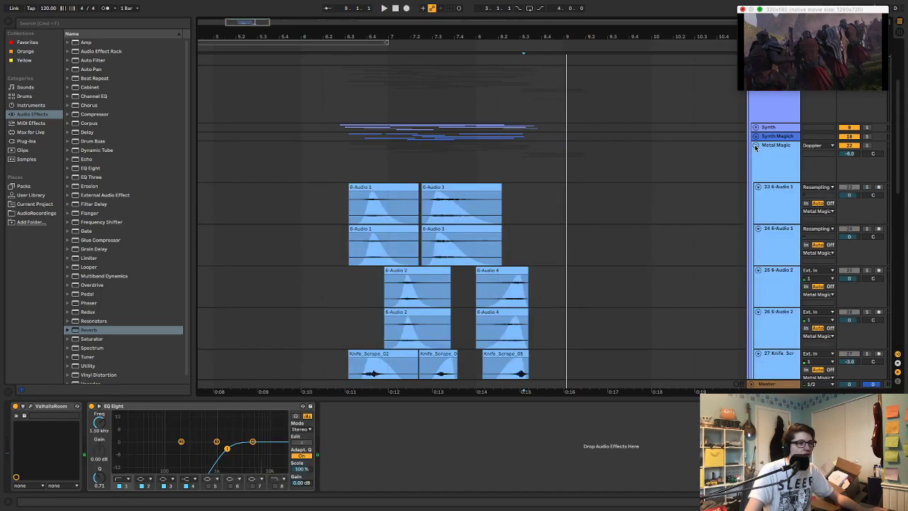
left_click(339, 163)
key("space")
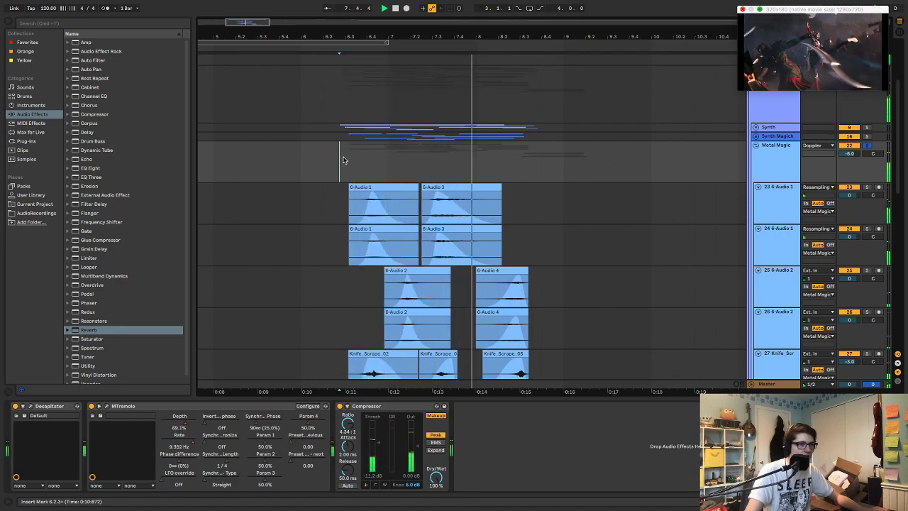
key("space")
Collapse Metal Magic, expand the synth magic group above it, and play that group soloed from just before its first clip
scroll(497, 249, "up", 6)
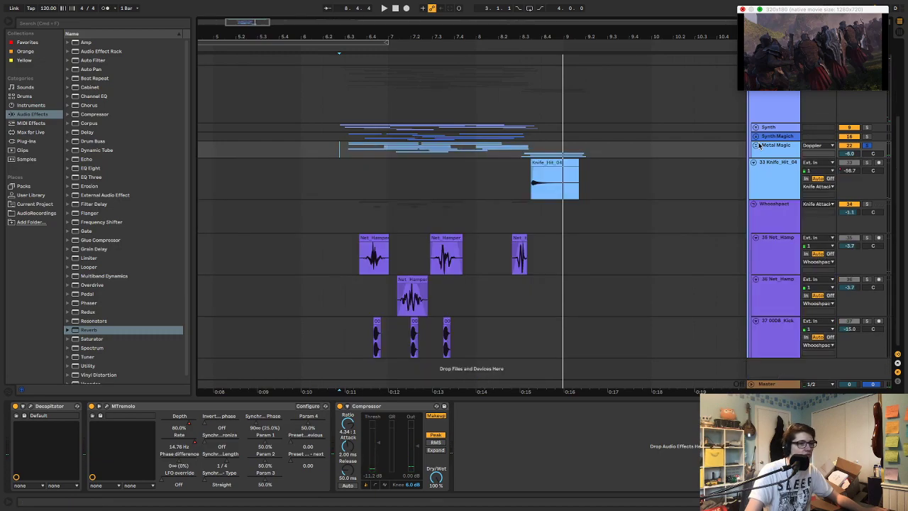
left_click(340, 162)
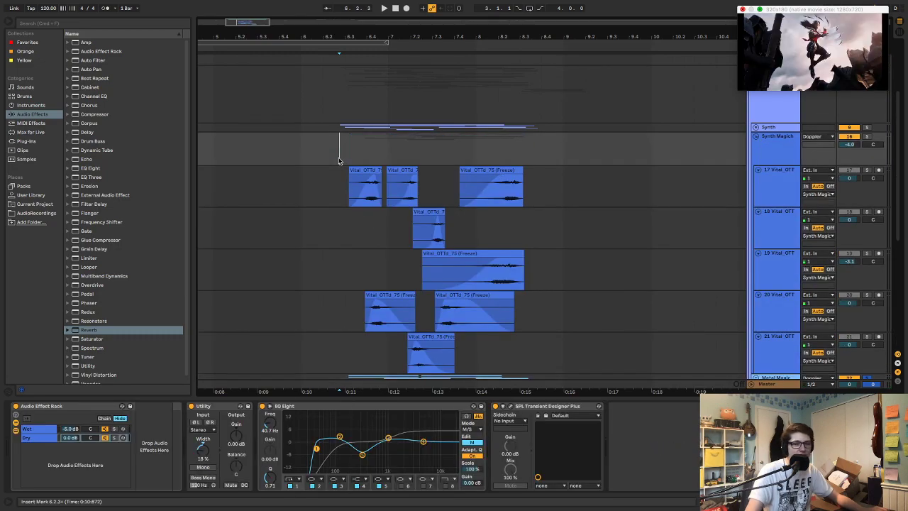
key("space")
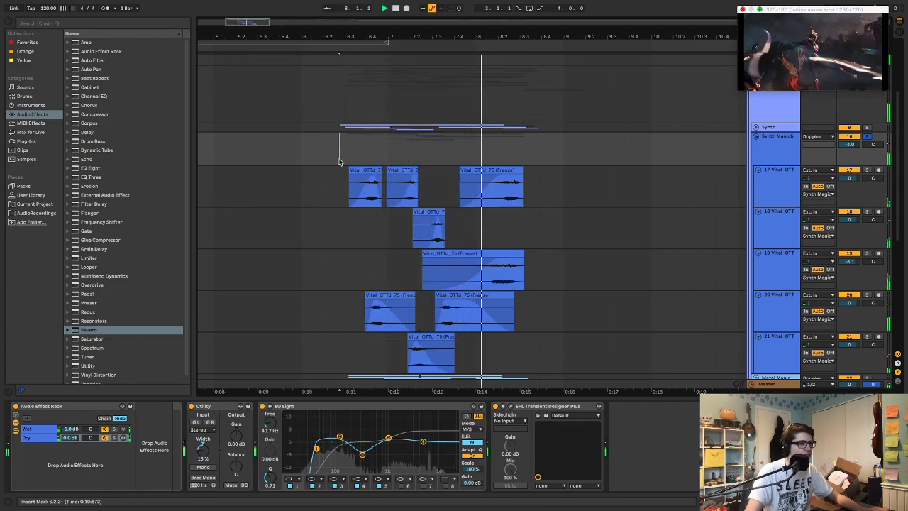
key("space")
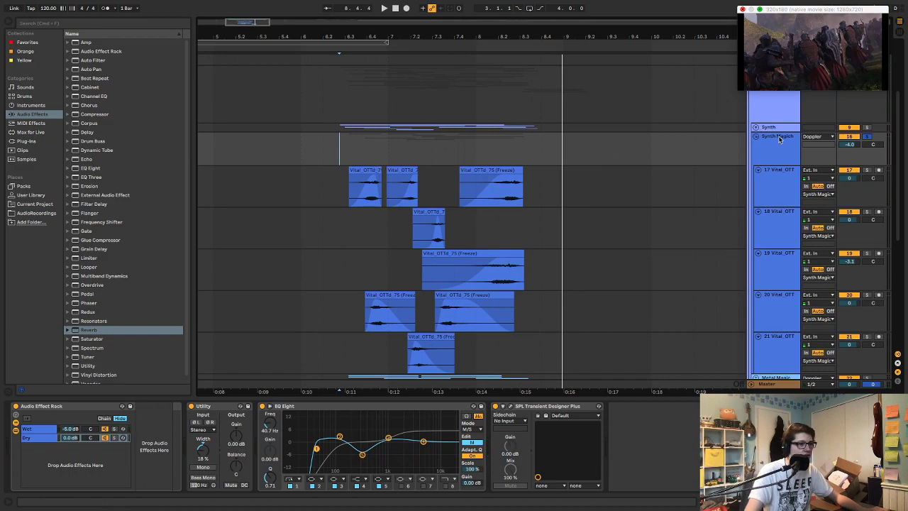
Expand the Synth group and play it soloed from just before its first clip
left_click(756, 127)
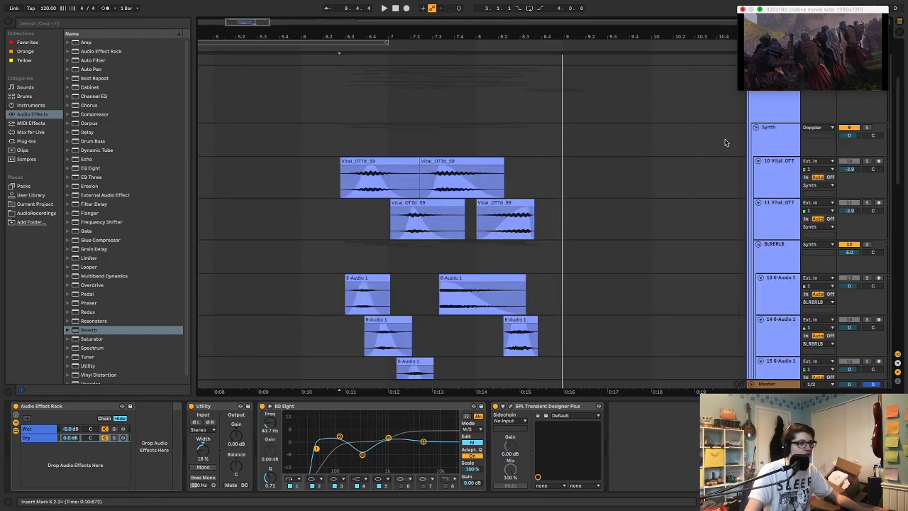
left_click(331, 132)
key("space")
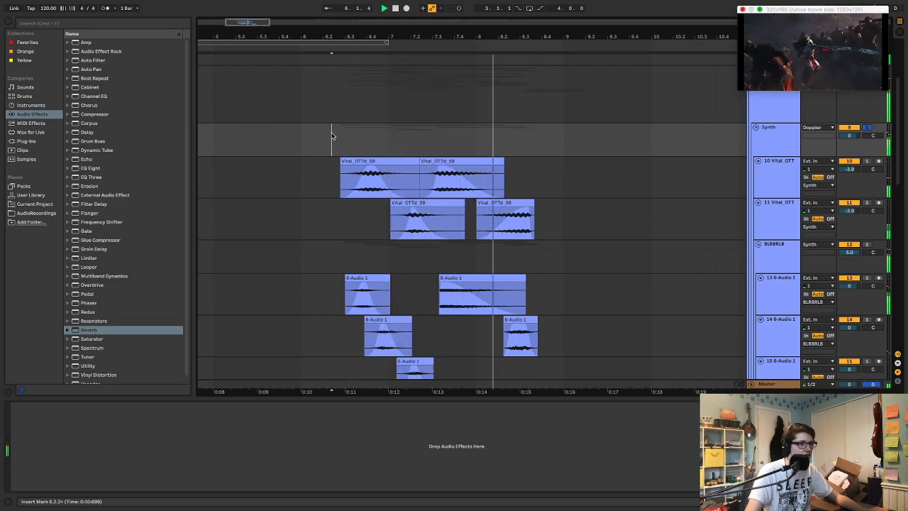
key("space")
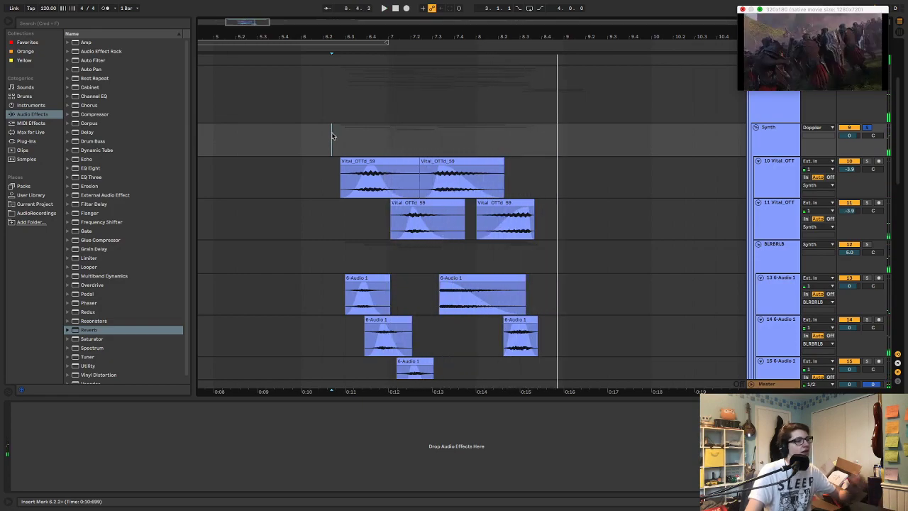
Play only the two Vital_OTT tracks of the Synth group, 10 and 11, soloed together from before their clips
scroll(388, 177, "down", 3)
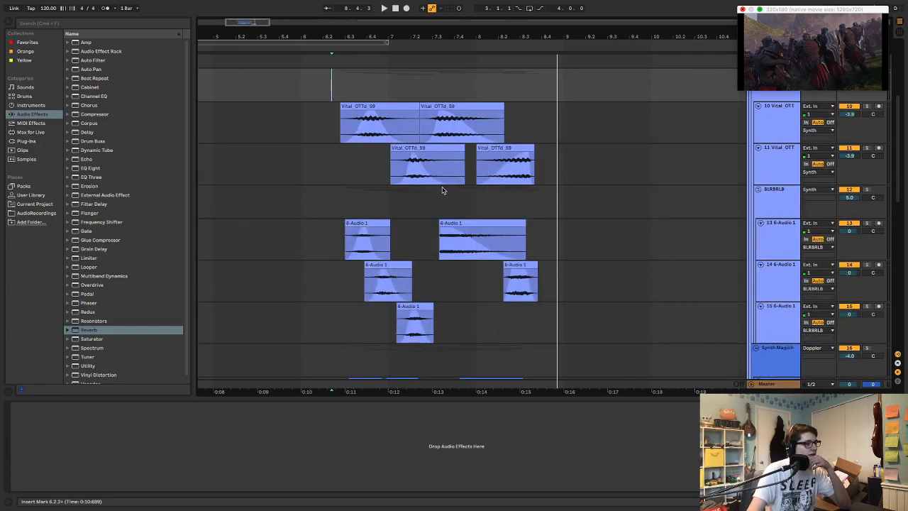
left_click_drag(327, 119, 336, 151)
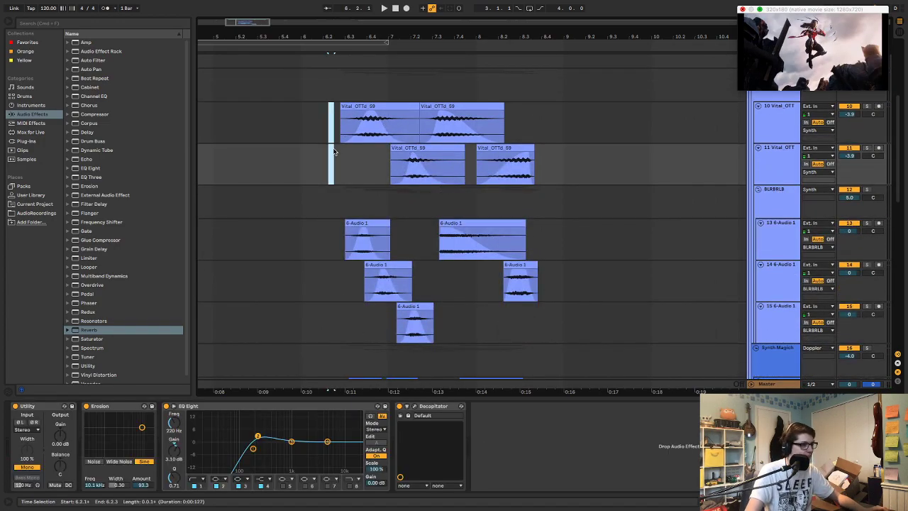
key("space")
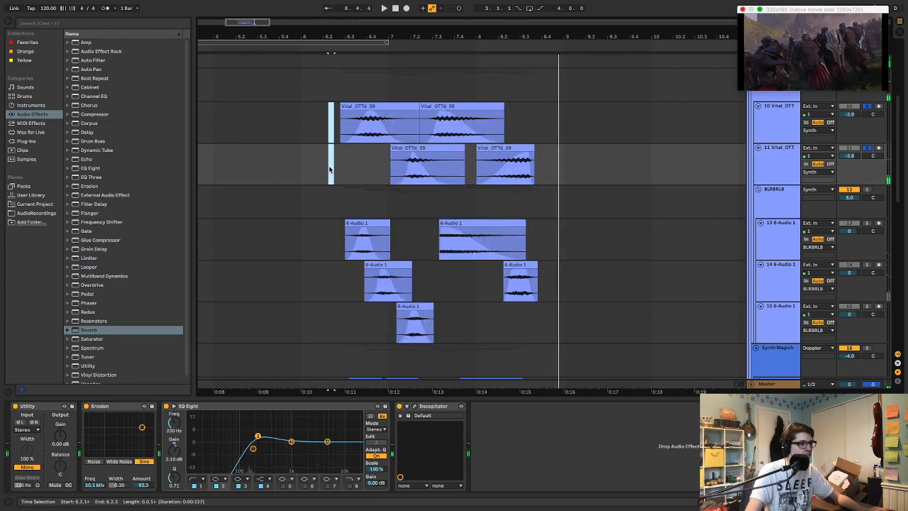
Play the BLRBRLB subgroup soloed, and replay the passage with the solo removed
left_click(330, 203)
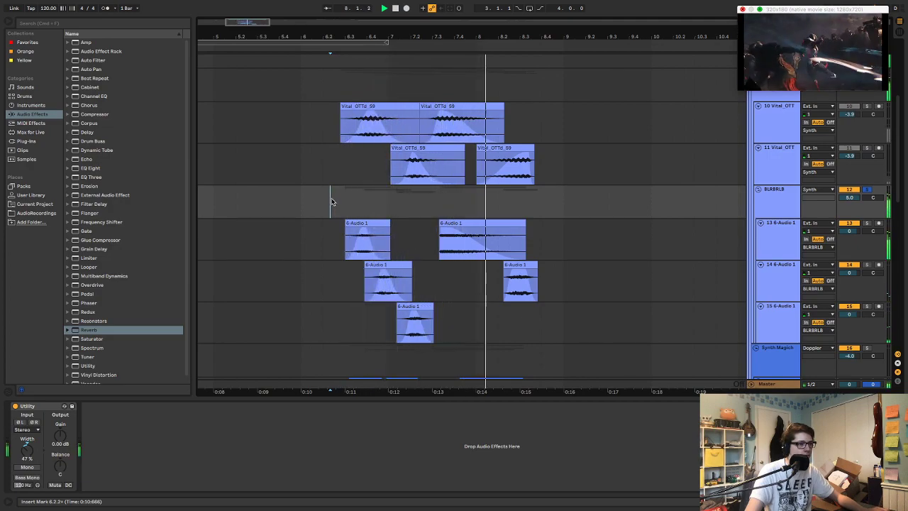
key("s")
key("space")
key("space")
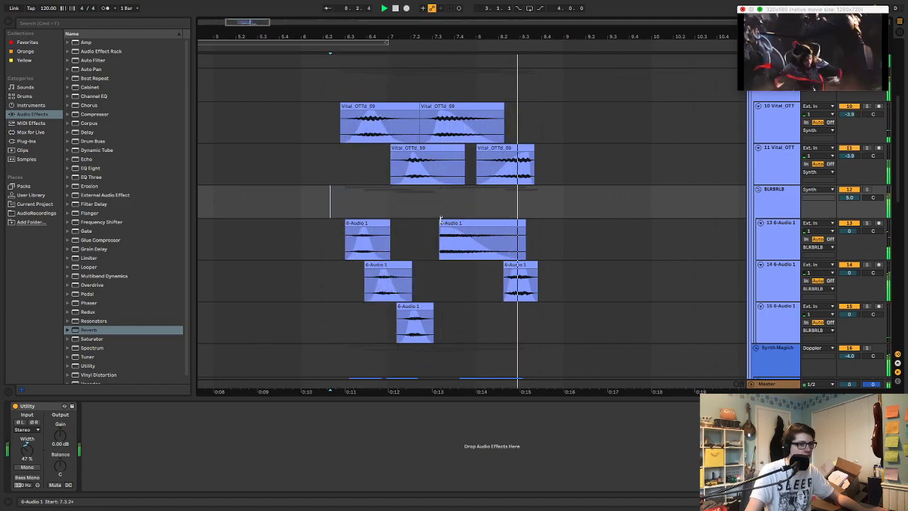
Collapse the Knife Attacks group and play the complete knife attack sequence with all layers
scroll(308, 108, "up", 2)
scroll(308, 109, "up", 2)
scroll(652, 180, "up", 2)
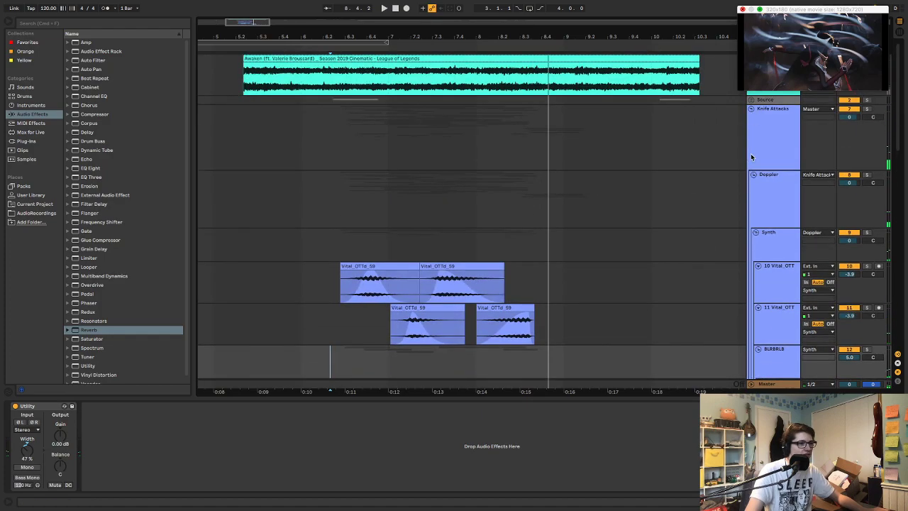
left_click(751, 108)
key("space")
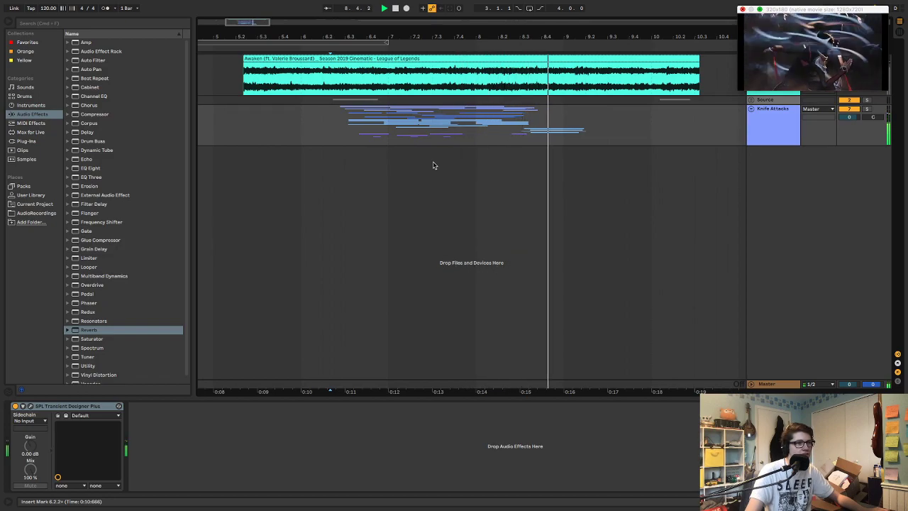
key("space")
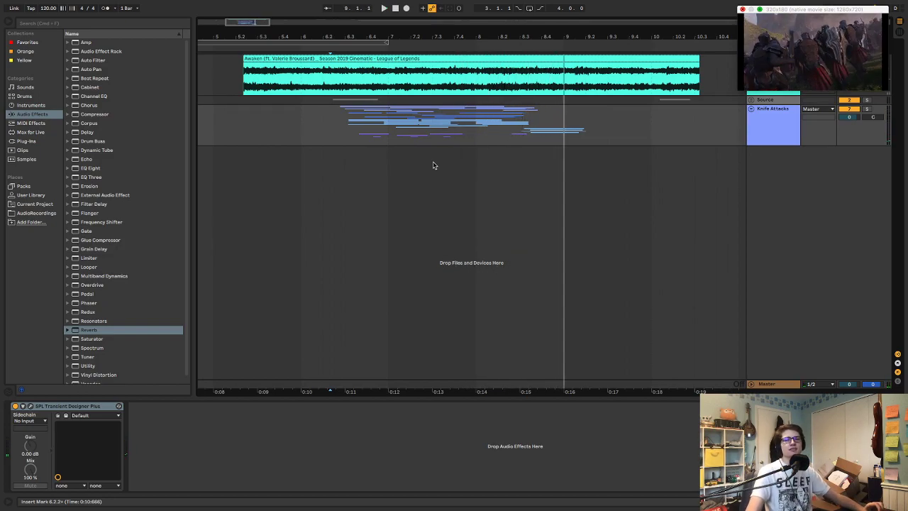
Zoom the arrangement in on the knife attack clips and replay the combined sequence
key("Tab")
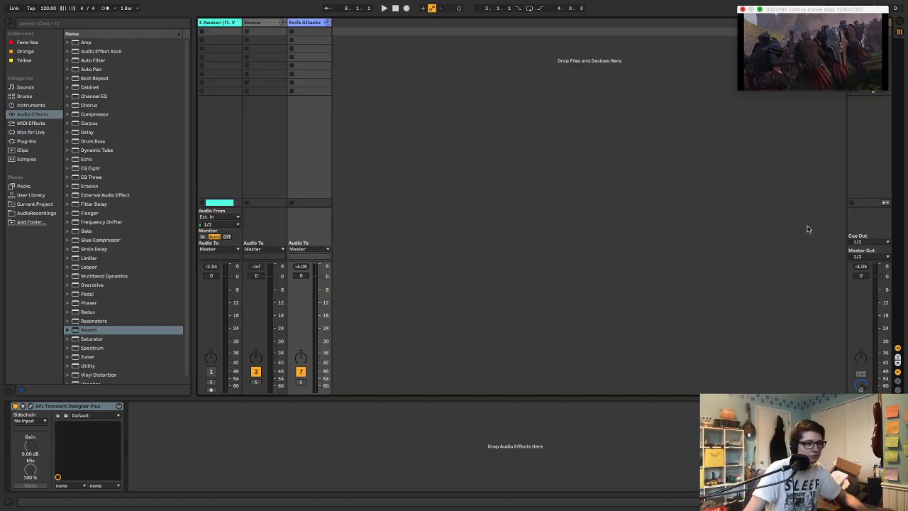
key("Tab")
mouse_move(453, 37)
left_mouse_down()
mouse_move(481, 64)
mouse_move(446, 37)
left_mouse_up()
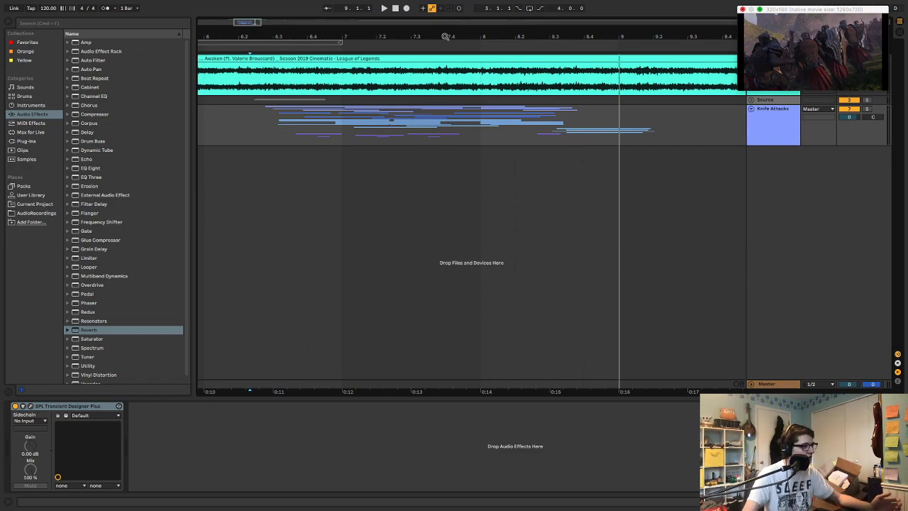
key("space")
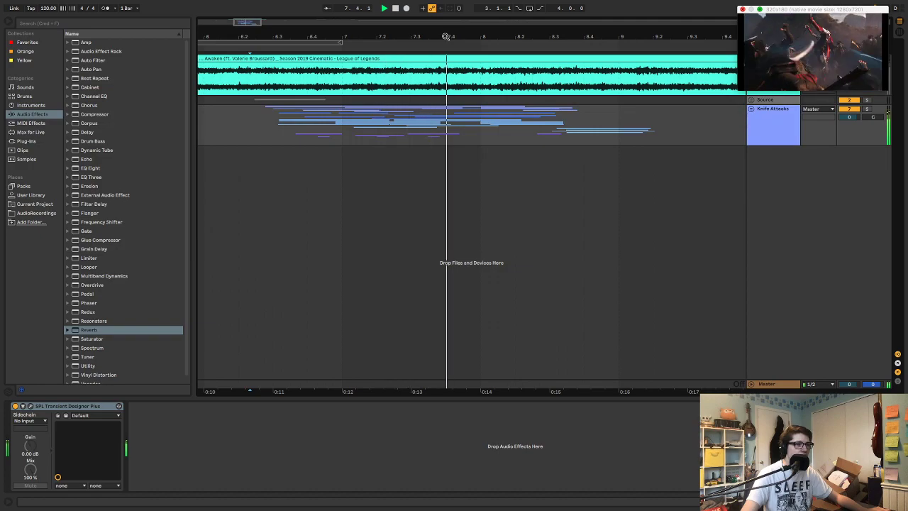
key("space")
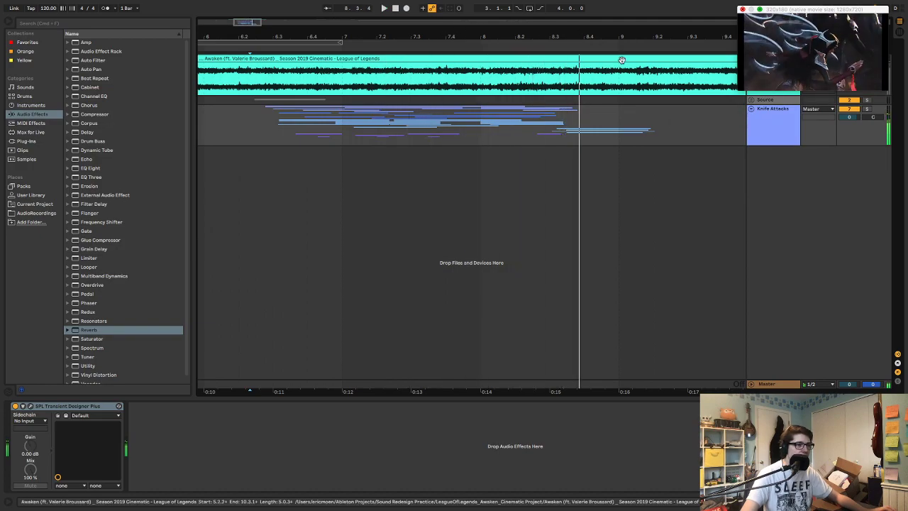
Expand the Knife Attacks group and play the Doppler group soloed from just before the first synth clip
left_click(751, 109)
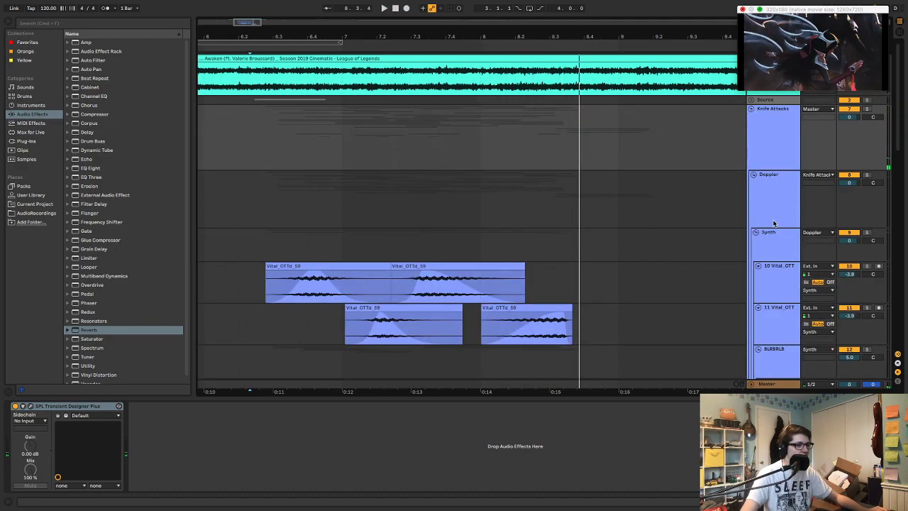
left_click(761, 174)
scroll(663, 176, "down", 3)
left_click(663, 176)
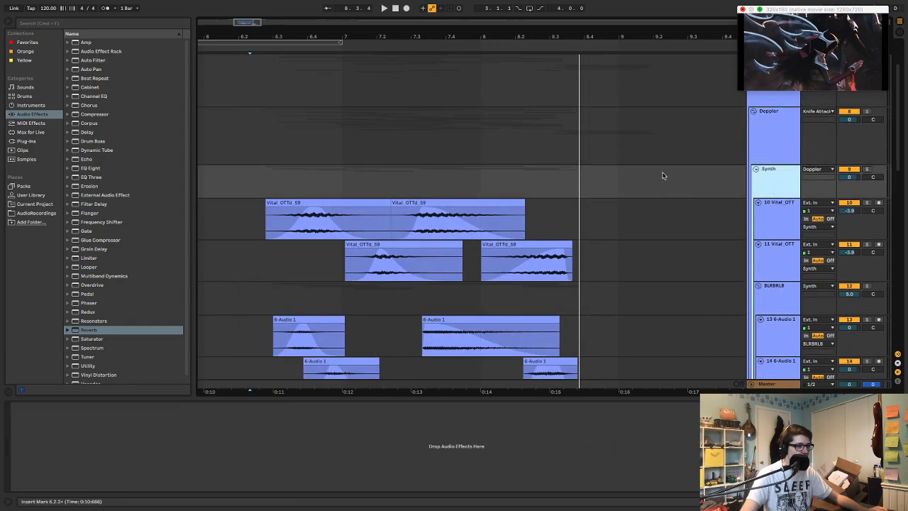
left_click(261, 180)
key("space")
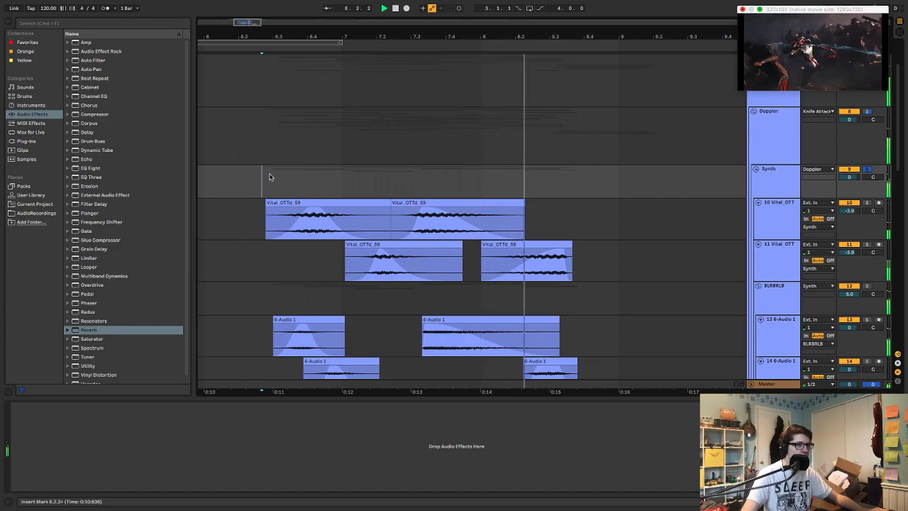
Deactivate the Synth group and collapse it
left_click(766, 169)
left_click(848, 171)
left_click(758, 170)
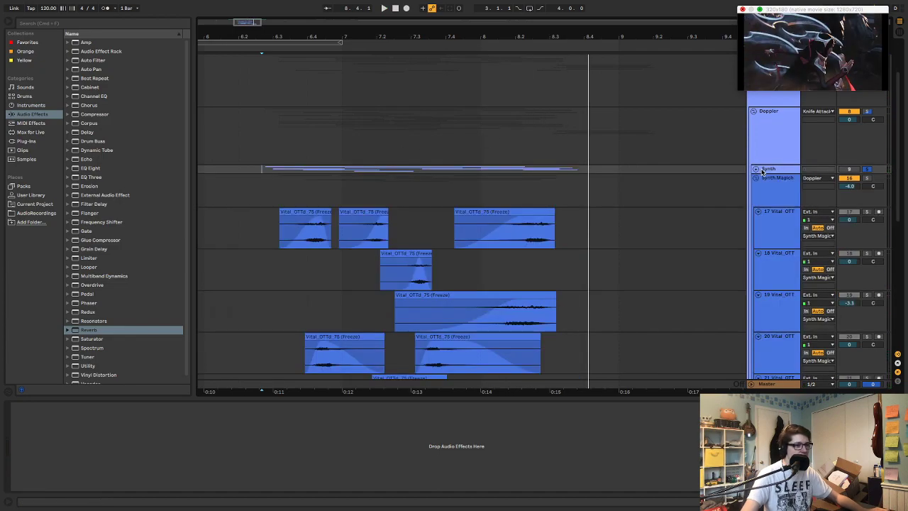
Play the knife attacks without solo and with the Synth group deactivated, and select the Synth group
left_click(249, 182)
key("space")
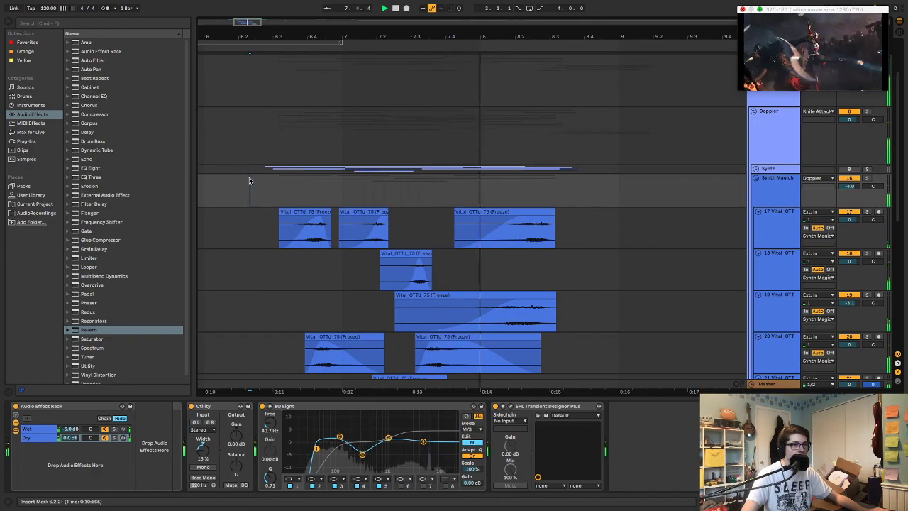
key("space")
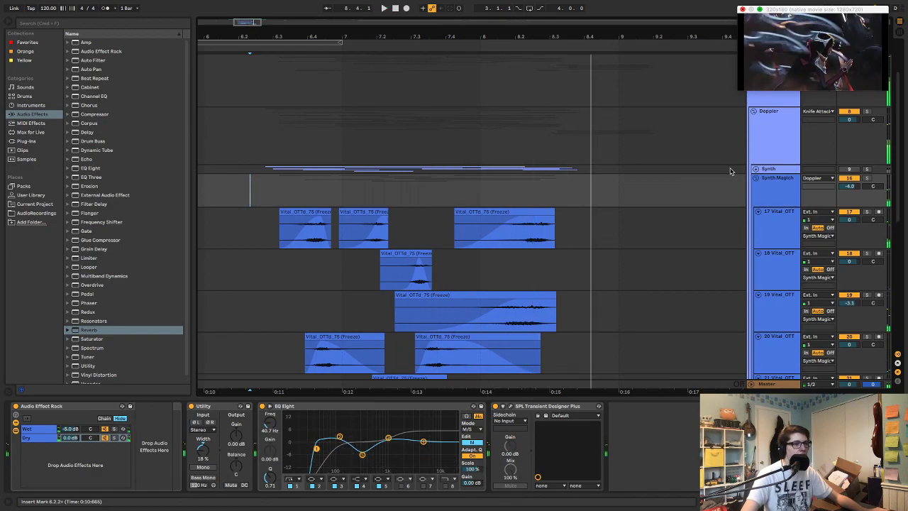
scroll(769, 171, "down", 2)
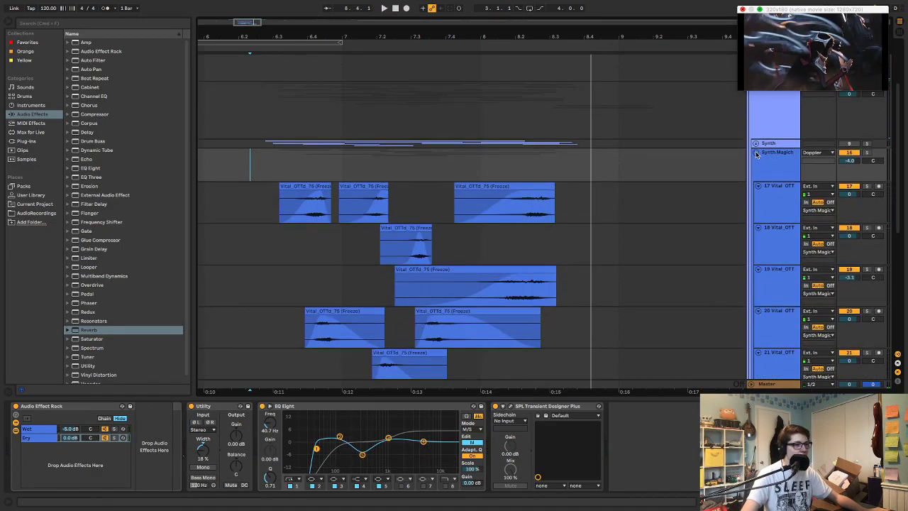
left_click(771, 145)
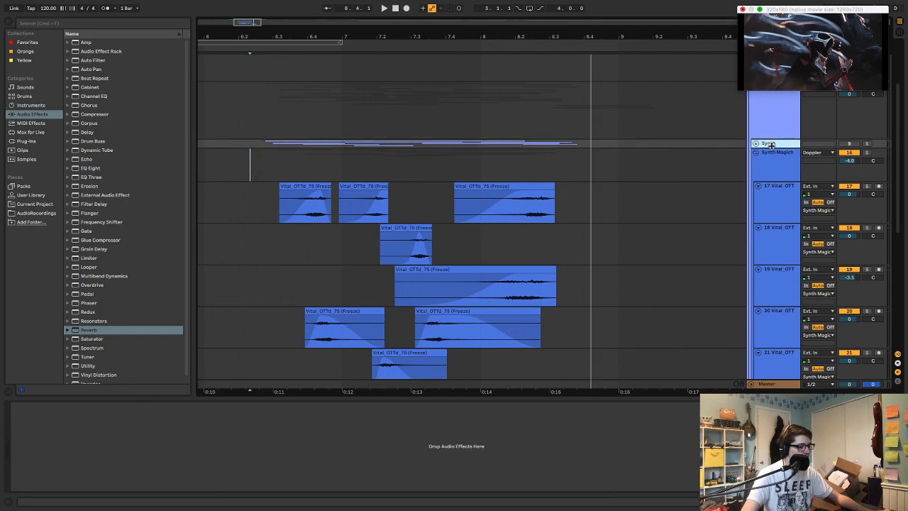
Insert an audio track below the collapsed Synth group, group it and rename the new group Synth 2
key("super+t")
left_click(773, 166)
key("super+g")
key("super+r")
type("Synth 2")
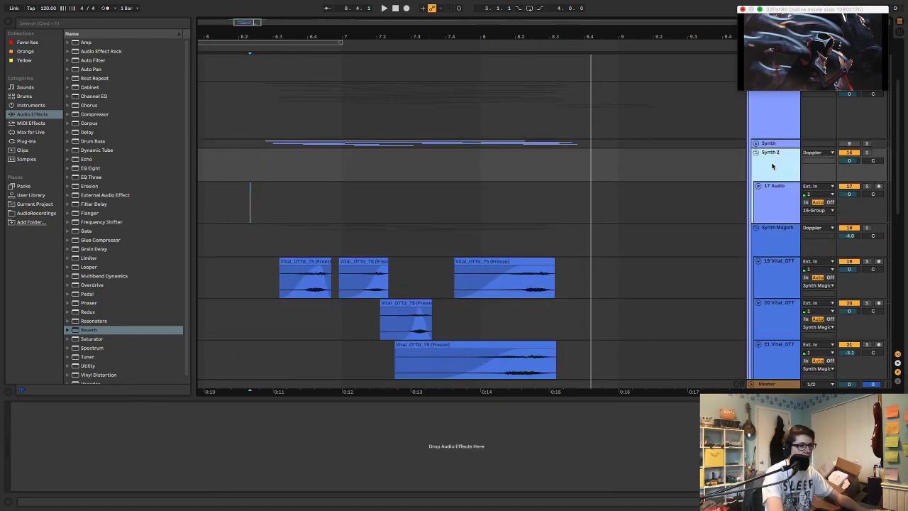
key("Return")
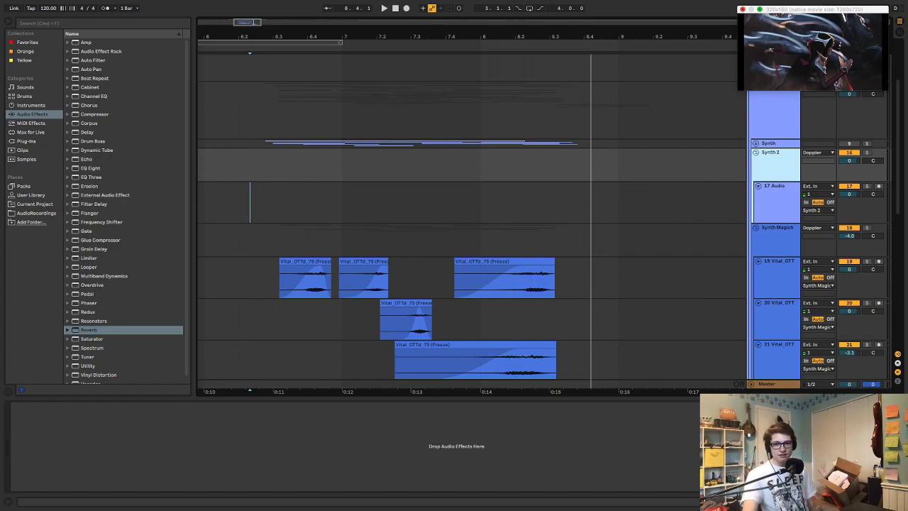
Unfold the Source group above the Knife Attacks group
left_click(743, 9)
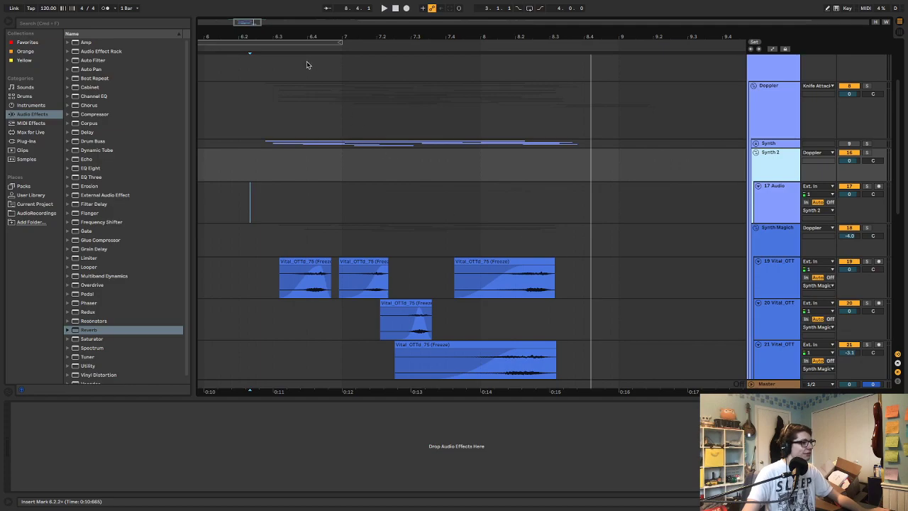
scroll(659, 196, "right", 8)
scroll(680, 203, "left", 5)
scroll(678, 205, "up", 3)
scroll(678, 205, "left", 6)
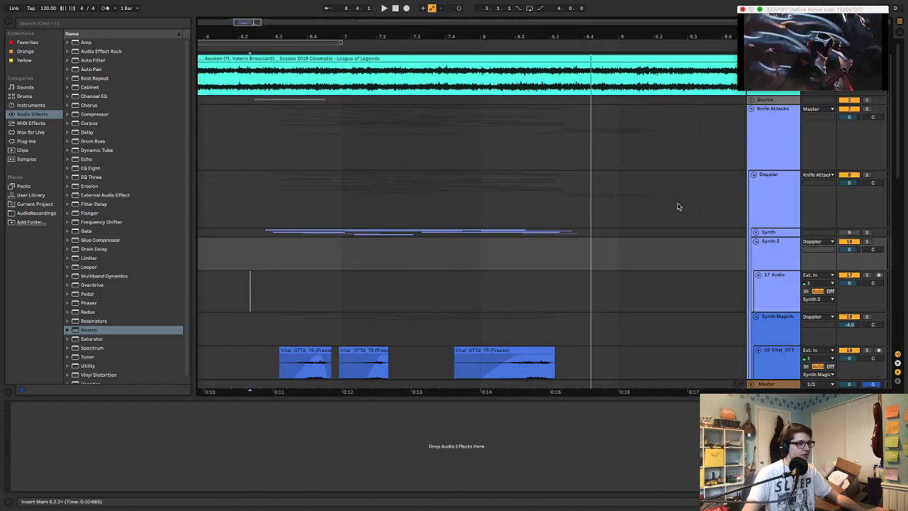
scroll(678, 205, "right", 4)
left_click(752, 99)
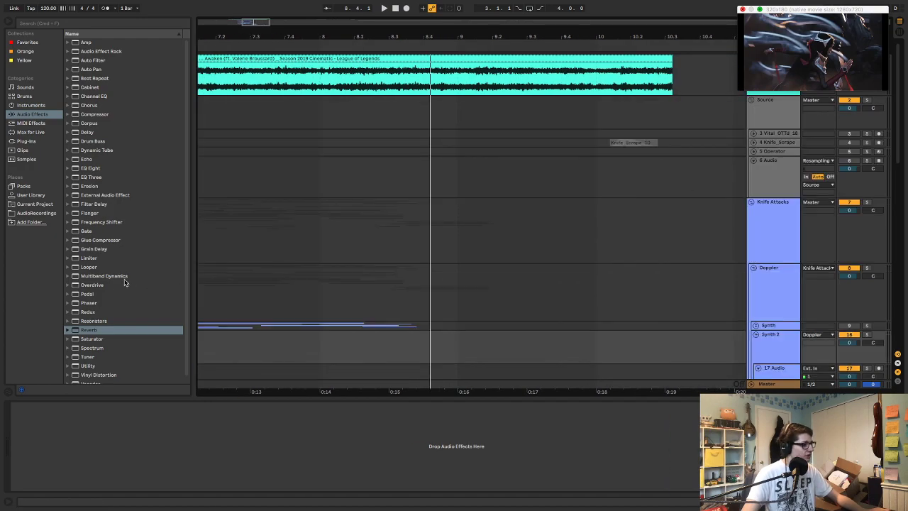
Open the Synth Sounds folder in AudioRecordings and audition a range of the Vital_OTTd recordings through to Vital_OTTd_87.wav
left_click(37, 214)
left_click(69, 240)
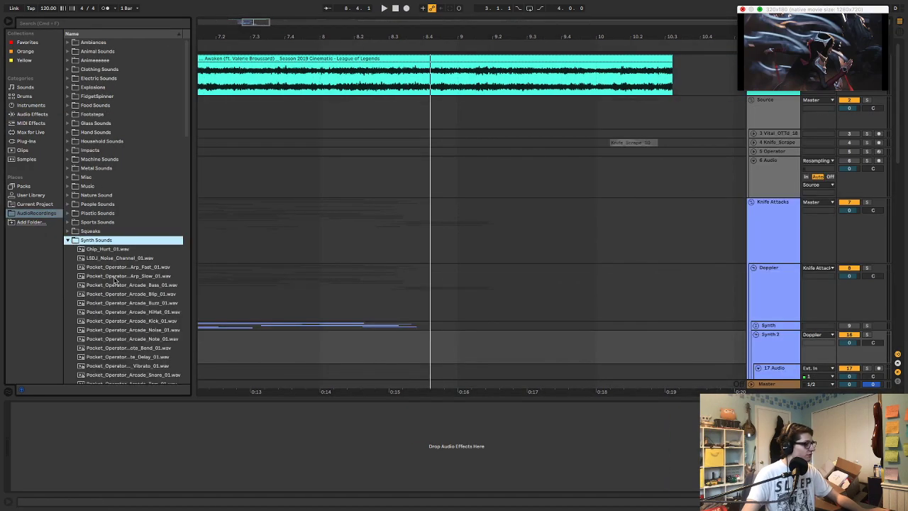
scroll(122, 250, "down", 6)
left_click(123, 250)
key("Down")
key("Down")
key("Down")
key("Down")
key("Down")
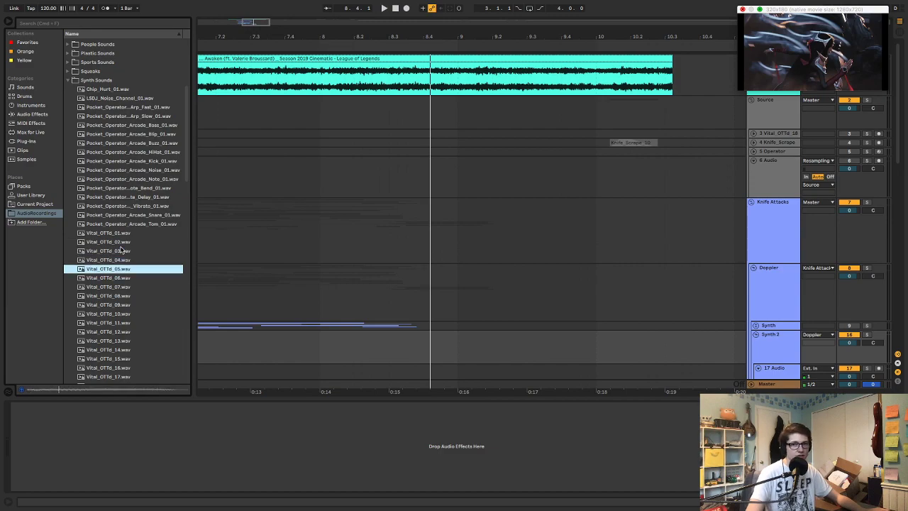
key("Down")
key("Down")
key("Down")
key("Down")
key("Down")
key("Down")
key("Down")
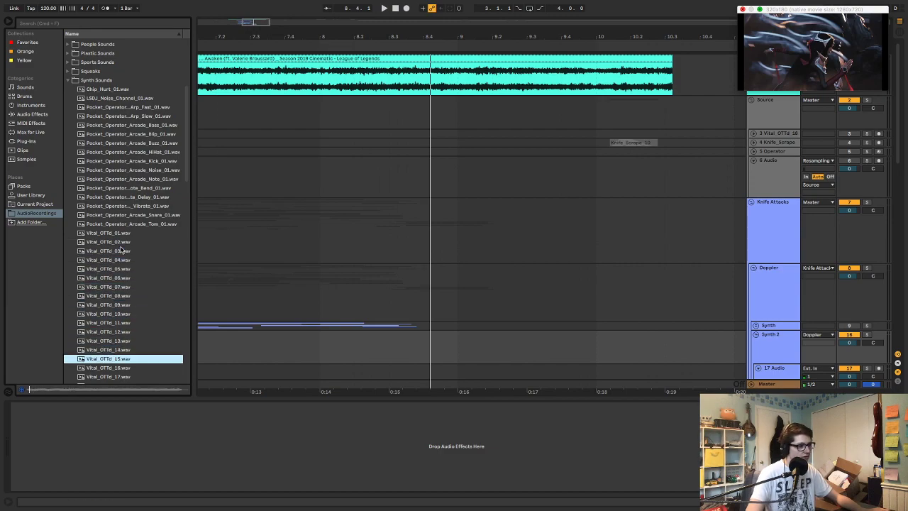
scroll(151, 241, "down", 8)
left_click(151, 241)
scroll(151, 242, "down", 5)
left_click(149, 241)
scroll(149, 242, "down", 4)
left_click(149, 242)
left_click(139, 287)
scroll(139, 289, "down", 2)
scroll(139, 289, "down", 4)
left_click(140, 289)
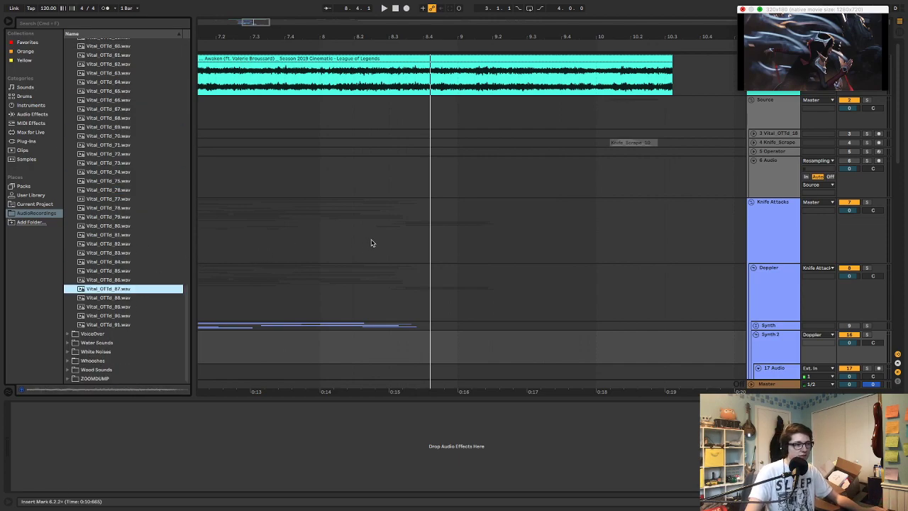
Add a MIDI track below track 6 Audio in the Source group, solo it and load the Wavetable instrument onto it
left_click_drag(635, 39, 260, 34)
left_click(770, 181)
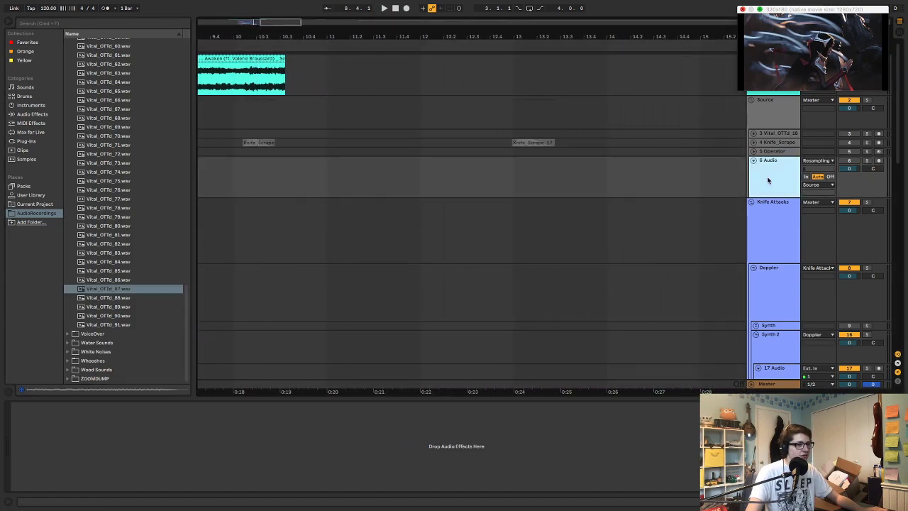
key("super+shift+t")
left_click(774, 177)
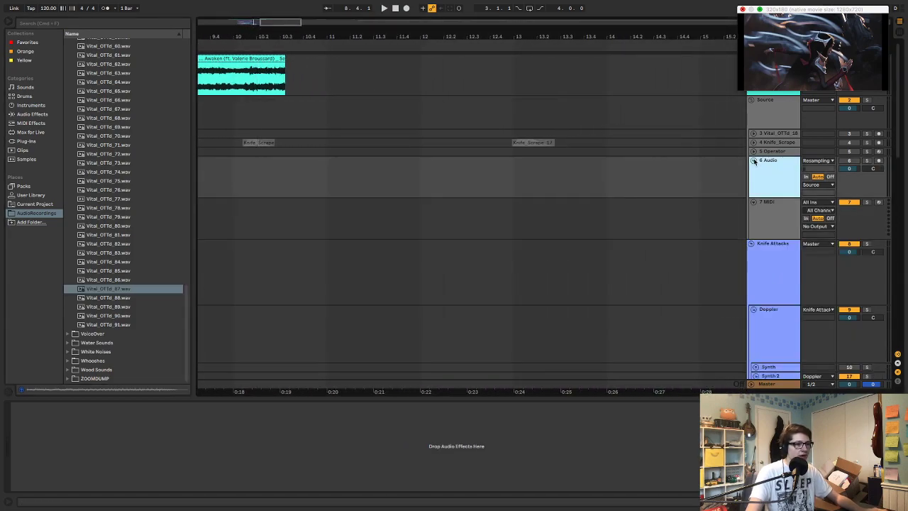
left_click(754, 161)
left_click(784, 179)
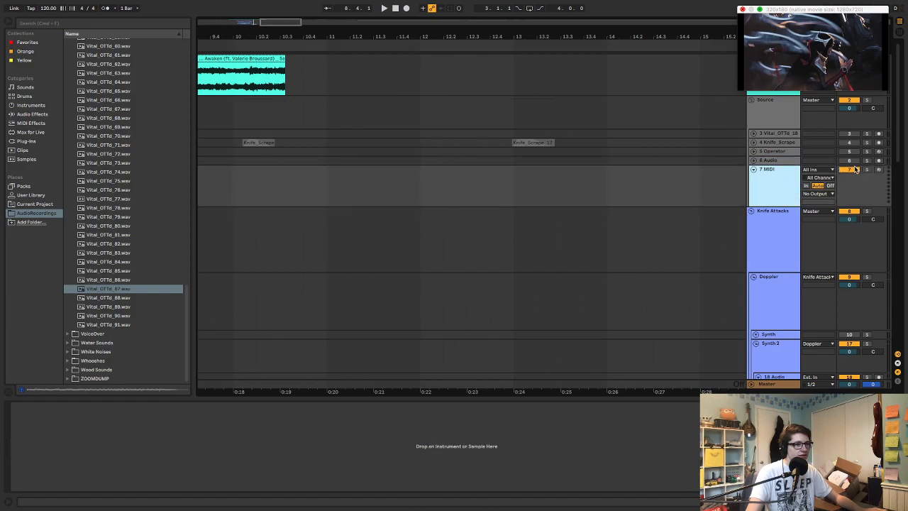
left_click(792, 182)
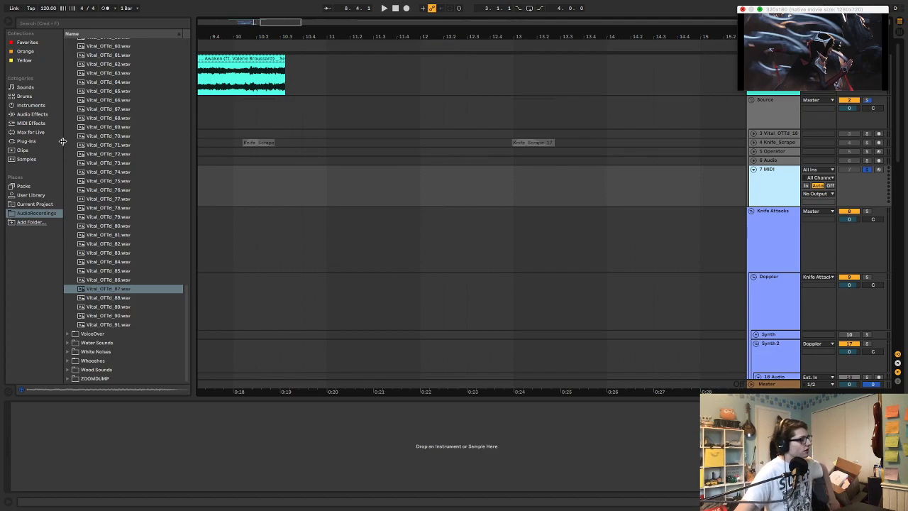
left_click(47, 107)
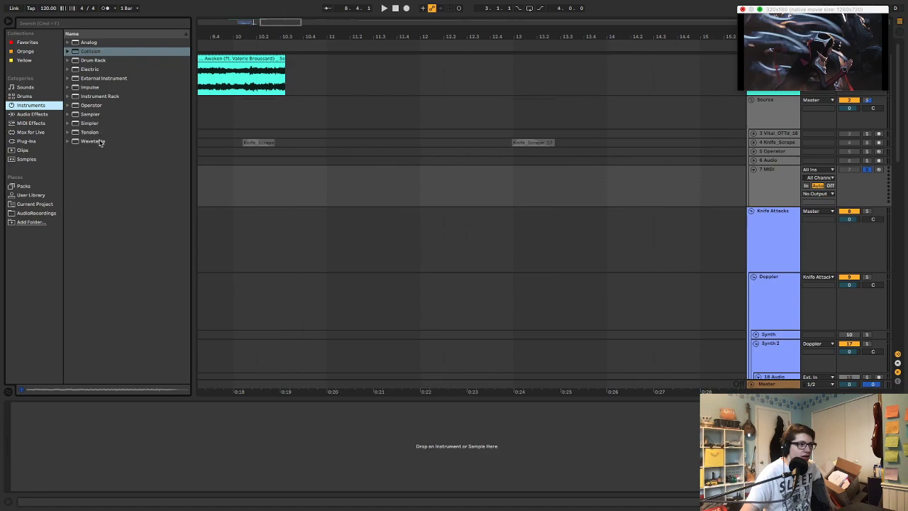
left_click(95, 142)
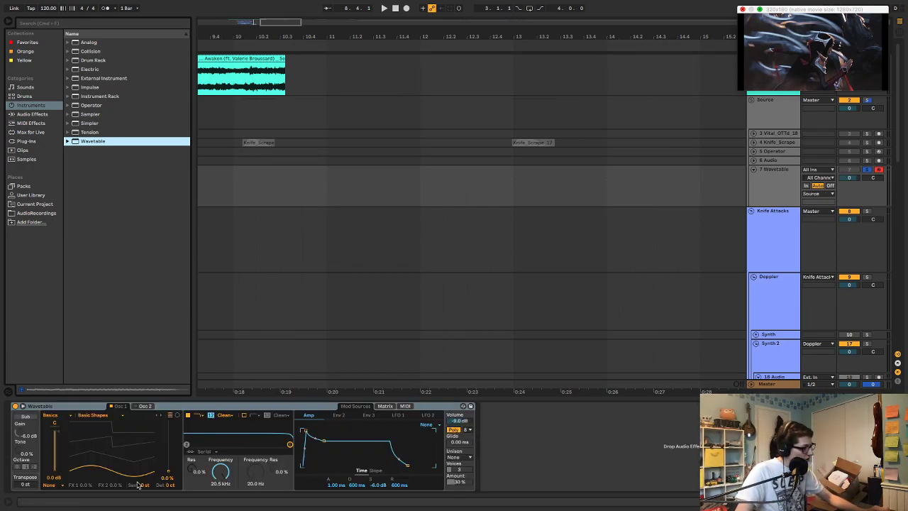
Sweep the Osc 1 position through the Basic Shapes wavetable and try the Pulse PW wavetable
key("a")
left_click_drag(170, 472, 168, 438)
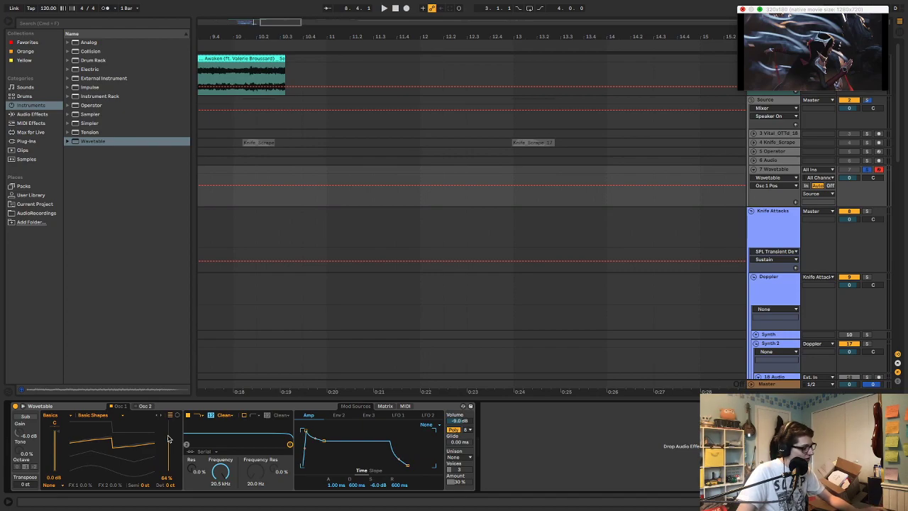
key("a")
left_click_drag(168, 447, 170, 420)
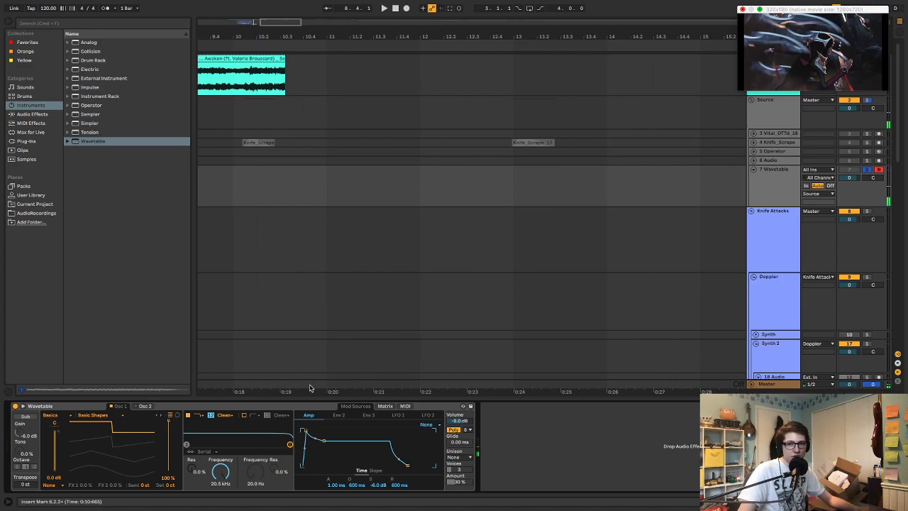
mouse_move(168, 423)
left_mouse_down()
mouse_move(168, 455)
mouse_move(168, 436)
left_mouse_up()
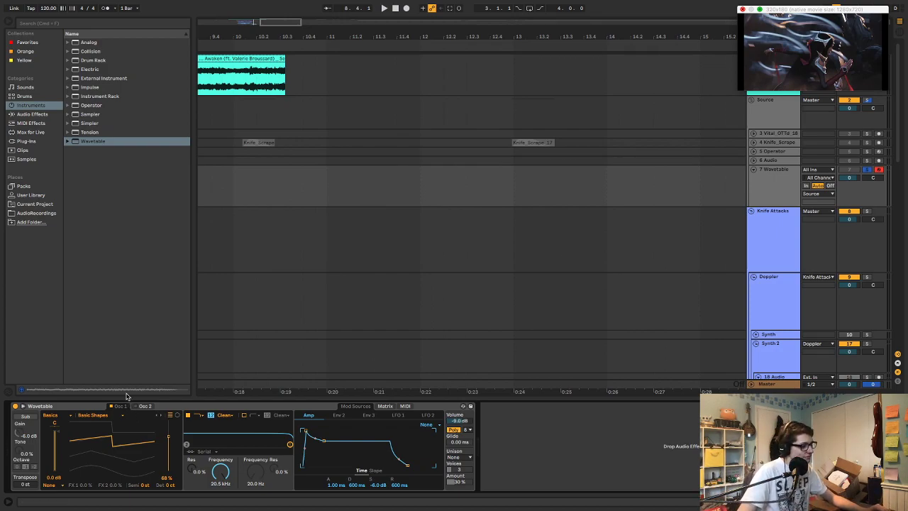
left_click(122, 416)
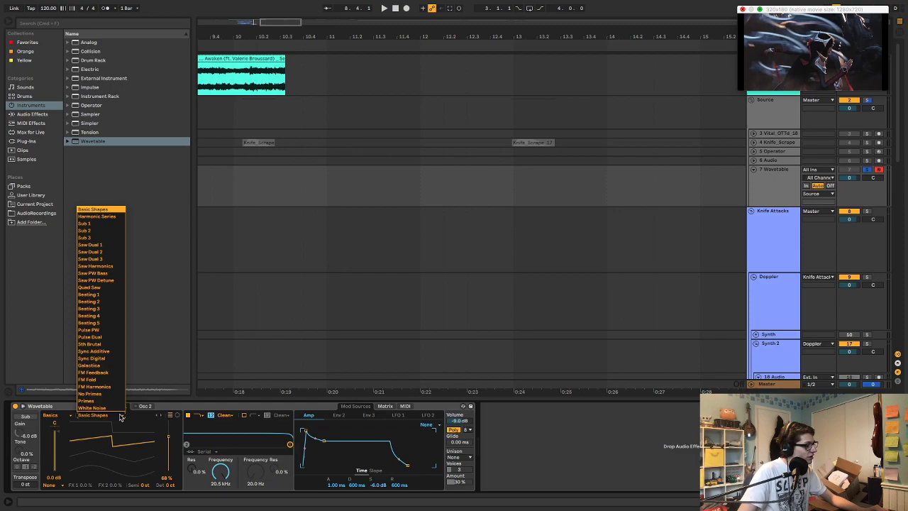
left_click(109, 330)
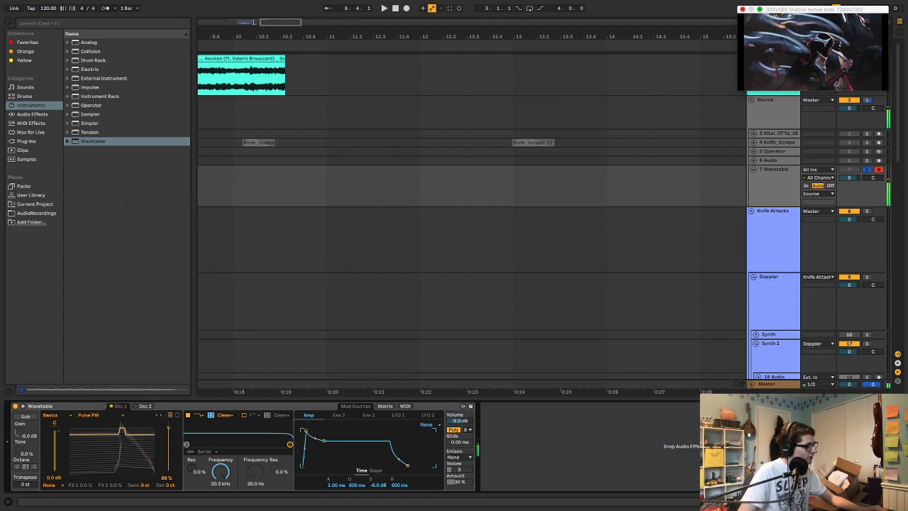
Switch Osc 1 to the Clipped Sweep wavetable in the Distortion category and set its position to 79%
left_click(55, 417)
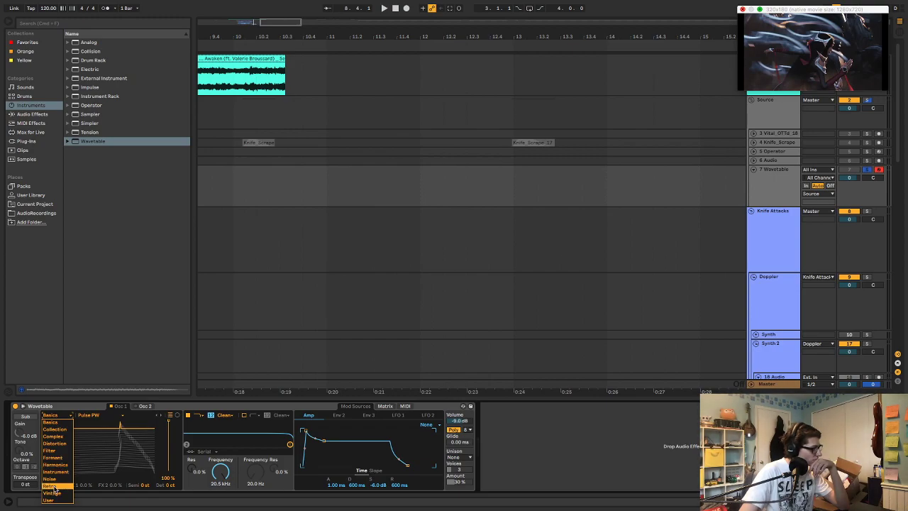
left_click(68, 444)
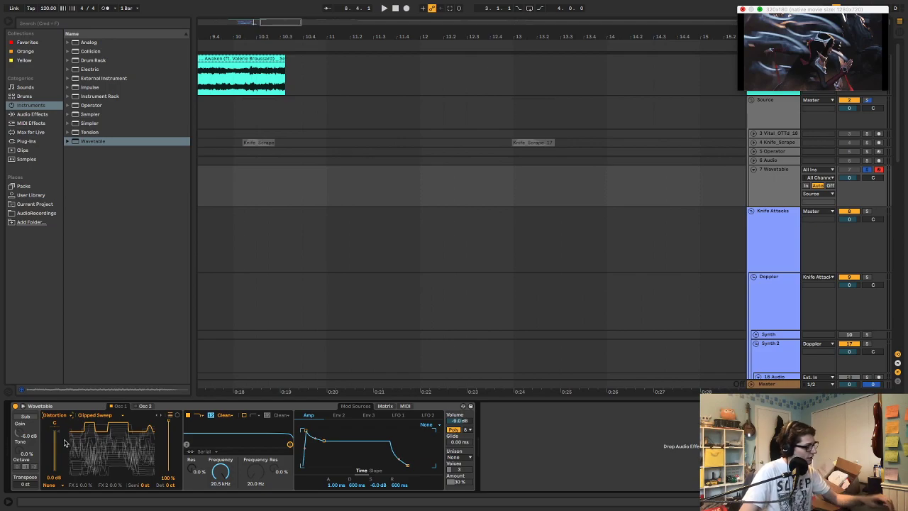
mouse_move(69, 443)
left_mouse_down()
mouse_move(69, 497)
mouse_move(70, 461)
left_mouse_up()
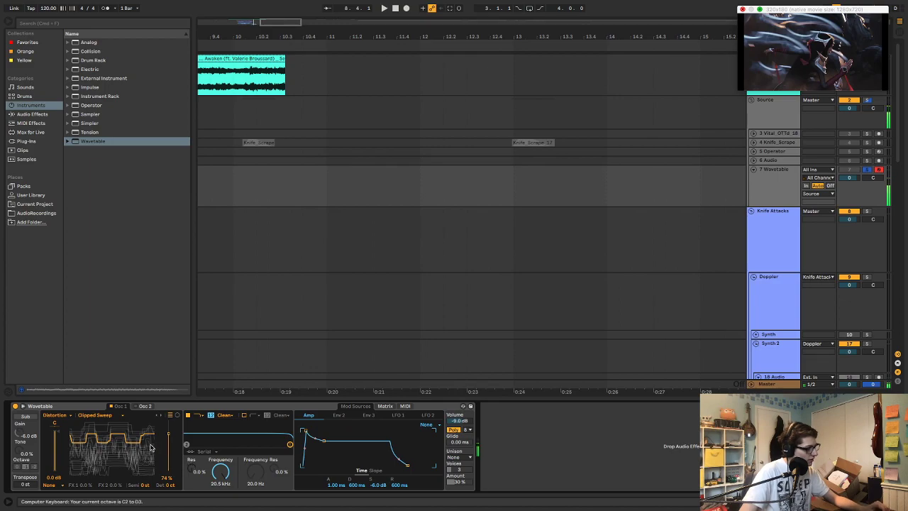
mouse_move(150, 447)
left_mouse_down()
mouse_move(150, 472)
mouse_move(150, 462)
left_mouse_up()
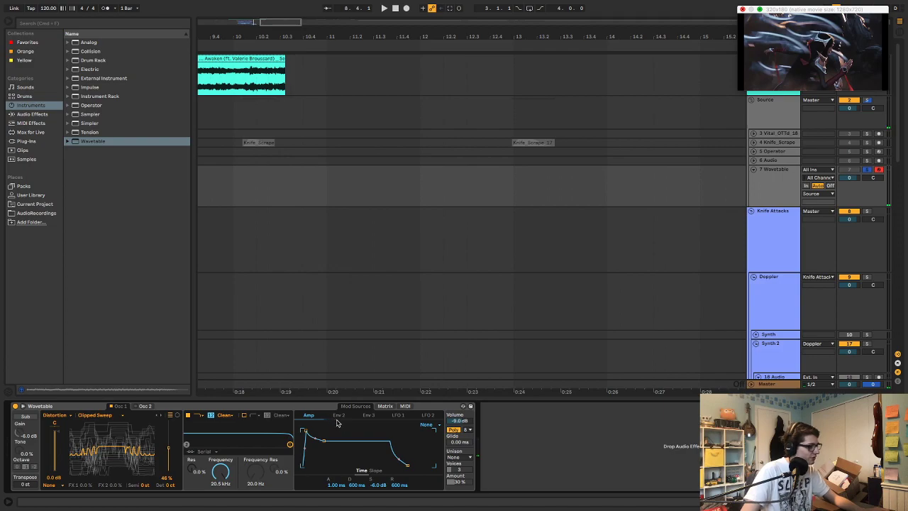
Modulate the Osc 1 position with the Amp envelope at an amount of -100
left_click(385, 407)
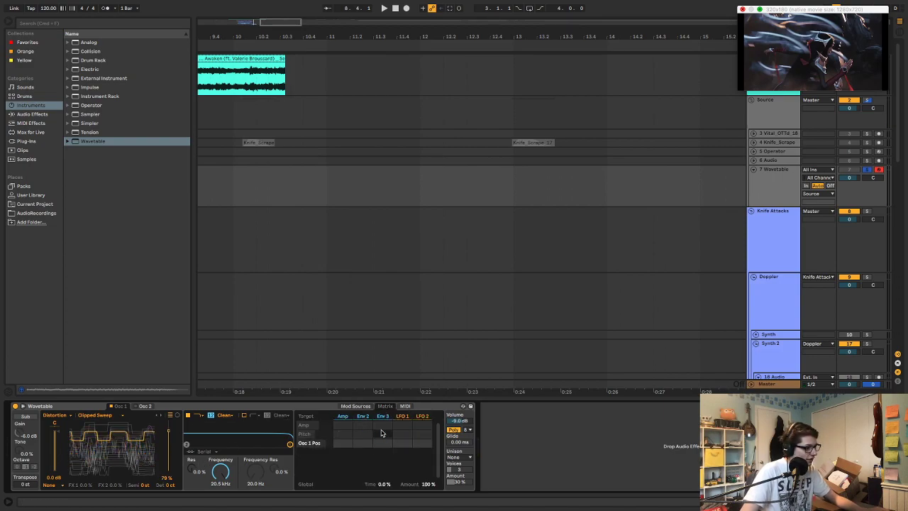
left_click_drag(344, 443, 344, 443)
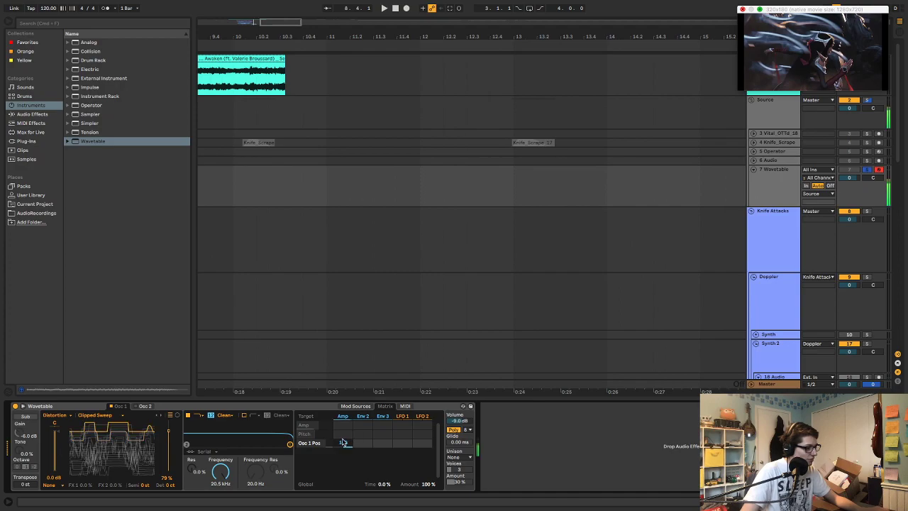
left_click_drag(350, 443, 350, 445)
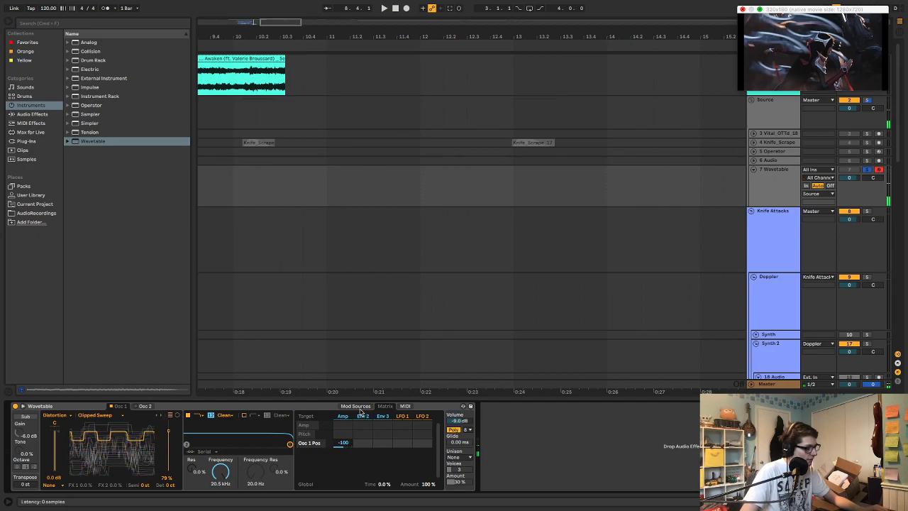
Shorten the Amp envelope's release to 1.50 ms and play test notes
left_click(355, 407)
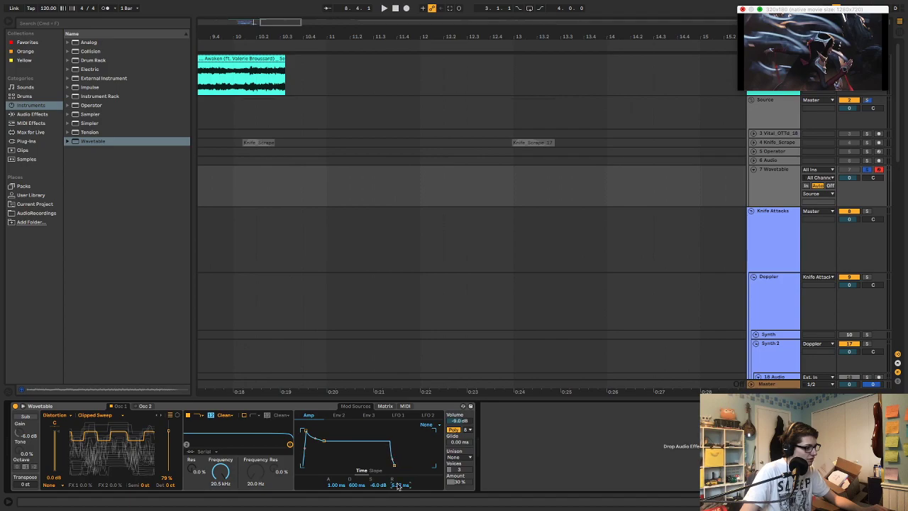
left_click_drag(399, 486, 398, 486)
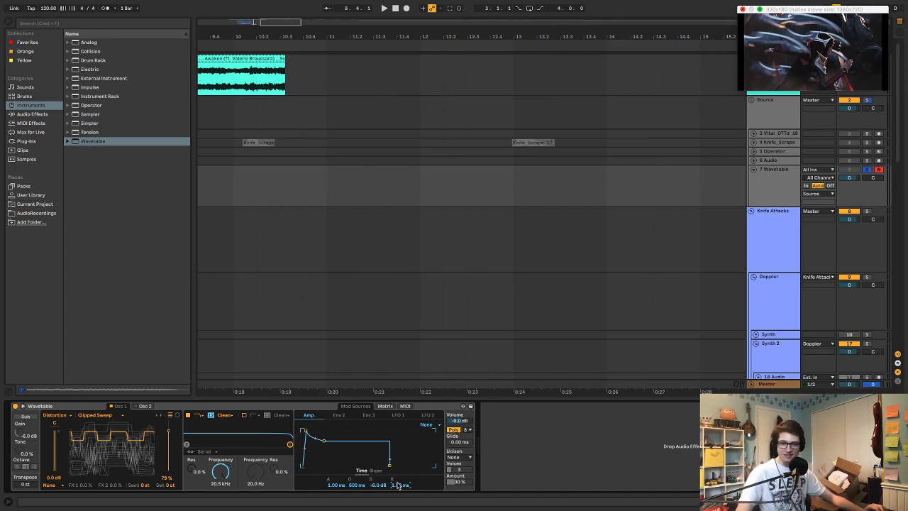
key("z")
key("a")
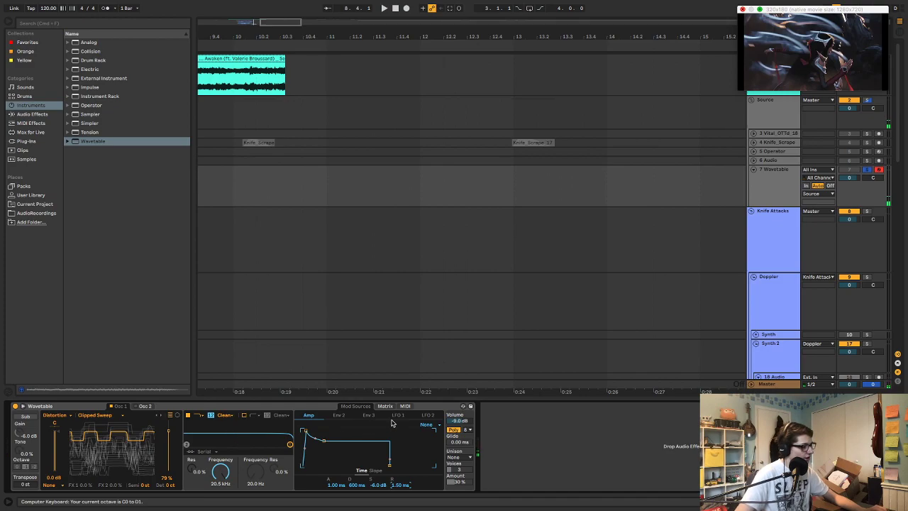
Make the Wavetable voice mono with a 140 ms glide and use Classic unison at an amount of 14%
left_click(455, 430)
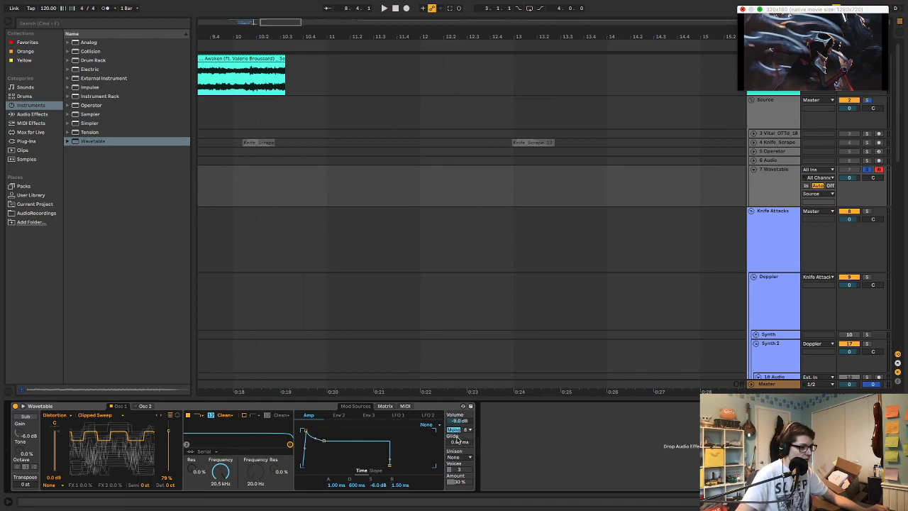
left_click(459, 457)
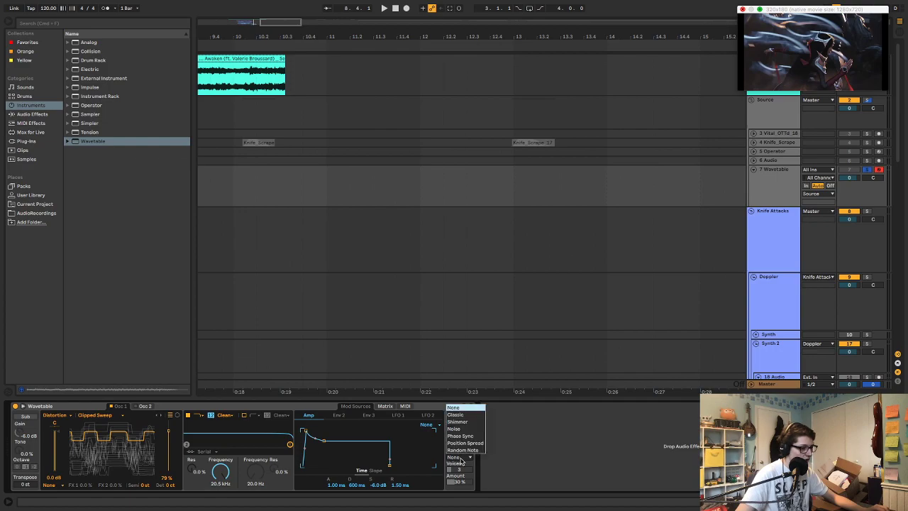
left_click(472, 414)
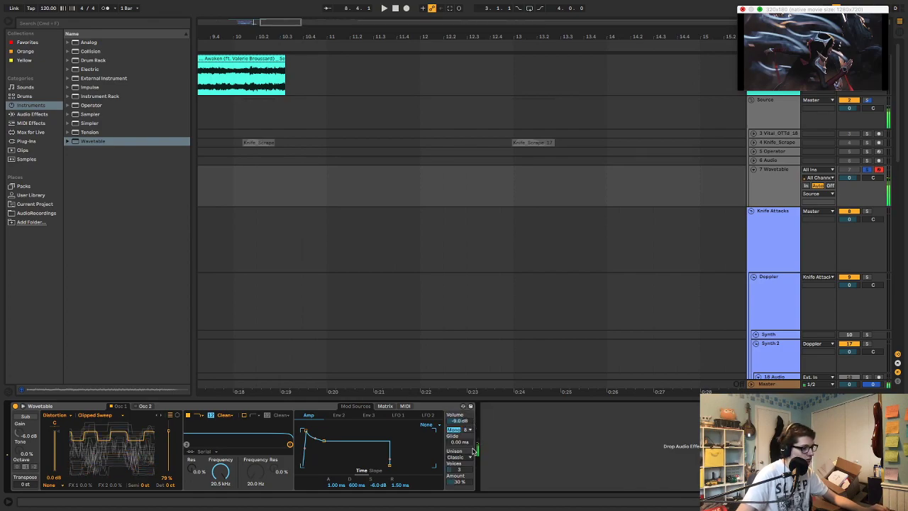
left_click_drag(465, 482, 465, 485)
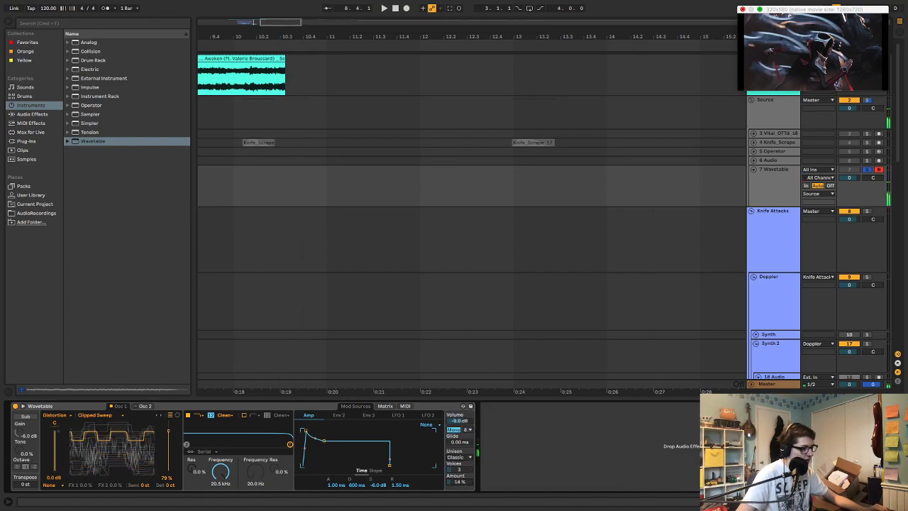
left_click_drag(460, 441, 460, 435)
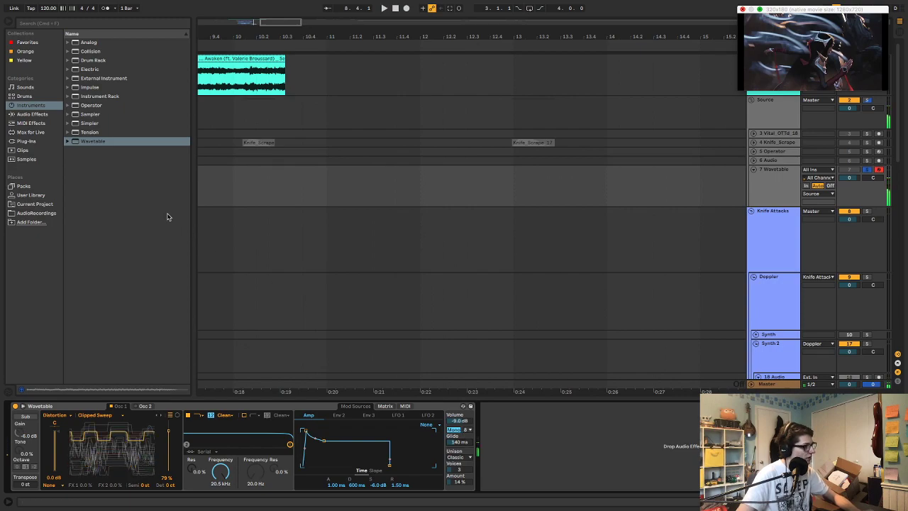
Add the OTT preset of Multiband Dynamics after Wavetable and collapse the device
left_click(35, 141)
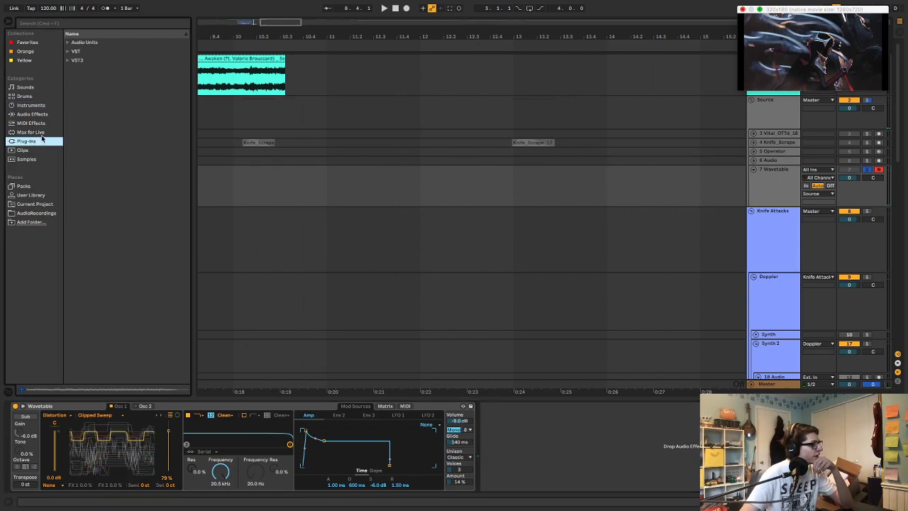
left_click(30, 114)
scroll(81, 279, "down", 1)
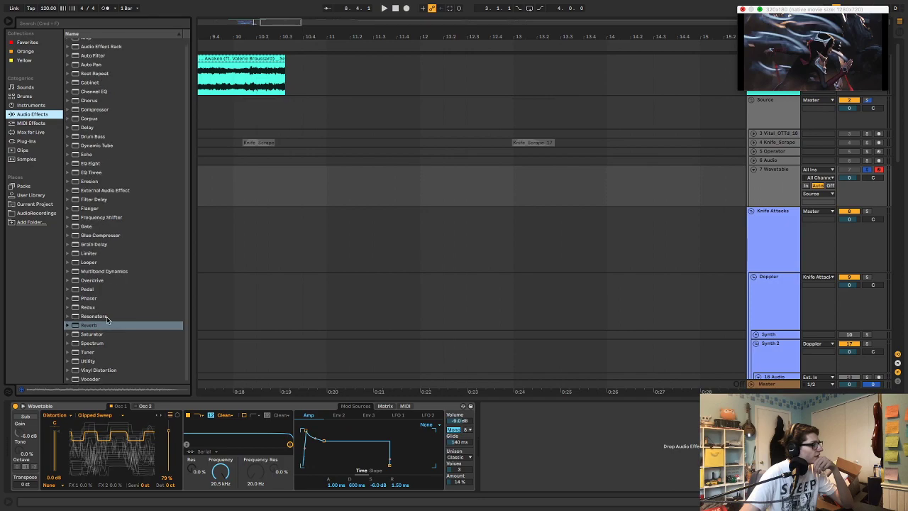
left_click(68, 271)
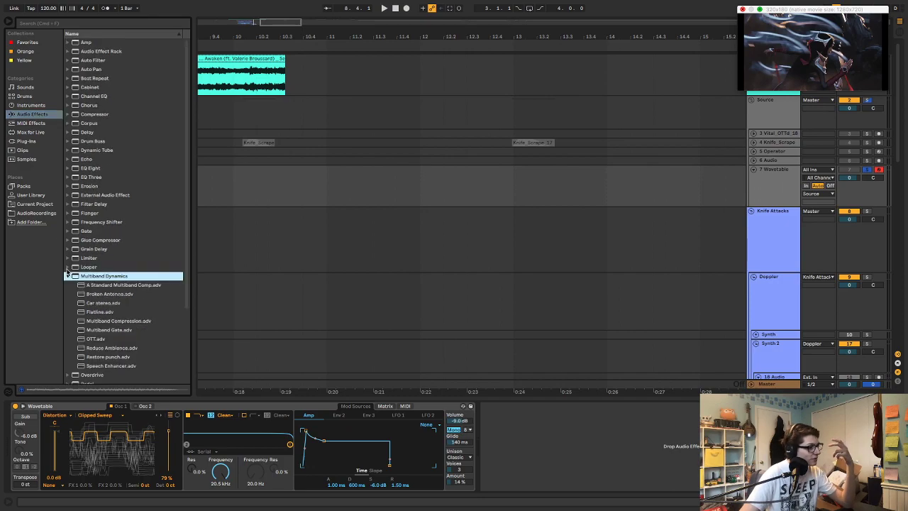
left_click_drag(101, 337, 523, 415)
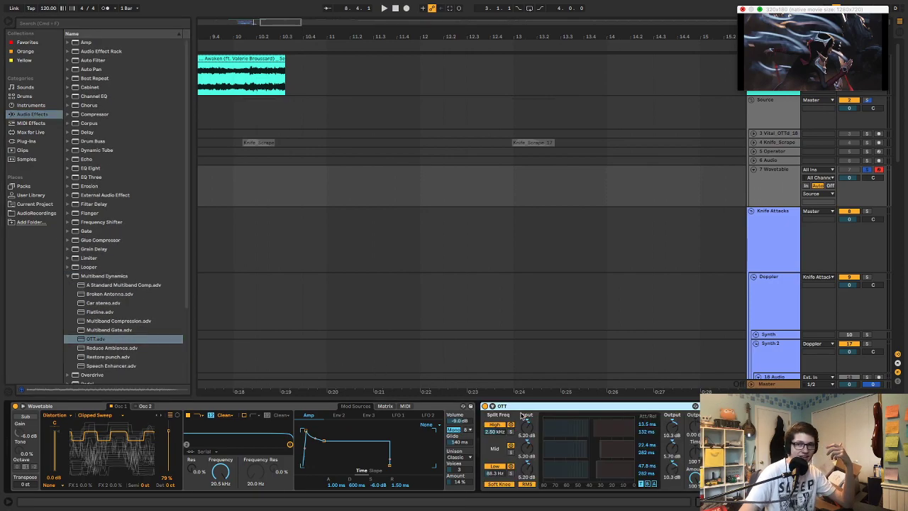
double_click(531, 406)
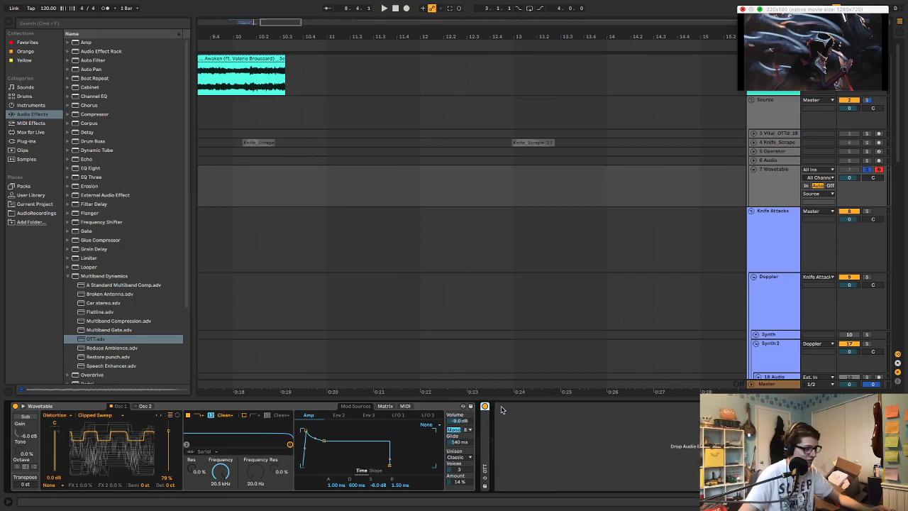
Duplicate the collapsed OTT until ten sit in series and group them into an Audio Effect Rack
key("super+d")
key("super+d")
key("super+d")
key("super+d")
key("super+d")
key("super+d")
key("super+d")
key("super+d")
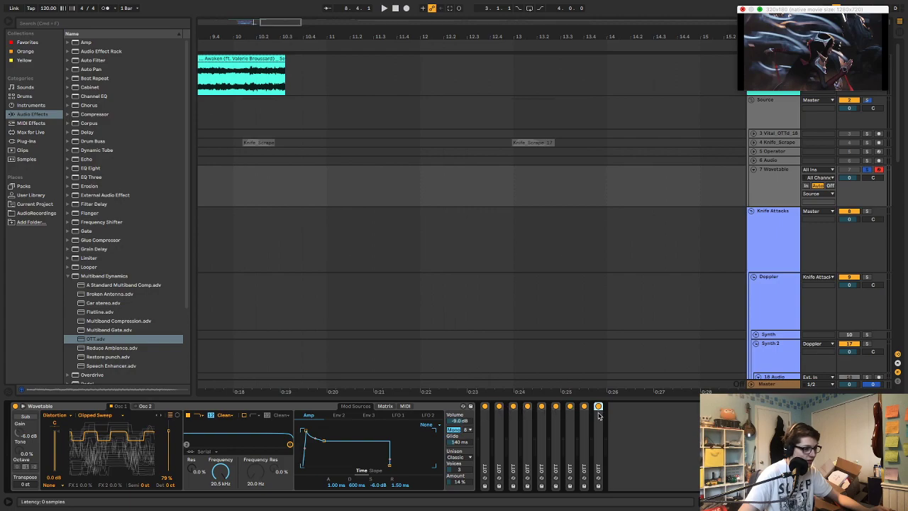
key("super+d")
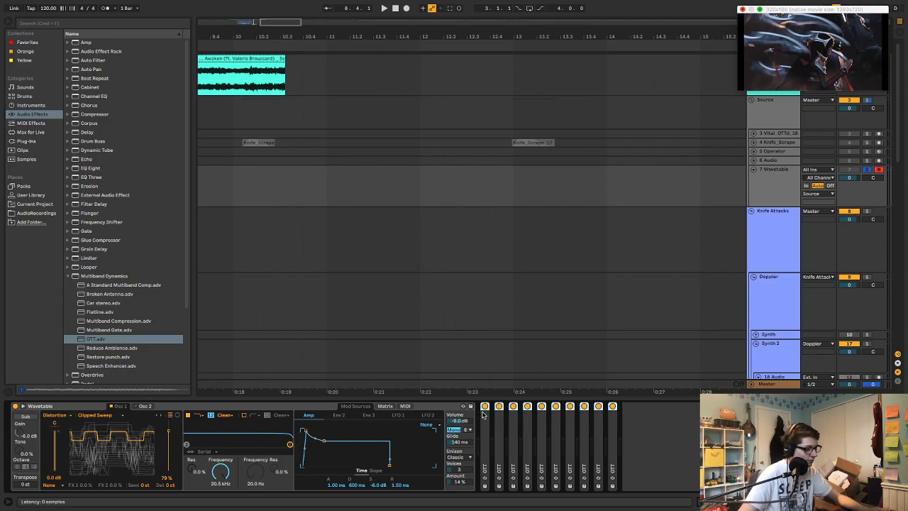
key("super+g")
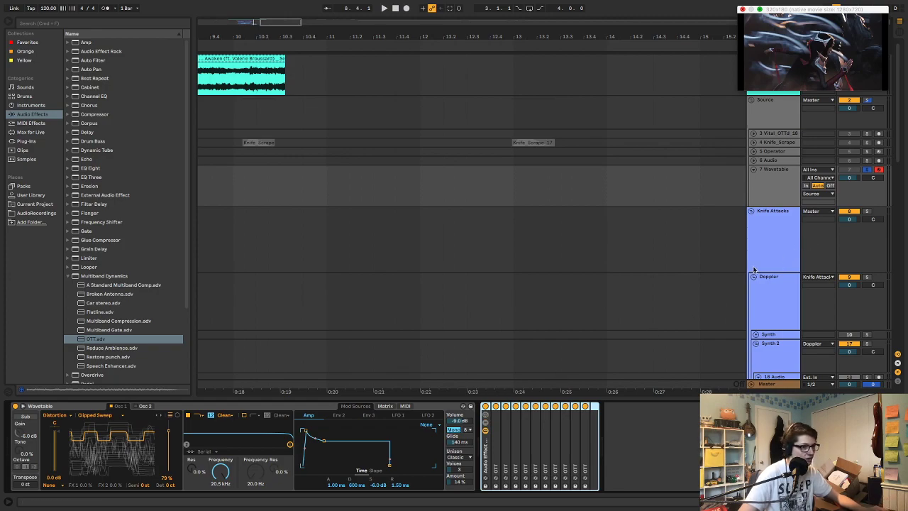
left_click(641, 426)
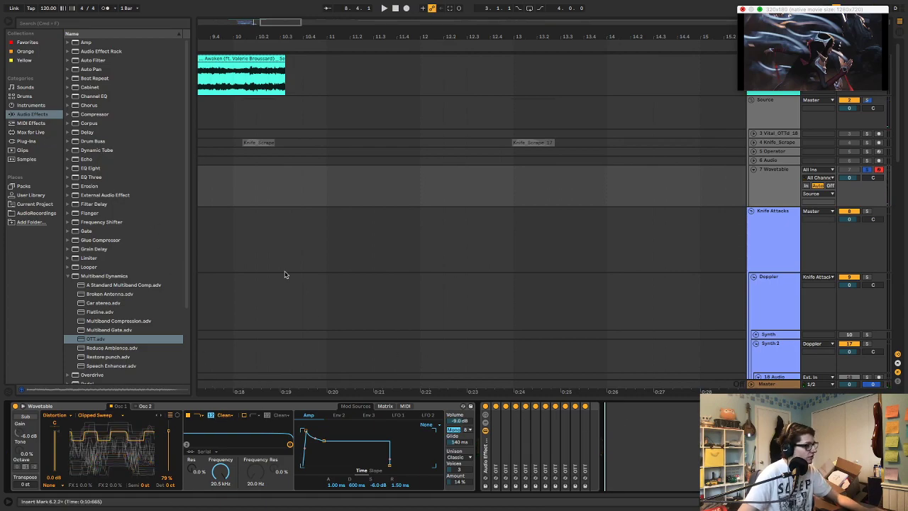
left_click(485, 407)
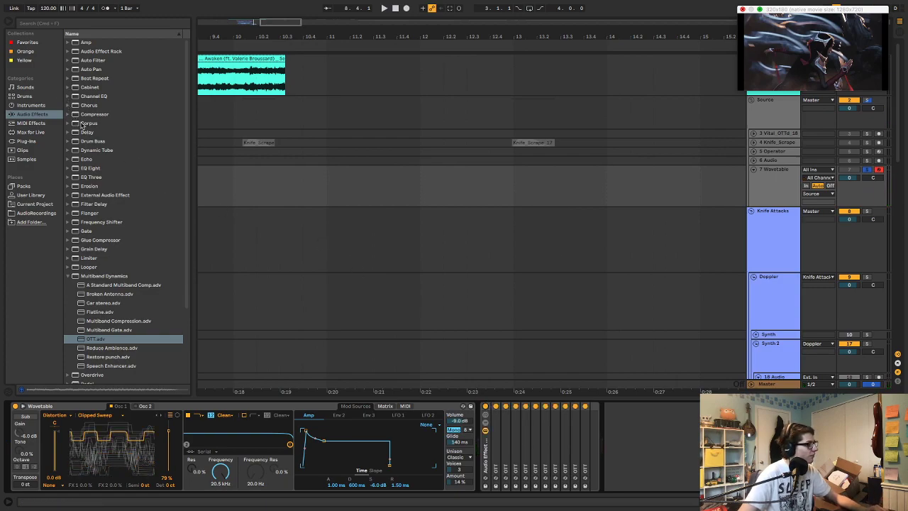
Insert the Things Texture VST plug-in between Wavetable and the OTT rack and play test notes
scroll(102, 137, "down", 3)
left_click(38, 141)
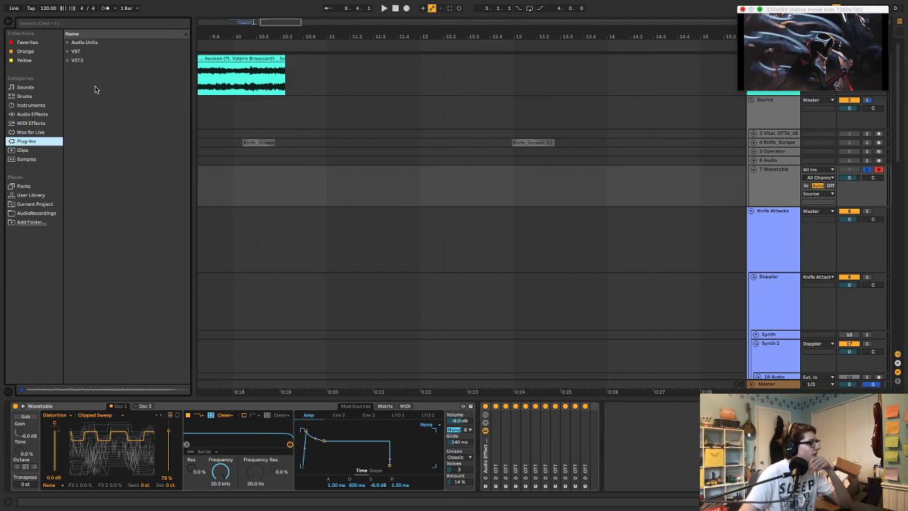
left_click(70, 61)
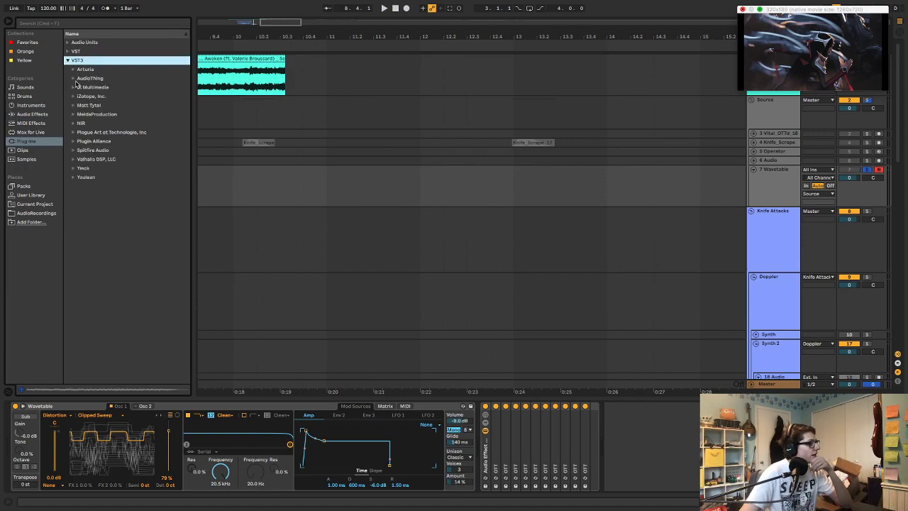
left_click(74, 79)
left_click(74, 79)
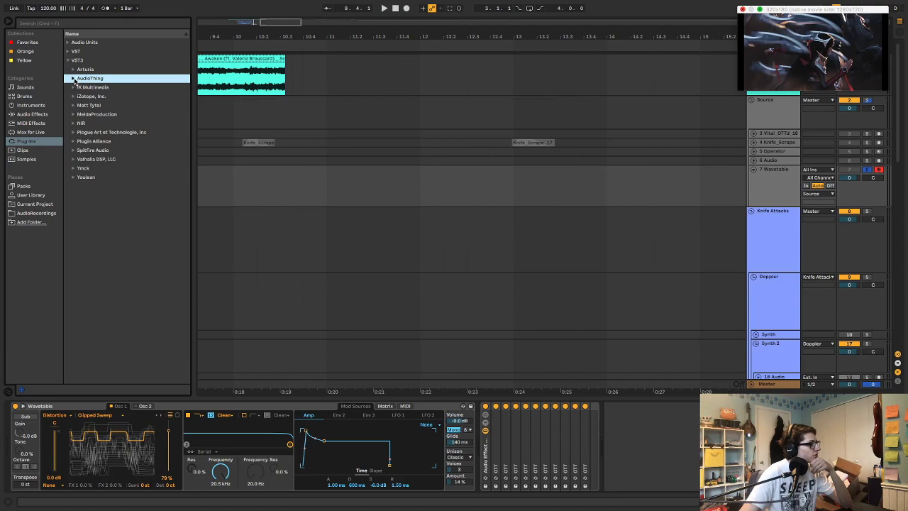
left_click(68, 61)
left_click(67, 51)
left_click(74, 69)
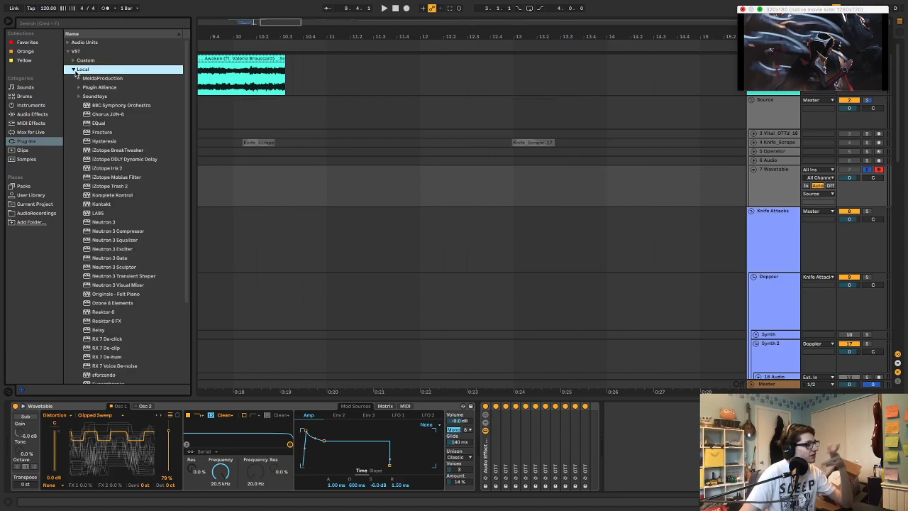
scroll(138, 239, "down", 5)
left_click_drag(109, 288, 487, 439)
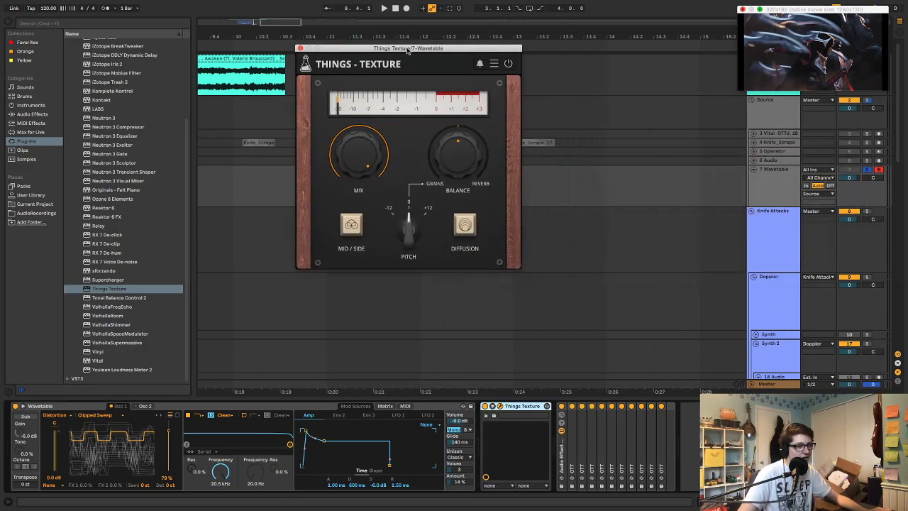
left_click_drag(412, 51, 419, 76)
key("super+f")
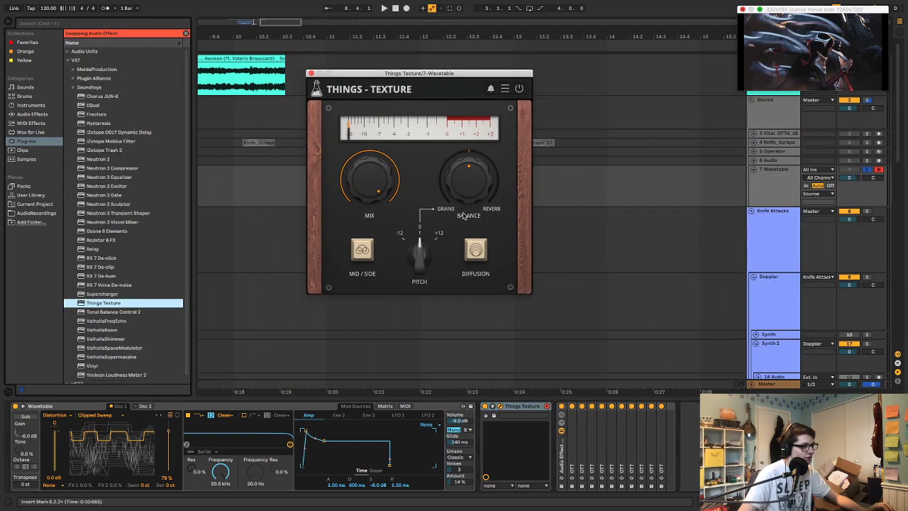
key("Escape")
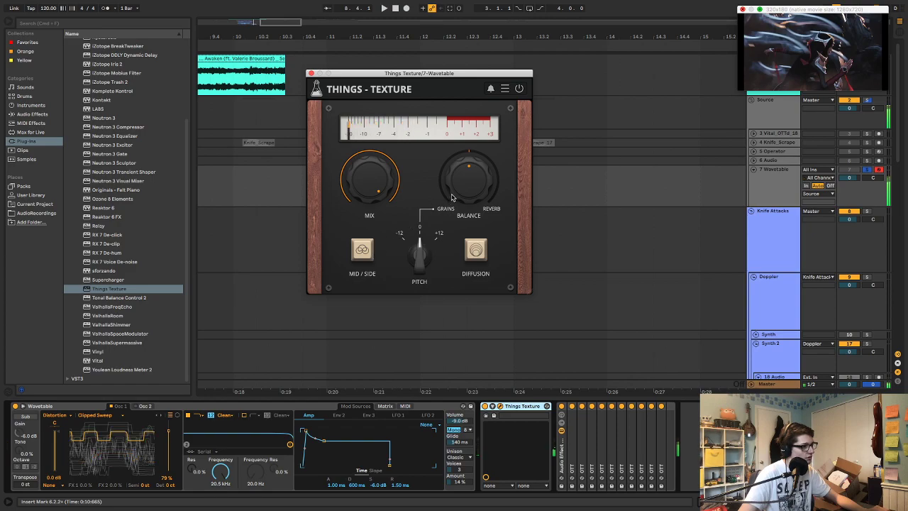
Try Things Texture with the pitch at +12 and -12 and the balance towards grains, and remove the plug-in
left_click(362, 257)
left_click(426, 260)
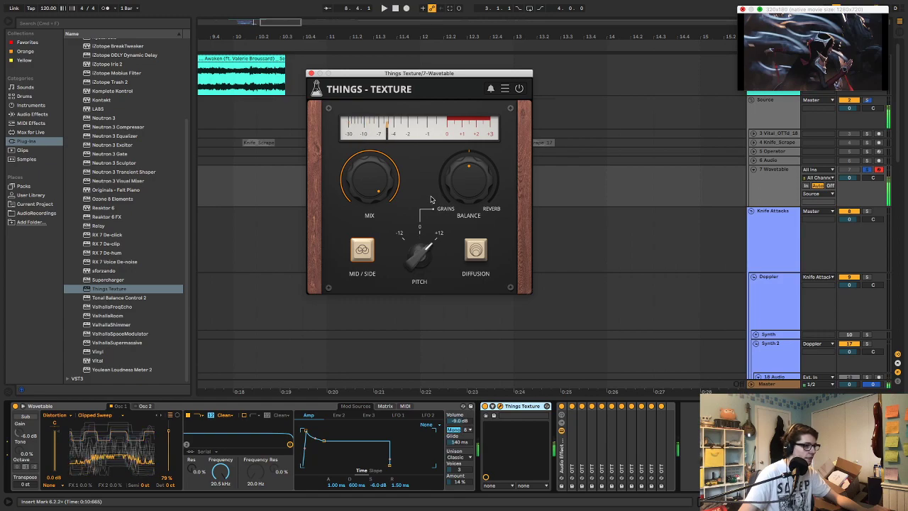
left_click(426, 248)
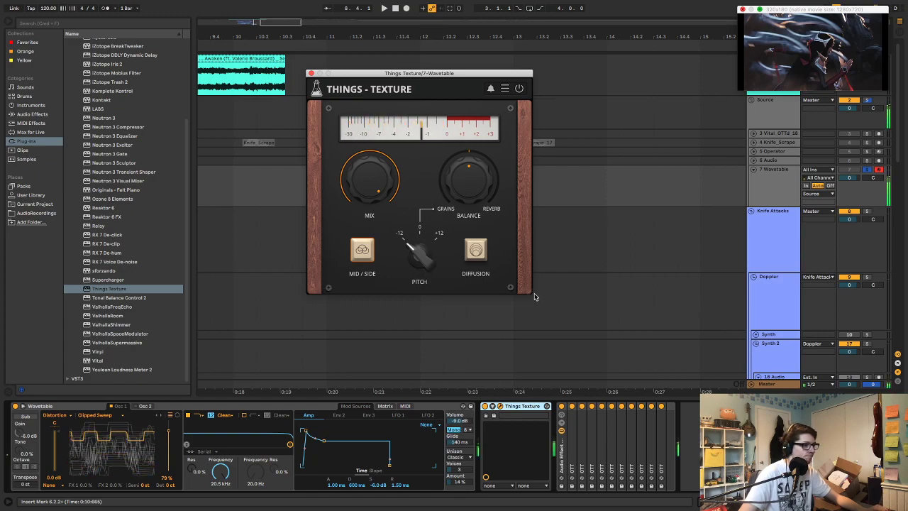
key("z")
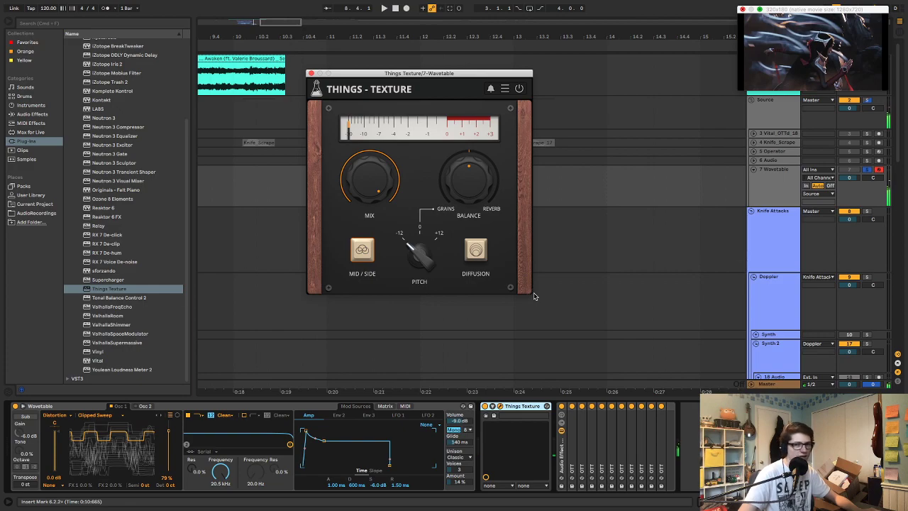
left_click_drag(471, 172, 464, 205)
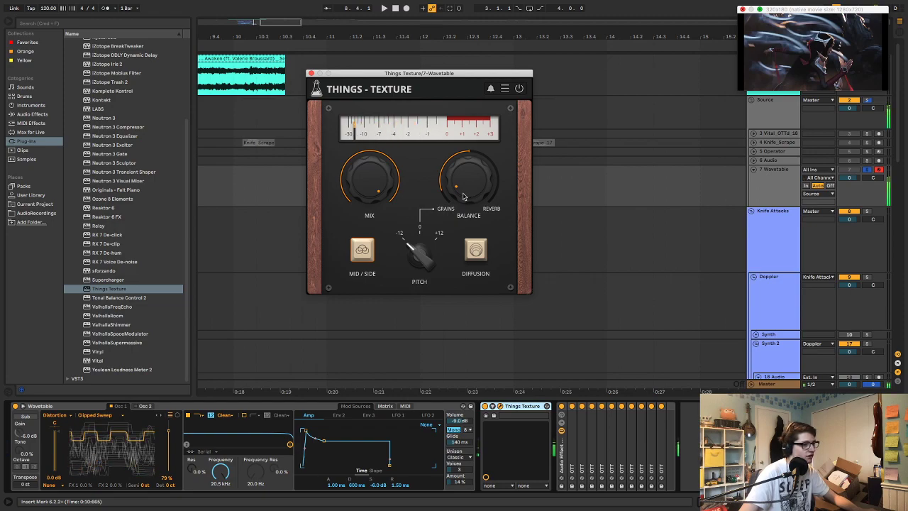
left_click(477, 257)
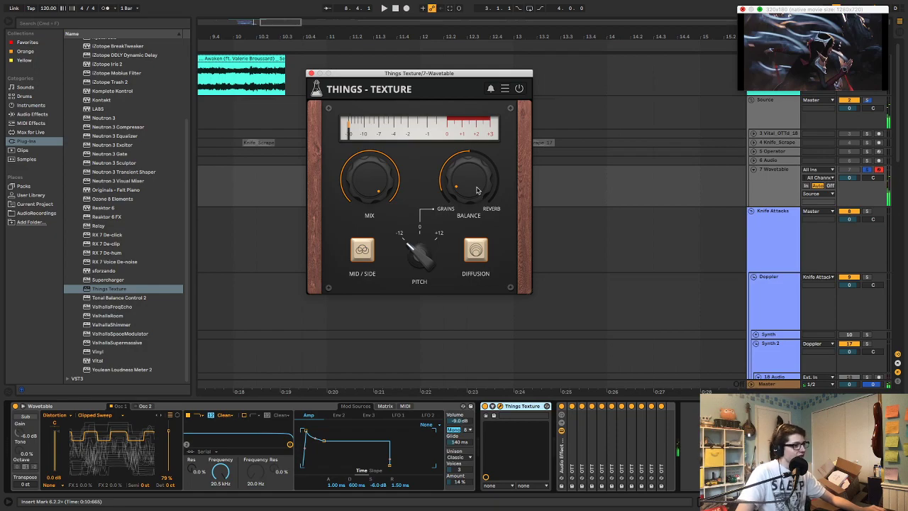
left_click(516, 405)
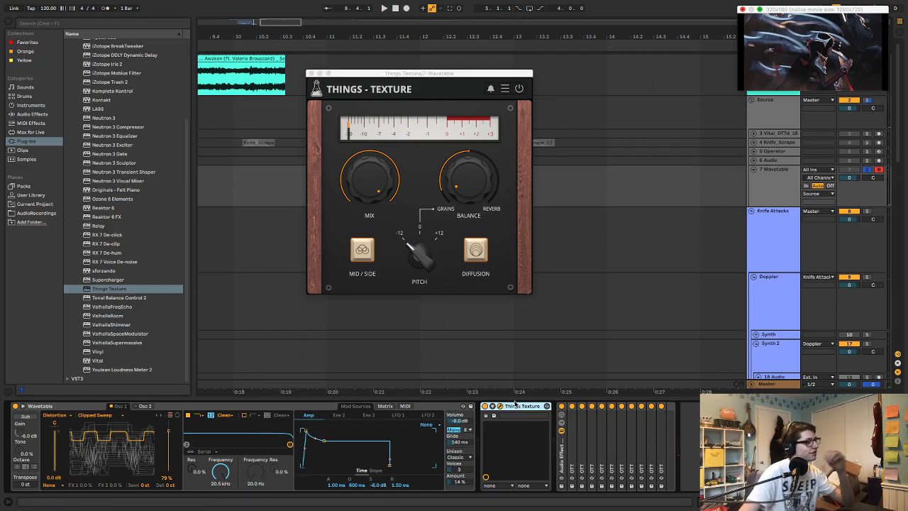
key("Delete")
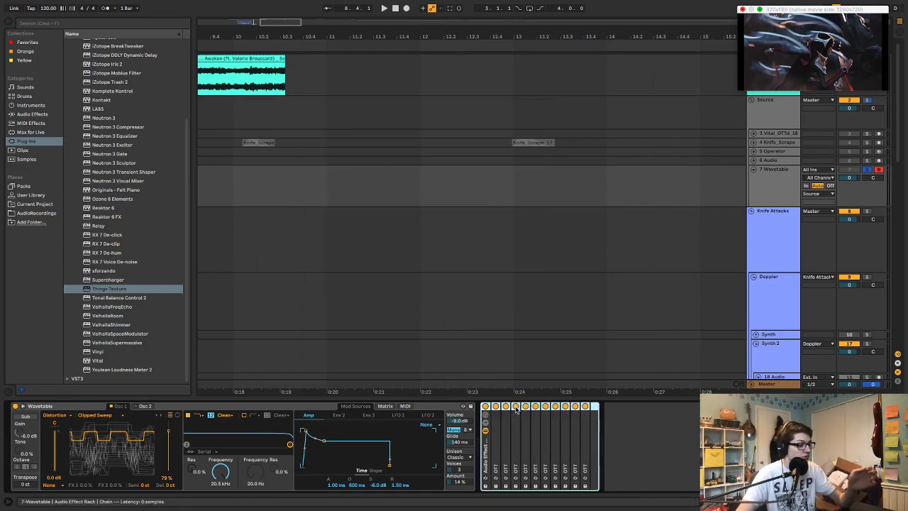
Insert the Soundtoys Crystallizer plug-in between Wavetable and the OTT rack
scroll(154, 168, "up", 5)
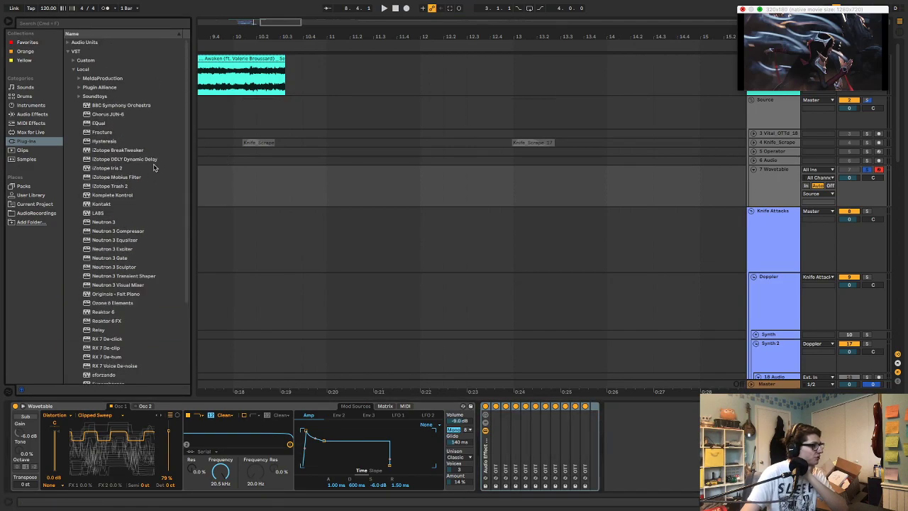
left_click(84, 98)
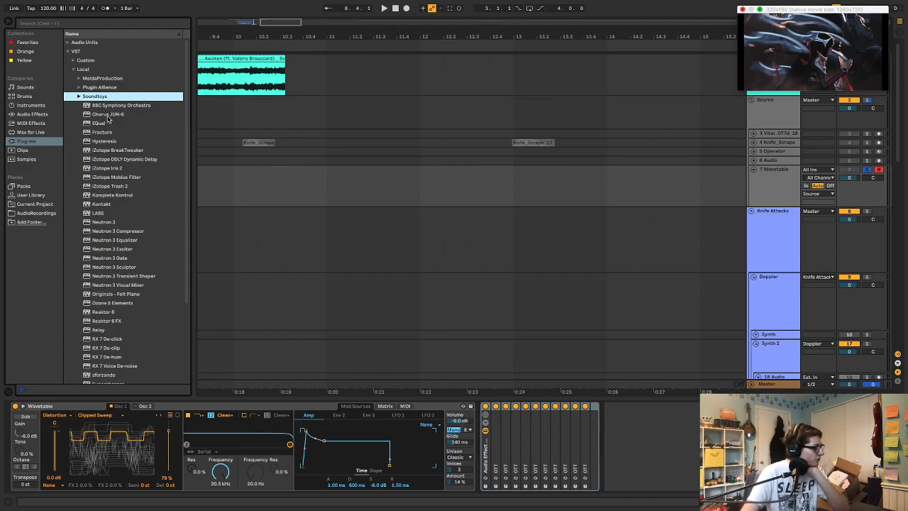
left_click(79, 96)
left_click(108, 105)
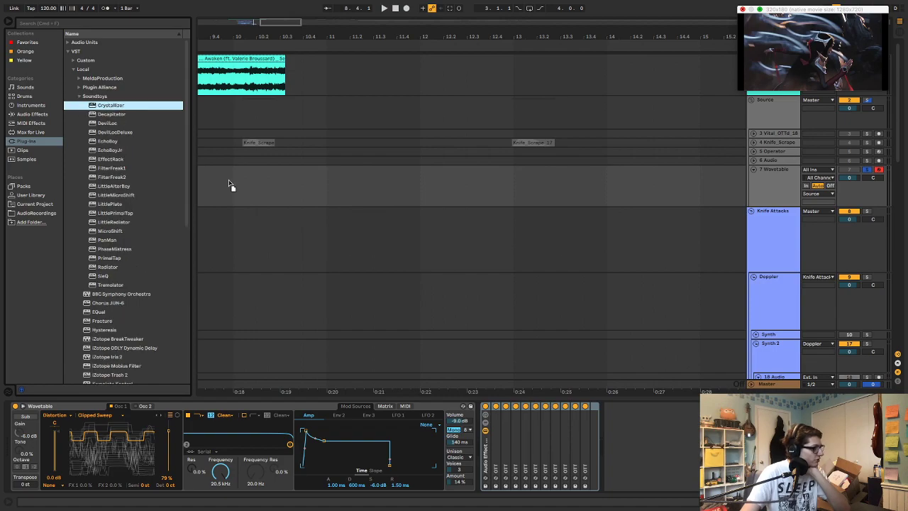
left_click_drag(478, 446, 478, 445)
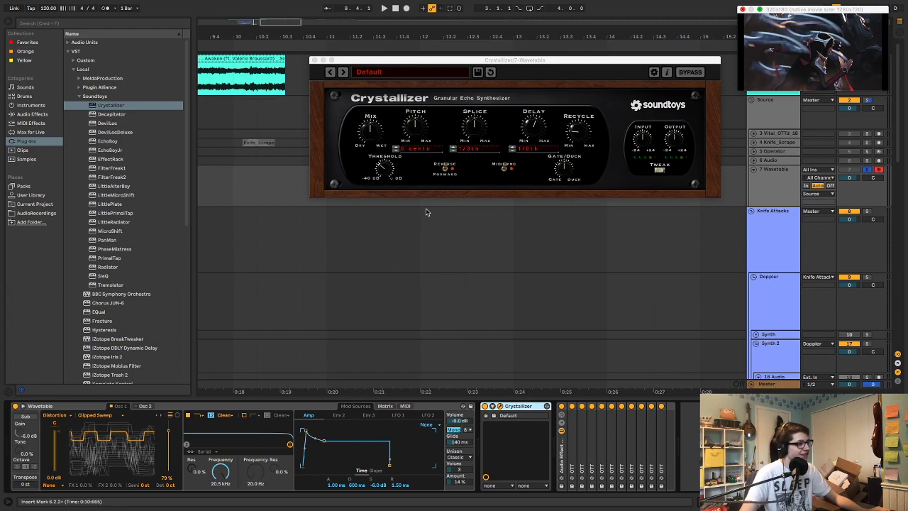
Set Crystallizer's pitch to -1200 cents, disable MIDI sync, and shorten the splice and delay times
left_click_drag(416, 131, 428, 198)
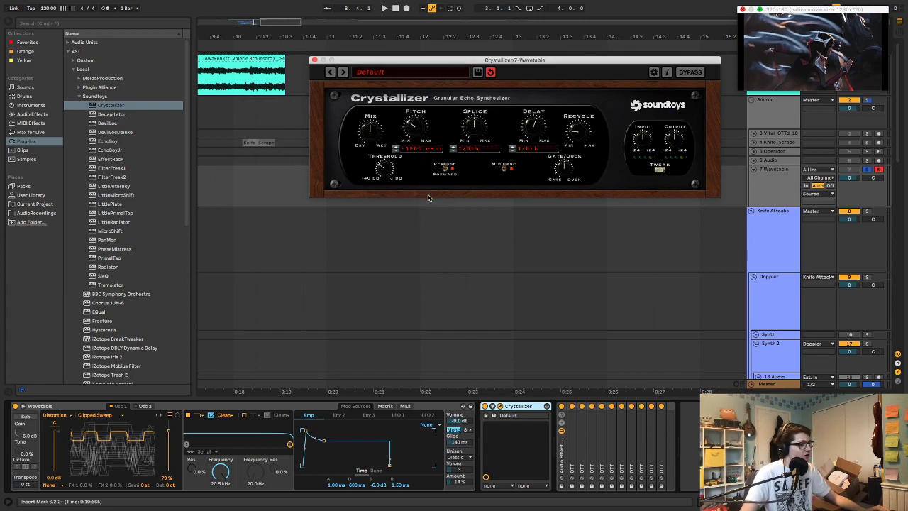
left_click(501, 168)
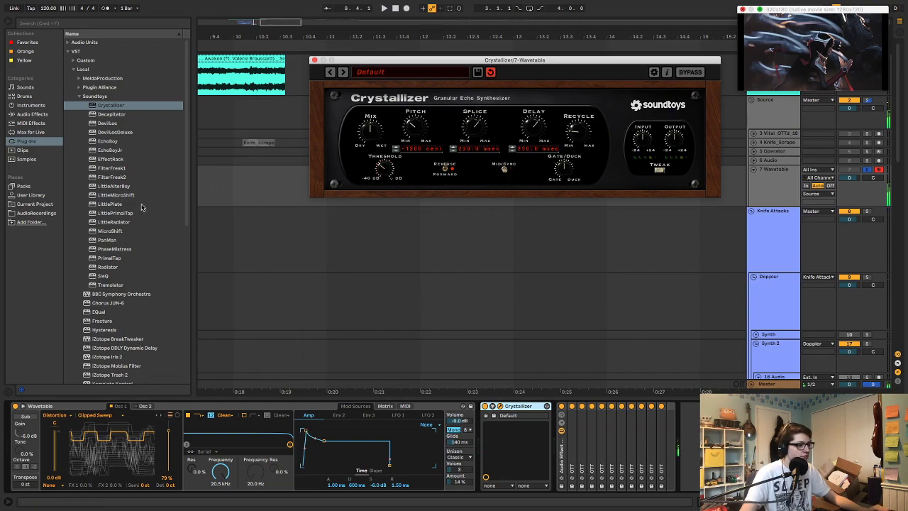
left_click_drag(474, 124, 533, 141)
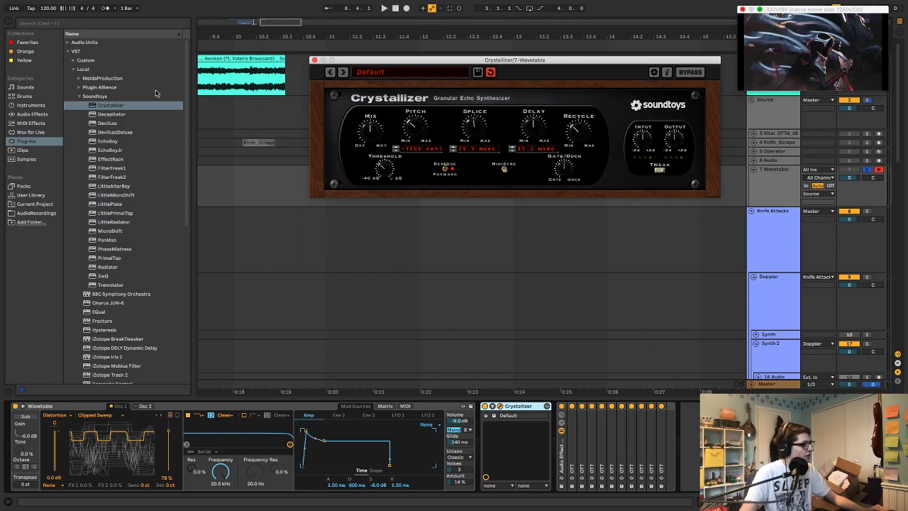
Add a Utility device after the OTT rack
left_click(43, 115)
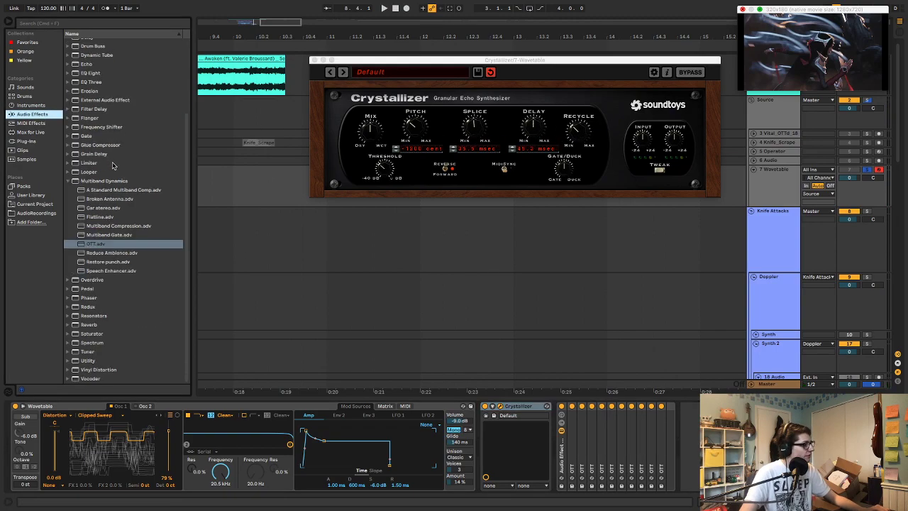
double_click(86, 361)
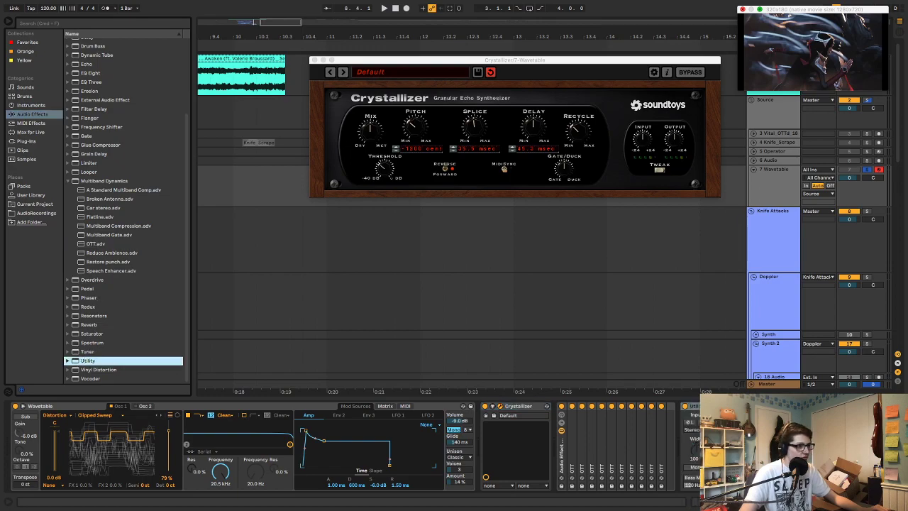
Set Crystallizer's feedback mode to Dual in its tweak settings and raise the recycle amount
left_click(660, 170)
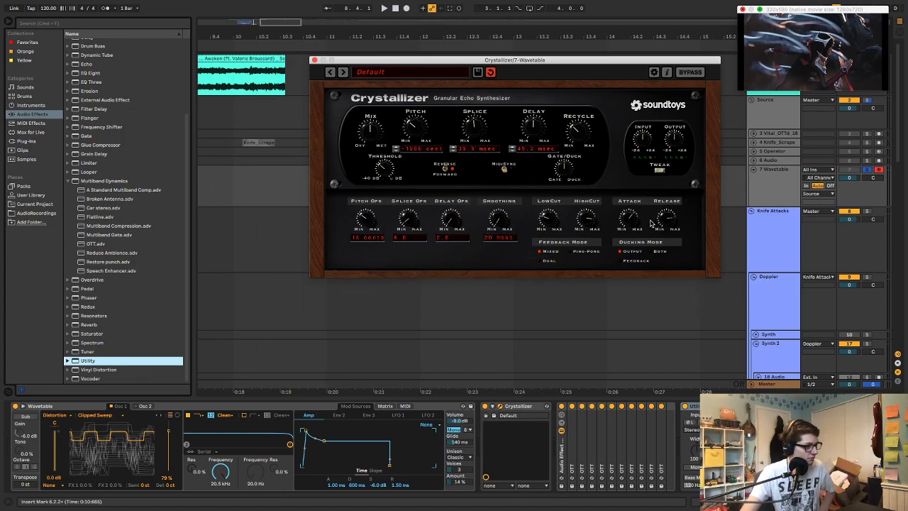
left_click(543, 259)
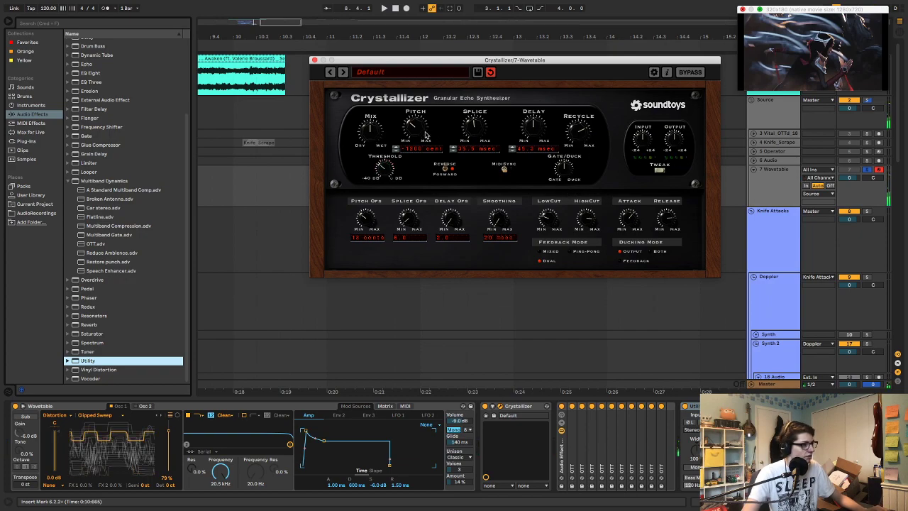
Audition the processed Wavetable sound with notes in successively lower octaves
key("z")
key("a")
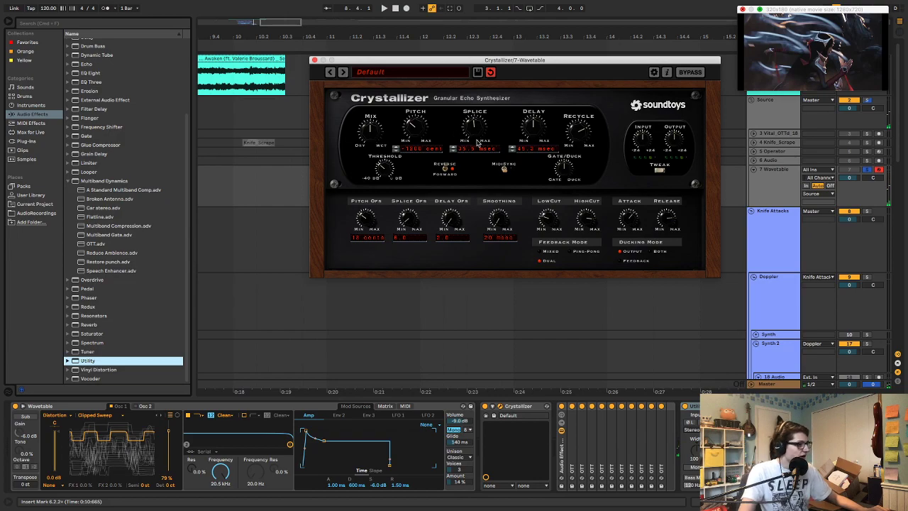
key("a")
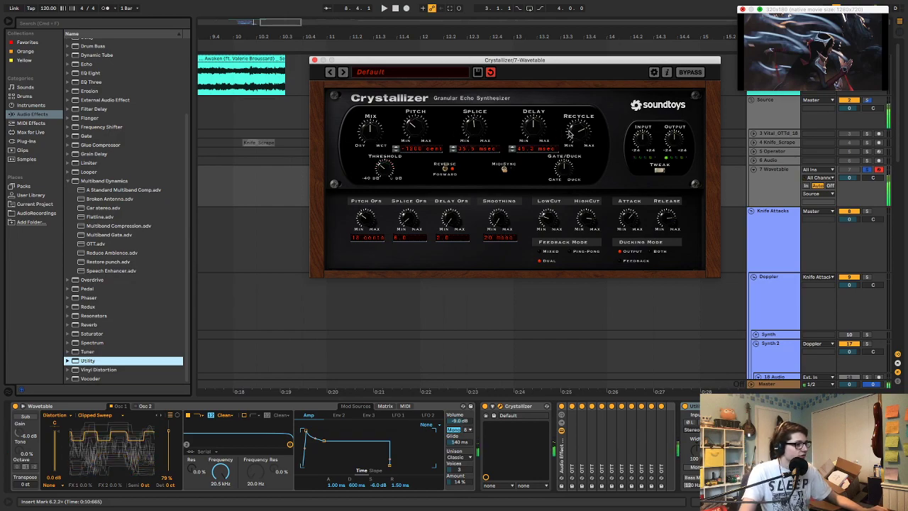
key("z")
key("a")
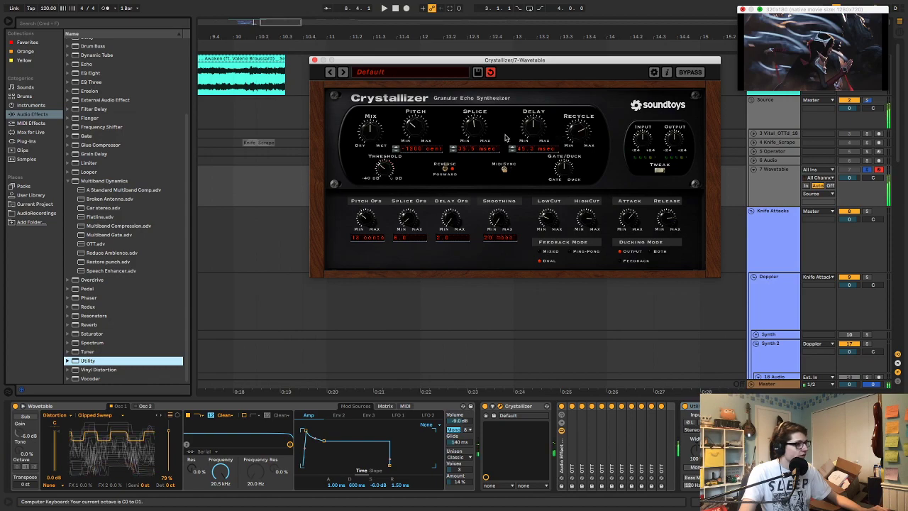
Audition different Crystallizer pitch amounts and settle on -200 cents
left_click_drag(409, 133, 423, 87)
mouse_move(420, 126)
left_mouse_down()
mouse_move(417, 115)
mouse_move(422, 130)
left_mouse_up()
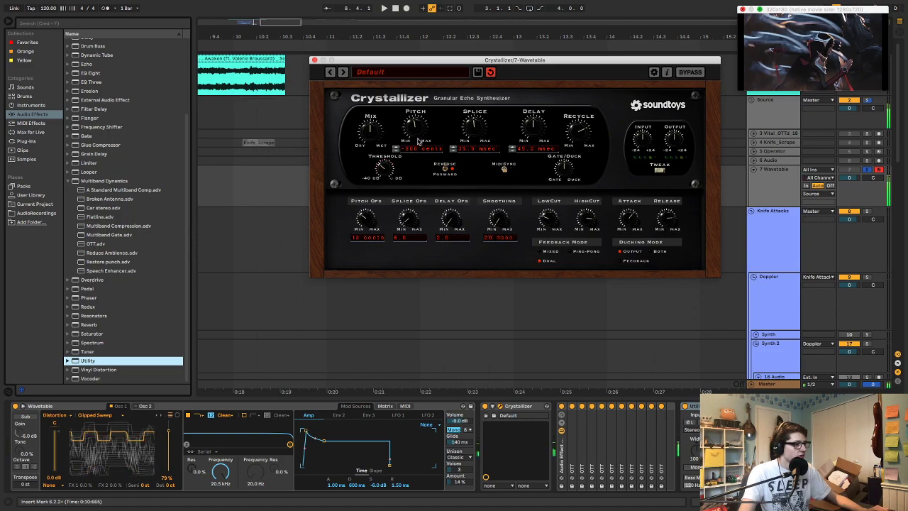
left_click_drag(418, 131, 419, 97)
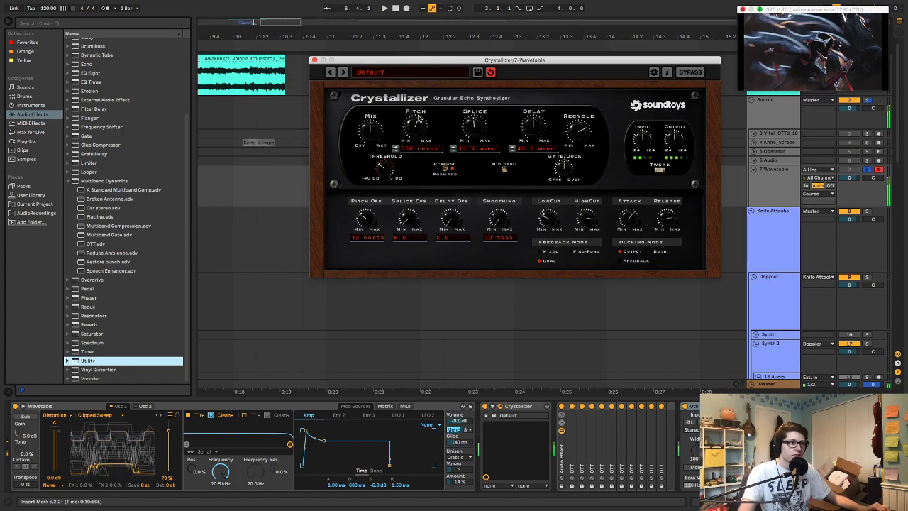
left_click_drag(418, 119, 428, 168)
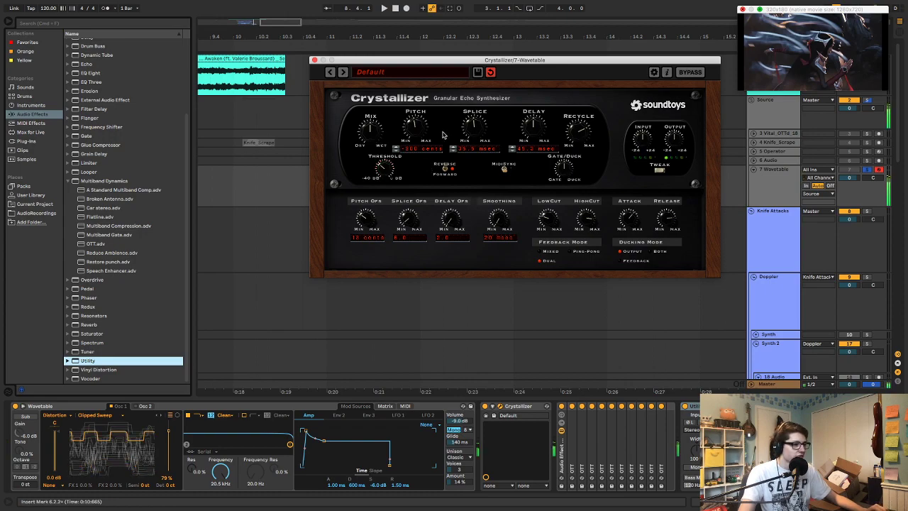
Raise Crystallizer's smoothing to 710 msec and shorten its delay and splice times to very small values
left_click_drag(501, 214, 502, 186)
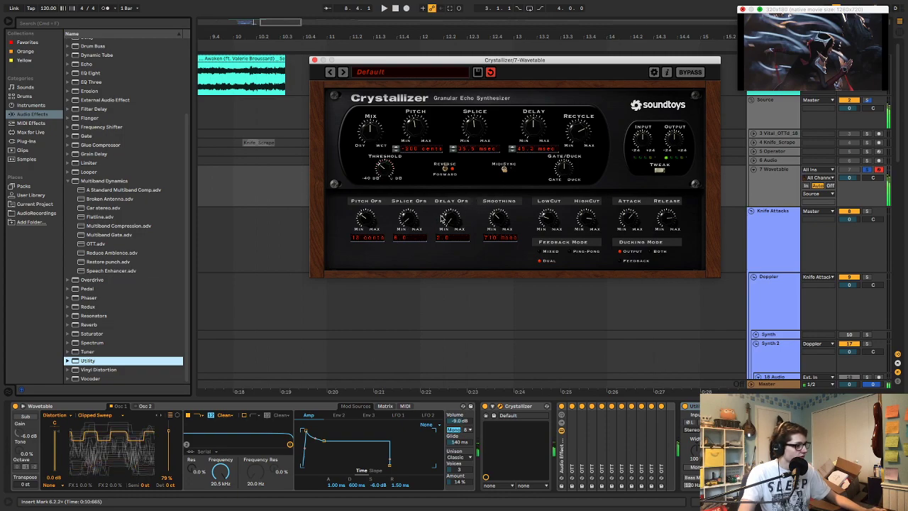
left_click_drag(535, 130, 534, 148)
left_click_drag(475, 130, 477, 142)
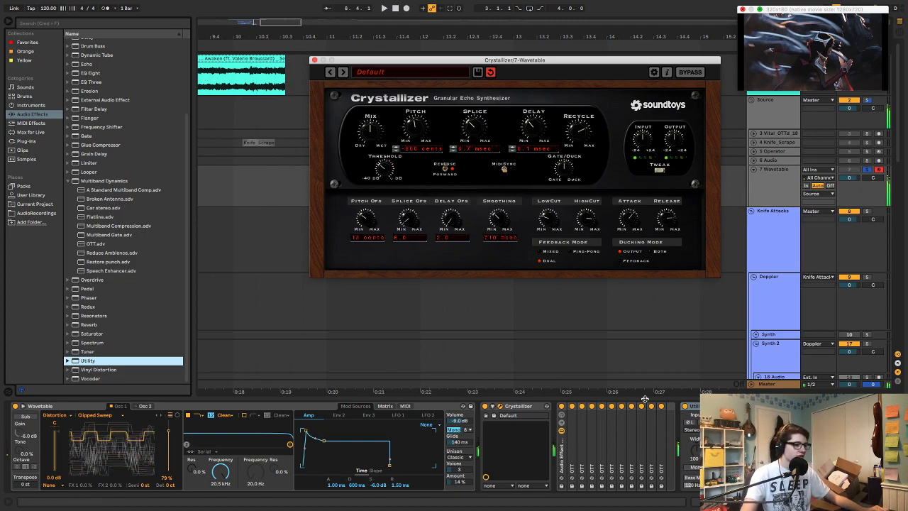
Duplicate the last OTT chain in the effect rack four more times
left_click(662, 422)
key("ctrl+d")
key("ctrl+d")
key("ctrl+d")
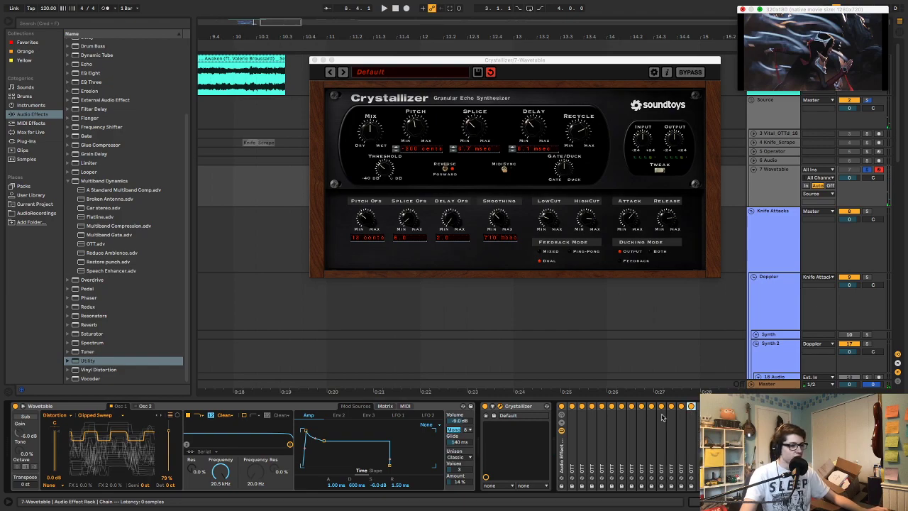
key("super+d")
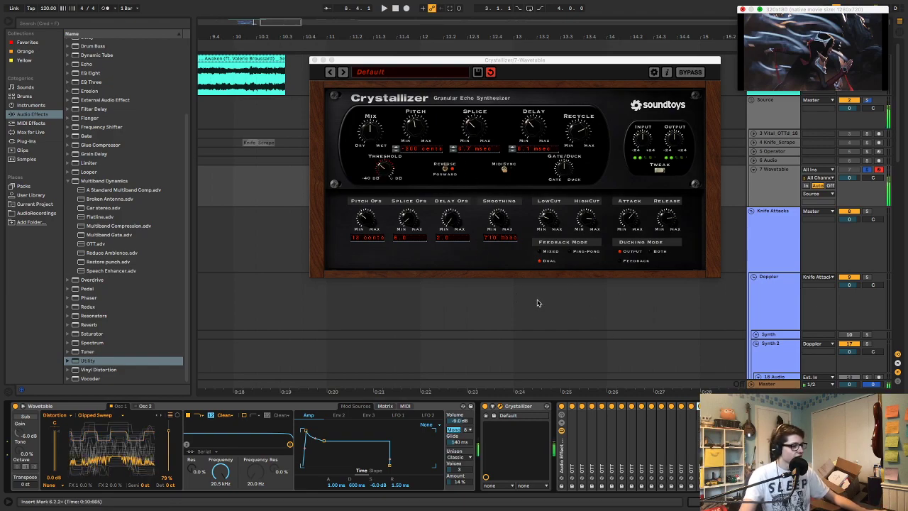
Audition the sound in another octave, raise Crystallizer's recycle amount, and set its splice to 2.0 msec and delay to 29.1 msec
key("z")
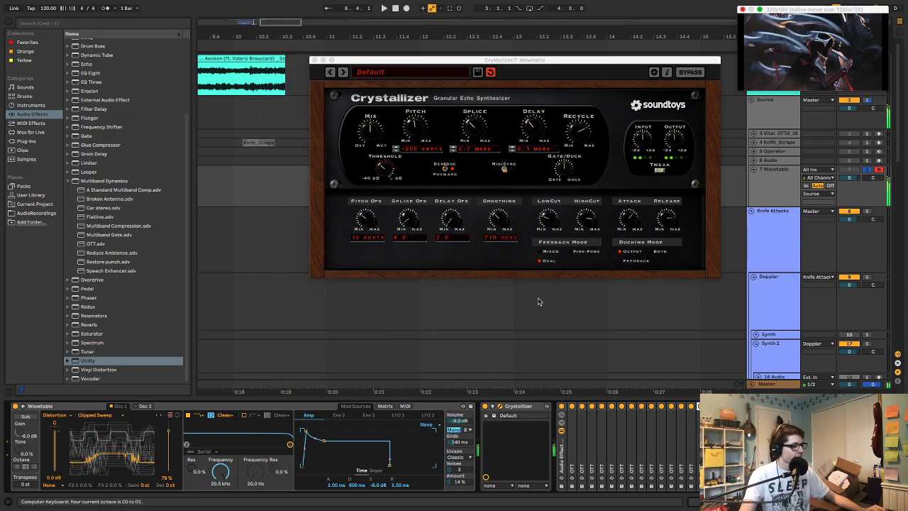
key("x")
left_click(589, 86)
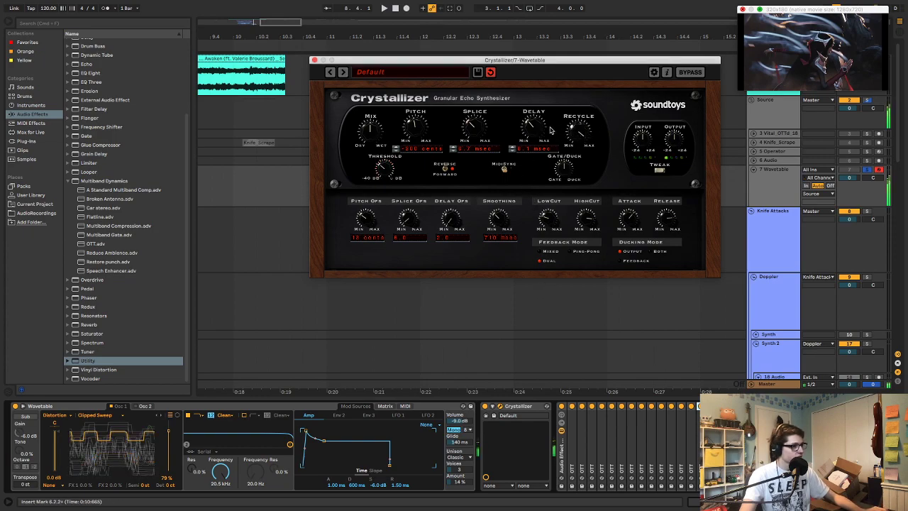
mouse_move(485, 127)
left_mouse_down()
mouse_move(482, 115)
mouse_move(480, 132)
left_mouse_up()
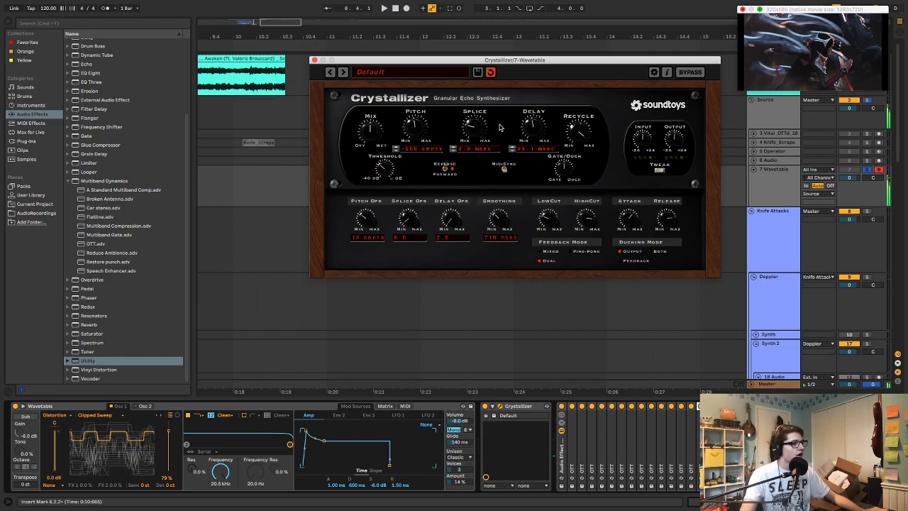
Unfold the resampling audio track, arm it together with the Wavetable track, and move Wavetable above it
left_click_drag(393, 60, 97, 57)
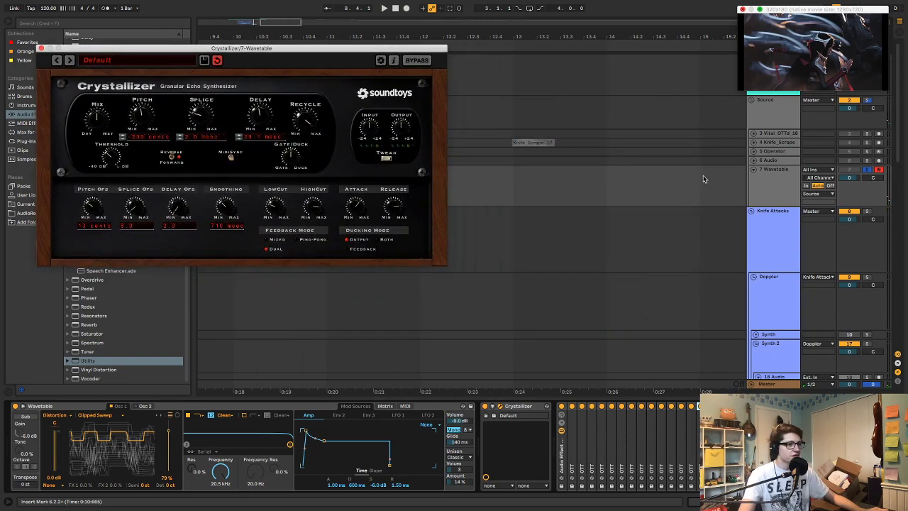
left_click(758, 186)
left_click(754, 161)
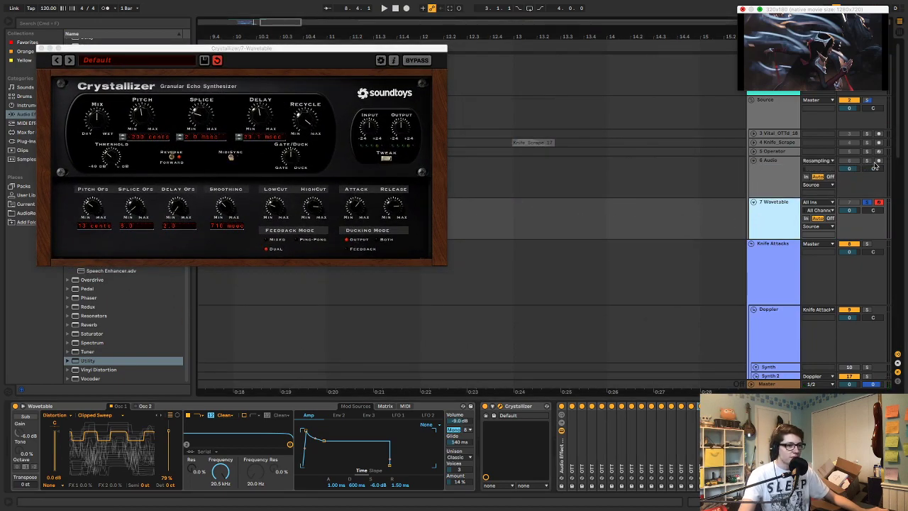
left_click(878, 162)
left_click(878, 204)
left_click_drag(780, 206, 778, 166)
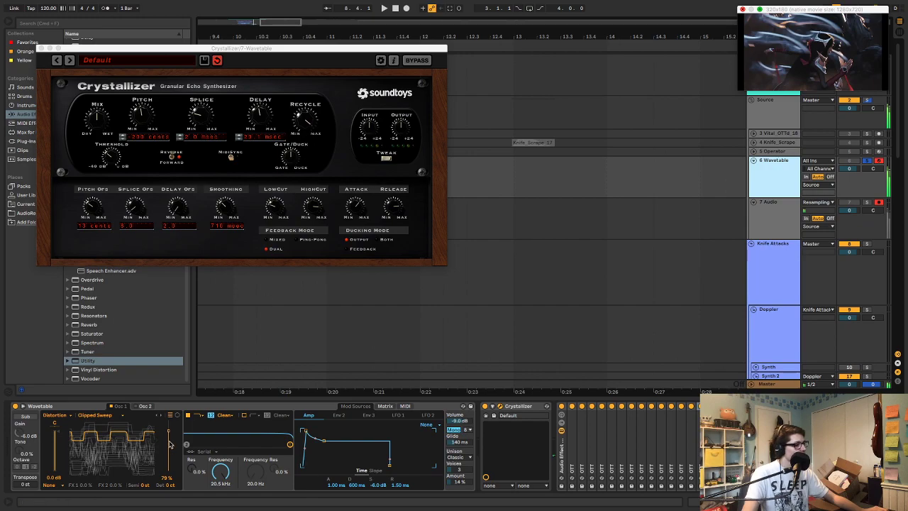
Display Wavetable's LFO 1 settings and lower Crystallizer's recycle amount
left_click(397, 416)
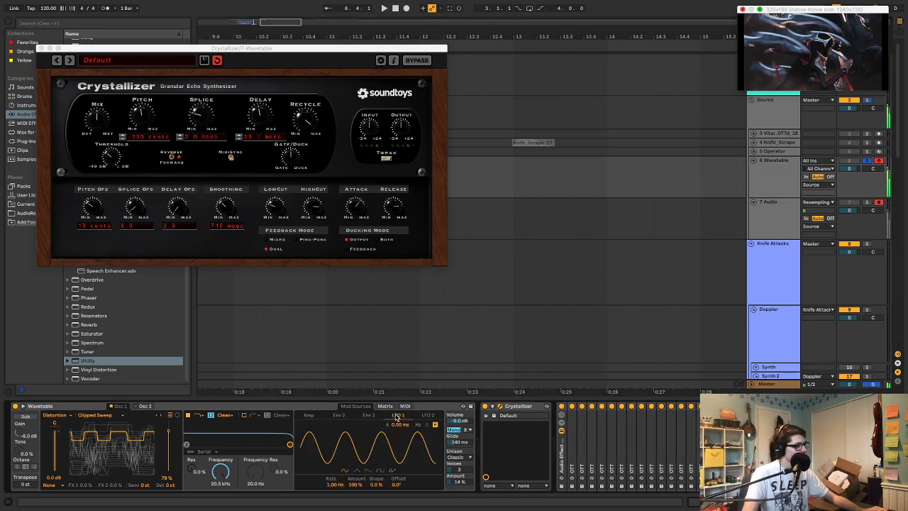
left_click(308, 126)
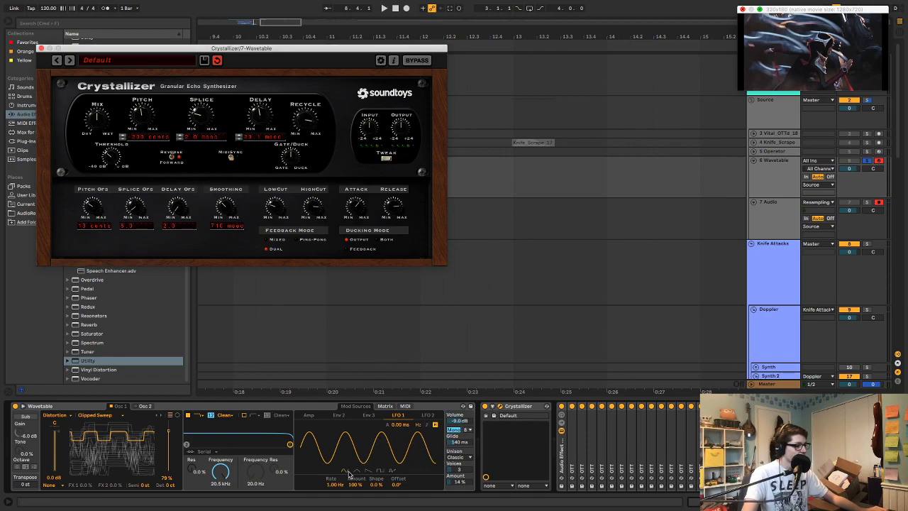
Try modulating oscillator 1's wavetable position with LFO 1 by an amount of 27
left_click(388, 407)
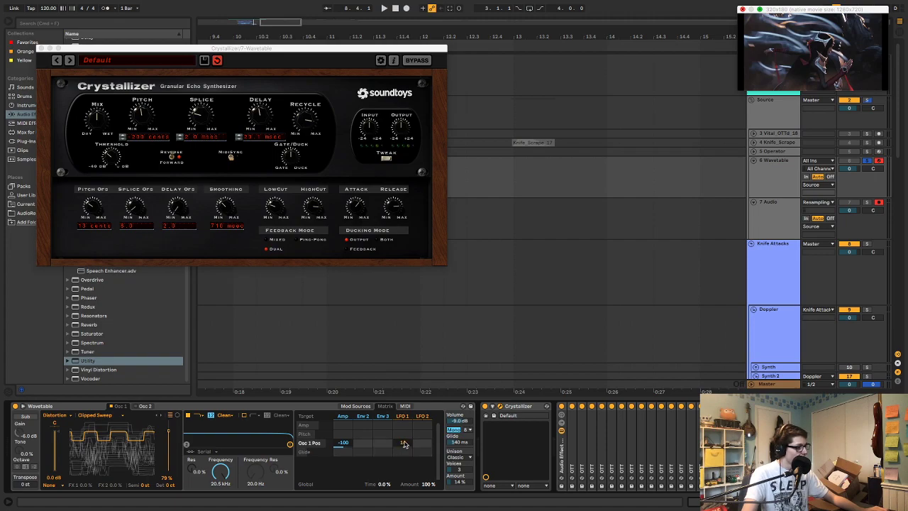
left_click_drag(403, 442, 402, 438)
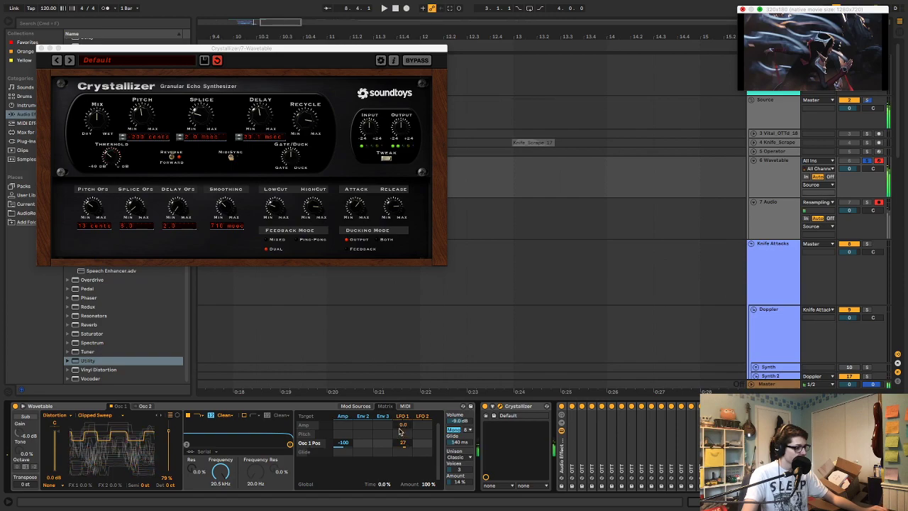
left_click(365, 407)
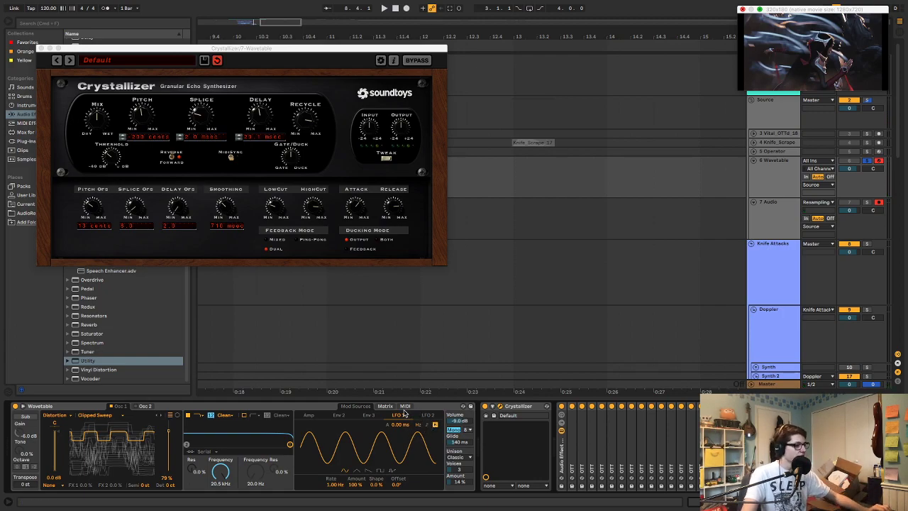
left_click(386, 407)
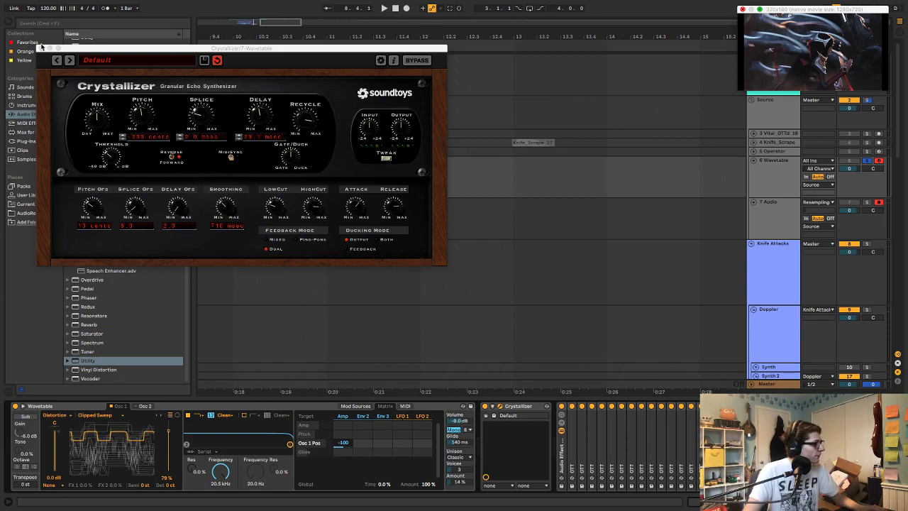
Insert the Max for Live LFO device between Wavetable and Crystallizer
left_click_drag(83, 47, 312, 45)
left_click(29, 132)
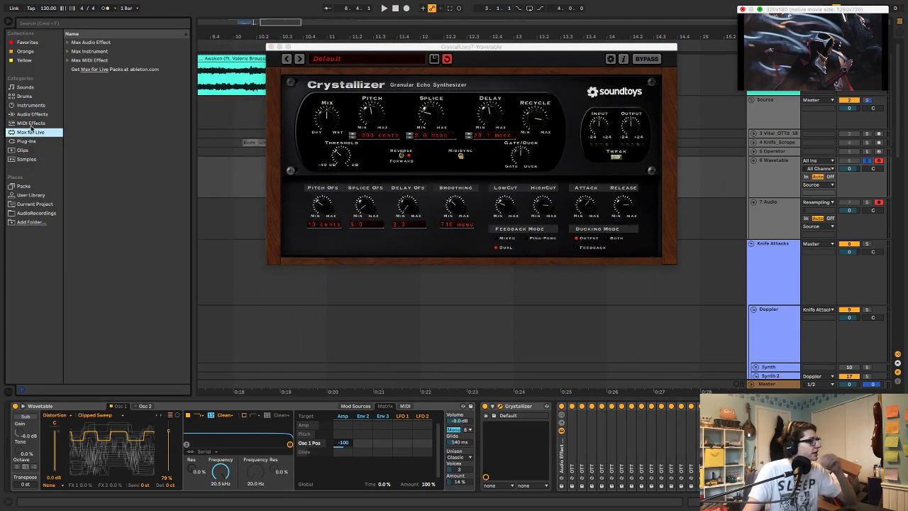
left_click(70, 44)
left_click(93, 142)
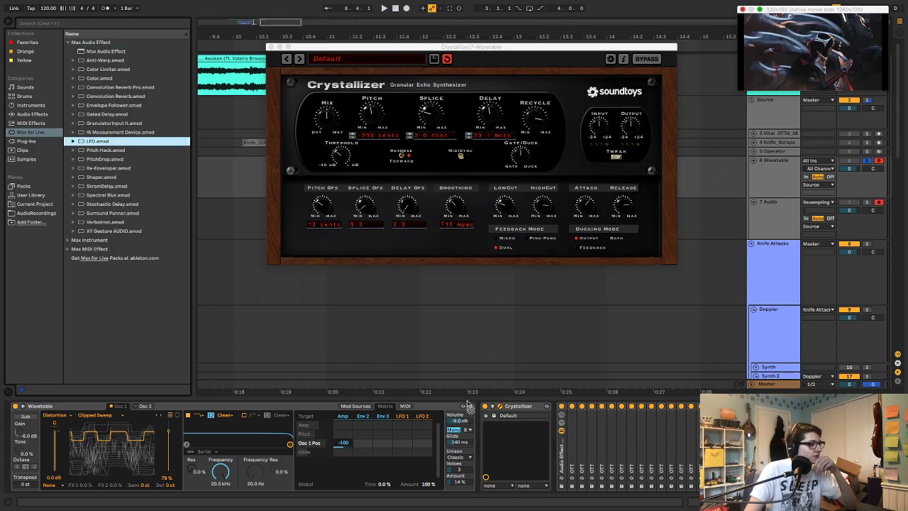
left_click_drag(528, 421, 529, 421)
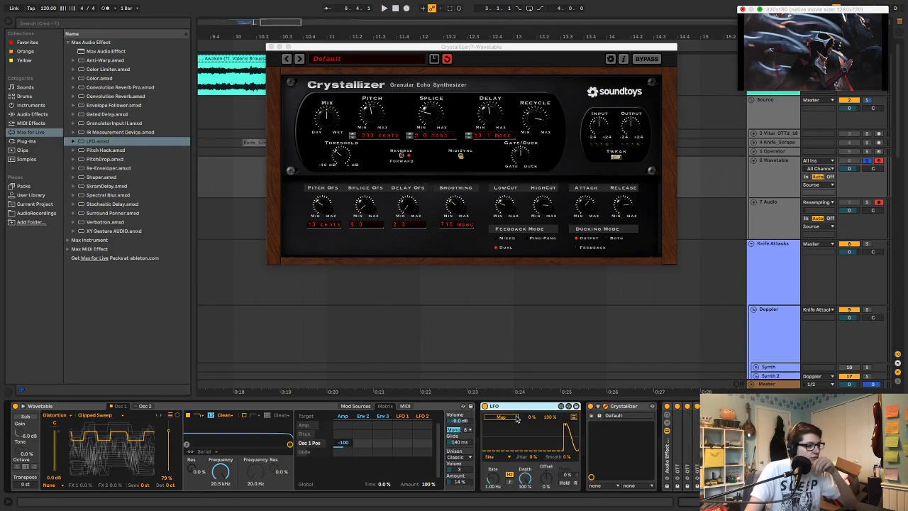
Map the LFO to oscillator 1's wavetable position at 0.84 Hz and 24.4 % depth, and set the position's Amp envelope modulation to -44
left_click(168, 470)
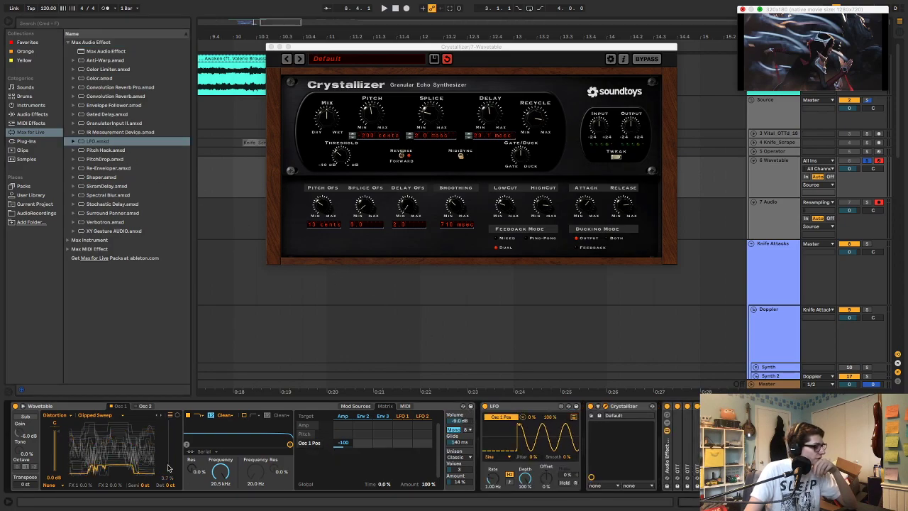
left_click_drag(524, 479, 493, 488)
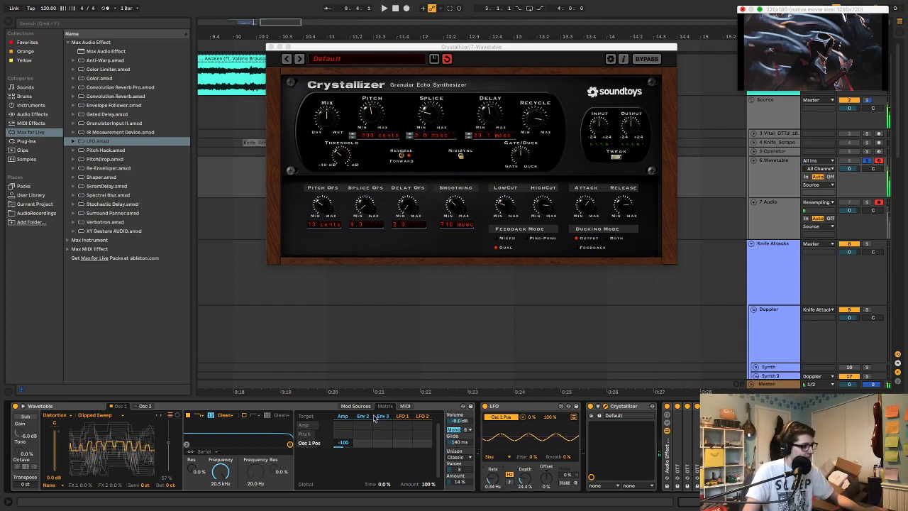
left_click_drag(344, 443, 344, 427)
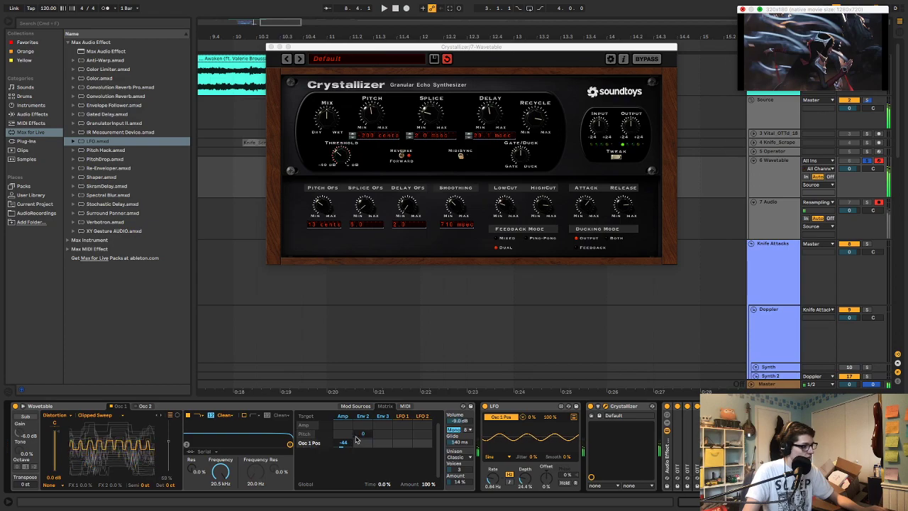
key("z")
key("a")
Close the Crystallizer window and start recording the armed tracks from shortly after 11.2 in the arrangement
left_click(271, 47)
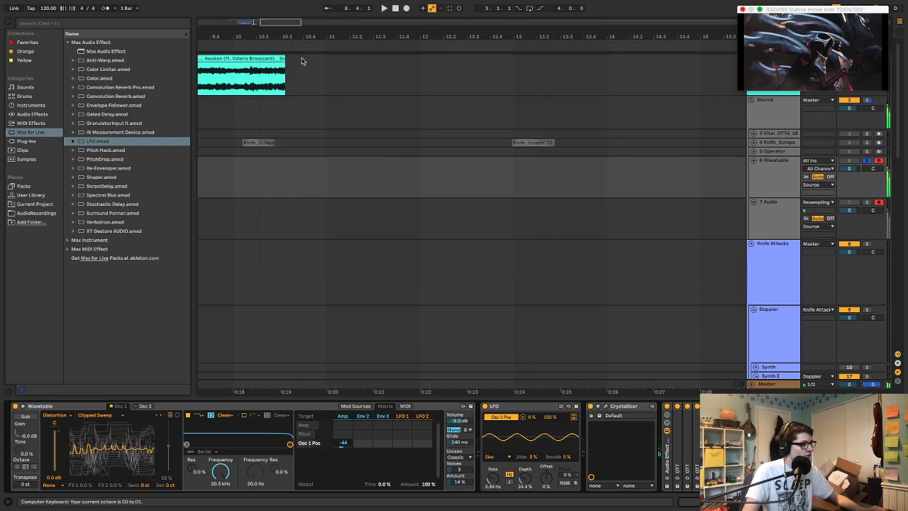
left_click(357, 171)
key("space")
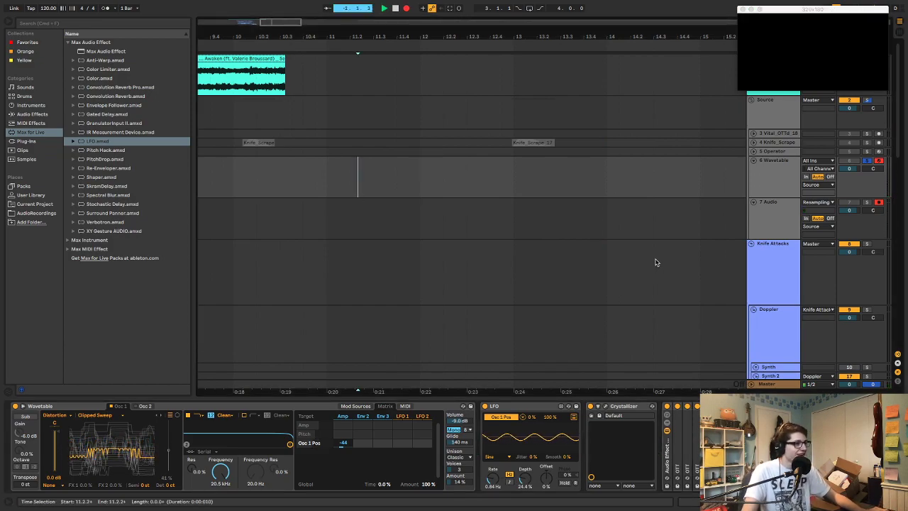
Select the Wavetable track, reopen its Crystallizer window and sweep the pitch while recording
left_click(772, 217)
left_click(766, 192)
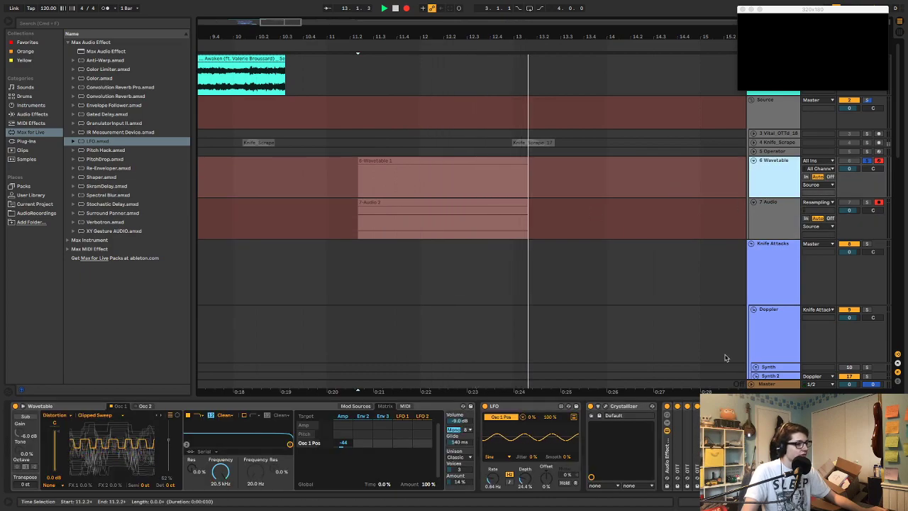
left_click(600, 415)
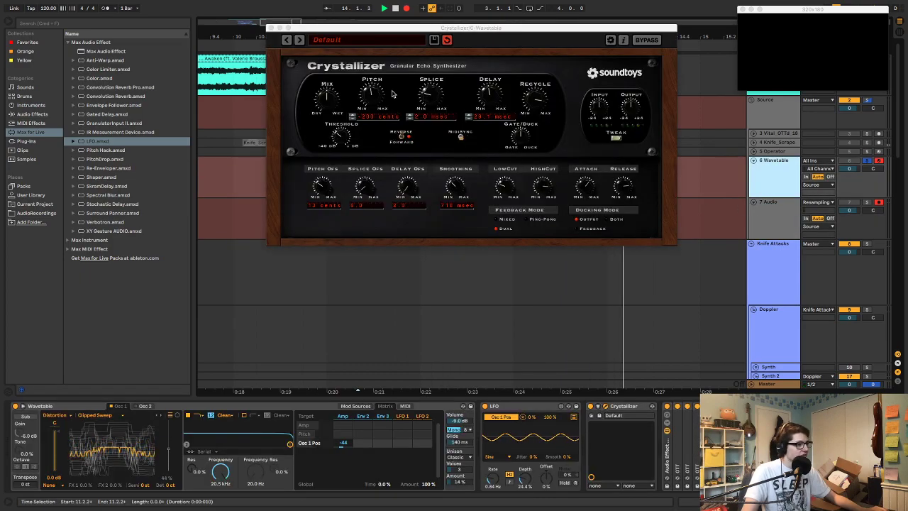
left_click_drag(372, 102, 370, 168)
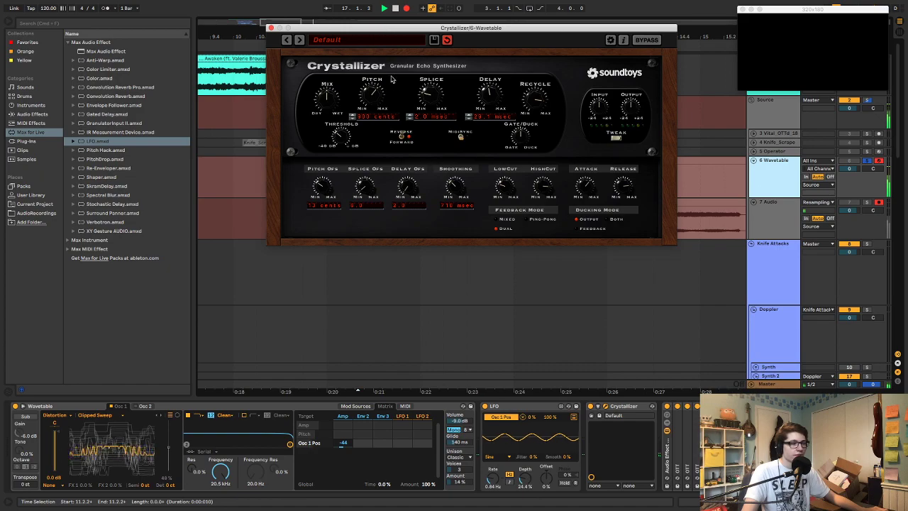
Sweep Crystallizer's splice and delay during the recording, bringing the splice back down to about 5 ms
left_click_drag(429, 100, 439, 82)
left_click_drag(488, 98, 489, 88)
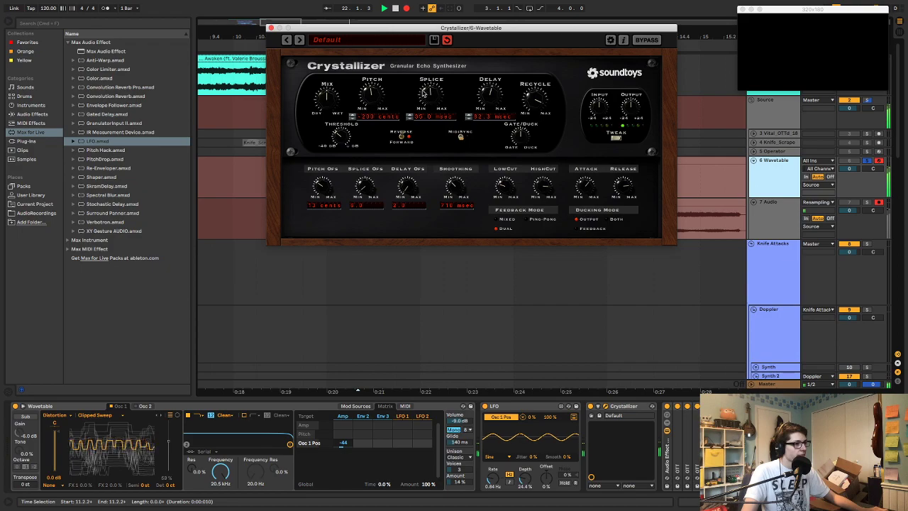
left_click_drag(431, 90, 438, 110)
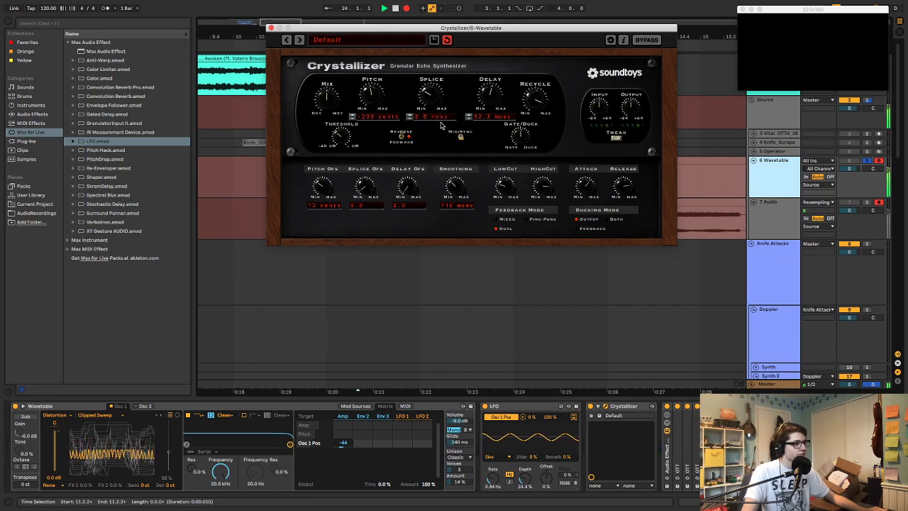
left_click_drag(439, 128, 465, 117)
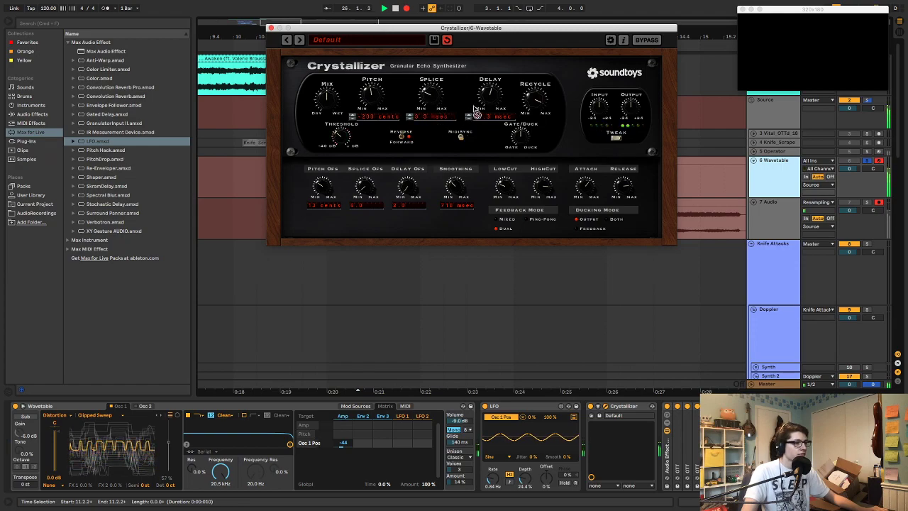
Adjust Crystallizer's smoothing and pitch offset, and lower its pitch to about -400 cents and delay to about 2 ms
left_click_drag(455, 192, 455, 197)
left_click_drag(321, 205, 326, 181)
mouse_move(375, 104)
left_mouse_down()
mouse_move(376, 94)
mouse_move(375, 115)
left_mouse_up()
left_click_drag(497, 101, 494, 132)
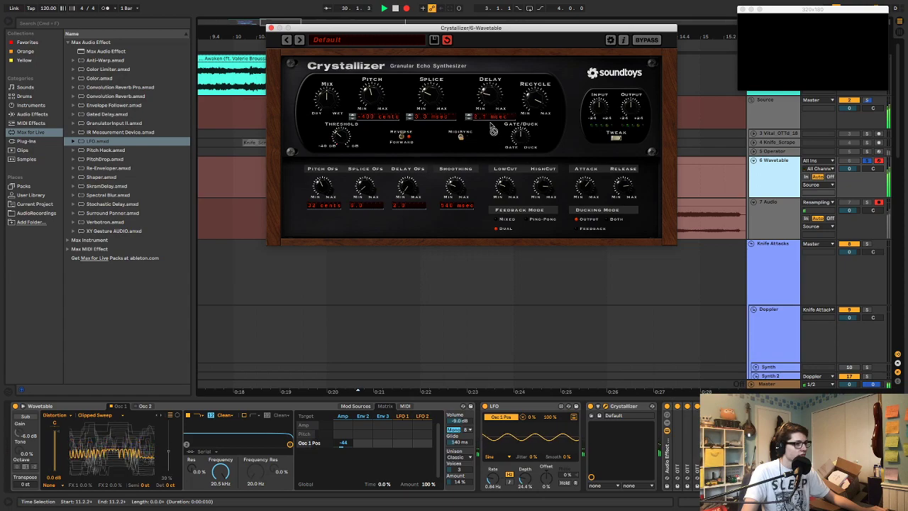
Alternate between Crystallizer's splice and delay while recording, taking the splice up to about 126 ms and ending with the delay at about 59 ms
mouse_move(440, 103)
left_mouse_down()
mouse_move(434, 87)
mouse_move(437, 97)
left_mouse_up()
left_click_drag(492, 89, 492, 111)
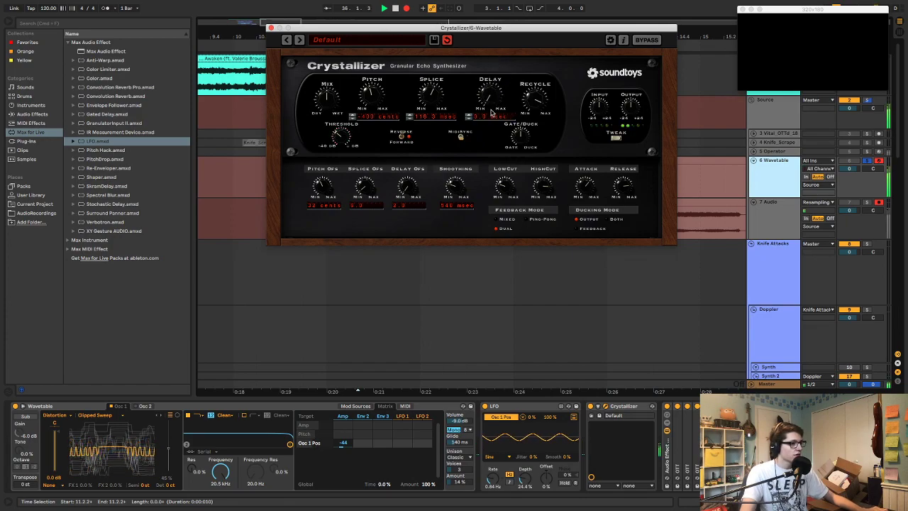
left_click_drag(440, 97, 438, 108)
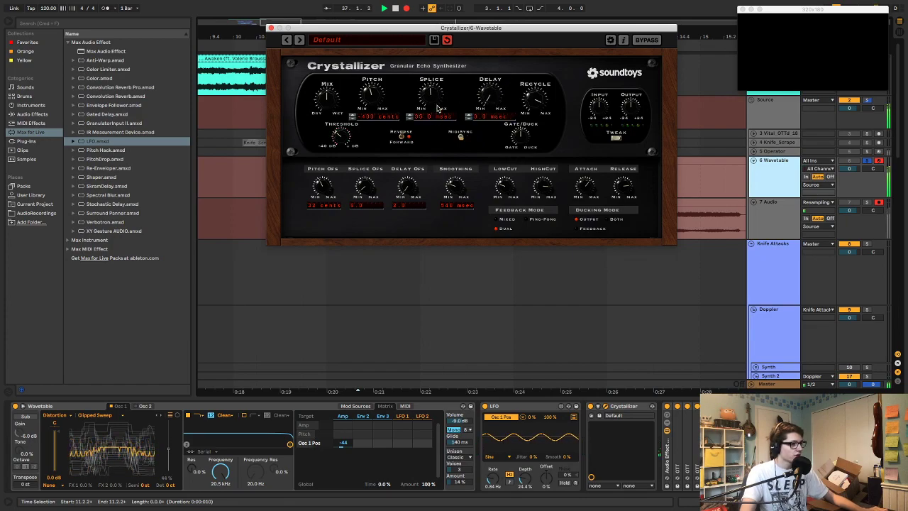
left_click_drag(496, 102, 491, 51)
left_click_drag(440, 95, 492, 101)
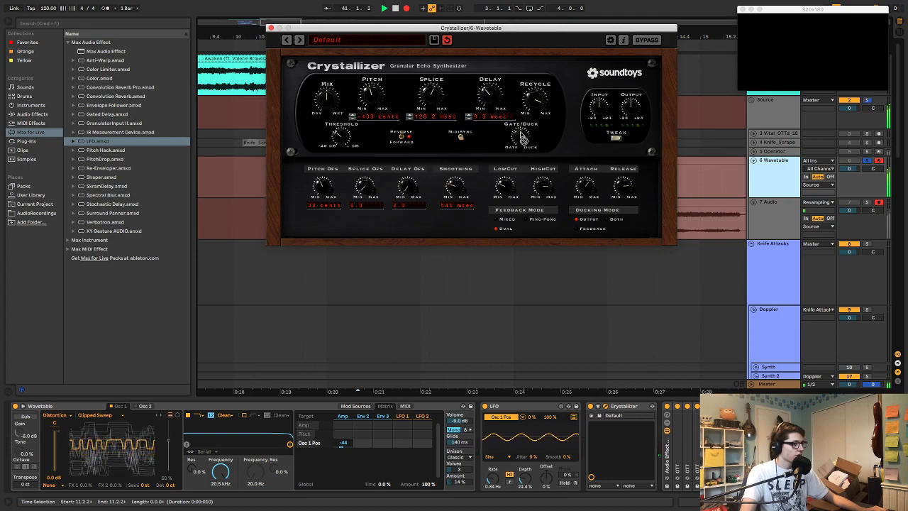
left_click_drag(444, 99, 435, 116)
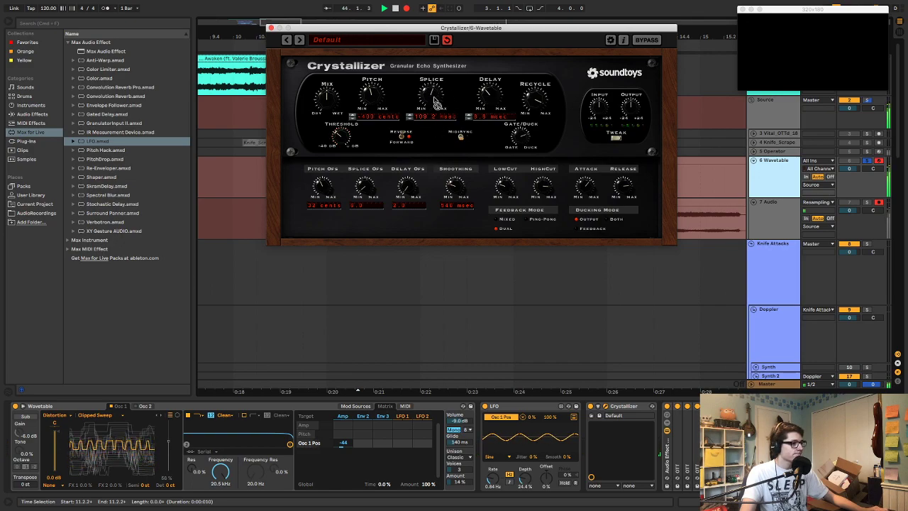
left_click_drag(483, 103, 438, 111)
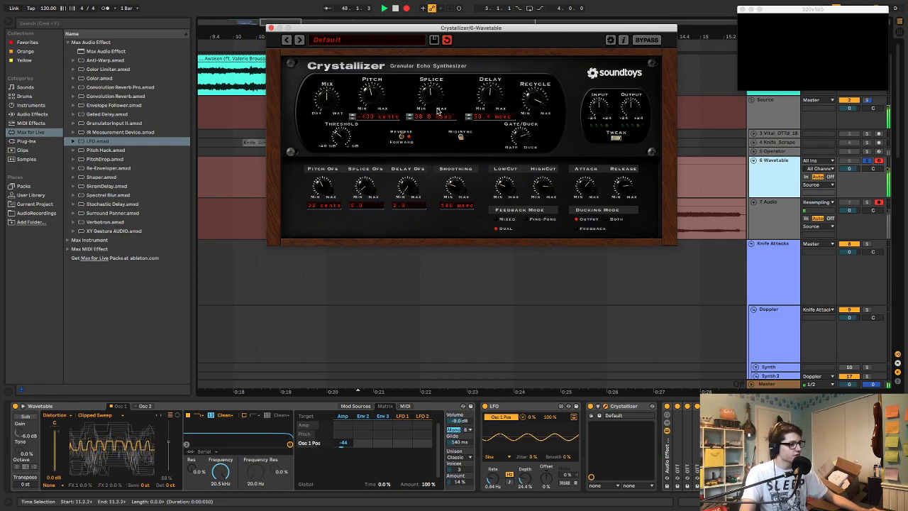
Raise Crystallizer's pitch to about -200 cents and its delay to about 335 ms
left_click_drag(491, 100, 480, 118)
left_click_drag(378, 99, 375, 84)
left_click_drag(514, 99, 505, 80)
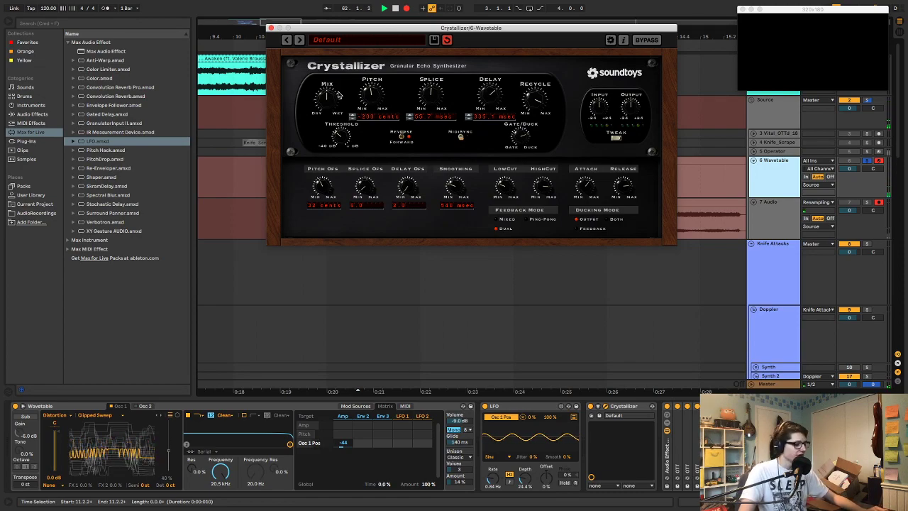
Record wide Crystallizer pitch sweeps, dropping to about -3600 cents and rising again, with splice and delay left alone
left_click_drag(370, 129, 388, 225)
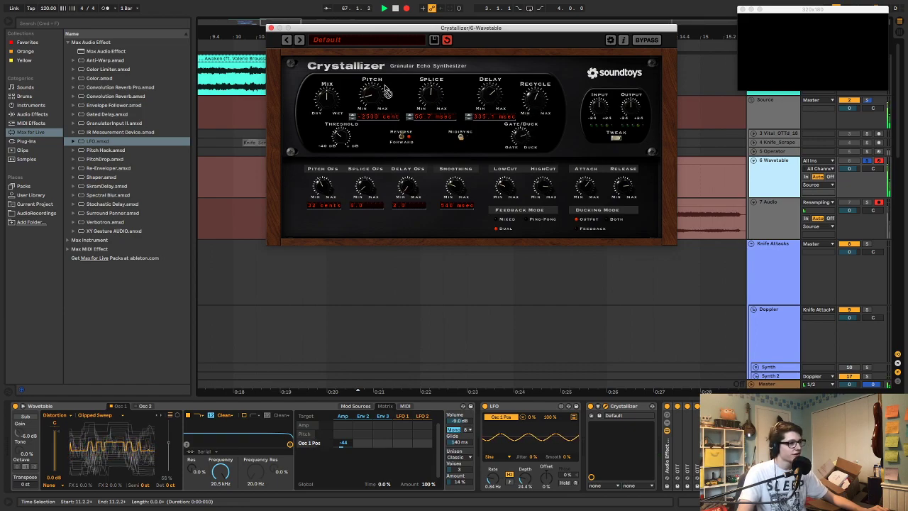
left_click_drag(370, 98, 364, 20)
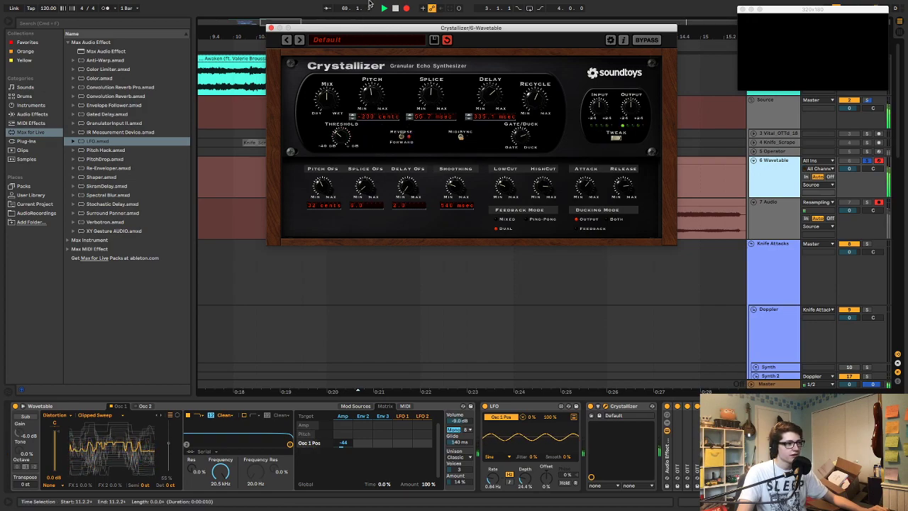
left_click_drag(403, 209, 408, 3)
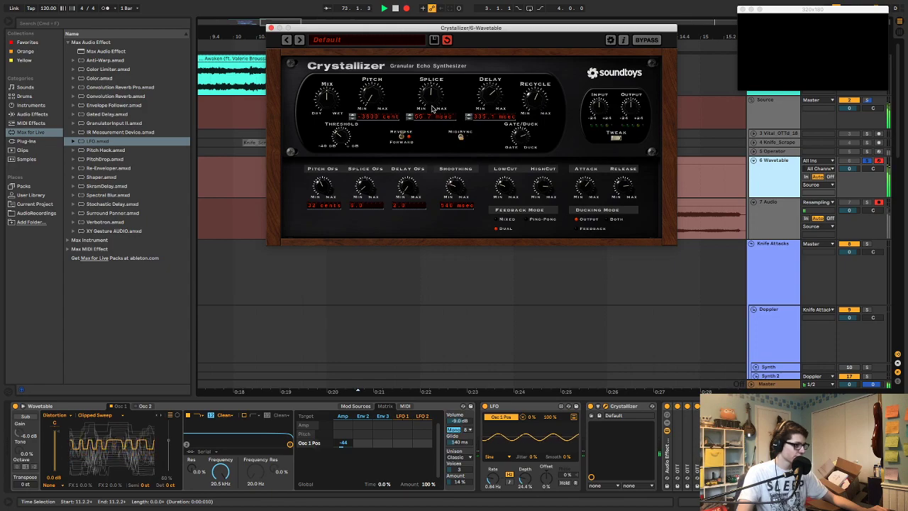
left_click_drag(398, 2, 596, 2)
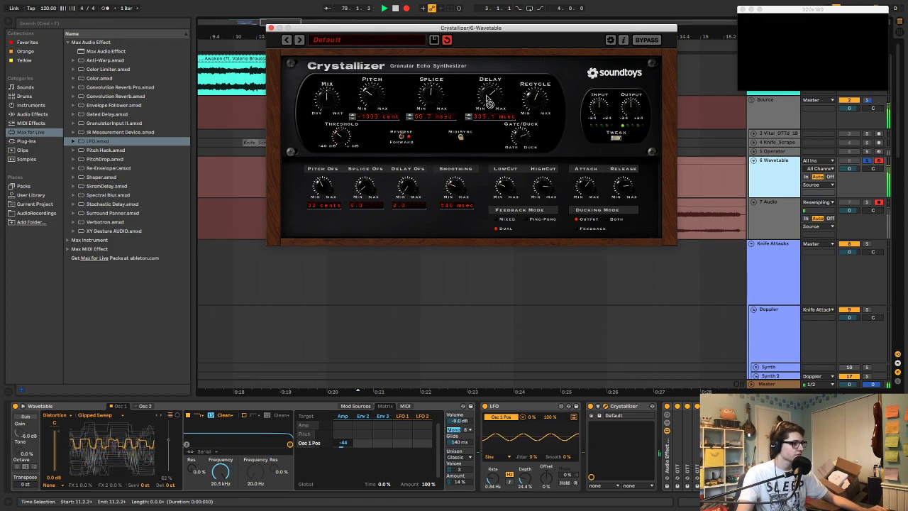
Lengthen Crystallizer's splice, cut its delay to about 2 ms, drop the pitch to -3600 cents and lower the keyboard octave
left_click_drag(434, 101, 436, 83)
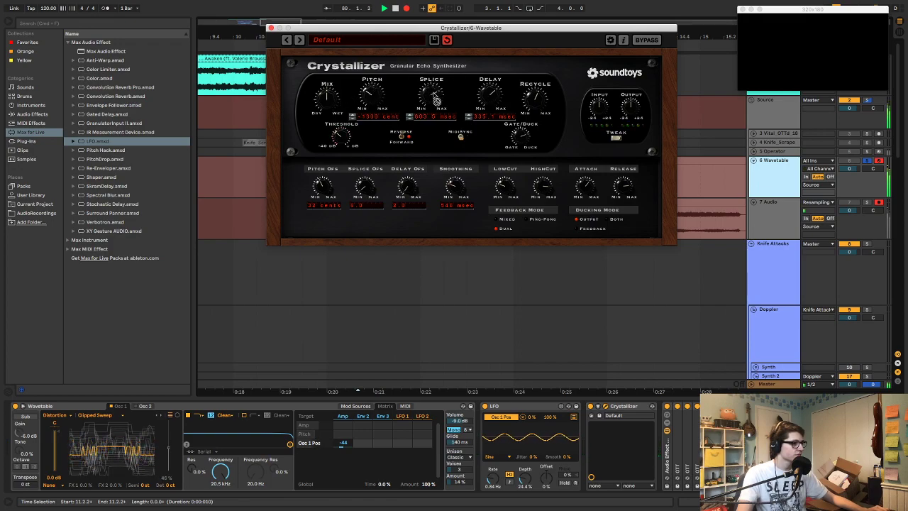
left_click_drag(487, 99, 489, 136)
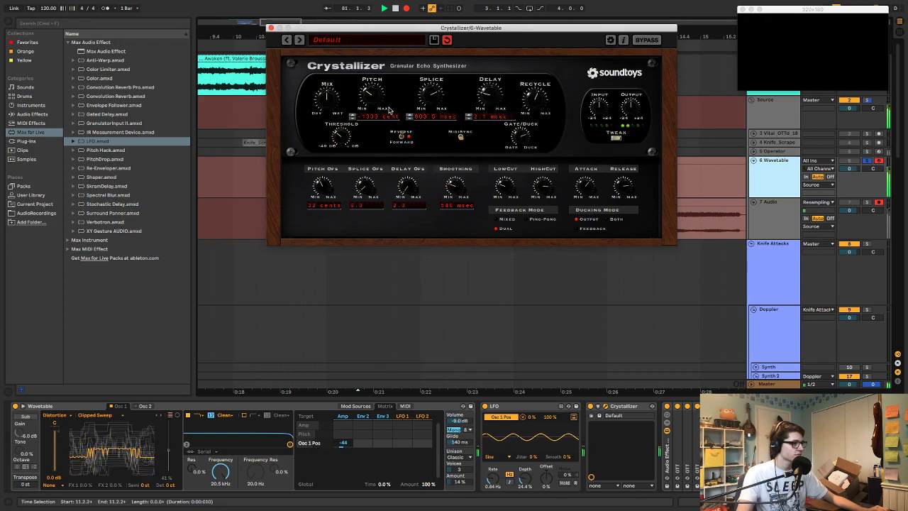
left_click_drag(370, 89, 390, 296)
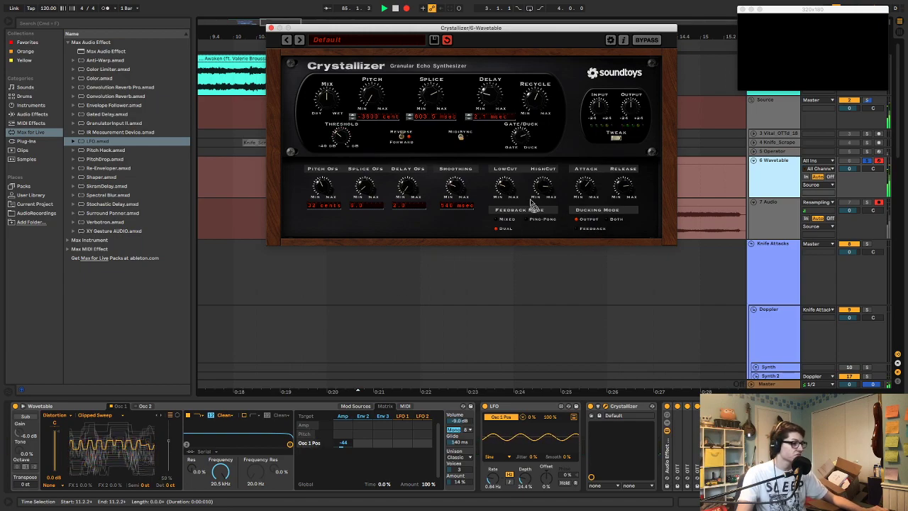
key("z")
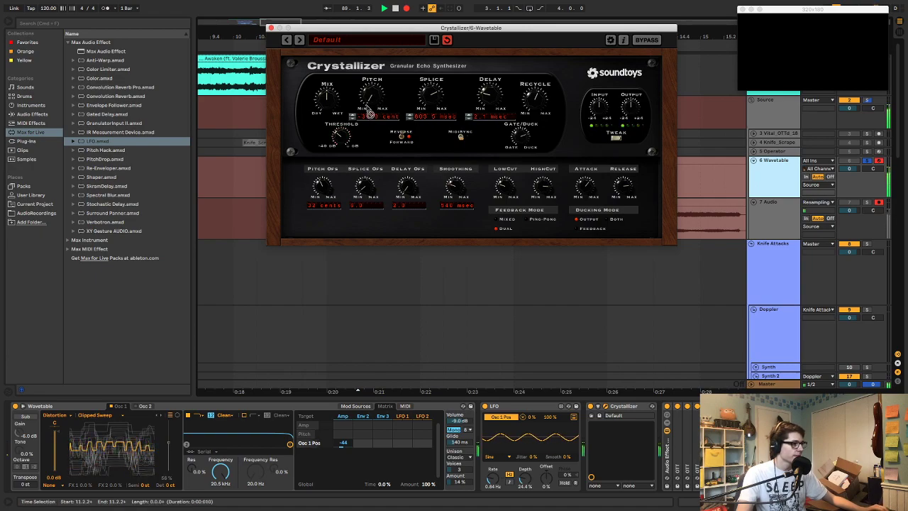
Reduce Crystallizer's splice to 0 ms, lower the computer keyboard octave further and return the pitch to 0 cents
left_click_drag(431, 97, 429, 196)
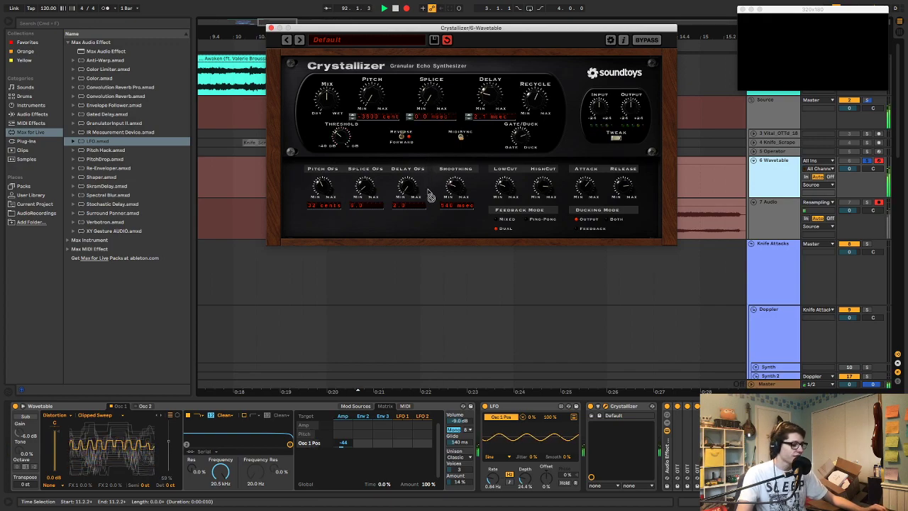
key("z")
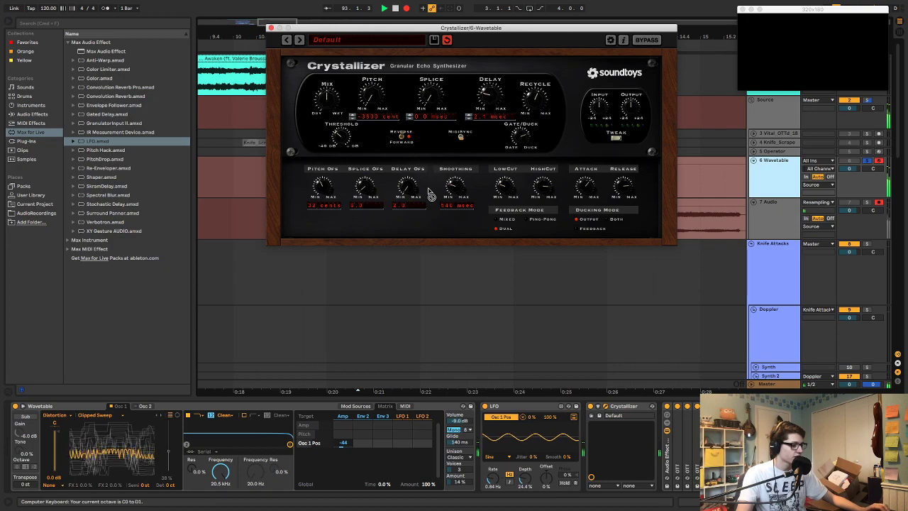
key("z")
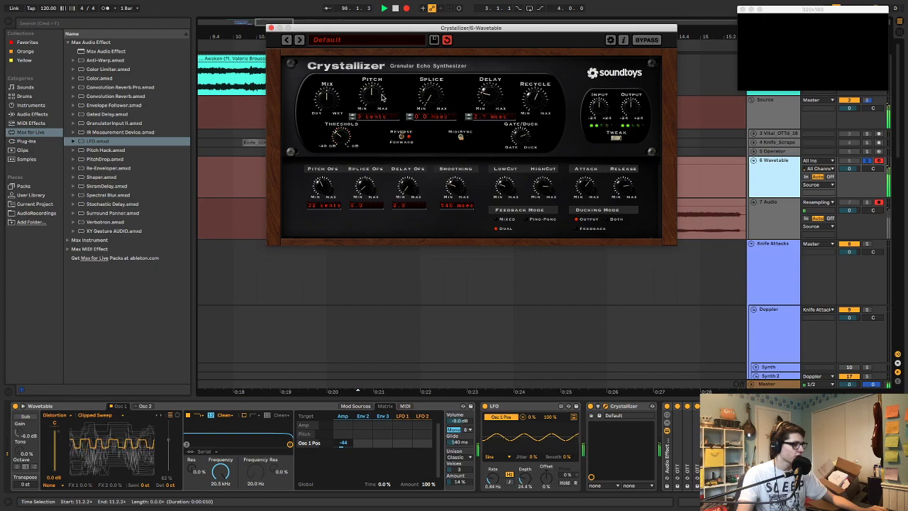
Vary Crystallizer's delay and splice at a pitch of -300 cents, ending at about 10 ms delay and 1 ms splice
mouse_move(489, 98)
left_mouse_down()
mouse_move(490, 56)
mouse_move(491, 113)
left_mouse_up()
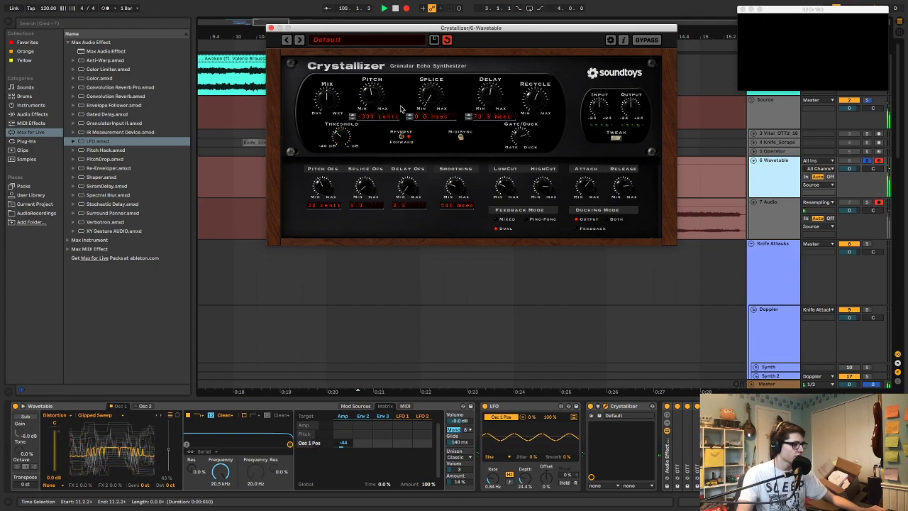
left_click_drag(432, 97, 435, 65)
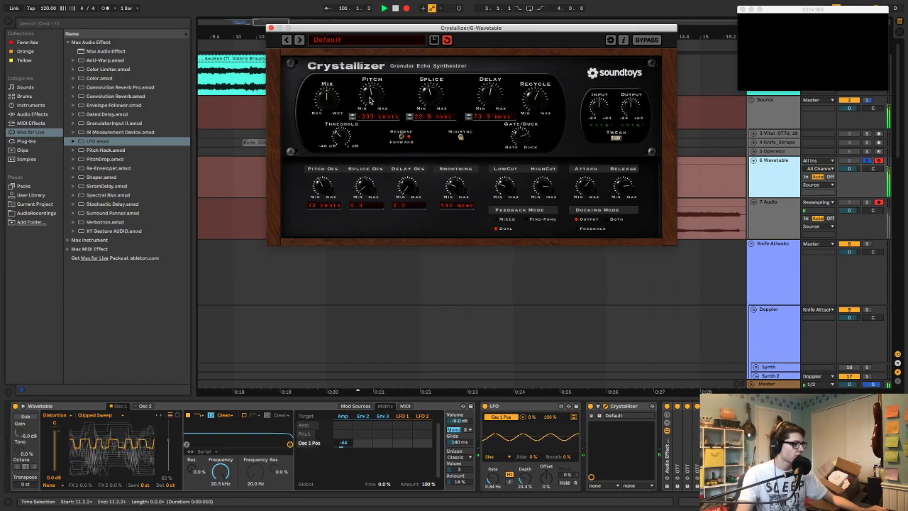
left_click_drag(430, 100, 430, 124)
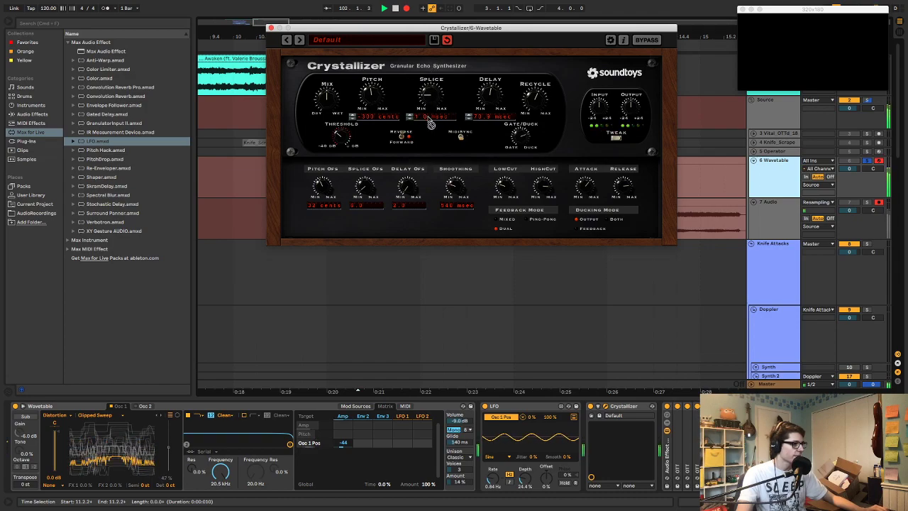
left_click_drag(495, 101, 494, 116)
Record fast Crystallizer pitch sweeps, from 3600 cents down to -300 cents and back up to about 700 cents
left_click_drag(380, 103, 407, 4)
left_click_drag(377, 97, 363, 369)
left_click_drag(379, 100, 715, 19)
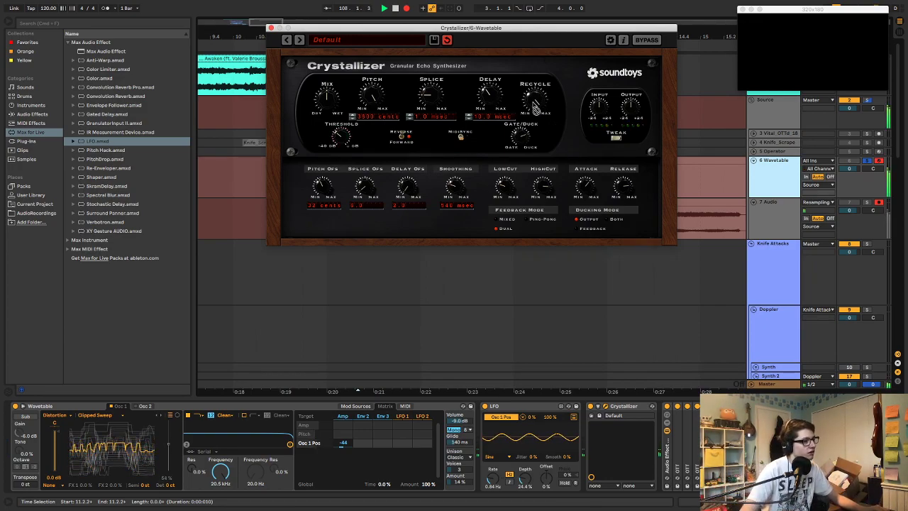
left_click_drag(371, 102, 365, 293)
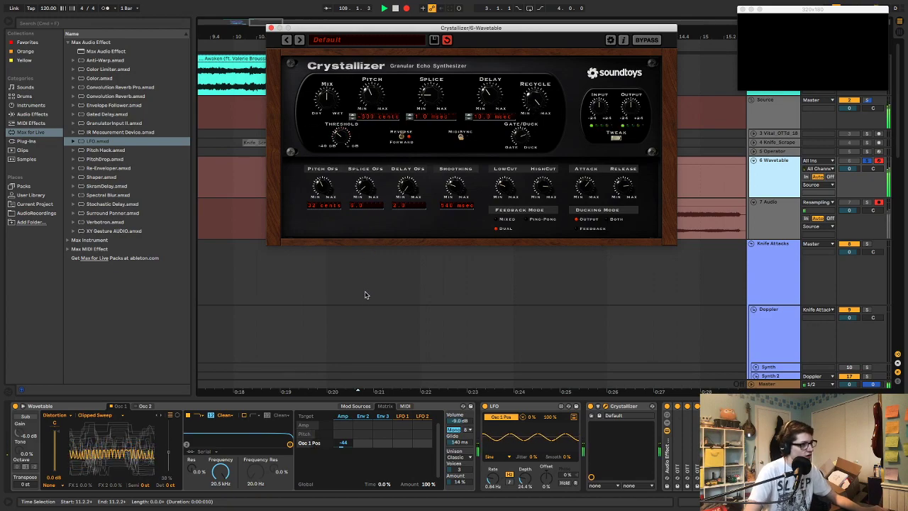
left_click_drag(370, 380, 346, 206)
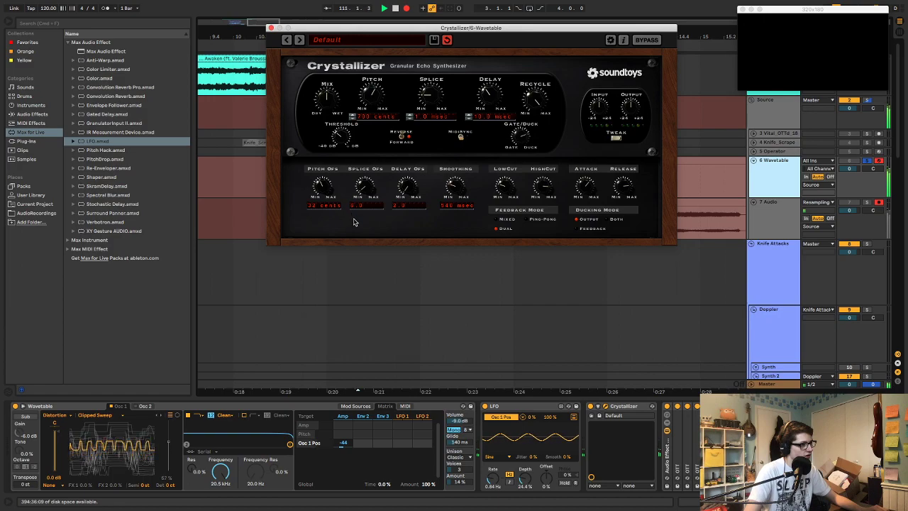
Return Crystallizer's pitch to 0 cents, adjust recycle, and set splice to 0 ms and delay to about 5 ms
left_click_drag(377, 102, 376, 131)
left_click_drag(533, 98, 489, 114)
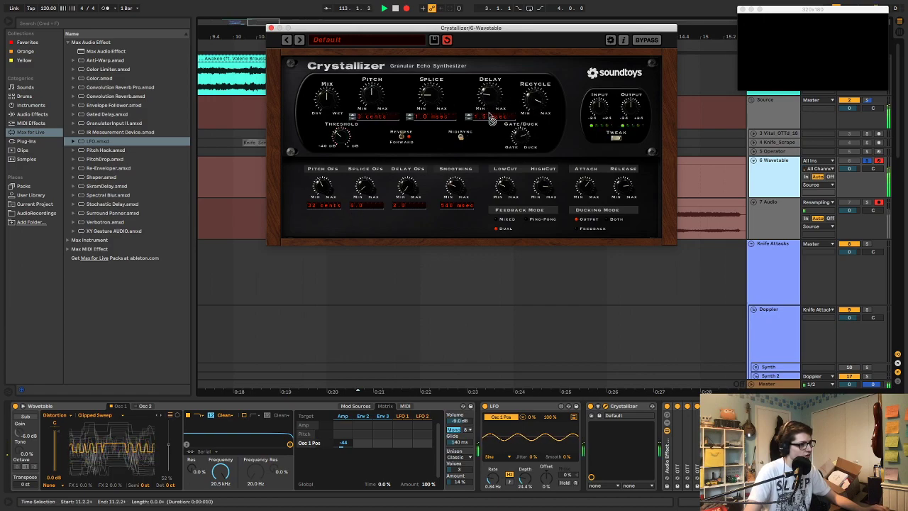
left_click_drag(425, 102, 441, 132)
left_click_drag(488, 100, 491, 94)
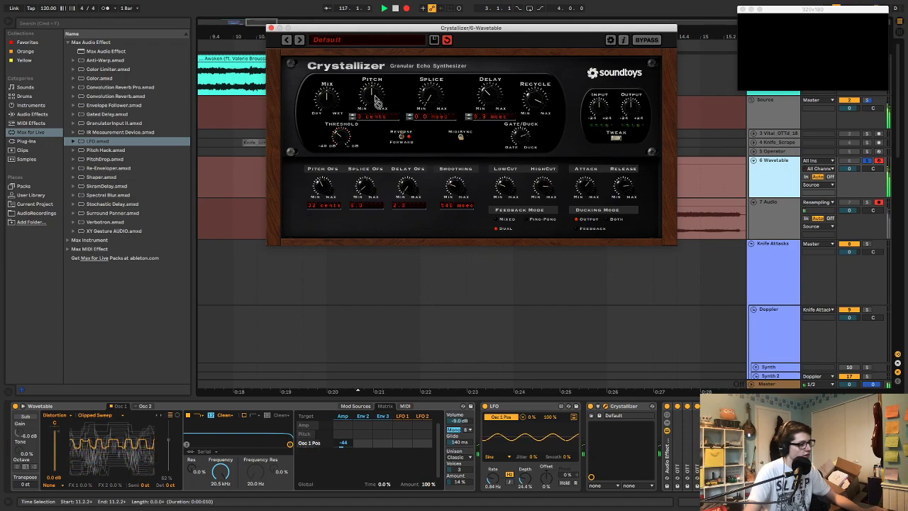
Lower Crystallizer's pitch to about -1400 cents, reduce recycle, and raise delay to about 5133 ms and splice to about 20 ms
left_click_drag(373, 95, 413, 208)
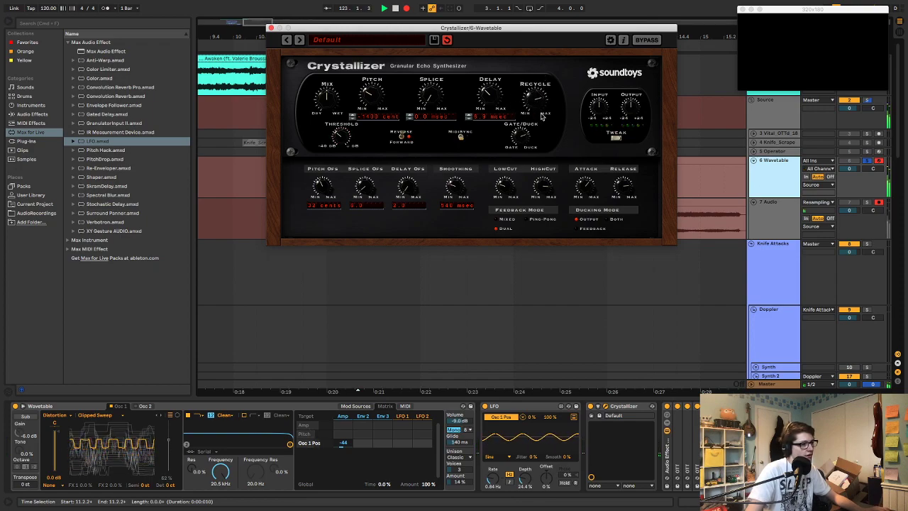
left_click_drag(503, 119, 494, 45)
left_click_drag(432, 106, 437, 72)
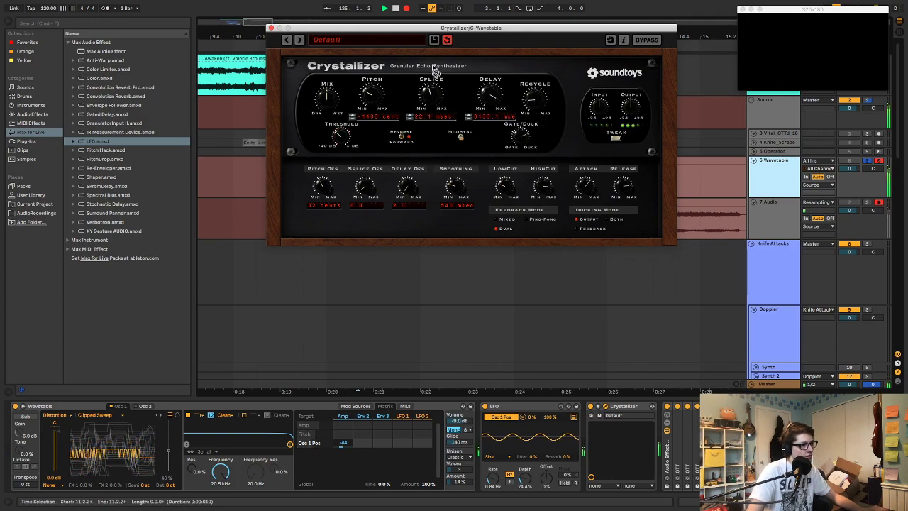
Keep varying Crystallizer's delay, splice and pitch while recording, ending at about 4008 ms splice, 1 ms delay and 700 cents pitch
left_click_drag(492, 98, 502, 152)
mouse_move(438, 99)
left_mouse_down()
mouse_move(436, 71)
mouse_move(438, 101)
left_mouse_up()
left_click_drag(490, 91, 492, 115)
mouse_move(377, 103)
left_mouse_down()
mouse_move(380, 79)
mouse_move(401, 93)
mouse_move(381, 100)
left_mouse_up()
left_click_drag(409, 63, 452, 121)
left_click_drag(486, 95, 500, 66)
left_click_drag(420, 99, 447, 78)
left_click_drag(490, 117, 489, 133)
left_click_drag(368, 100, 382, 138)
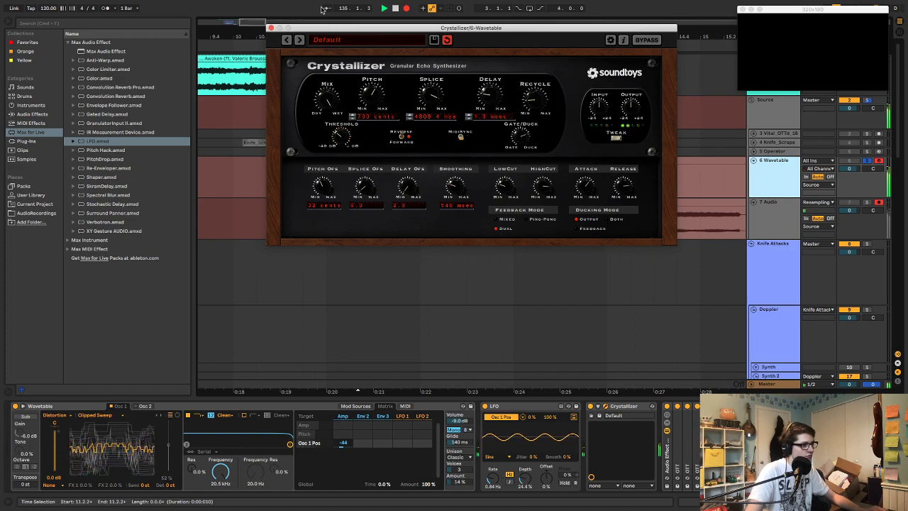
Record Crystallizer splice changes up to about 19175 ms and back down to about 40 ms, with delay at about 3.3 ms
left_click_drag(432, 105, 408, 59)
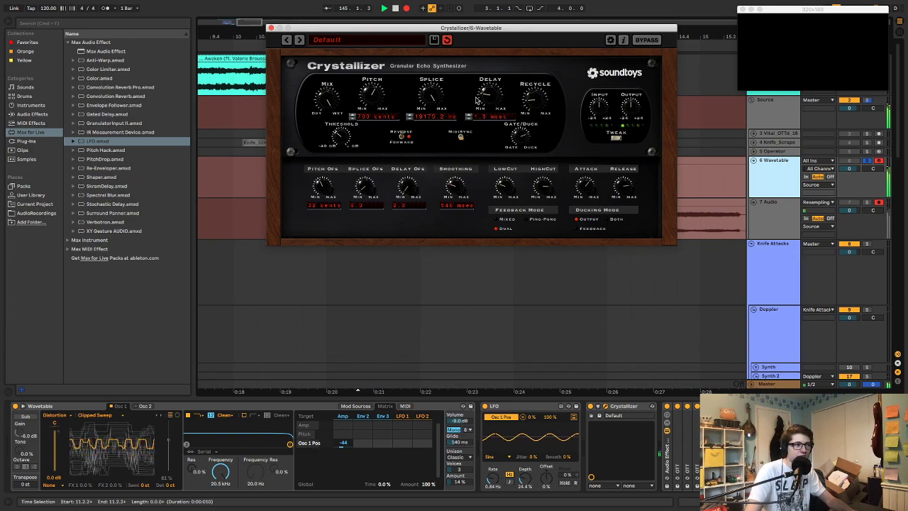
left_click_drag(442, 103, 435, 78)
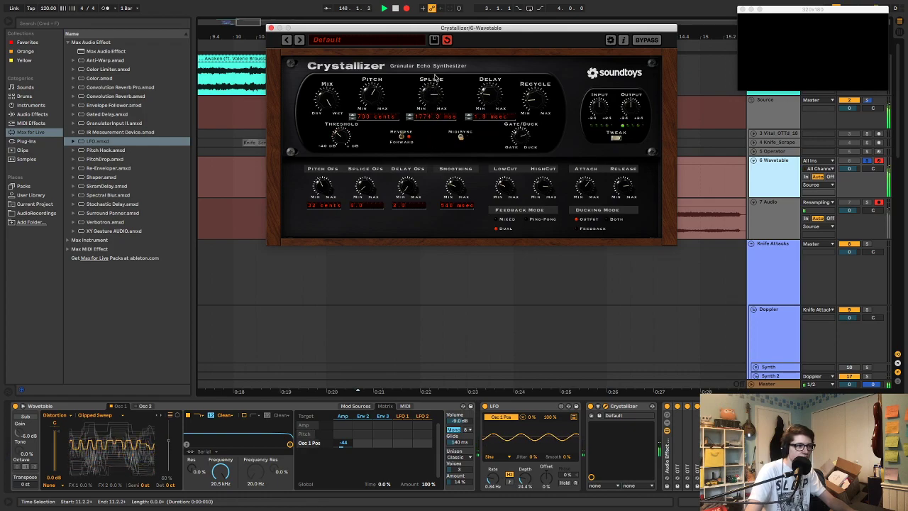
left_click_drag(433, 97, 430, 131)
left_click_drag(428, 94, 450, 99)
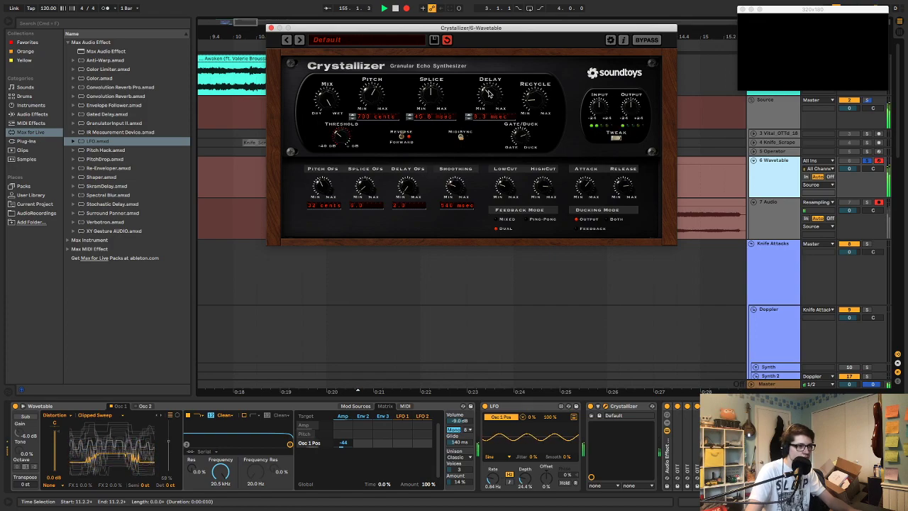
Record Crystallizer pitch sweeps between about -300 and -3600 cents, ending with splice at about 47 ms and delay at about 43 ms
left_click_drag(377, 102, 391, 291)
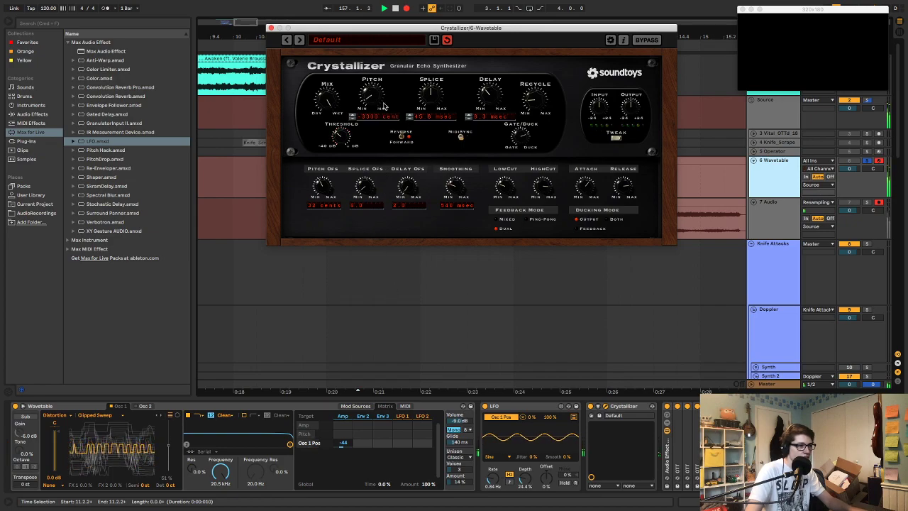
left_click_drag(367, 98, 426, 273)
left_click_drag(372, 102, 418, 2)
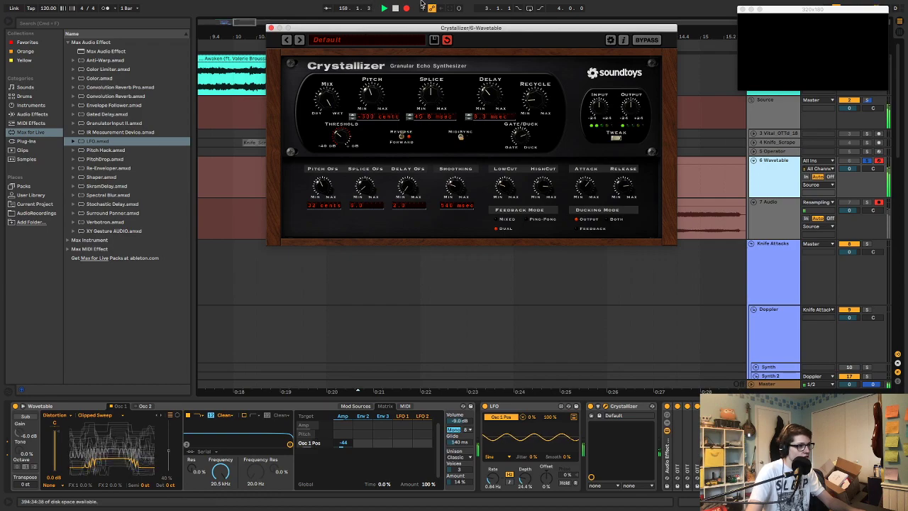
left_click_drag(296, 98, 265, 114)
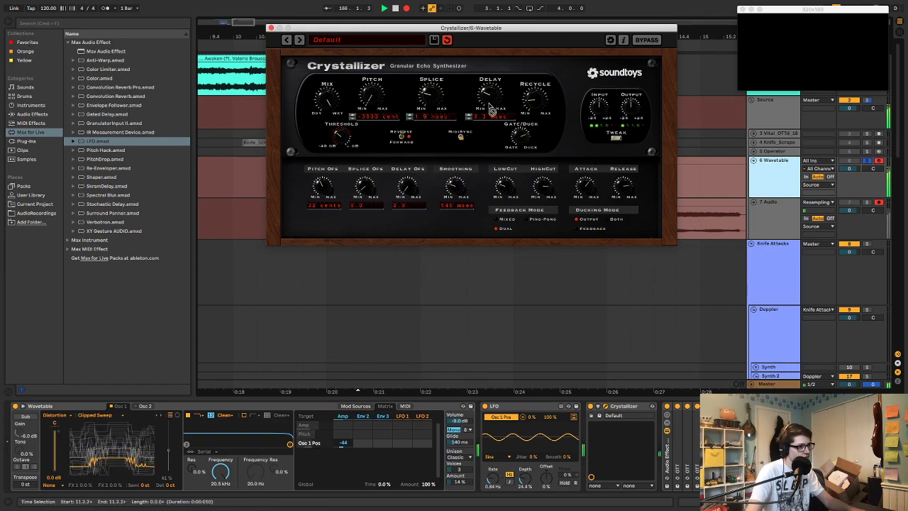
left_click_drag(431, 101, 480, 41)
left_click_drag(491, 96, 481, 69)
left_click_drag(428, 106, 437, 152)
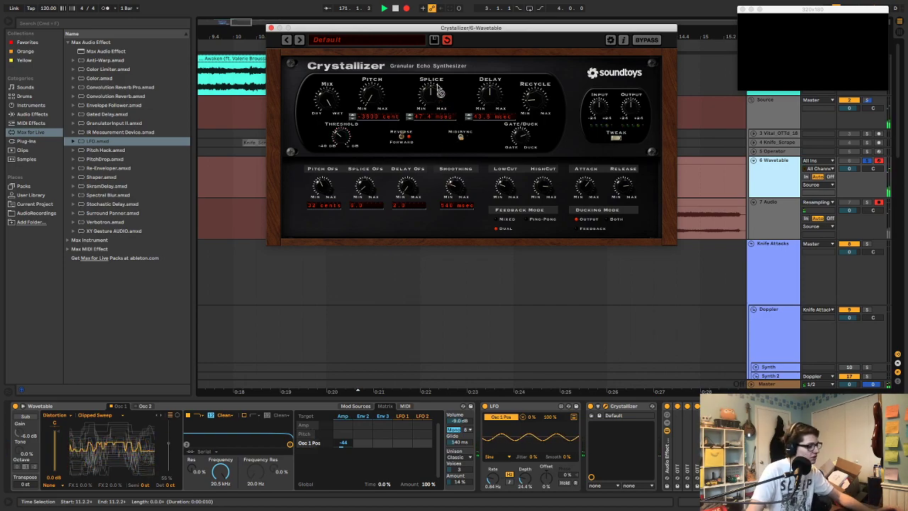
Stop the recording and close the Crystallizer window
key("space")
left_click(271, 27)
left_click_drag(500, 38, 466, 4)
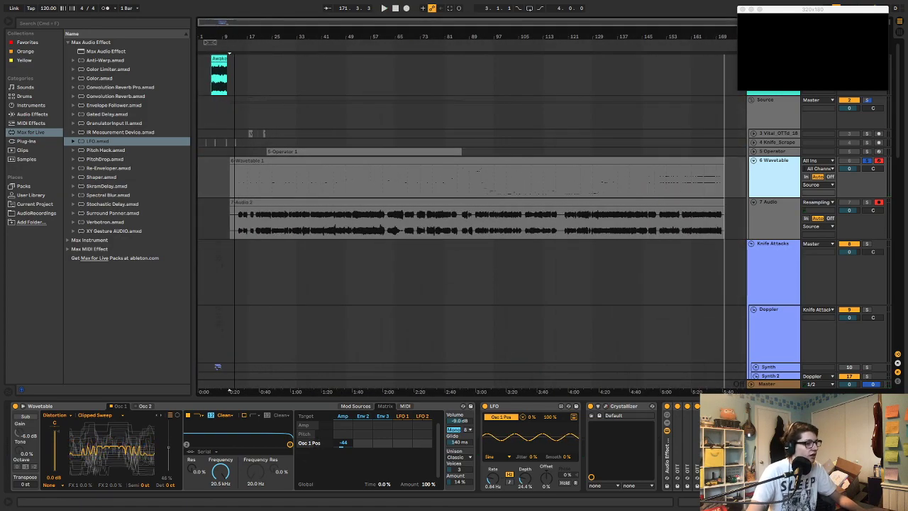
Delete the recorded MIDI clip from the 6 Wavetable track and turn off that track's solo
left_click(645, 161)
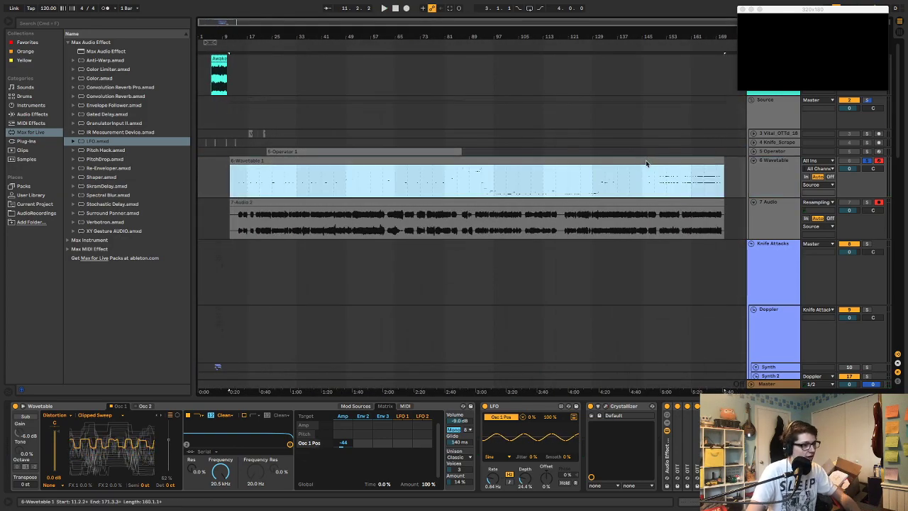
left_click(870, 163)
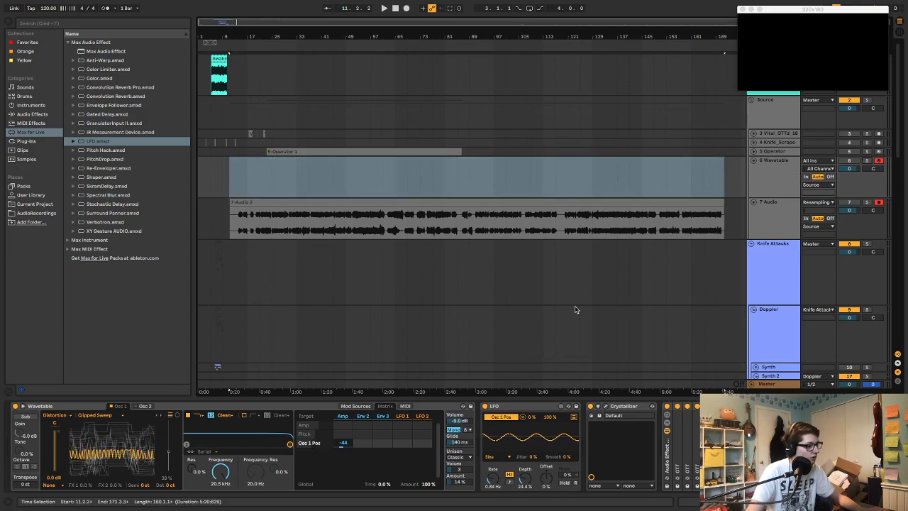
right_click(785, 178)
left_click(779, 183)
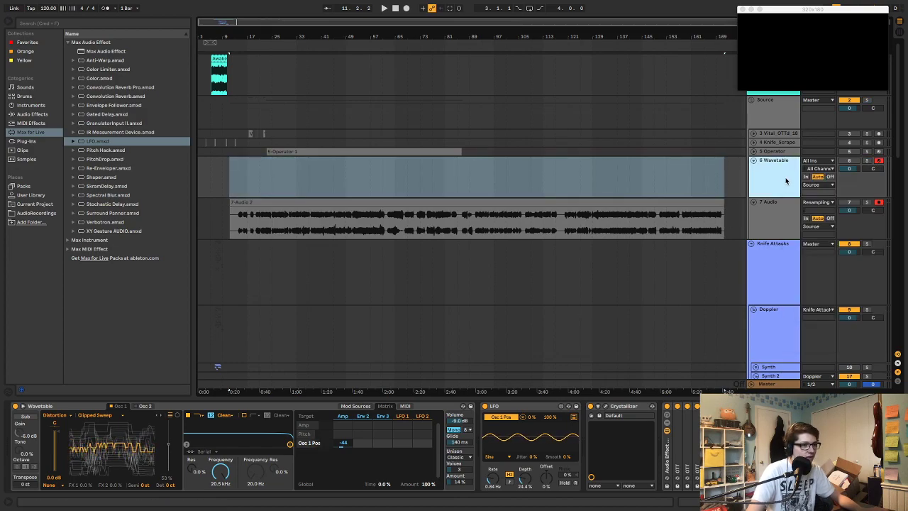
Check the Wavetable track's automation devices and Crystallizer parameters, and disarm the track for recording
key("a")
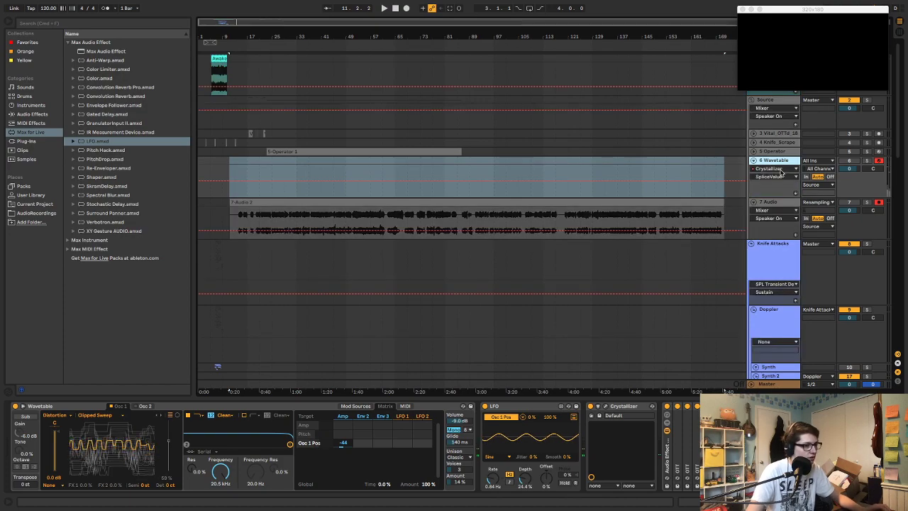
left_click(777, 169)
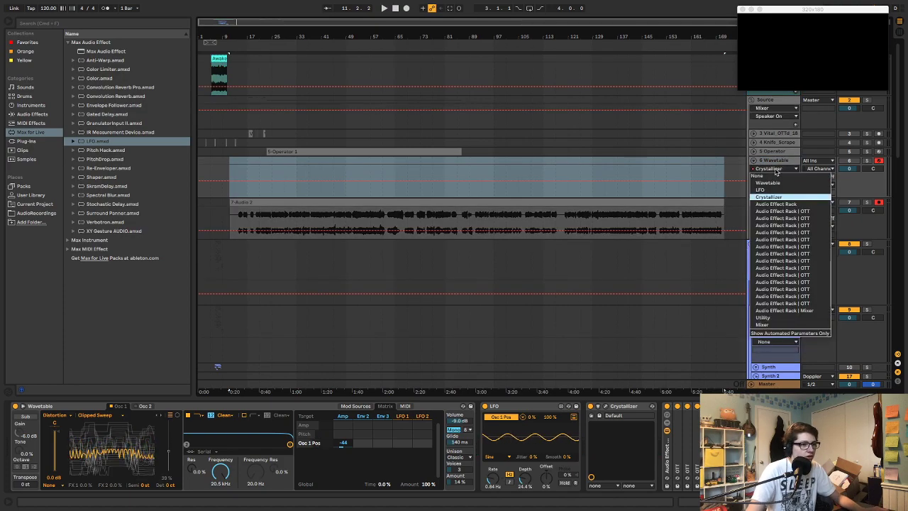
left_click(770, 175)
left_click(773, 168)
left_click(773, 185)
left_click(773, 169)
left_click(772, 197)
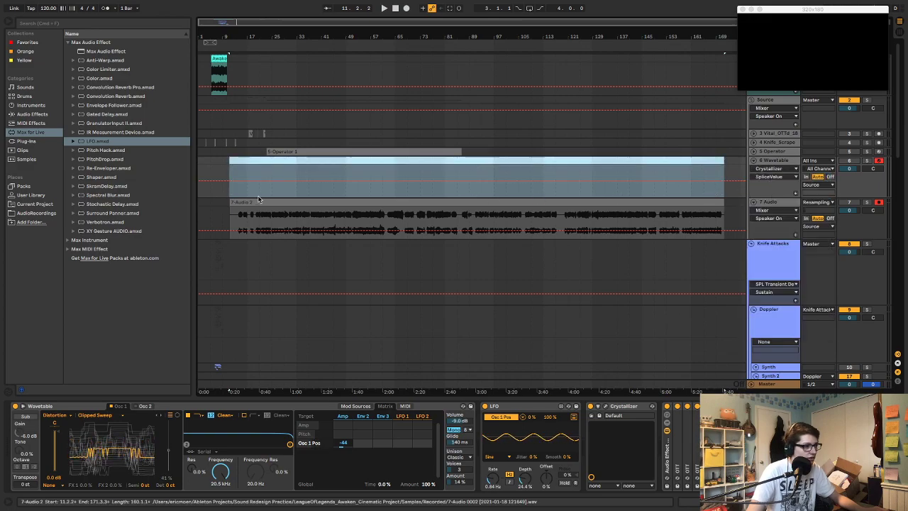
left_click(300, 174)
left_click(783, 171)
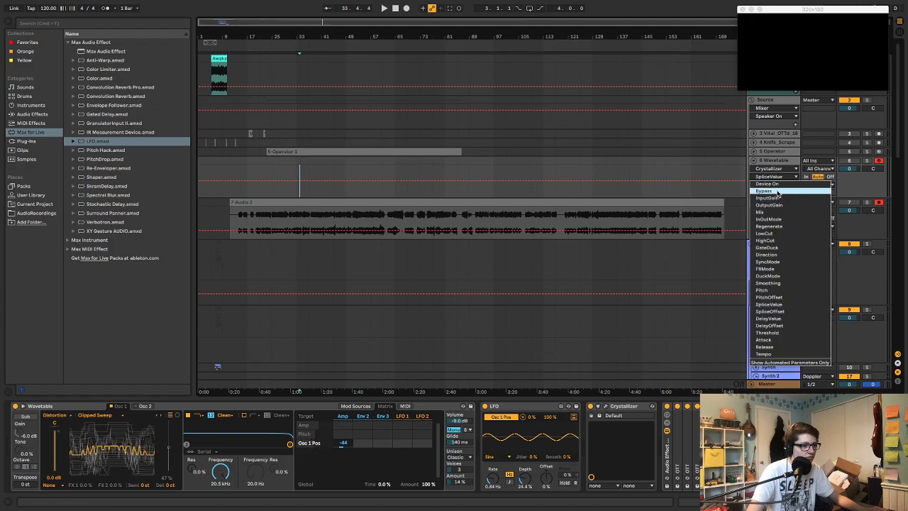
left_click(689, 171)
left_click(879, 161)
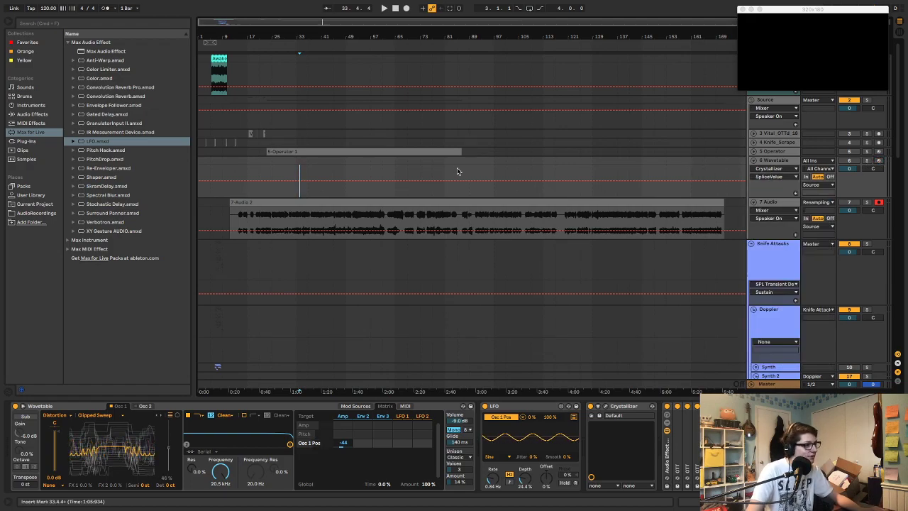
key("a")
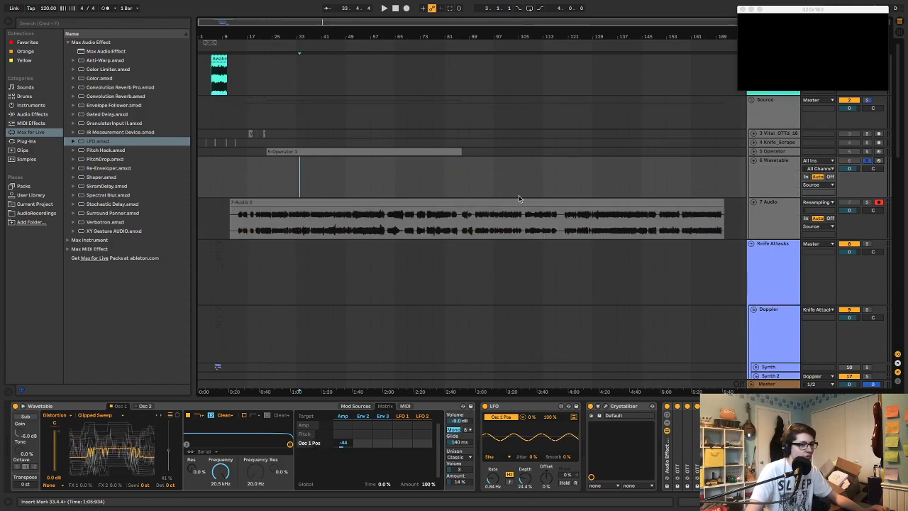
Audition the resampled clip on the 7 Audio track from bar 21 and trim the clip's start to about bar 13
left_click(685, 203)
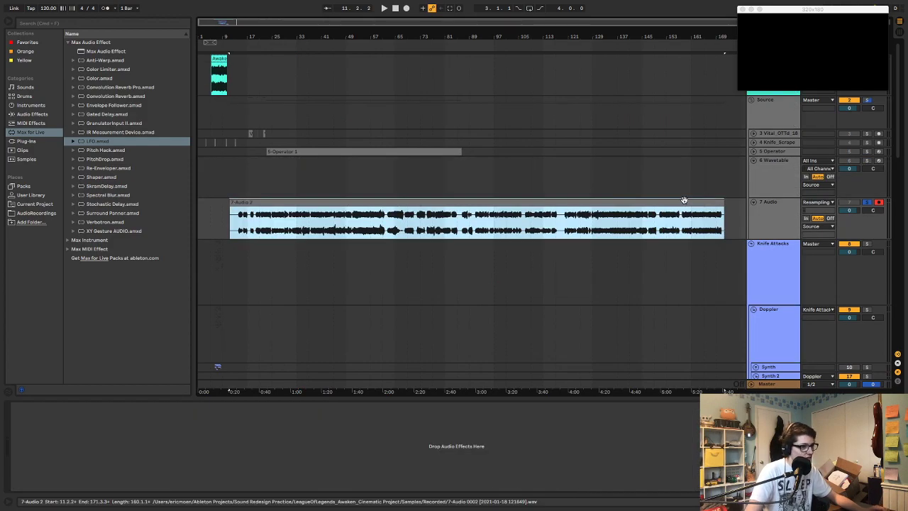
left_click(261, 227)
key("space")
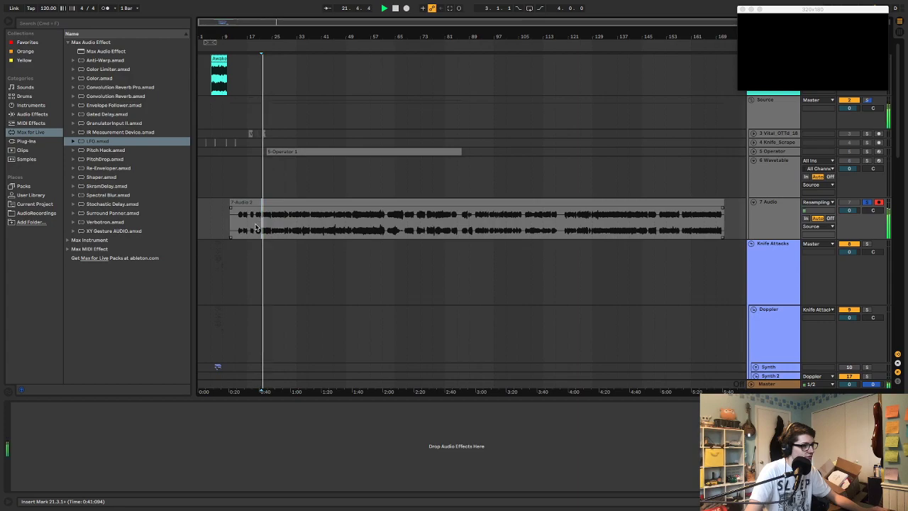
left_click(230, 204)
left_click_drag(231, 204, 238, 205)
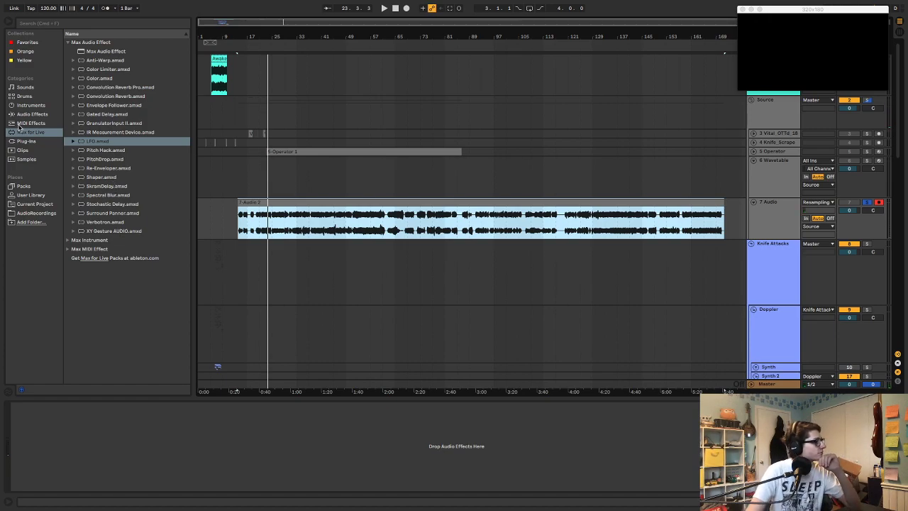
Add the ValhallaShimmer plug-in to the 7 Audio track
left_click(32, 114)
left_click(30, 142)
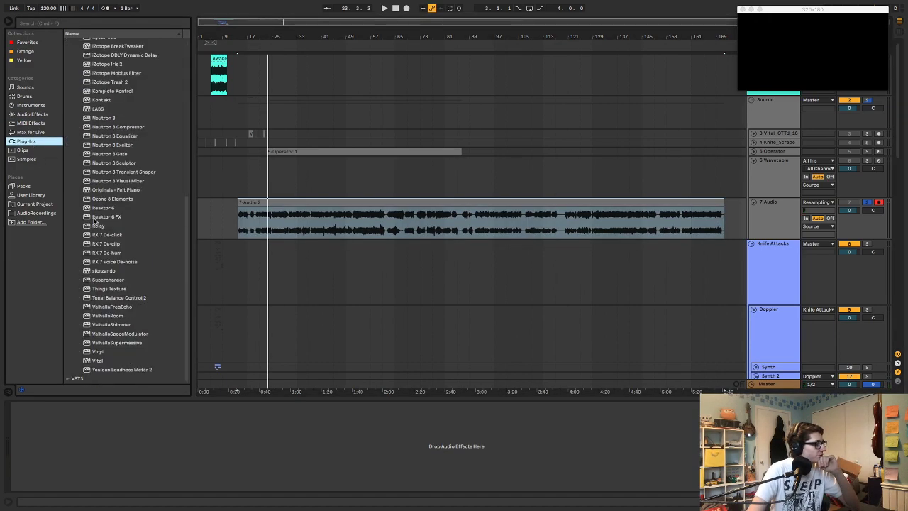
left_click_drag(113, 325, 268, 231)
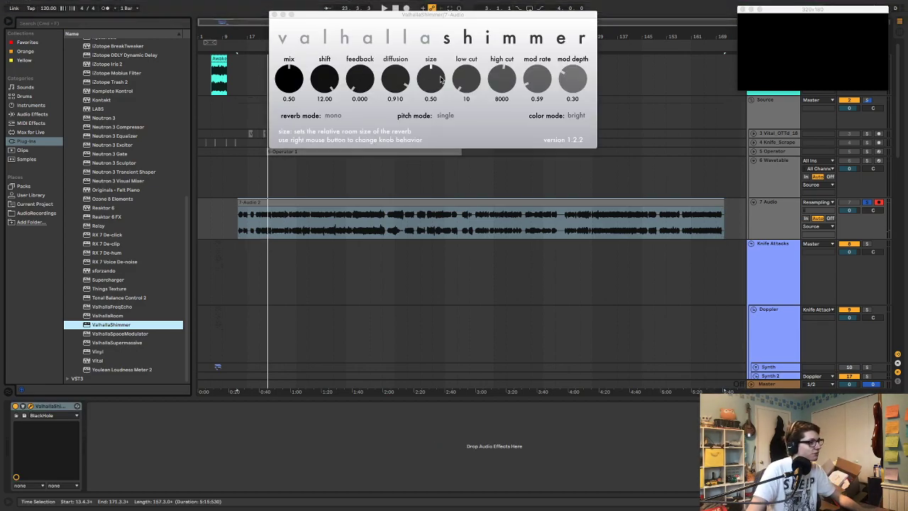
Set ValhallaShimmer's diffusion to 0.000 and its size to 0.76
left_click_drag(427, 81, 472, 36)
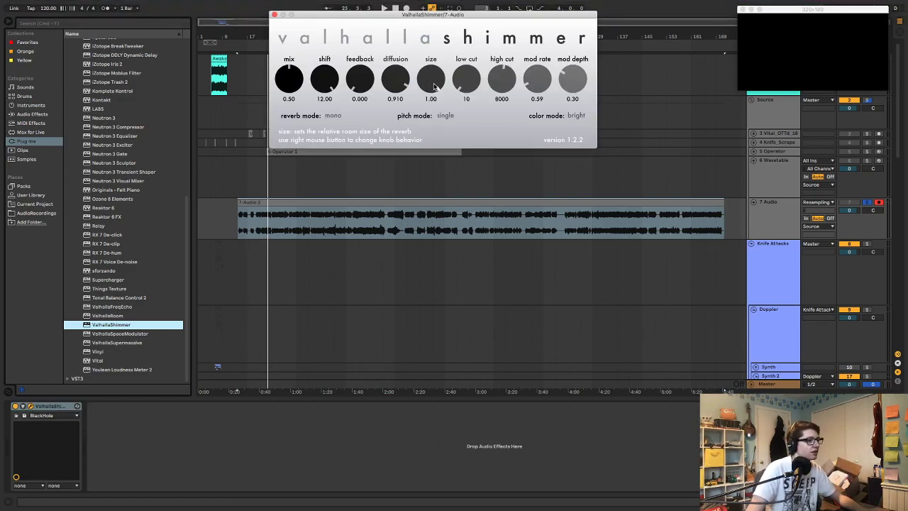
left_click_drag(401, 83, 367, 221)
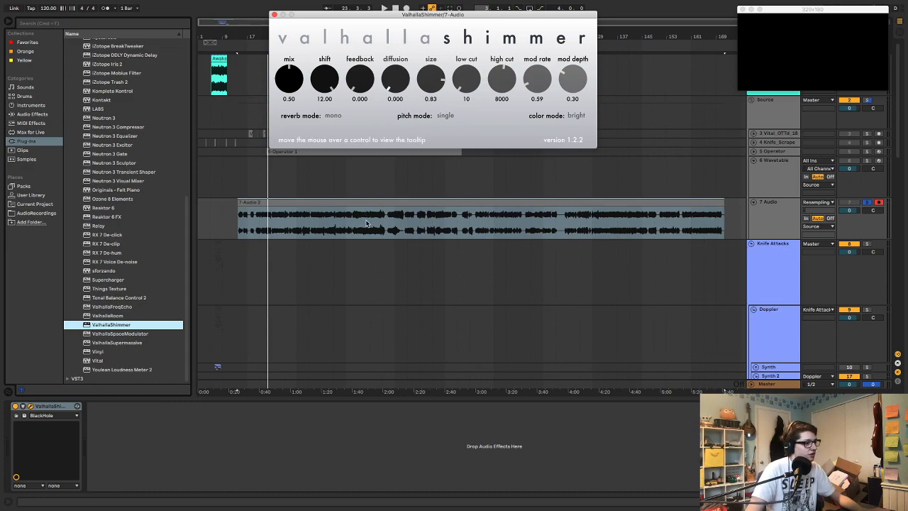
left_click_drag(431, 85, 431, 88)
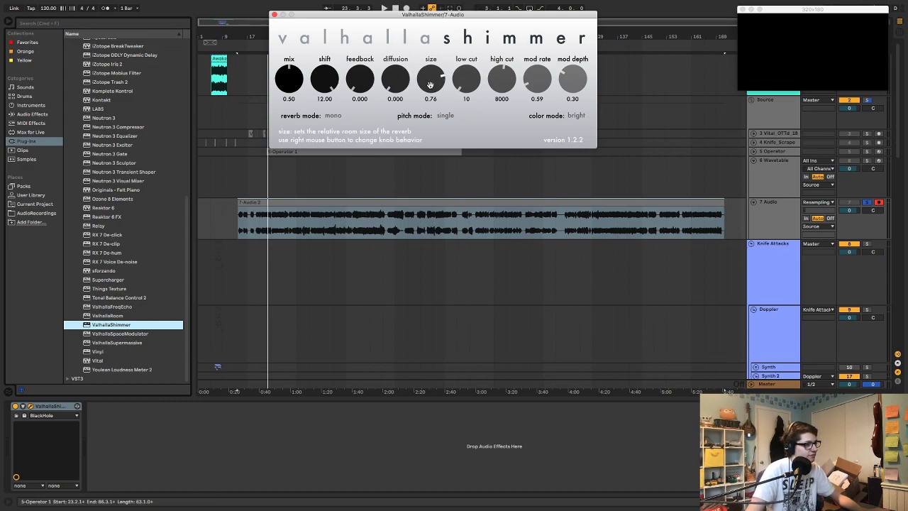
Set ValhallaShimmer's reverb mode to smallStereo and its color mode to dark
left_click(333, 117)
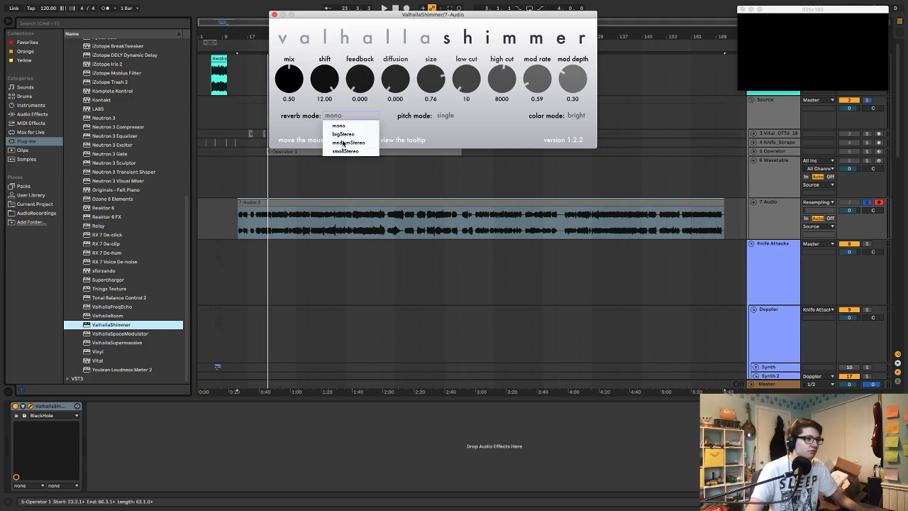
left_click(341, 150)
left_click(571, 116)
left_click(576, 134)
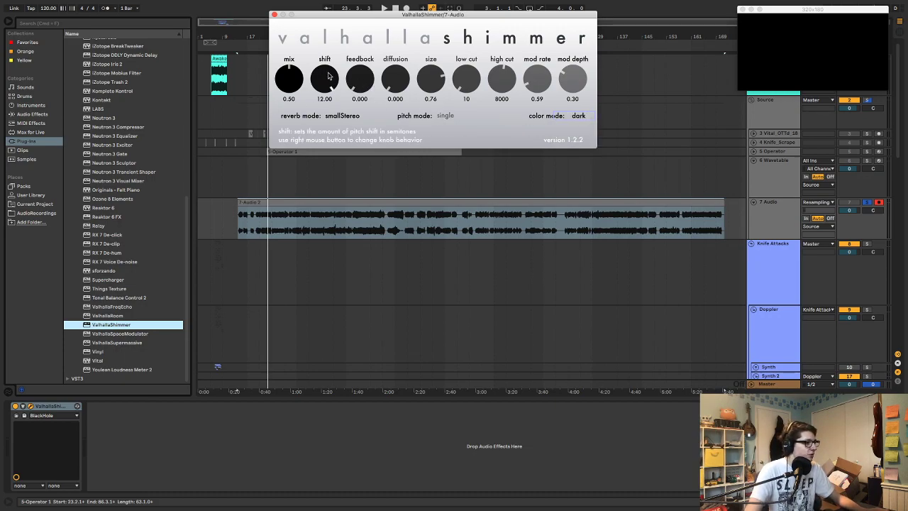
Set ValhallaShimmer's shift to 4.90, feedback to 0.244, mix to 1.00, mod rate to 1.88 and mod depth to 0.39
left_click_drag(328, 76, 328, 121)
left_click_drag(351, 13, 442, 211)
left_click_drag(451, 277, 447, 248)
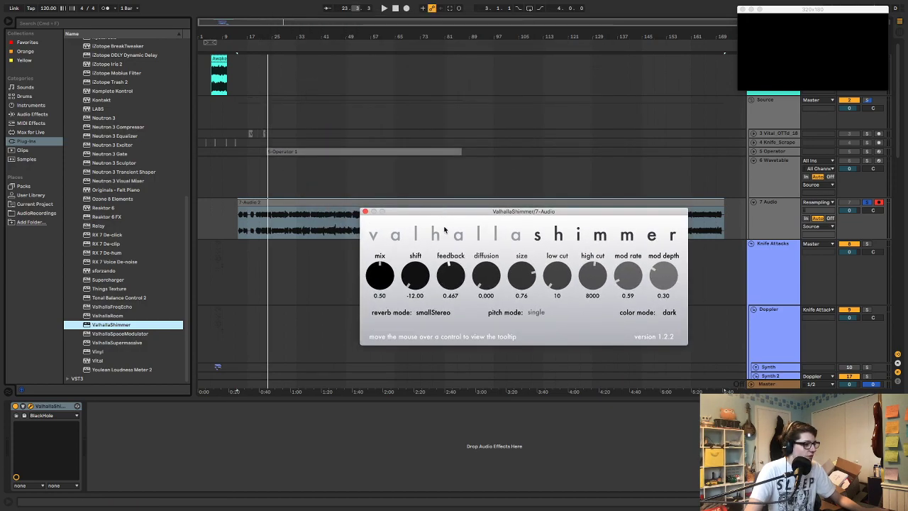
left_click_drag(415, 277, 422, 236)
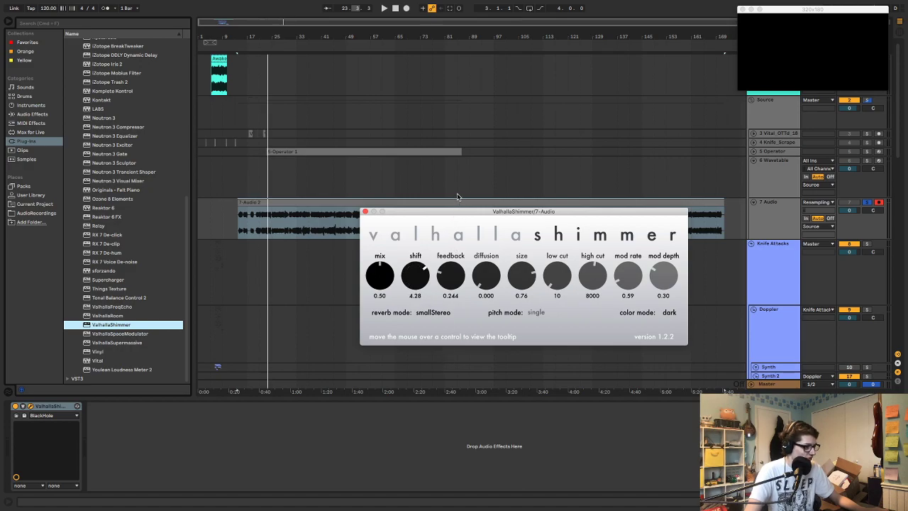
left_click_drag(418, 275, 413, 102)
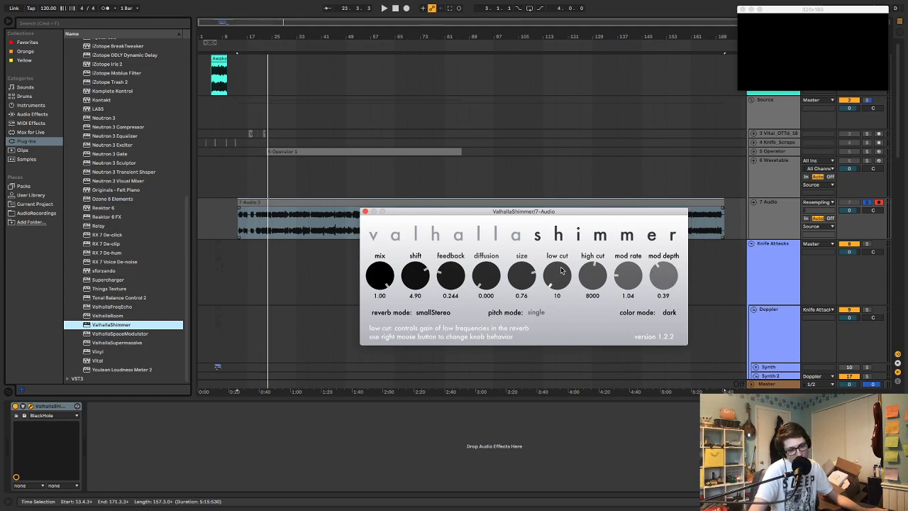
left_click_drag(628, 276, 637, 259)
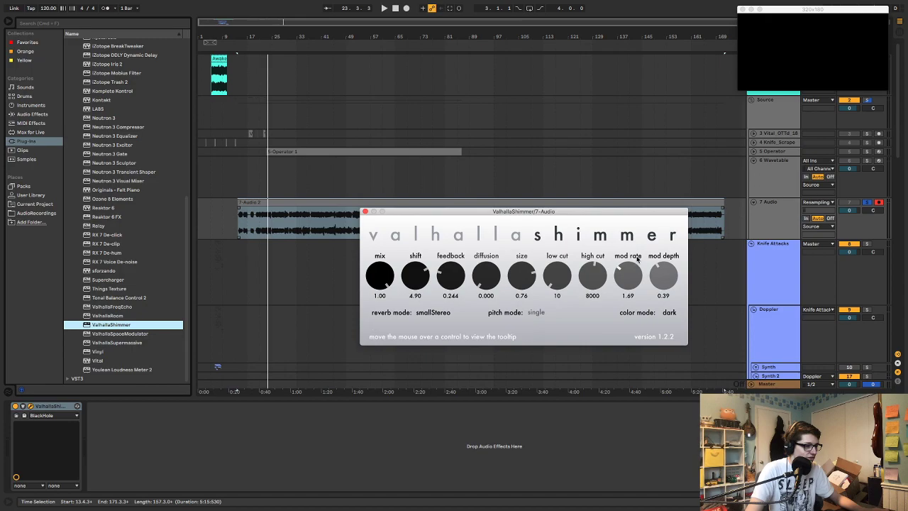
Play the resampled clip through ValhallaShimmer from the clip's start
key("space")
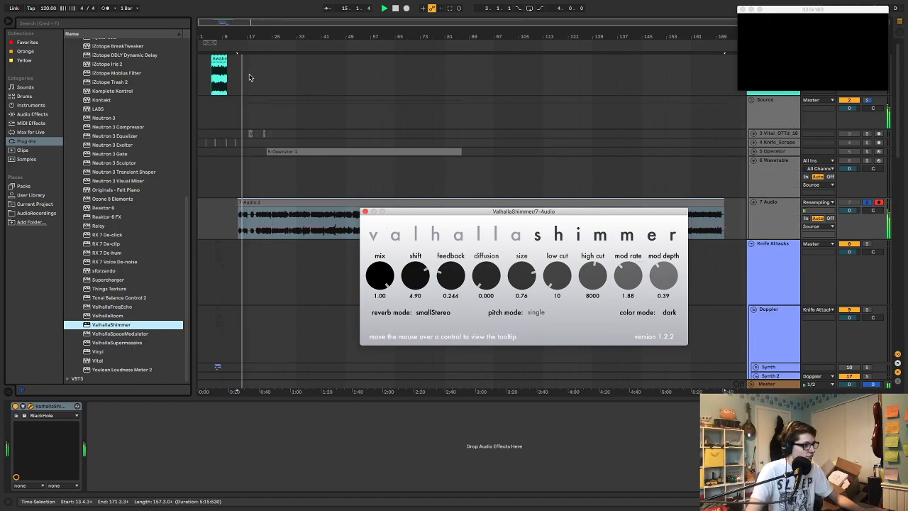
left_click_drag(238, 37, 257, 81)
key("space")
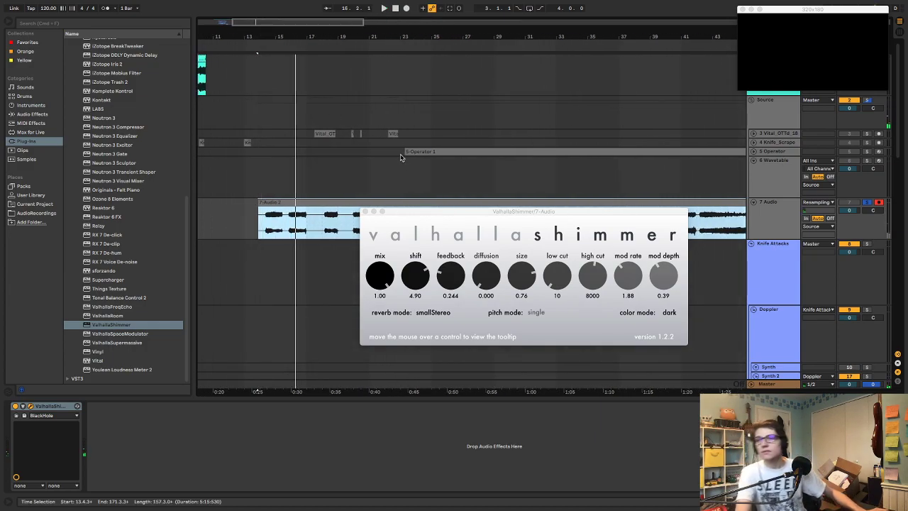
Add the OTT multiband compression preset after ValhallaShimmer on the 7 Audio track and play the clip
left_click(44, 114)
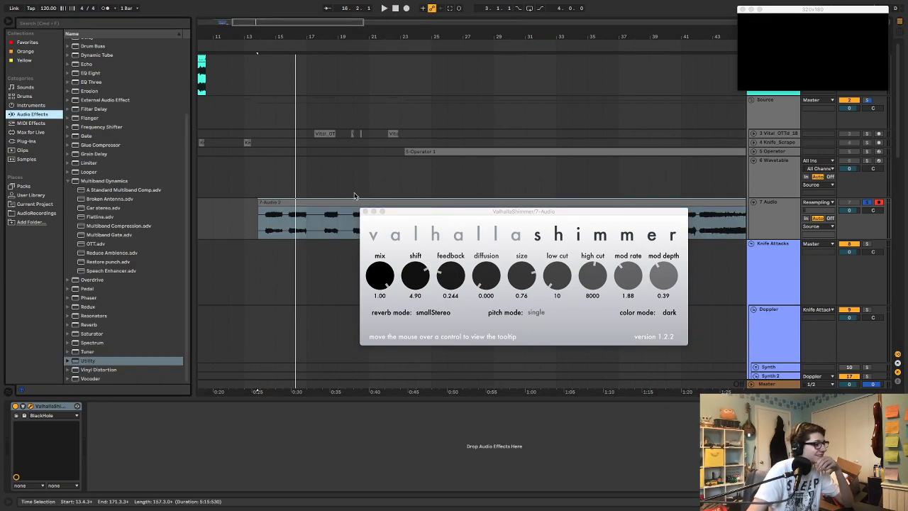
double_click(97, 243)
key("space")
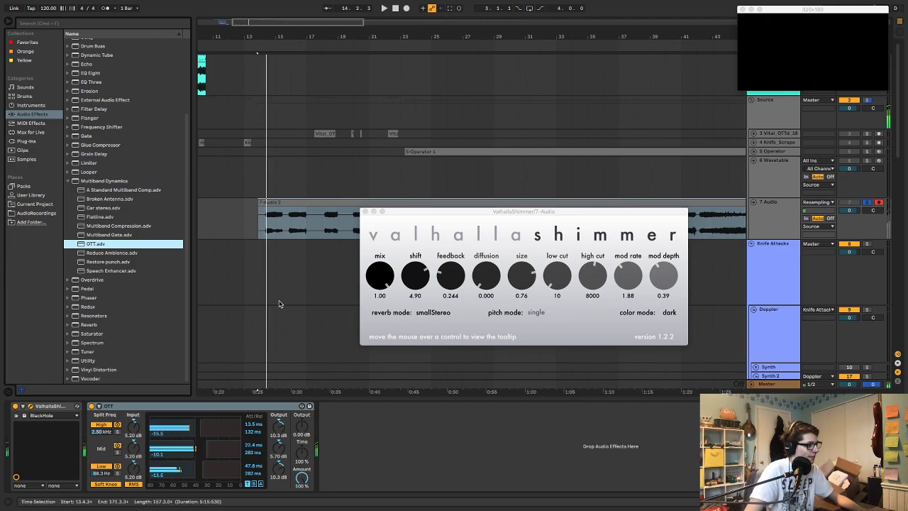
Play the resampled 7 Audio clip from bar 25 and set ValhallaShimmer's diffusion to 0.426
scroll(305, 231, "right", 5)
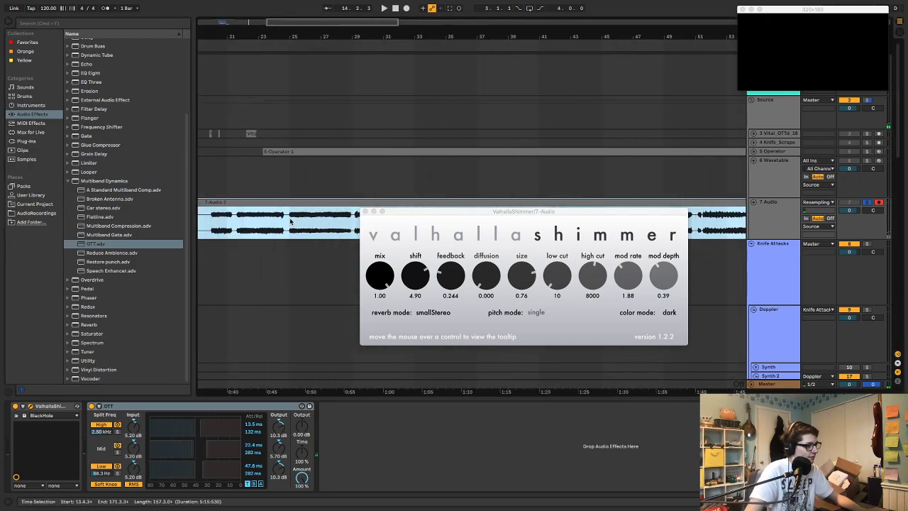
left_click(290, 222)
key("space")
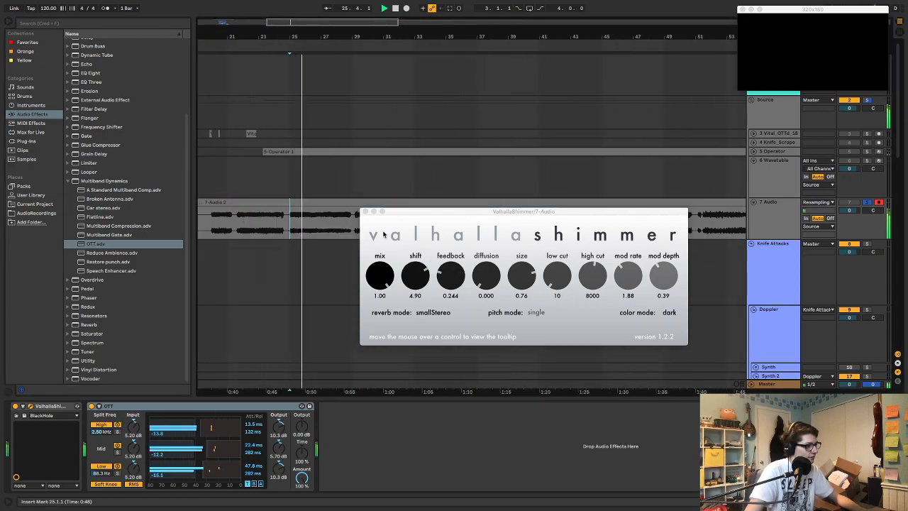
left_click_drag(487, 283, 493, 228)
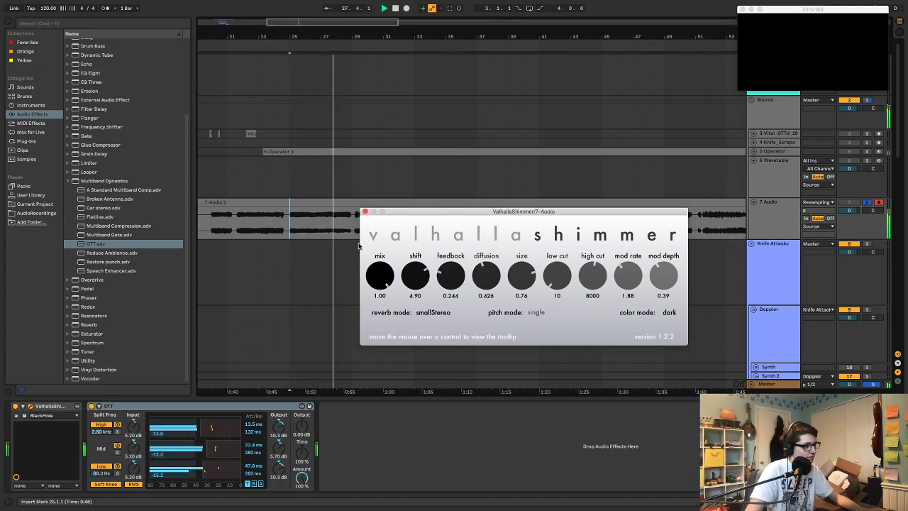
left_click_drag(418, 213, 529, 45)
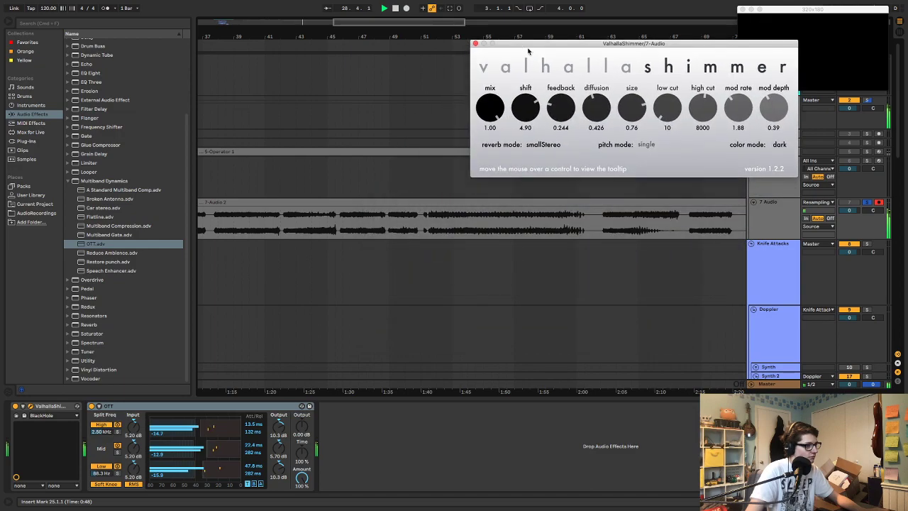
Set ValhallaShimmer's diffusion to 0.785, shift to 7.72 and feedback to 0.183, playing the clip from bar 70
left_click(629, 218)
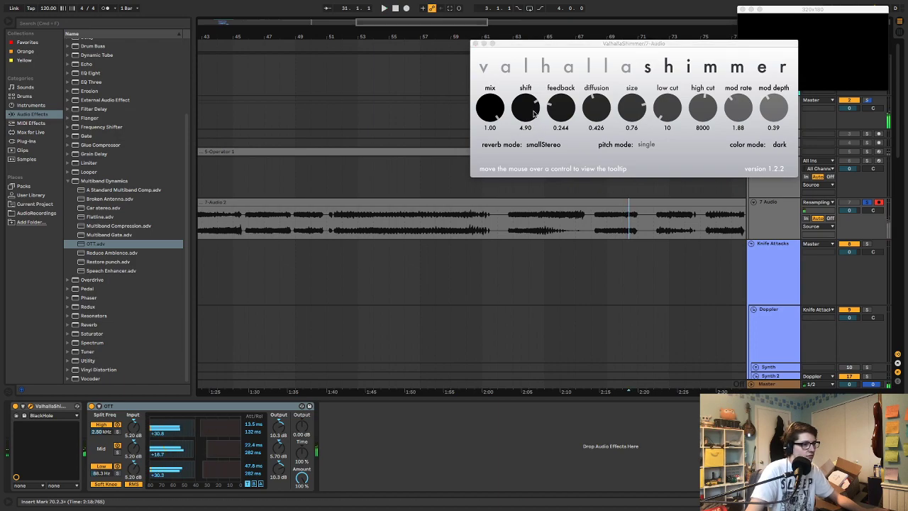
left_click_drag(597, 109, 598, 80)
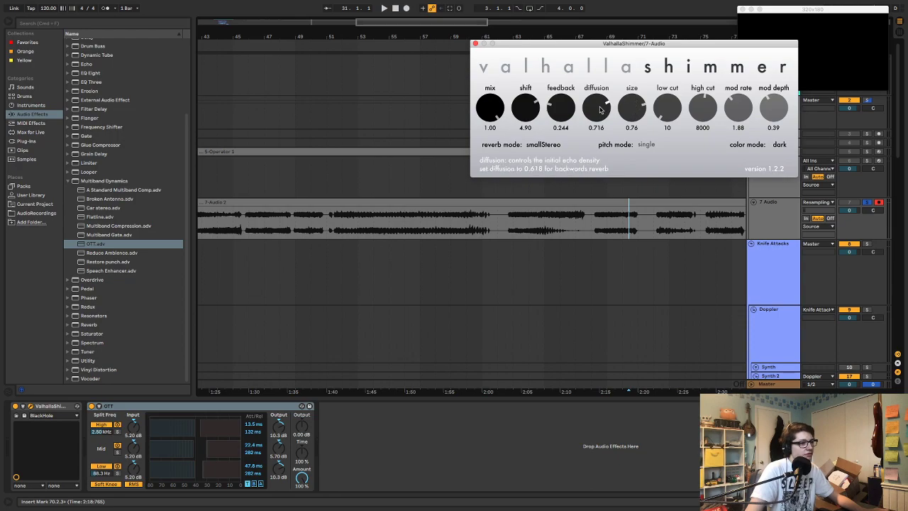
key("space")
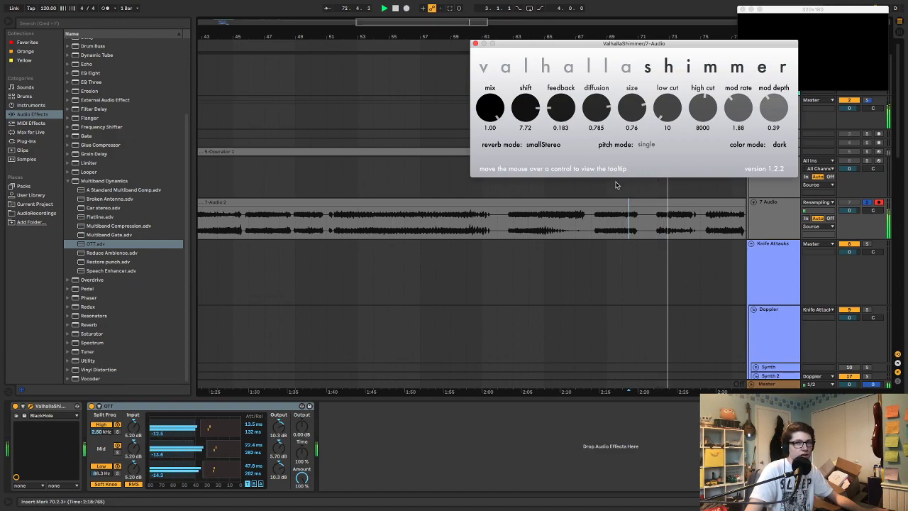
Play the 7 Audio clip from bar 93 and set ValhallaShimmer's size to 0.37
scroll(615, 191, "right", 5)
scroll(615, 191, "right", 5)
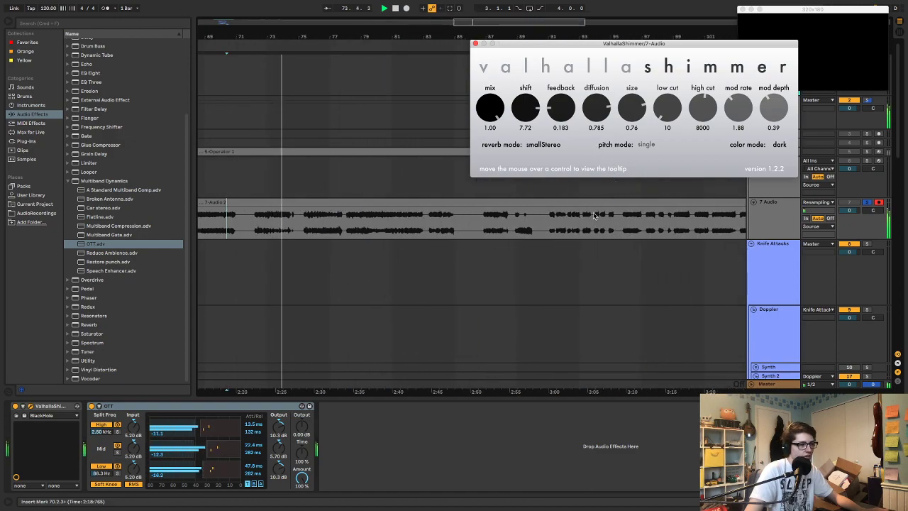
left_click(594, 215)
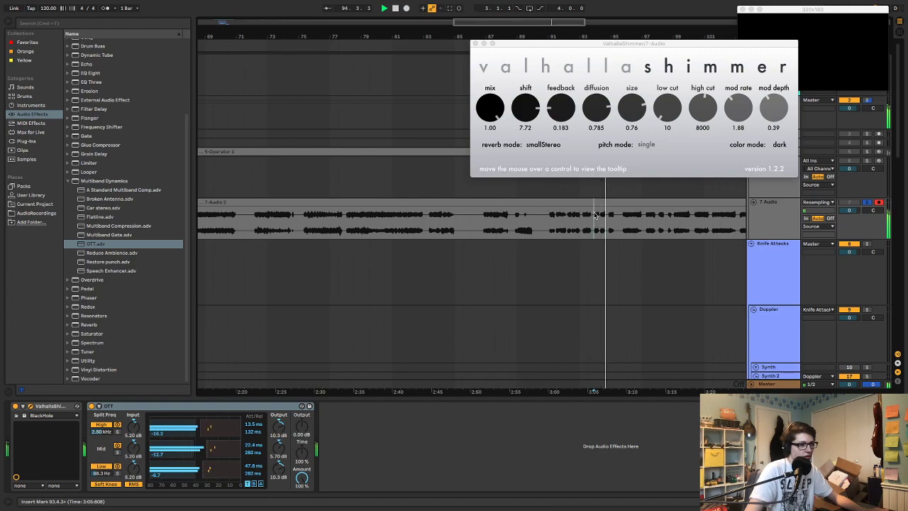
scroll(614, 216, "right", 4)
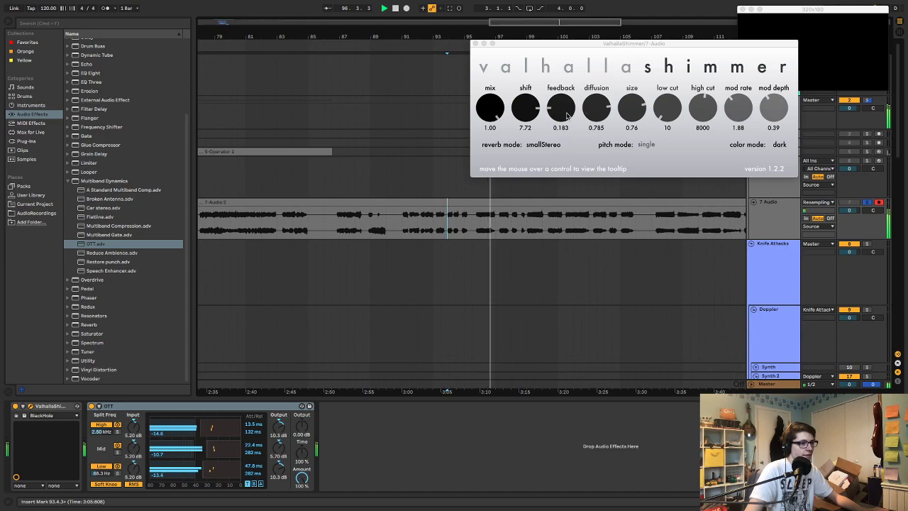
left_click_drag(624, 112, 635, 97)
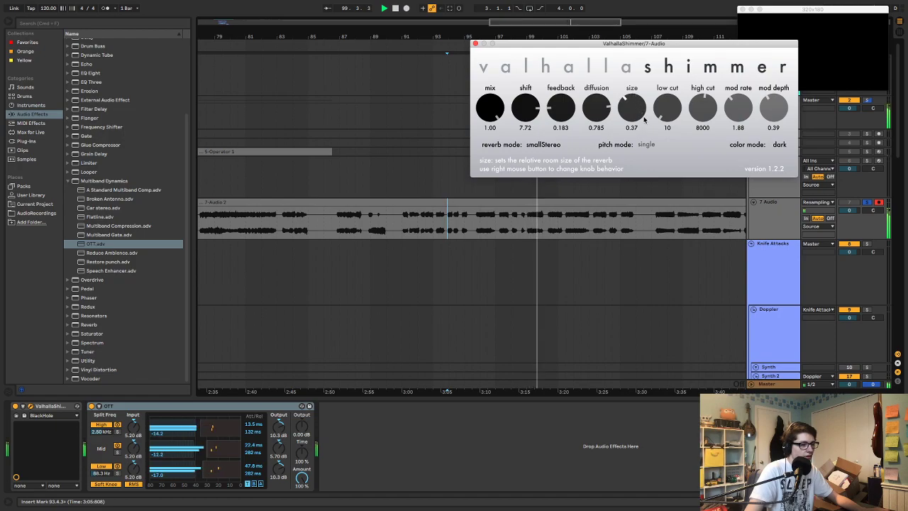
Play the clip from bar 105, try ValhallaShimmer's shift at -12.00 and settle it at 9.07
left_click(624, 217)
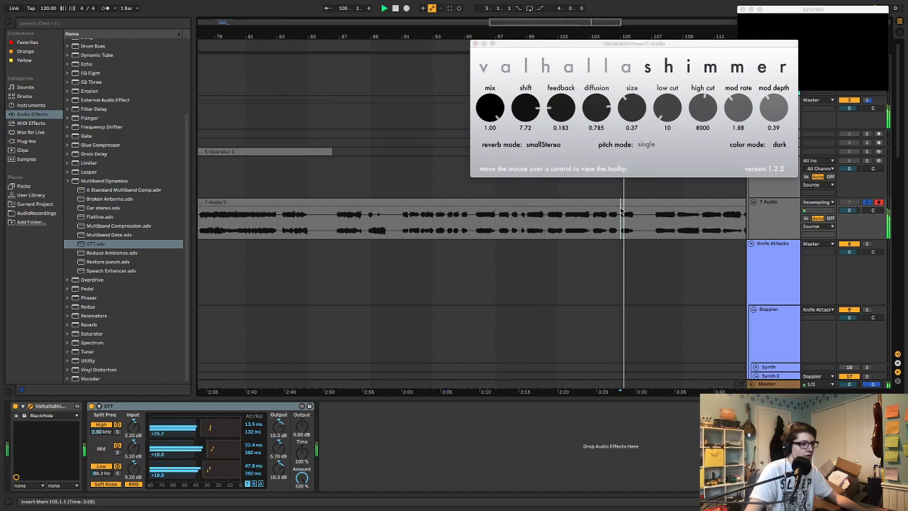
left_click_drag(526, 108, 547, 206)
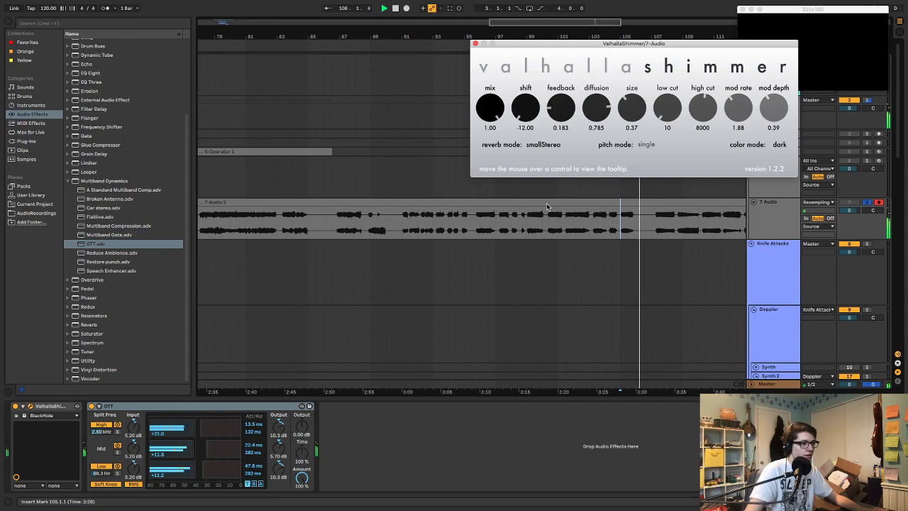
key("space")
key("space")
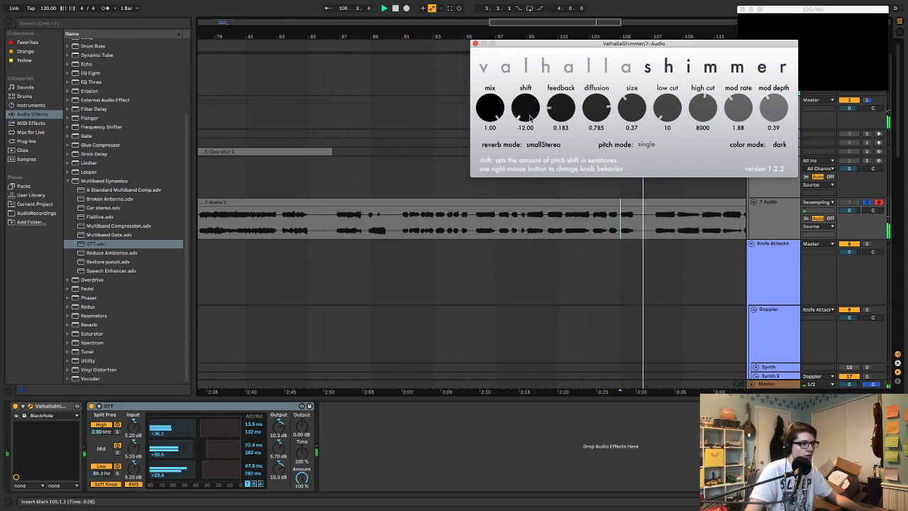
left_click_drag(532, 117, 522, 3)
left_click_drag(532, 112, 533, 115)
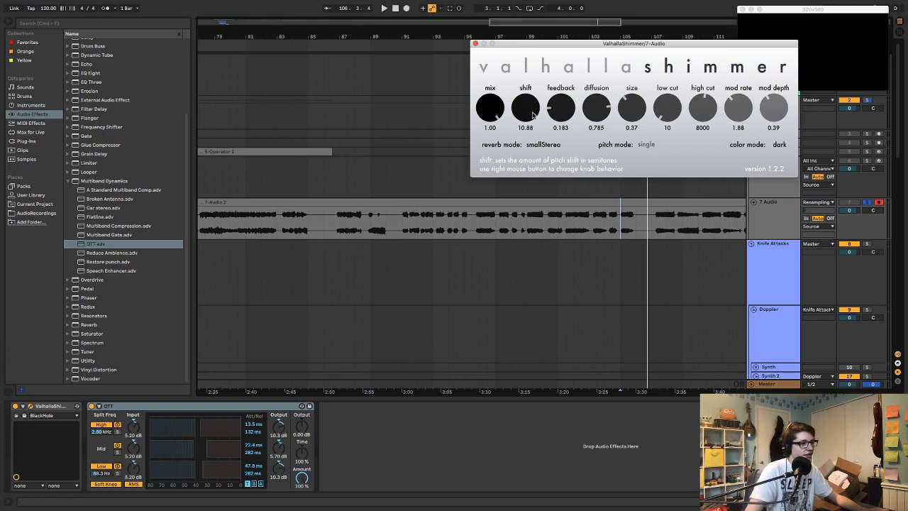
key("space")
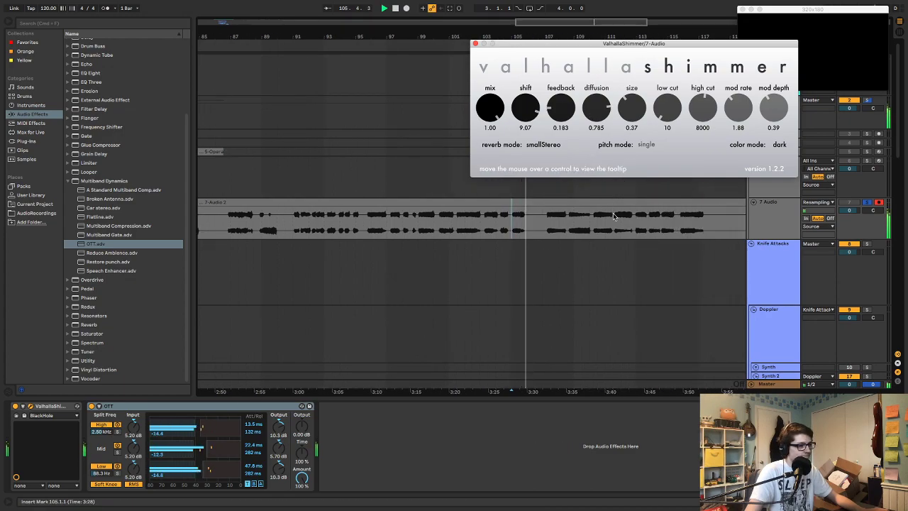
Audition the processed 7 Audio clip from bars 111, 133, 139 and 158
left_click(614, 216)
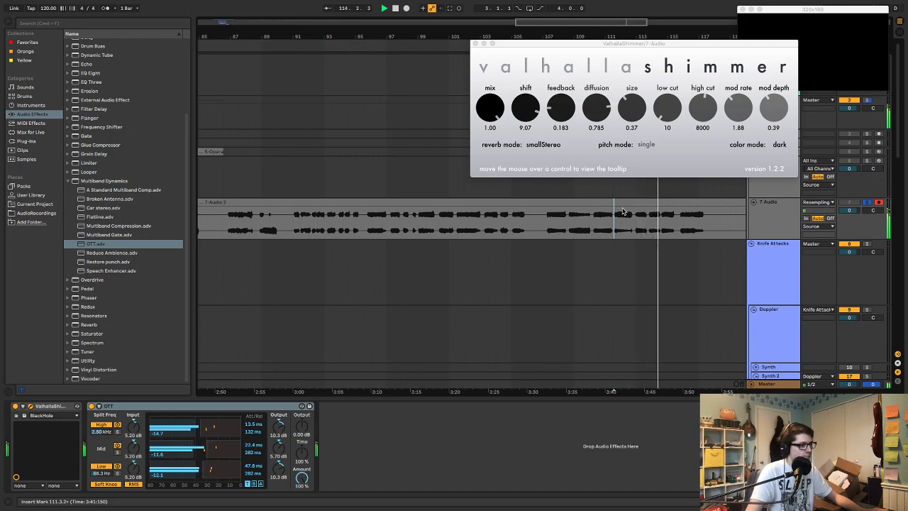
scroll(624, 211, "right", 10)
left_click(590, 218)
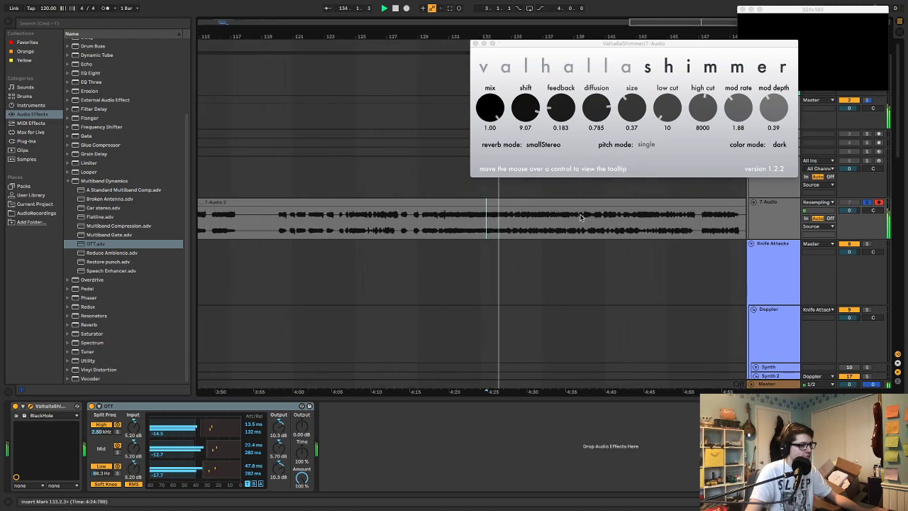
left_click(575, 217)
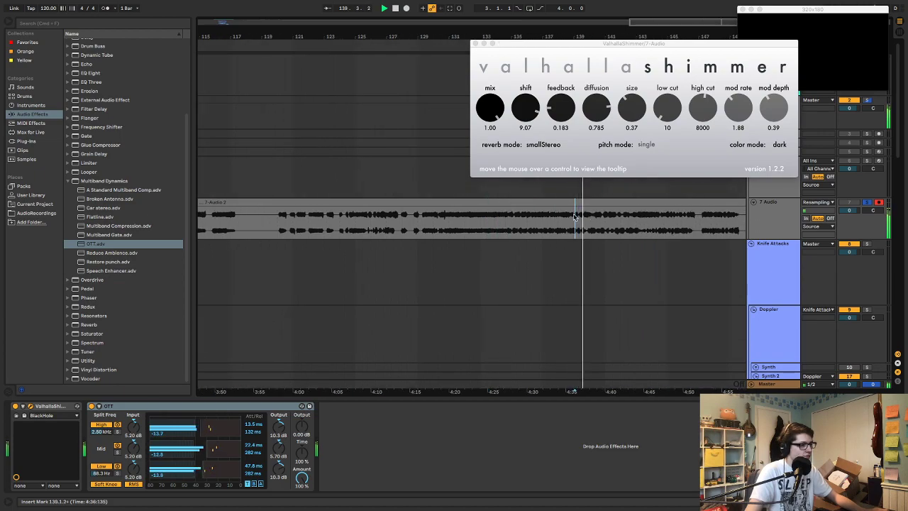
scroll(586, 214, "right", 12)
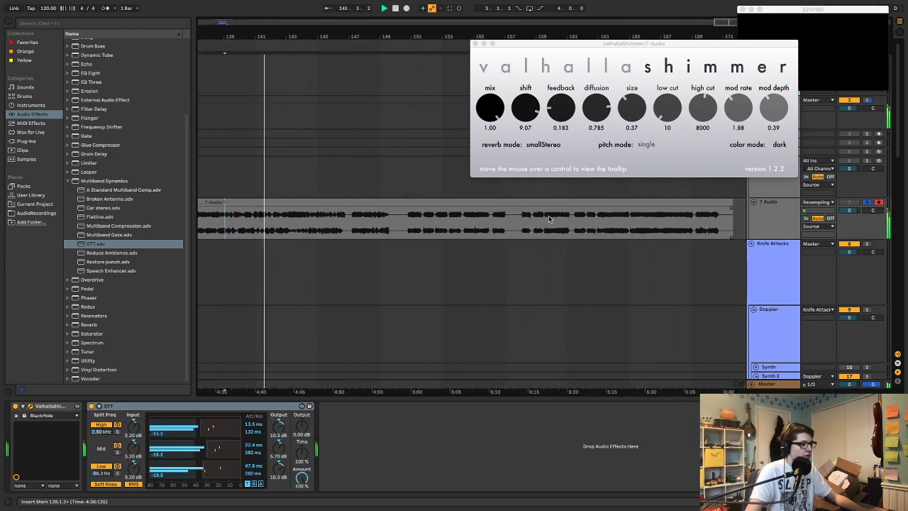
left_click(521, 216)
key("space")
key("space")
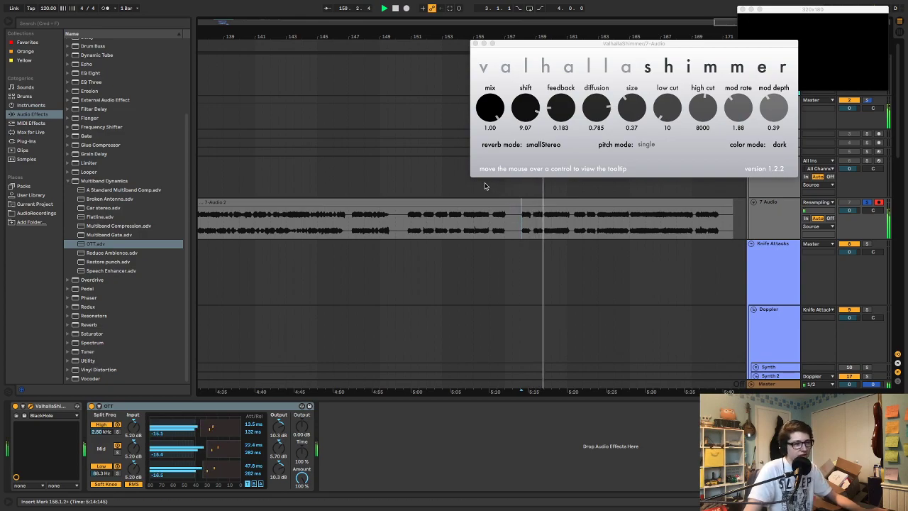
Delete the ValhallaShimmer and OTT effects from the 7 Audio track
left_click(44, 410)
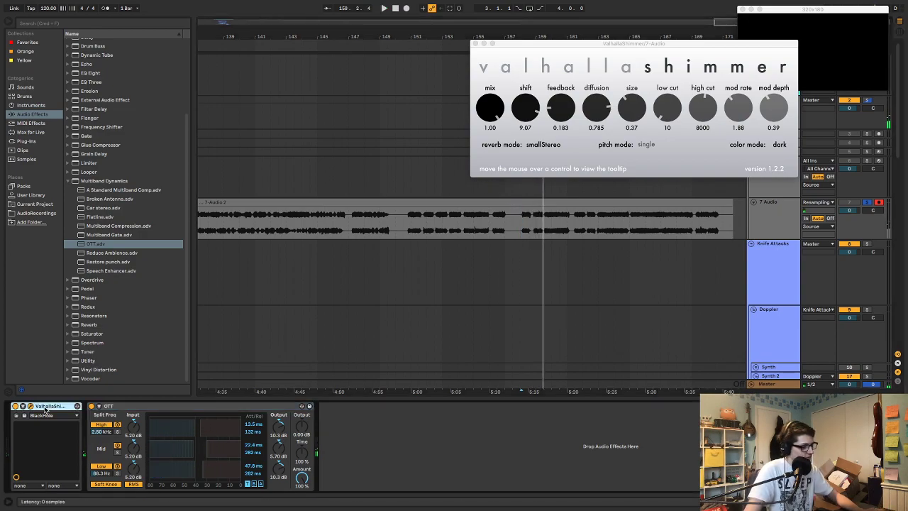
key("Delete")
key("Delete")
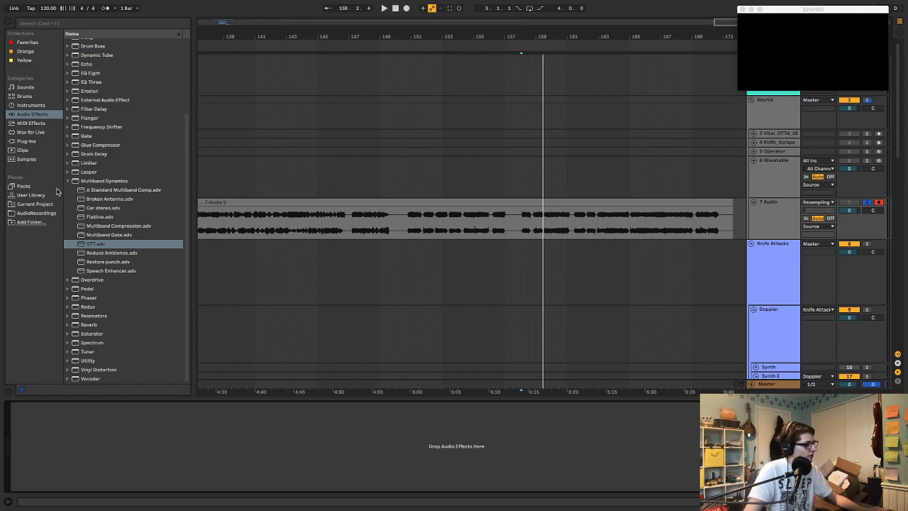
Add the ValhallaRoom plug-in to the 7 Audio track's empty effect chain
left_click(27, 142)
left_click(106, 316)
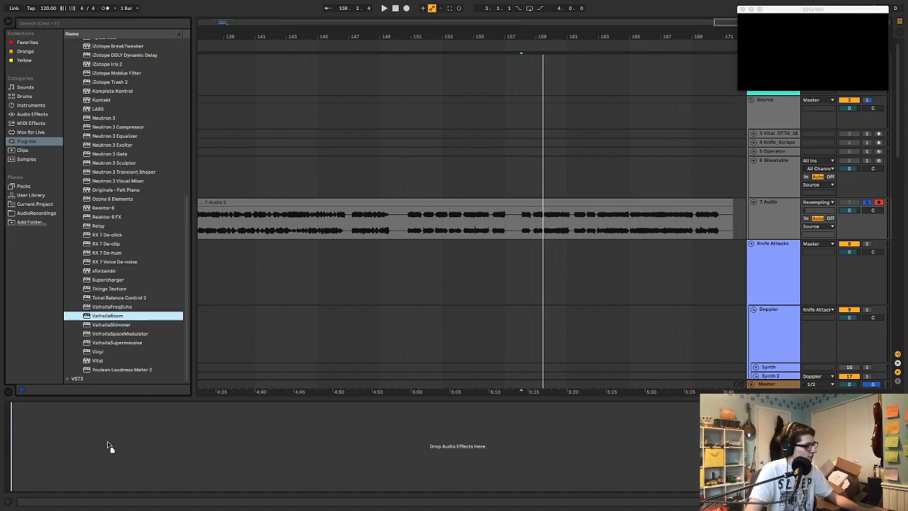
key("Return")
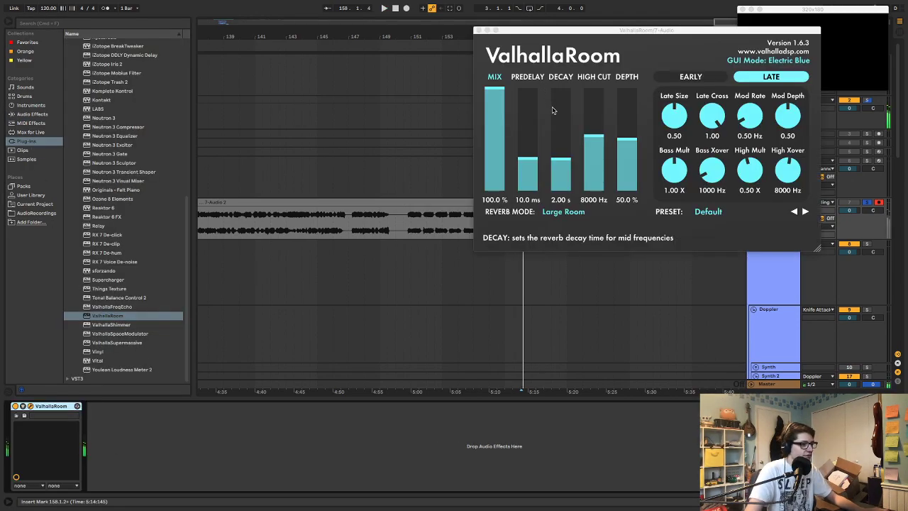
Set ValhallaRoom's decay to 7.38 s, reverb mode to Sulaco, predelay to 0.8 ms and depth to 100% while the clip plays
key("space")
left_click_drag(565, 159, 567, 146)
left_click(563, 211)
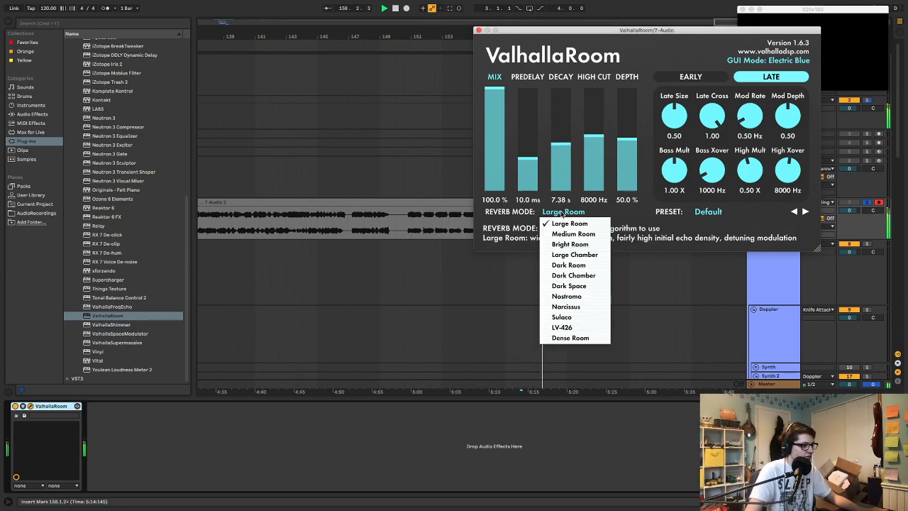
left_click(581, 318)
left_click_drag(521, 163, 522, 178)
left_click_drag(627, 142, 627, 86)
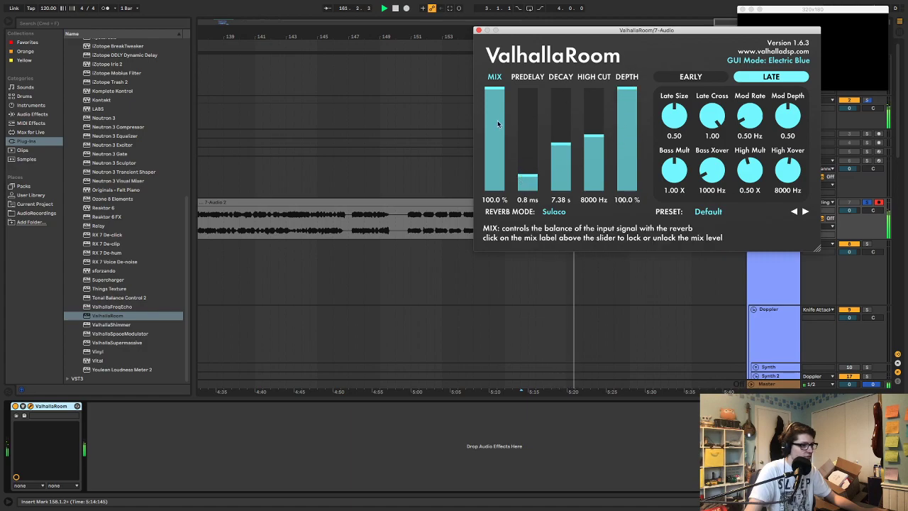
Set ValhallaRoom's decay to 0.15 s, mod rate to 0.82 Hz, mod depth to 0.66, bass crossover to 2140 Hz and bass multiplier to 1.13
left_click(478, 32)
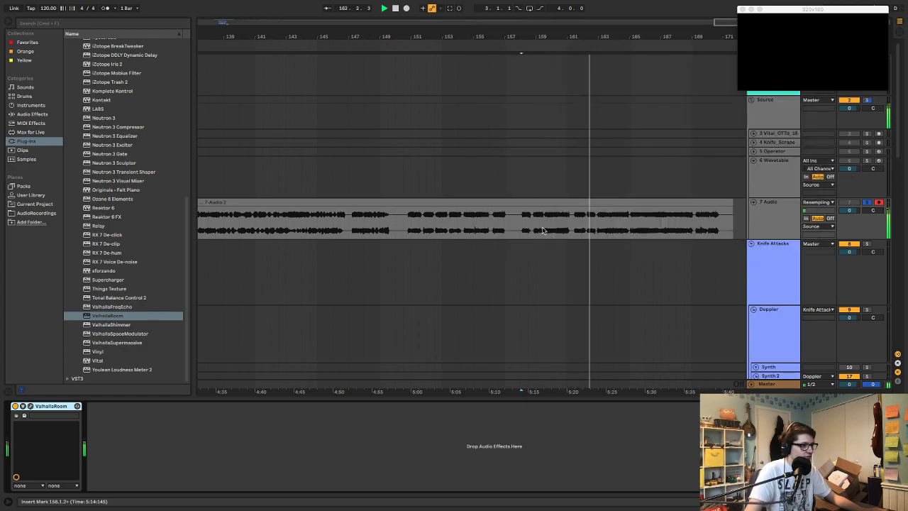
left_click(30, 406)
left_click_drag(560, 142, 561, 163)
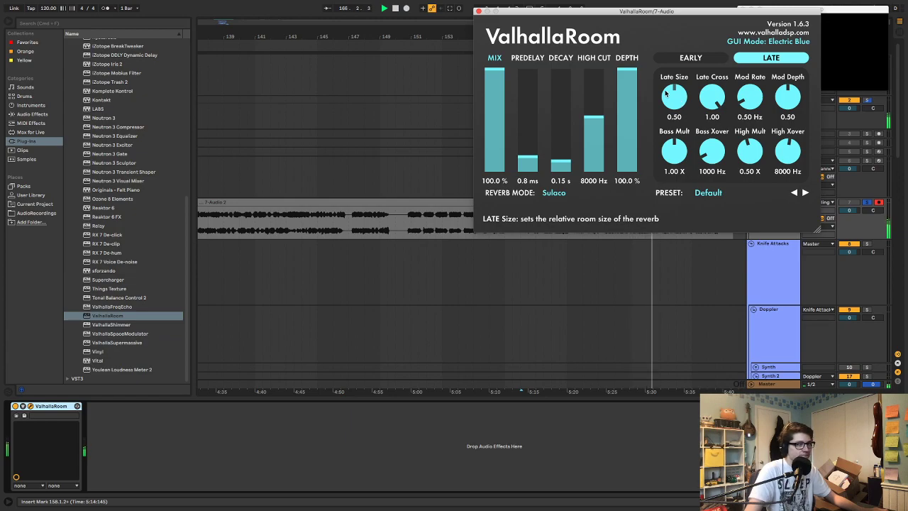
left_click_drag(750, 98, 785, 84)
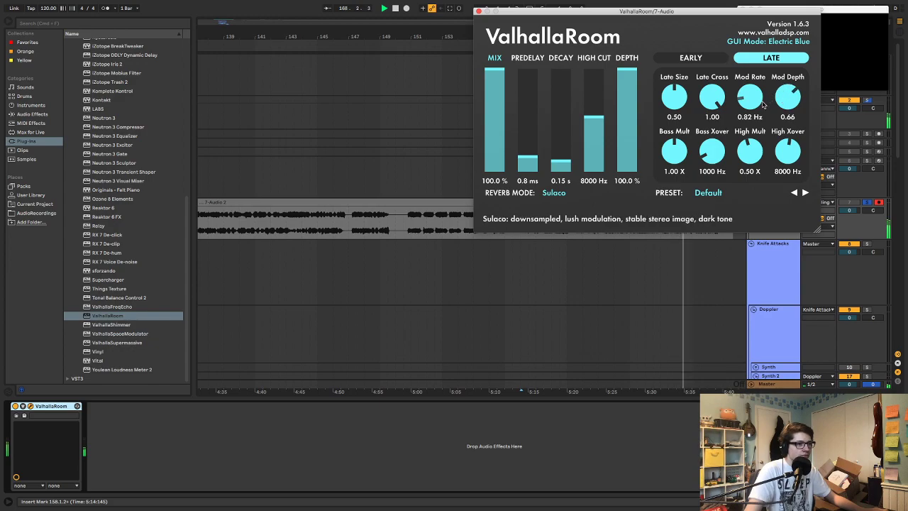
left_click_drag(712, 152, 673, 145)
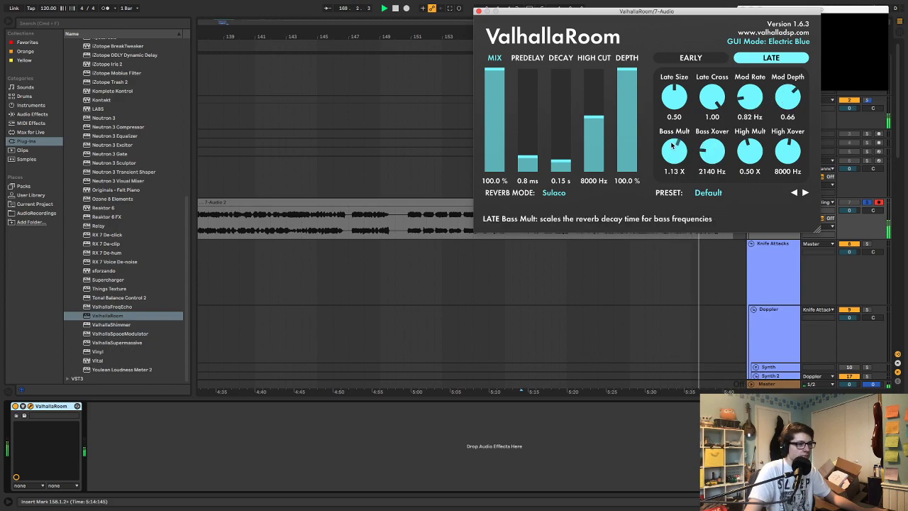
left_click(478, 11)
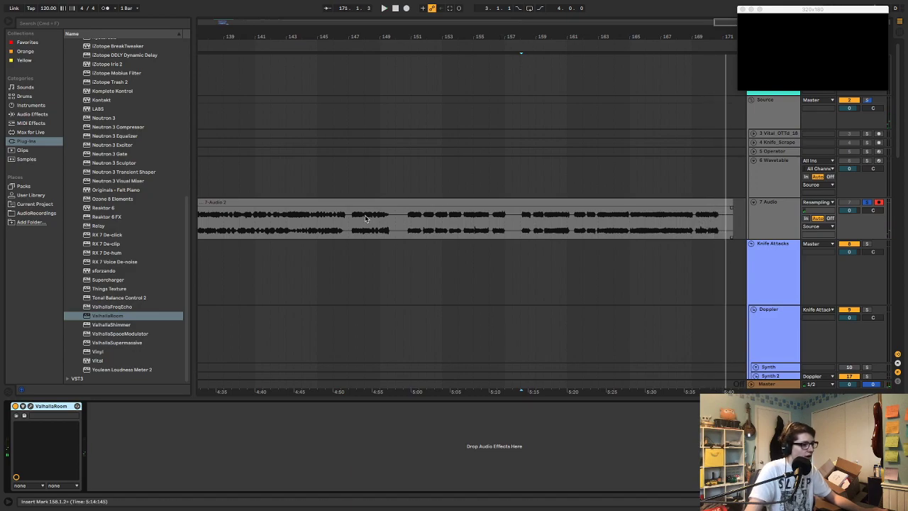
Play the 7 Audio clip through ValhallaRoom from bar 145, then stop and return to an earlier part of the clip
left_click(327, 216)
key("space")
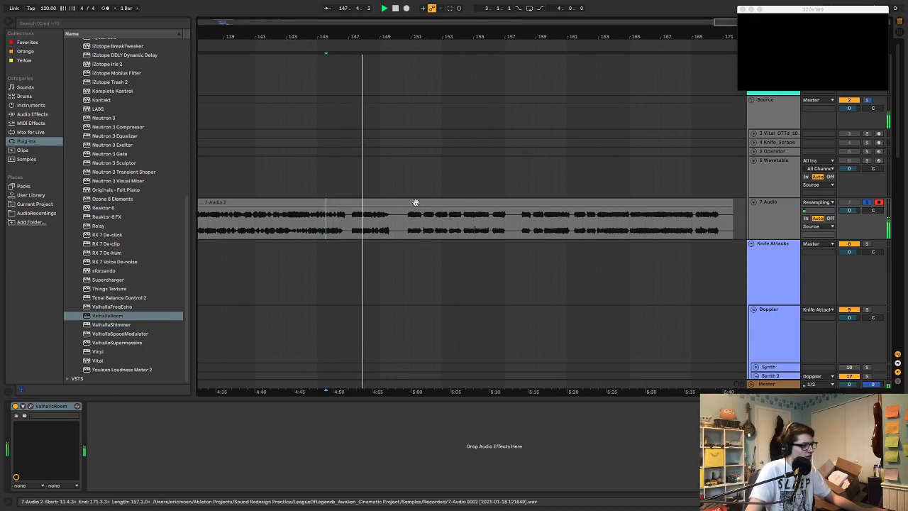
key("space")
left_click(54, 407)
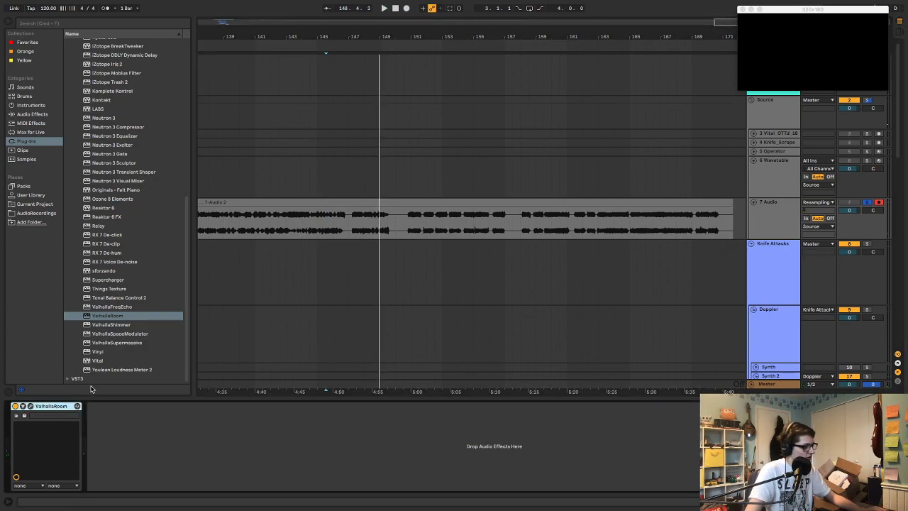
scroll(368, 262, "left", 10)
scroll(369, 263, "left", 20)
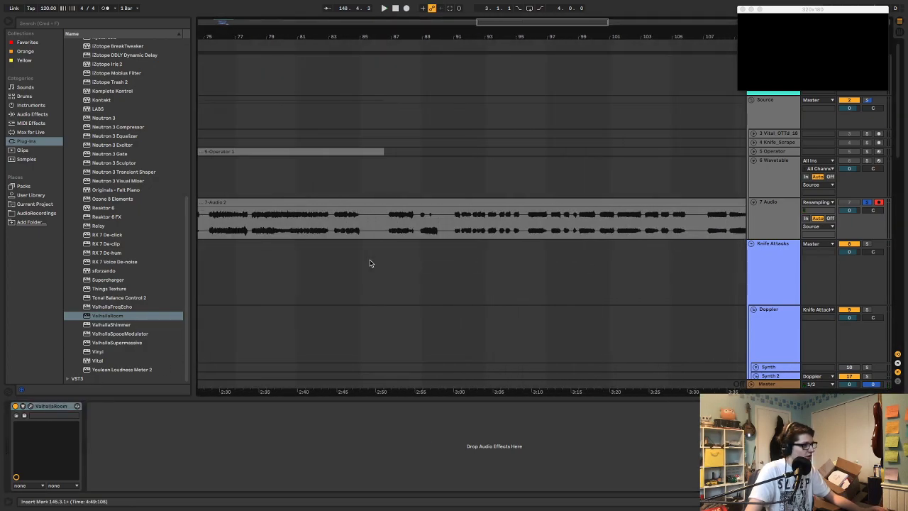
Transfer the ValhallaRoom plug-in from the 7 Audio track into the Synth 2 group's effect chain
scroll(781, 261, "down", 5)
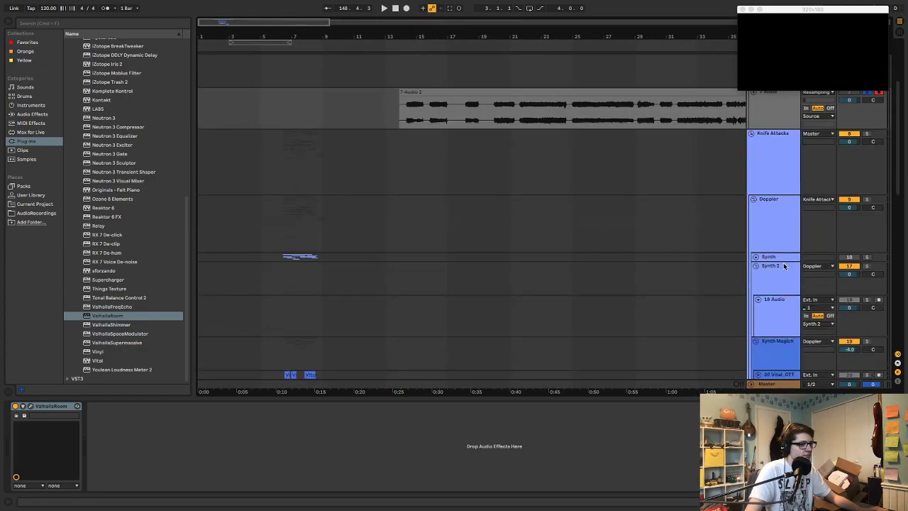
left_click(768, 302)
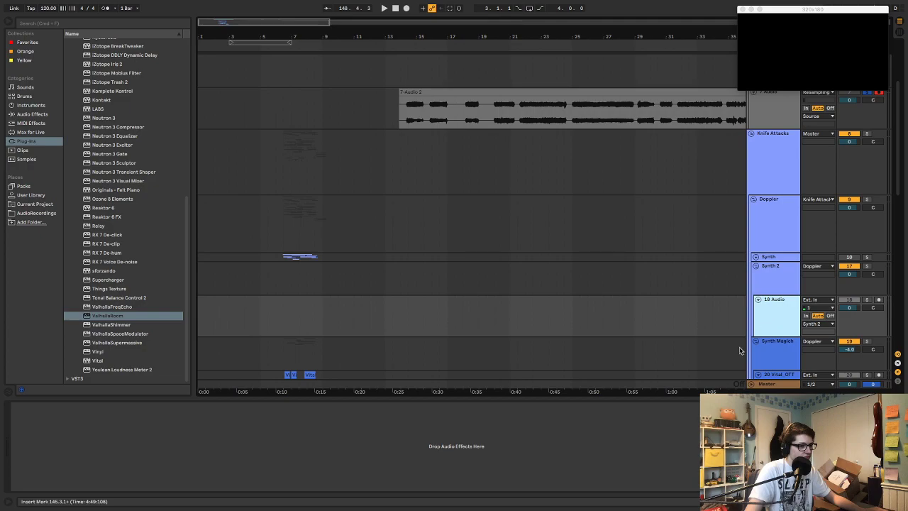
left_click(769, 288)
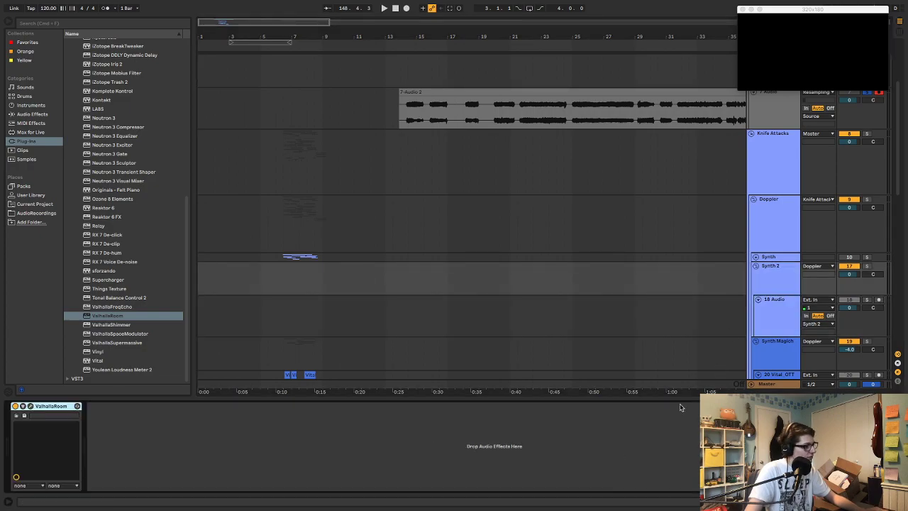
left_click(709, 298)
Copy a two-beat section of the 7 Audio clip from 55.2.3 onto the 18 Audio track at 6.3.1
scroll(709, 296, "up", 3)
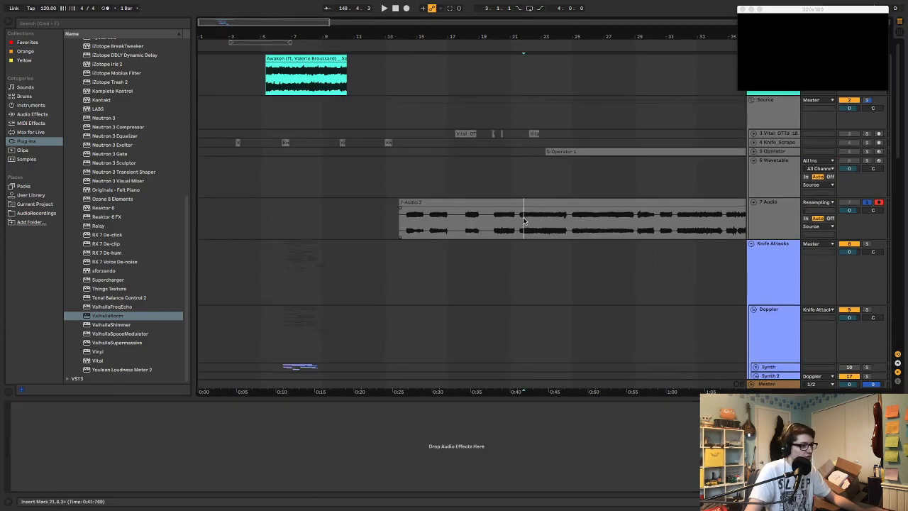
left_click_drag(523, 220, 539, 222)
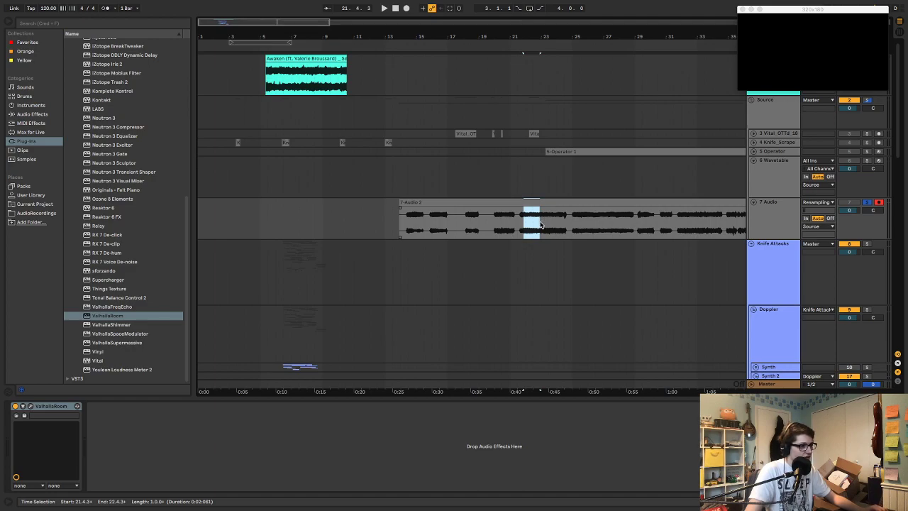
scroll(543, 227, "right", 10)
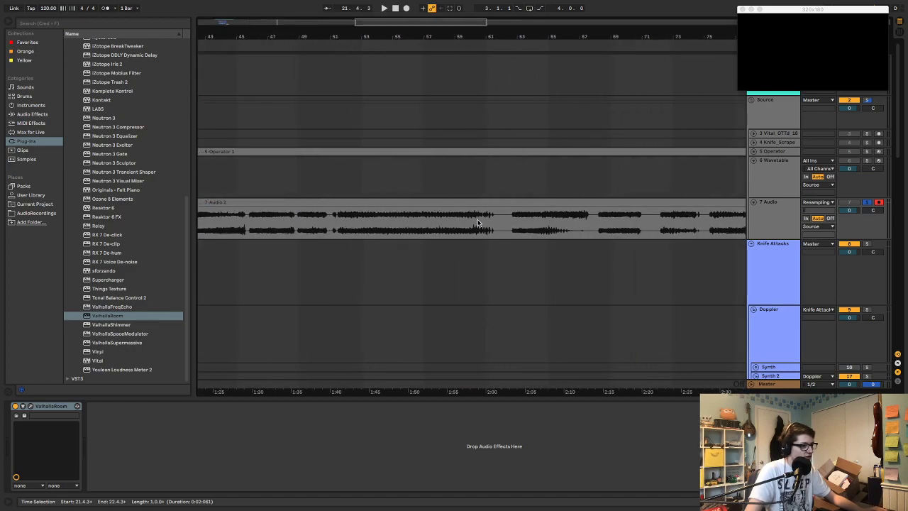
left_click_drag(400, 225, 408, 222)
scroll(411, 227, "left", 3)
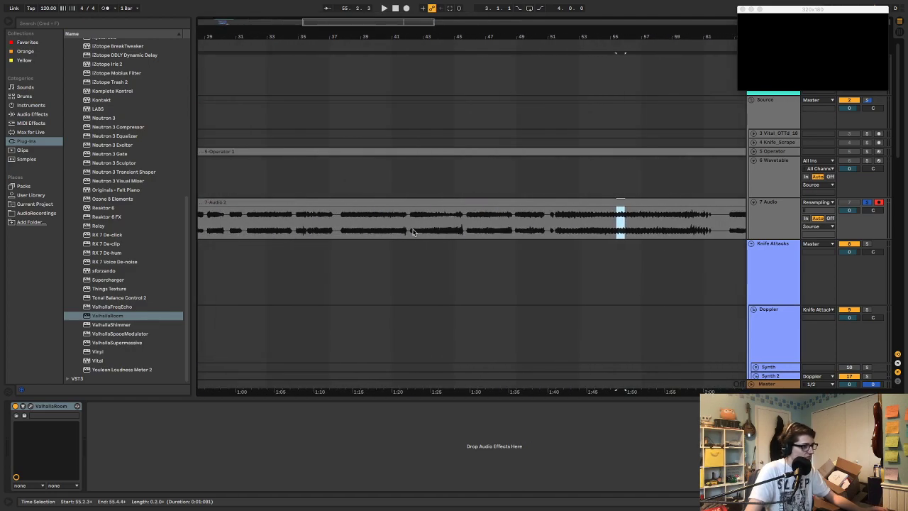
scroll(414, 233, "down", 5)
scroll(415, 233, "left", 6)
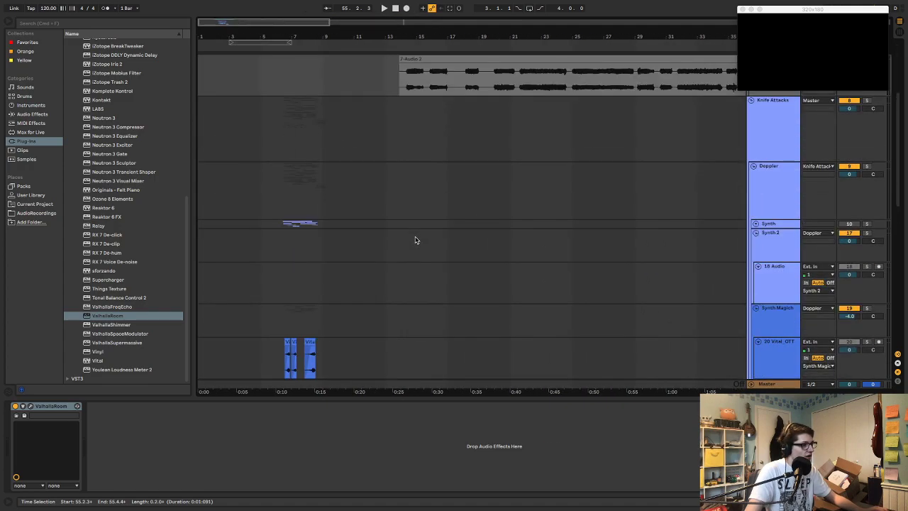
left_click_drag(285, 42, 399, 48)
left_click(385, 277)
key("super+v")
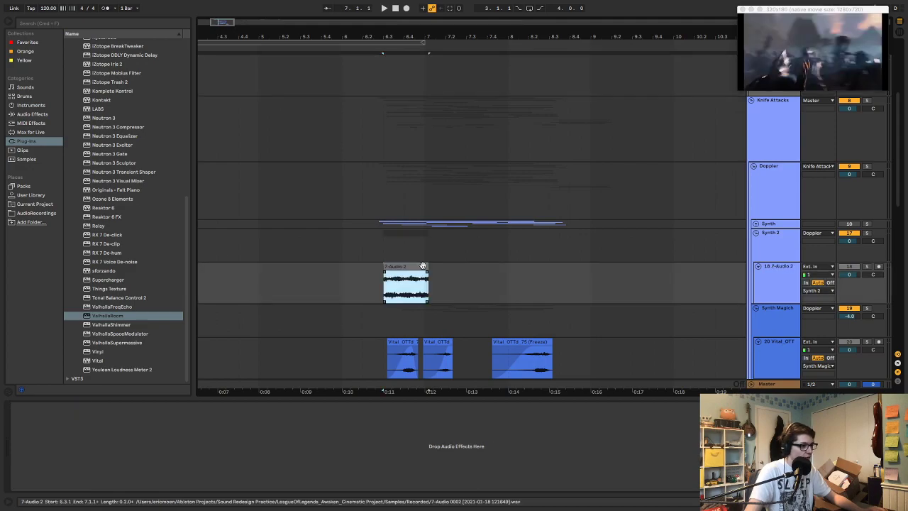
Turn off solo on the 7 Audio track and collapse the 6 Wavetable and 7 Audio tracks and the Source group
scroll(686, 217, "up", 5)
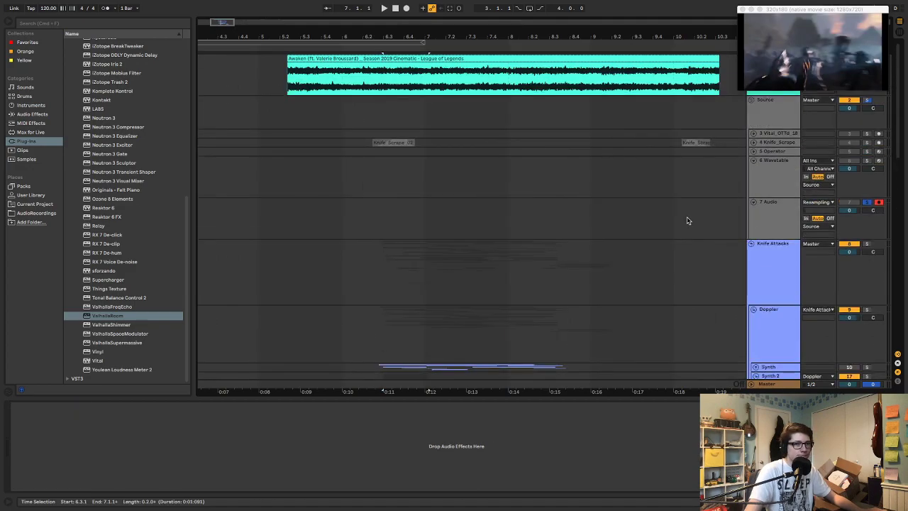
scroll(739, 117, "right", 1)
left_click(751, 106)
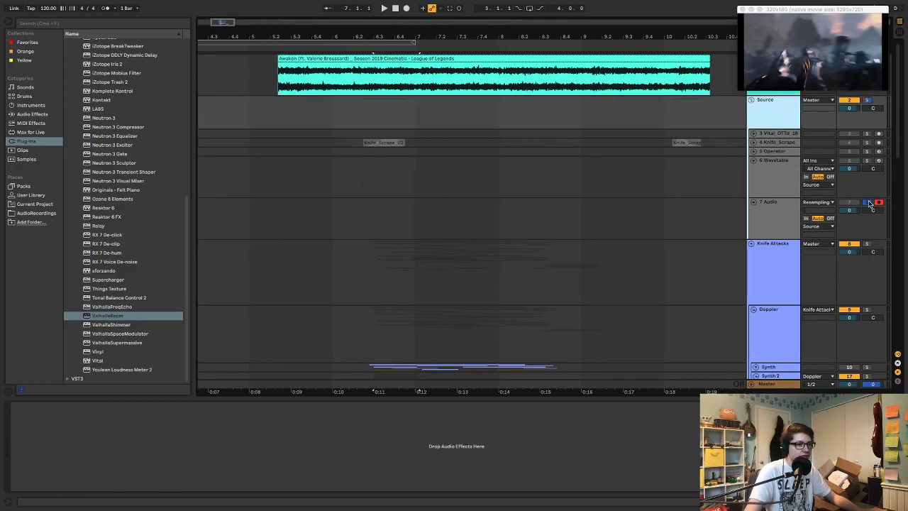
left_click(868, 203)
left_click(754, 162)
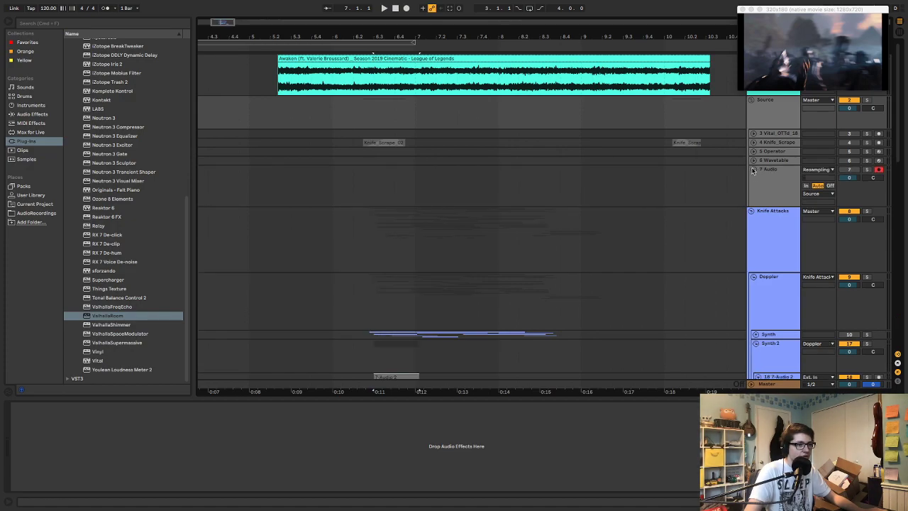
left_click(753, 169)
left_click(752, 100)
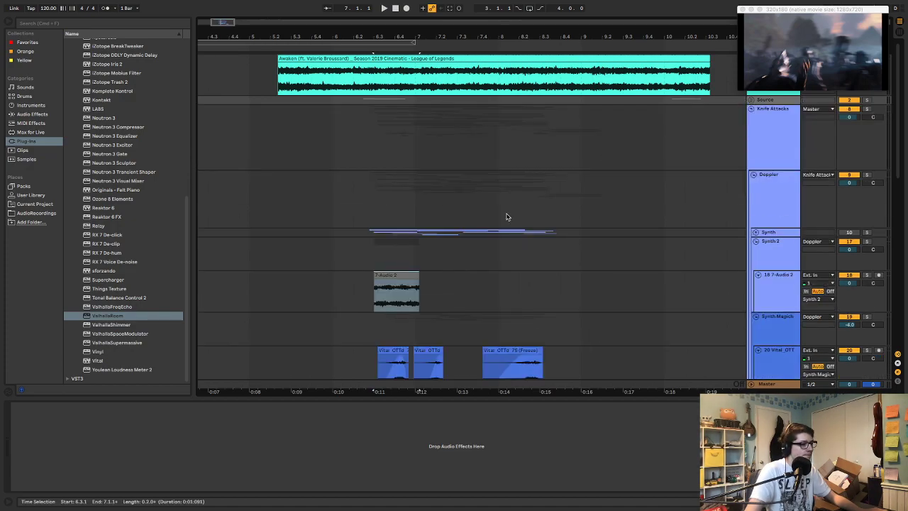
Solo the 18 7-Audio 2 track and play the pasted 7-Audio 2 clip
left_click(405, 275)
key("space")
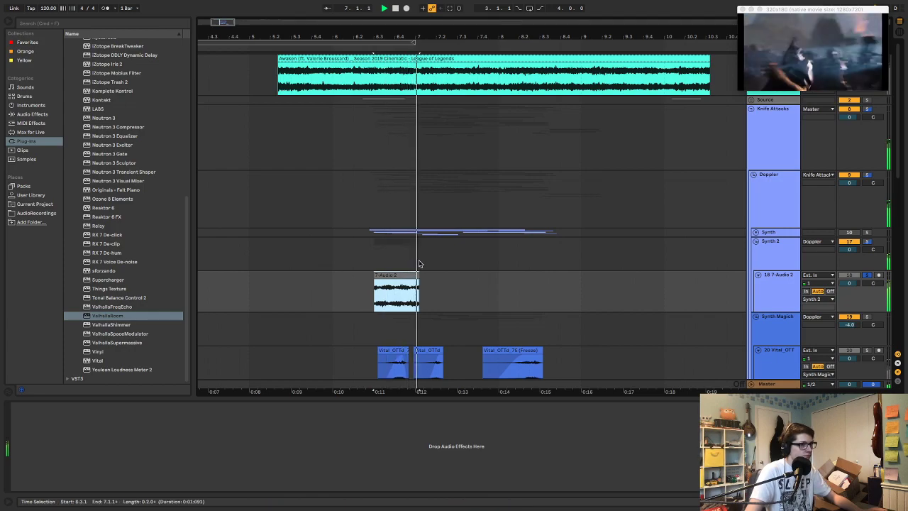
key("space")
left_click_drag(371, 37, 326, 32)
left_click_drag(261, 203, 303, 208)
scroll(312, 205, "left", 10)
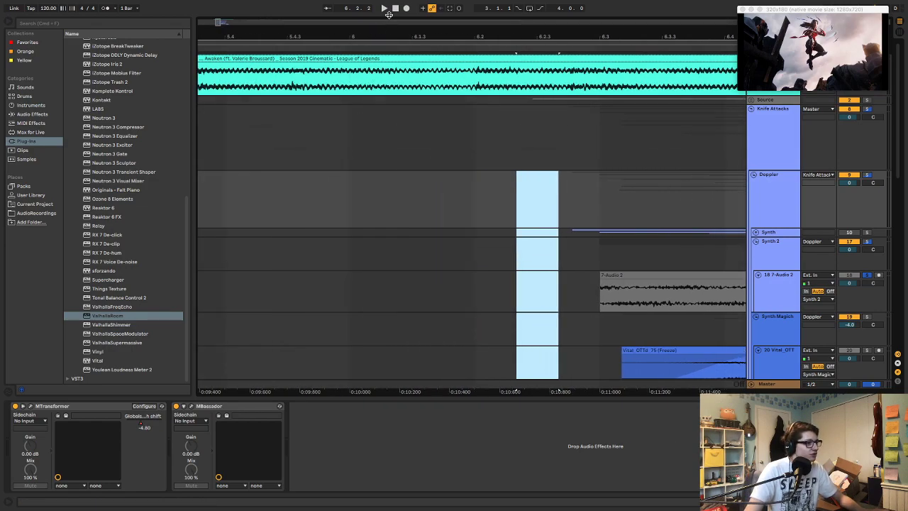
left_click_drag(400, 27, 402, 111)
left_click_drag(309, 187, 551, 217)
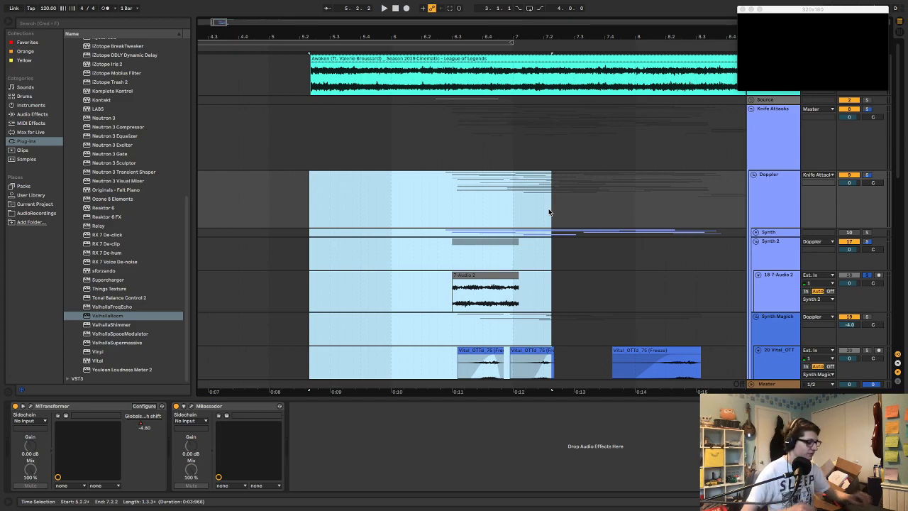
left_click(448, 190)
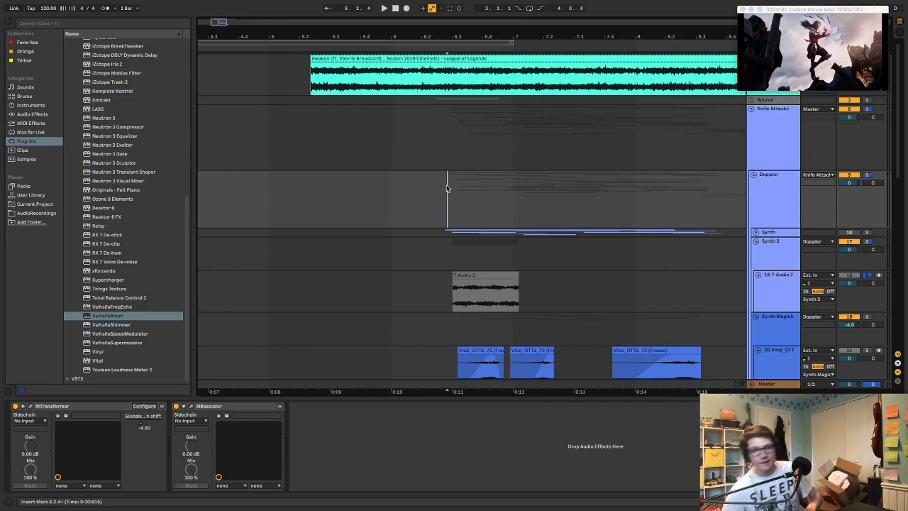
Play the soloed 7-Audio 2 clip from its start at 6.3.1 against the video
left_click(484, 276)
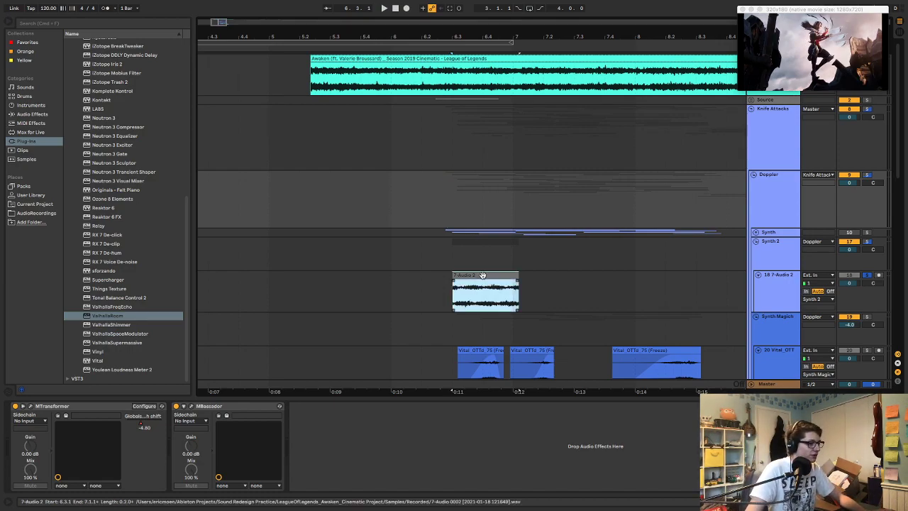
key("space")
key("s")
key("space")
key("space")
key("space")
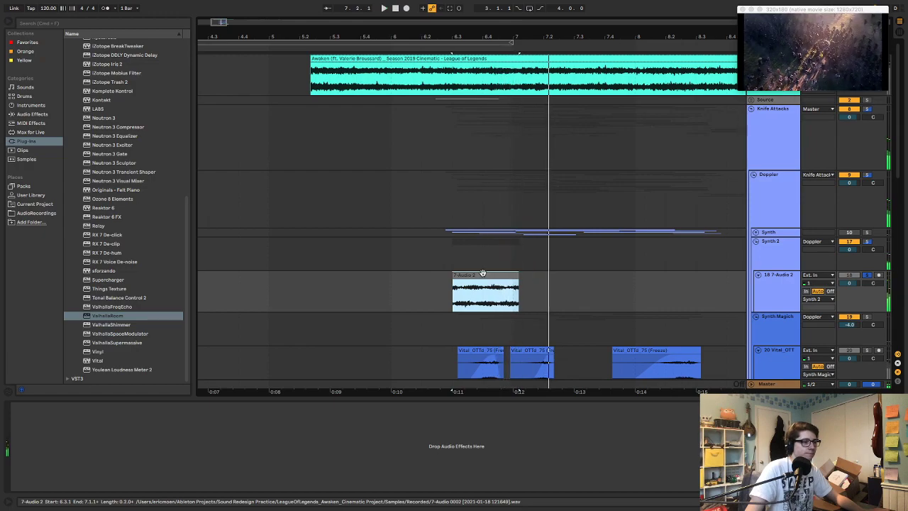
Shift the 7-Audio 2 clip slightly later and add a fade-in and fade-out to it
left_click_drag(487, 276, 491, 282)
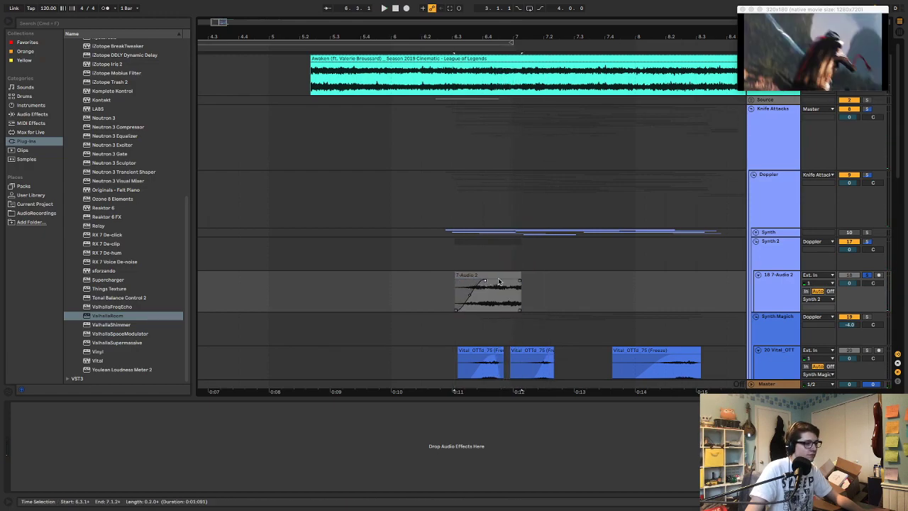
double_click(517, 285)
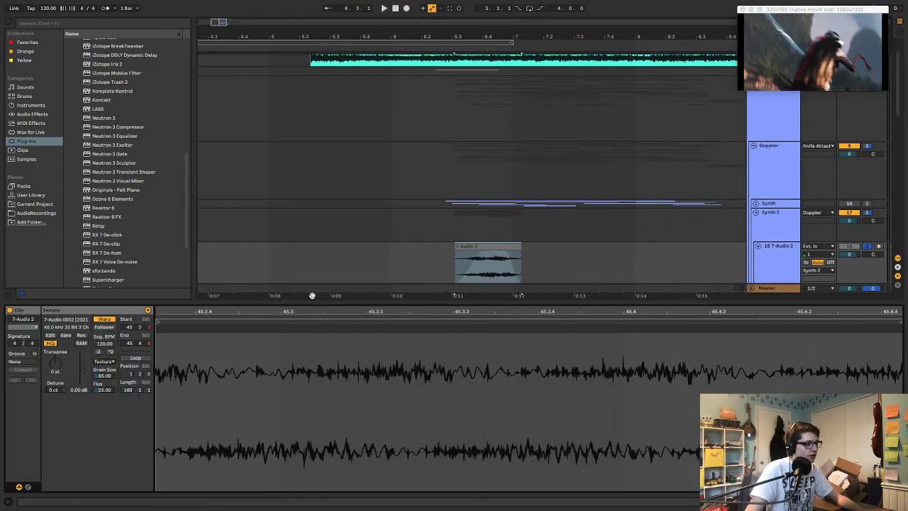
left_click(691, 219)
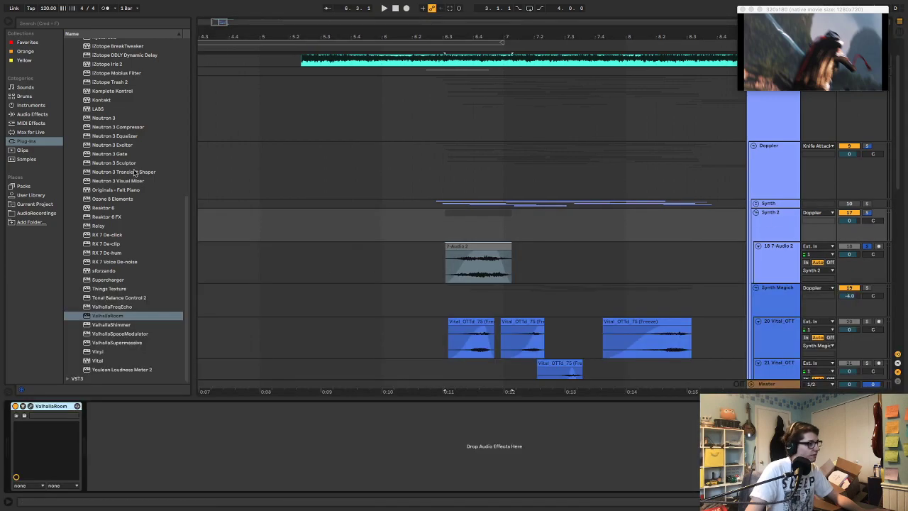
Add a Compressor after ValhallaRoom in the Synth 2 group's effect chain
scroll(129, 129, "up", 6)
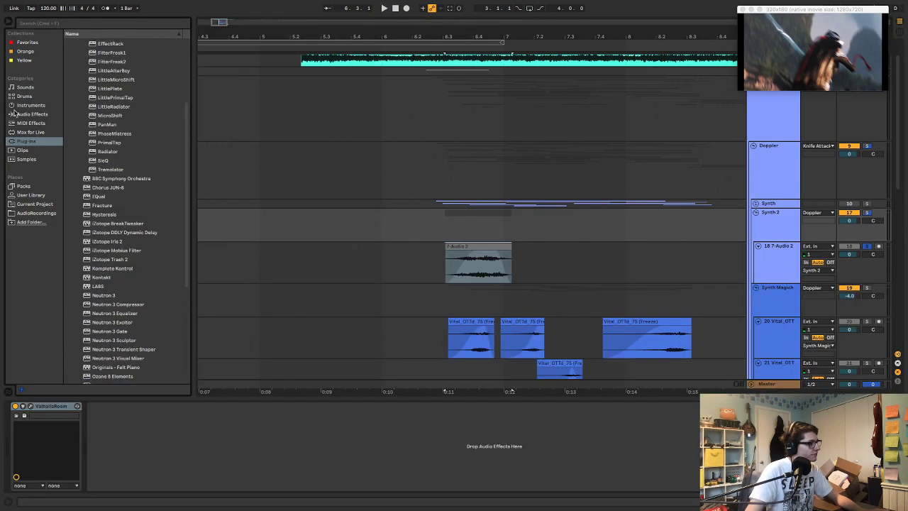
left_click(18, 105)
left_click(44, 115)
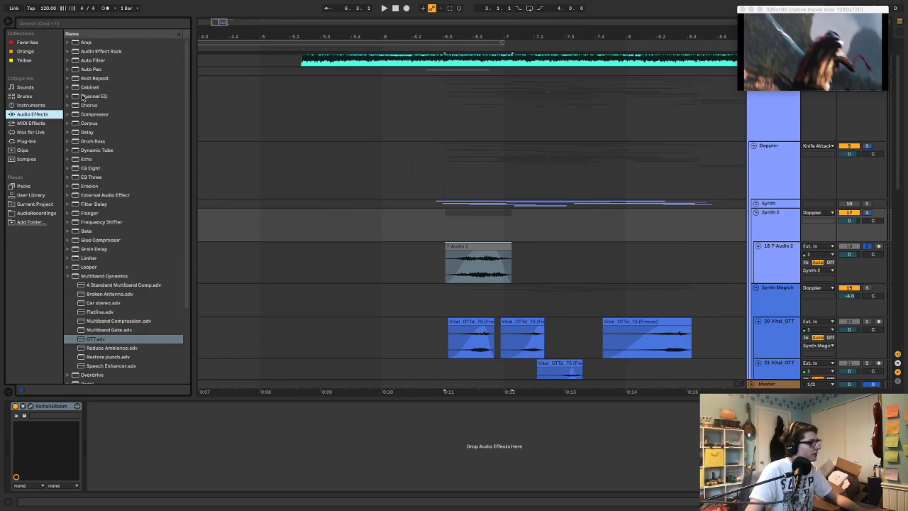
left_click_drag(93, 114, 130, 429)
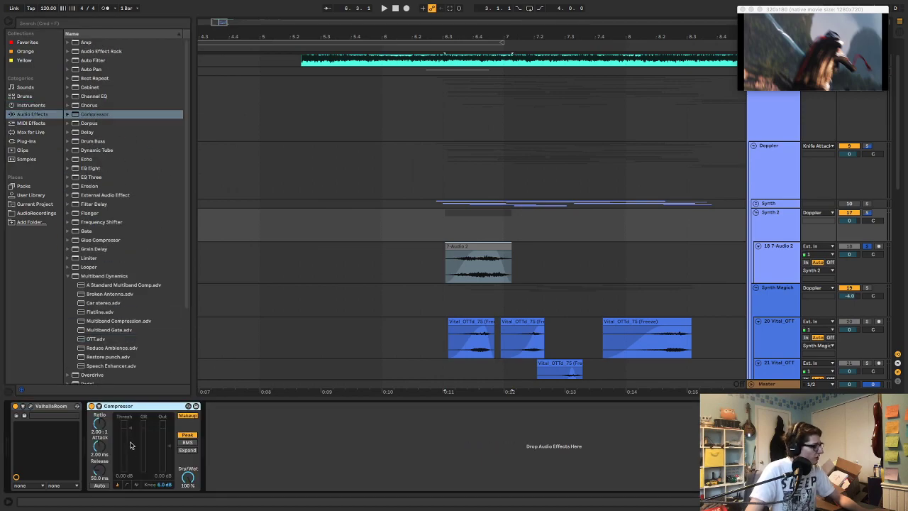
Set the Compressor's threshold to -21.9 dB and ratio to 25.2:1 during playback, and lengthen the 7-Audio 2 clip's fade-out
key("space")
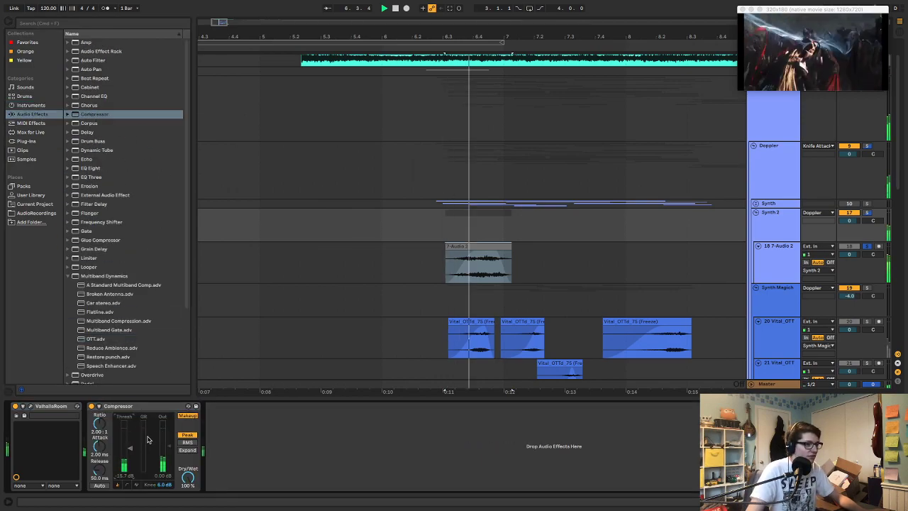
left_click_drag(129, 448, 130, 455)
left_click_drag(105, 424, 104, 379)
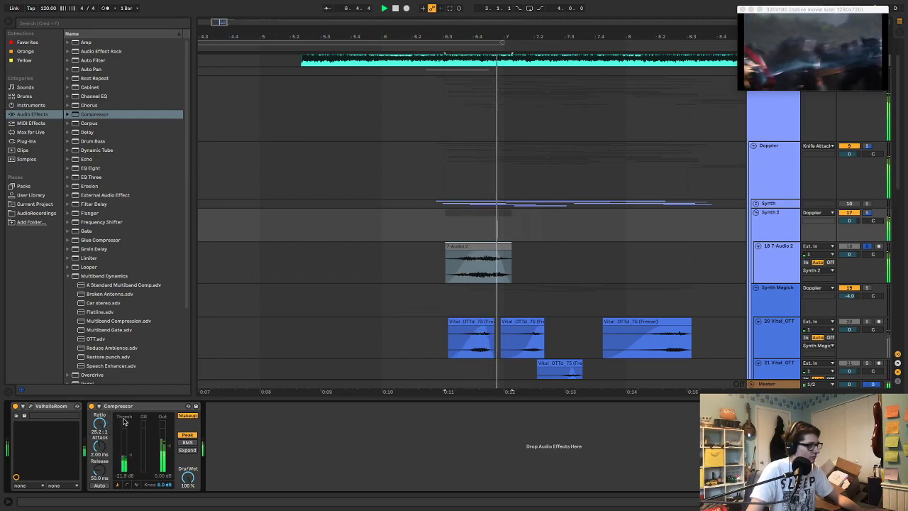
key("space")
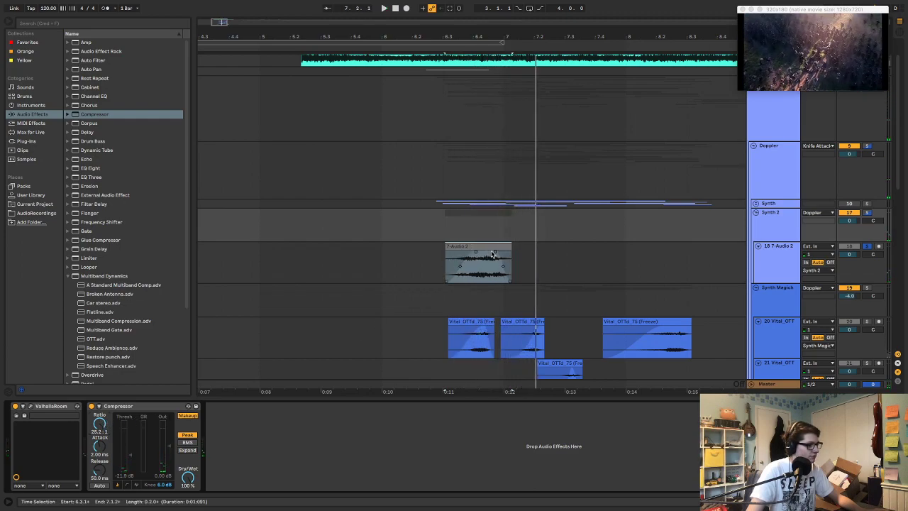
left_click_drag(495, 252, 488, 251)
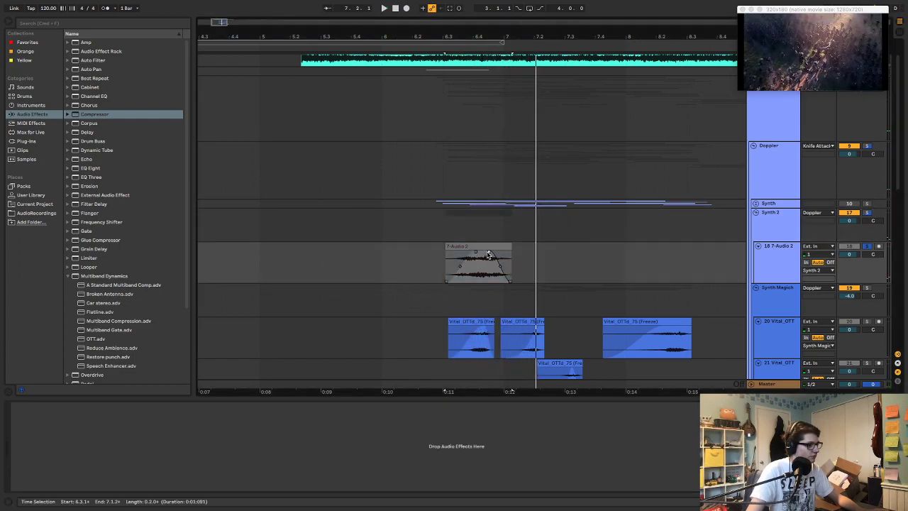
Add a Frequency Shifter and place it after the Compressor in the Synth 2 group's effect chain
left_click(94, 221)
left_click_drag(383, 265, 284, 424)
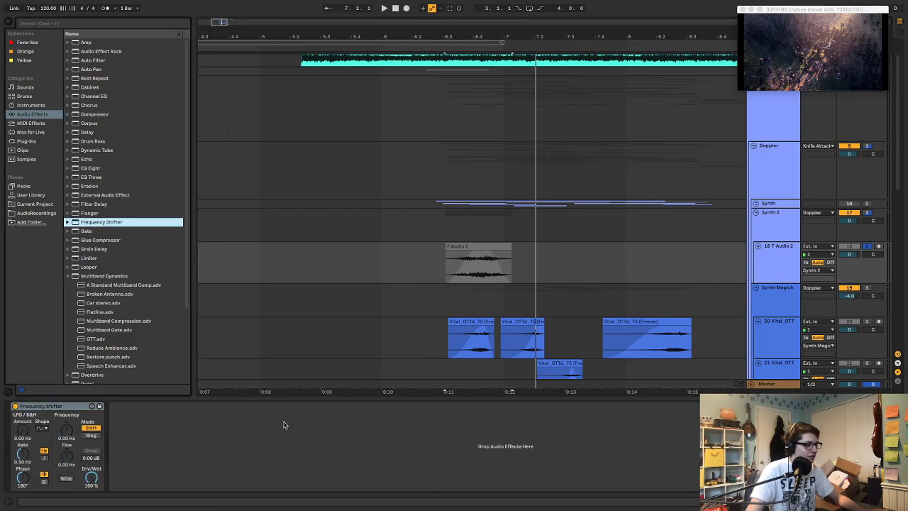
left_click(763, 220)
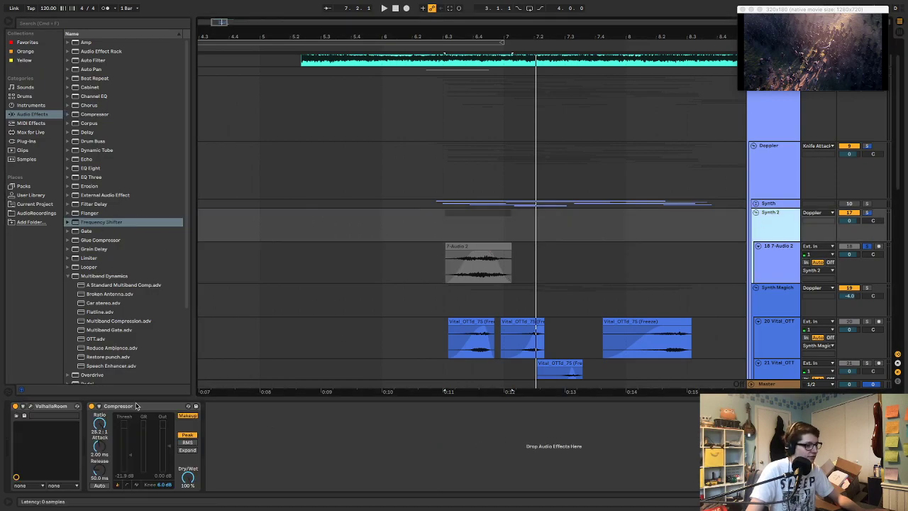
left_click(762, 264)
left_click_drag(81, 407, 454, 228)
Try Frequency Shifter settings of -1.52 kHz and -720 Hz in Shift mode while playing the clip
key("space")
left_click_drag(262, 429, 265, 433)
key("space")
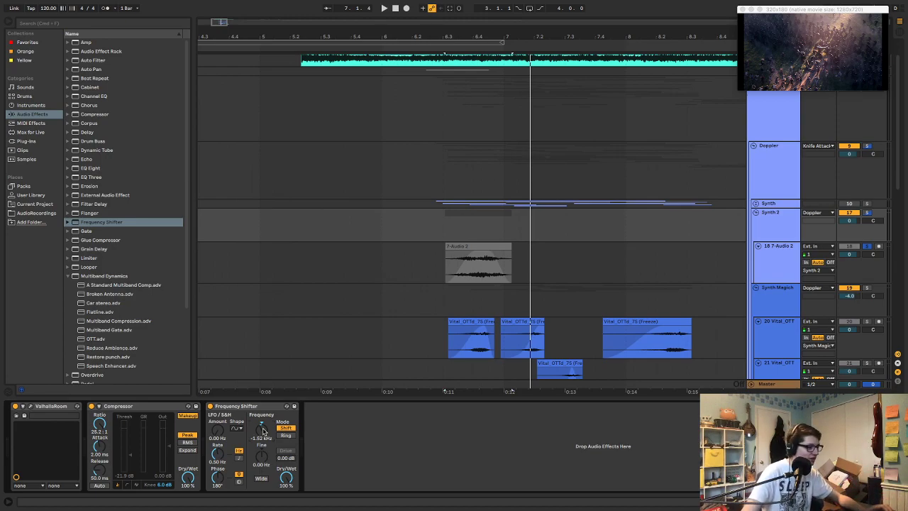
mouse_move(263, 431)
left_mouse_down()
mouse_move(262, 468)
mouse_move(264, 431)
left_mouse_up()
key("space")
key("space")
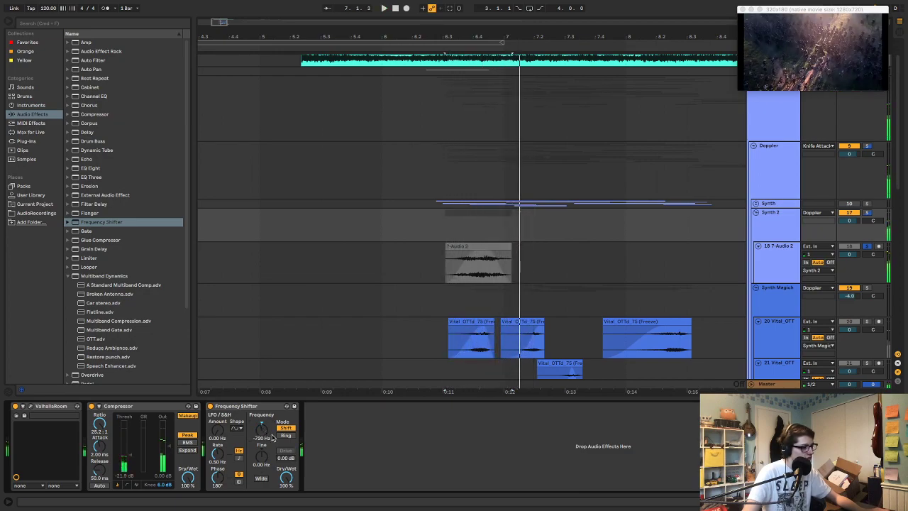
Try the Frequency Shifter in Ring mode at 541 Hz and 807 Hz while playing the clip
key("space")
key("space")
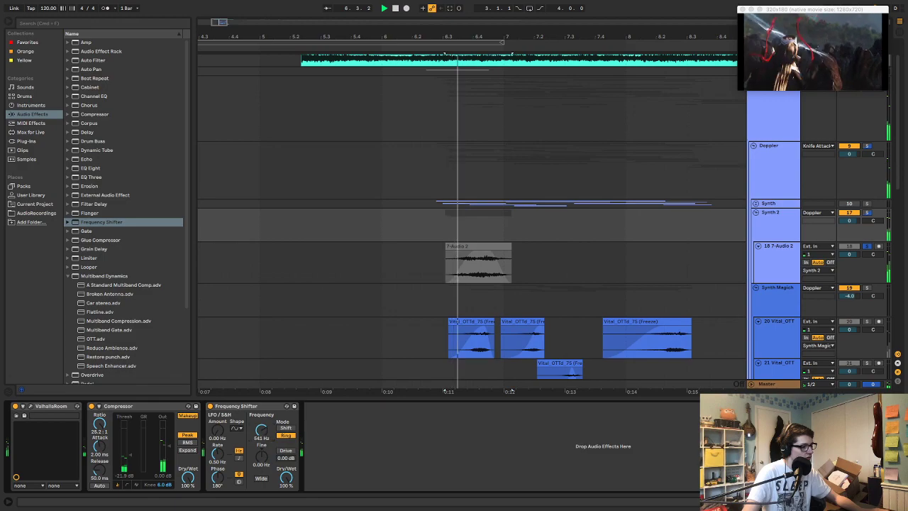
left_click_drag(264, 431, 264, 434)
key("space")
key("space")
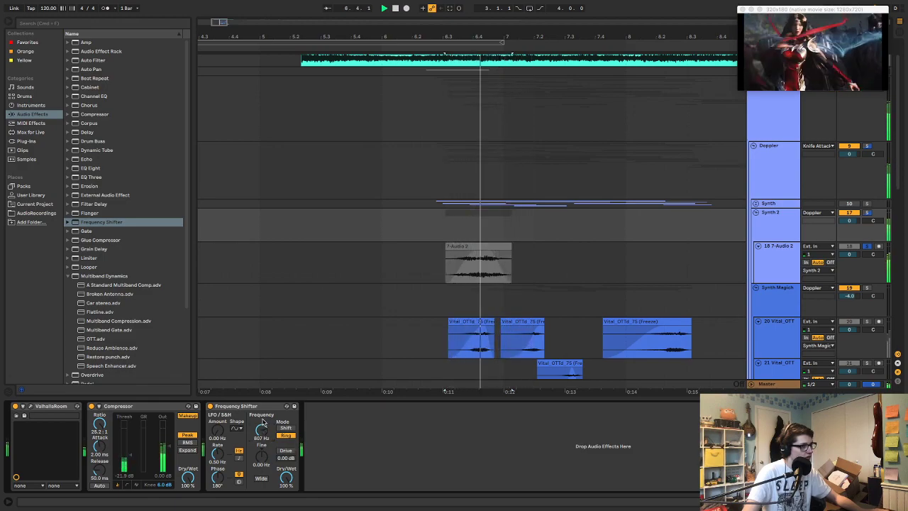
Replace the Frequency Shifter with ValhallaFreqEcho after the Compressor on Synth 2 and enlarge the plug-in window
left_click(254, 407)
key("Delete")
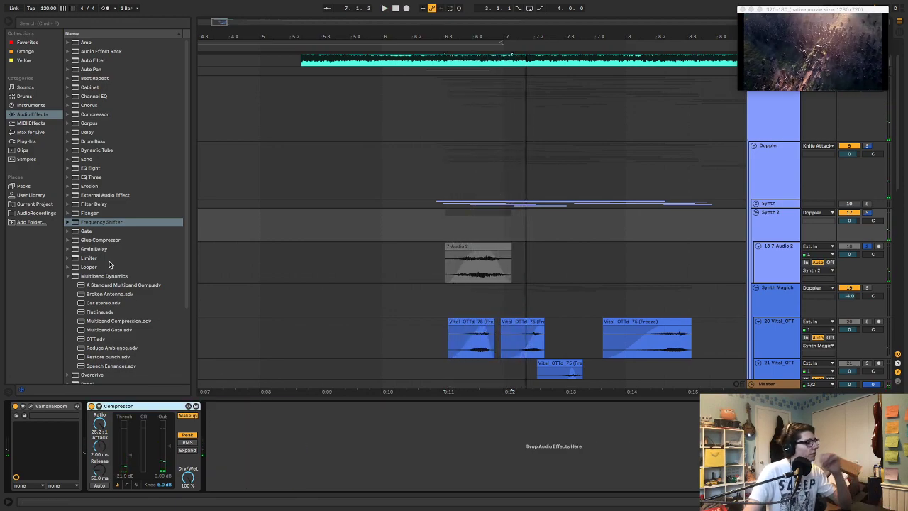
scroll(112, 263, "down", 4)
left_click(36, 142)
scroll(107, 312, "down", 6)
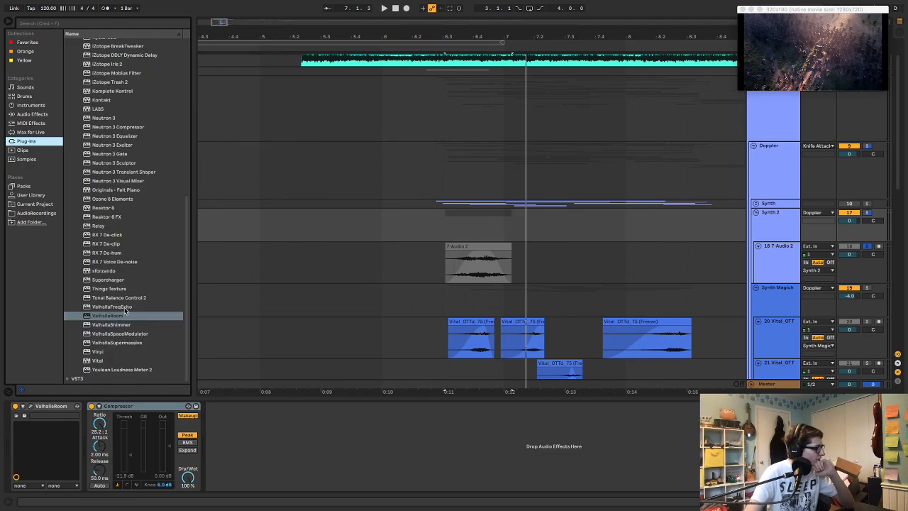
double_click(125, 307)
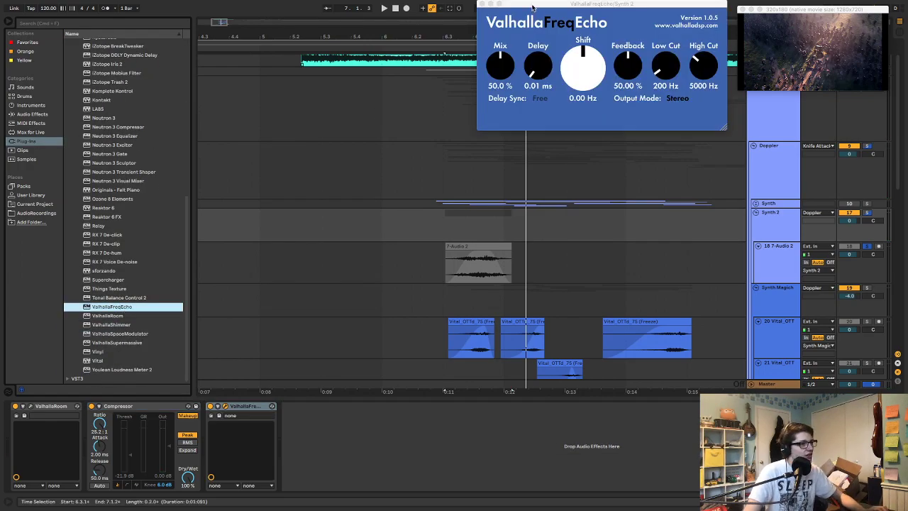
left_click_drag(533, 8, 251, 119)
left_click_drag(443, 241, 444, 311)
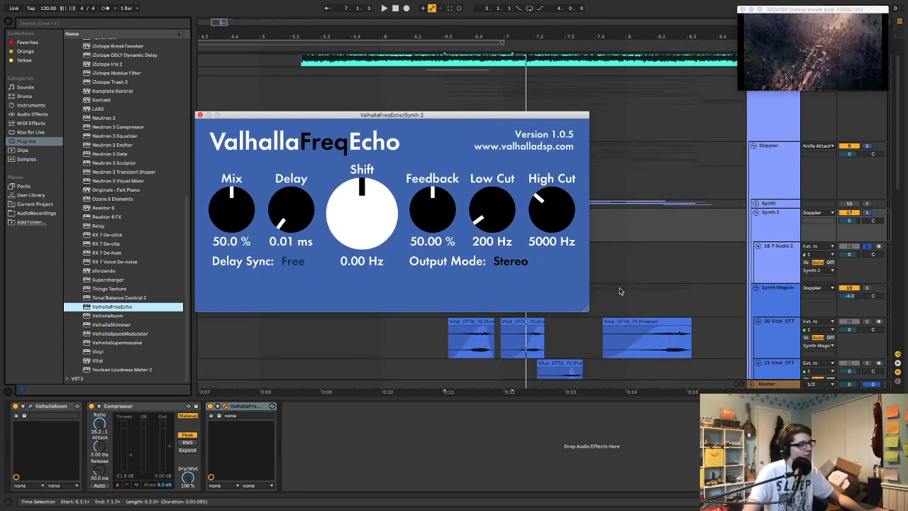
left_click_drag(585, 309, 774, 507)
left_click_drag(616, 115, 441, 30)
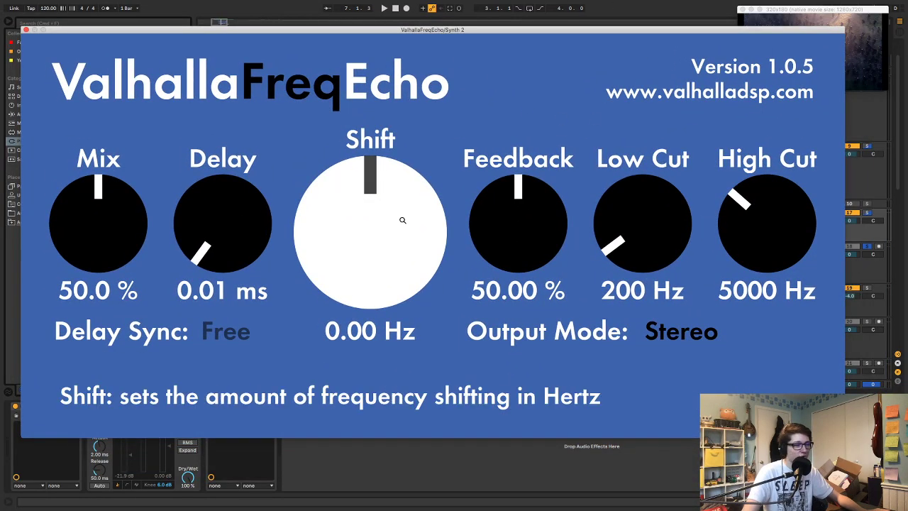
Try a ValhallaFreqEcho Shift of -1000 Hz during playback and shrink the plug-in window
key("space")
left_click_drag(382, 224, 388, 339)
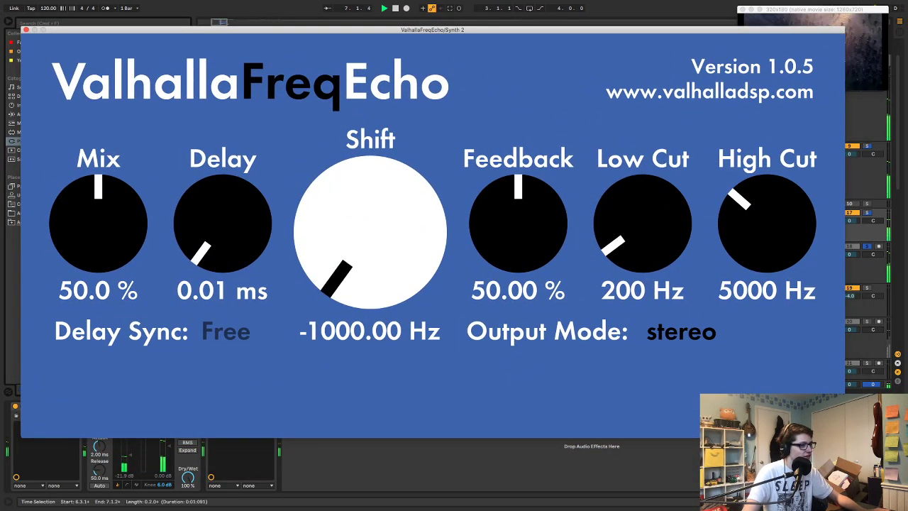
left_click_drag(843, 437, 412, 218)
left_click_drag(128, 29, 488, 29)
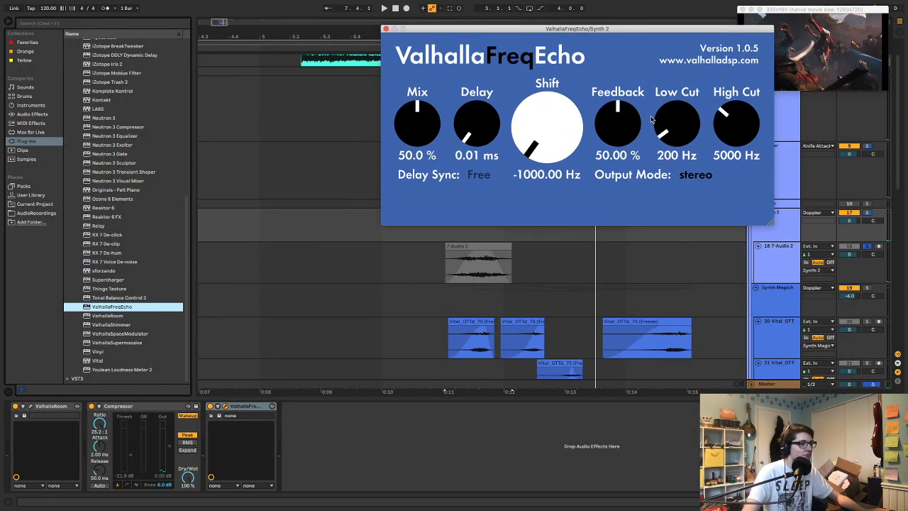
During playback, set ValhallaFreqEcho's Delay to 8.38 ms, Shift to -227.96 Hz, Output Mode to mono and Mix to 100%
key("space")
left_click_drag(488, 140, 481, 123)
mouse_move(537, 158)
left_mouse_down()
mouse_move(541, 123)
mouse_move(543, 152)
left_mouse_up()
left_click(695, 174)
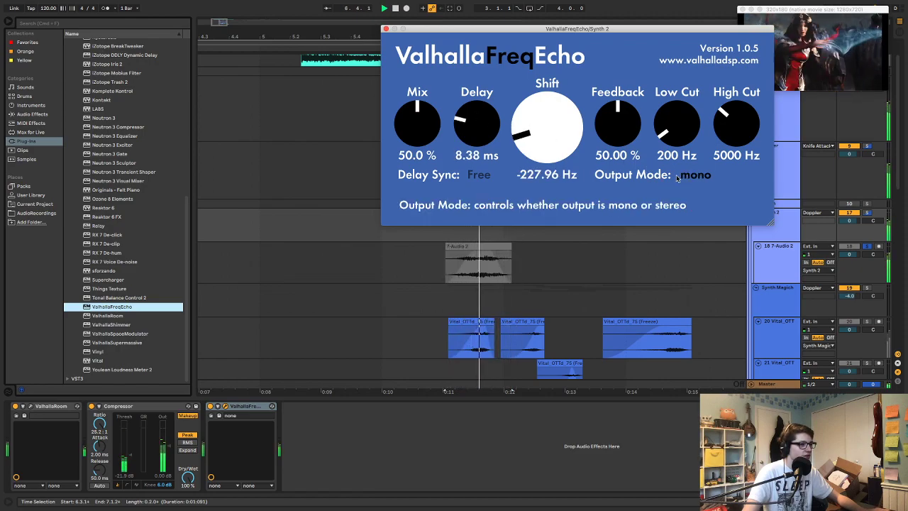
left_click_drag(419, 127, 420, 100)
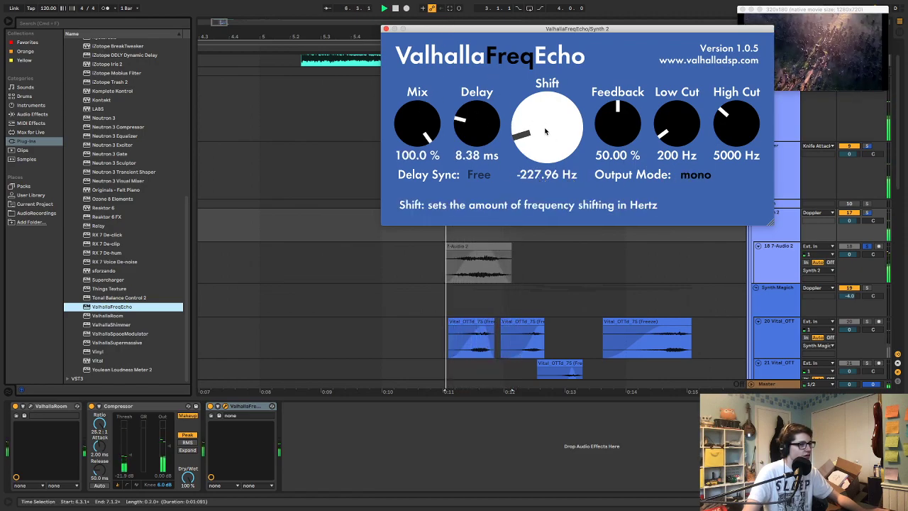
Adjust ValhallaFreqEcho's Feedback to 57.60% and Shift to -459.59 Hz while playing the clip
left_click_drag(628, 119, 625, 25)
key("space")
left_click_drag(625, 108, 624, 146)
key("space")
key("space")
mouse_move(557, 139)
left_mouse_down()
mouse_move(557, 124)
mouse_move(557, 152)
left_mouse_up()
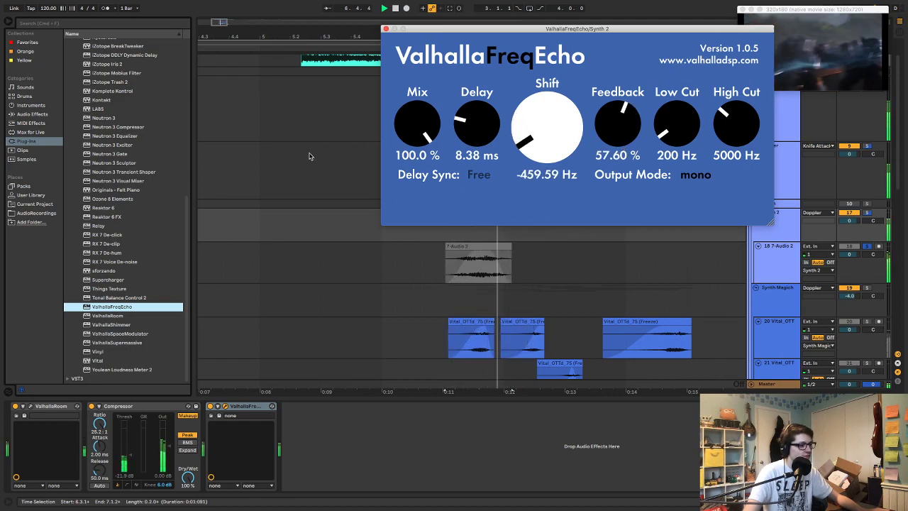
Move ValhallaFreqEcho before the Compressor and set Shift to -215.97 Hz, Delay to 8.74 ms, High Cut to 8590 Hz and Low Cut to 160 Hz
left_click_drag(241, 406, 88, 409)
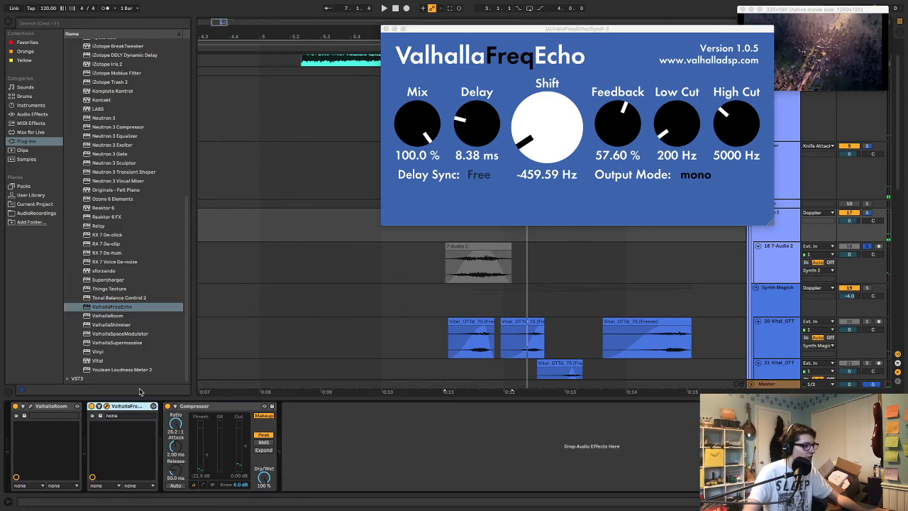
left_click_drag(542, 134, 547, 128)
mouse_move(479, 127)
left_mouse_down()
mouse_move(488, 118)
mouse_move(485, 130)
left_mouse_up()
mouse_move(486, 130)
left_mouse_down()
mouse_move(485, 142)
mouse_move(477, 125)
left_mouse_up()
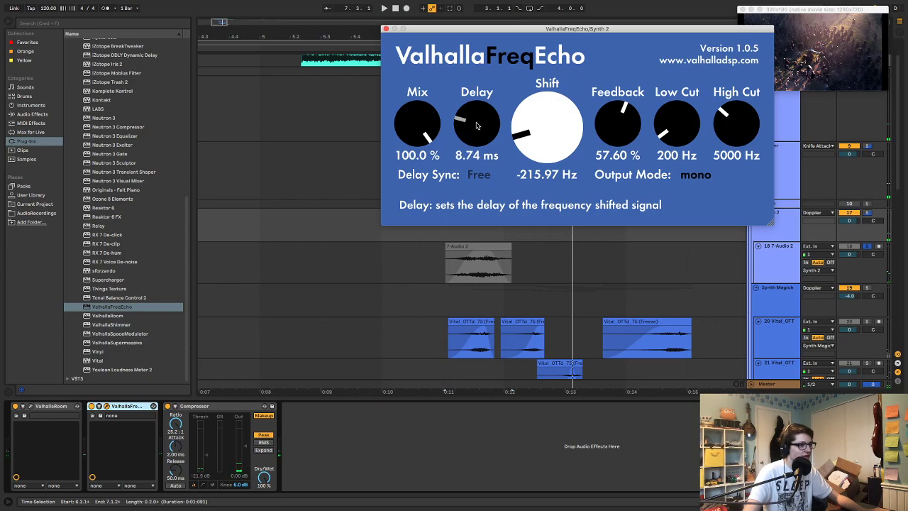
left_click_drag(753, 125, 750, 146)
mouse_move(677, 122)
left_mouse_down()
mouse_move(678, 142)
mouse_move(676, 135)
left_mouse_up()
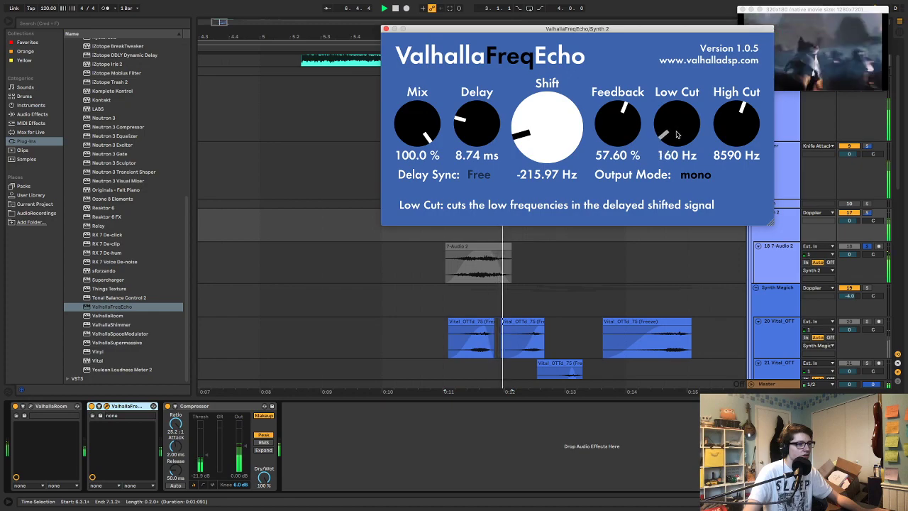
Close the ValhallaFreqEcho window and move the 7-Audio 2 clip earlier to start at about 6.2.4, playing it in the full mix
left_click(470, 247)
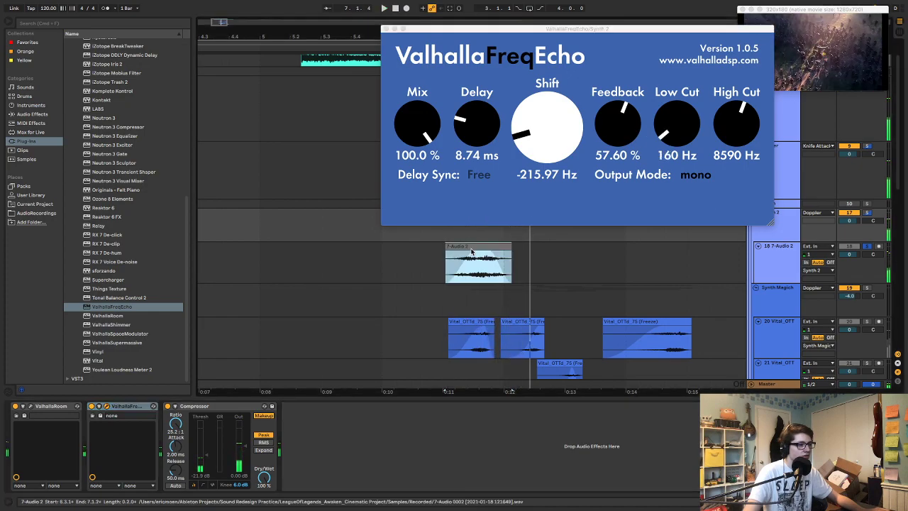
left_click(366, 228)
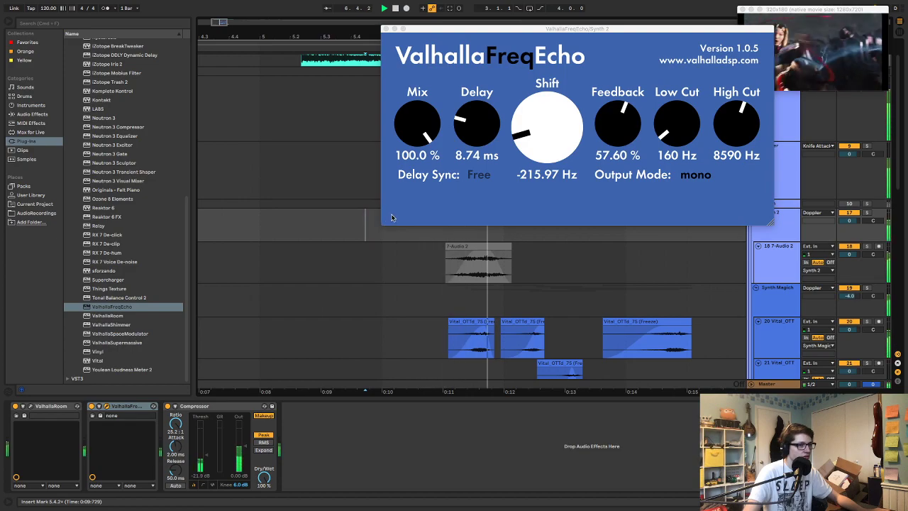
key("space")
left_click(386, 29)
left_click_drag(479, 246, 468, 248)
left_click(388, 226)
key("space")
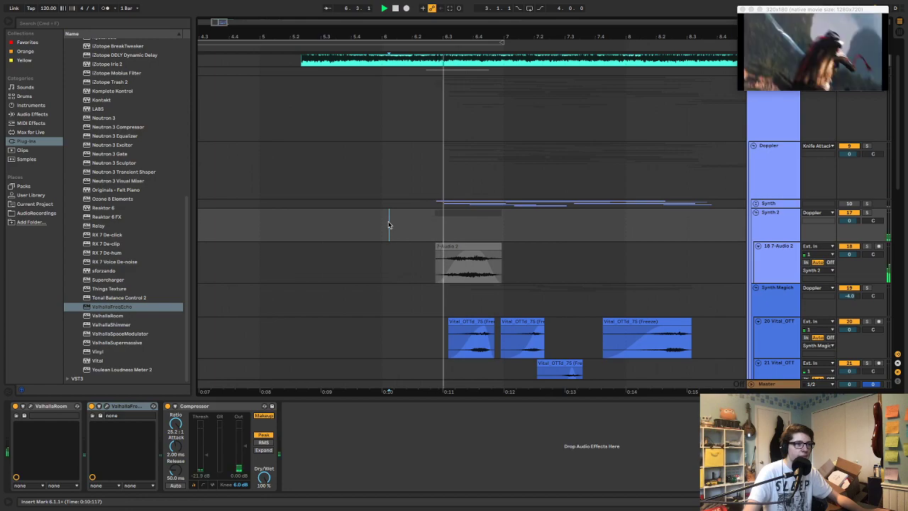
Nudge the 7-Audio 2 clip slightly later and play the arrangement from 5.4.2
left_click(467, 246)
key("space")
left_click_drag(467, 246, 470, 245)
left_click(359, 261)
key("space")
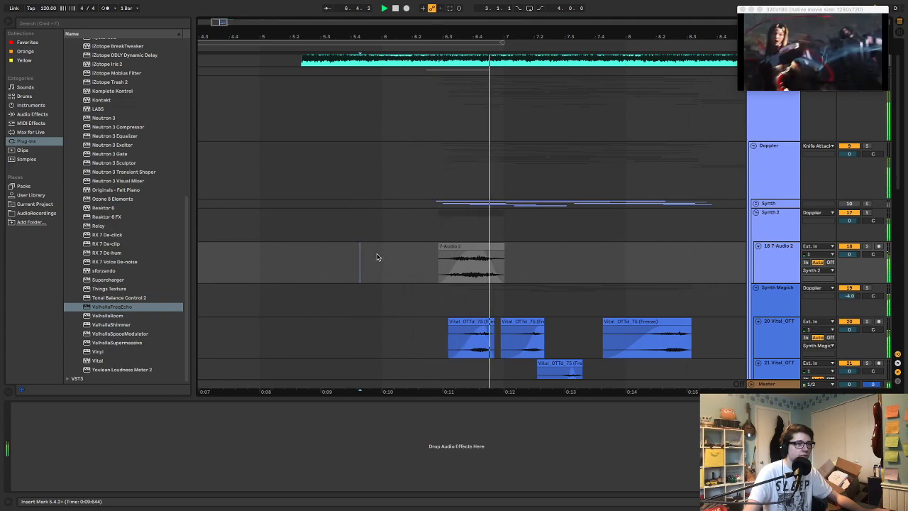
Stop playback and insert a new audio track below 7-Audio 2 in the Synth 2 group
key("space")
left_click(780, 259)
key("super+t")
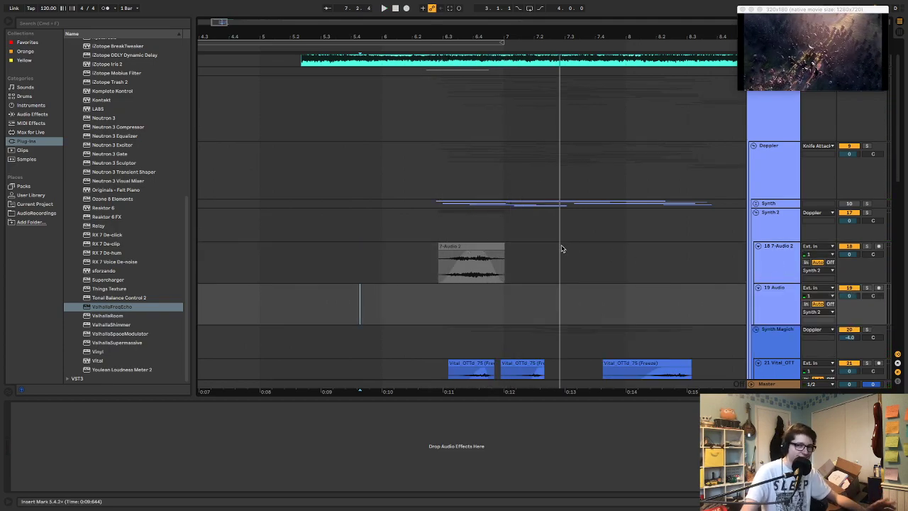
Add the Soundtoys Decapitator plug-in after the Compressor on the Synth 2 group and start playback
left_click(772, 233)
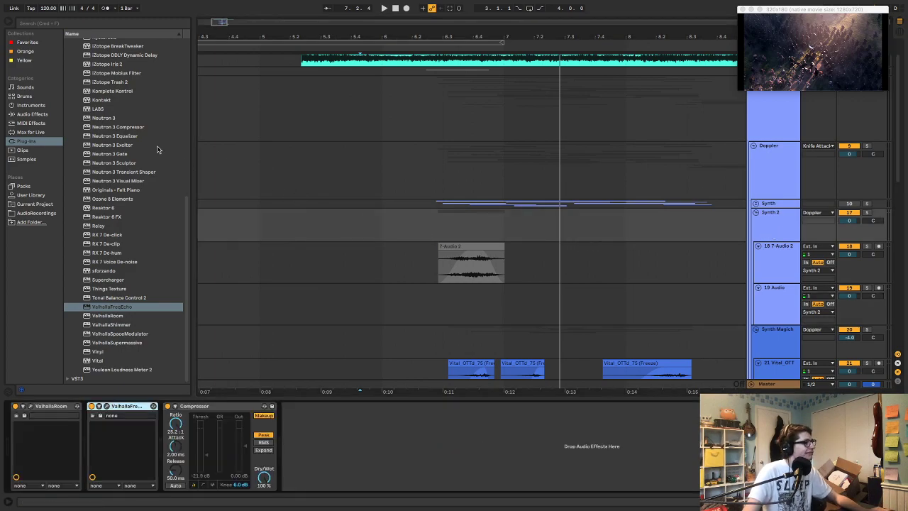
left_click(25, 115)
left_click(52, 140)
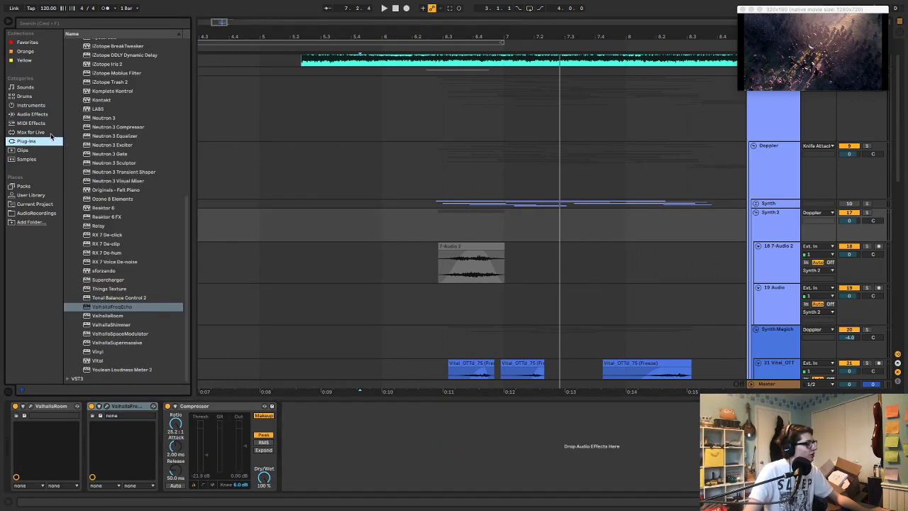
scroll(91, 122, "up", 8)
left_click_drag(92, 95, 280, 428)
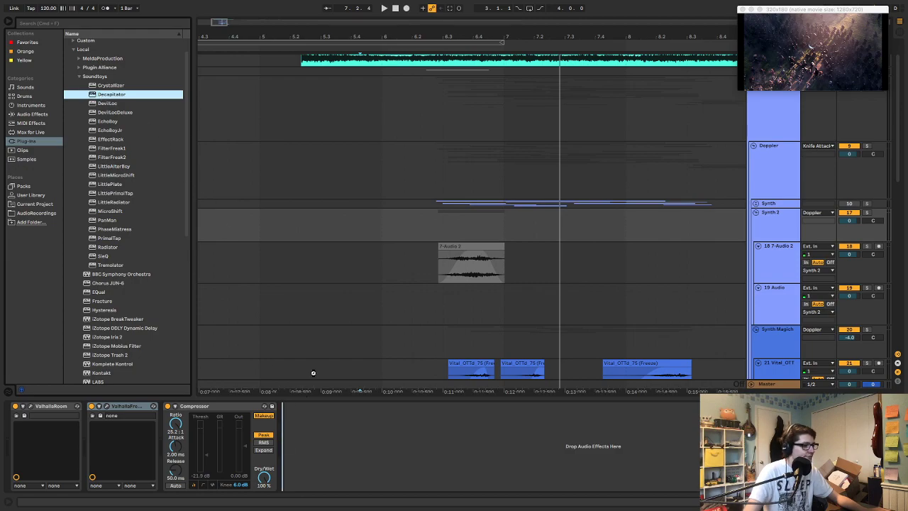
left_click_drag(313, 373, 298, 432)
key("space")
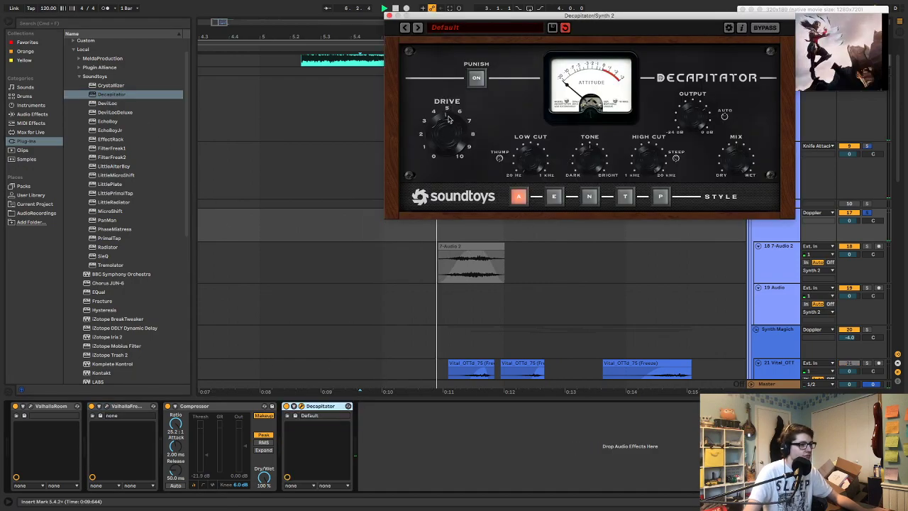
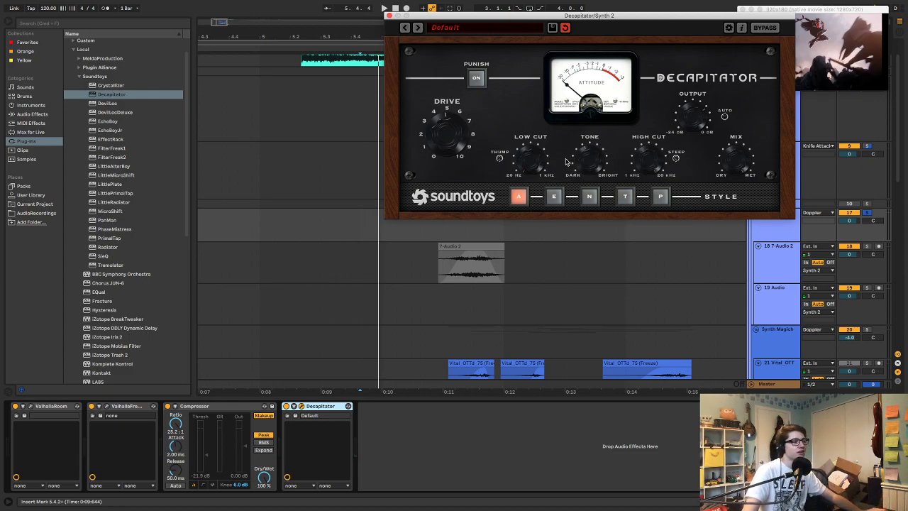
Close the Decapitator window and play the 7-Audio 2 clip from its start
left_click(388, 16)
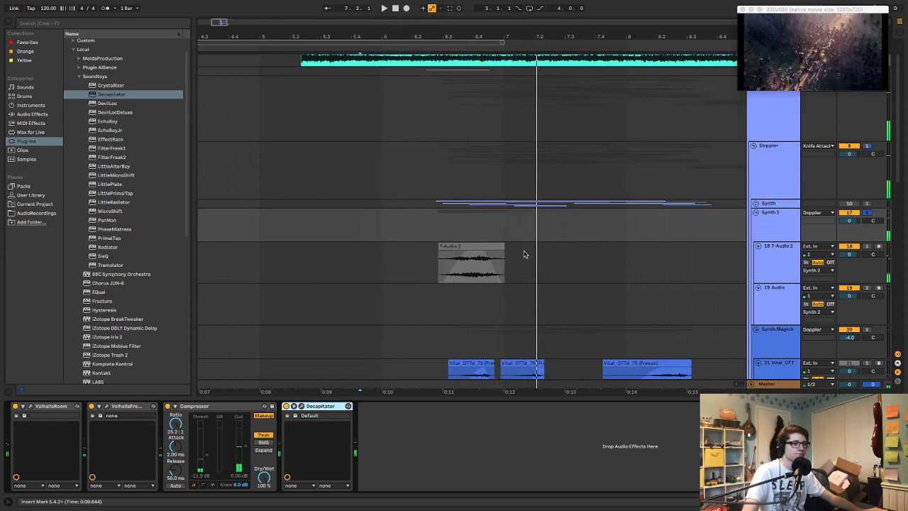
key("space")
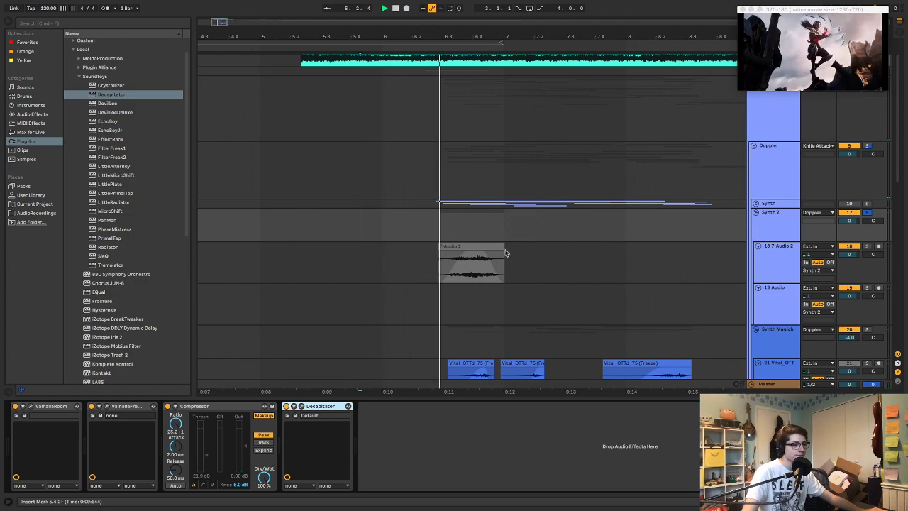
key("space")
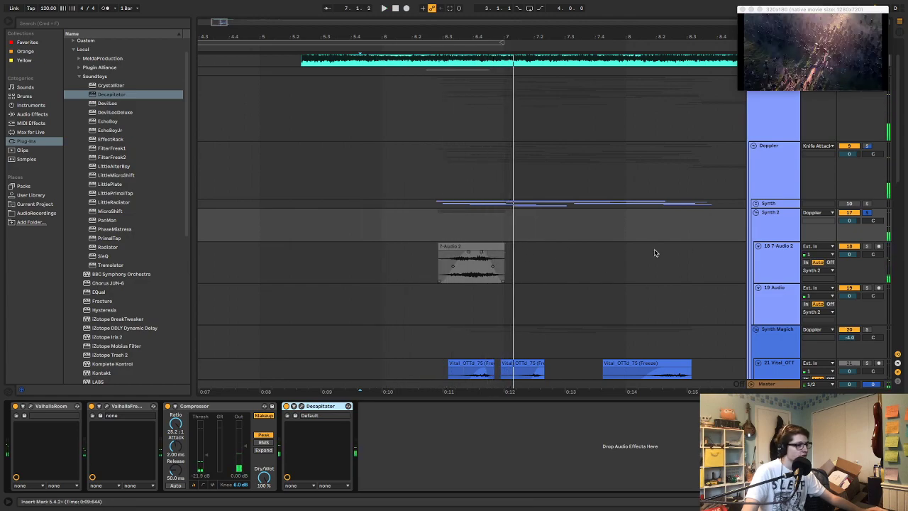
Try a turquoise colour on the Synth 2 group and assign it to the grouped tracks and clips
right_click(761, 231)
left_click(823, 339)
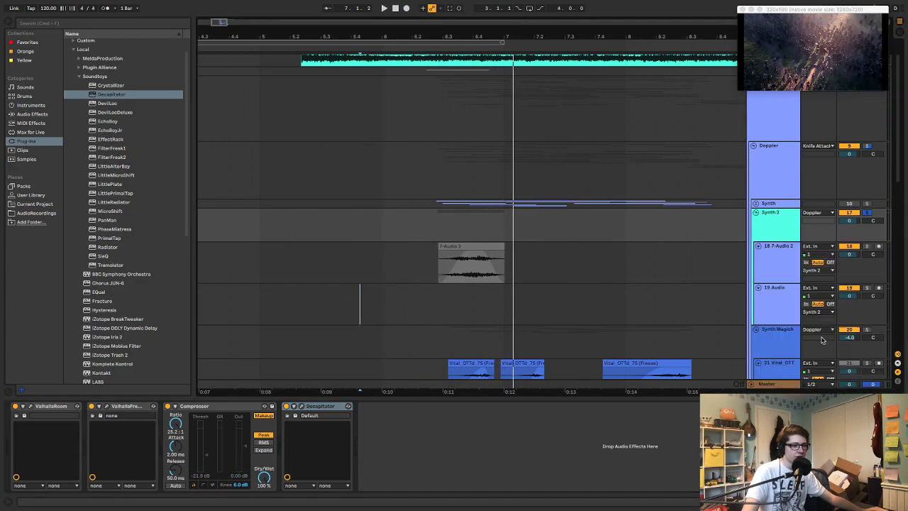
right_click(762, 228)
left_click(821, 382)
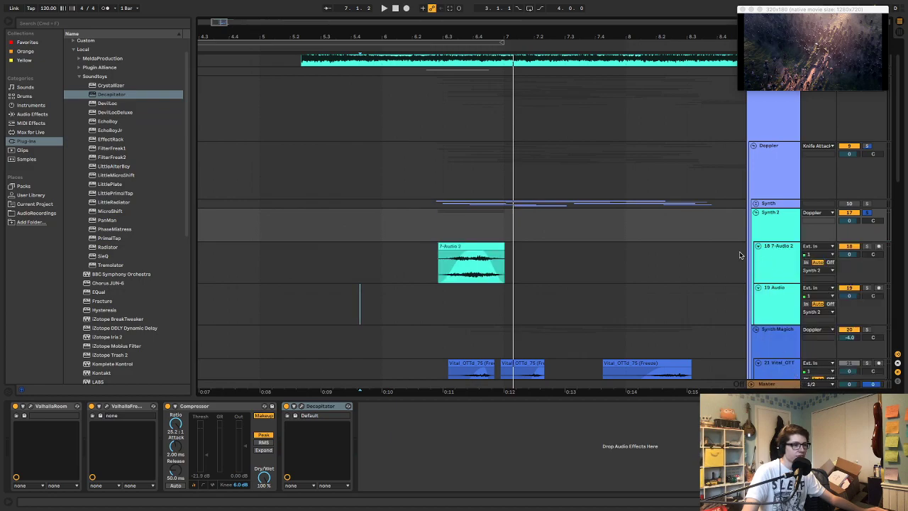
left_click(495, 264)
left_click(493, 246)
scroll(649, 220, "up", 2)
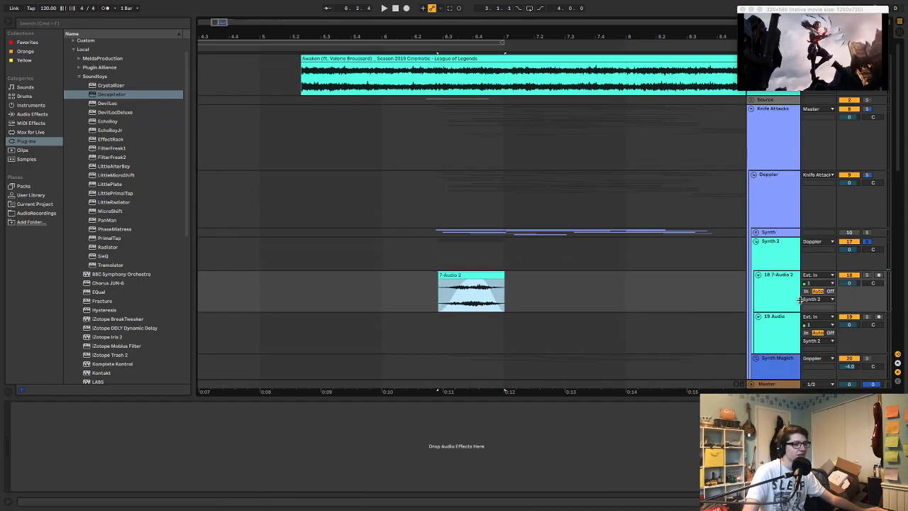
Try teal-green shades on the Synth 2 group, assigning the track colour to its grouped tracks and clips
right_click(800, 259)
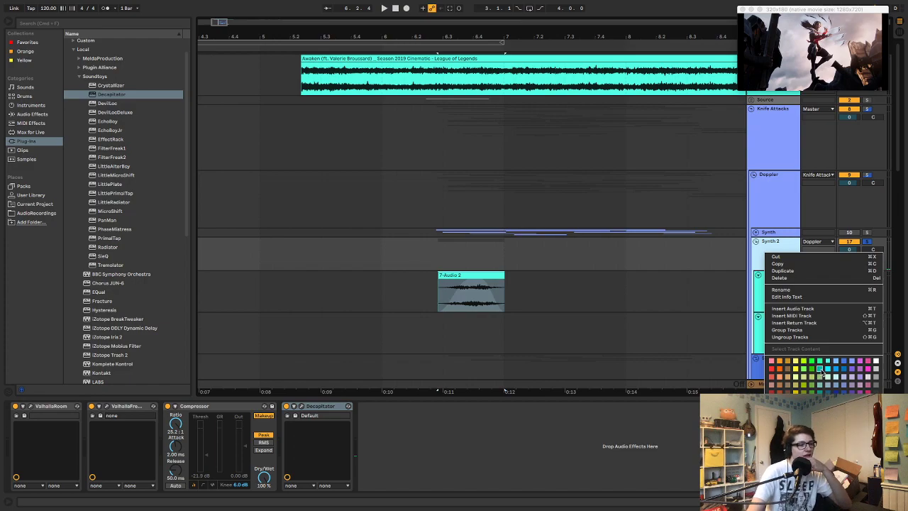
left_click(821, 369)
right_click(781, 260)
left_click(823, 410)
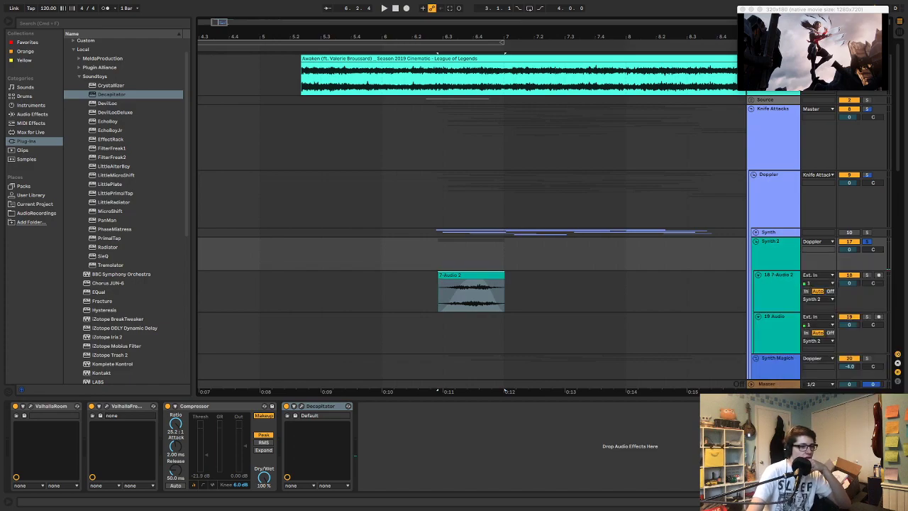
right_click(781, 257)
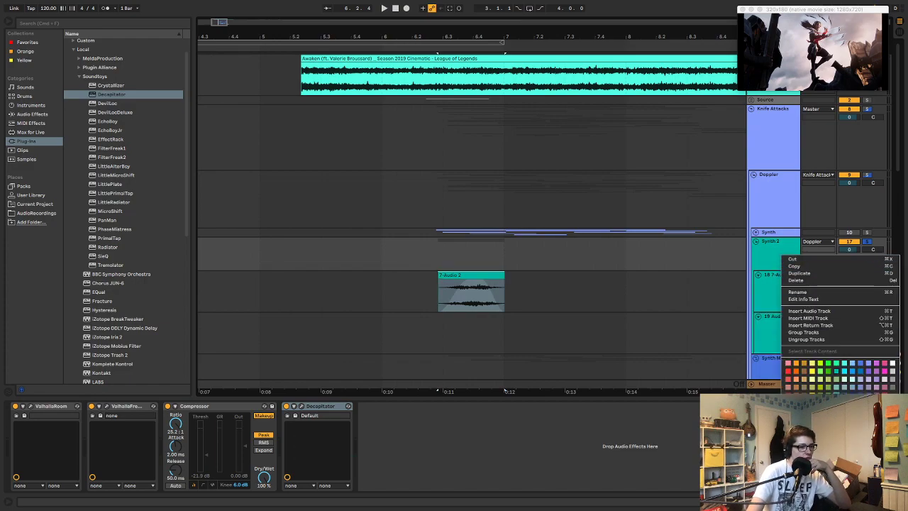
left_click(837, 395)
Colour the Synth 2 group dark blue and assign that colour to its grouped tracks and clips
right_click(791, 292)
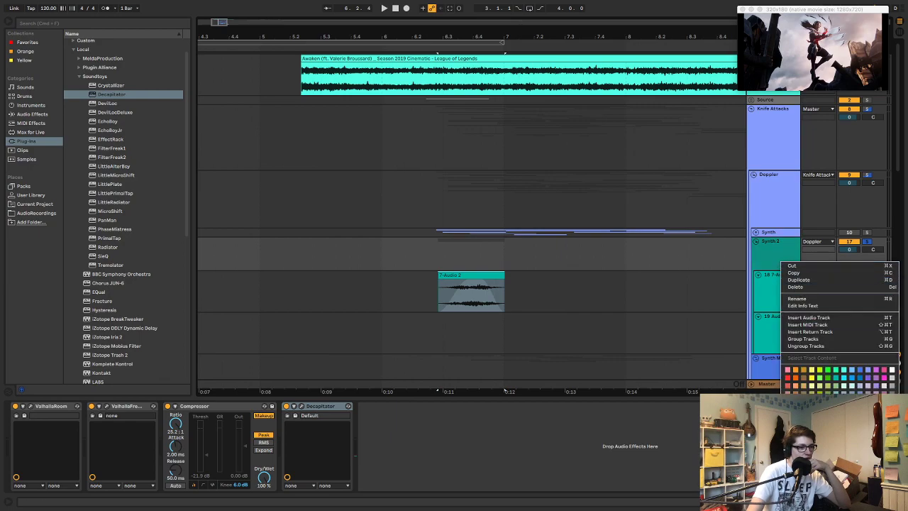
left_click(855, 386)
right_click(764, 263)
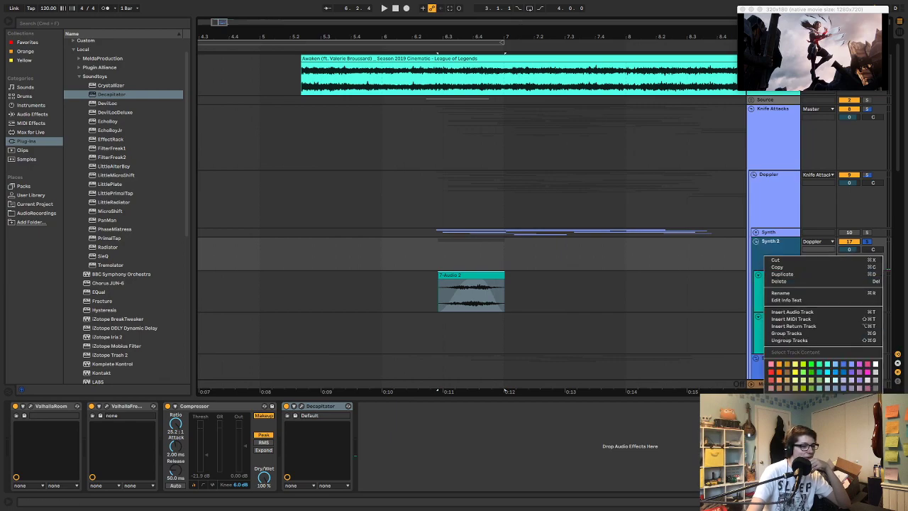
left_click(776, 388)
Copy the 7-Audio 2 clip onto the empty audio track below it, starting at about 6.4.3
scroll(723, 291, "down", 10)
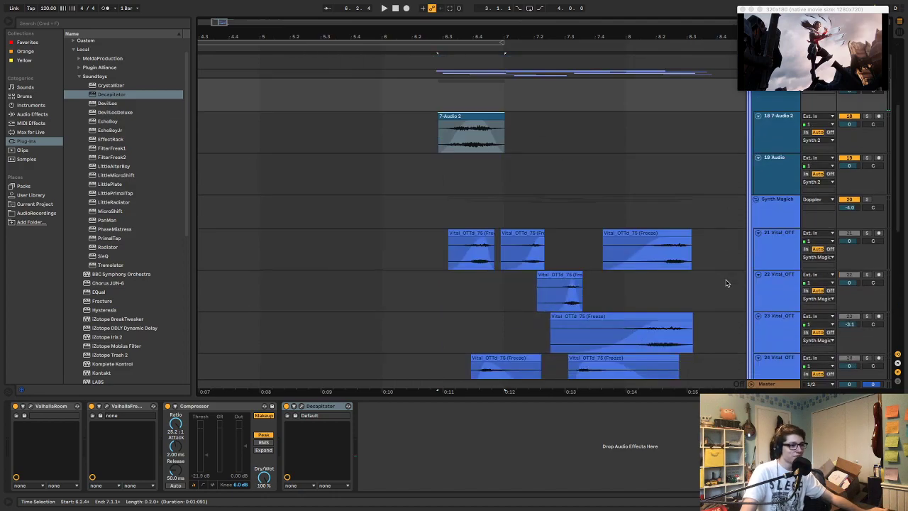
scroll(731, 288, "up", 5)
scroll(732, 287, "up", 5)
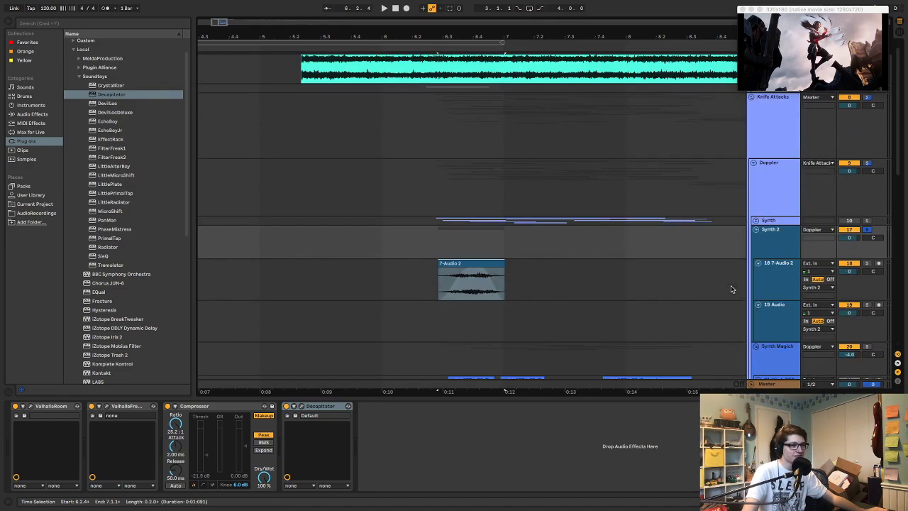
left_click(488, 279)
key("space")
left_click_drag(478, 261, 508, 304)
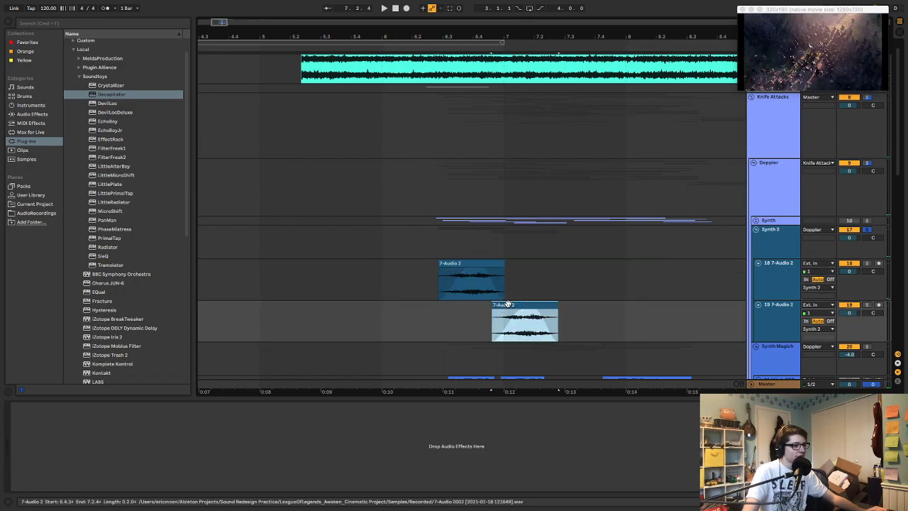
Turn off Warp for both 7-Audio 2 clips in the Synth 2 group
double_click(508, 304)
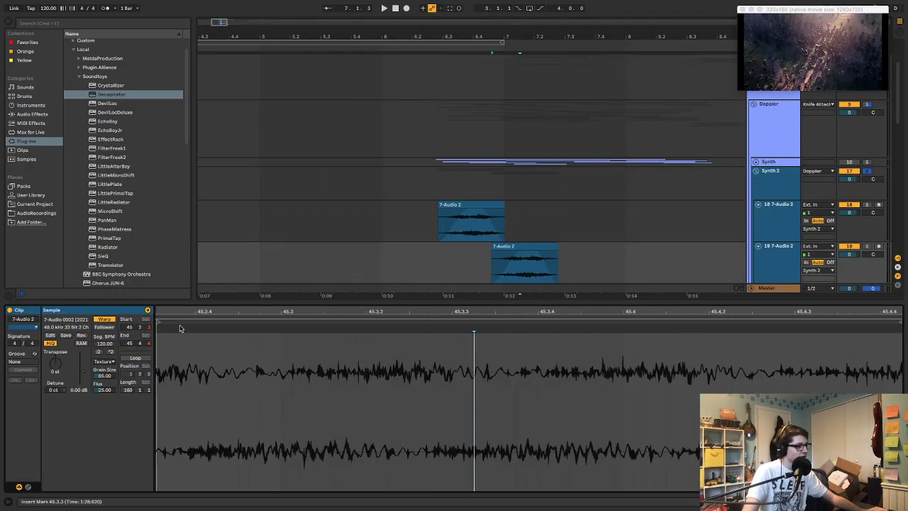
left_click_drag(189, 317, 417, 320)
left_click(478, 206, "shift")
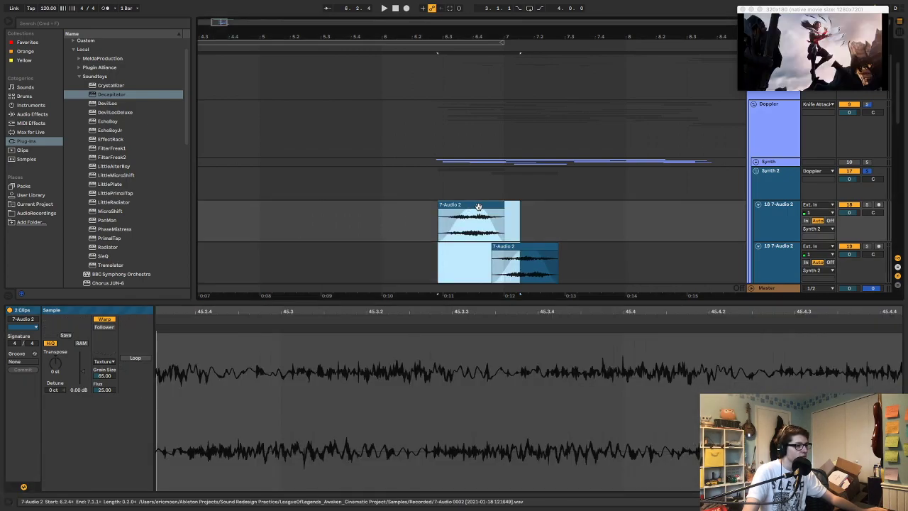
left_click(499, 246, "shift")
left_click(113, 320)
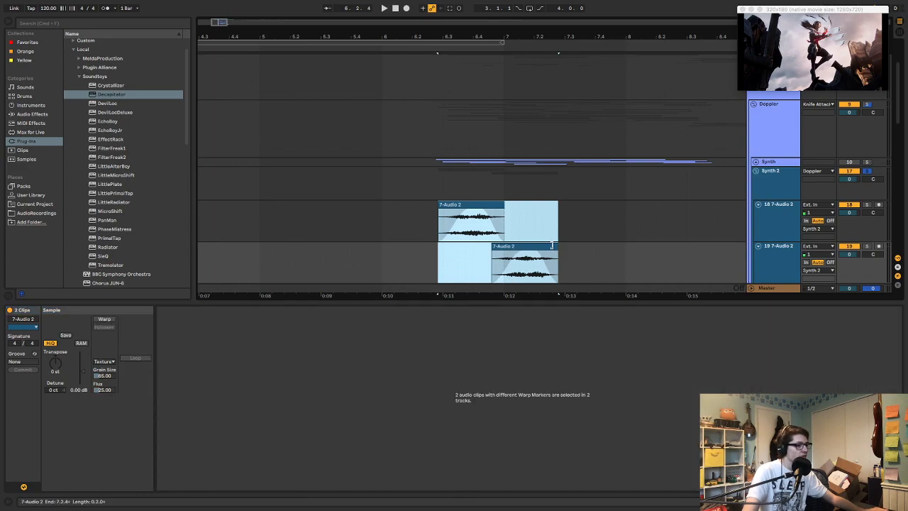
Shift the second 7-Audio 2 clip's sample region to start at 1:33:339 and play it
left_click(550, 246)
left_click_drag(533, 369, 533, 333)
key("space")
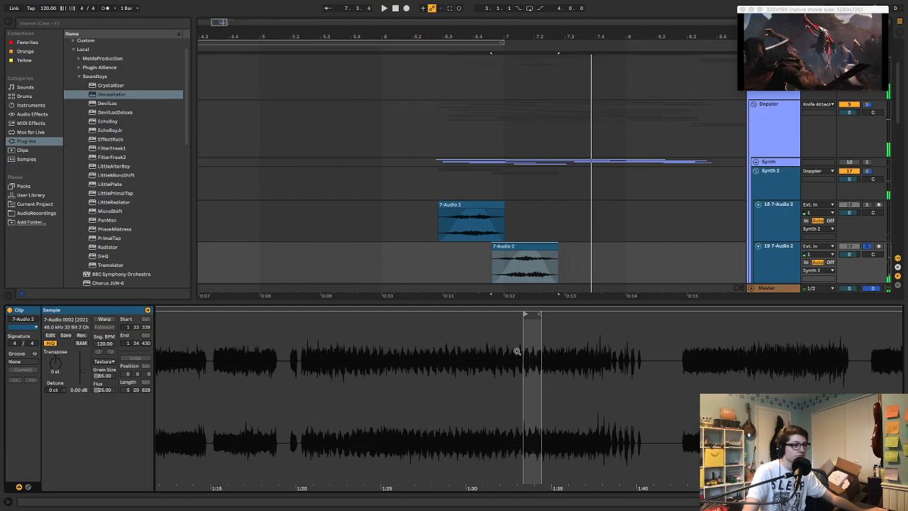
Extend the end of the second 7-Audio 2 clip to about 7.3.2 and play the arrangement from 6.4.1
left_click(433, 184)
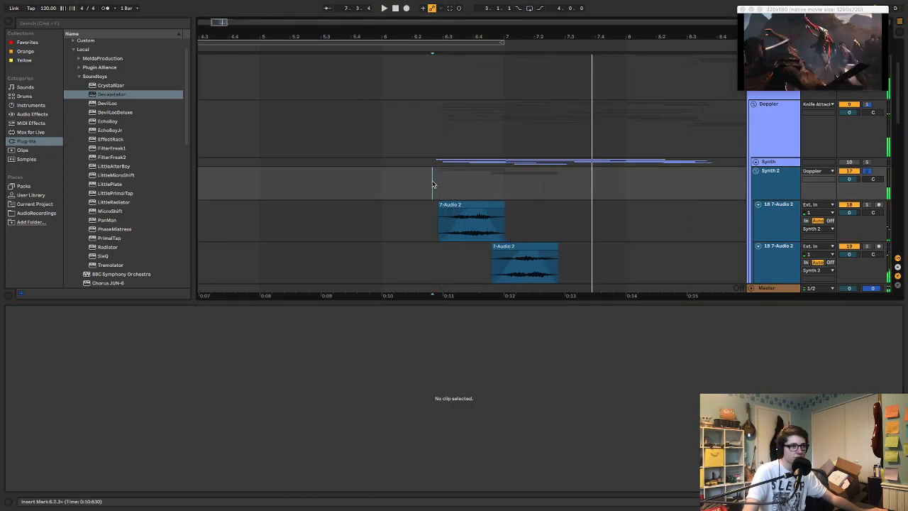
left_click(492, 228)
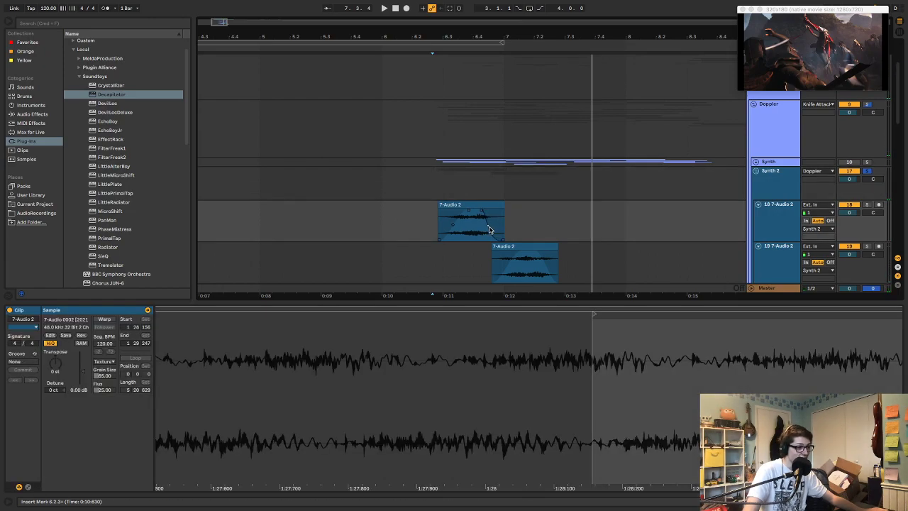
left_click(416, 256)
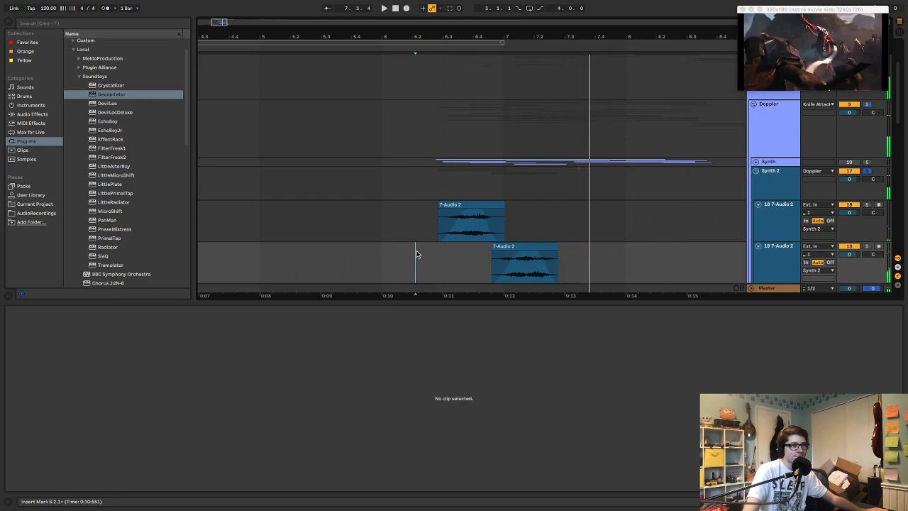
left_click_drag(557, 247, 574, 247)
key("space")
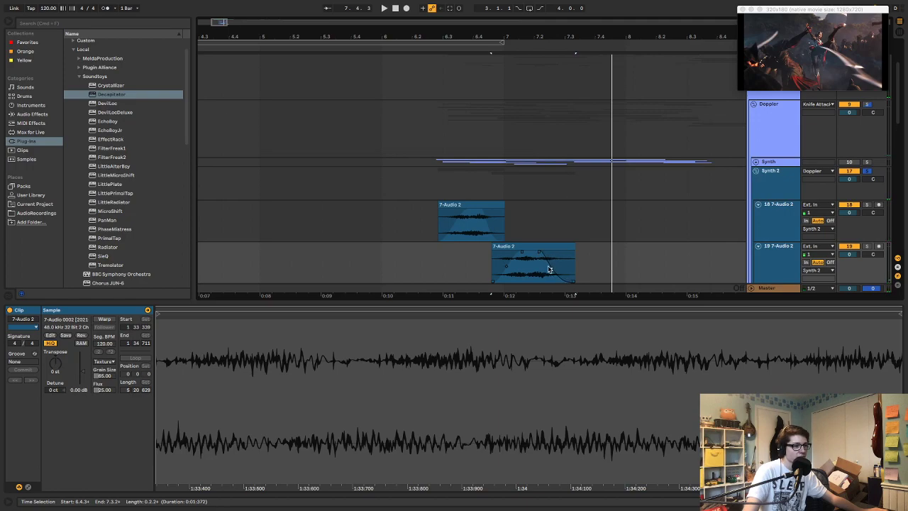
left_click(473, 265)
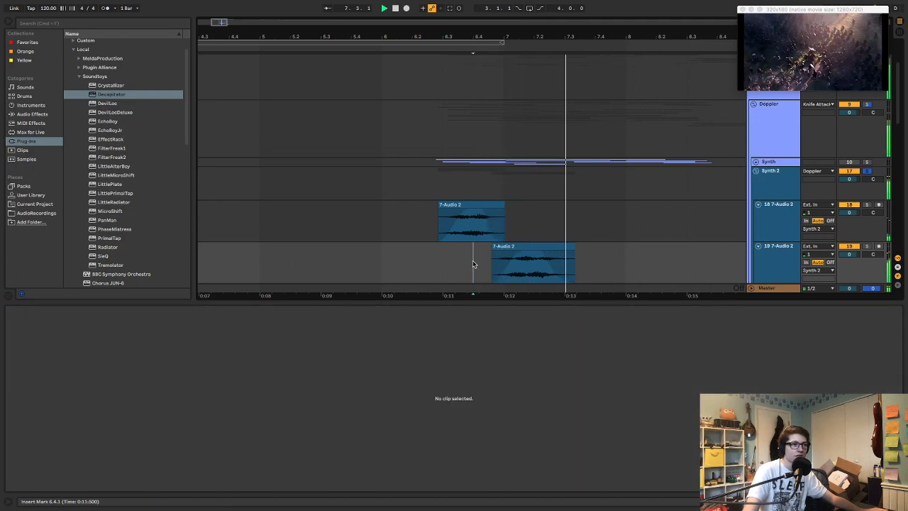
Insert a third audio track in the Synth 2 group and paste a copy of the second clip there at 7.2.4
scroll(661, 218, "down", 3)
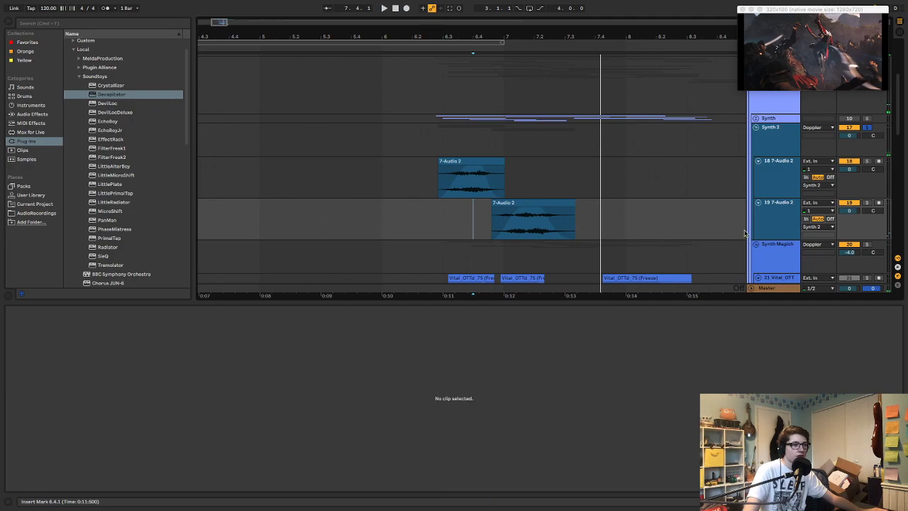
left_click(760, 223)
key("super+t")
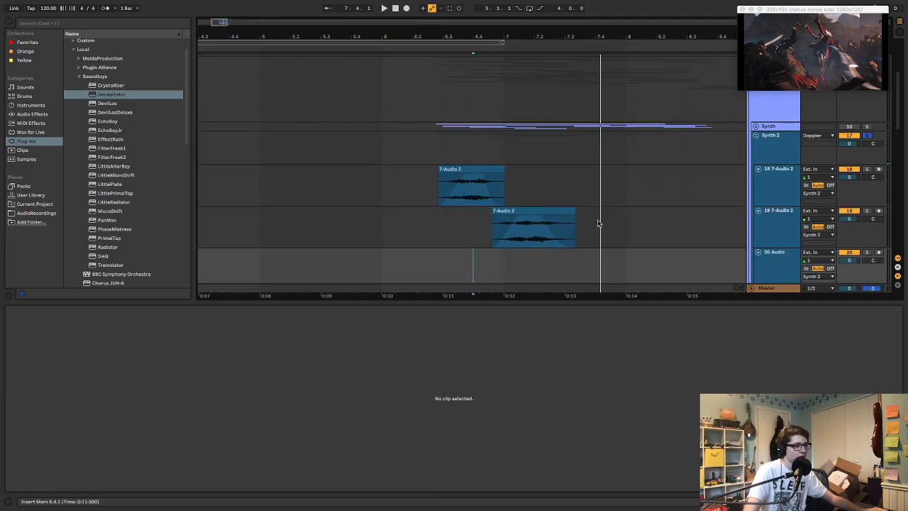
left_click(565, 210)
key("super+c")
left_click(558, 270)
key("super+v")
left_click(569, 253)
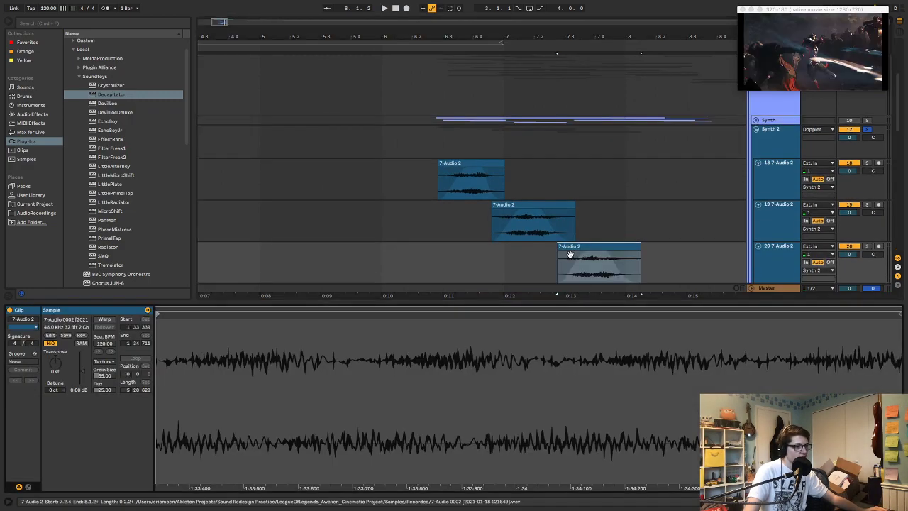
Shift the third clip's sample region to around 1:20, trim the clip's start to 7.3.3 and play it
scroll(524, 344, "down", 10)
left_click_drag(520, 314, 419, 315)
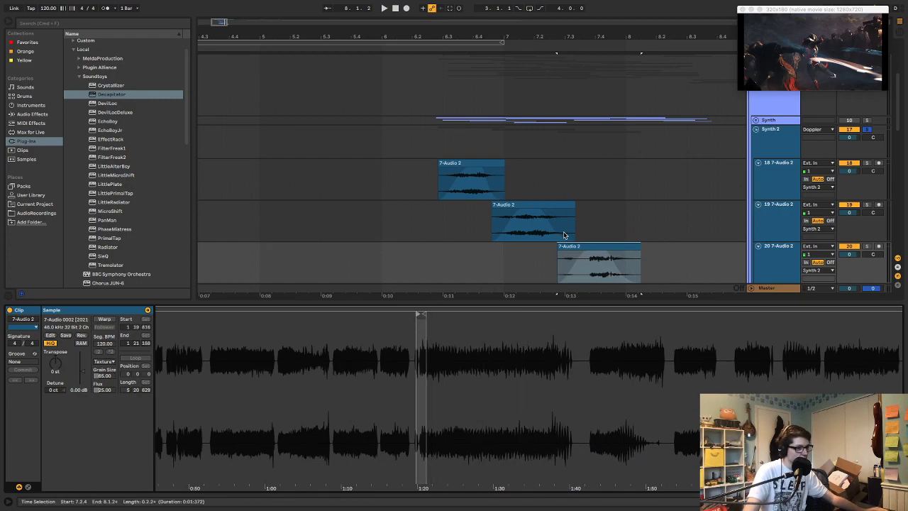
left_click_drag(559, 248, 582, 249)
key("space")
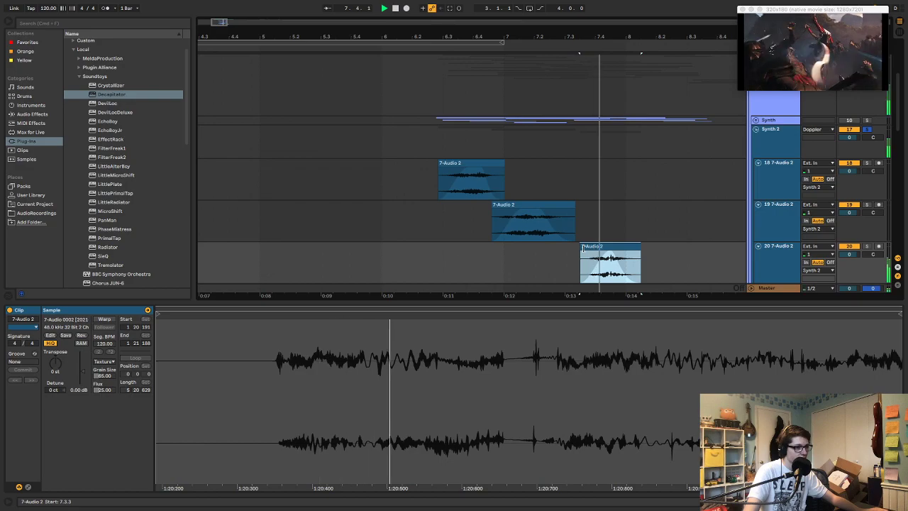
Move the third clip's sample region to start at 3:59:441 and play the clip
key("space")
key("super+j")
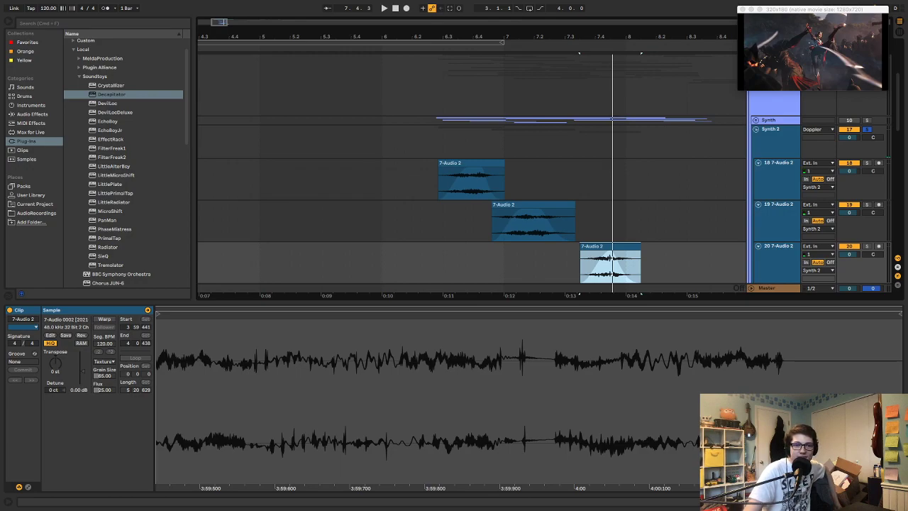
key("super+alt+v")
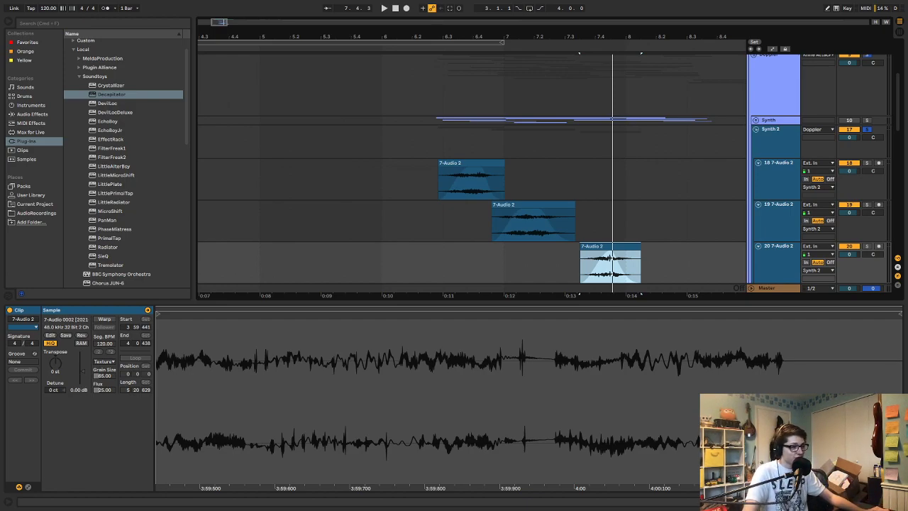
key("space")
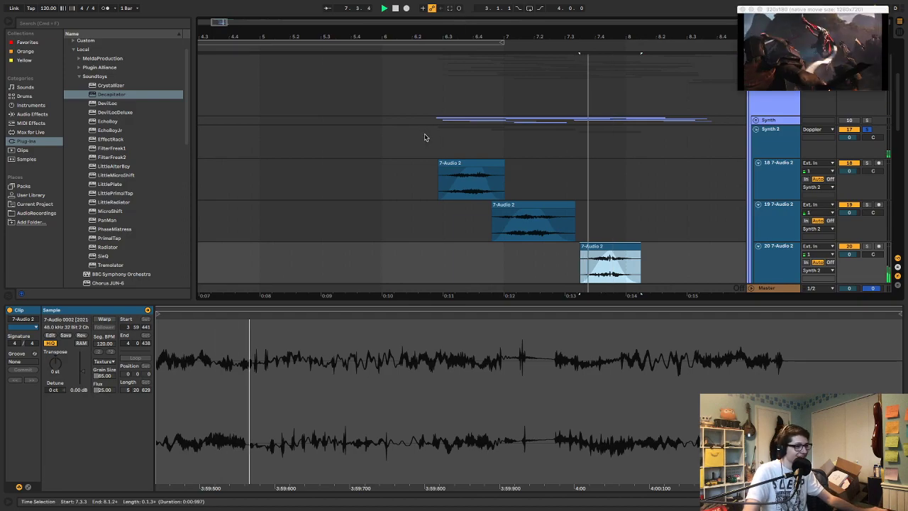
key("space")
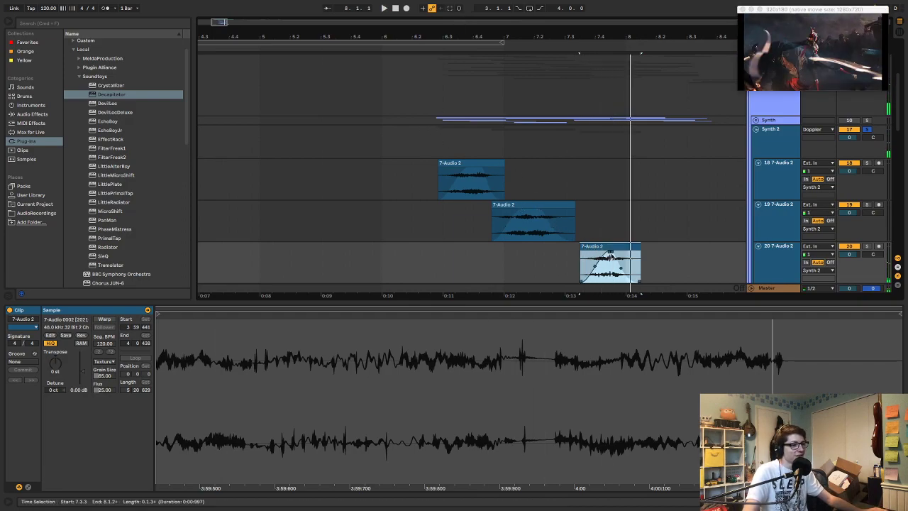
Shorten the third clip and move it earlier to span about 7.2.3 to 7.3.3, playing the arrangement from 6.2.3
left_click_drag(640, 248, 578, 254)
left_click(430, 146)
key("space")
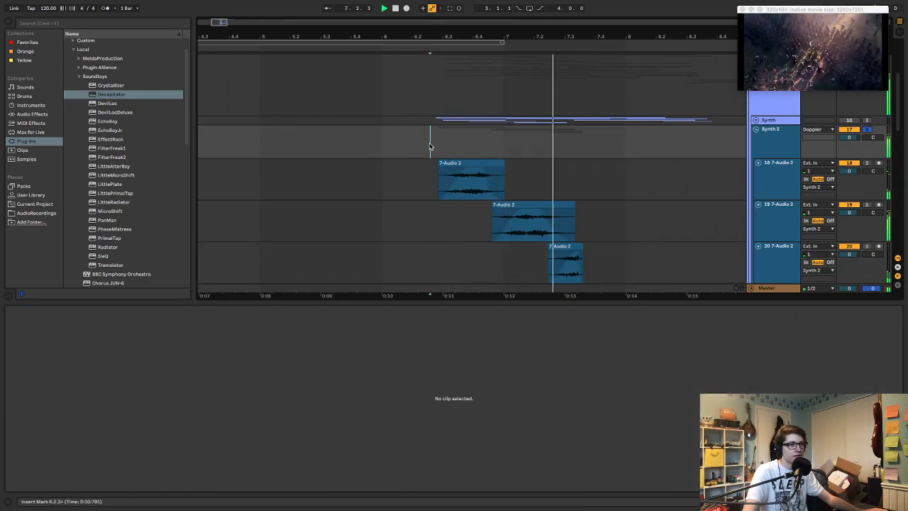
key("space")
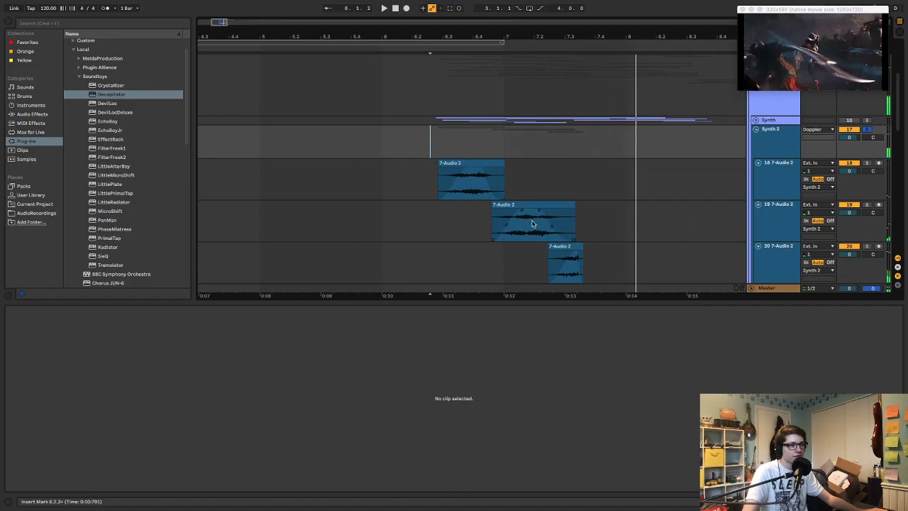
left_click(582, 254)
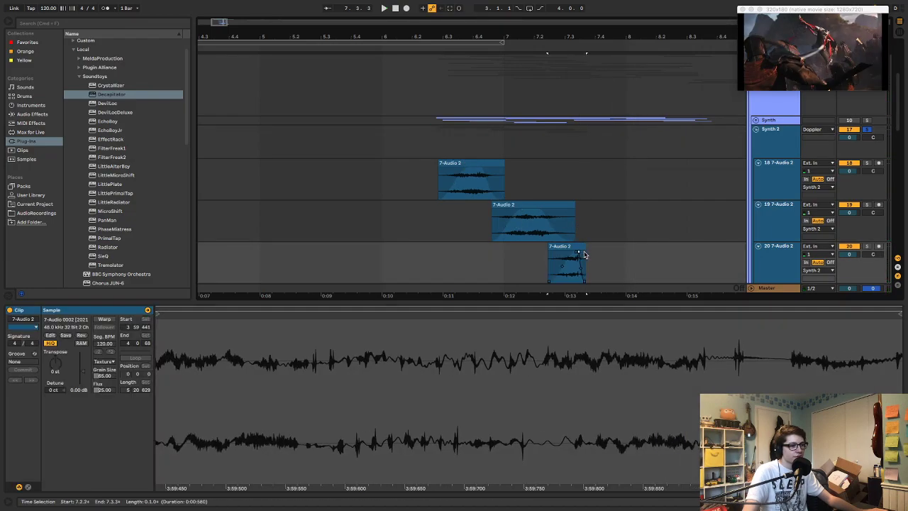
Insert a fourth audio track in the Synth 2 group and paste the copied 7-Audio 2 clip there at 7.3.2
left_click(768, 264)
key("super+t")
scroll(559, 147, "right", 4)
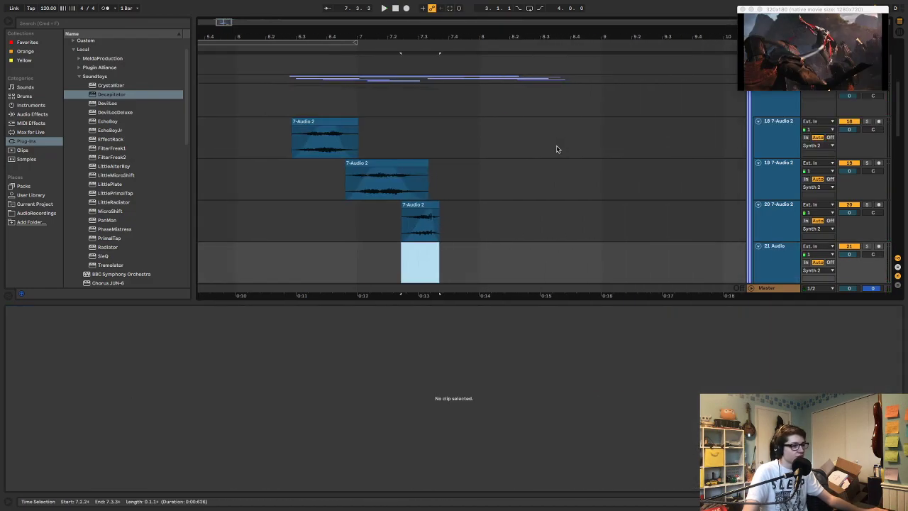
left_click(404, 171)
left_click(426, 257)
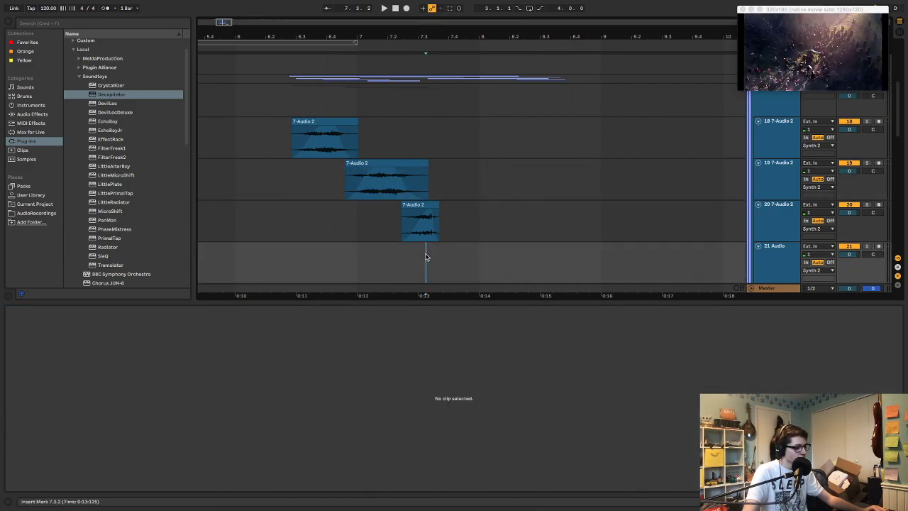
key("super+v")
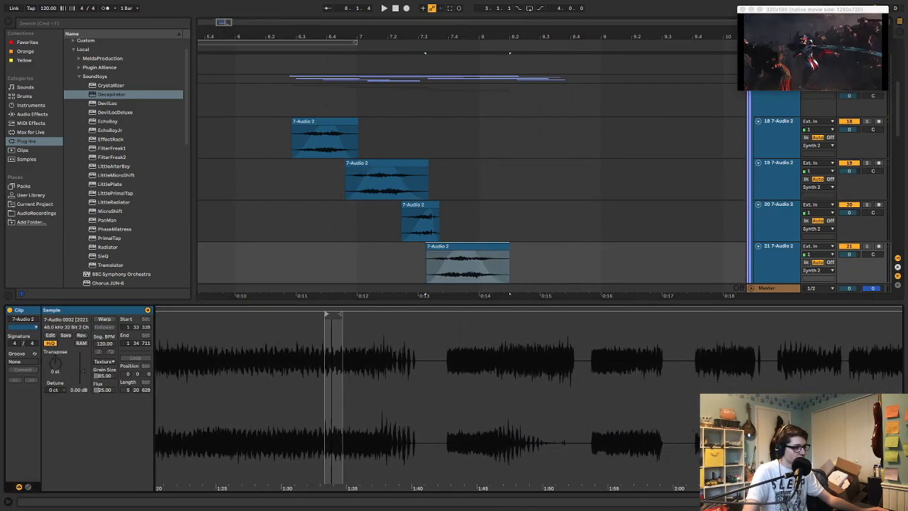
Shift the fourth clip's sample region to around 2:21, transpose it to -7 st and play it
left_click_drag(259, 316, 787, 326)
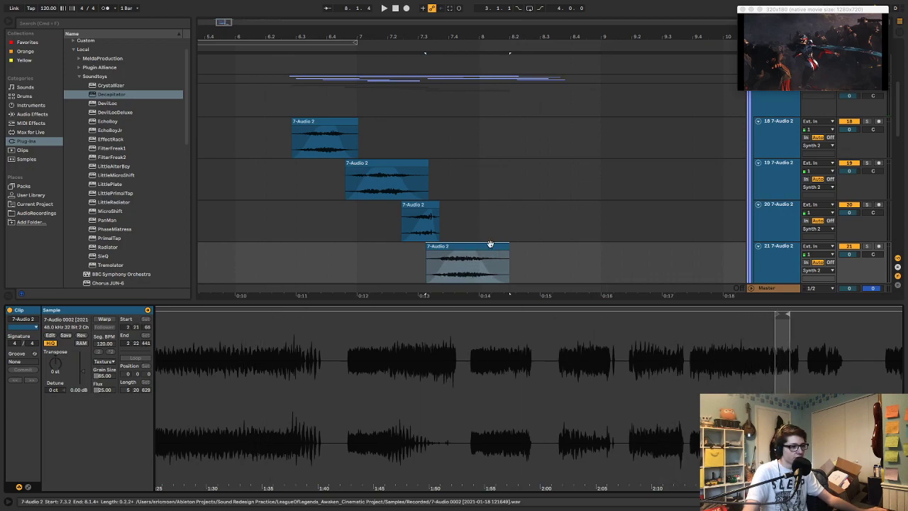
key("space")
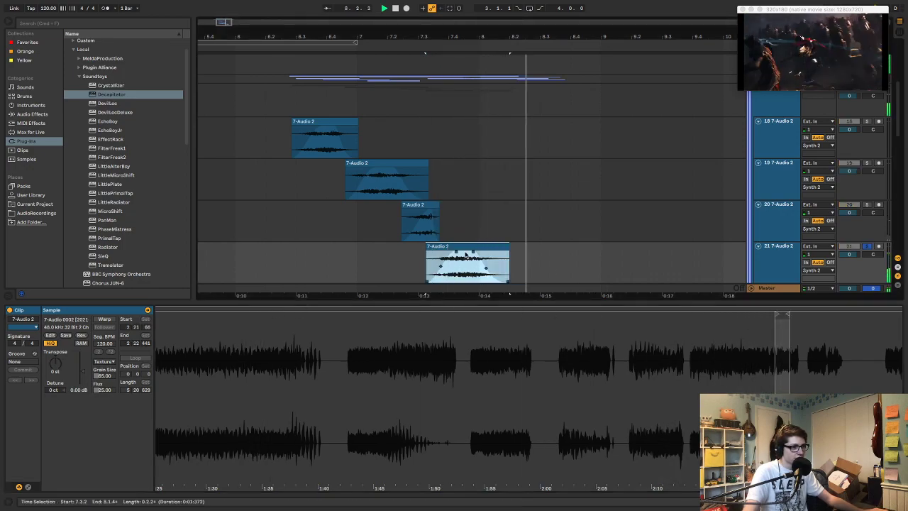
key("space")
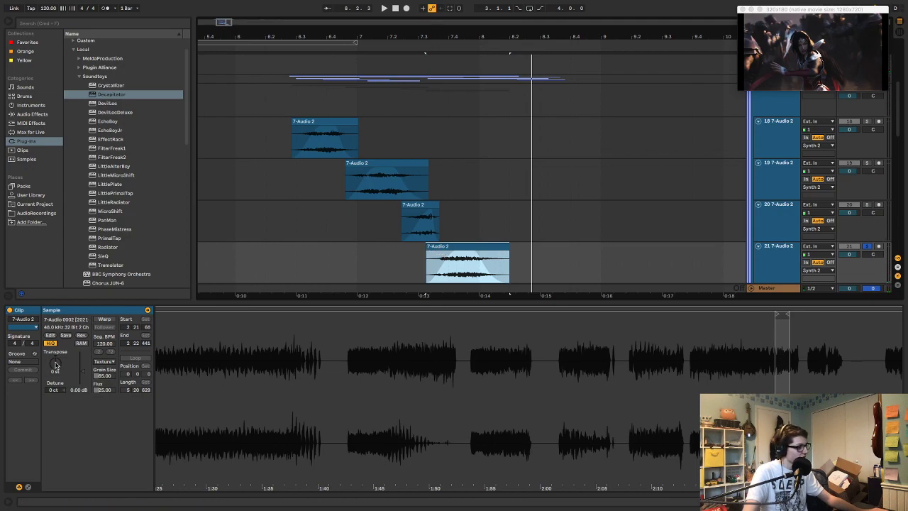
left_click_drag(57, 364, 57, 383)
key("space")
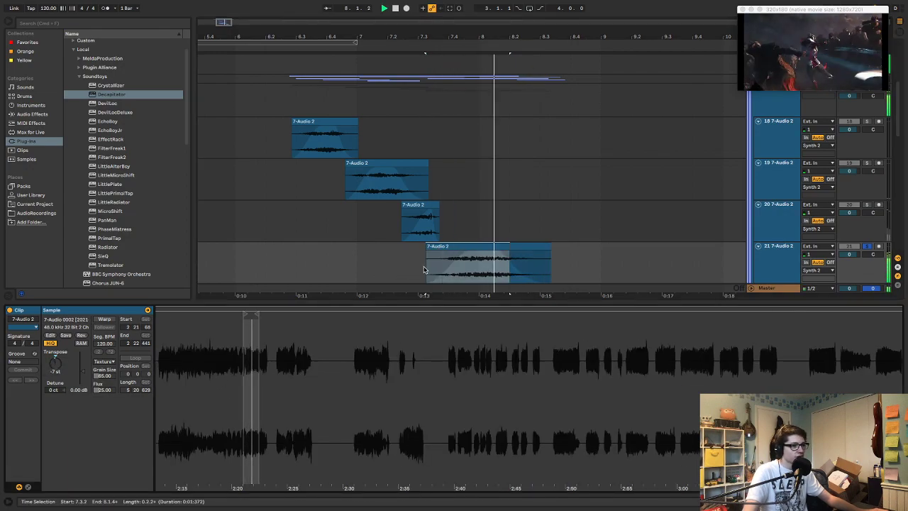
key("space")
Move the fourth clip's sample region to start at 2:18:269 and play the clip
left_click(462, 246)
mouse_move(466, 336)
left_mouse_down()
mouse_move(489, 323)
mouse_move(469, 330)
left_mouse_up()
left_click_drag(400, 315, 300, 339)
key("space")
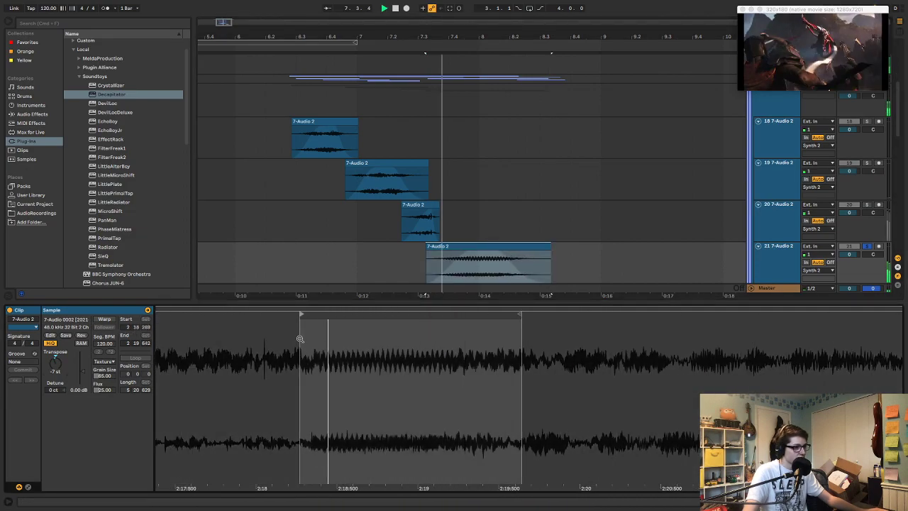
key("space")
left_click(496, 253)
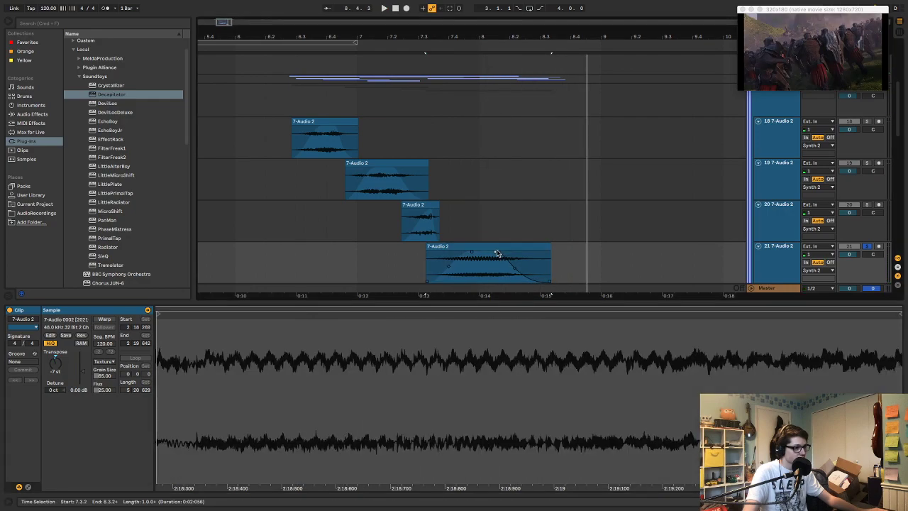
Insert a fifth audio track in the Synth 2 group and copy the fourth clip onto it at 8.1.2
scroll(638, 227, "down", 3)
left_click(788, 194)
key("ctrl+t")
left_click(488, 211)
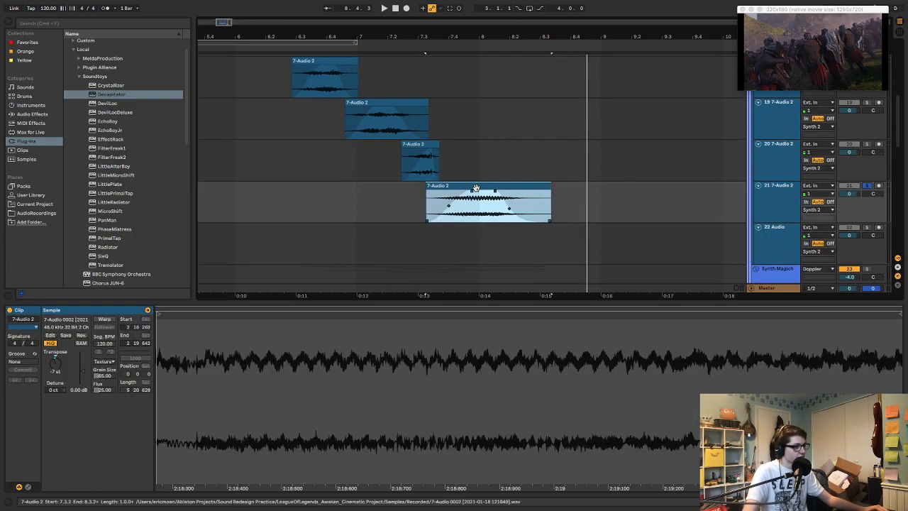
left_click_drag(488, 210, 501, 227)
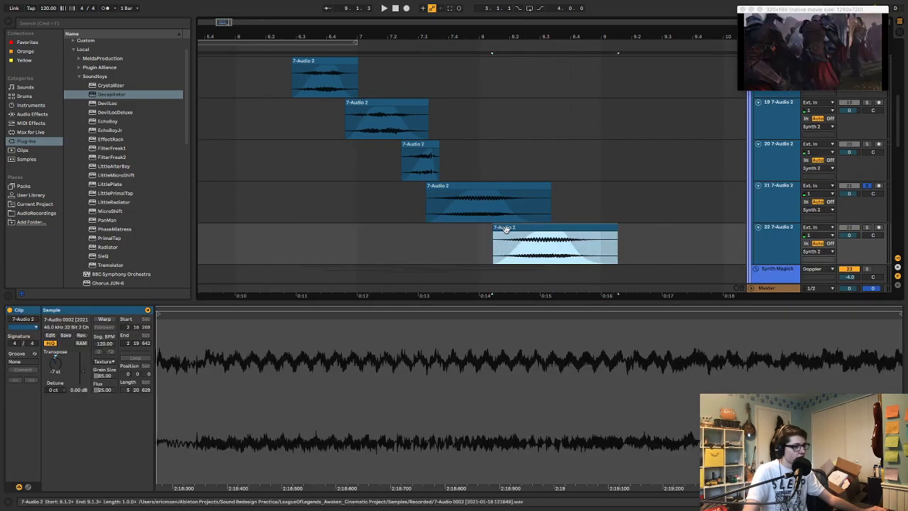
Reset the fifth clip's transposition to 0 st and move its sample region to start at 2:14:371
scroll(494, 365, "down", 10)
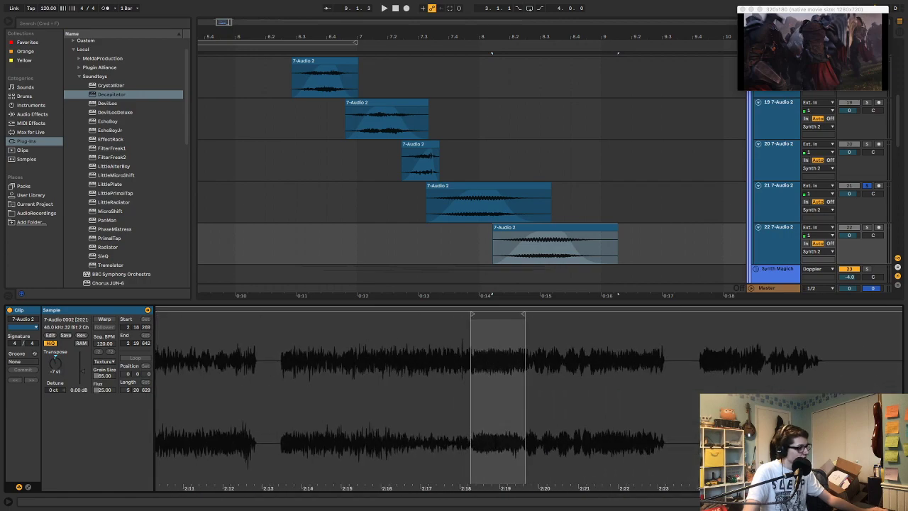
double_click(56, 364)
scroll(468, 345, "down", 5)
left_click_drag(468, 317, 394, 318)
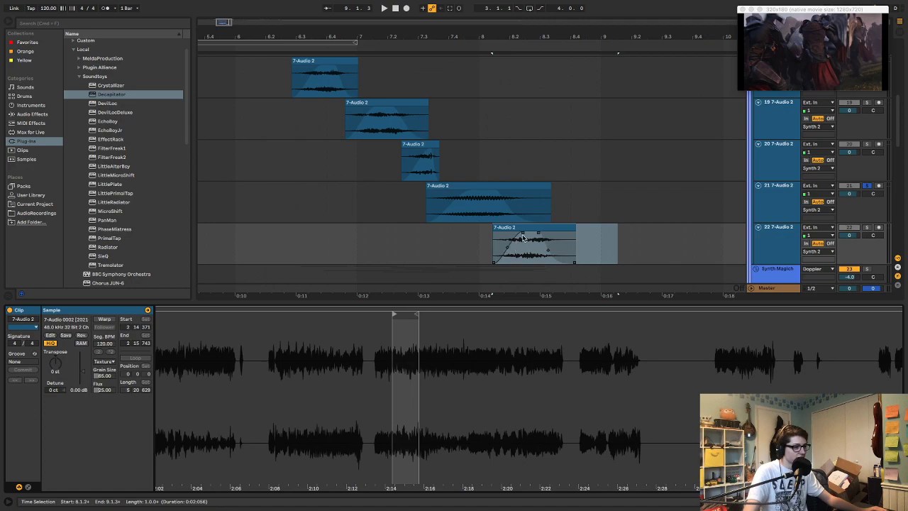
Trim both ends of the fifth clip so it spans about 8.2.1 to 8.3.2
mouse_move(539, 233)
left_mouse_down()
mouse_move(575, 237)
mouse_move(550, 237)
left_mouse_up()
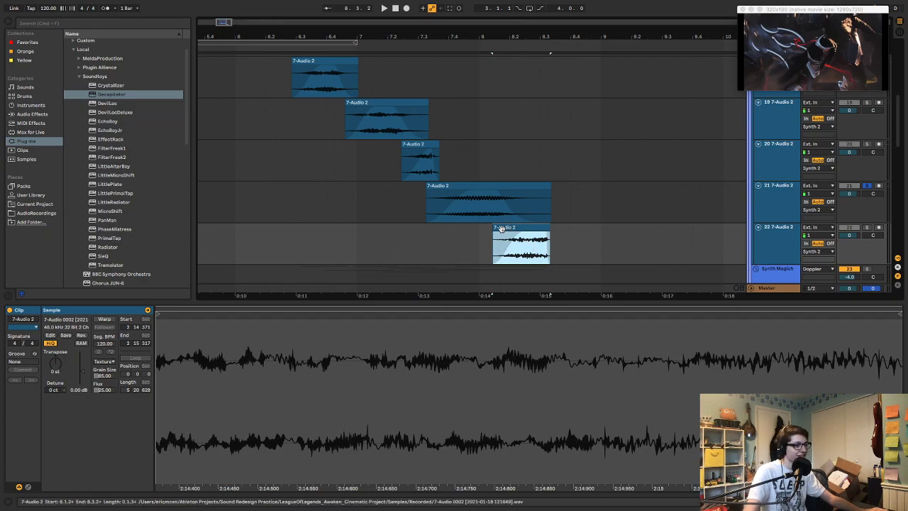
left_click_drag(495, 226, 539, 228)
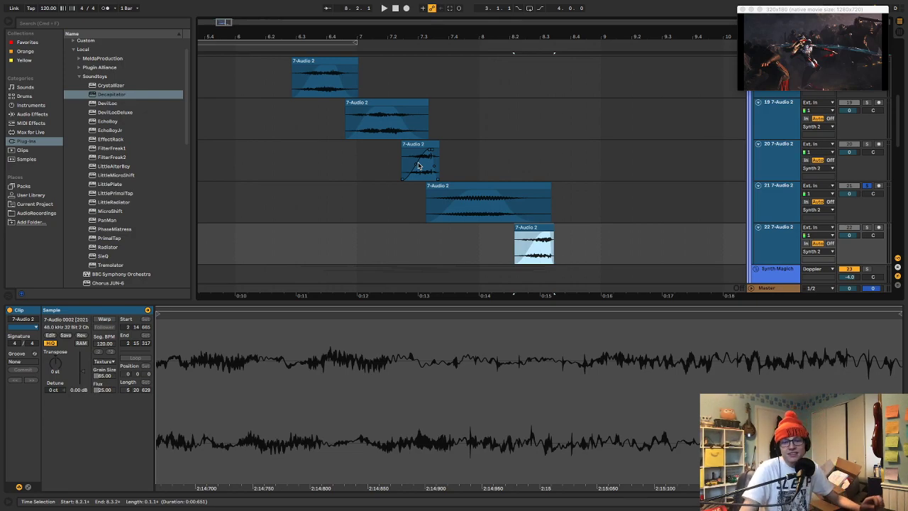
Solo the Synth 2 group instead of the fourth clip's track and play the staggered clips from about 6.2.3
left_click(270, 77)
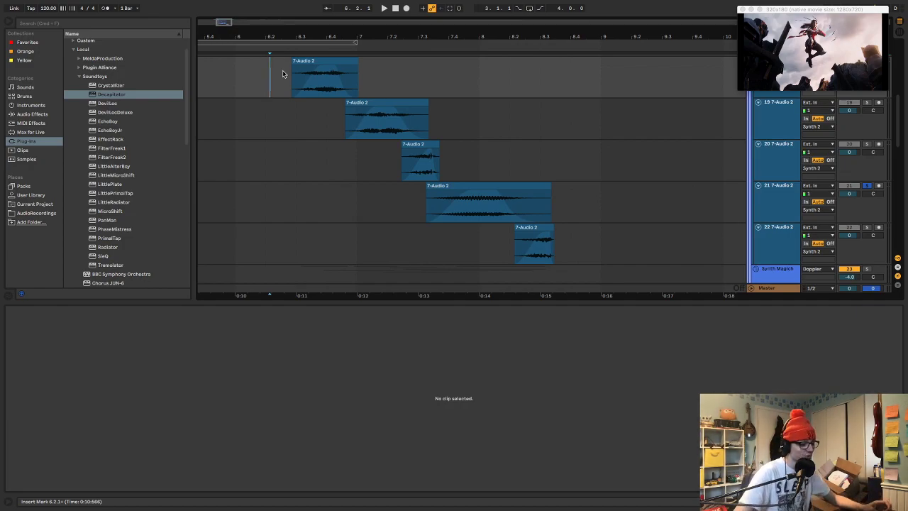
left_click(283, 73)
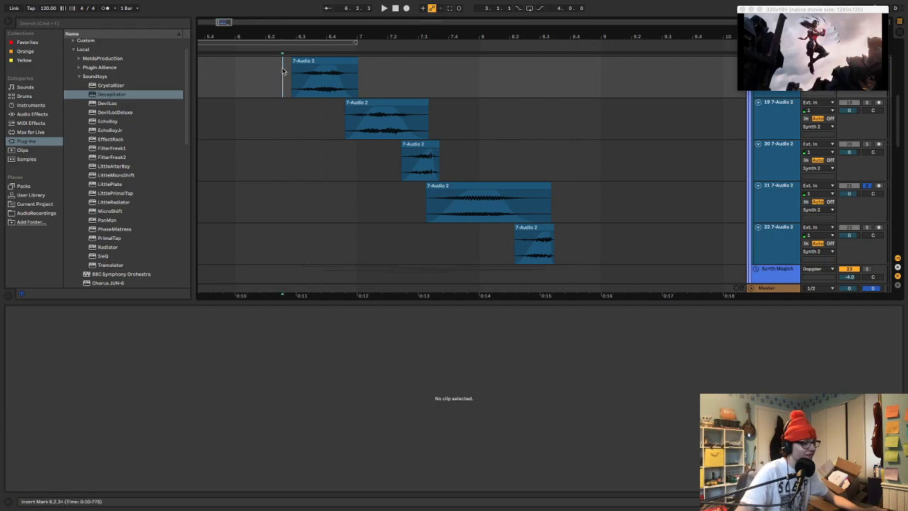
left_click(288, 67)
key("space")
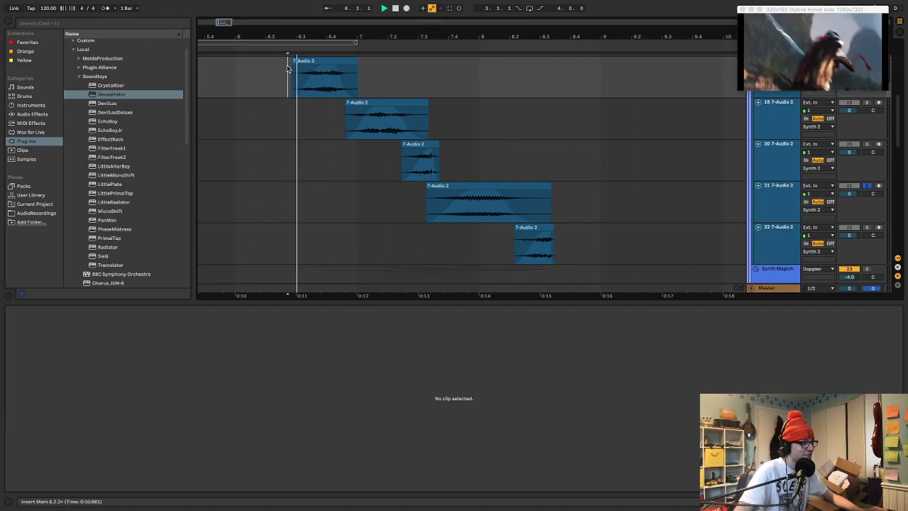
key("space")
scroll(312, 84, "up", 2)
left_click(284, 87)
key("space")
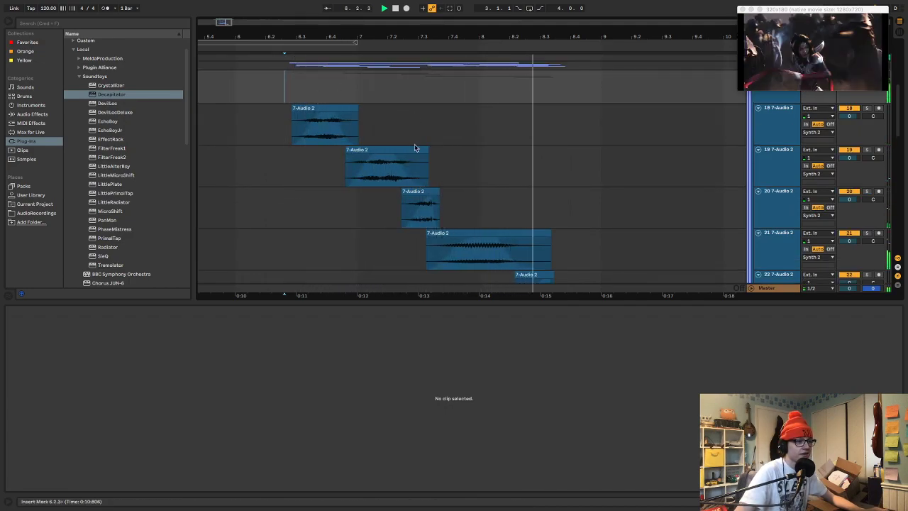
key("space")
Add the Soundtoys FilterFreak1 effect after Decapitator in the Synth 2 group's device chain
scroll(603, 173, "up", 5)
scroll(710, 210, "down", 3)
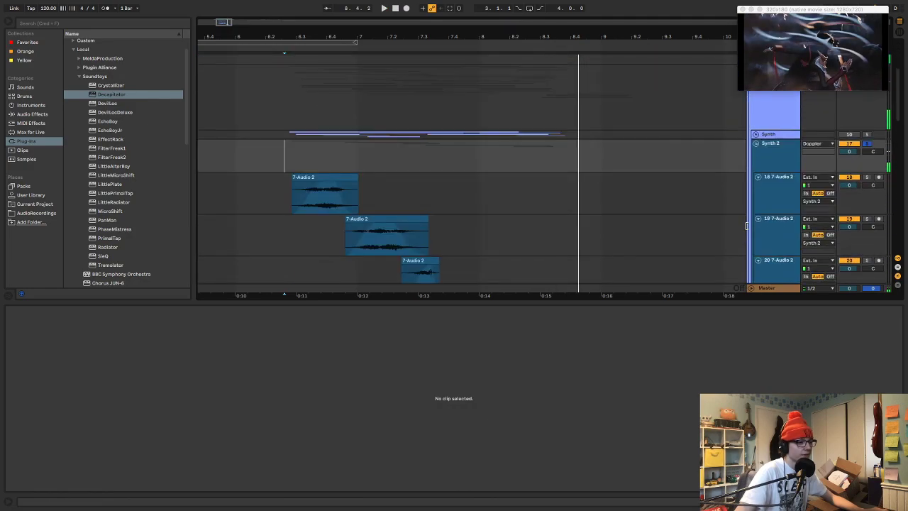
double_click(776, 163)
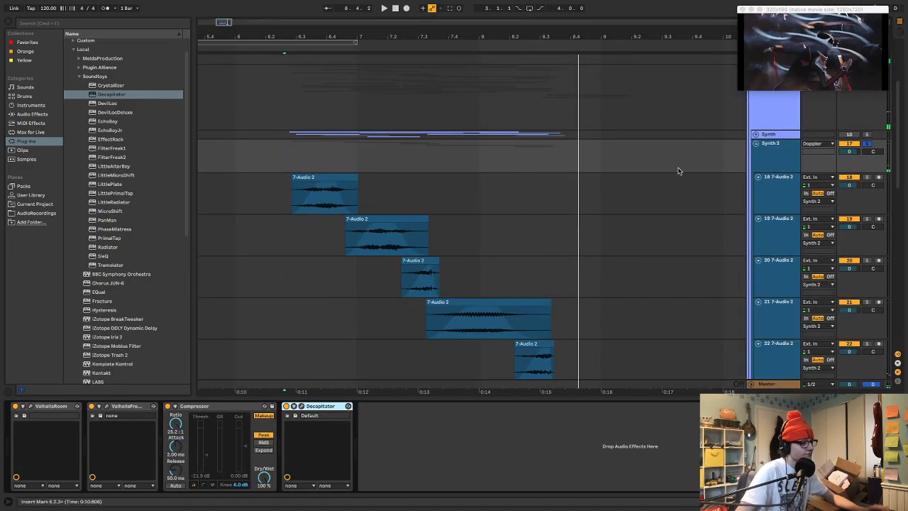
left_click(113, 149)
left_click_drag(115, 151, 386, 454)
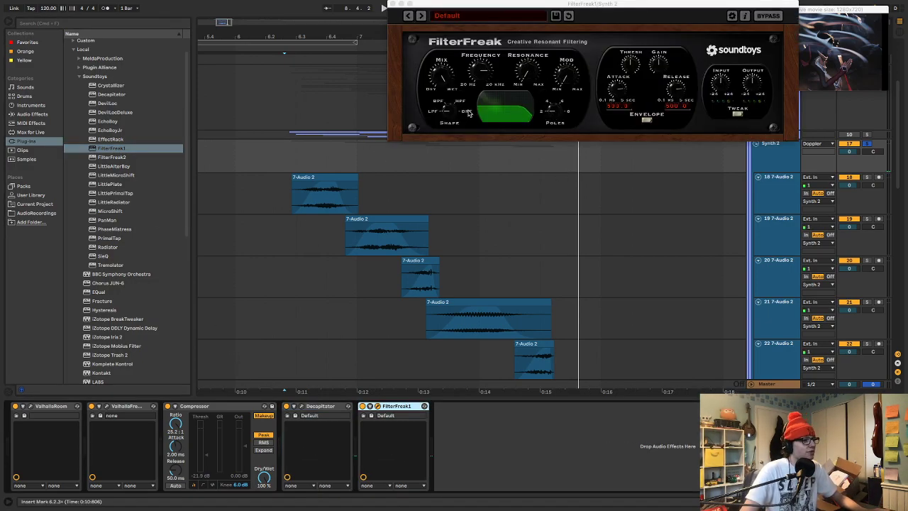
Set FilterFreak's shape to the band-reject filter (BRF) and play the Synth 2 group from about 6.2.3
left_click_drag(450, 111, 482, 2)
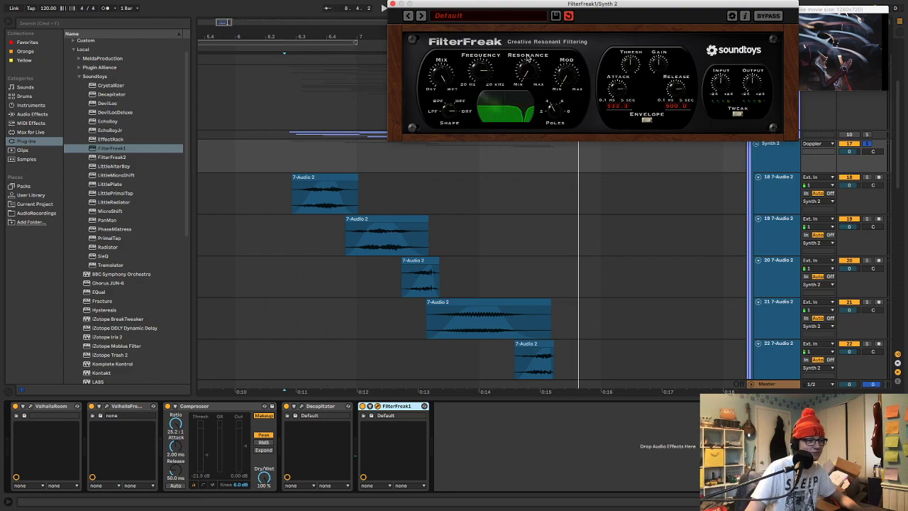
left_click_drag(519, 6, 441, 85)
left_click(282, 153)
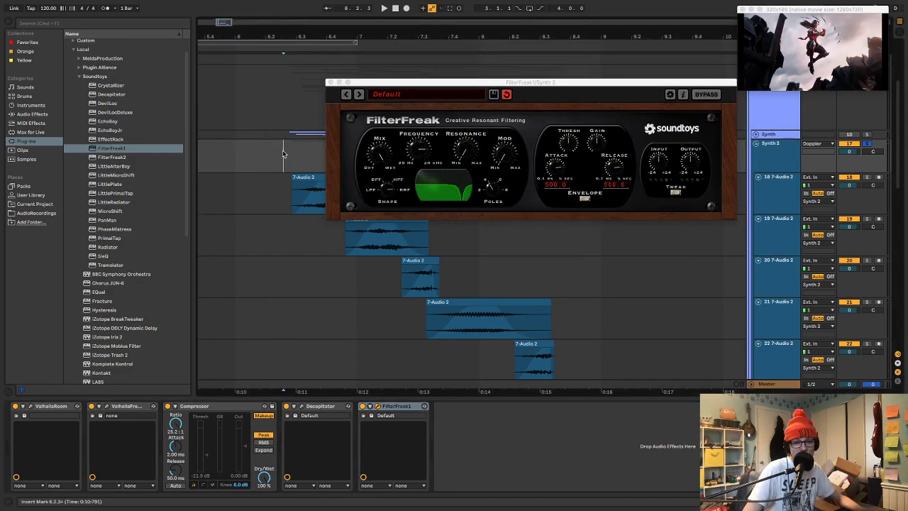
left_click(507, 158)
key("space")
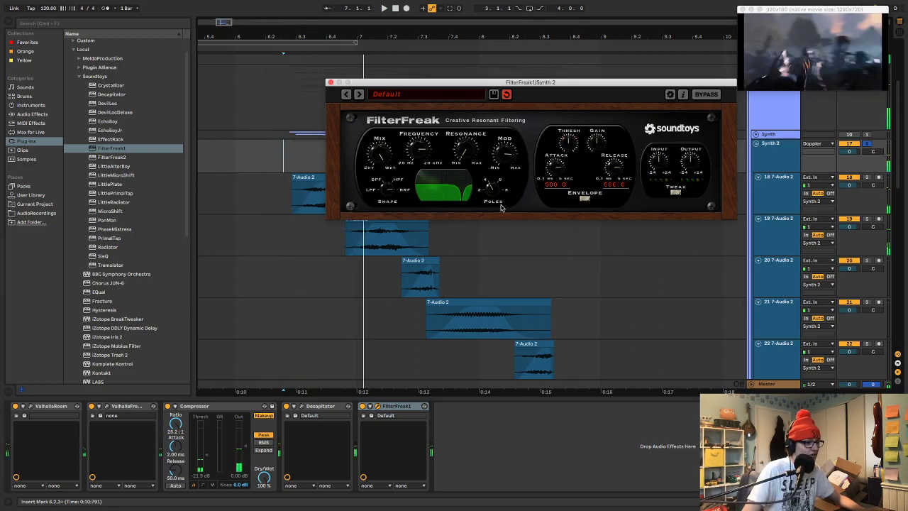
Set FilterFreak's Freq Mod to -7.60, L/R mode to Flipped and analog style to Dirt, and close the plug-in window
left_click(542, 205)
key("space")
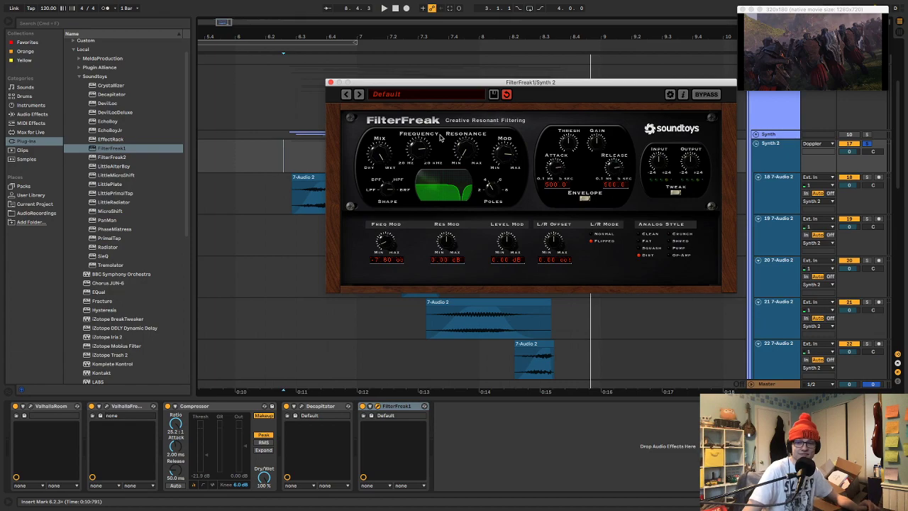
left_click(331, 82)
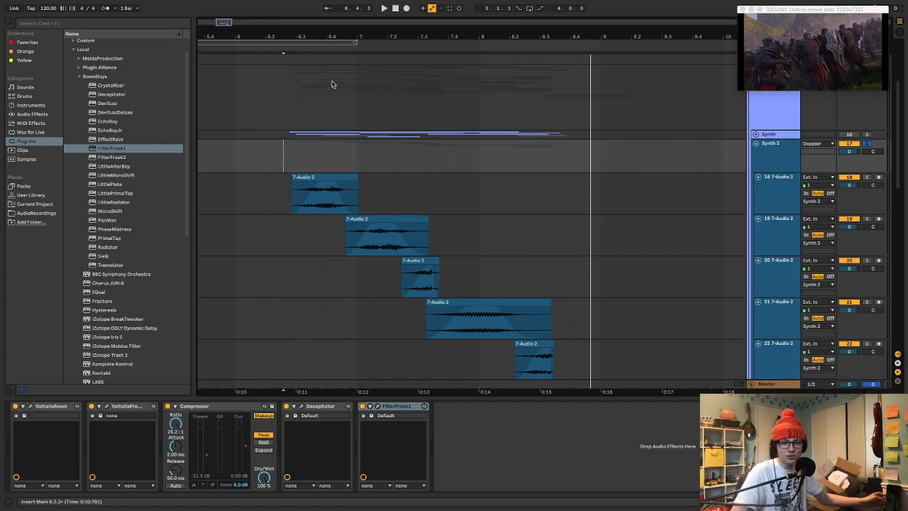
Play the filtered Synth 2 layer from about 6.2.4
left_click(289, 147)
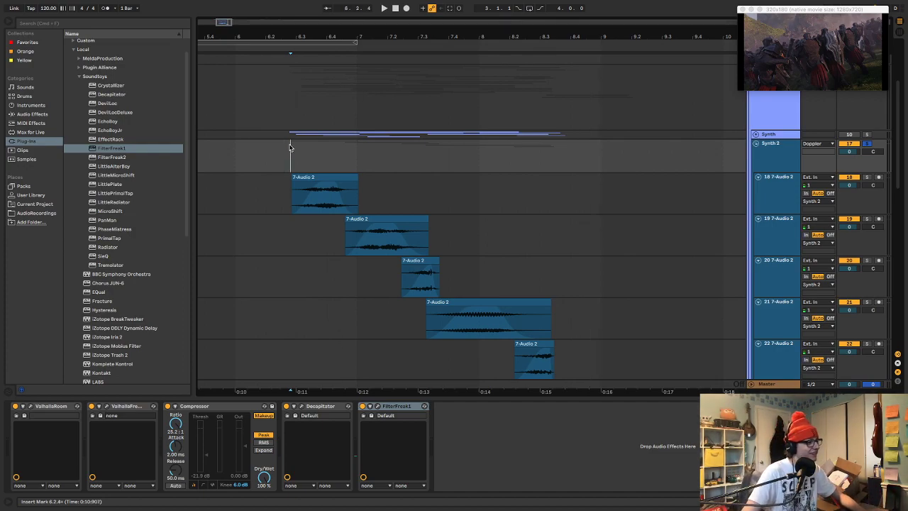
key("space")
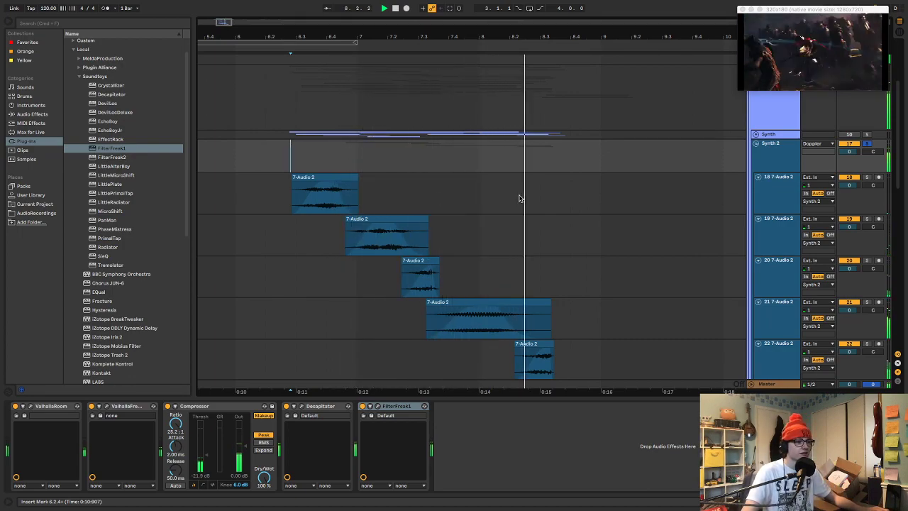
key("space")
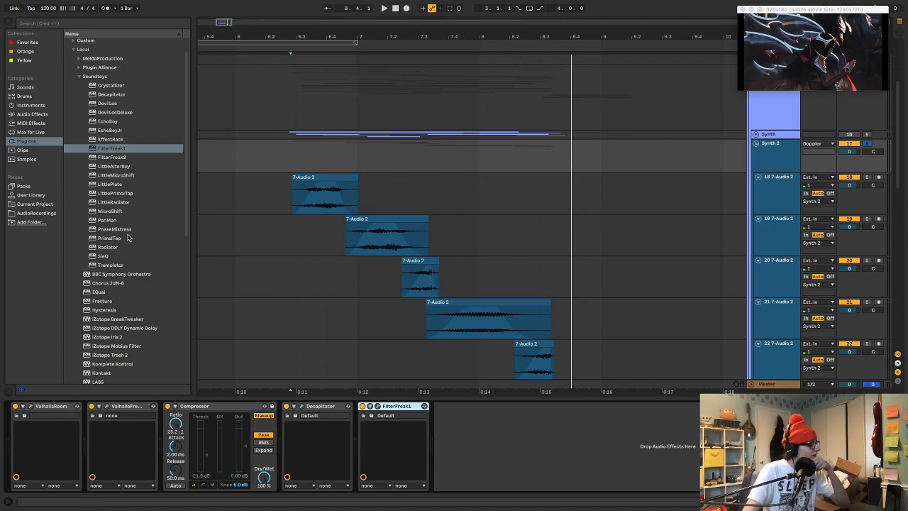
Set the delay of ValhallaFreqEcho on the Synth 2 group to 7.37 ms and close its window
scroll(129, 238, "down", 1)
left_click(108, 406)
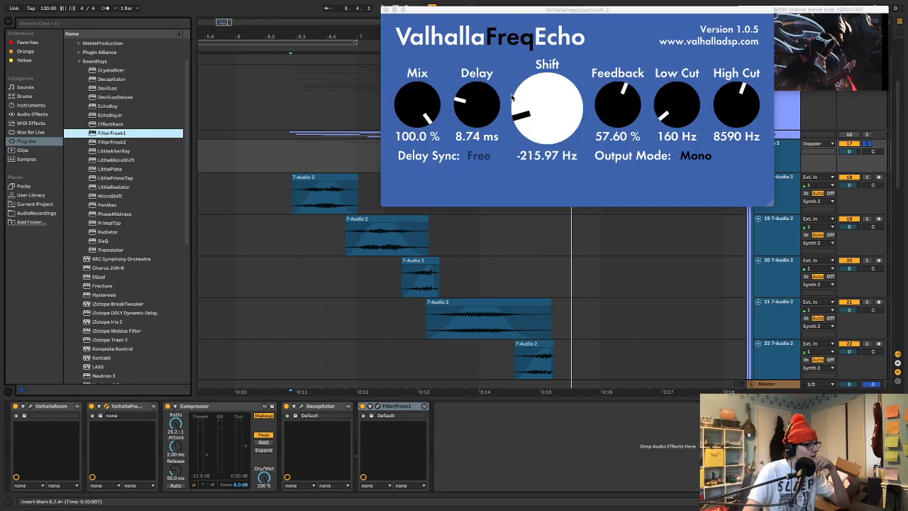
left_click_drag(459, 103, 460, 112)
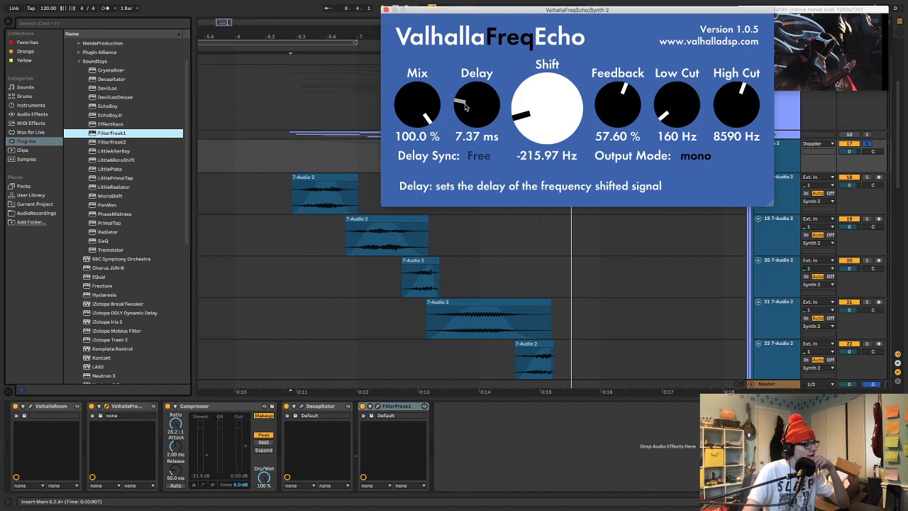
left_click(386, 11)
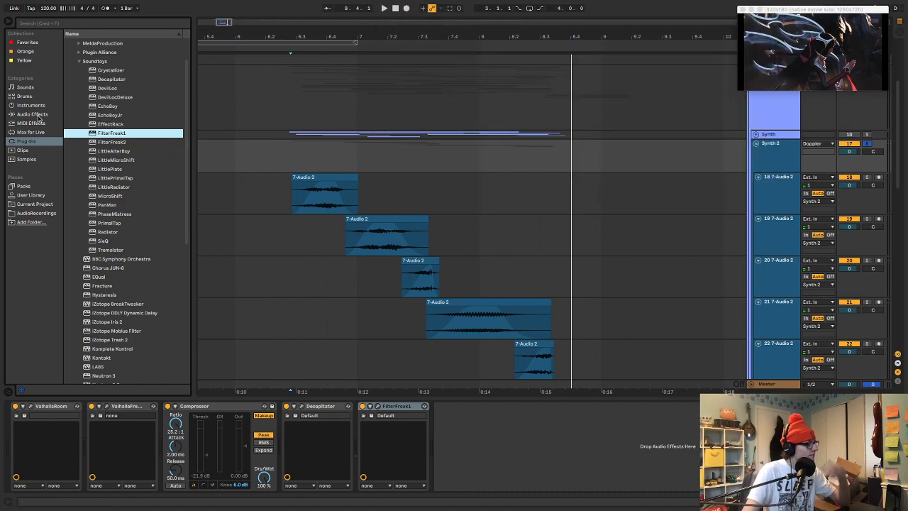
Play the Synth 2 layer with ValhallaRoom bypassed for comparison, and re-enable the reverb
key("space")
left_click(17, 407)
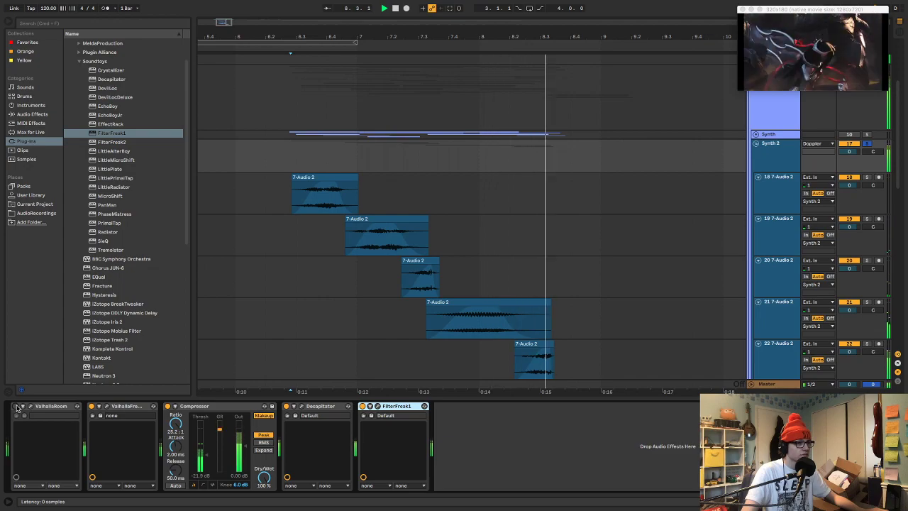
key("space")
left_click(16, 407)
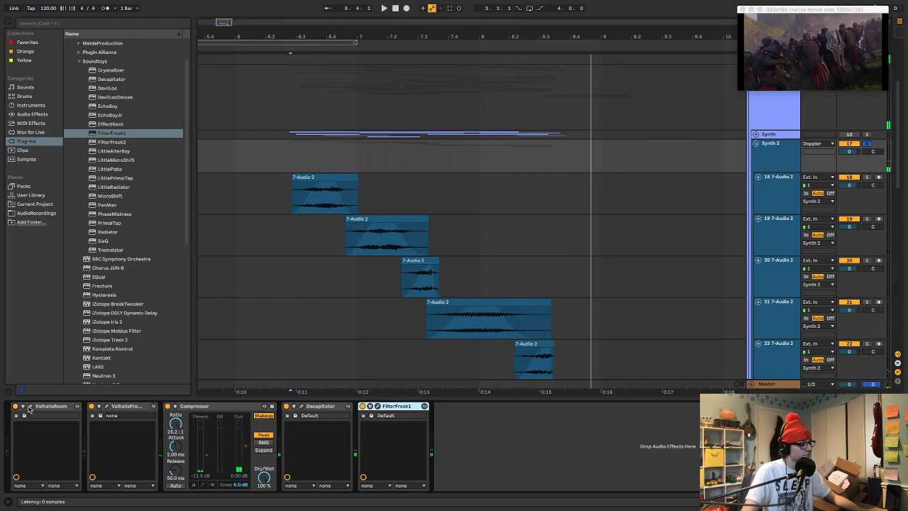
Set ValhallaRoom's mix on the Synth 2 group to 61.1 % while auditioning the layer, and close its window
left_click(31, 405)
left_click_drag(495, 82, 493, 115)
key("space")
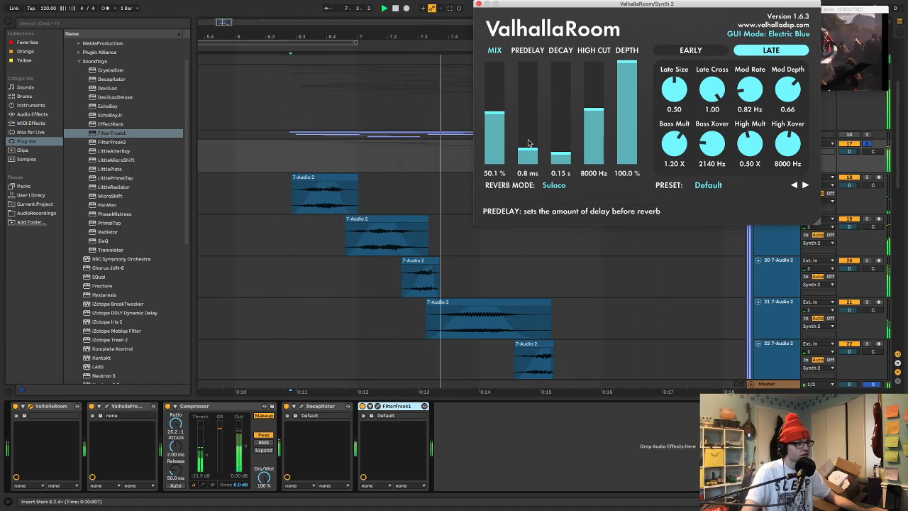
left_click_drag(495, 113, 496, 101)
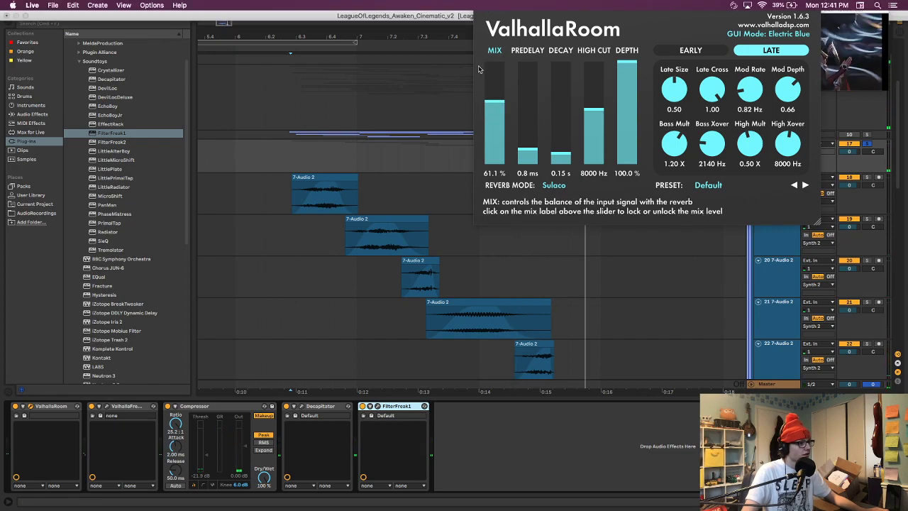
left_click_drag(502, 5, 496, 97)
left_click(479, 94)
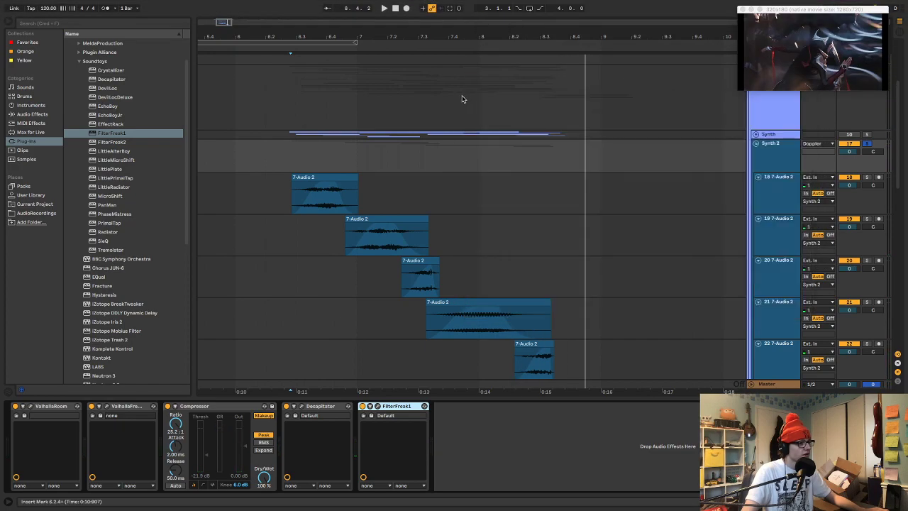
Add a second FilterFreak1 to the Synth 2 group, then lower its cutoff and raise its resonance slightly while playing the layer
left_click(95, 134)
double_click(95, 135)
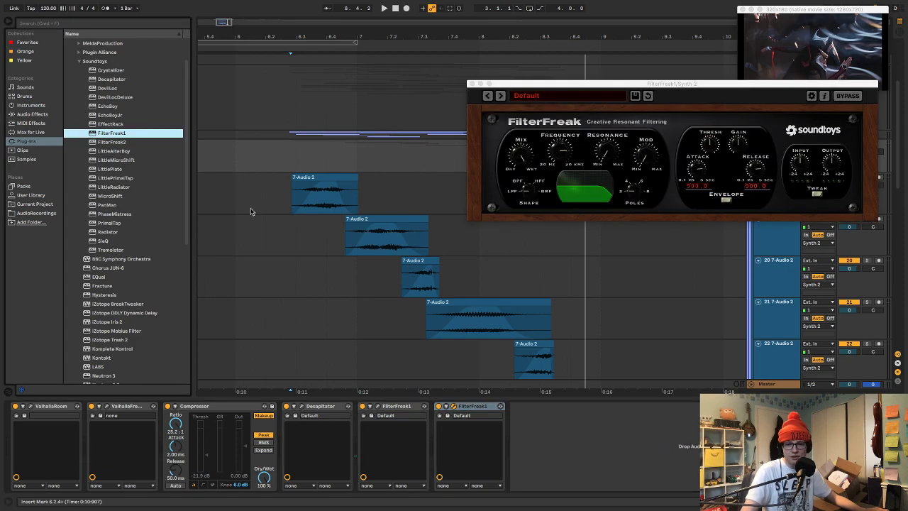
left_click_drag(561, 155, 560, 170)
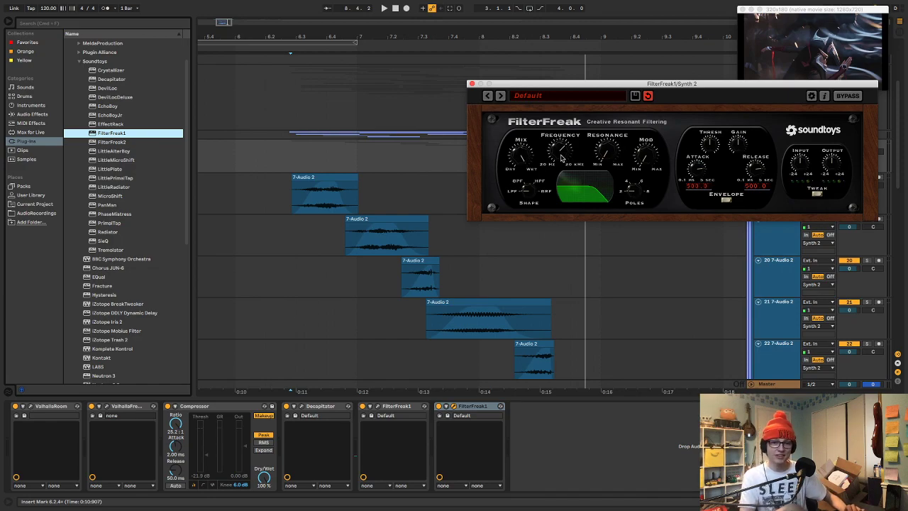
key("space")
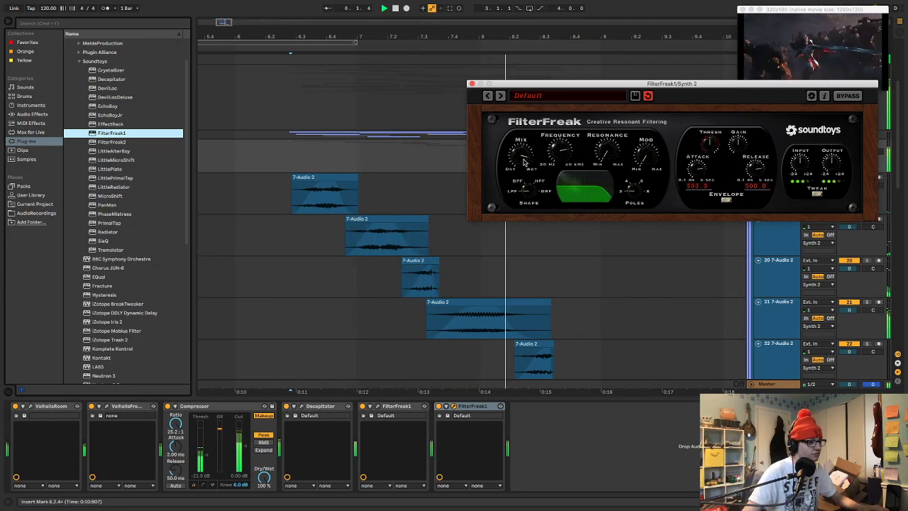
key("space")
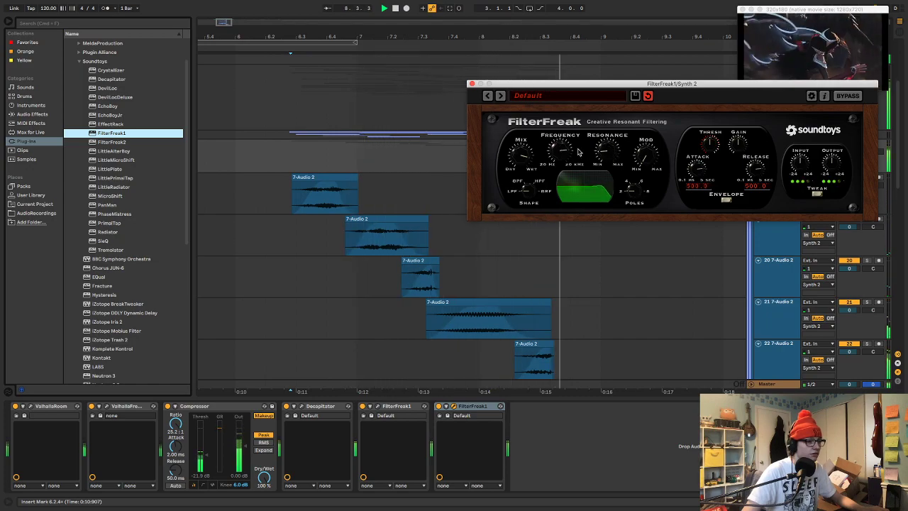
key("space")
key("space")
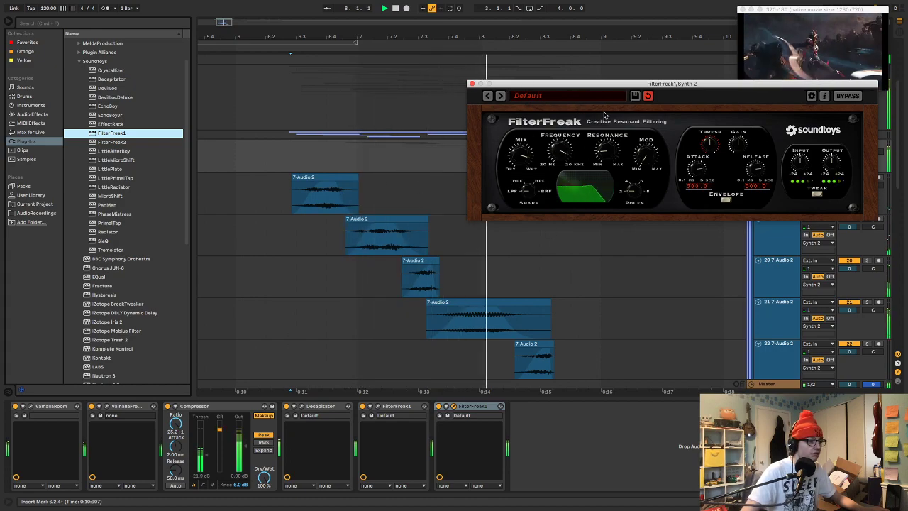
Set the second FilterFreak's cutoff frequency to about 7829 Hz during playback and close its window
left_click_drag(565, 148, 570, 105)
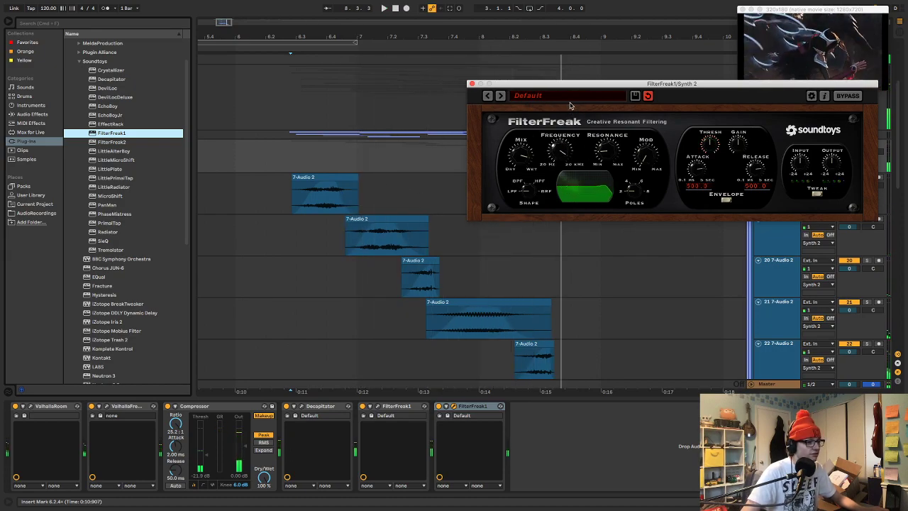
left_click_drag(563, 147, 561, 158)
key("space")
left_click_drag(560, 159, 566, 157)
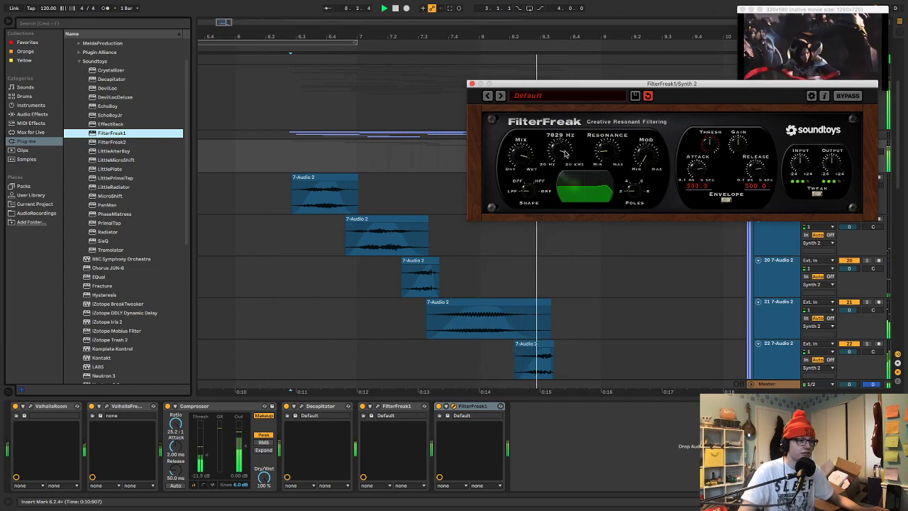
key("space")
left_click(472, 83)
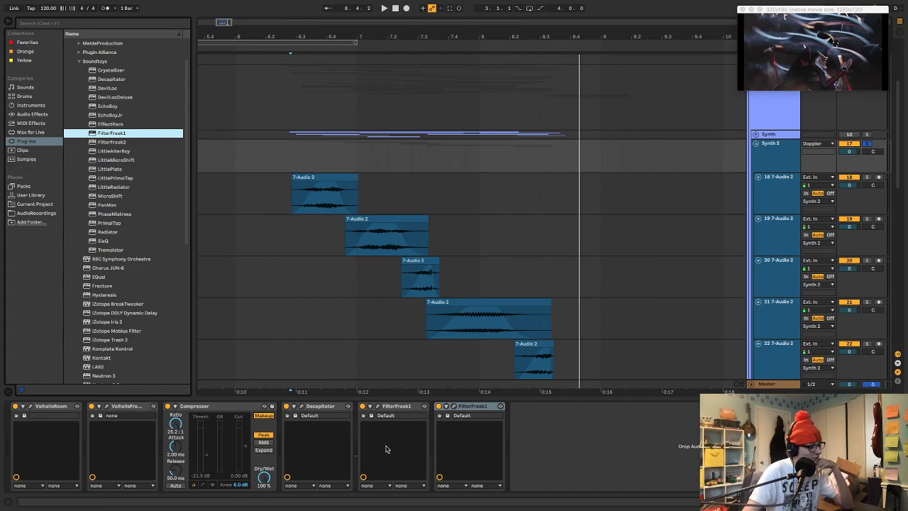
Add Chorus JUN-6 to the end of the Synth 2 effect chain and reduce its mix during playback
left_click(46, 410)
left_click(122, 407)
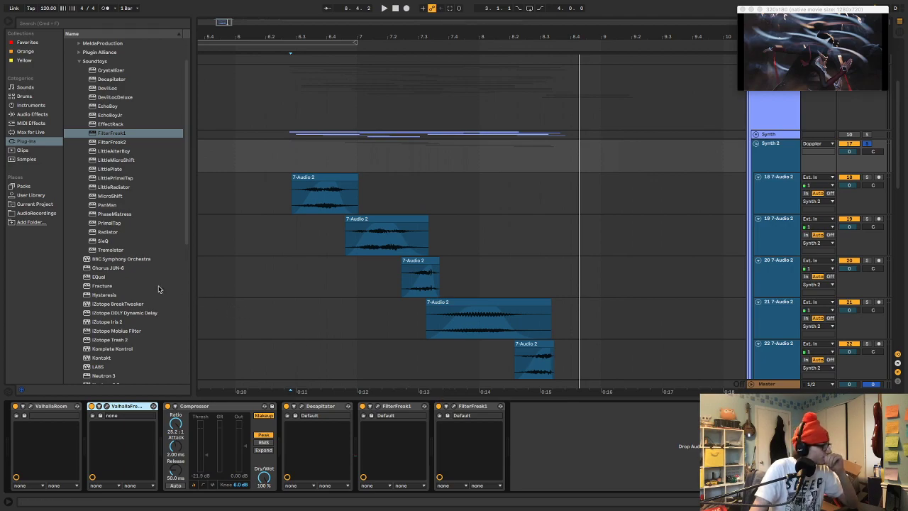
double_click(108, 268)
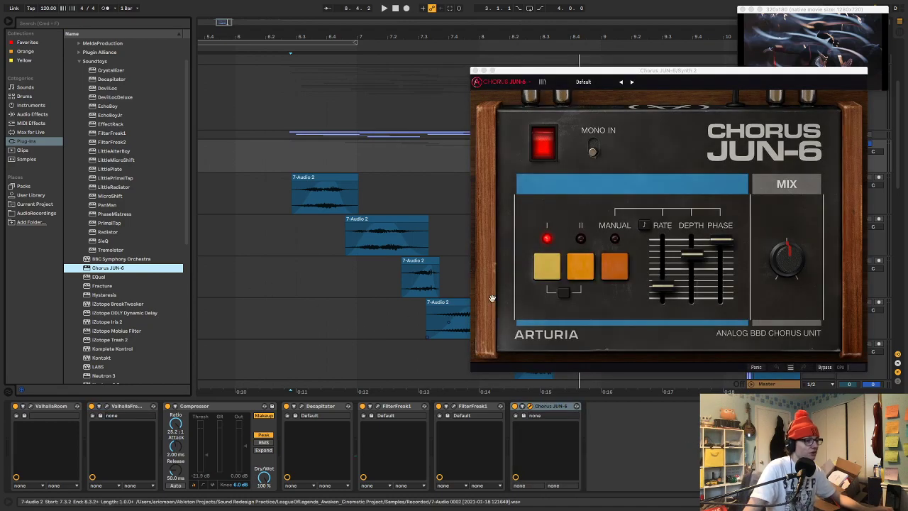
key("space")
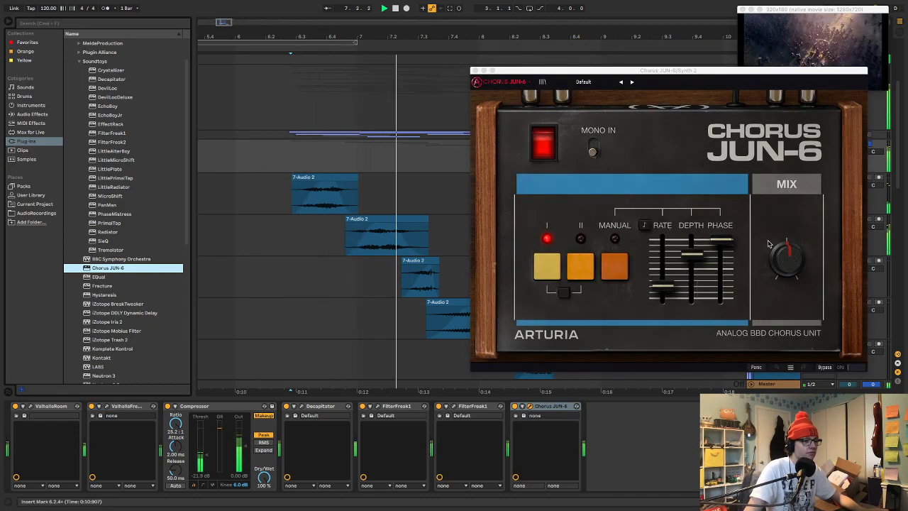
left_click_drag(783, 259, 780, 268)
Compare the layer with Chorus JUN-6 bypassed, re-enable it, reduce its mix further and close its window
left_click(540, 146)
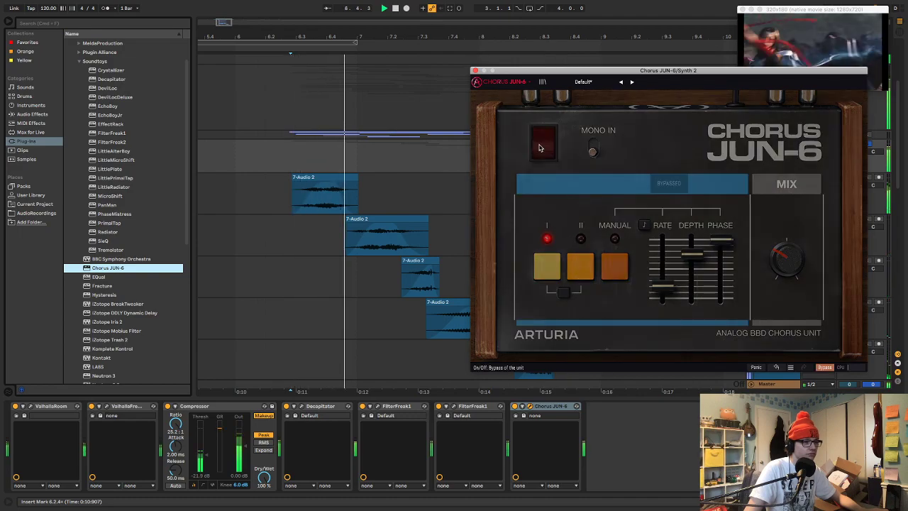
left_click(541, 145)
left_click_drag(784, 259, 784, 264)
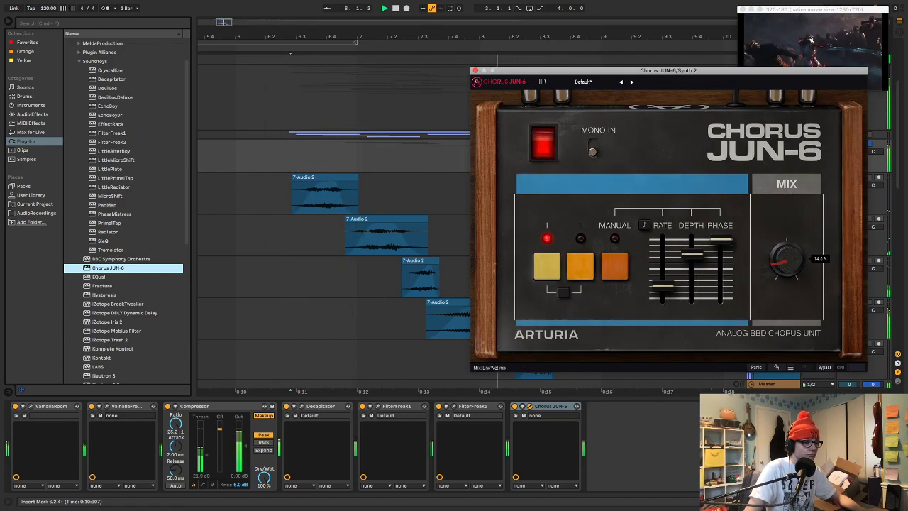
left_click(475, 70)
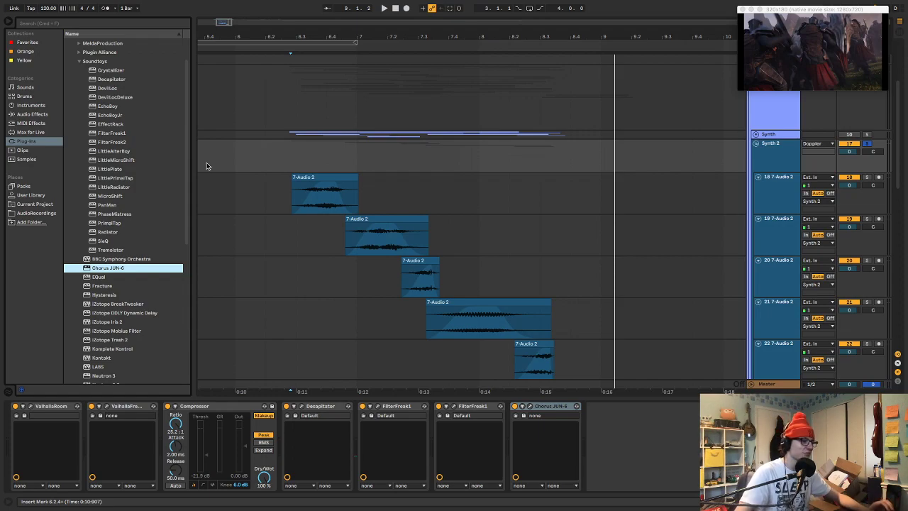
Play the chorused Synth 2 layer from about 6.2.3
left_click(286, 153)
key("space")
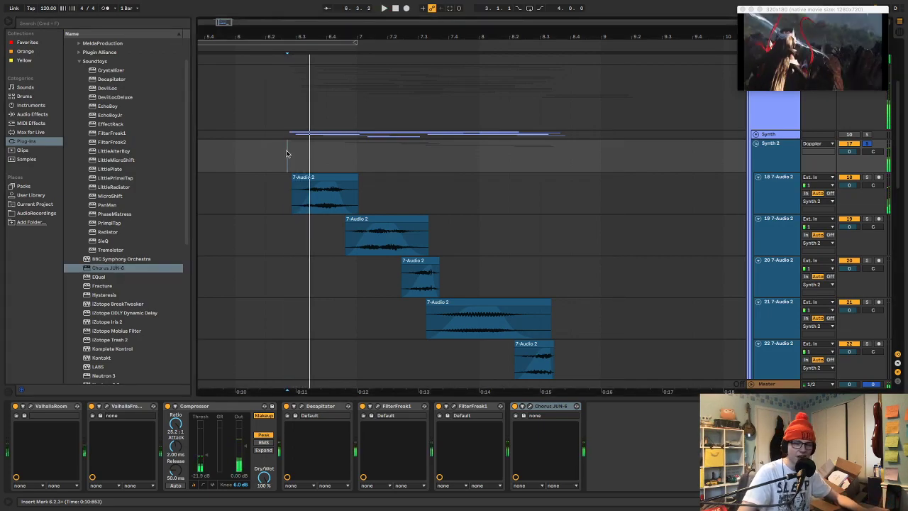
key("space")
key("space")
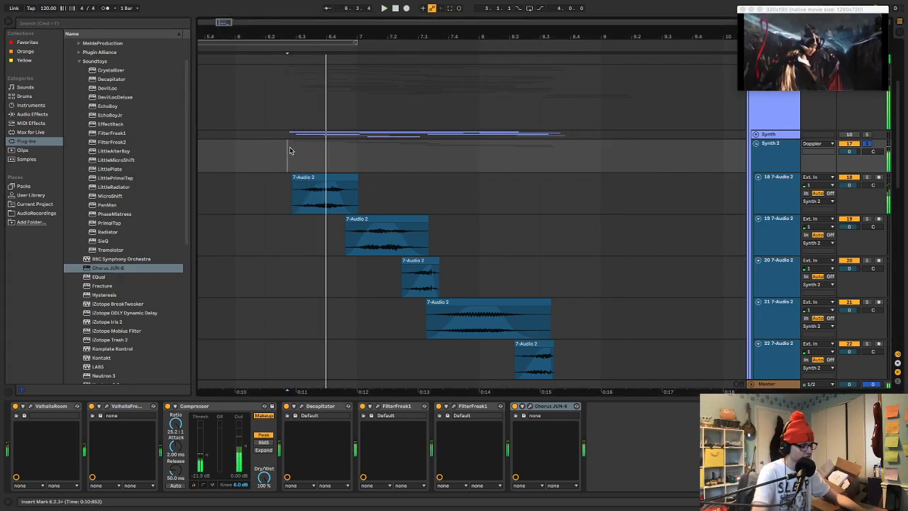
Look up the word "unentertaining" in Spotlight and close the search
key("super+space")
type("uner")
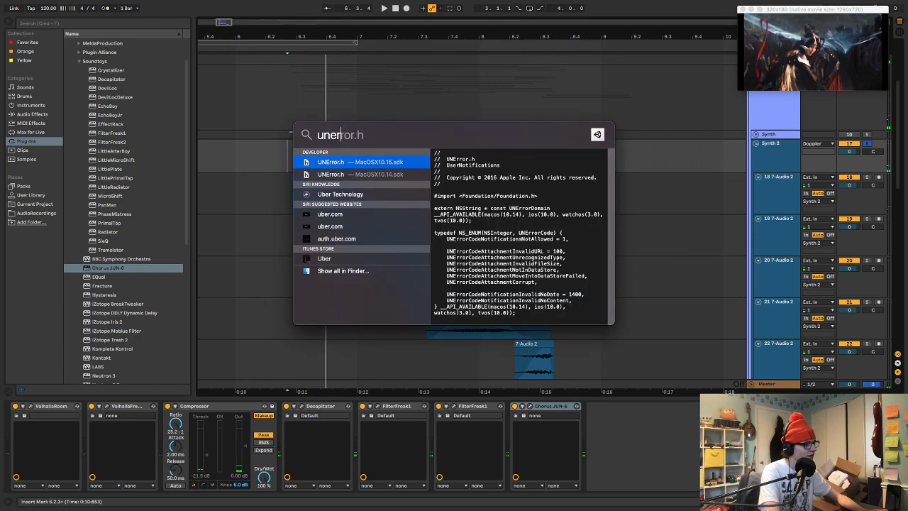
key("BackSpace")
type("nt")
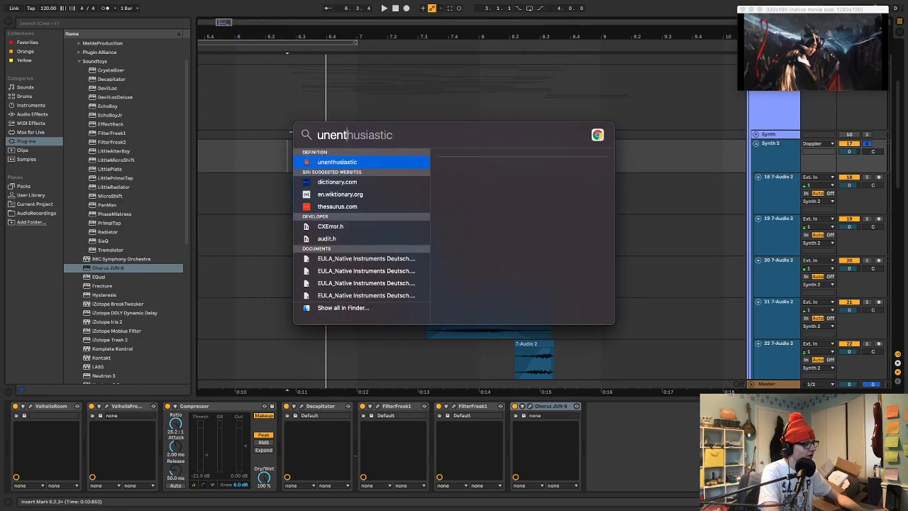
type("era")
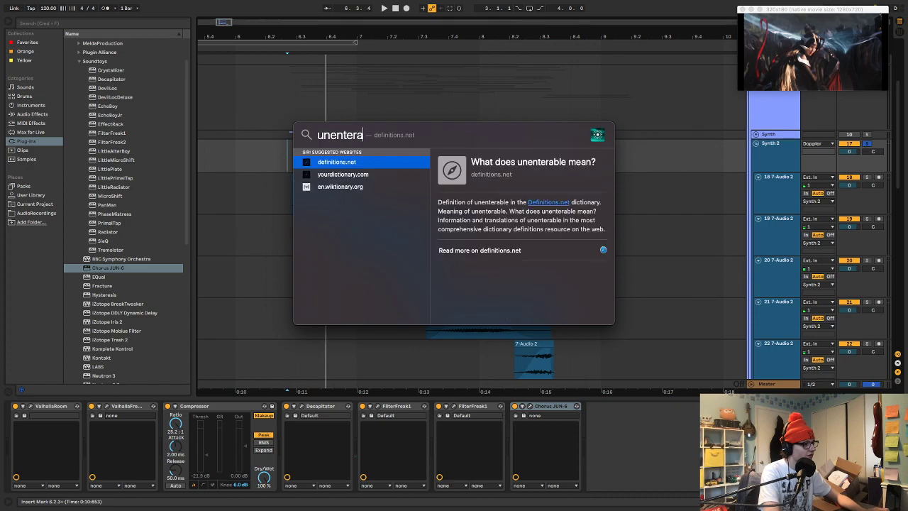
key("BackSpace")
type("taining")
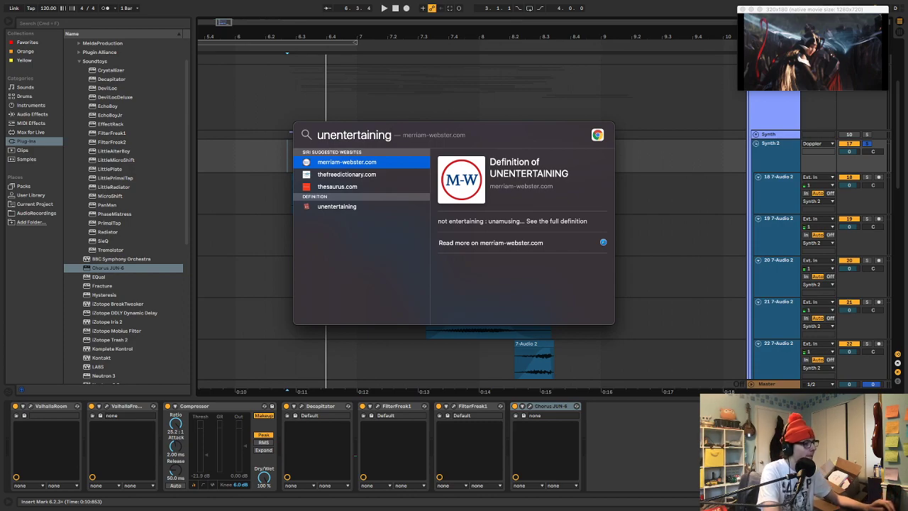
key("Escape")
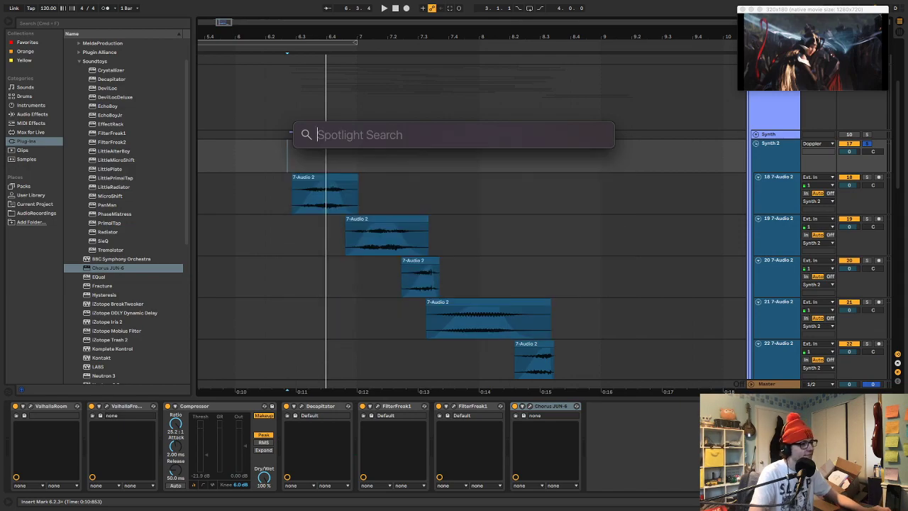
key("Escape")
Turn off solo on the Synth 2 group and play the full mix from about 6.2.2
key("space")
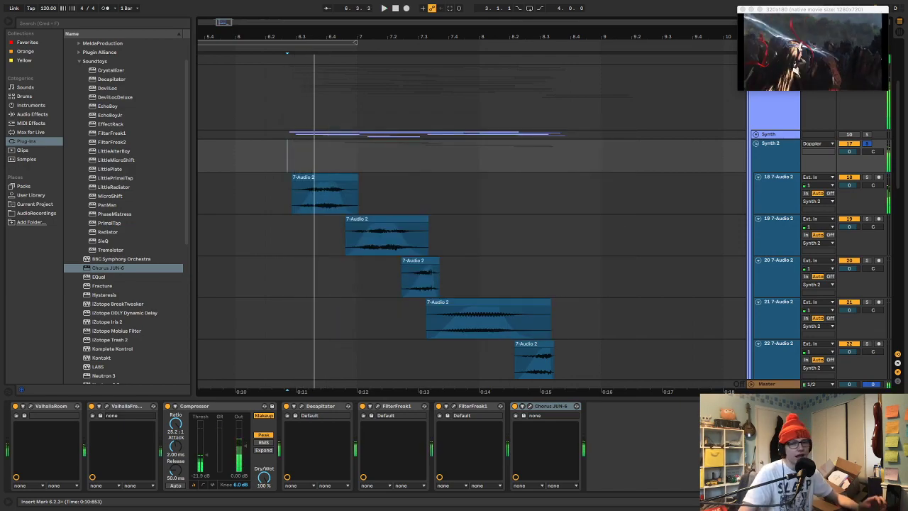
left_click(289, 147)
key("s")
key("space")
key("space")
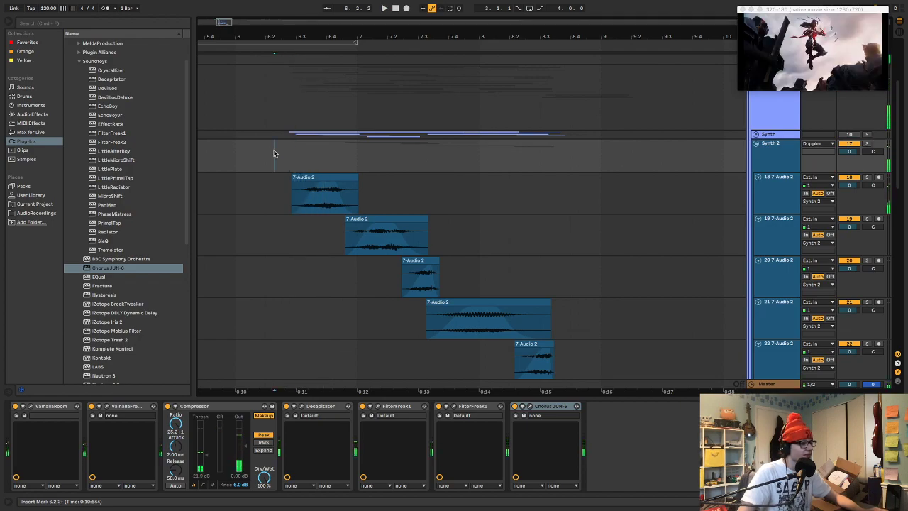
left_click(268, 150)
key("space")
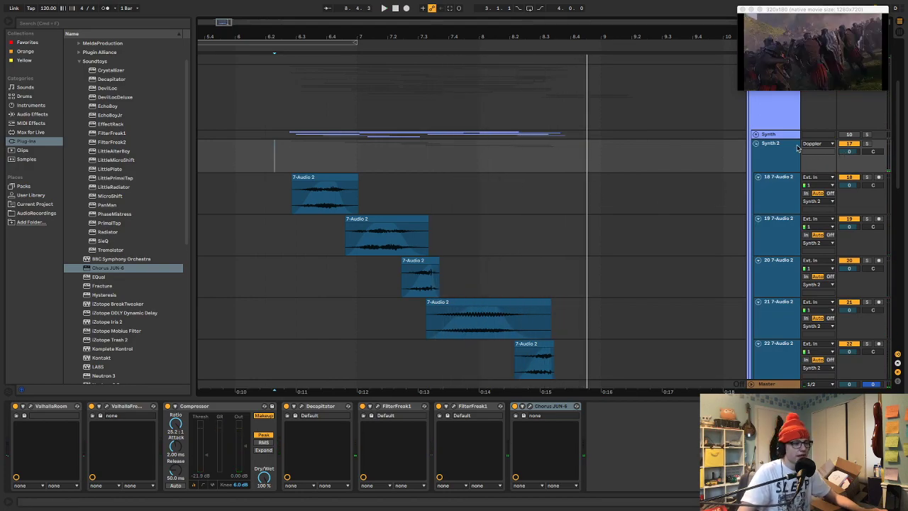
key("space")
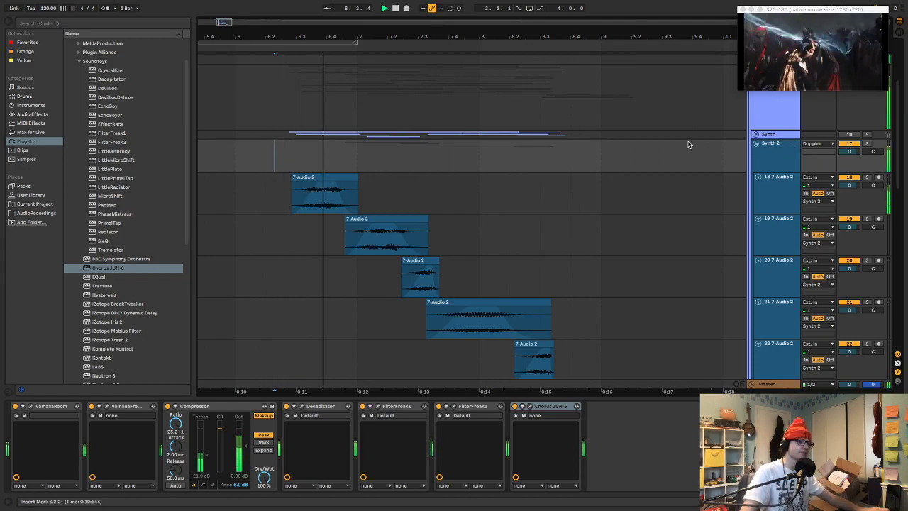
Add SPL Transient Designer Plus to the end of the Synth 2 chain, lower its sustain during playback and close its window
double_click(773, 158)
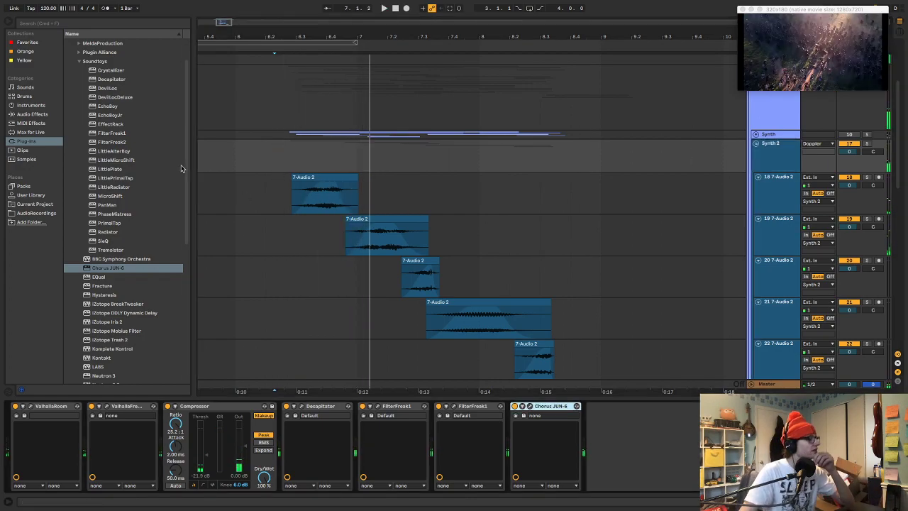
left_click(36, 142)
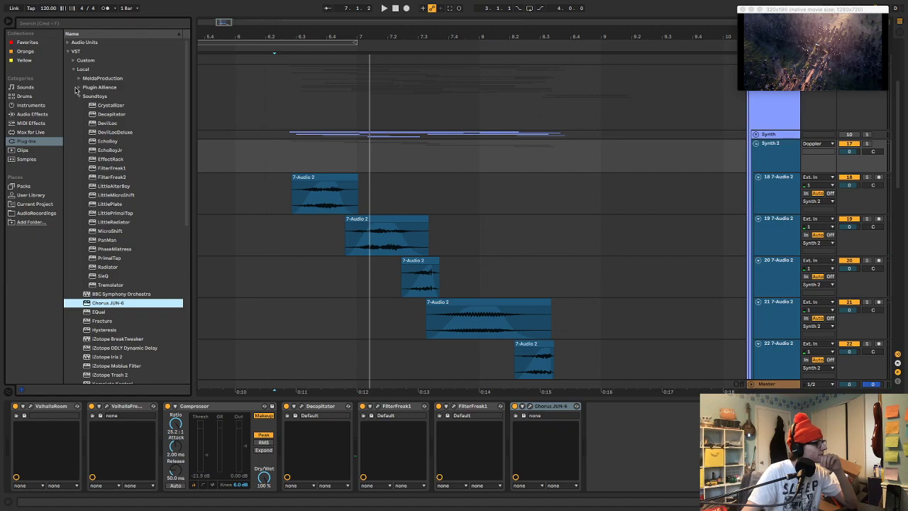
left_click(77, 88)
left_click(100, 105)
key("Return")
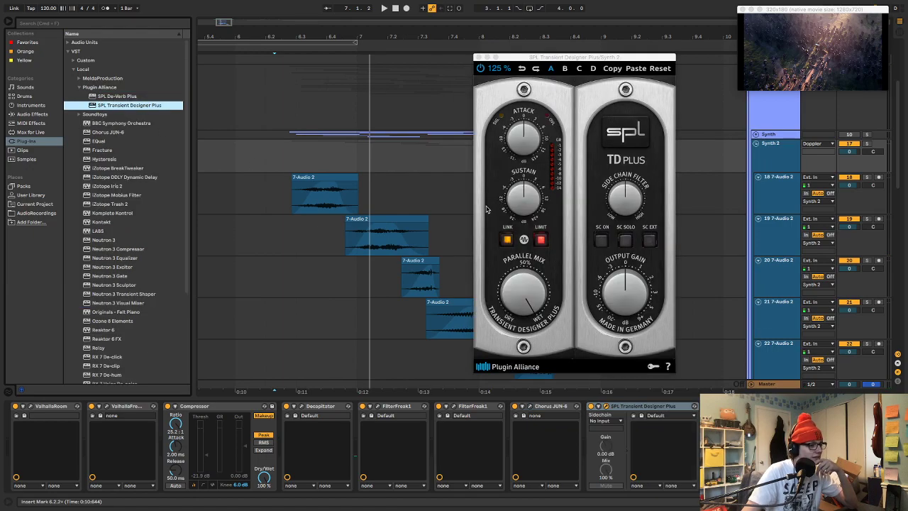
key("space")
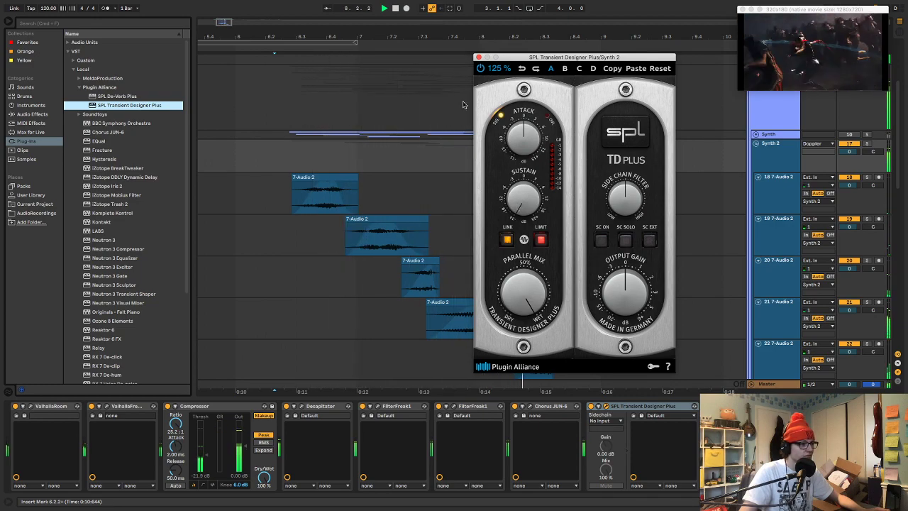
left_click(478, 58)
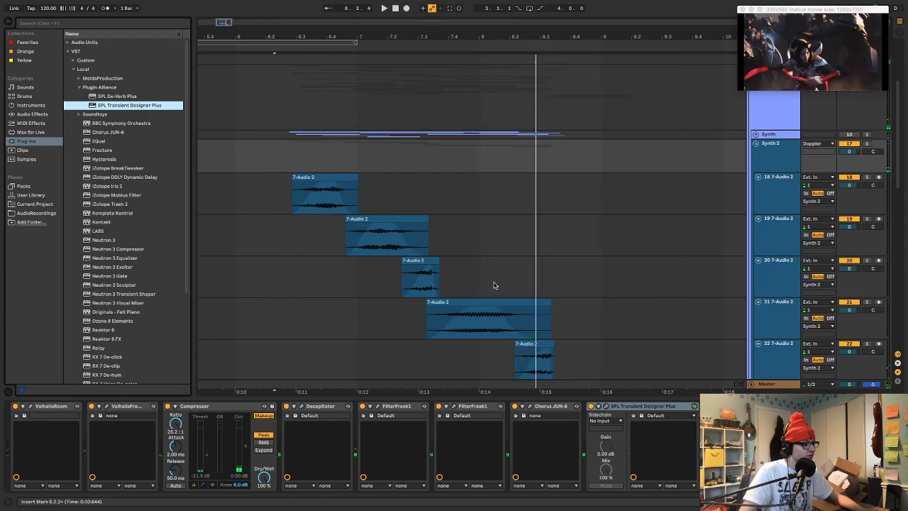
Move the 7-Audio 2 clip on track 21 earlier to start at about 7.2.4 and play from 7.1.3
key("space")
left_click_drag(489, 300, 475, 300)
left_click(378, 318)
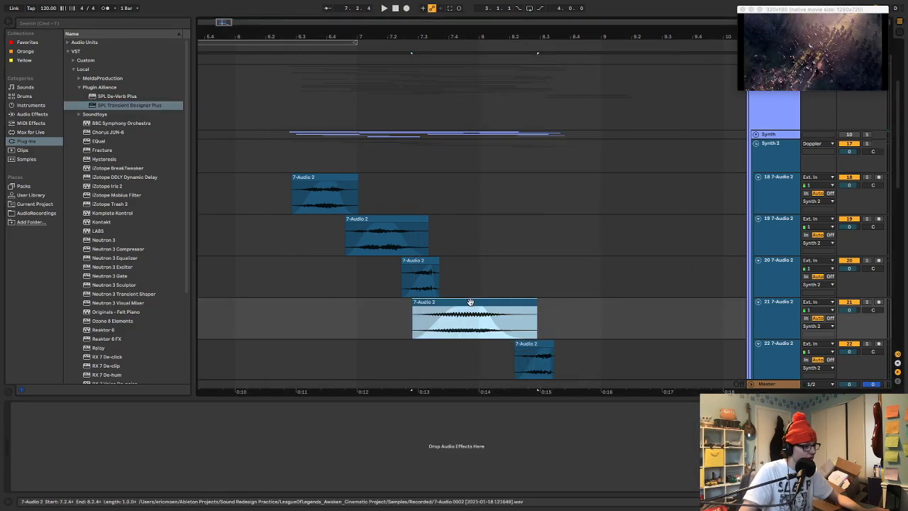
key("space")
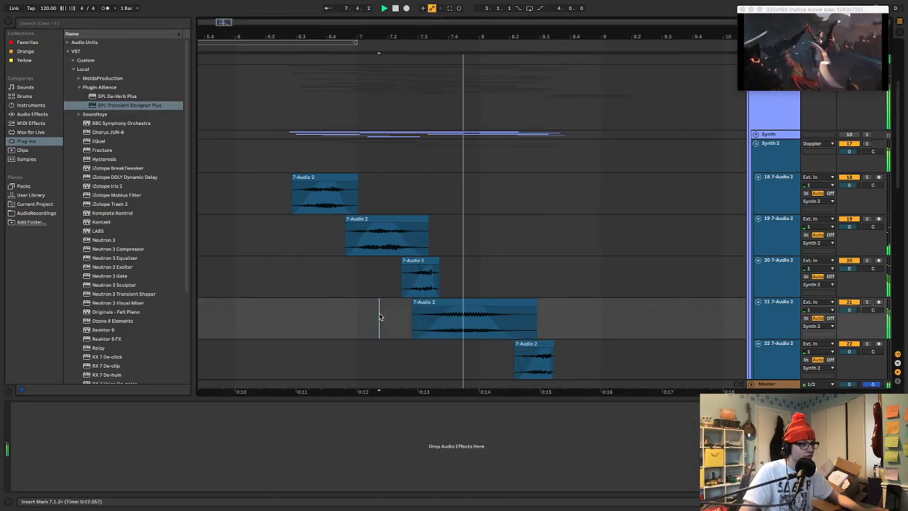
Move the 7-Audio 2 clip on track 21 earlier to start at about 7.2.2 and play from 6.4.2
key("space")
left_click_drag(437, 303, 426, 306)
left_click(335, 315)
key("space")
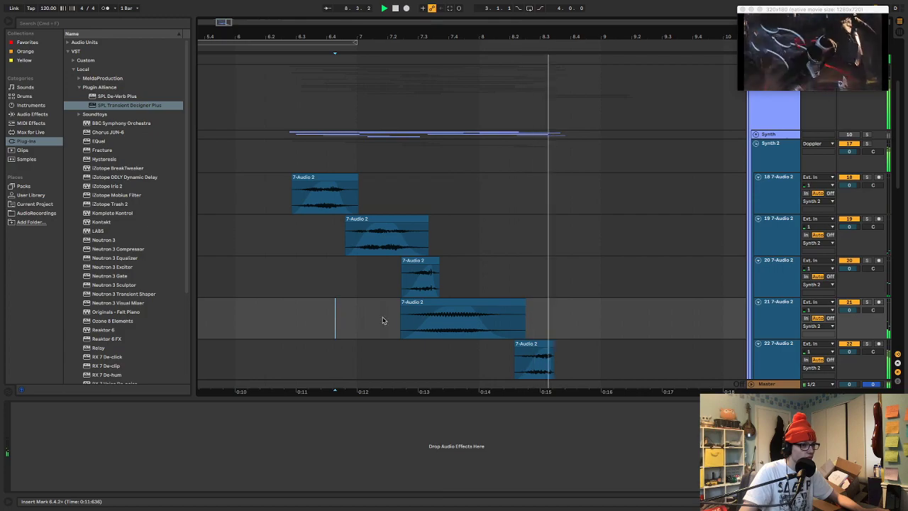
Solo track 21 and play its 7-Audio 2 clip on its own
left_click(484, 303)
key("s")
key("space")
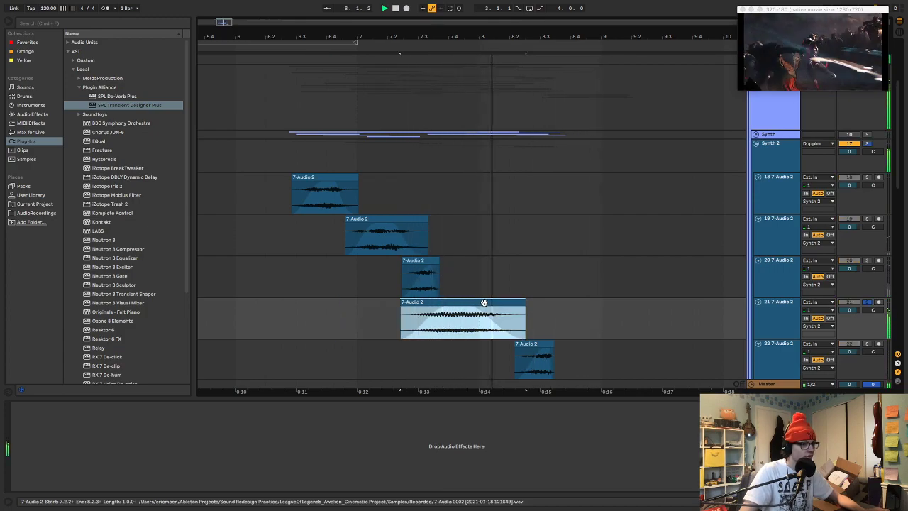
key("space")
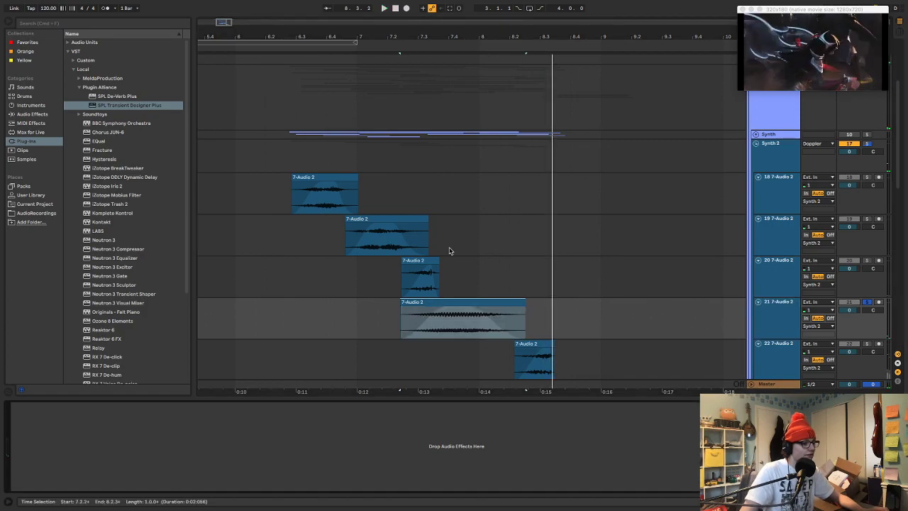
Shift the track 21 clip's sample region to about 1:48 in the recording, audition it and close the clip view
left_click(495, 319)
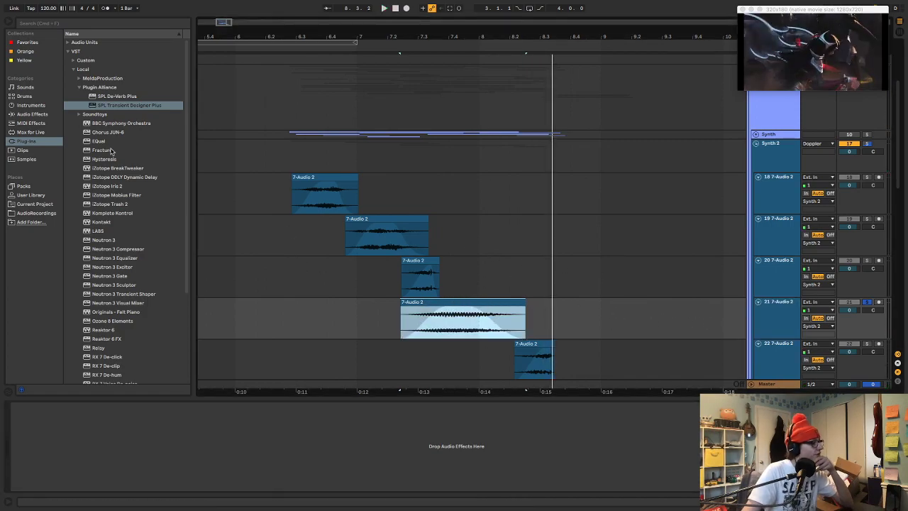
left_click(44, 115)
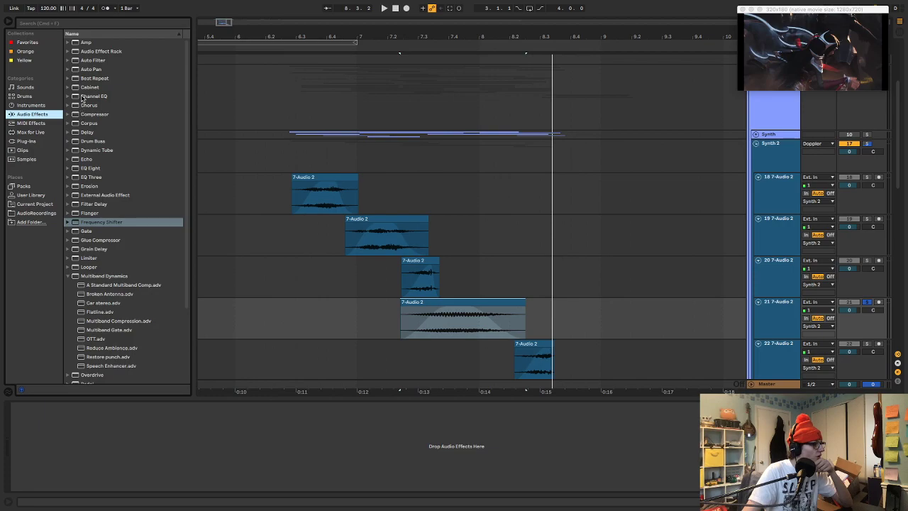
double_click(420, 319)
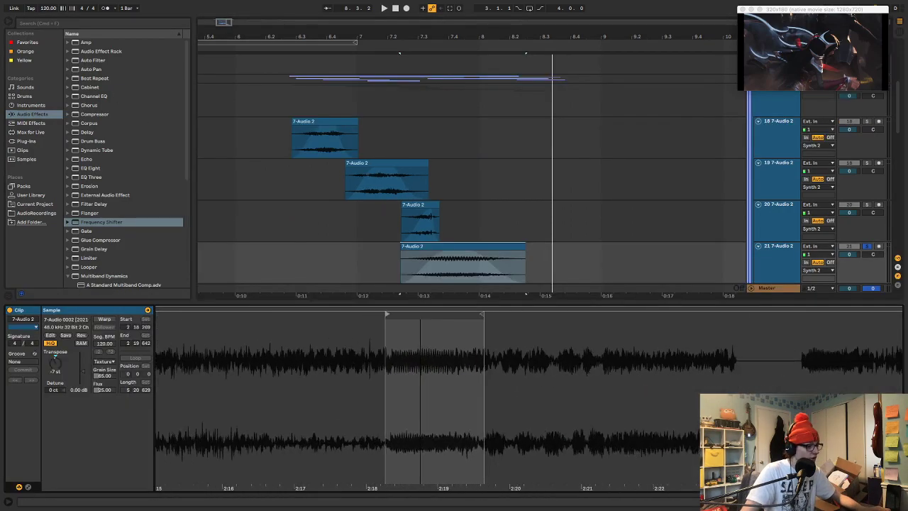
left_click_drag(412, 318, 598, 323)
key("space")
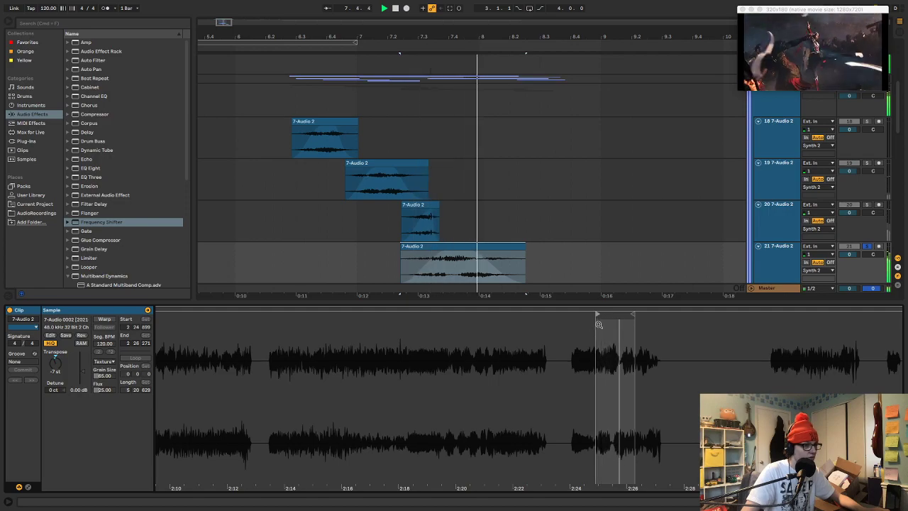
mouse_move(598, 314)
left_mouse_down()
mouse_move(814, 319)
mouse_move(212, 318)
left_mouse_up()
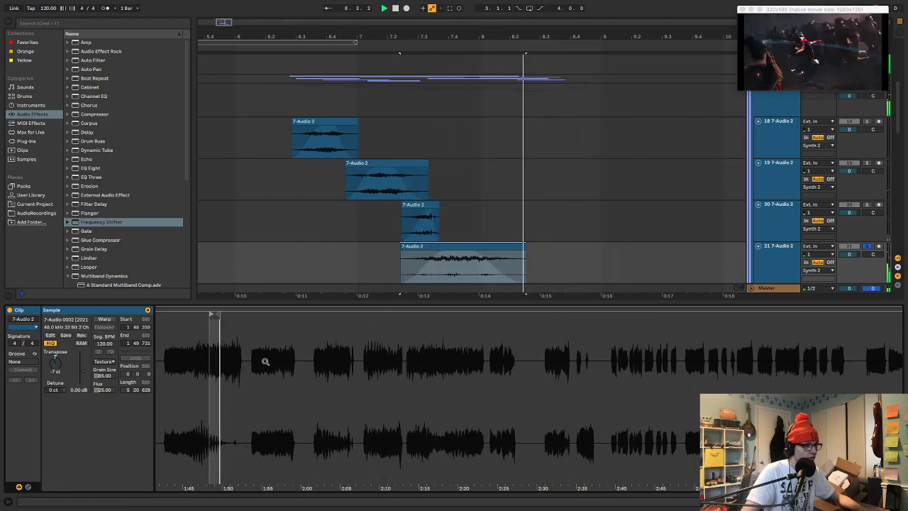
double_click(373, 302)
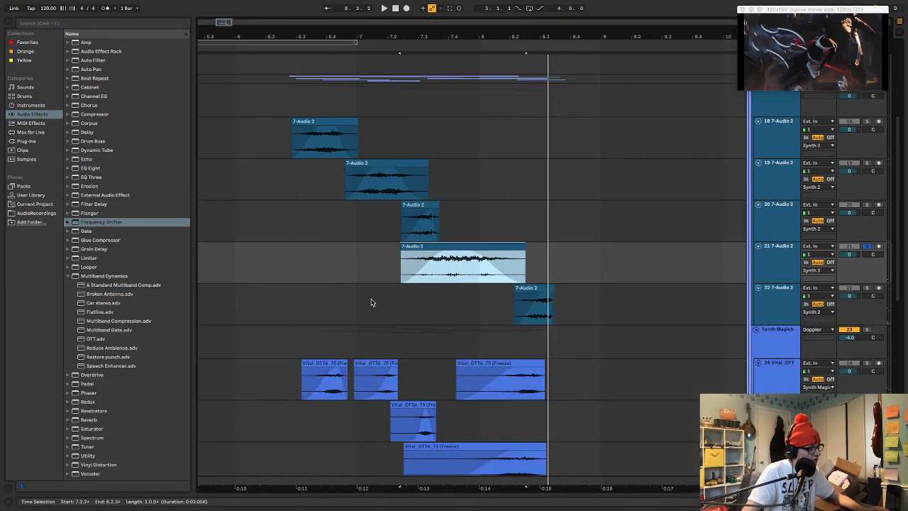
Add Erosion to track 21 and set its frequency to about 4.46 kHz and its amount to 200 during playback
left_click_drag(91, 186, 359, 249)
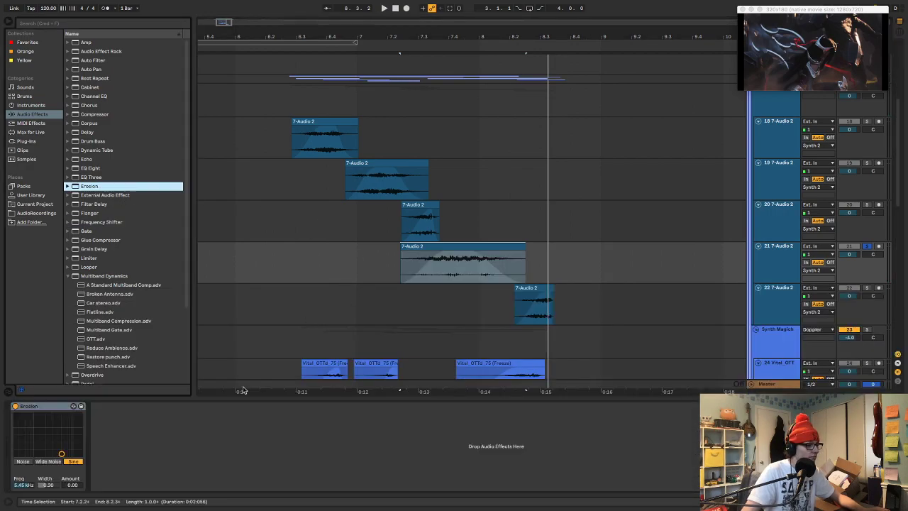
key("space")
left_click_drag(61, 454, 58, 415)
key("space")
Turn off solo on track 21 and play the full mix, including from about 6.2.2
key("s")
key("space")
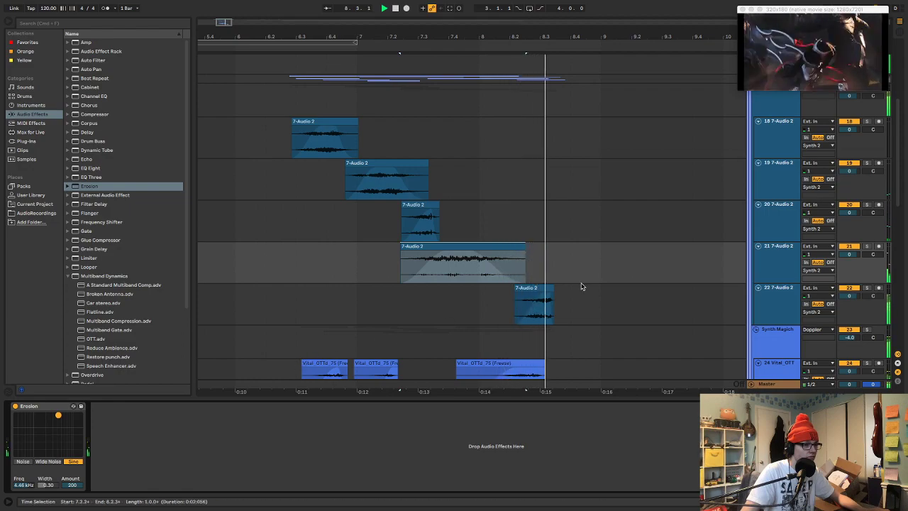
left_click(278, 183)
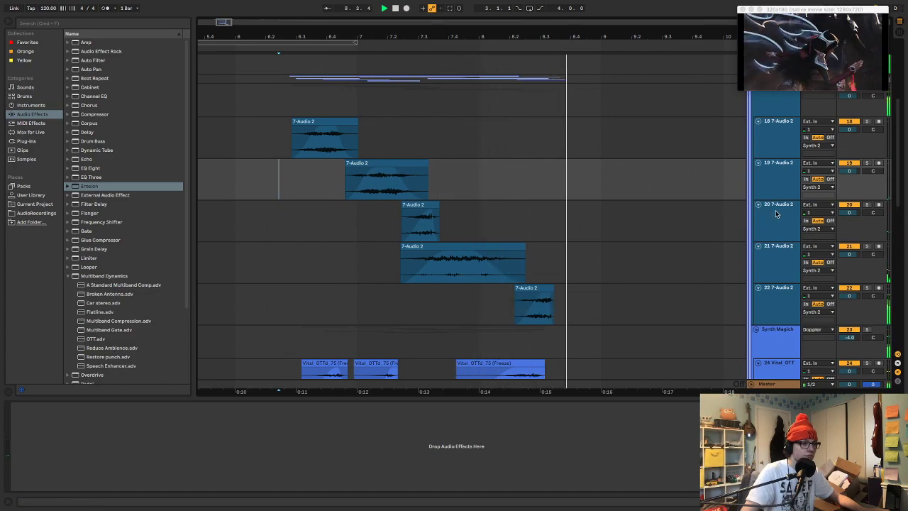
key("space")
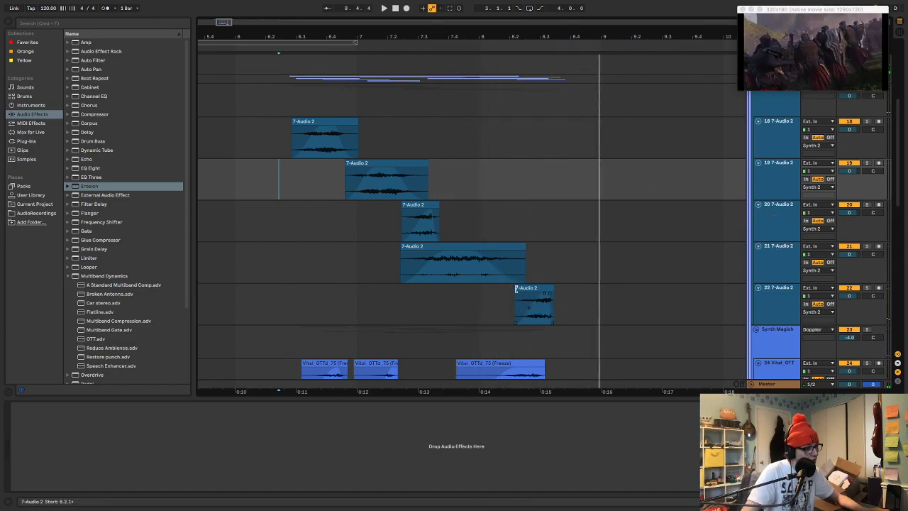
Extend the start of the 7-Audio 2 clip on track 22 back to about 8.1.4 and play from 7.2.1
left_click_drag(515, 287, 504, 288)
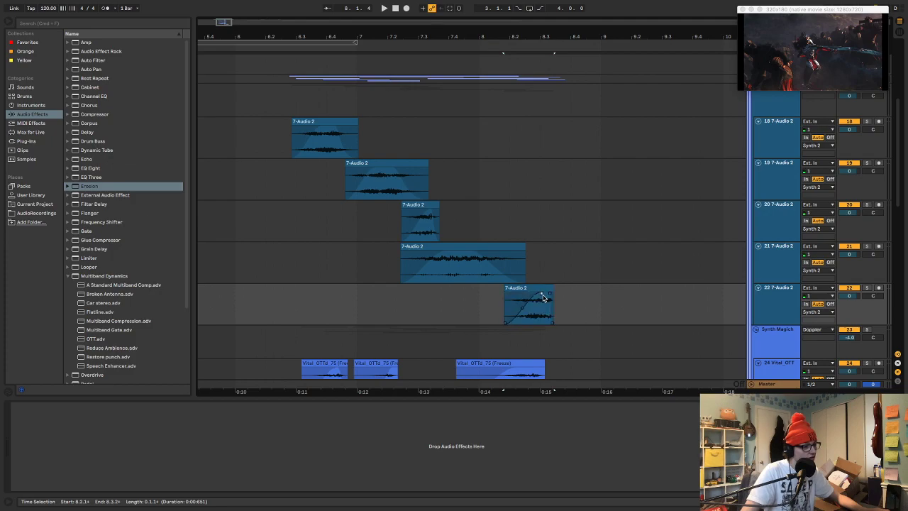
key("space")
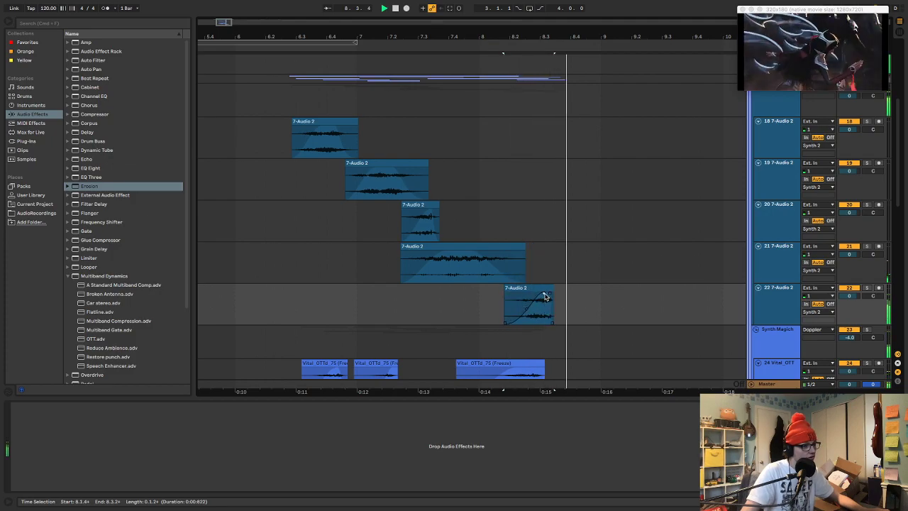
left_click(391, 297)
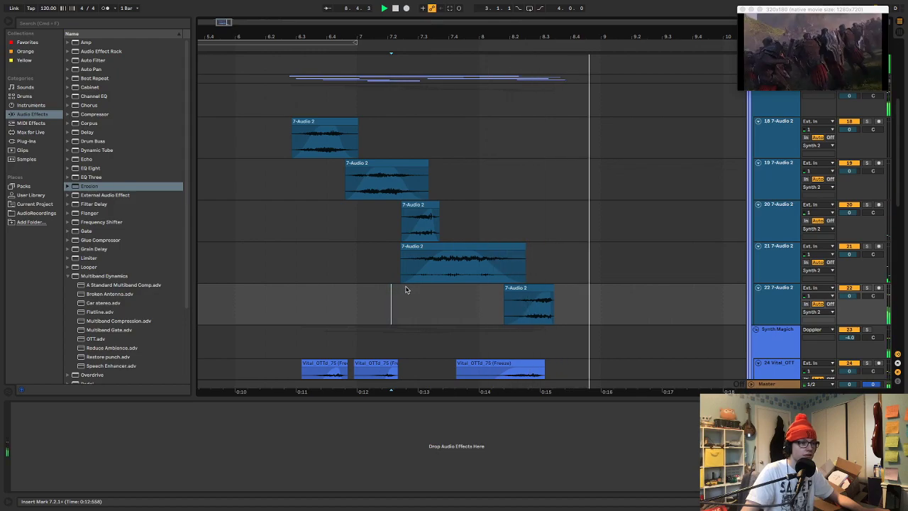
Check the Synth group's volume, lower the Synth 2 group's volume to -2.0 dB and play from about 6.2.1
scroll(701, 207, "up", 5)
left_click(848, 249)
key("space")
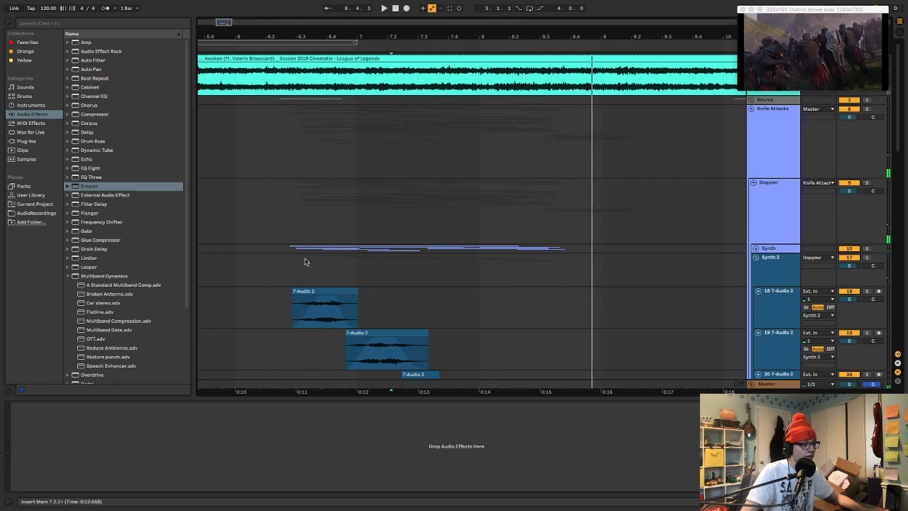
left_click(270, 264)
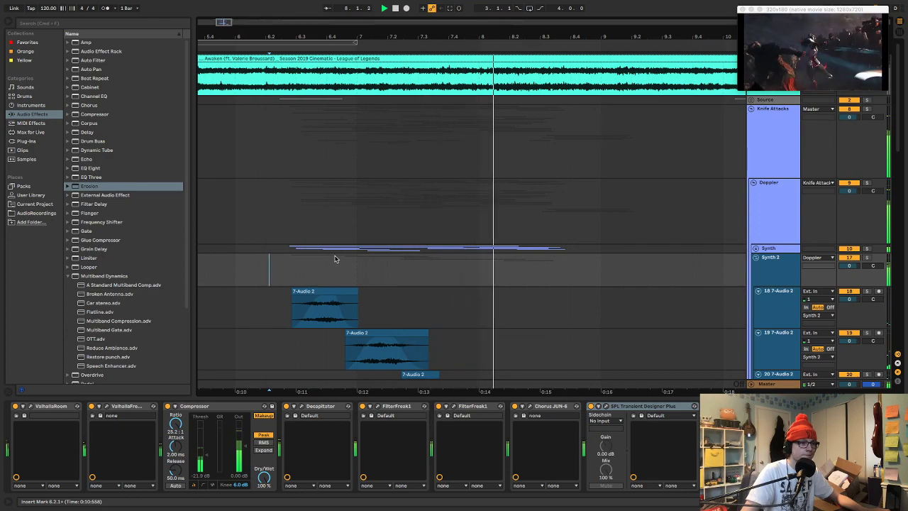
left_click(757, 249)
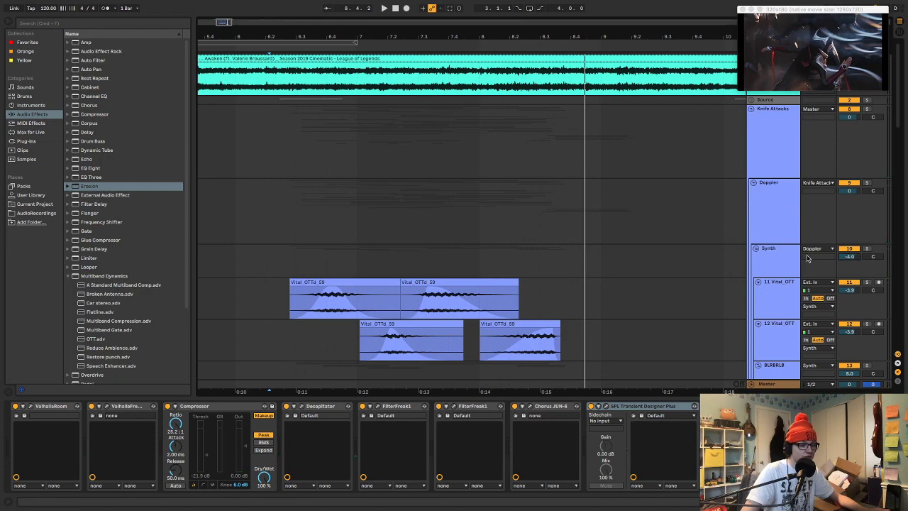
left_click(757, 249)
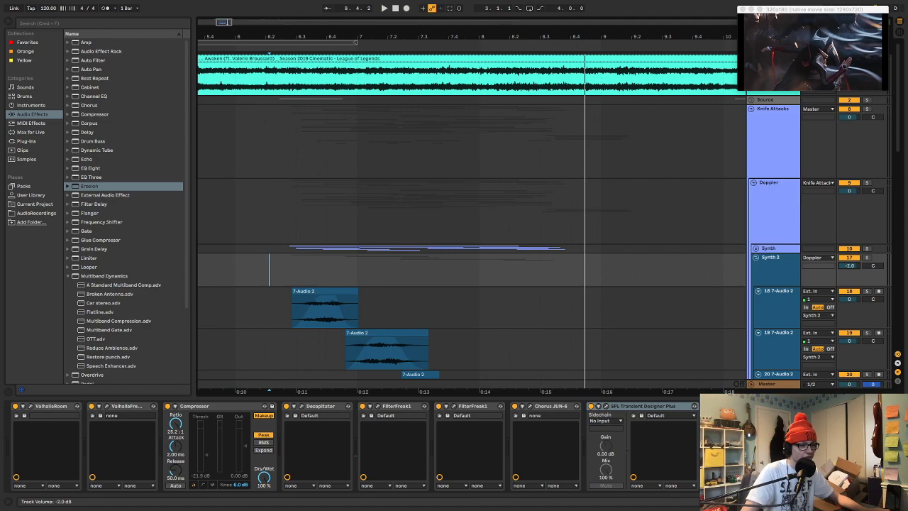
key("space")
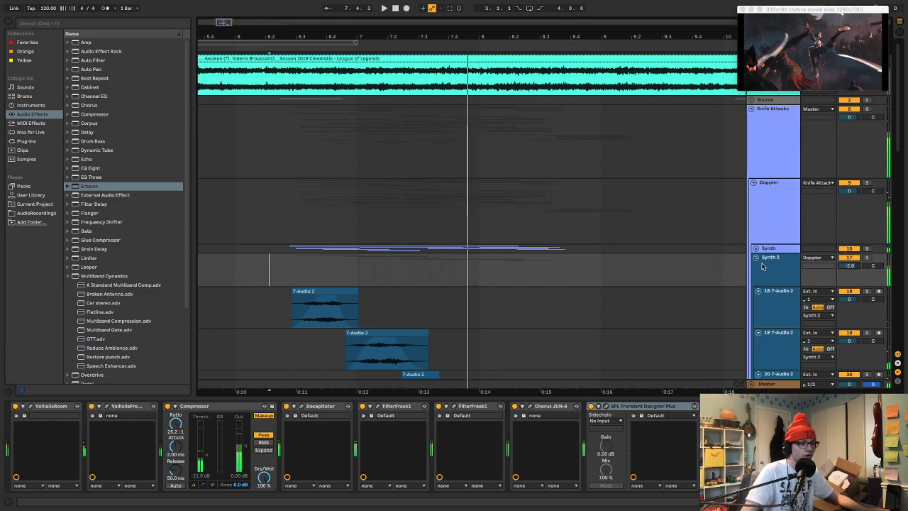
Fold the Synth 2 group, unfold the Metal Magic group, raise its volume and play the mix from 6.3.1
left_click(757, 259)
scroll(774, 254, "down", 3)
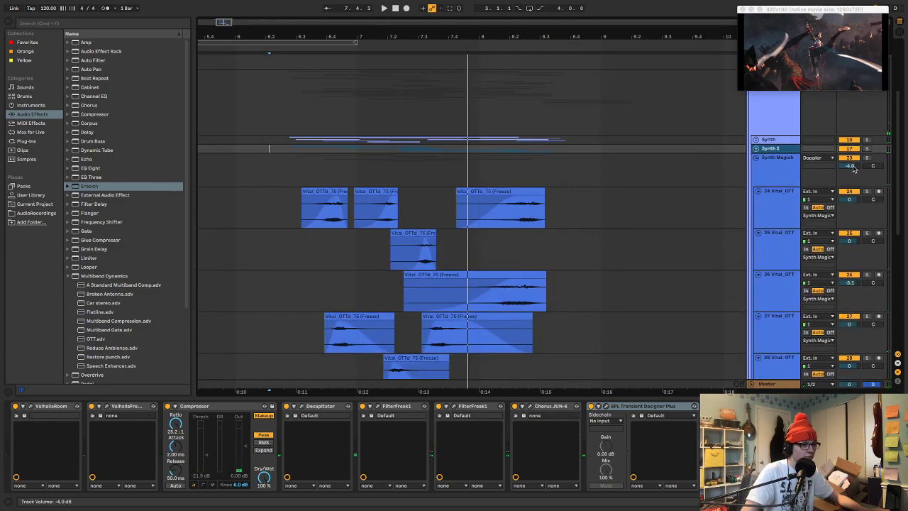
scroll(742, 203, "down", 4)
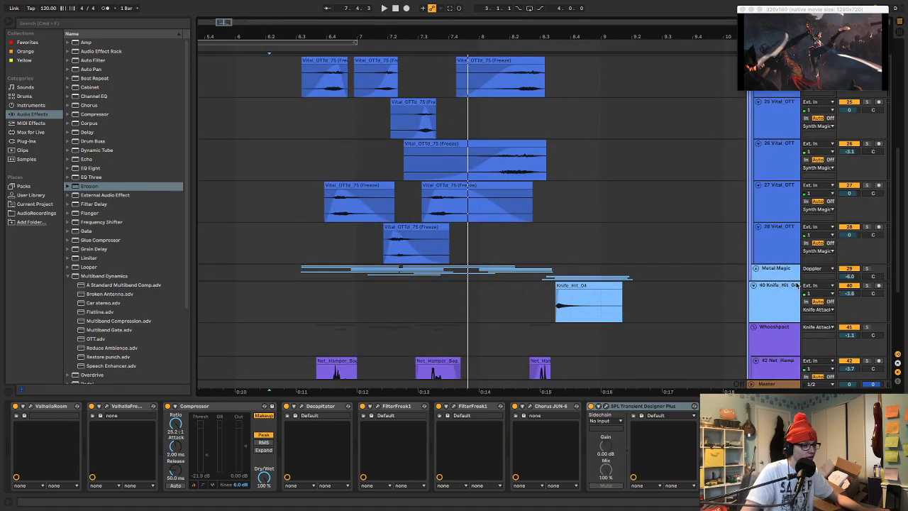
left_click(755, 269)
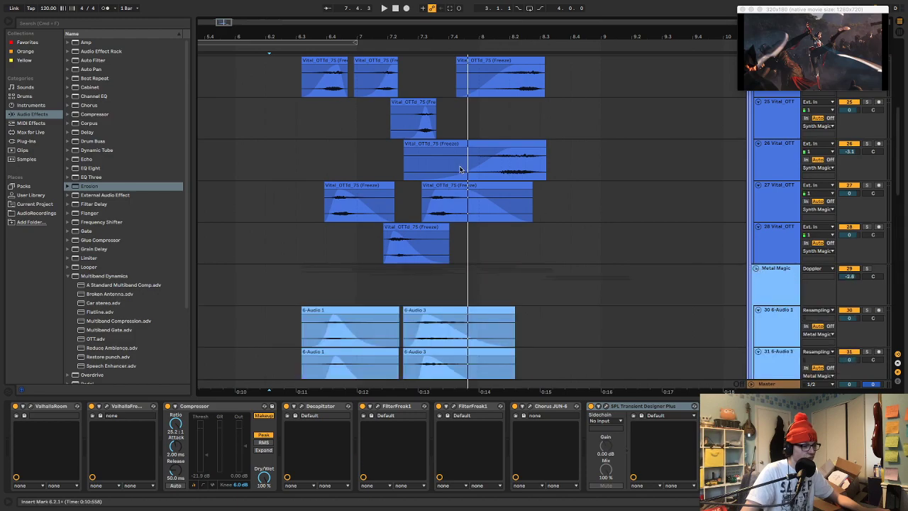
left_click(299, 114)
key("space")
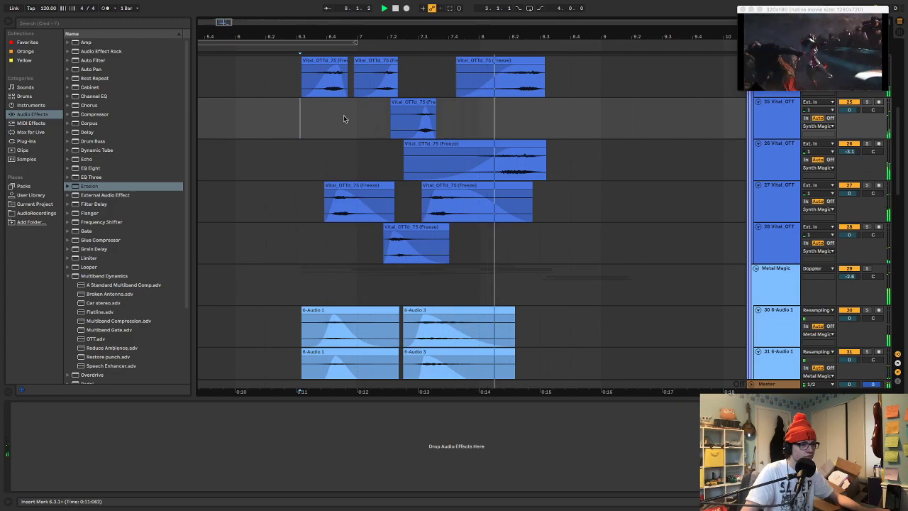
key("space")
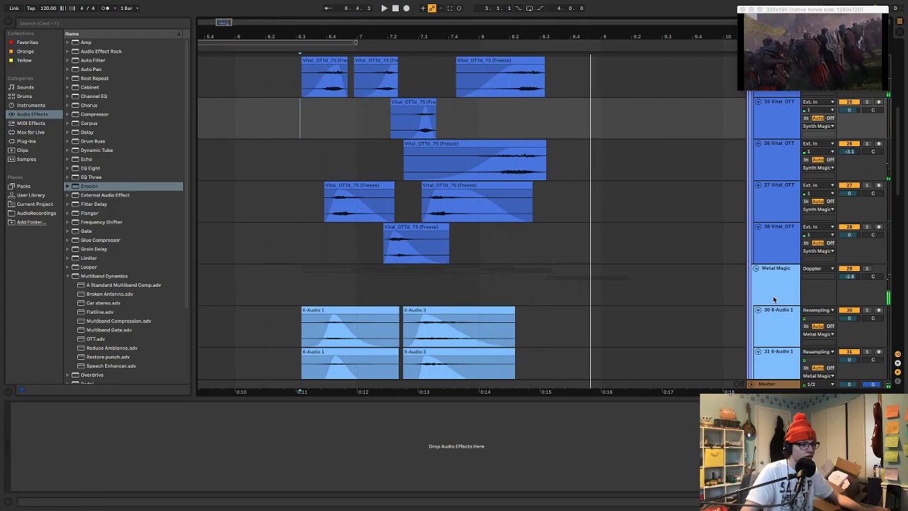
Solo the Metal Magic group and listen to it while reviewing its audio and knife scrape tracks
left_click(774, 300)
key("s")
key("space")
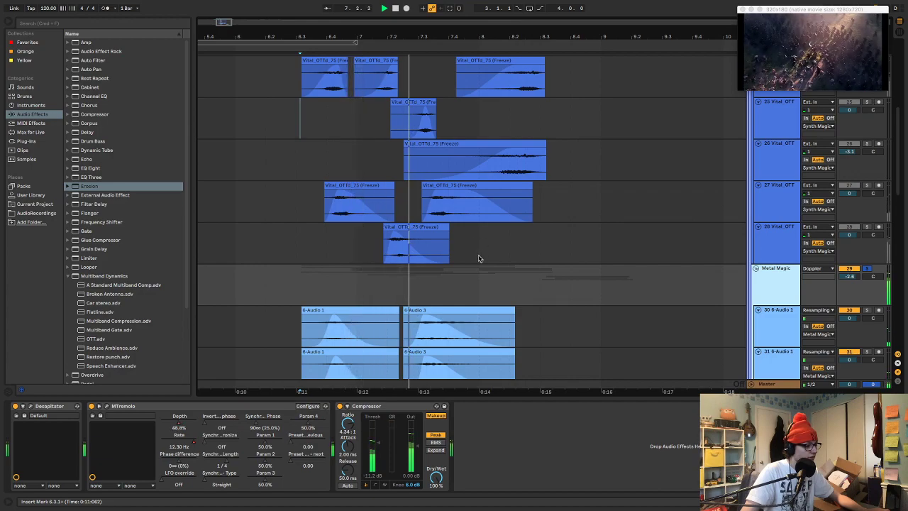
scroll(528, 255, "down", 5)
scroll(530, 252, "down", 1)
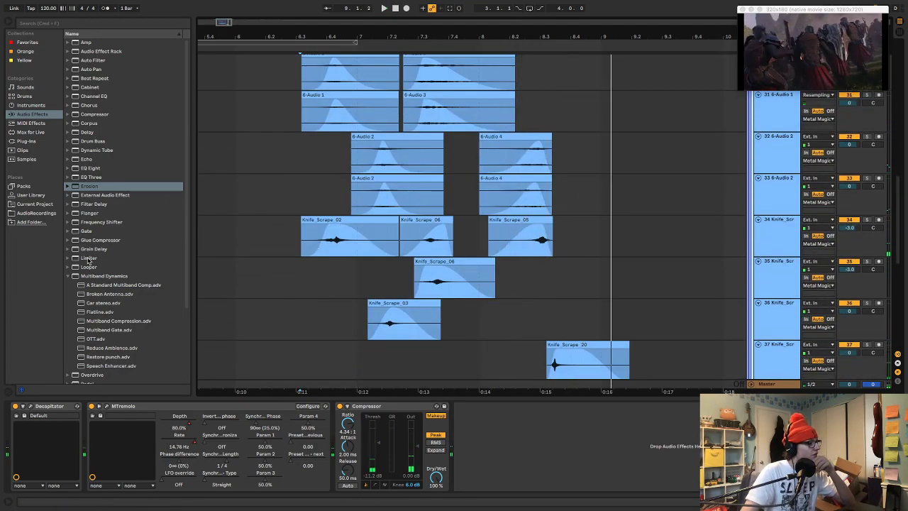
Add ValhallaRoom from the VST plug-ins to the start of the Metal Magic group's effect chain
scroll(93, 257, "down", 4)
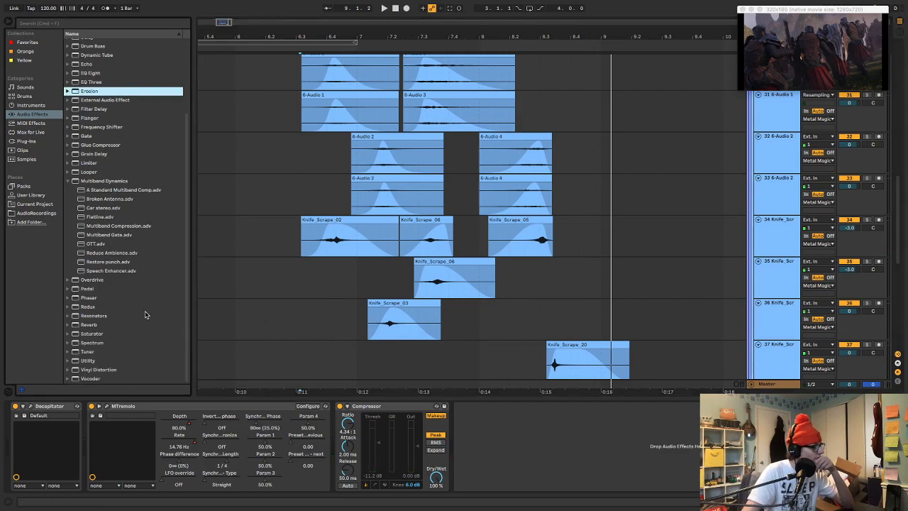
left_click(25, 141)
scroll(147, 316, "down", 5)
left_click_drag(117, 318, 30, 424)
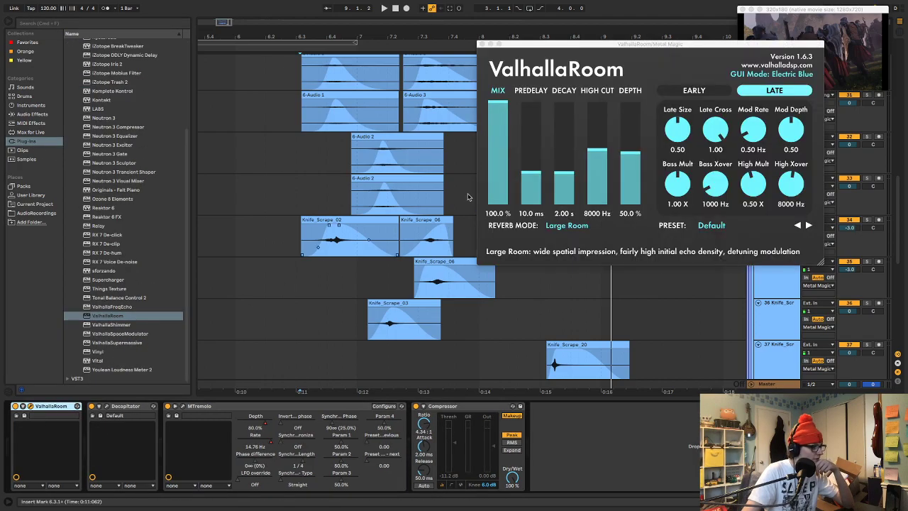
Set ValhallaRoom to 54.1% mix, Bright Room mode and 0.85 s decay, audition it and close its window
left_click(501, 149)
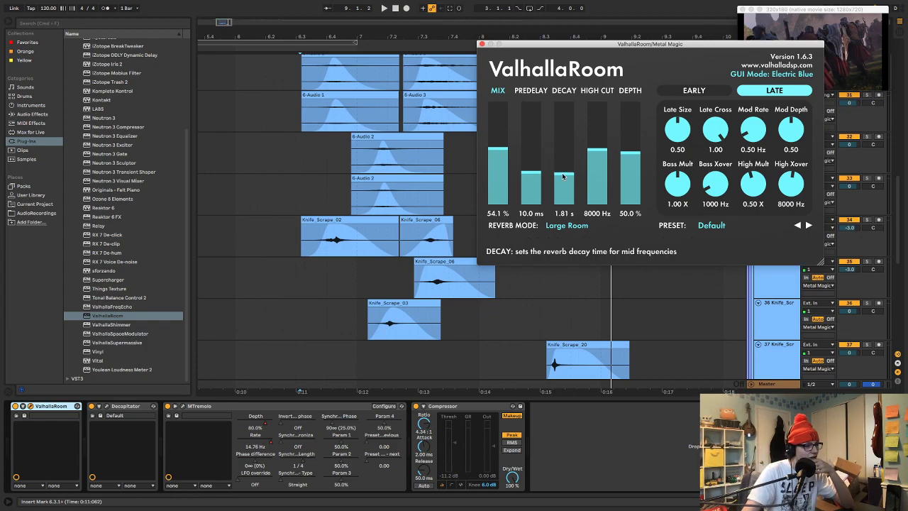
left_click(567, 226)
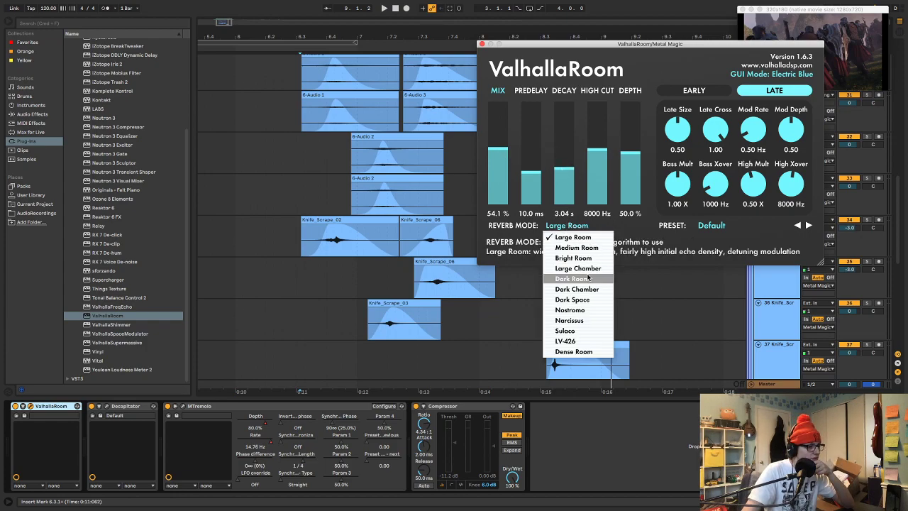
left_click(574, 258)
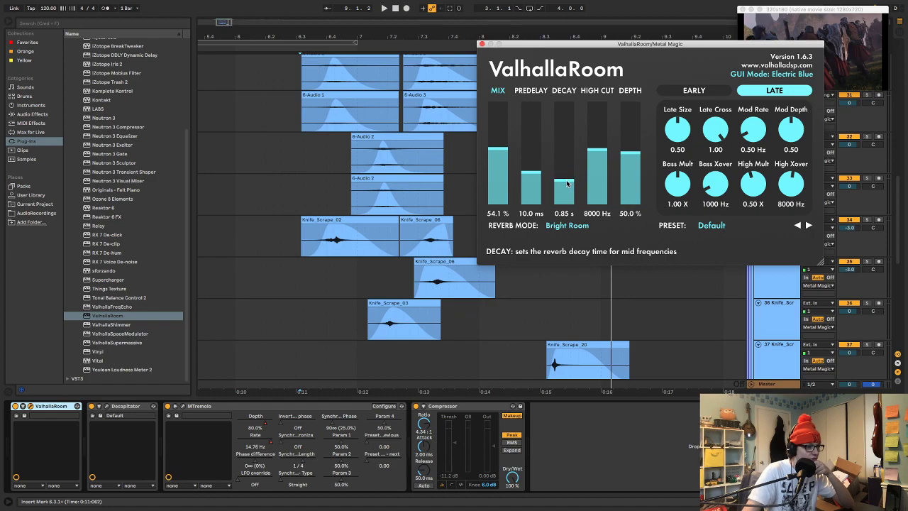
key("space")
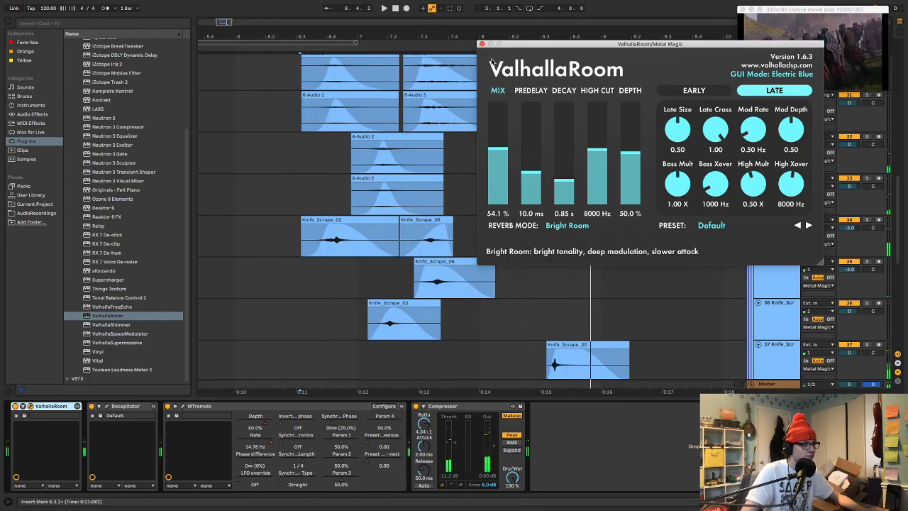
left_click(482, 45)
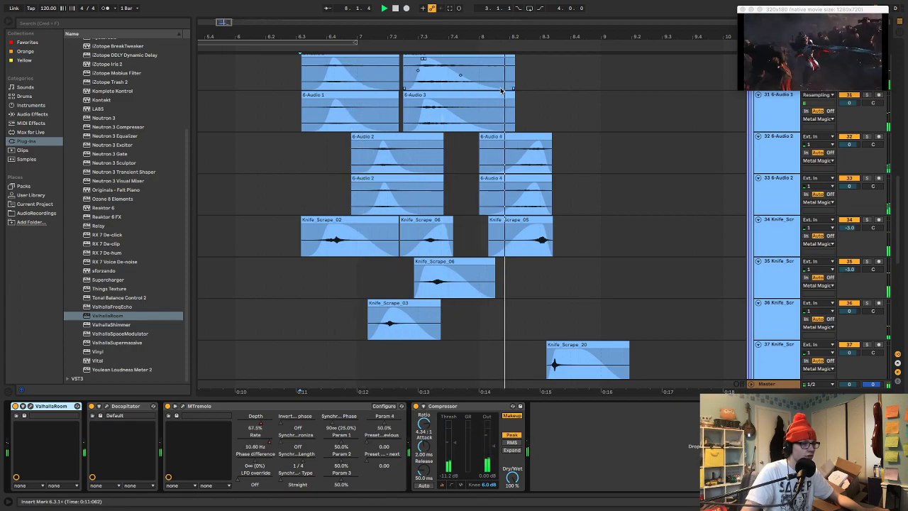
Adjust the mix of the Metal Magic group's Decapitator, audition the result and close its window
key("space")
scroll(760, 182, "up", 5)
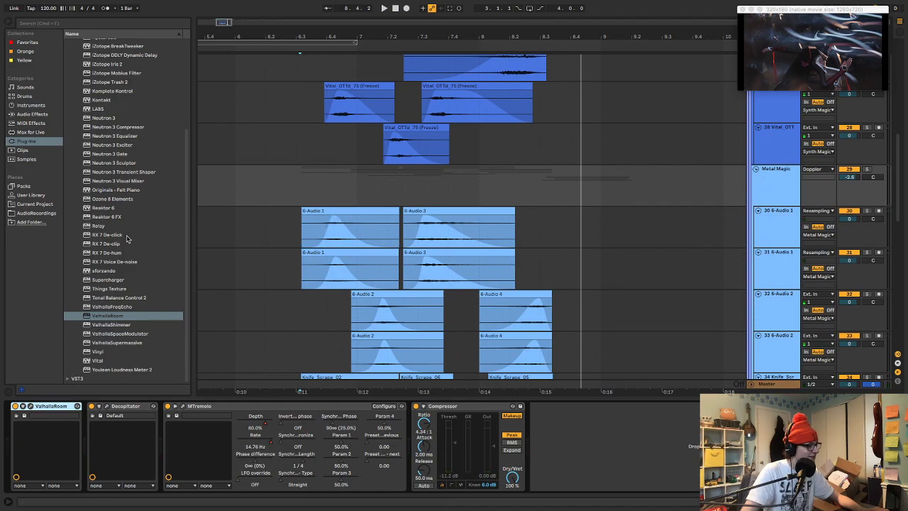
left_click(106, 407)
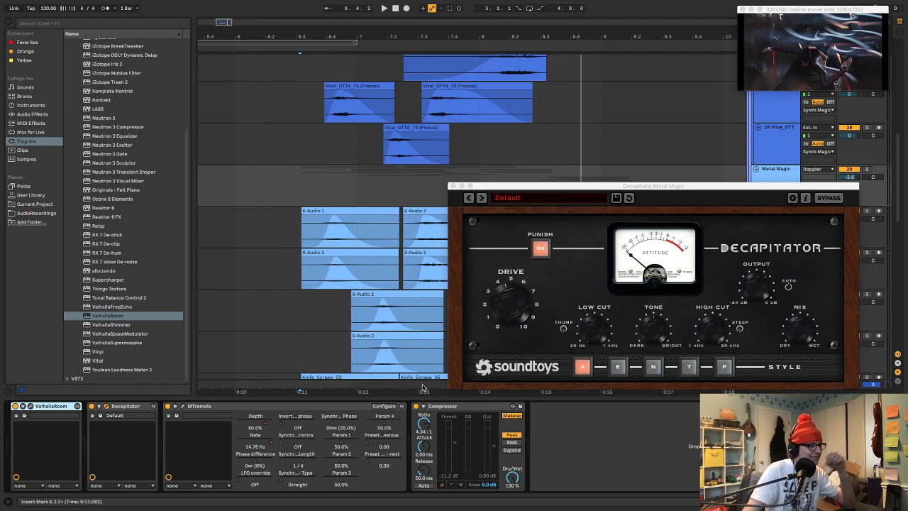
left_click(805, 335)
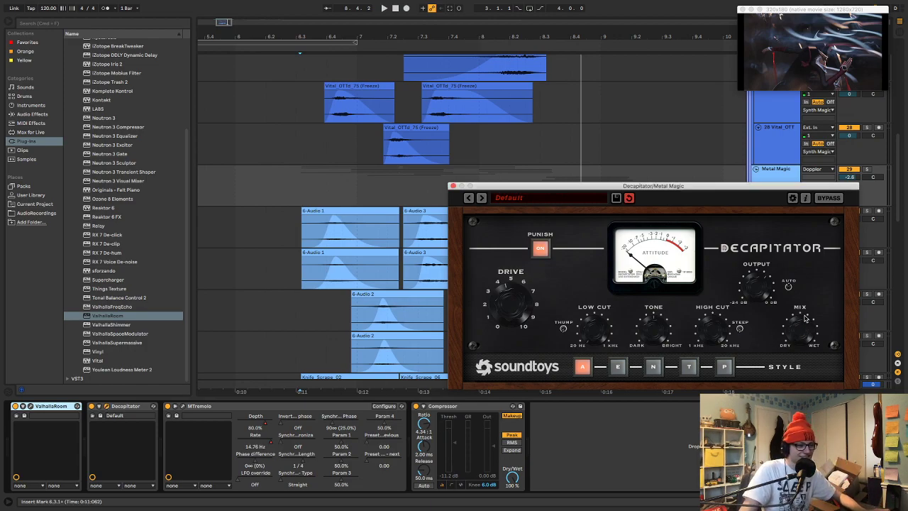
key("space")
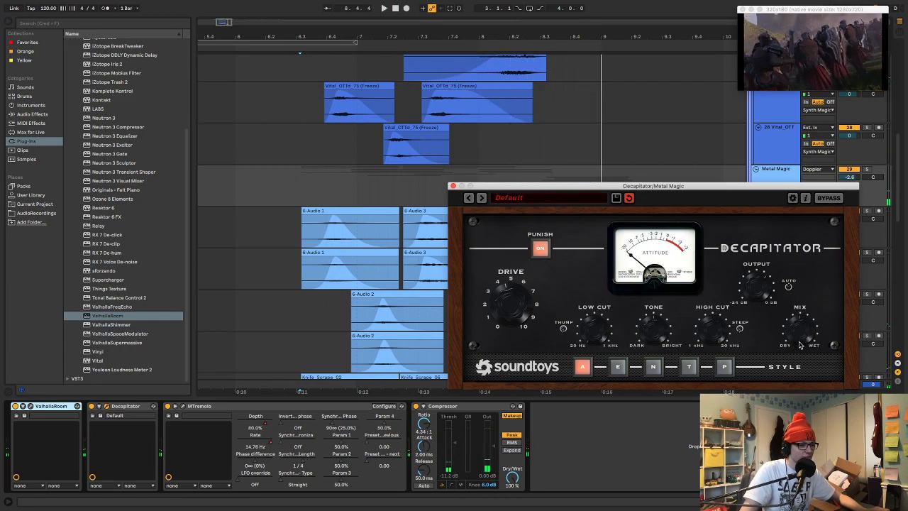
key("space")
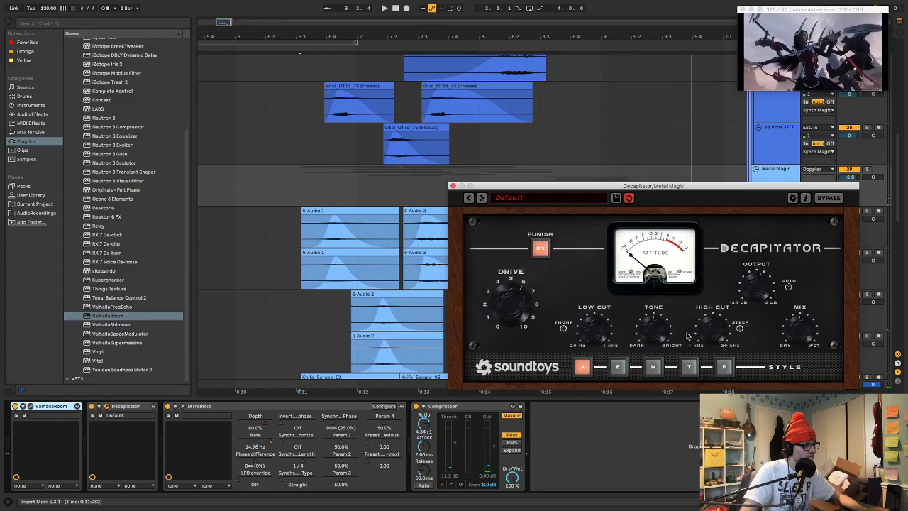
key("space")
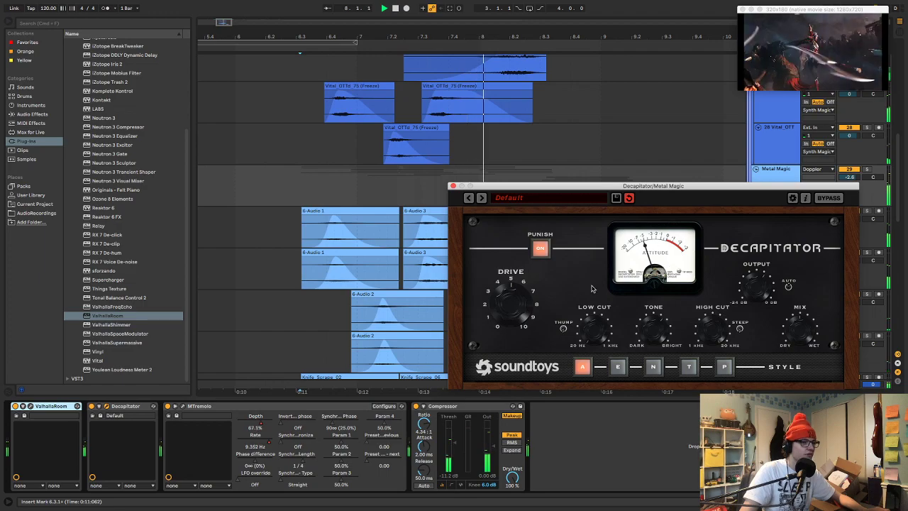
key("space")
left_click(453, 186)
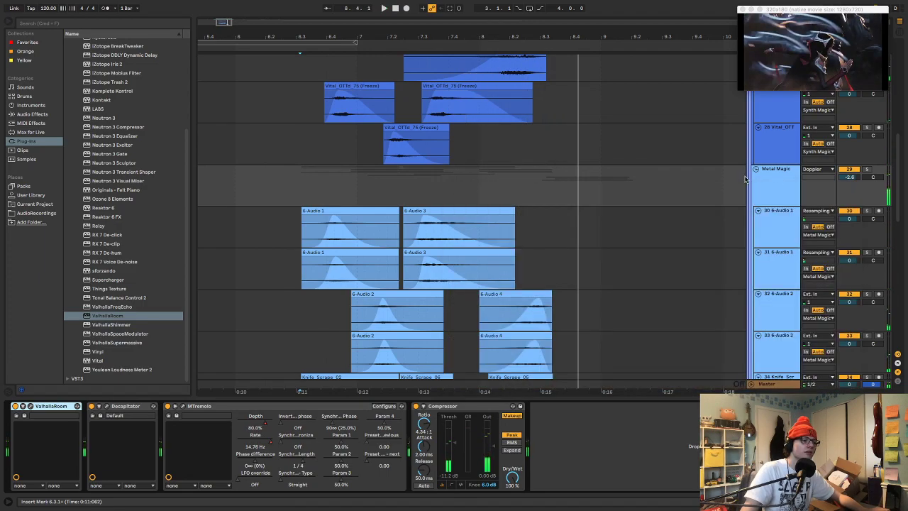
Solo the Metal Magic group, listen to it from 6.2.3 and look over its tracks
left_click(283, 178)
key("space")
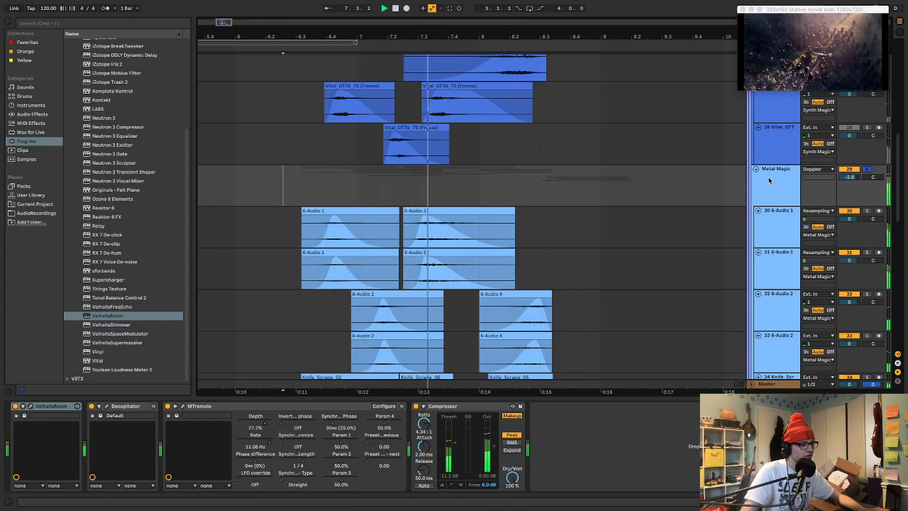
scroll(734, 213, "down", 3)
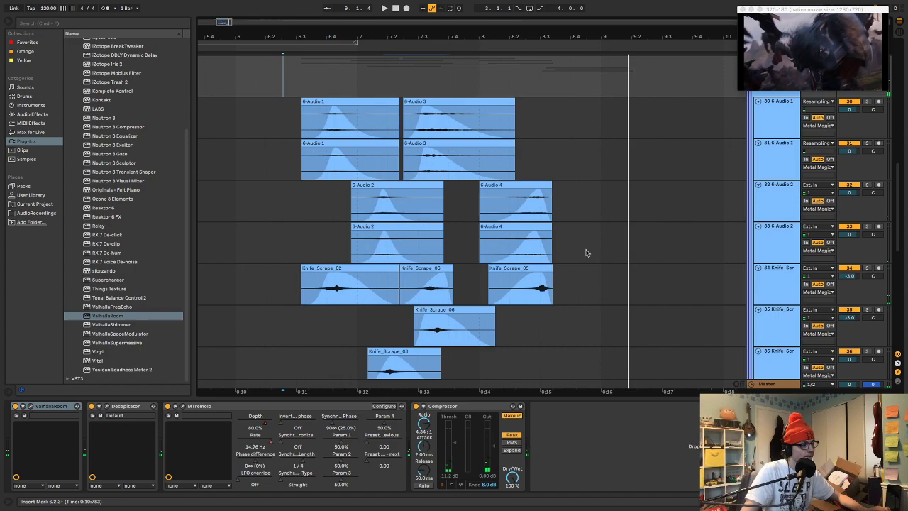
scroll(575, 250, "up", 3)
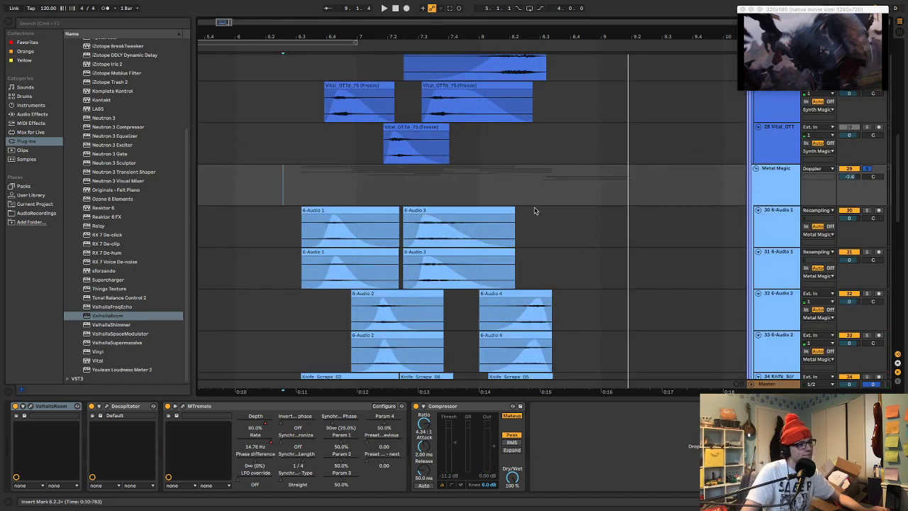
Add EQ Eight to the end of the Metal Magic group's chain and make its first band a low cut at about 79 Hz
left_click(31, 113)
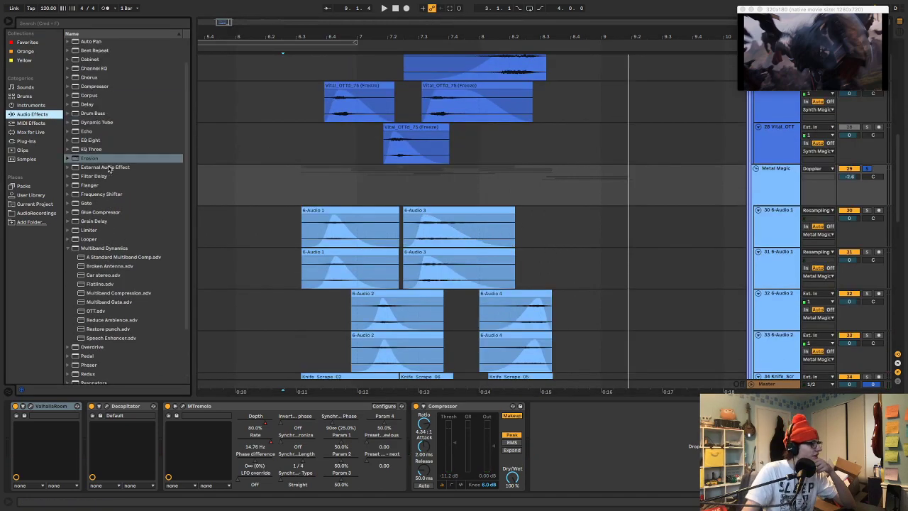
left_click_drag(90, 167, 546, 451)
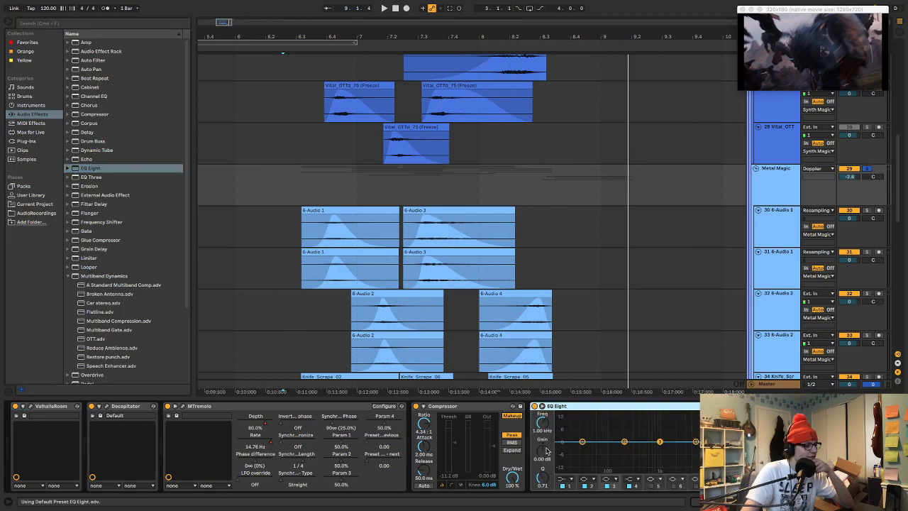
key("space")
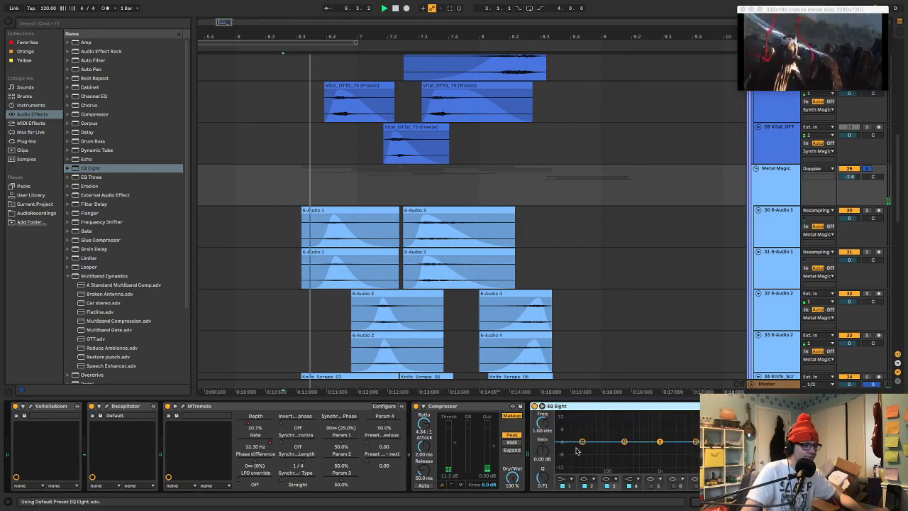
left_click(564, 479)
left_click(561, 430)
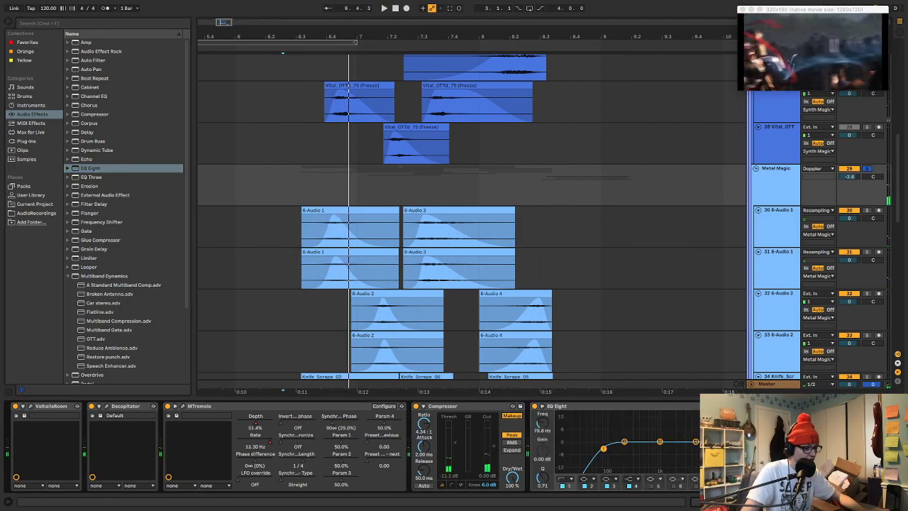
Shape the Metal Magic EQ during playback, lowering band 2 slightly and setting band 3 to 1.22 kHz with 1.79 dB gain
key("space")
left_click_drag(660, 441, 664, 445)
key("space")
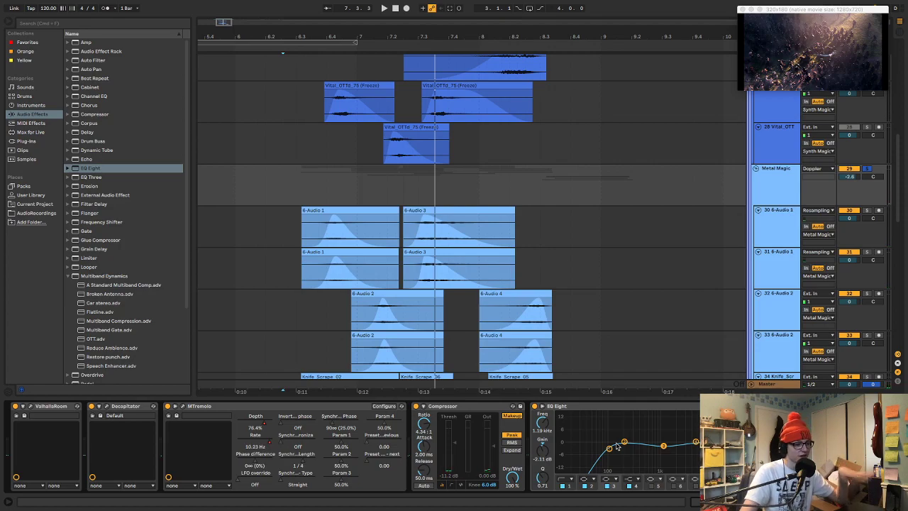
key("space")
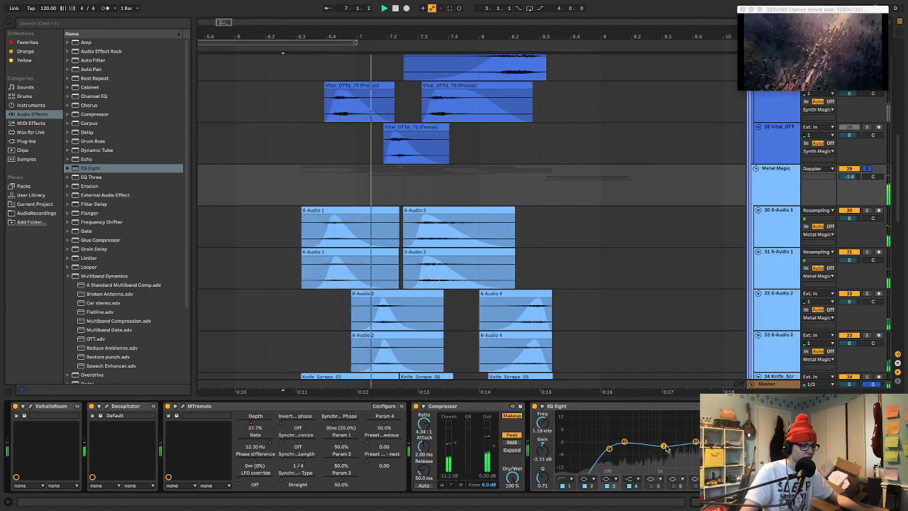
mouse_move(664, 447)
left_mouse_down()
mouse_move(670, 470)
mouse_move(666, 448)
left_mouse_up()
key("space")
key("space")
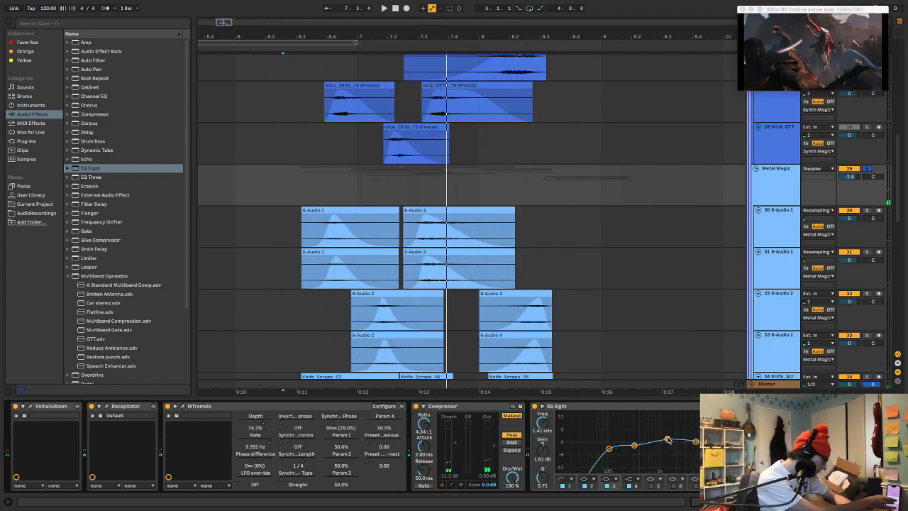
key("space")
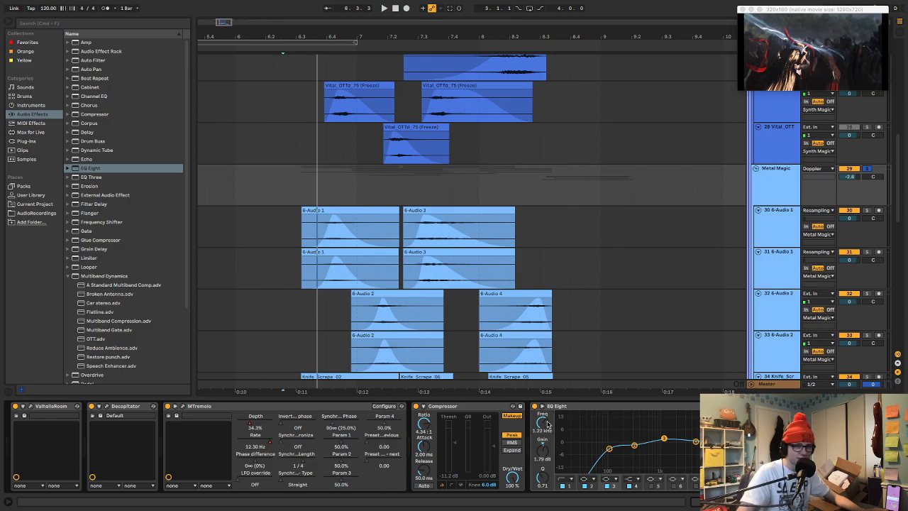
key("space")
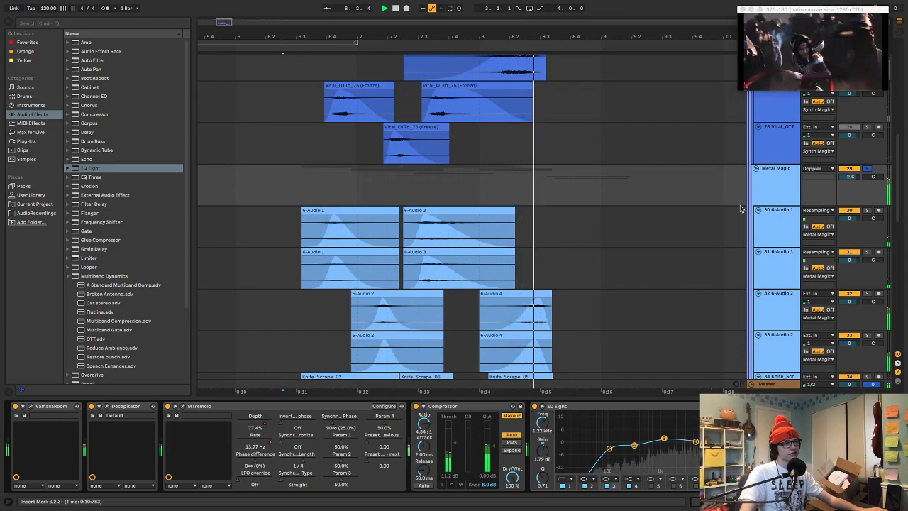
key("space")
Solo the Synth Magic group and set its EQ Eight's highest bell band to 4.08 kHz with -4.83 dB gain during playback
scroll(770, 189, "up", 10)
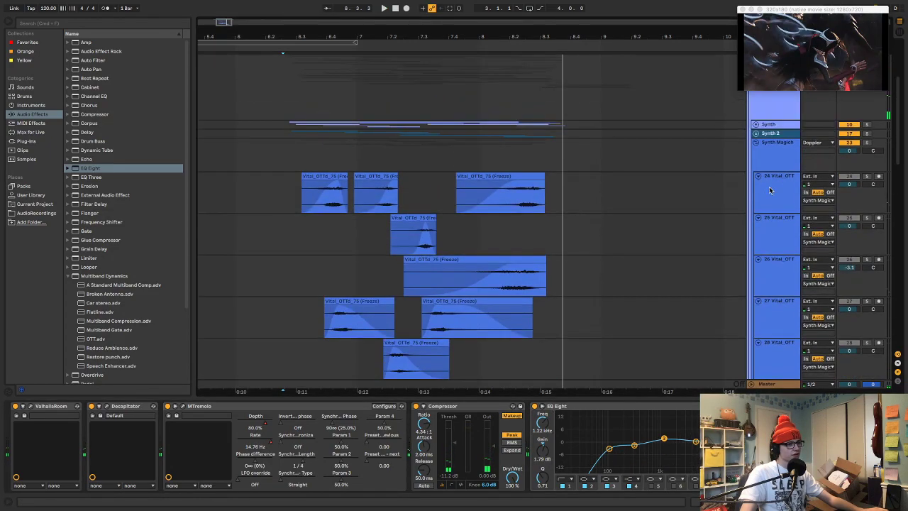
left_click(774, 198)
left_click(285, 196)
key("space")
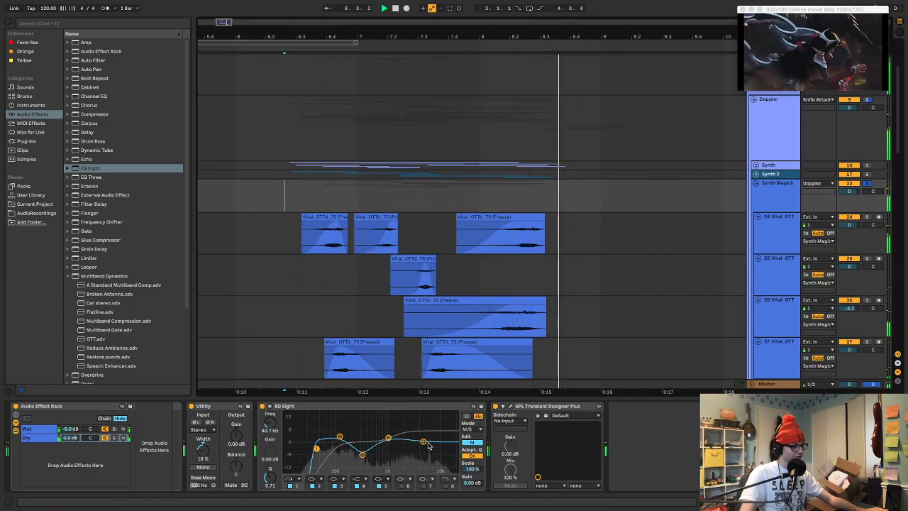
key("space")
key("space")
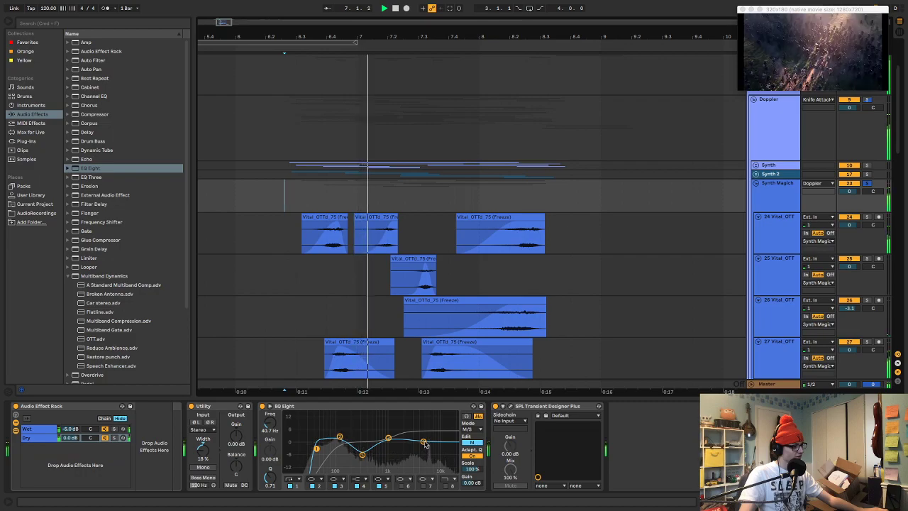
mouse_move(423, 443)
left_mouse_down()
mouse_move(422, 435)
mouse_move(419, 450)
left_mouse_up()
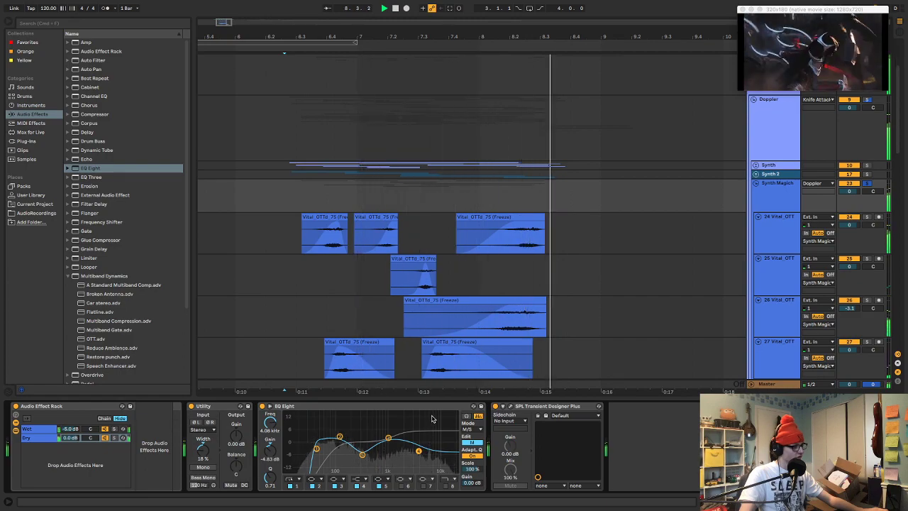
key("space")
Add Decapitator from the Soundtoys plug-ins after MBassador on the Doppler group, audition it and close its window
left_click(763, 144)
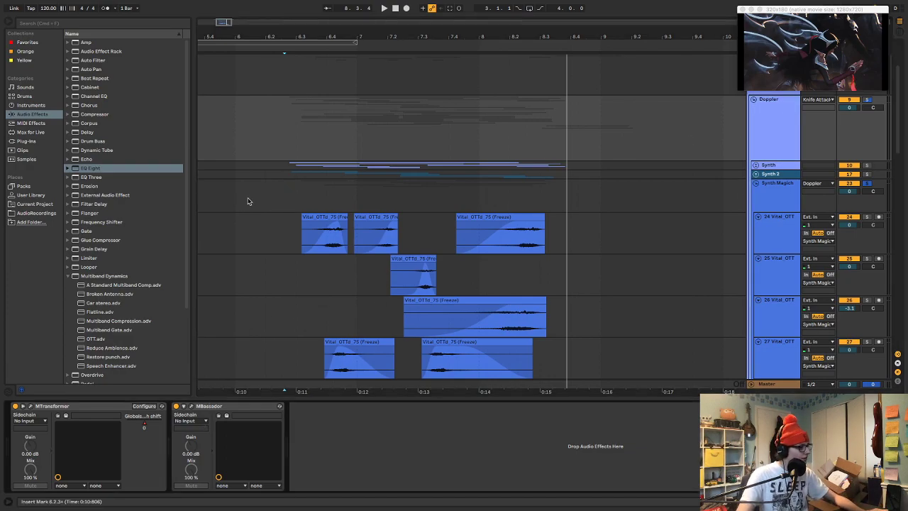
left_click(27, 141)
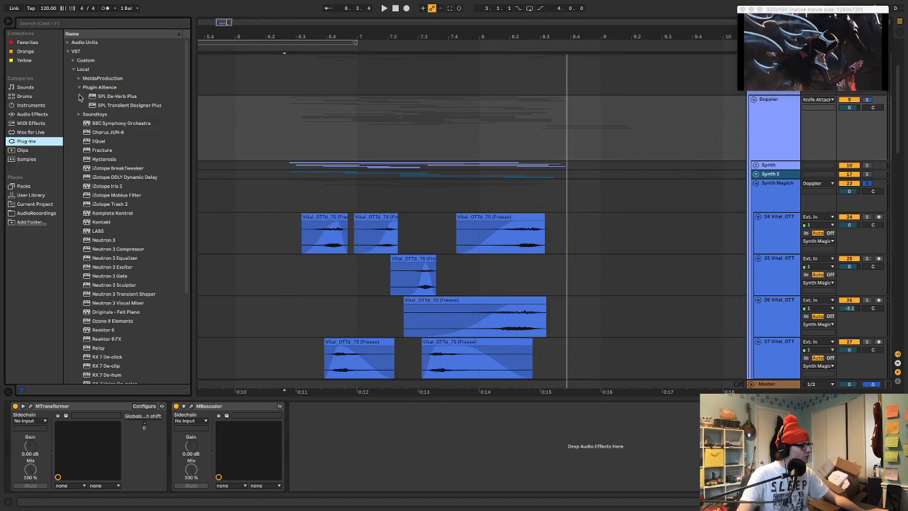
left_click(80, 113)
left_click(112, 114)
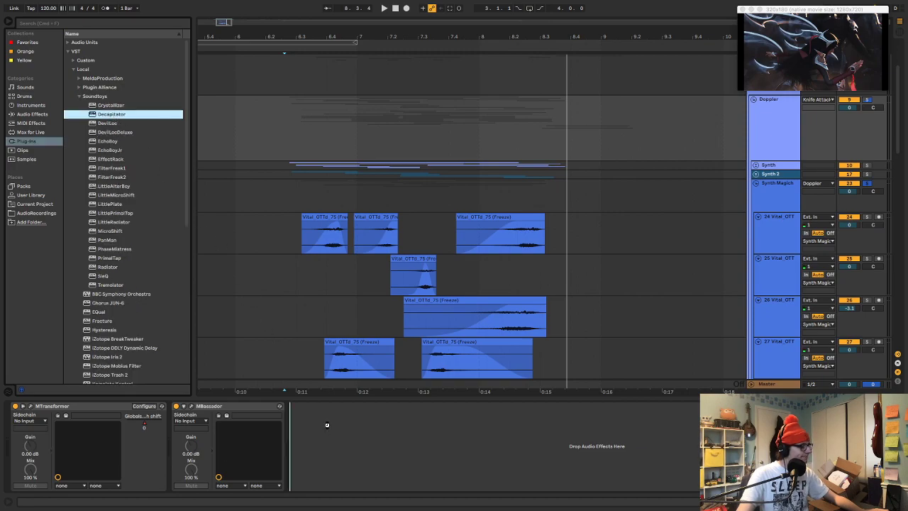
left_click_drag(327, 425, 329, 423)
key("space")
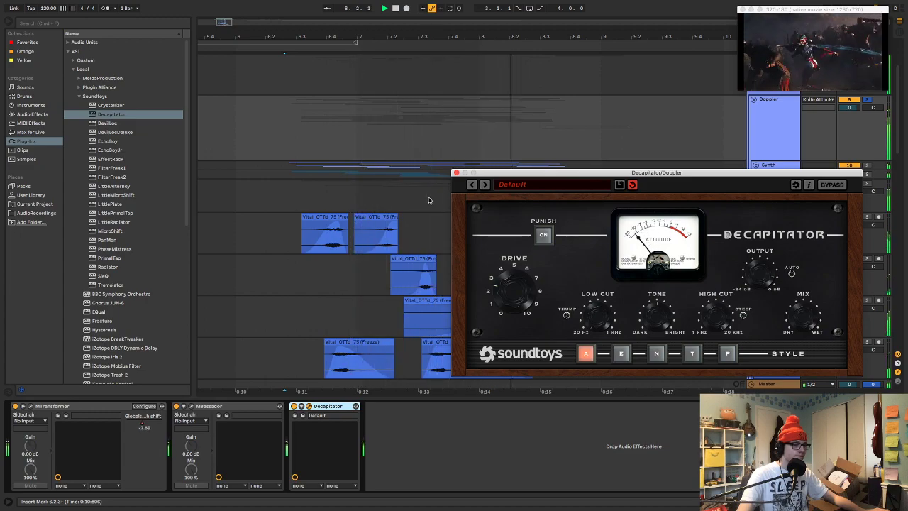
left_click(457, 173)
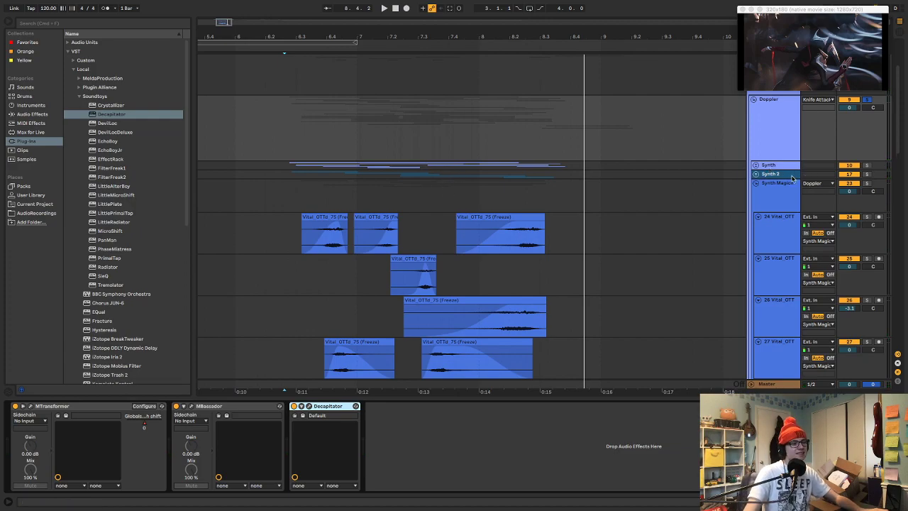
Mute the Synth group during playback, unfold the Synth 2 group and solo its track 21
key("space")
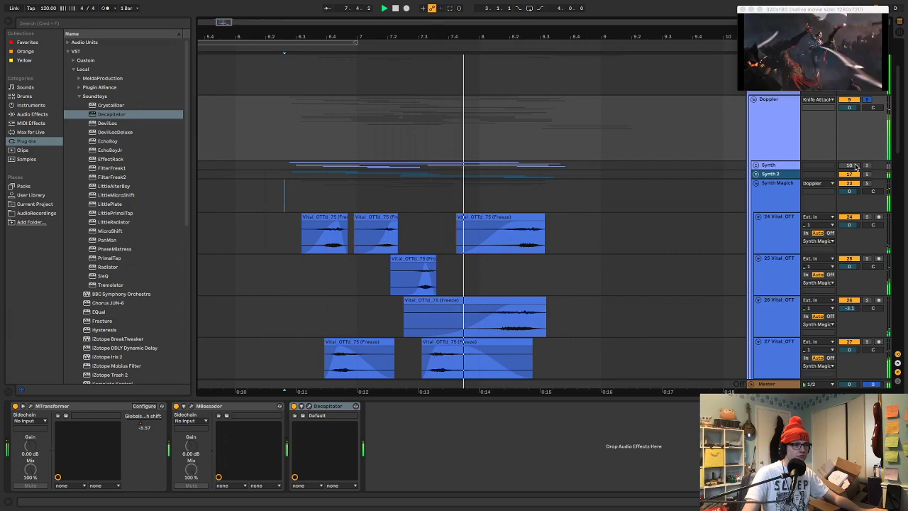
key("space")
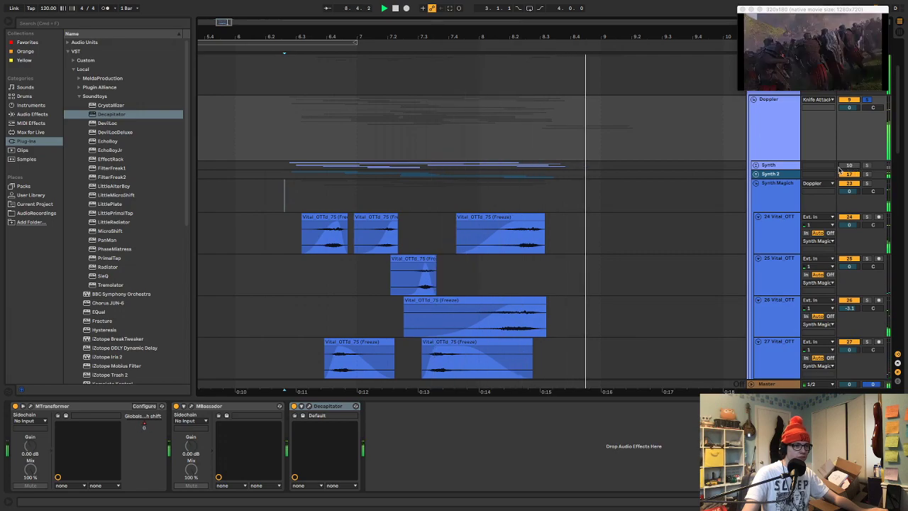
left_click(756, 174)
scroll(746, 185, "down", 3)
left_click(768, 227)
key("s")
key("space")
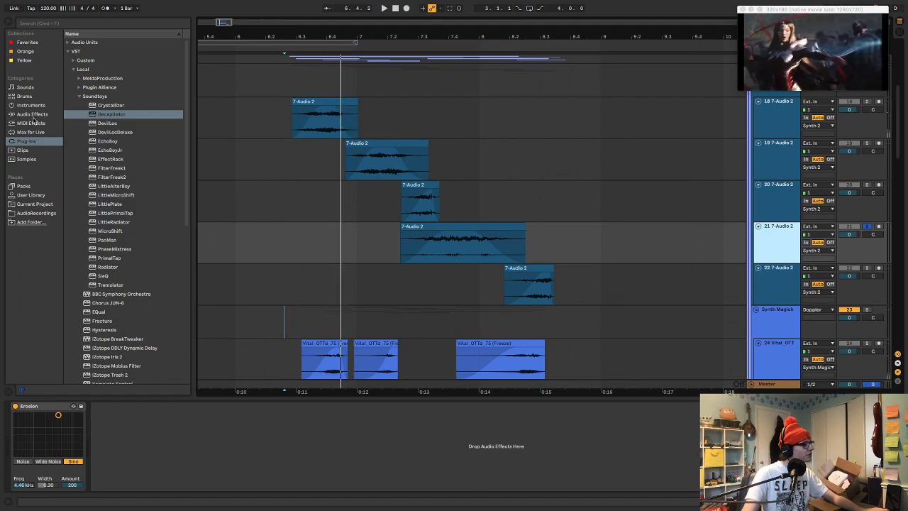
Add Auto Pan after Erosion on track 21 with 72.2% amount, 3.85 Hz rate and 0° phase
left_click(47, 114)
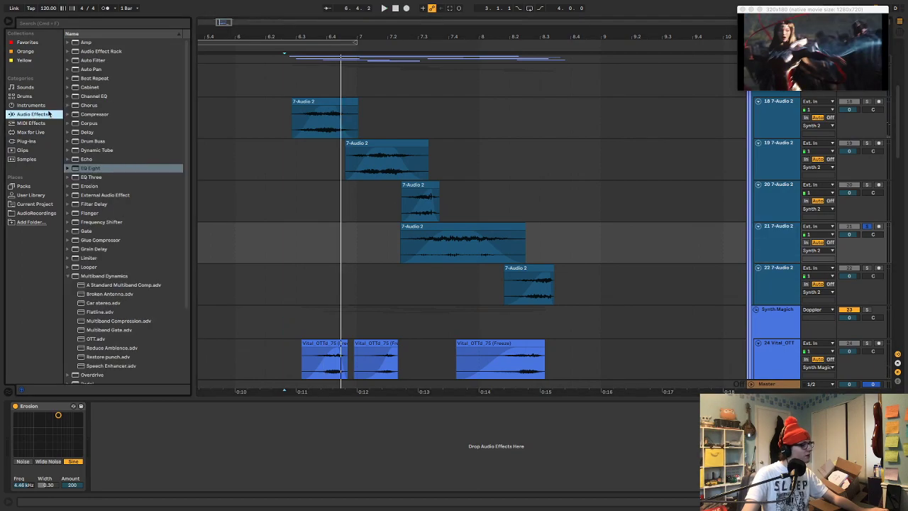
left_click(92, 69)
key("Return")
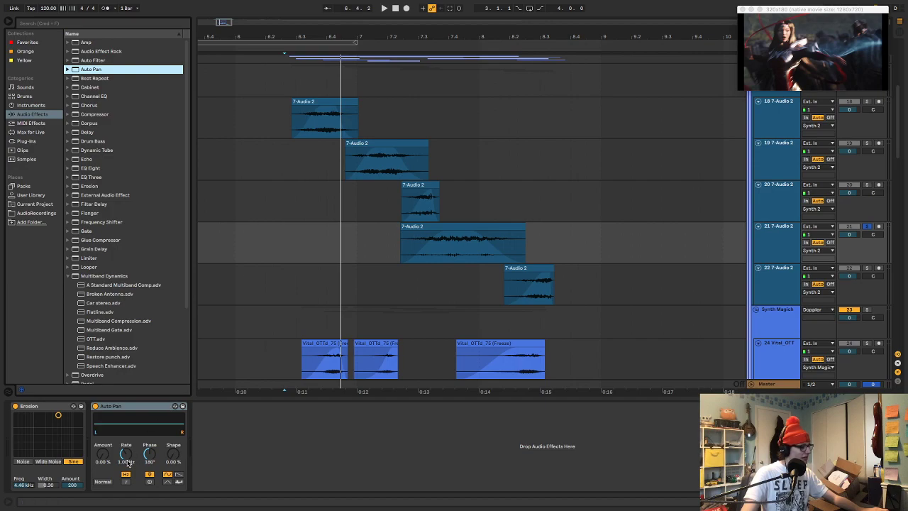
left_click_drag(129, 462, 129, 450)
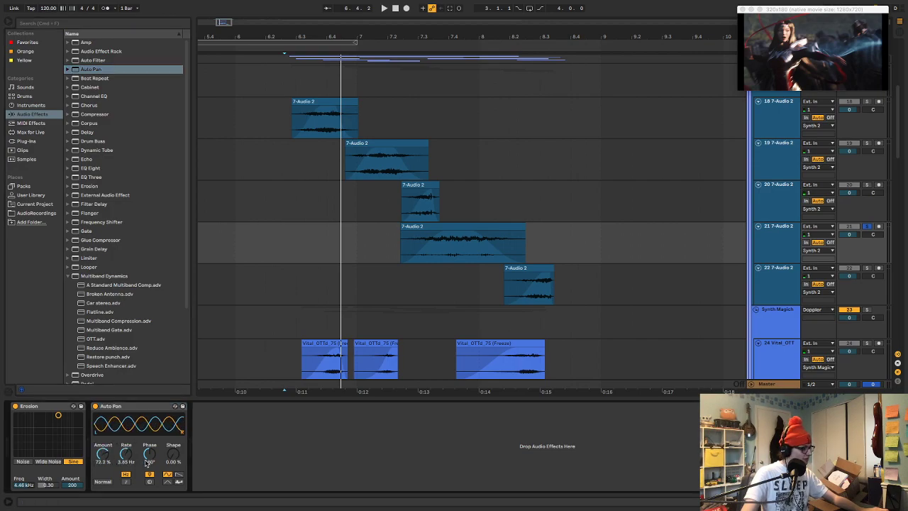
Audition the track 21 clip while setting Auto Pan to 73.0% amount and 9.96 Hz rate, and unsolo the track
left_click(428, 223)
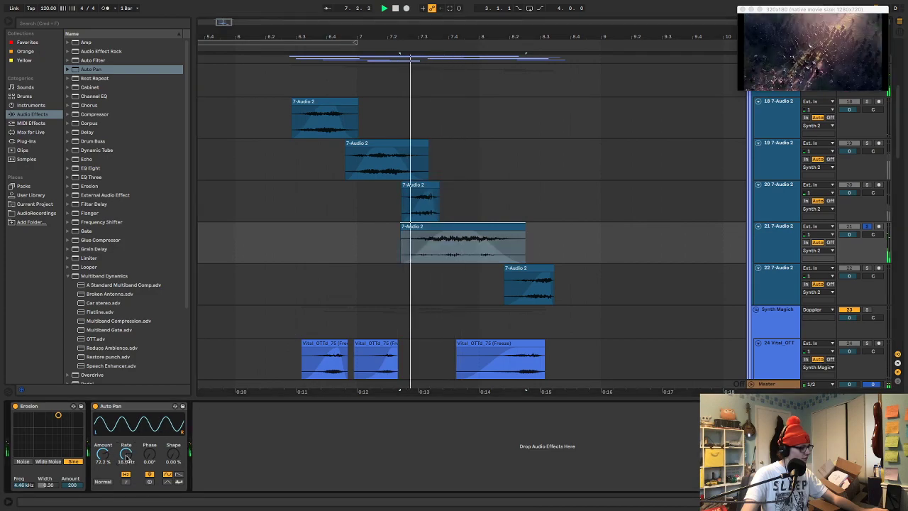
key("space")
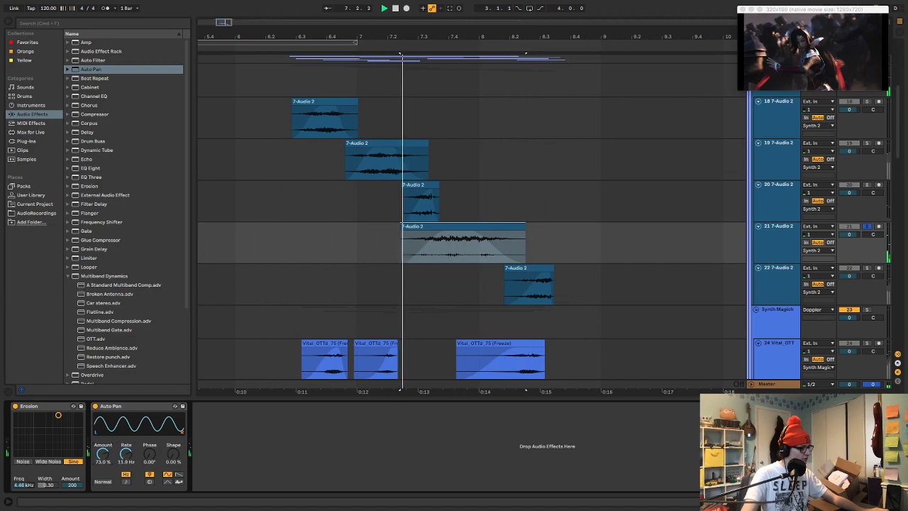
mouse_move(123, 458)
left_mouse_down()
mouse_move(124, 467)
mouse_move(124, 447)
left_mouse_up()
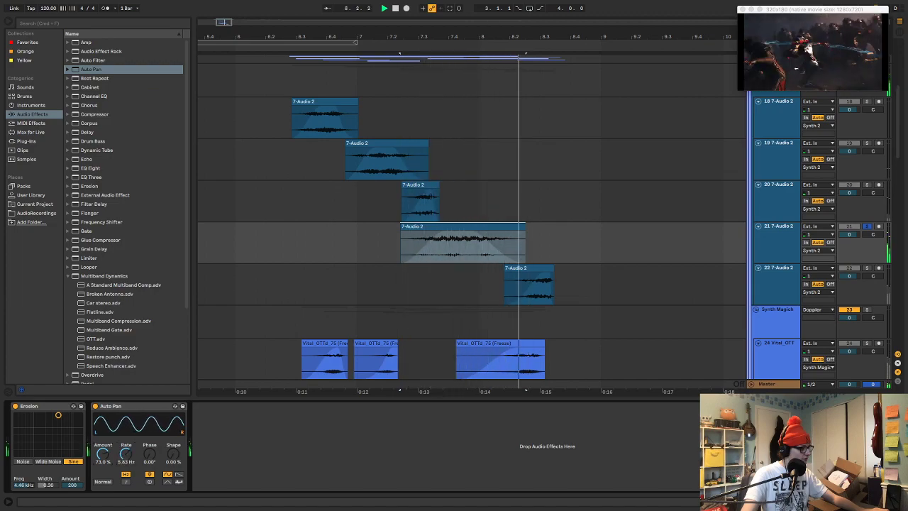
key("space")
key("space")
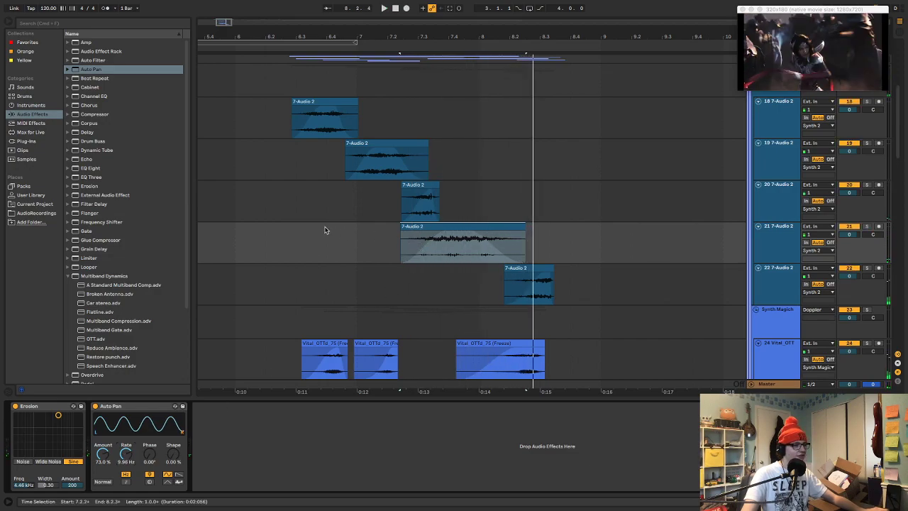
Play from the start of the first Synth 2 clip and set Auto Pan to 86.5% amount, 14.2 Hz rate and 31.0% shape
left_click(295, 239)
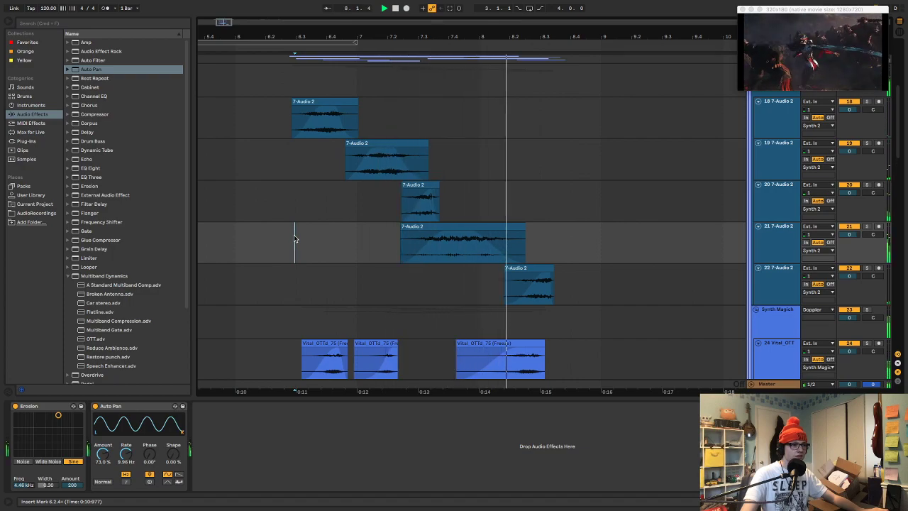
key("space")
left_click_drag(103, 454, 126, 452)
key("space")
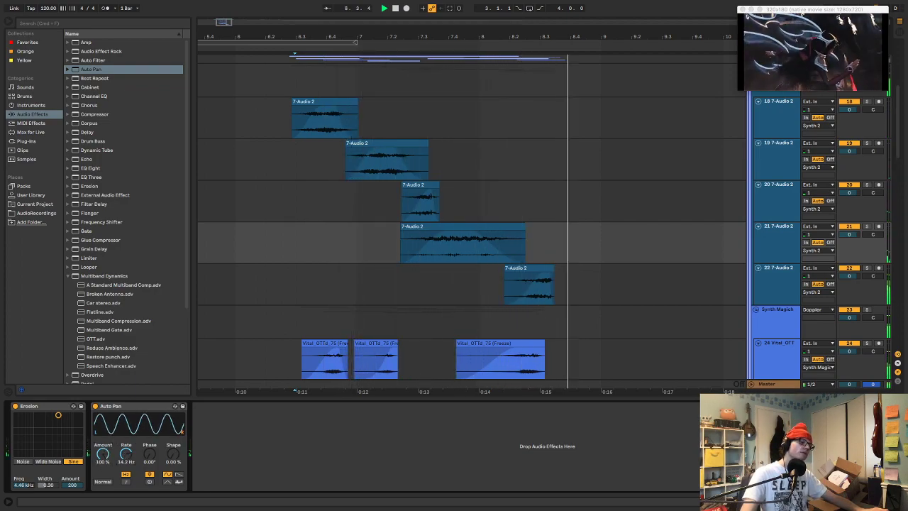
left_click_drag(174, 456, 174, 433)
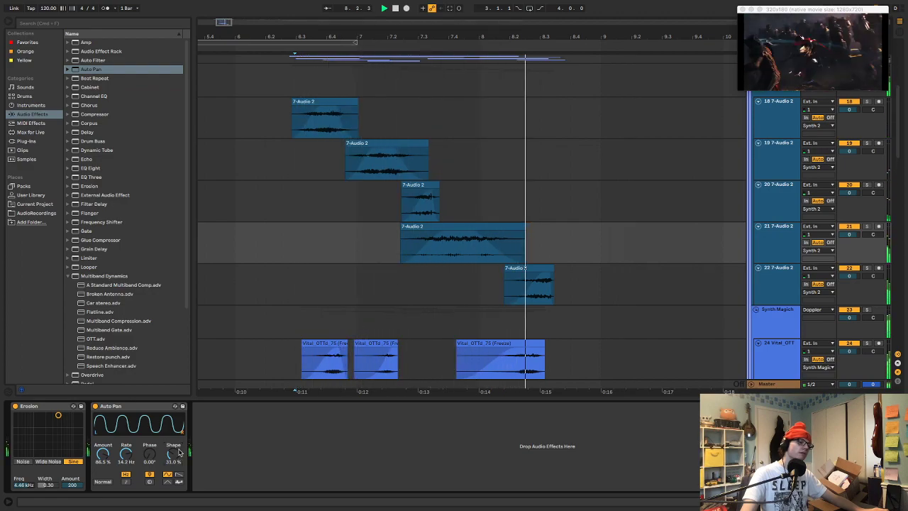
key("space")
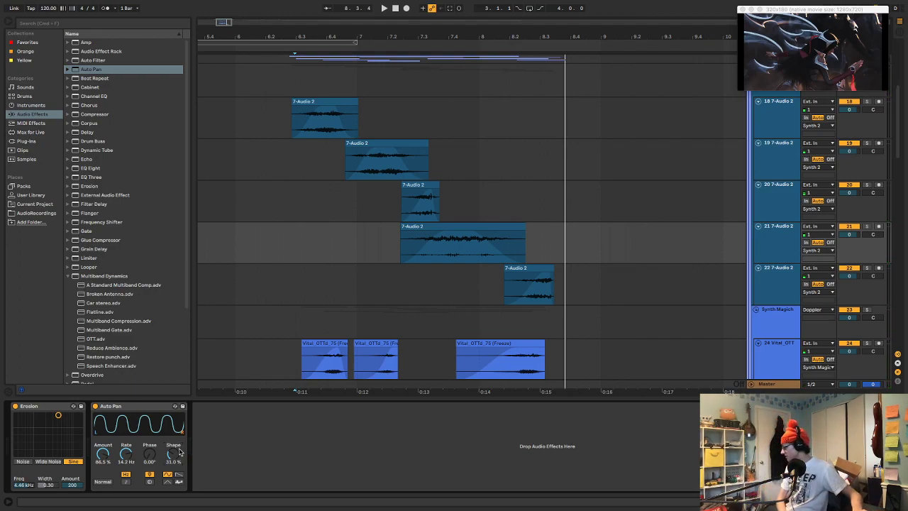
Replay the knife attack passage several times to judge the Auto Pan modulation in the full mix
key("space")
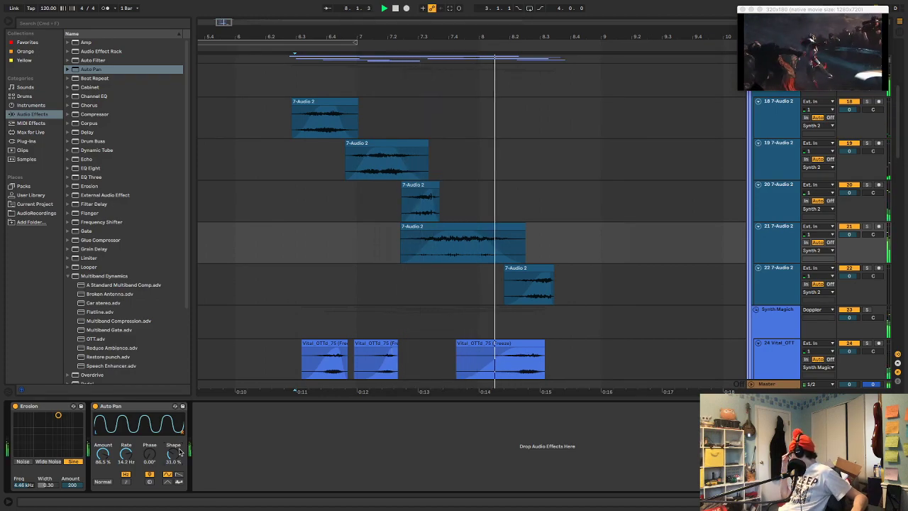
key("space")
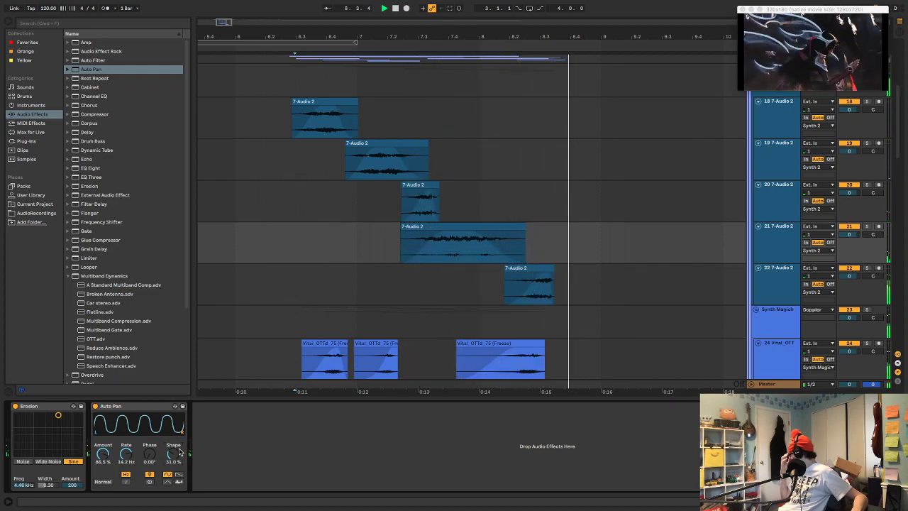
key("space")
key("space")
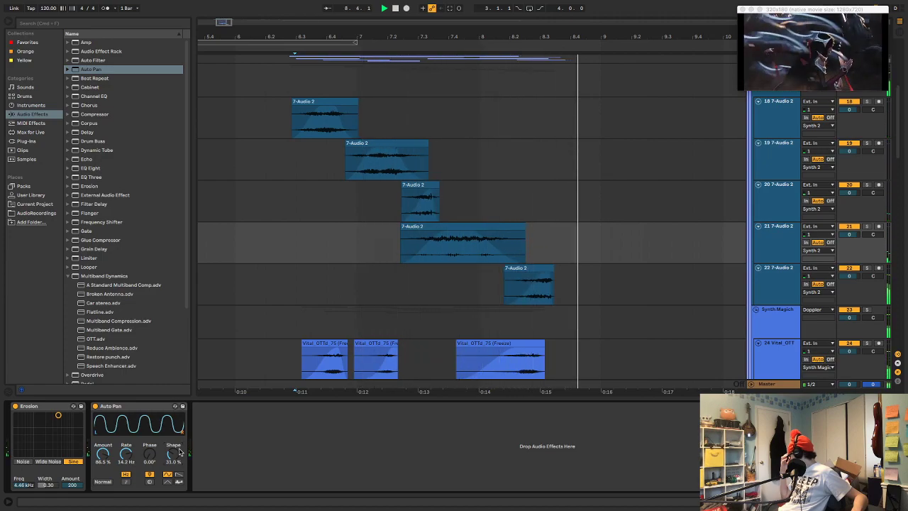
key("space")
key("space")
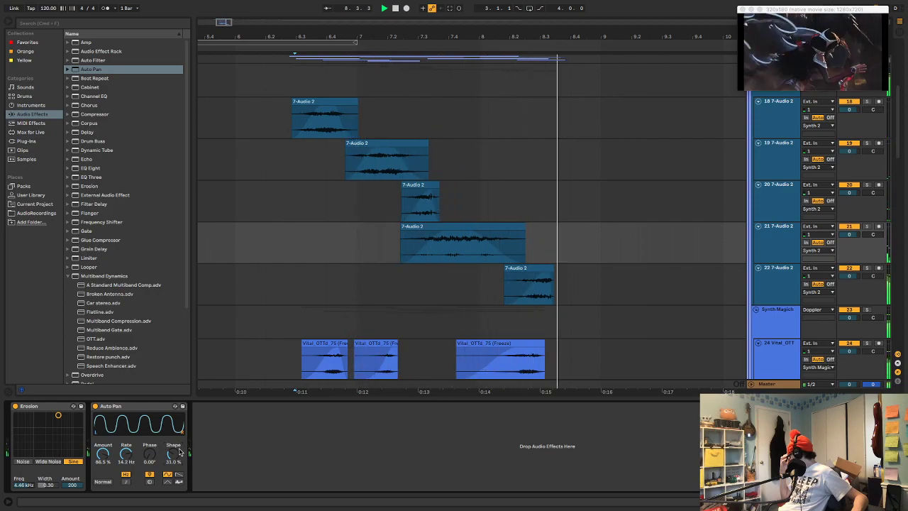
key("space")
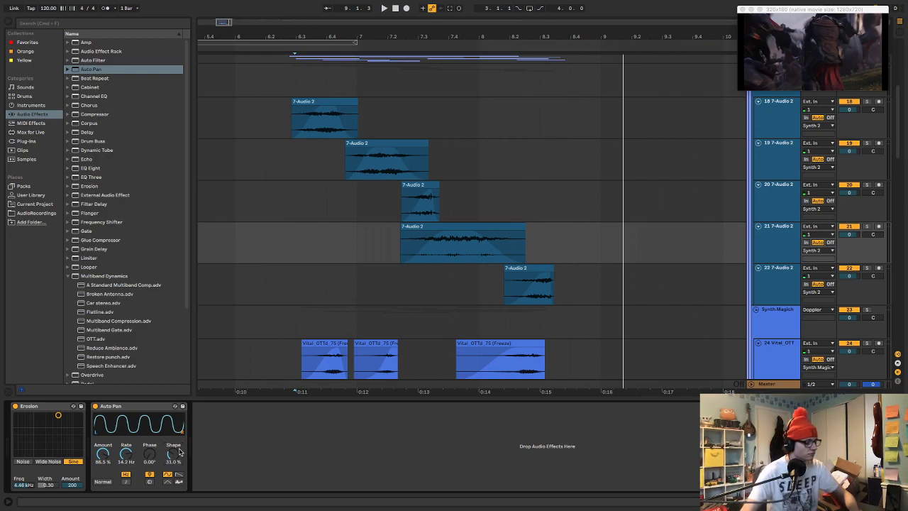
Set the audio output device to MacBook Pro Speakers in the audio preferences and close them
key("super+comma")
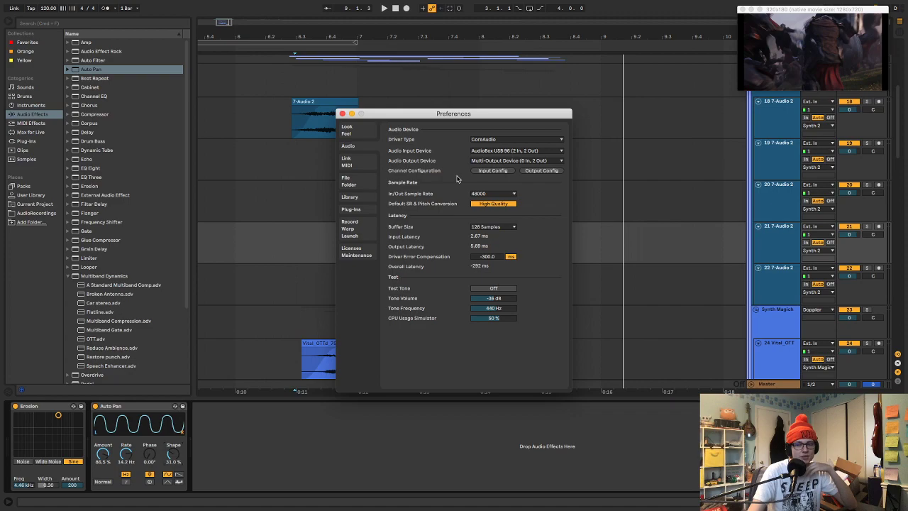
left_click(511, 163)
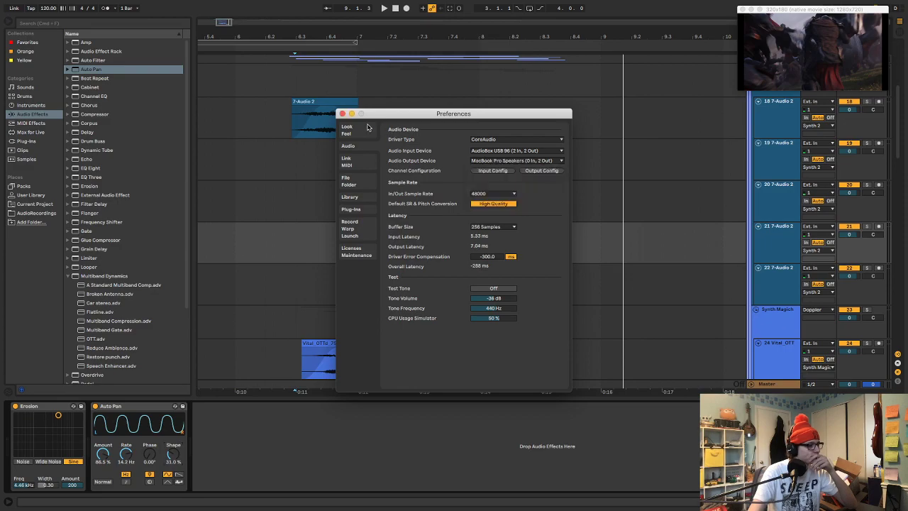
left_click(342, 114)
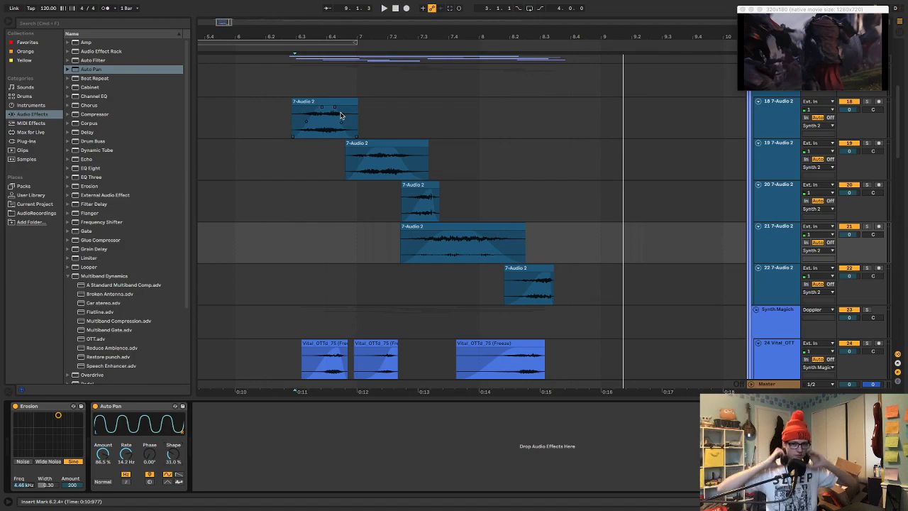
Listen to the knife attack passage repeatedly through the laptop speakers
key("space")
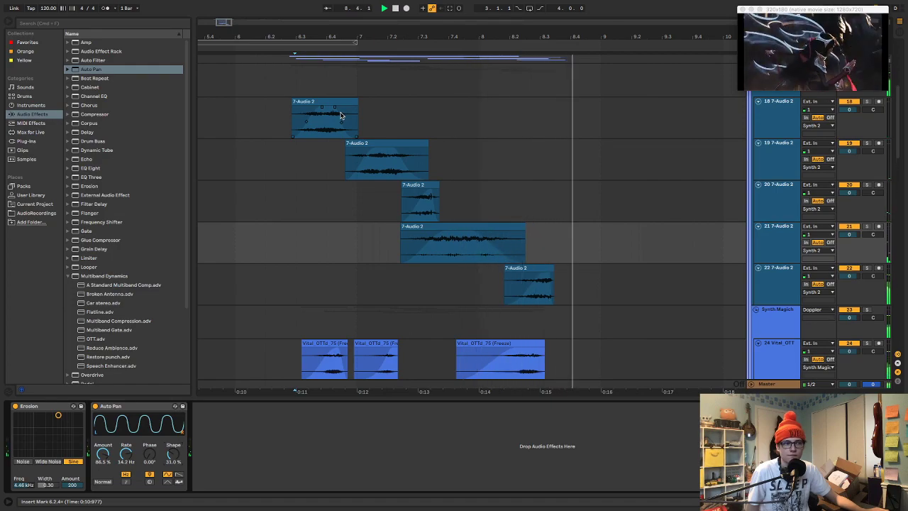
key("space")
key("space")
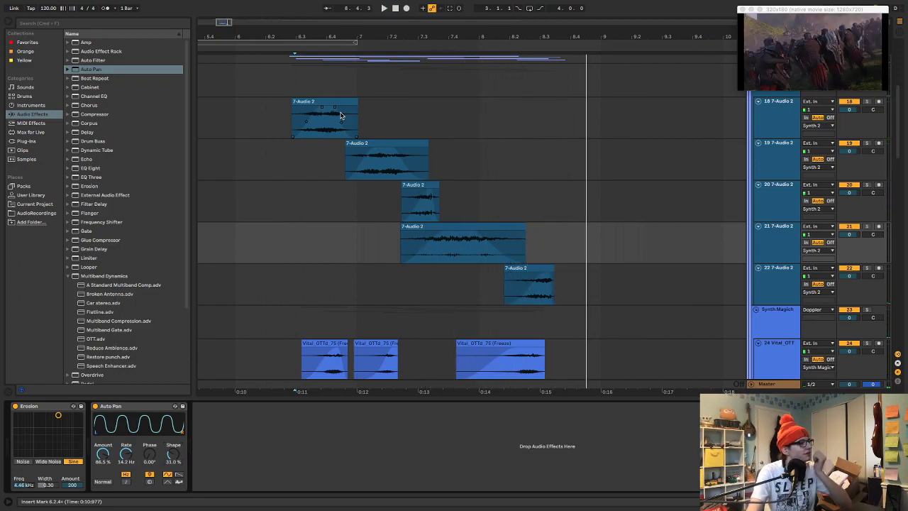
key("space")
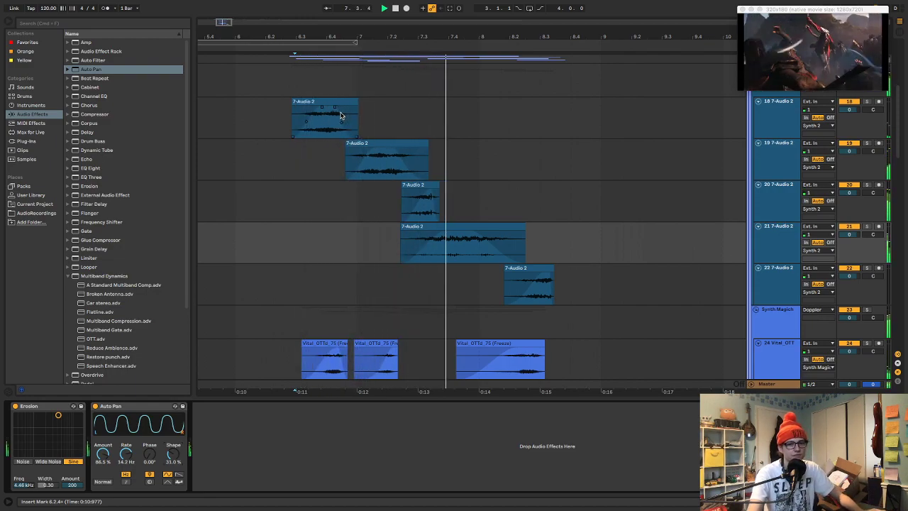
key("space")
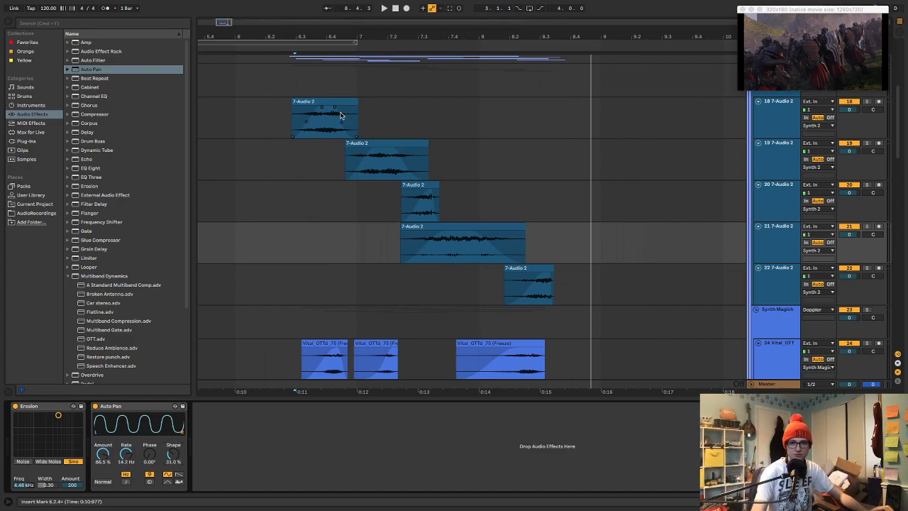
key("space")
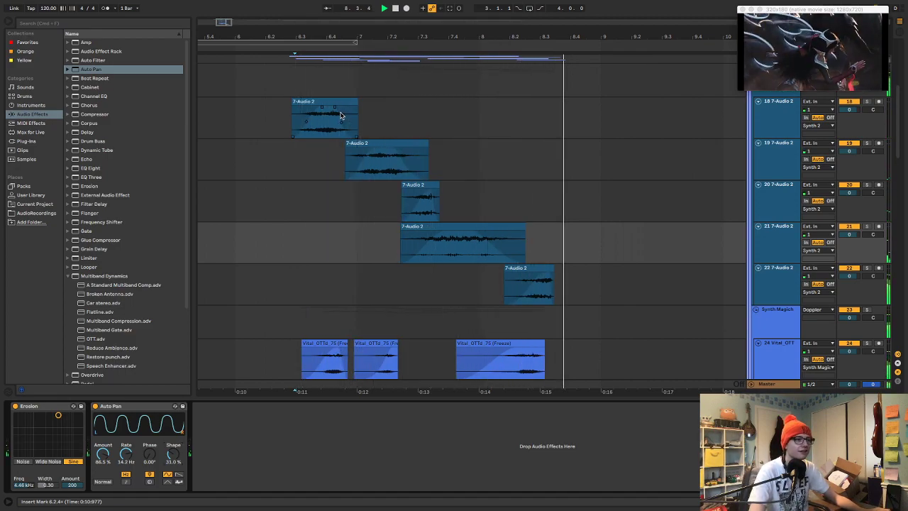
Compare the Synth and Synth 2 groups during playback by swapping their mutes, ending with Synth muted and Synth 2 active
scroll(746, 241, "up", 3)
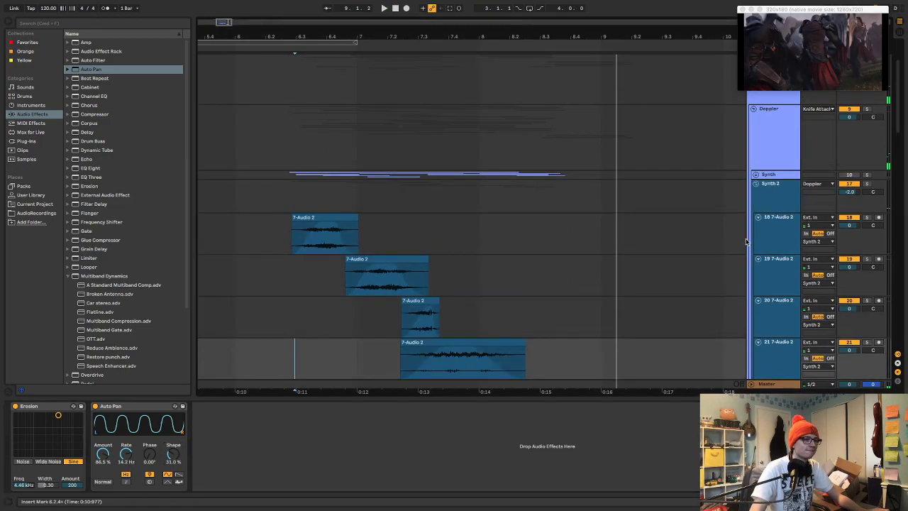
key("space")
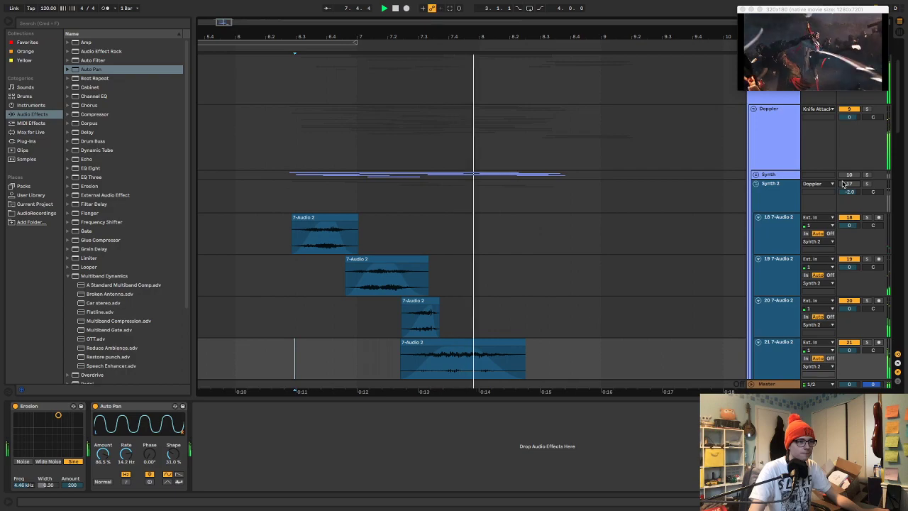
left_click(846, 176)
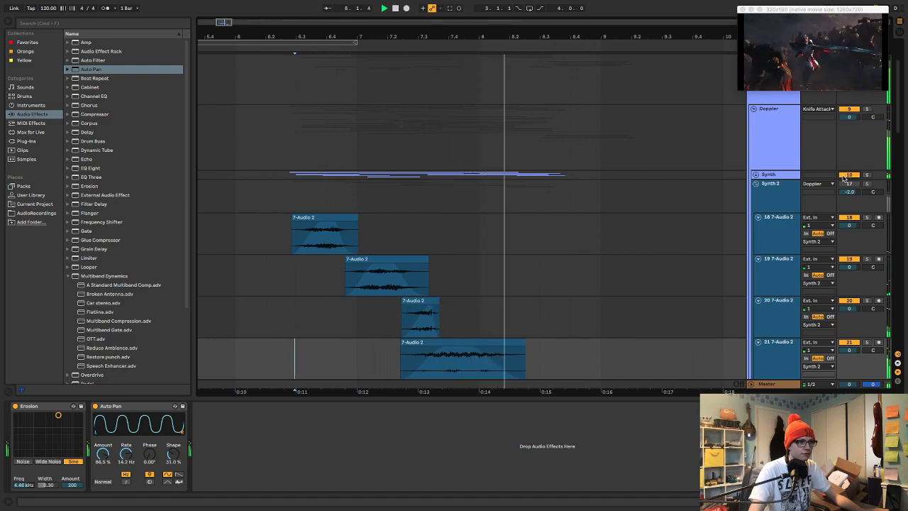
left_click(848, 184)
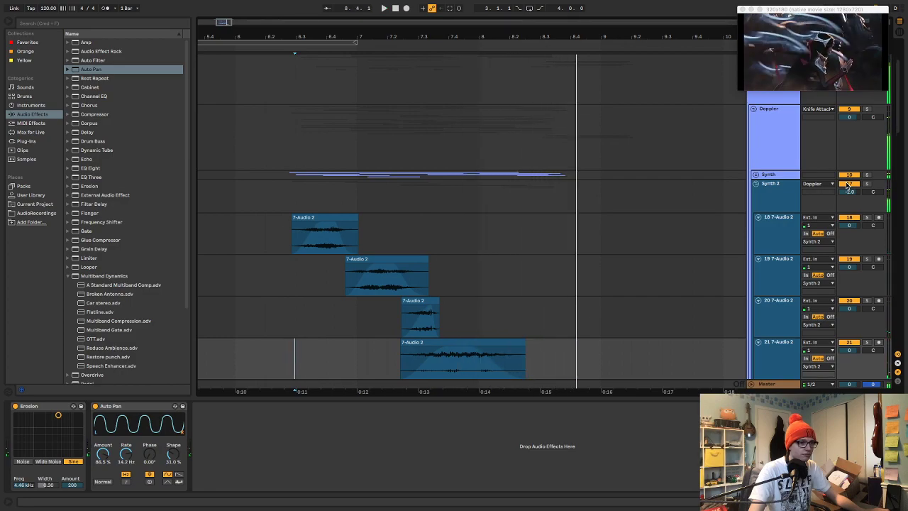
left_click(849, 176)
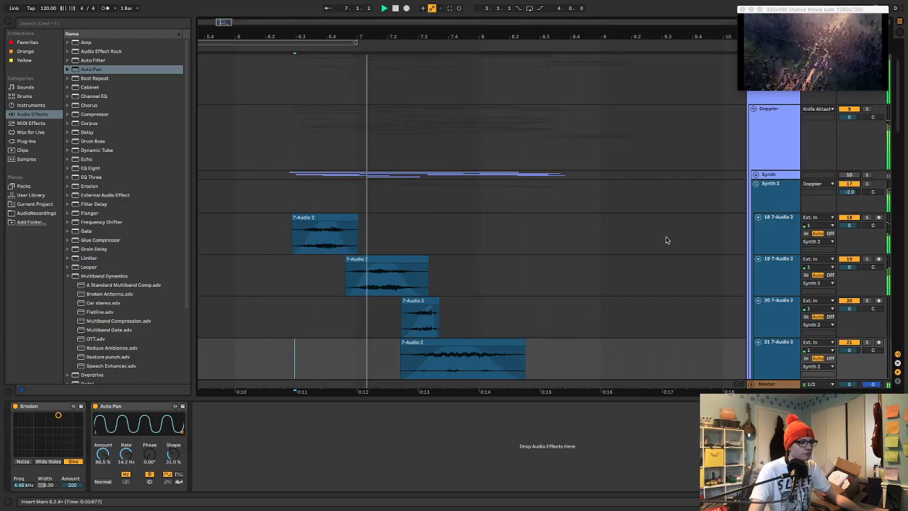
Solo track 19 in the Synth 2 group, select its clip and add EQ Eight to the track
scroll(481, 263, "down", 1)
scroll(481, 263, "down", 3)
left_click(400, 190)
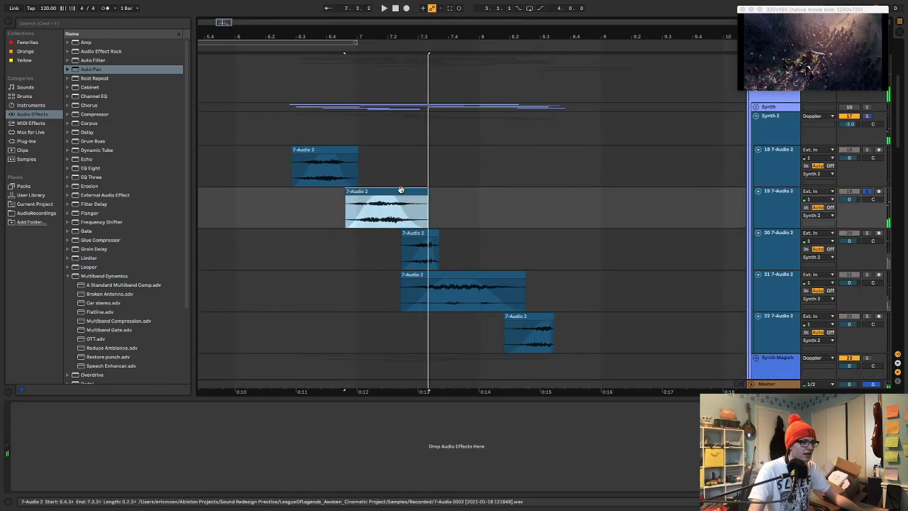
double_click(400, 190)
double_click(778, 206)
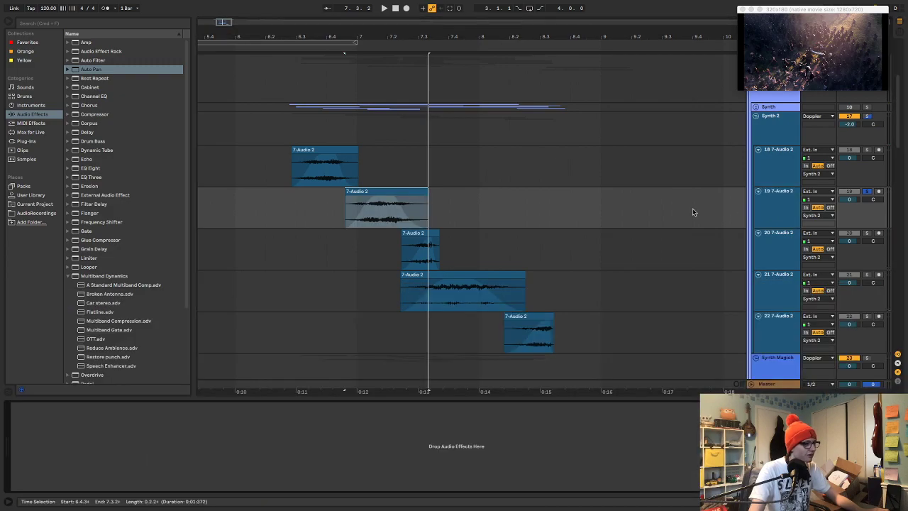
left_click(90, 169)
left_click_drag(329, 199, 345, 215)
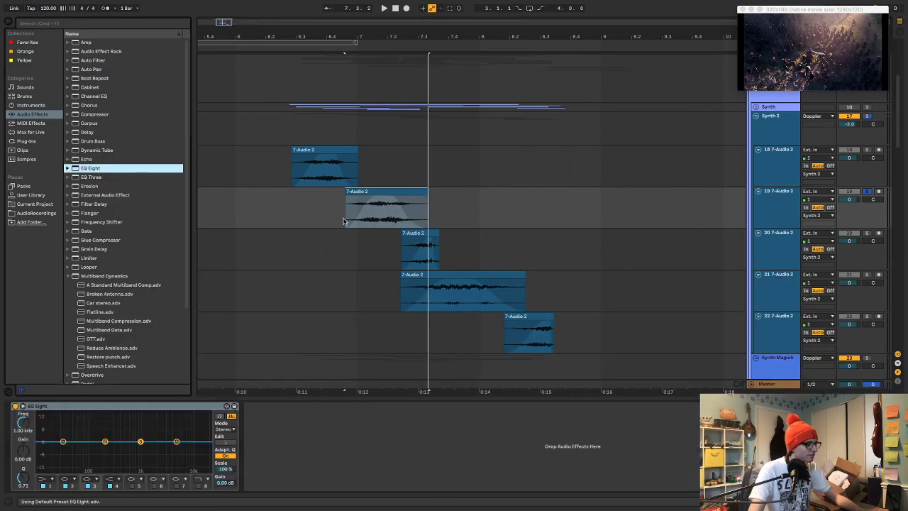
Set track 19's EQ Eight band 3 to 3.03 kHz with -15.0 dB gain, unsolo the track and replay the passage
key("space")
key("space")
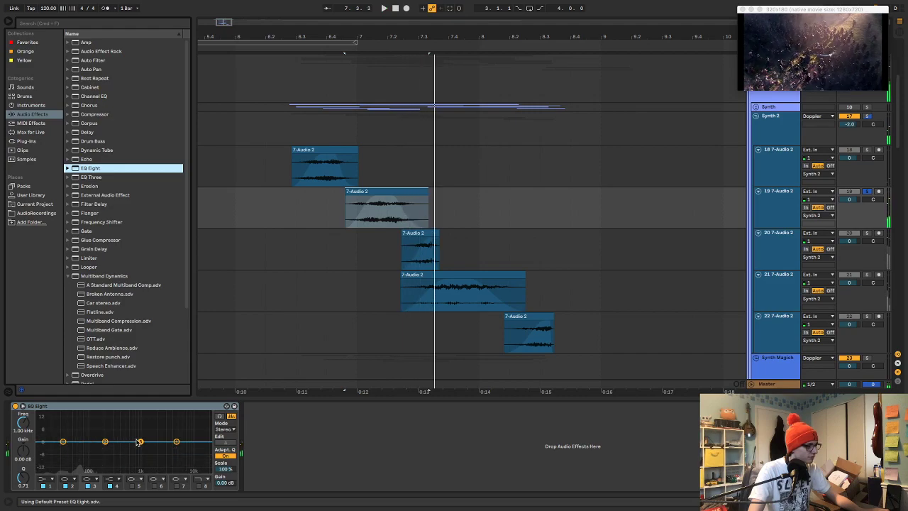
left_click_drag(140, 442, 165, 471)
key("space")
key("space")
key("s")
key("space")
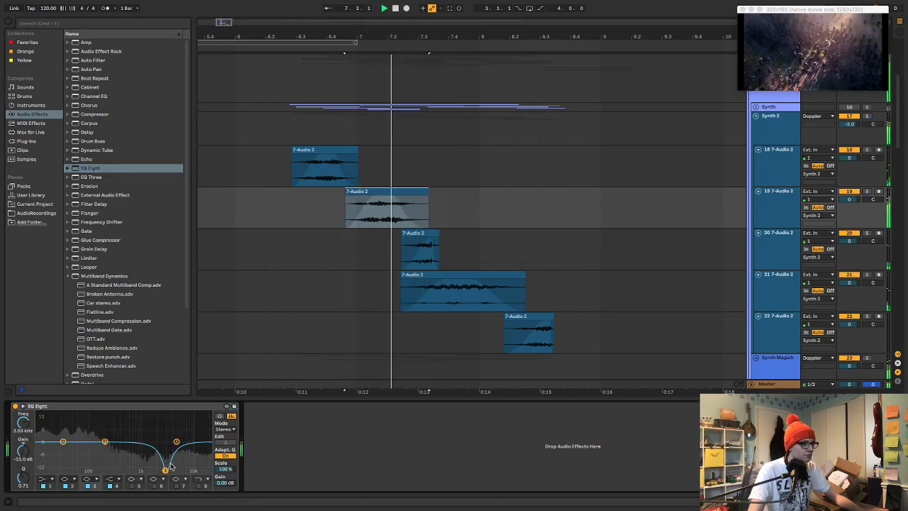
left_click(290, 202)
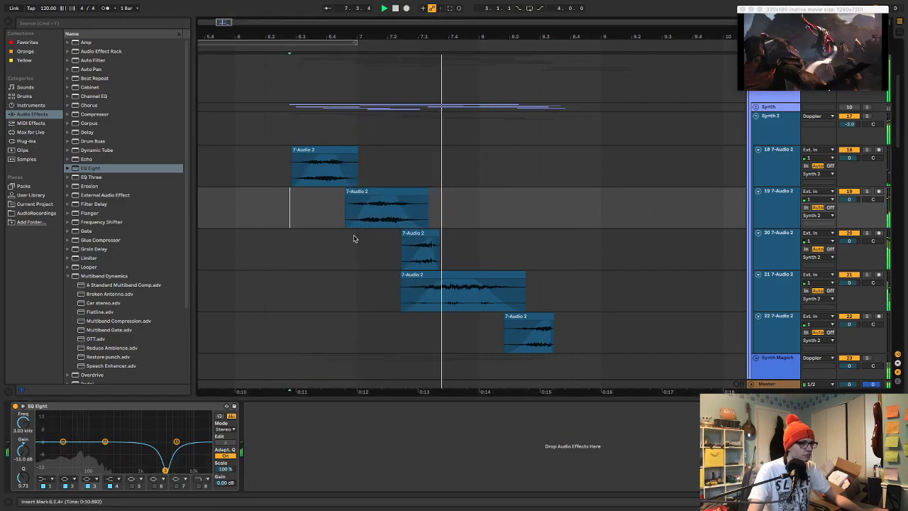
Solo track 19 and set its EQ Eight band 2 to 711 Hz with -15.0 dB gain and Q 0.19 during playback
left_click(379, 191)
key("s")
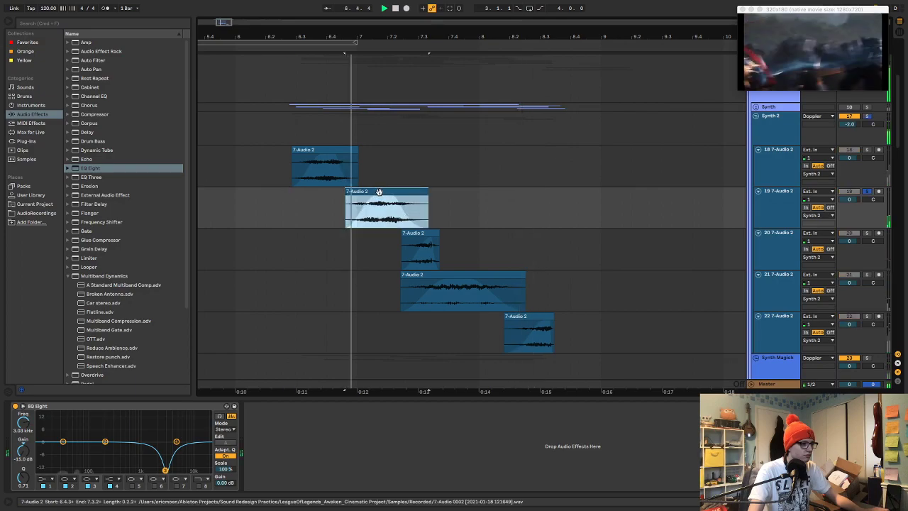
left_click_drag(165, 471, 133, 472)
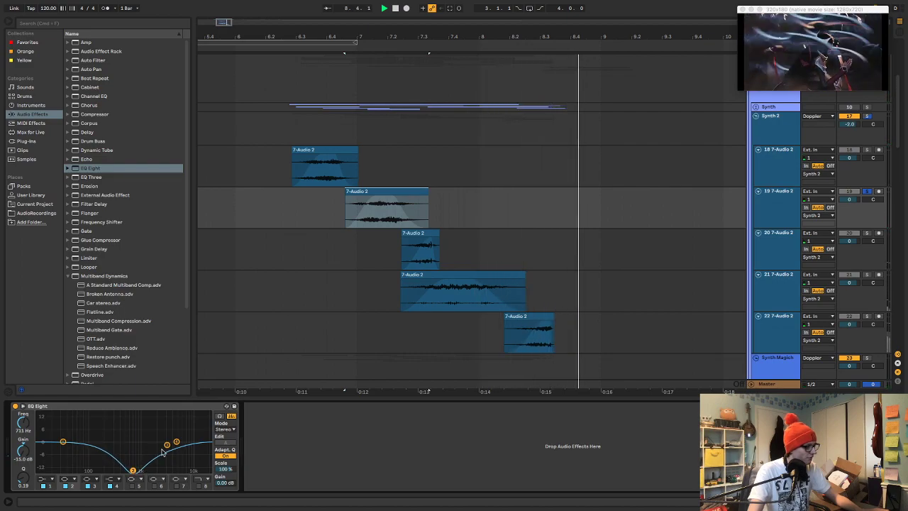
key("space")
key("space")
Turn track 19's EQ Eight band 4 into a high-cut filter and set band 3 to 2.35 kHz with 6.32 dB gain
mouse_move(167, 445)
left_mouse_down()
mouse_move(155, 424)
mouse_move(170, 438)
left_mouse_up()
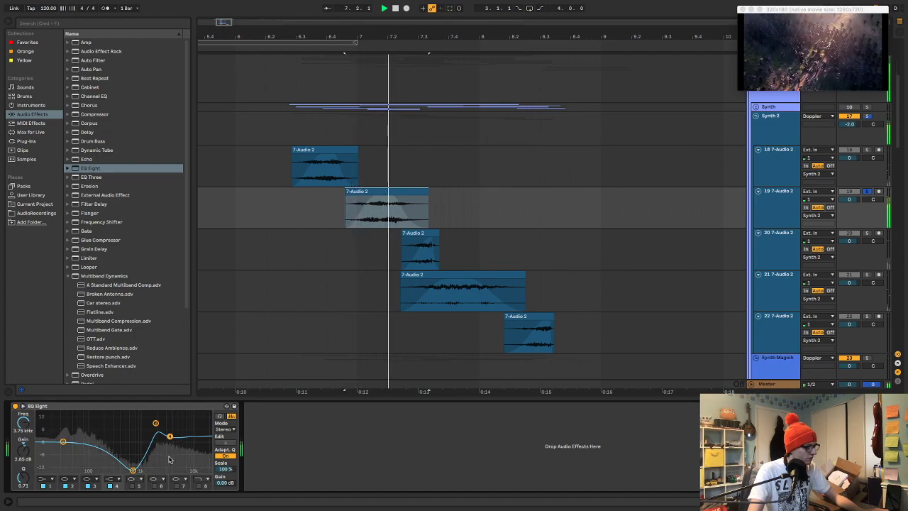
left_click(117, 480)
key("space")
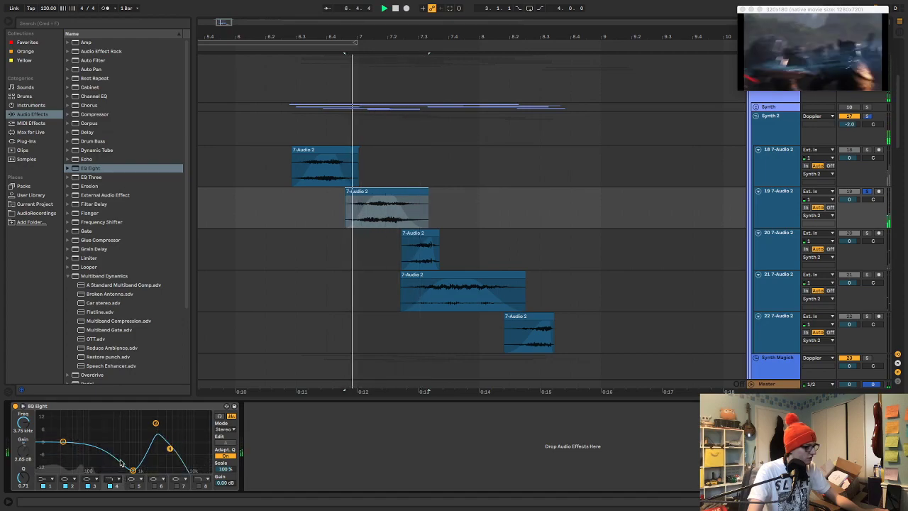
mouse_move(157, 424)
left_mouse_down()
mouse_move(171, 421)
mouse_move(158, 429)
left_mouse_up()
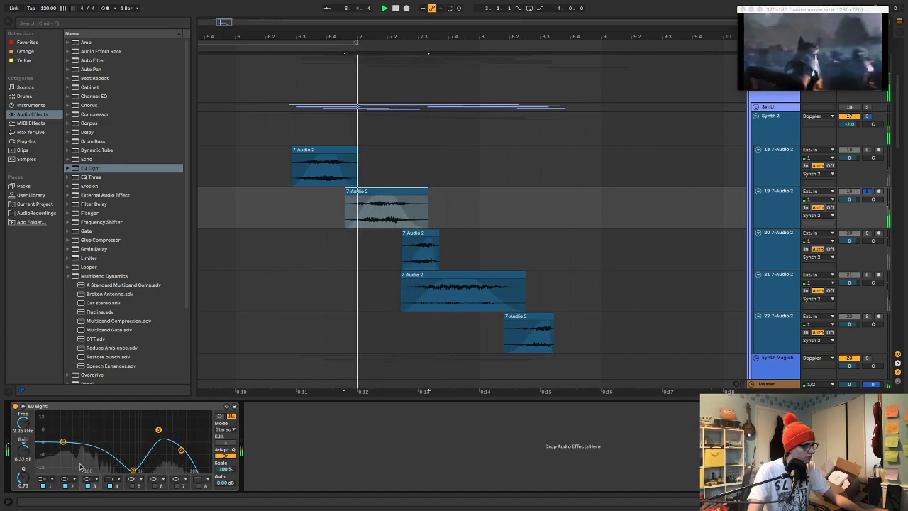
Add band 5 to track 19's EQ Eight at 107 Hz with -2.65 dB gain, unsolo the track and replay the passage
left_click_drag(89, 441, 91, 448)
key("s")
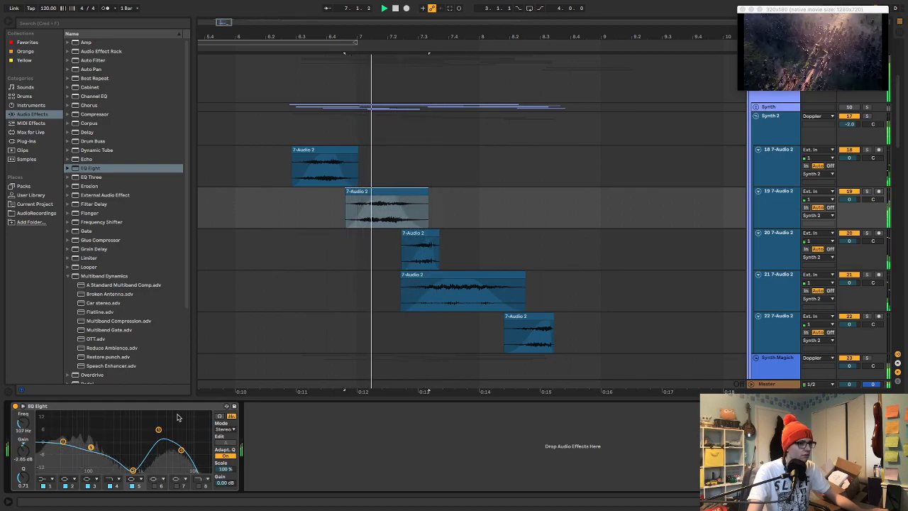
left_click(291, 196)
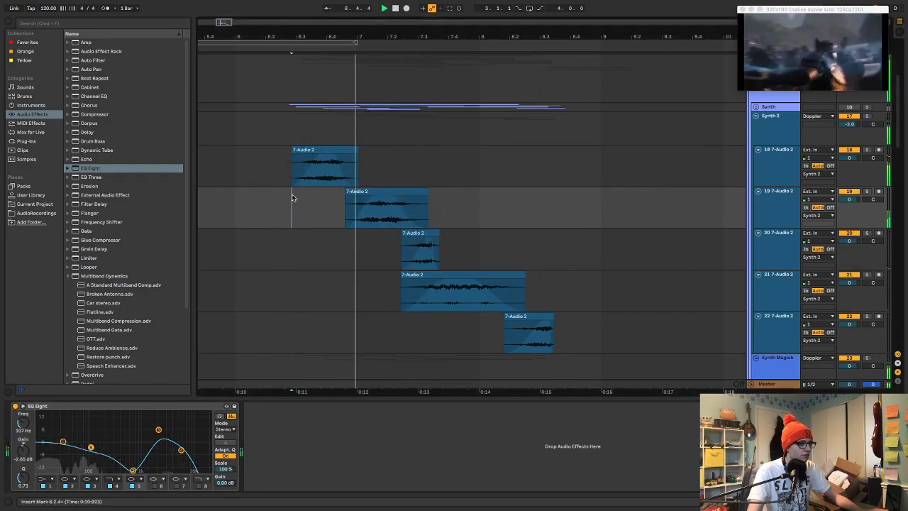
Solo track 18, open its clip and move the sample region to start at 1:04:682, then audition it
left_click(337, 150)
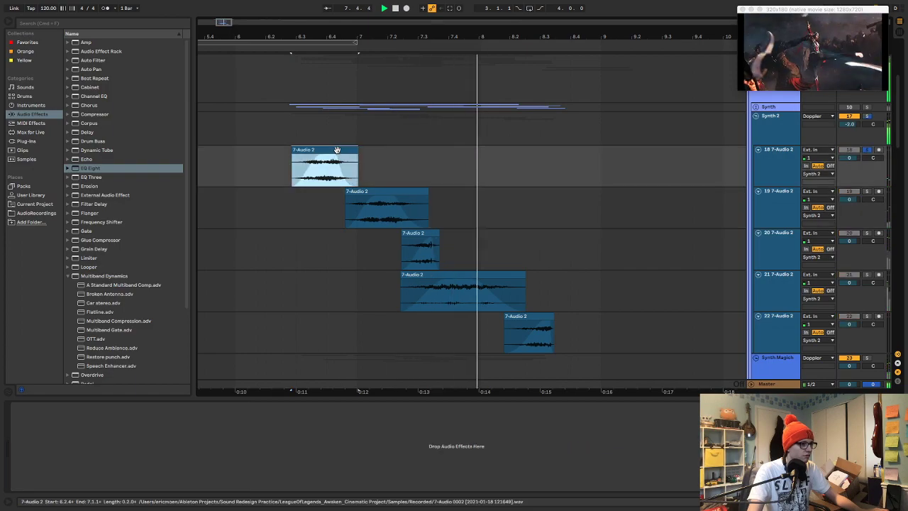
double_click(337, 150)
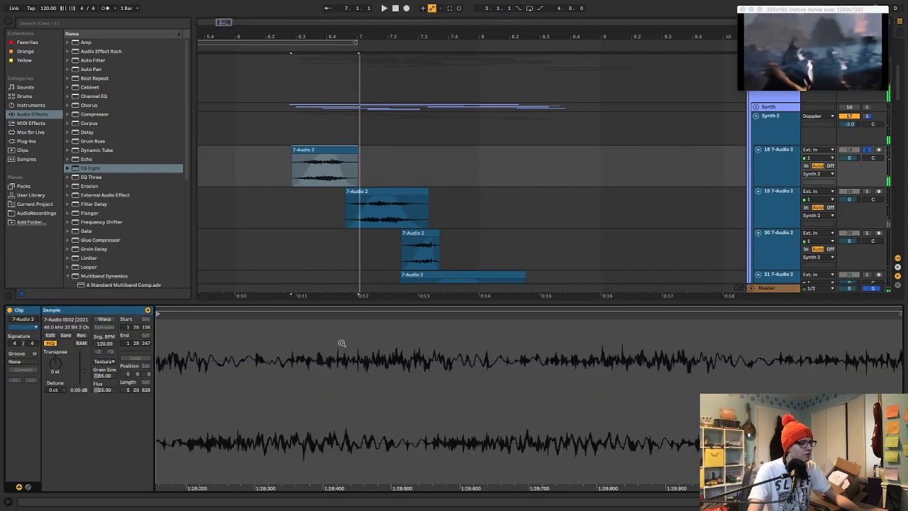
left_click_drag(604, 385, 605, 378)
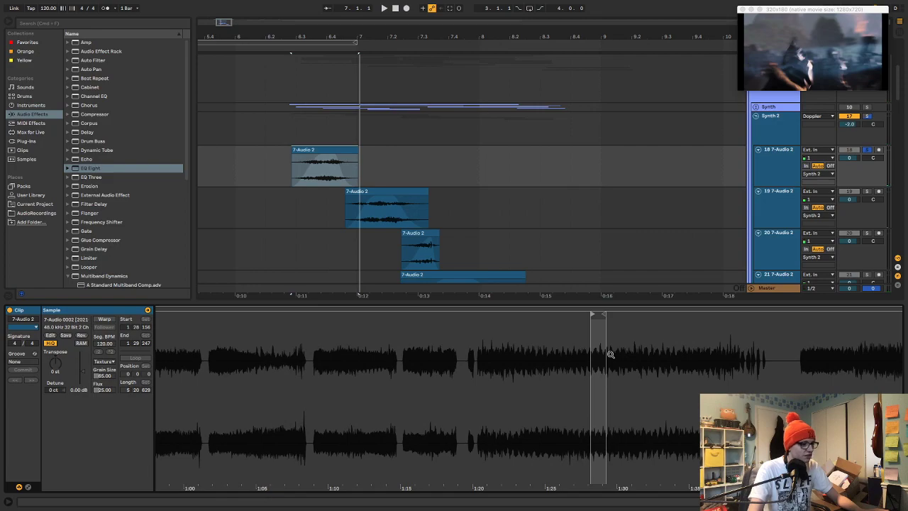
left_click_drag(598, 317, 249, 361)
key("space")
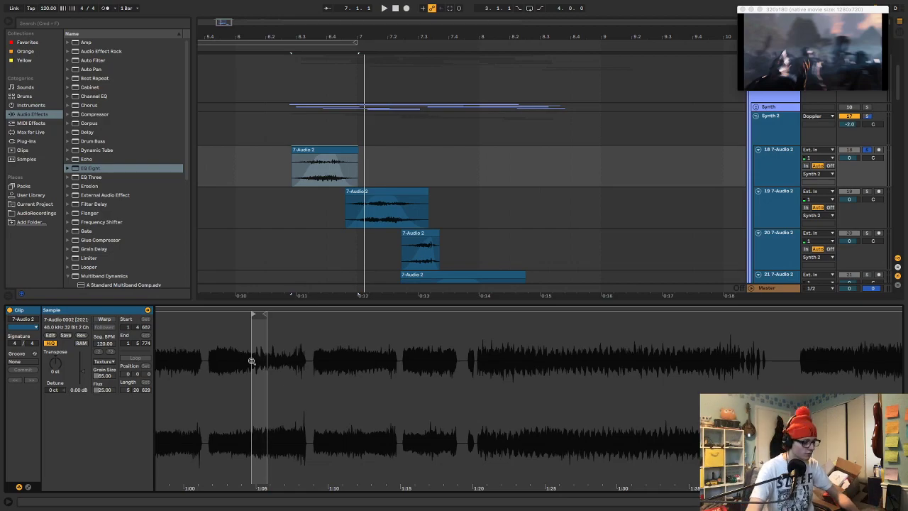
Check the available audio output devices in the Preferences and close the window
key("super+comma")
left_click(485, 161)
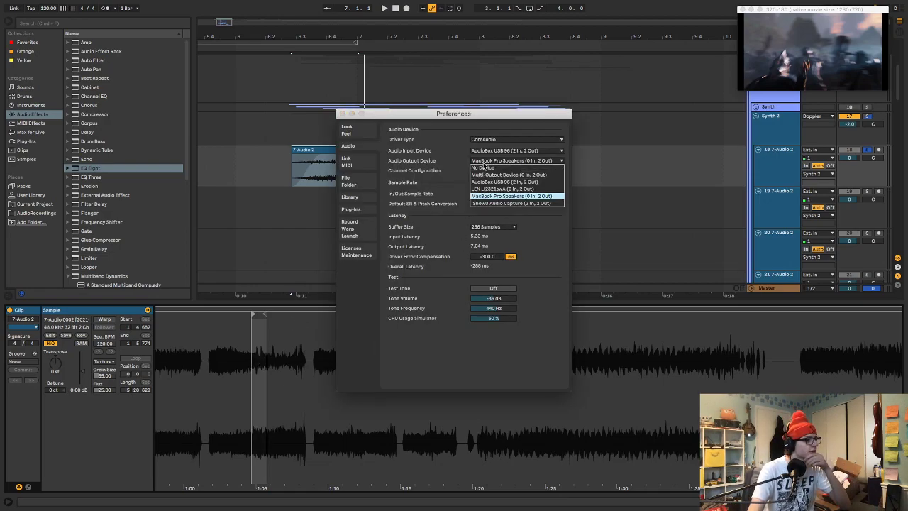
left_click(343, 113)
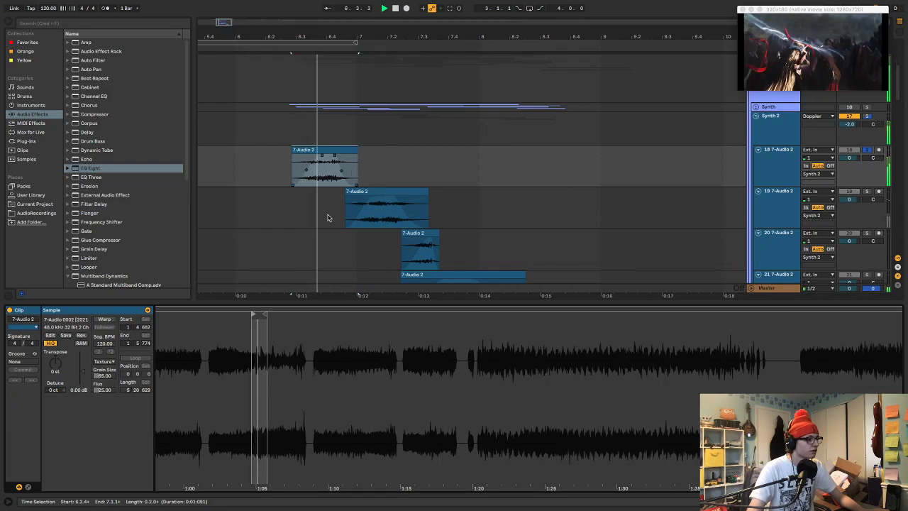
Try sample regions starting at 1:44:847 and 1:48:642 for the track 18 clip, replaying the passage to compare them
left_click_drag(254, 314, 834, 315)
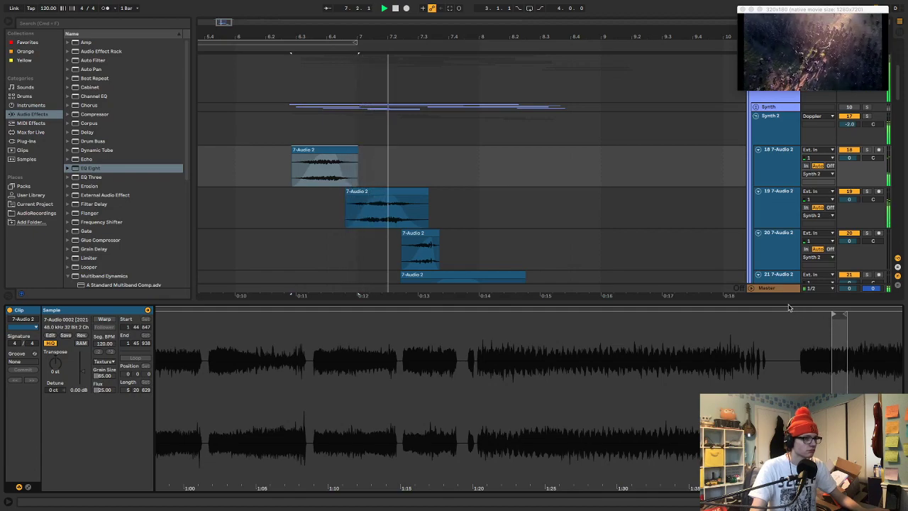
left_click(252, 126)
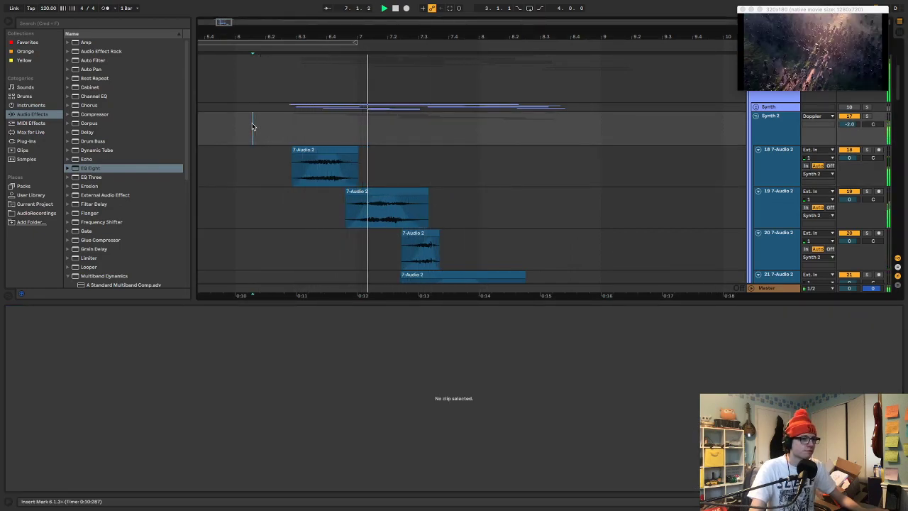
left_click(315, 151)
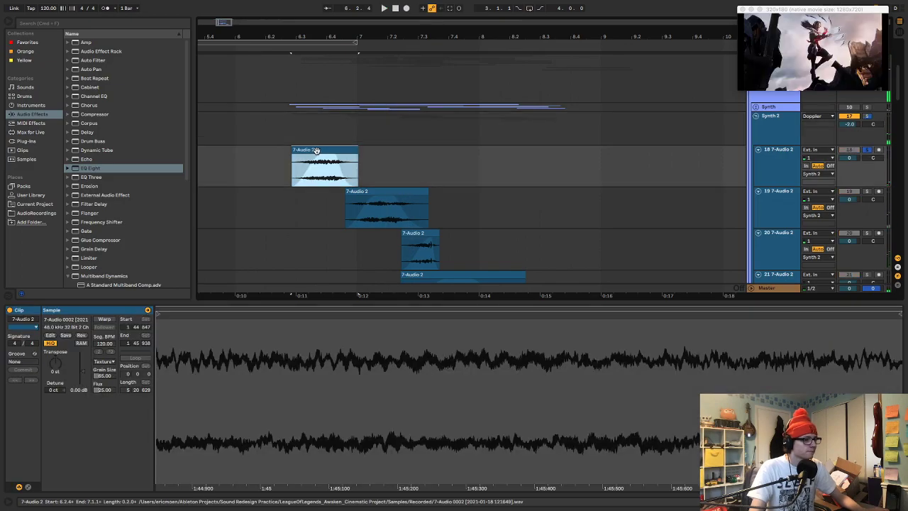
mouse_move(582, 342)
left_mouse_down()
mouse_move(466, 342)
mouse_move(472, 324)
mouse_move(508, 326)
left_mouse_up()
key("space")
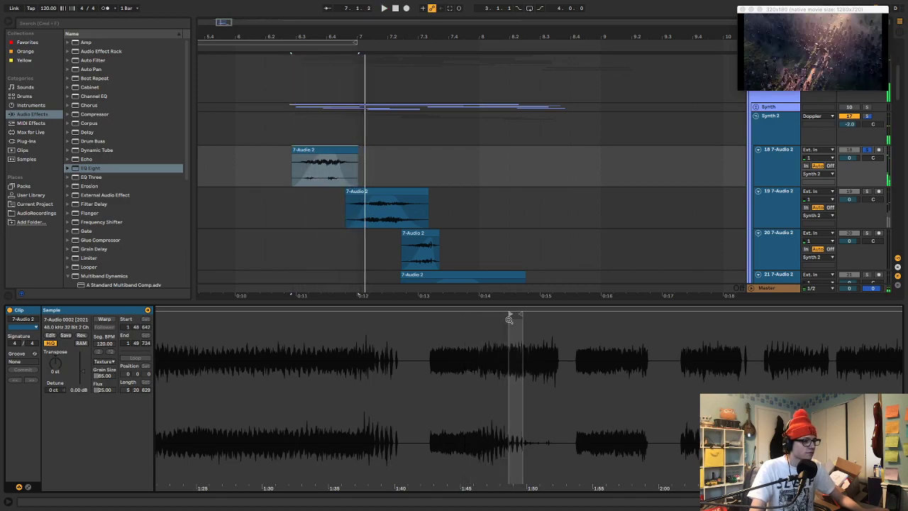
Try sample regions starting at 1:38:405 and 2:45:065 for the track 18 clip and audition them
left_click_drag(508, 313, 372, 345)
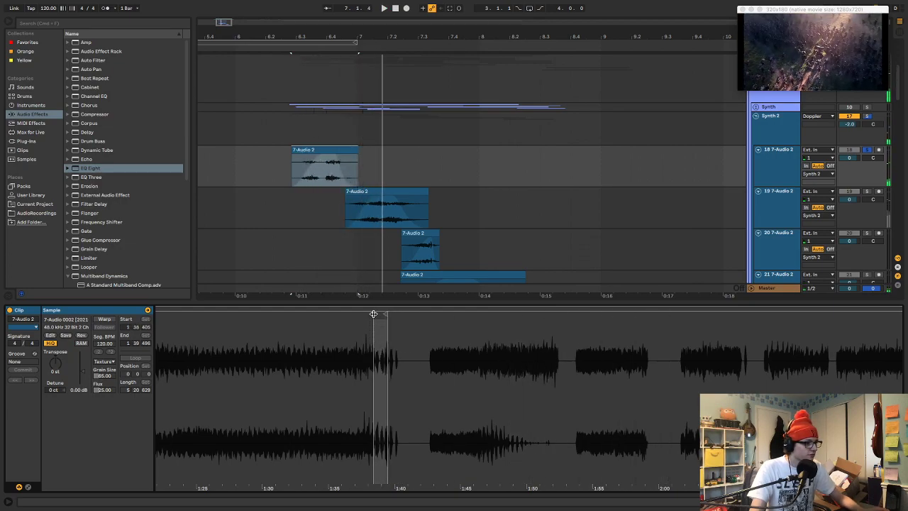
left_click_drag(373, 313, 385, 314)
mouse_move(441, 335)
left_mouse_down()
mouse_move(407, 324)
mouse_move(748, 345)
mouse_move(454, 366)
mouse_move(428, 315)
mouse_move(352, 315)
left_mouse_up()
key("space")
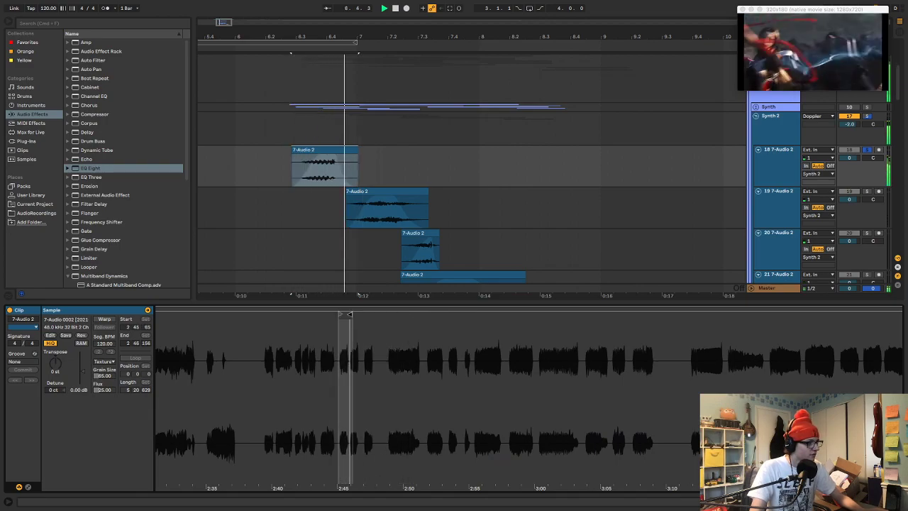
Try the track 18 clip transposed by -10 st at an earlier timeline position and undo the changes
left_click_drag(66, 365, 66, 386)
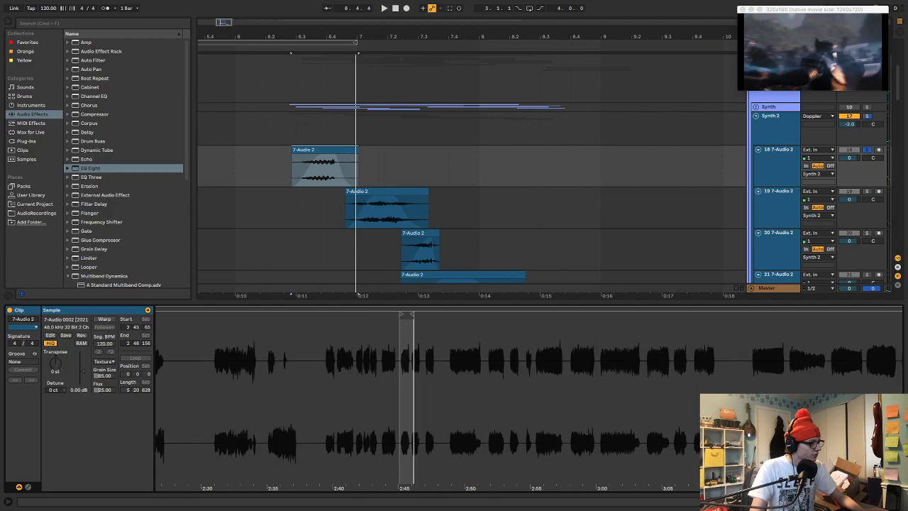
left_click_drag(387, 149, 369, 158)
key("space")
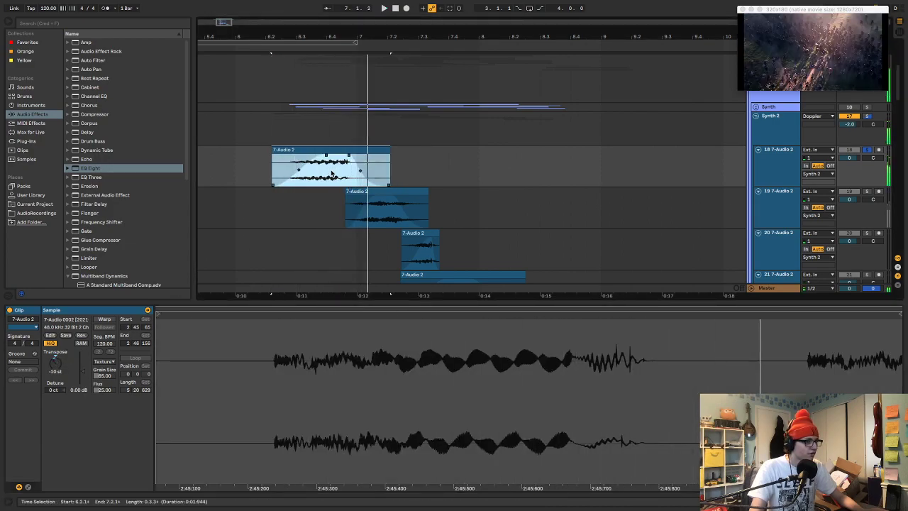
key("ctrl+z")
key("ctrl+z")
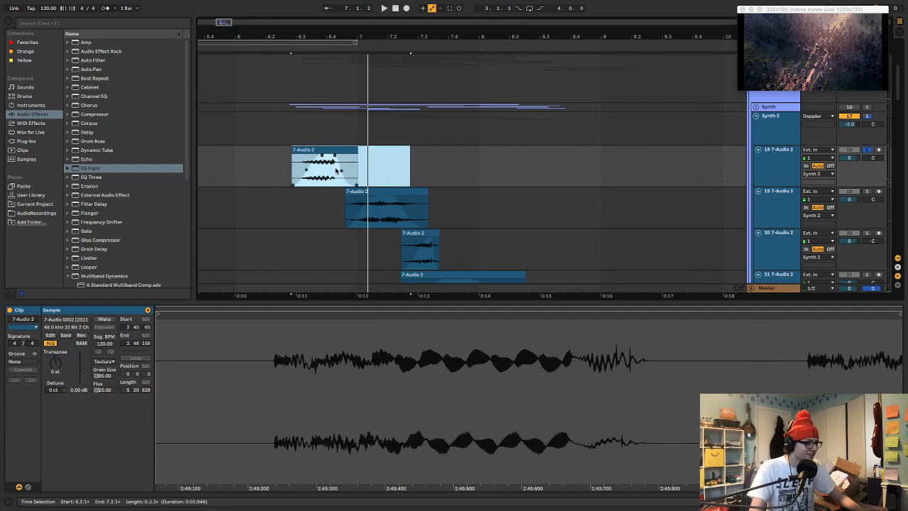
Move the track 18 clip's sample region to start at 2:49:314, unsolo the track and replay the passage
mouse_move(529, 350)
left_mouse_down()
mouse_move(440, 302)
mouse_move(454, 379)
mouse_move(513, 373)
mouse_move(521, 343)
mouse_move(523, 353)
left_mouse_up()
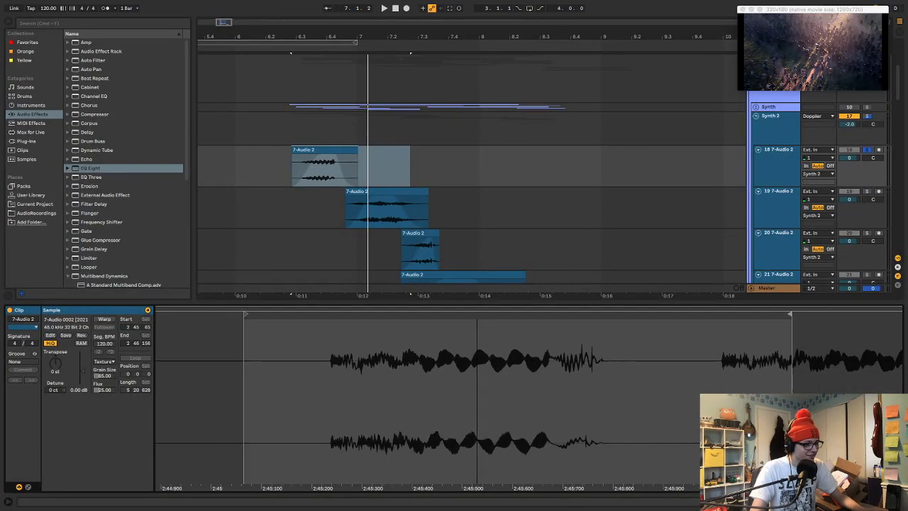
left_click_drag(477, 344, 549, 314)
key("space")
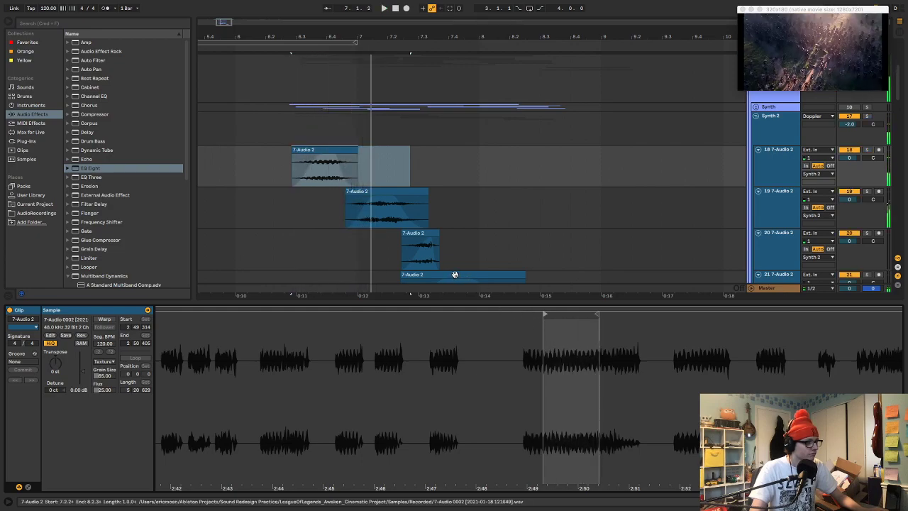
Replay the passage from about bar 6 with the Synth group reactivated and add EQ Eight to that group
left_click(236, 131)
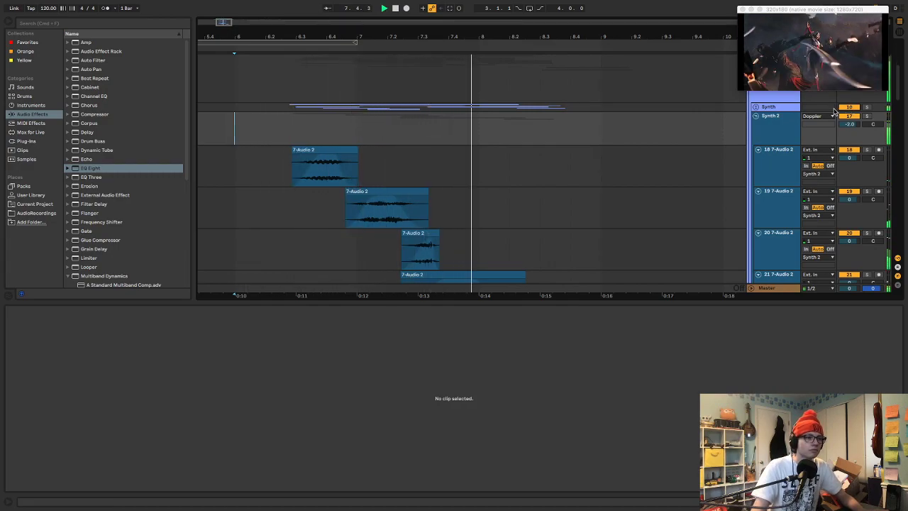
key("space")
double_click(772, 109)
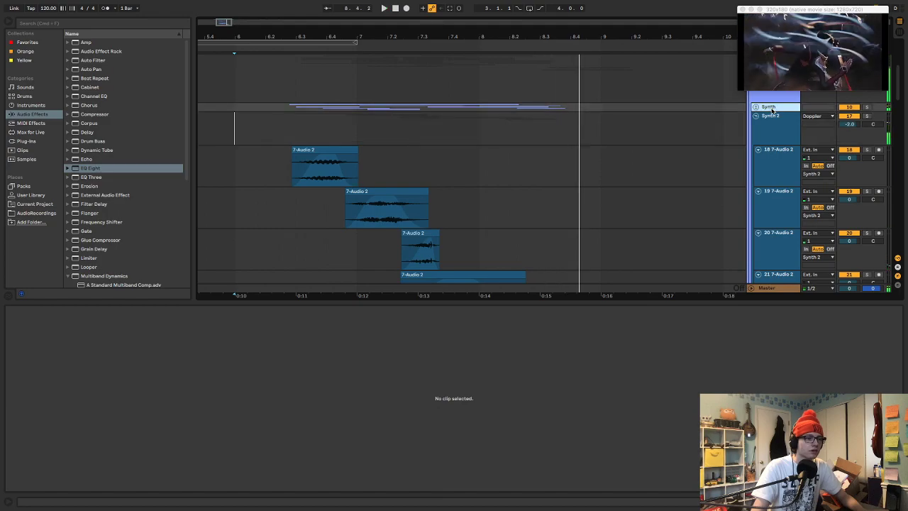
mouse_move(86, 170)
left_mouse_down()
mouse_move(178, 366)
mouse_move(160, 448)
left_mouse_up()
key("space")
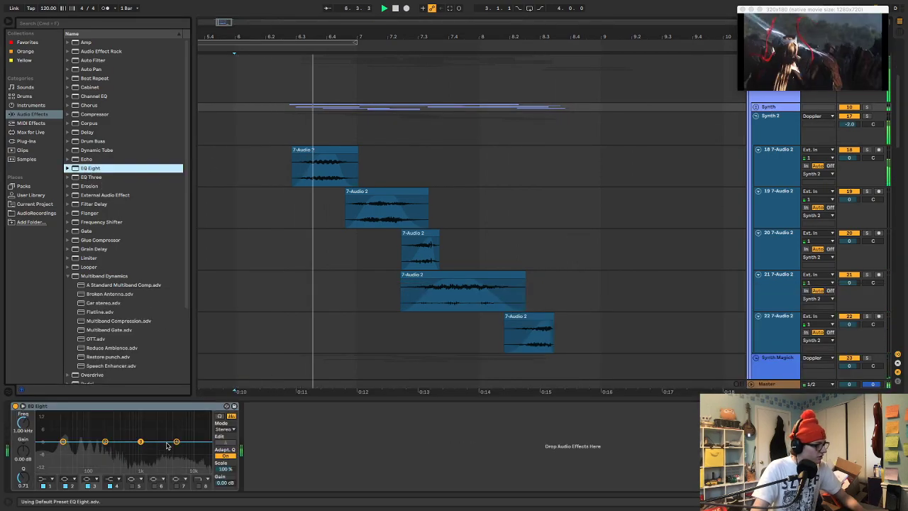
Solo the Synth group, raise its EQ Eight band 4 and set band 3 to 758 Hz with -6.32 dB gain
key("space")
key("s")
key("space")
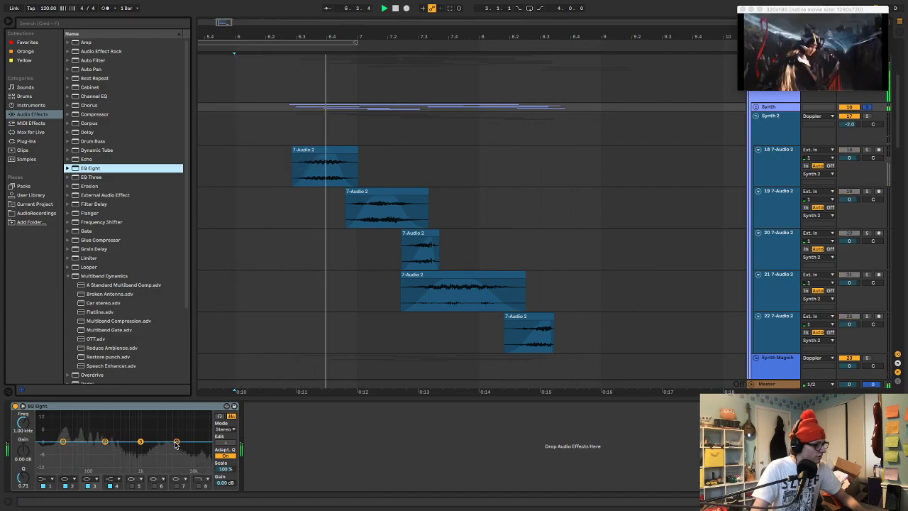
left_click_drag(176, 441, 134, 453)
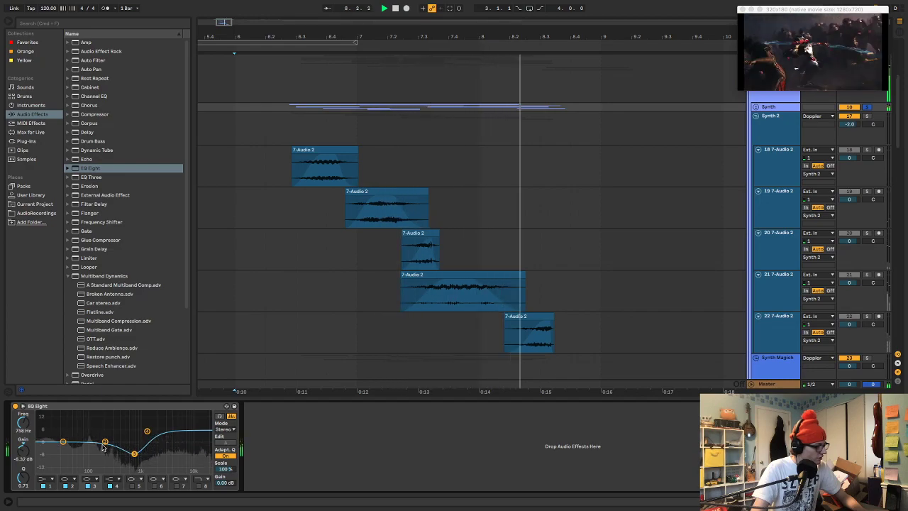
Turn the Synth group's EQ Eight band 1 into a low-cut at 212 Hz and set band 3 to 711 Hz with -5.33 dB gain
left_click(47, 479)
left_click(46, 428)
left_click_drag(25, 427, 27, 425)
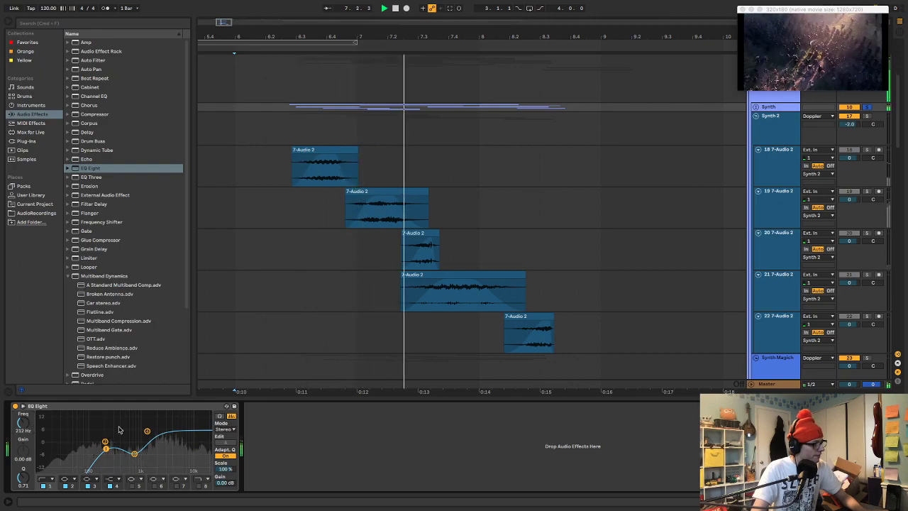
left_click_drag(134, 454, 132, 451)
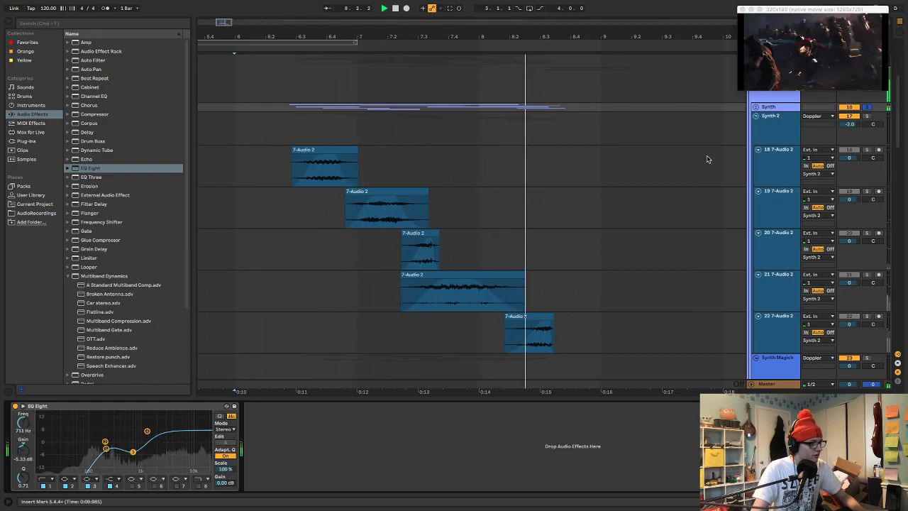
Add EQ Eight to the Synth 2 group, set a band to 1.56 kHz with -5.83 dB gain while soloed, and replay everything unsoloed
left_click(770, 127)
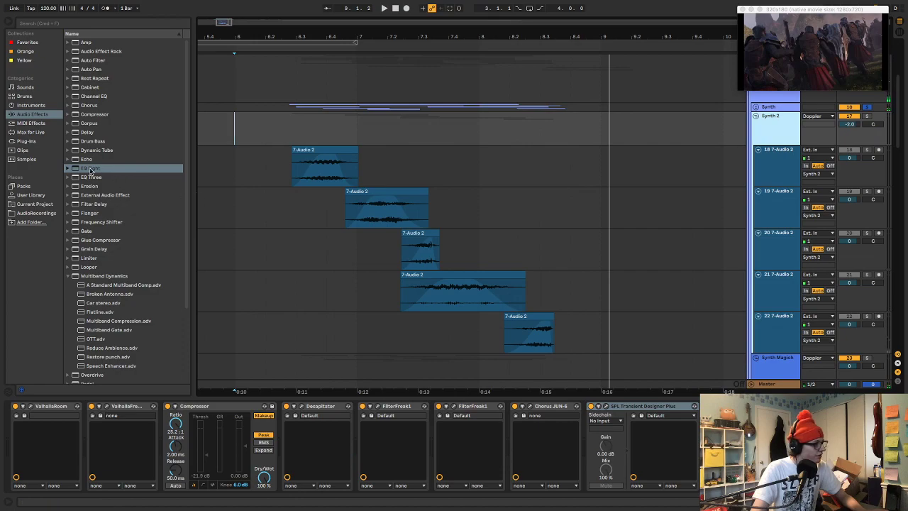
double_click(90, 170)
left_click(768, 126)
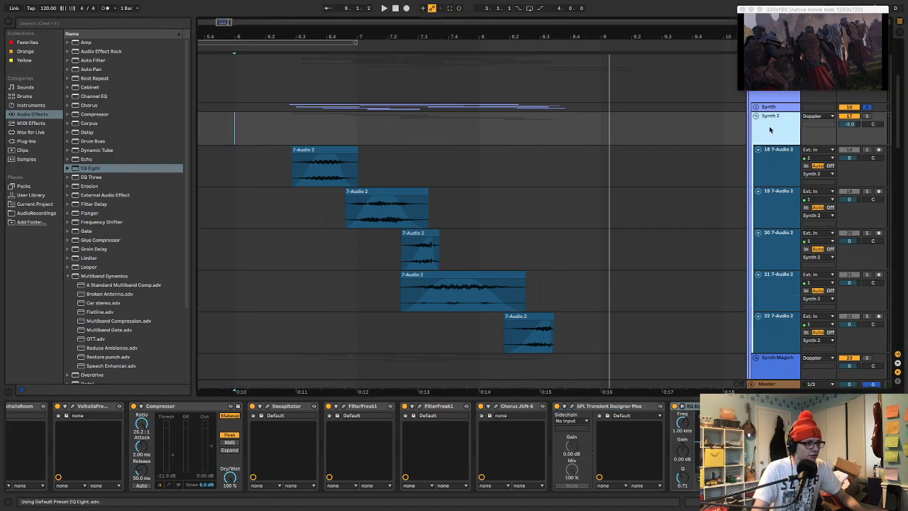
key("s")
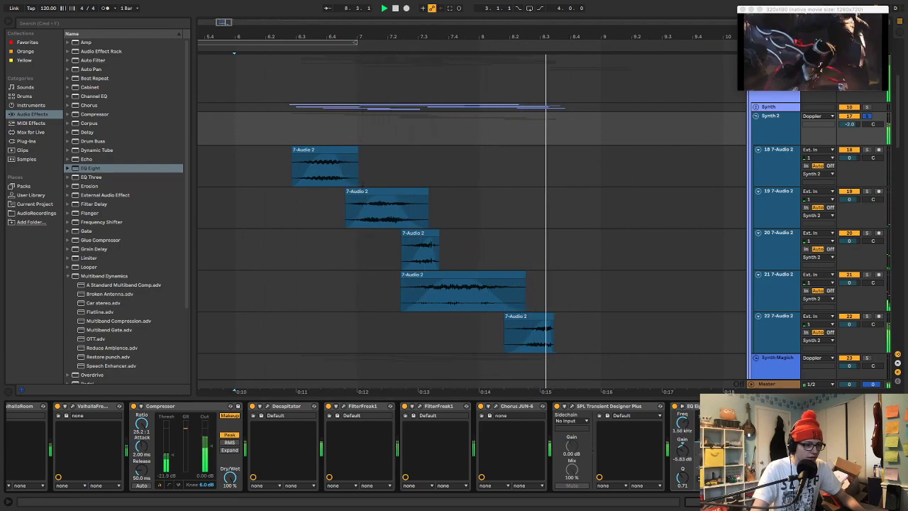
key("space")
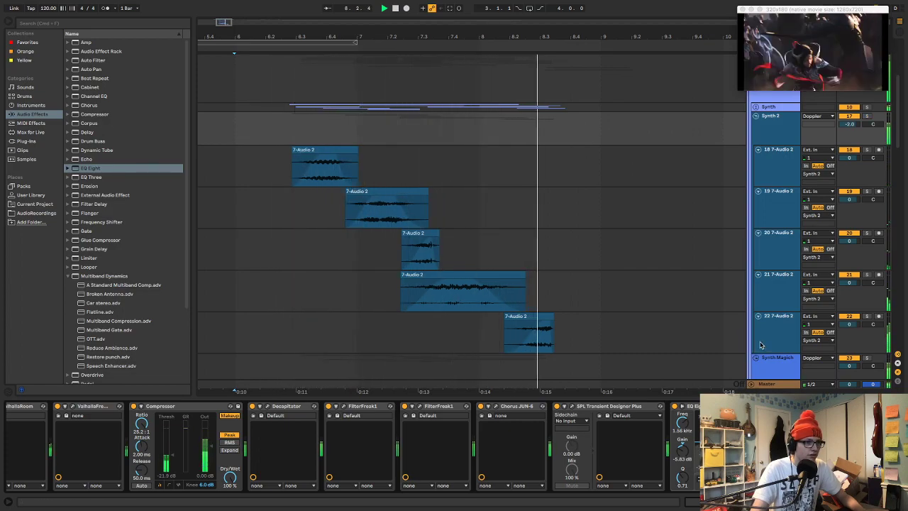
Replay the passage from about 6.2.4 while temporarily enlarging the reference video, and restore the video window to its small size
key("space")
left_click(289, 127)
key("space")
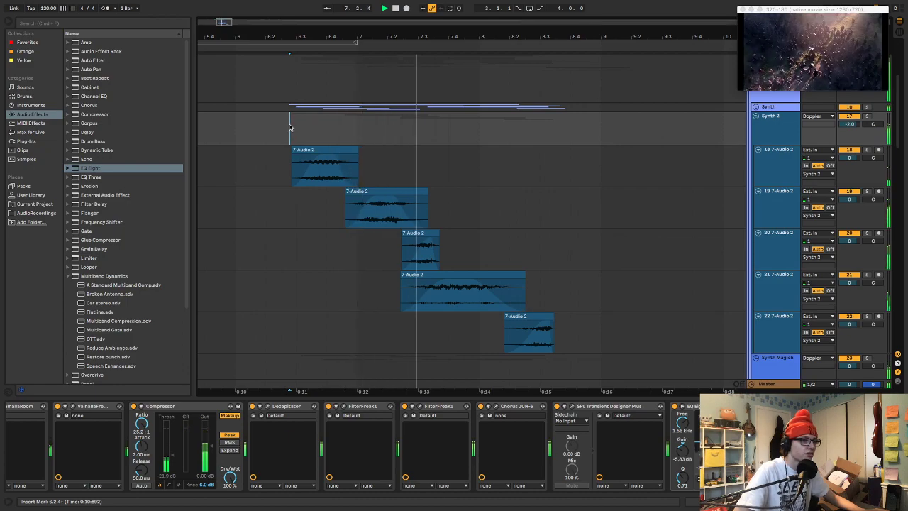
left_click_drag(741, 88, 436, 246)
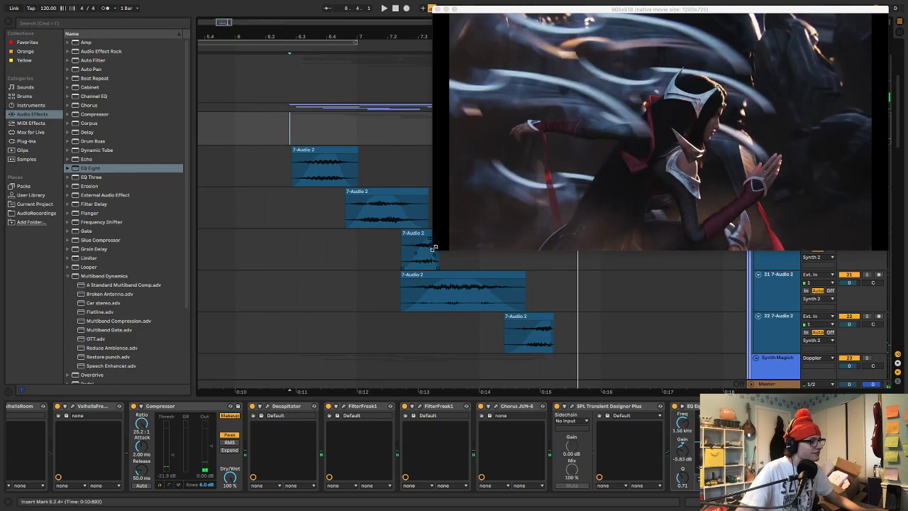
left_click_drag(431, 248, 743, 72)
Set the Synth group's EQ Eight band 4 to 1.29 kHz with 0.62 dB gain, replay the passage and unfold the group
left_click(765, 108)
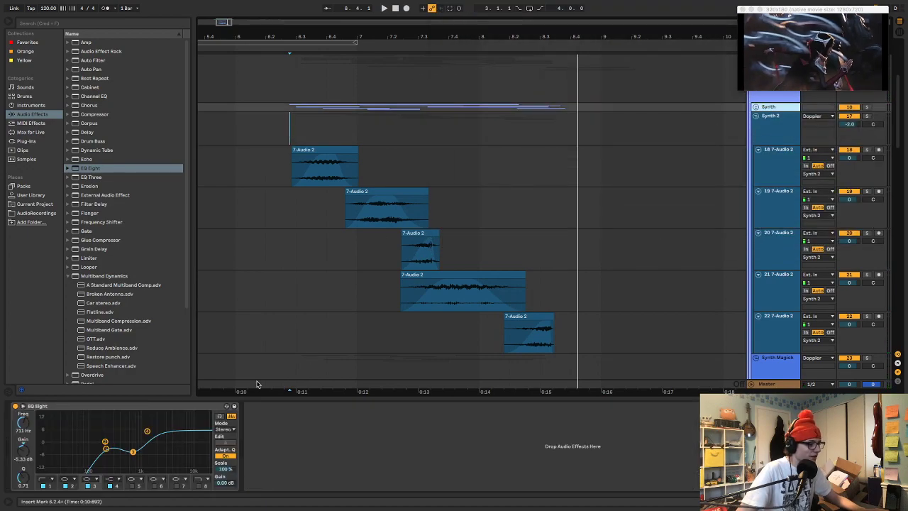
left_click_drag(146, 434, 147, 442)
key("space")
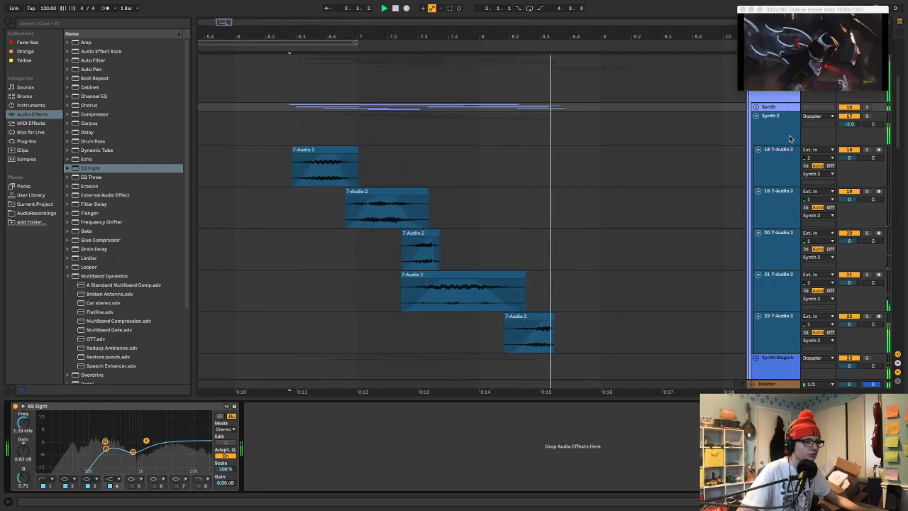
left_click(756, 107)
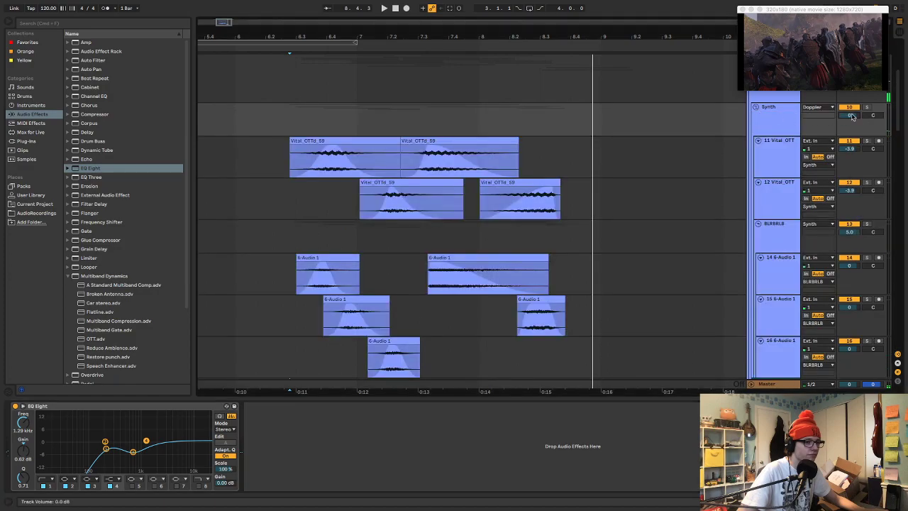
key("space")
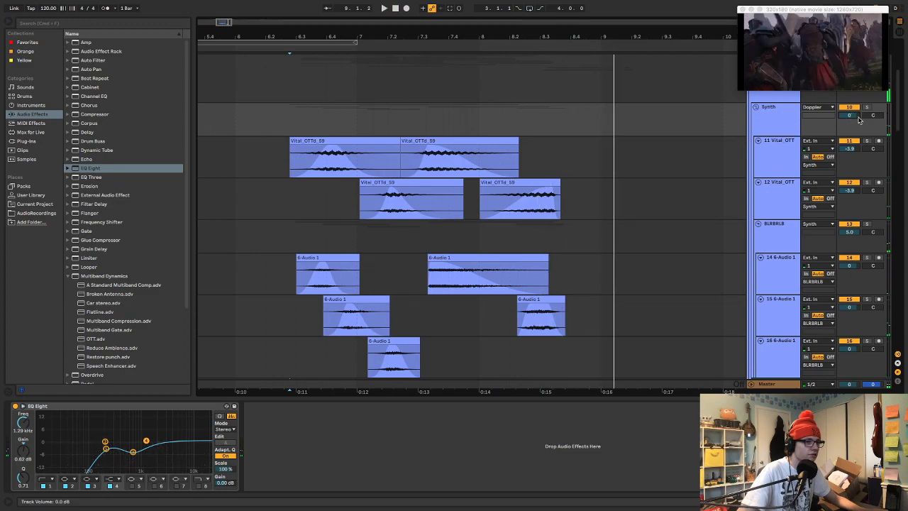
Audition the Synth group soloed from about 6.2.1, deactivate the group and fold it
left_click(272, 128)
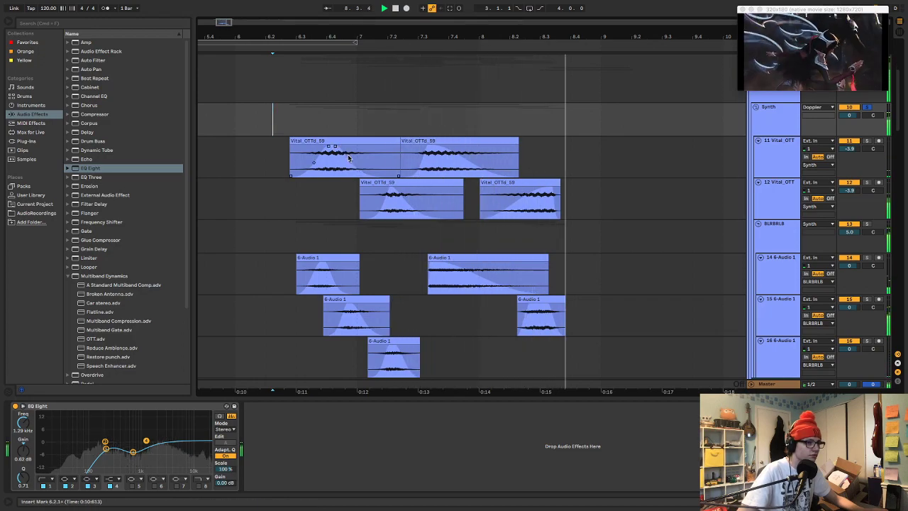
key("space")
left_click(796, 111)
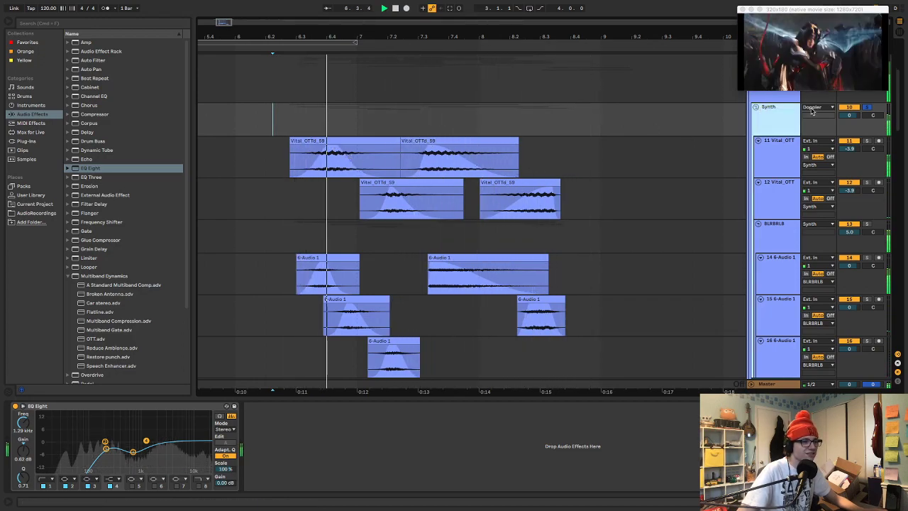
left_click(756, 108)
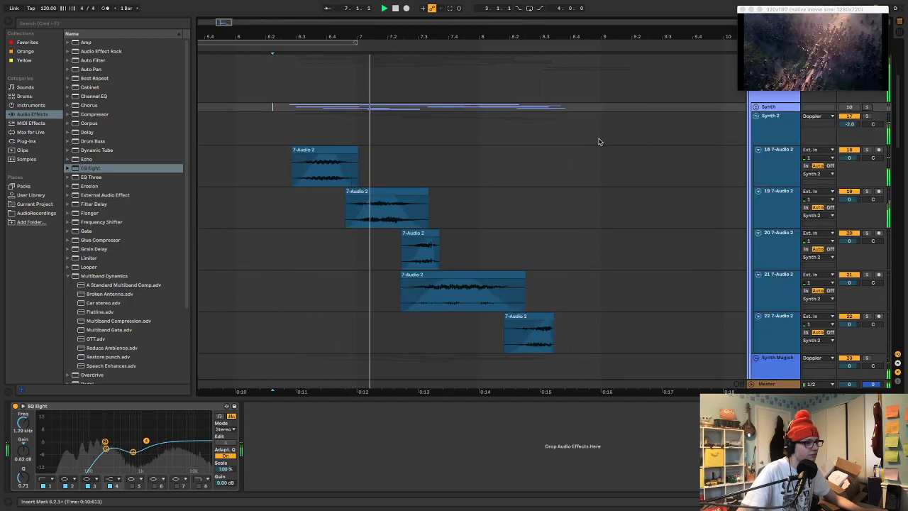
Solo the Synth 2 group and listen to it from about 6.2.3
left_click(777, 134)
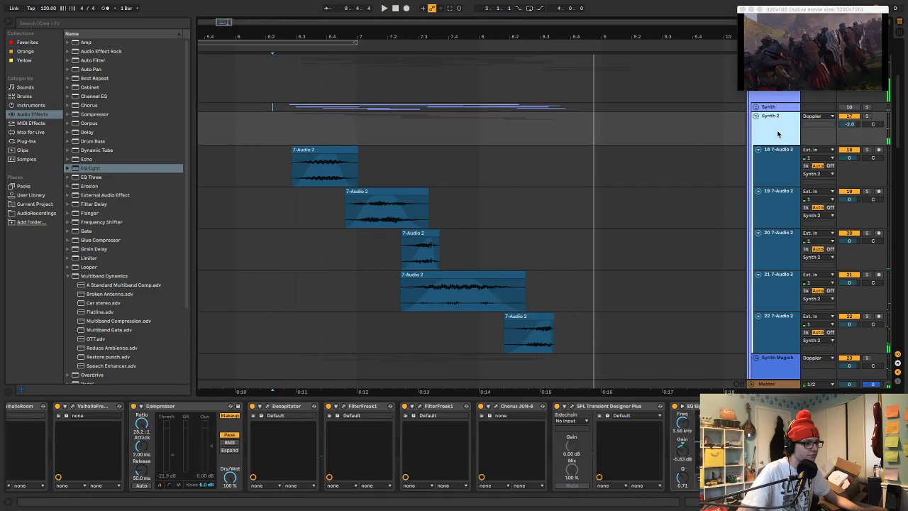
left_click(281, 124)
key("space")
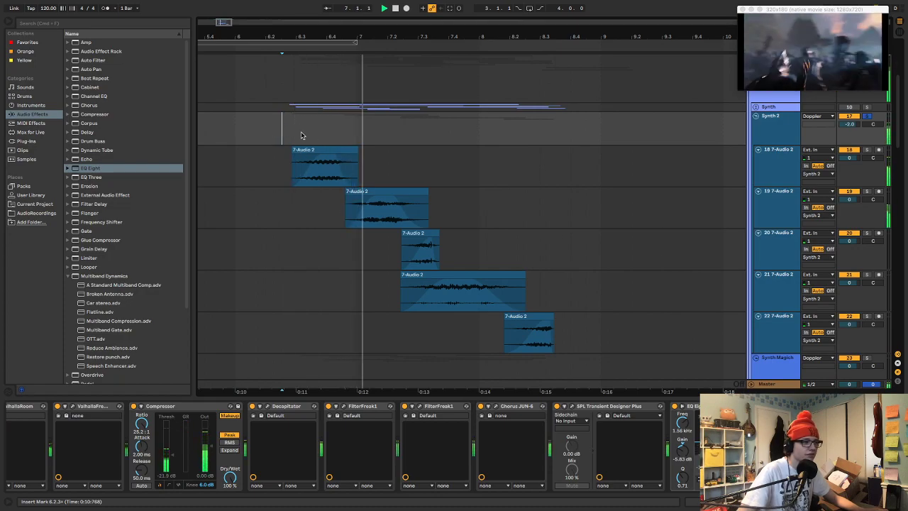
key("space")
Move the sample region of the clip on track 18 to start at 3:12:535 and audition it with the group
double_click(317, 149)
left_click_drag(371, 335, 222, 360)
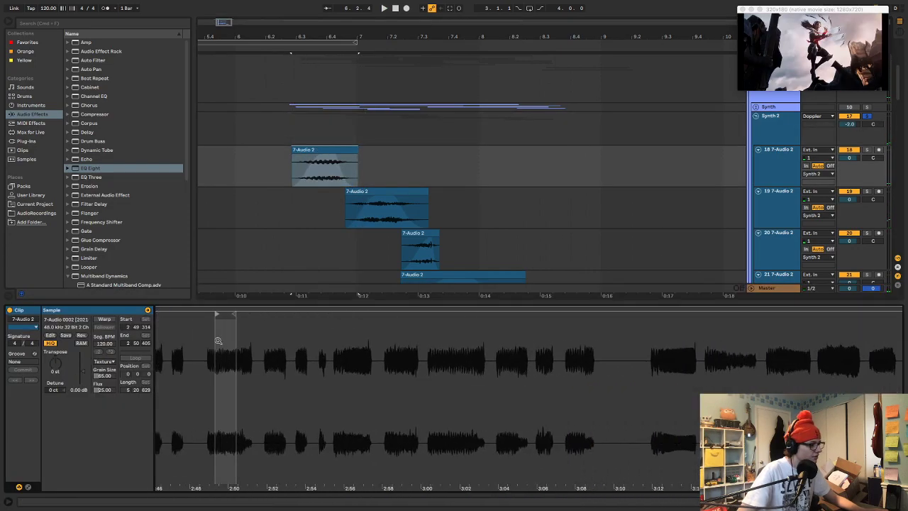
left_click_drag(218, 312, 662, 383)
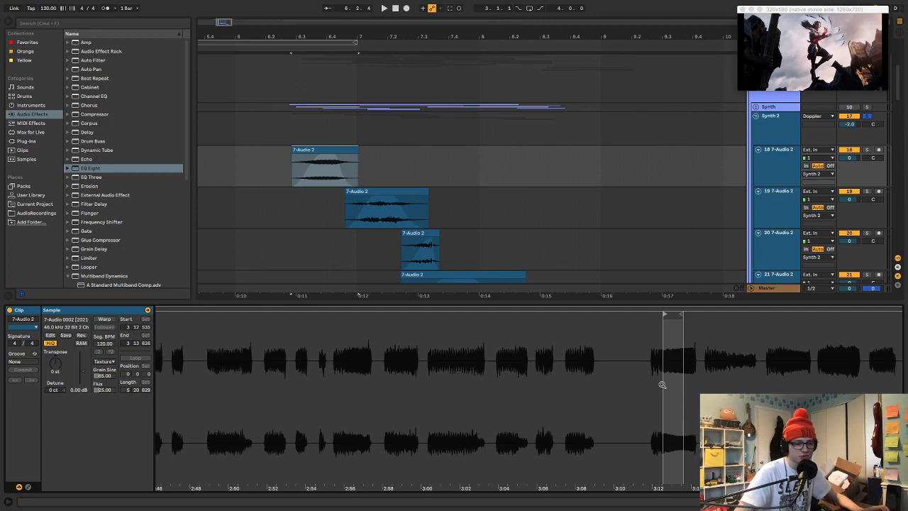
key("space")
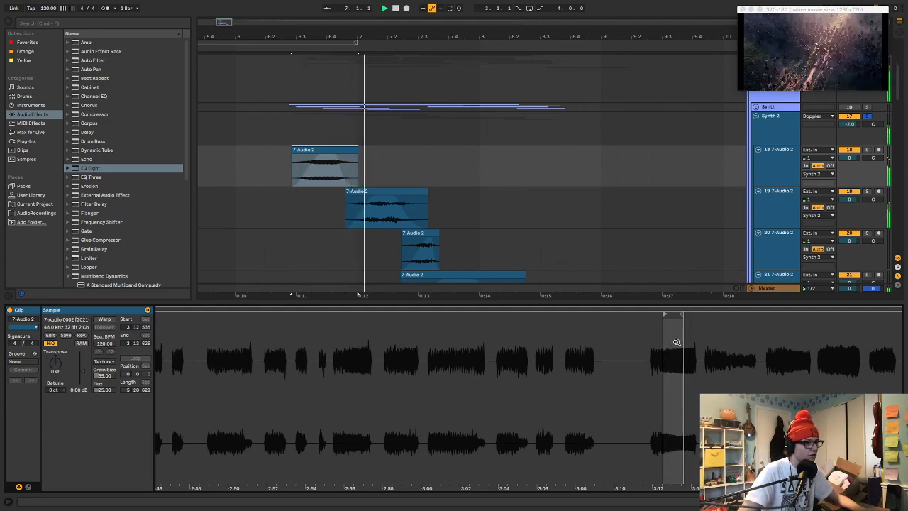
key("a")
key("a")
key("space")
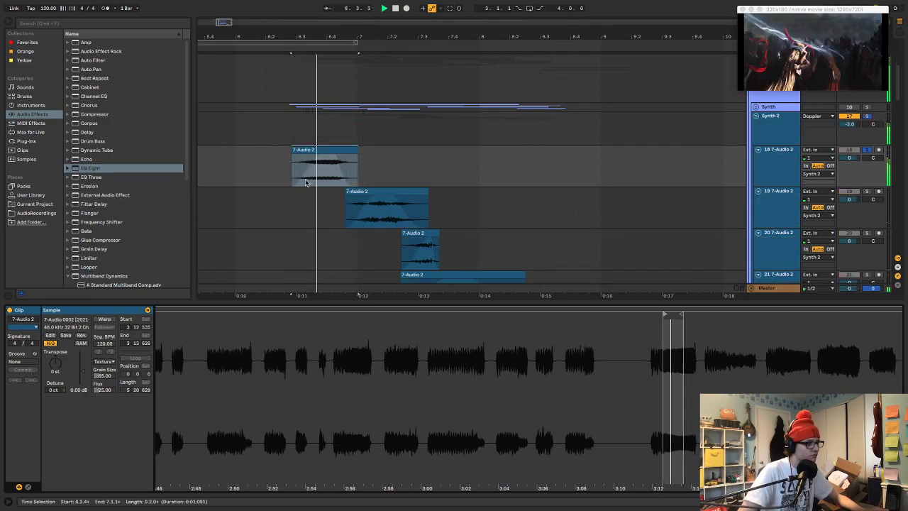
left_click(268, 129)
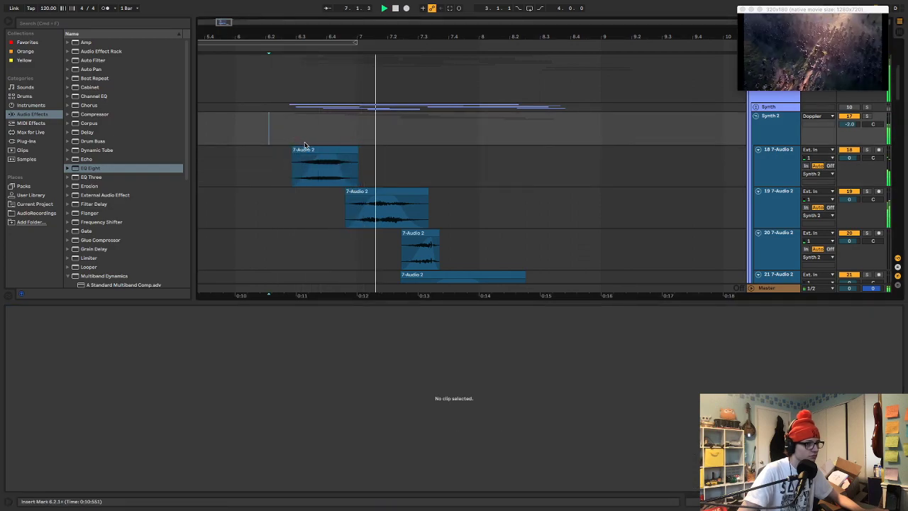
key("space")
Try other sample regions for the clip on track 19, ending with a start at 3:12:327, and audition them
left_click(382, 189)
mouse_move(410, 408)
left_mouse_down()
mouse_move(410, 390)
mouse_move(358, 344)
mouse_move(361, 323)
mouse_move(603, 346)
mouse_move(564, 346)
left_mouse_up()
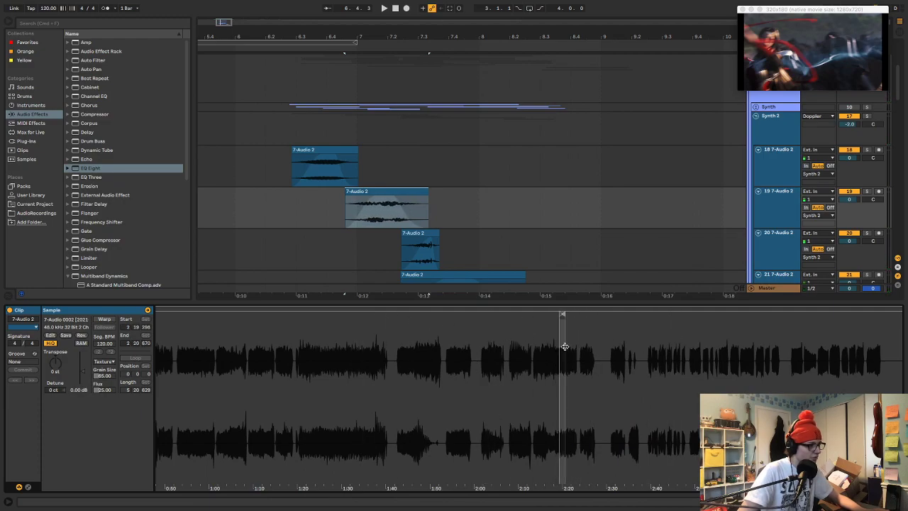
key("space")
key("space")
mouse_move(584, 347)
left_mouse_down()
mouse_move(486, 333)
mouse_move(308, 340)
mouse_move(747, 338)
mouse_move(763, 344)
mouse_move(722, 342)
mouse_move(897, 359)
left_mouse_up()
key("space")
mouse_move(892, 314)
left_mouse_down()
mouse_move(505, 340)
mouse_move(442, 366)
left_mouse_up()
key("space")
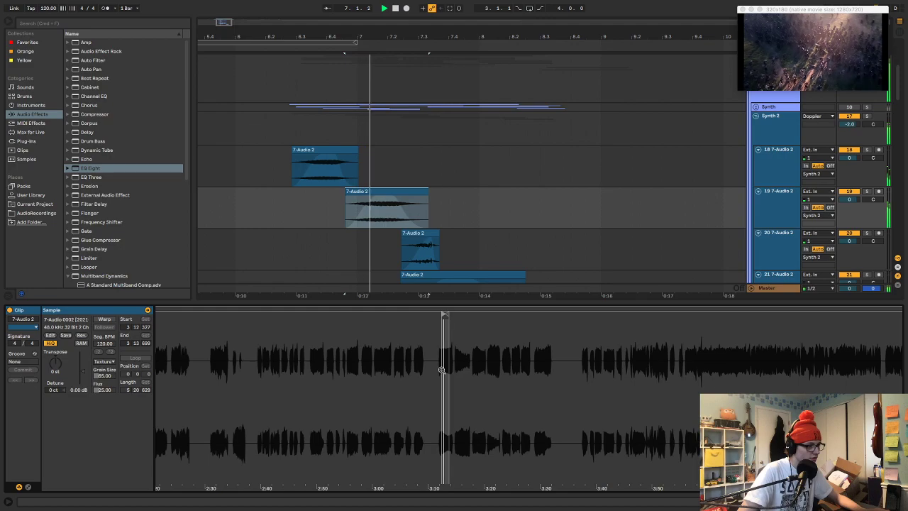
left_click(287, 143)
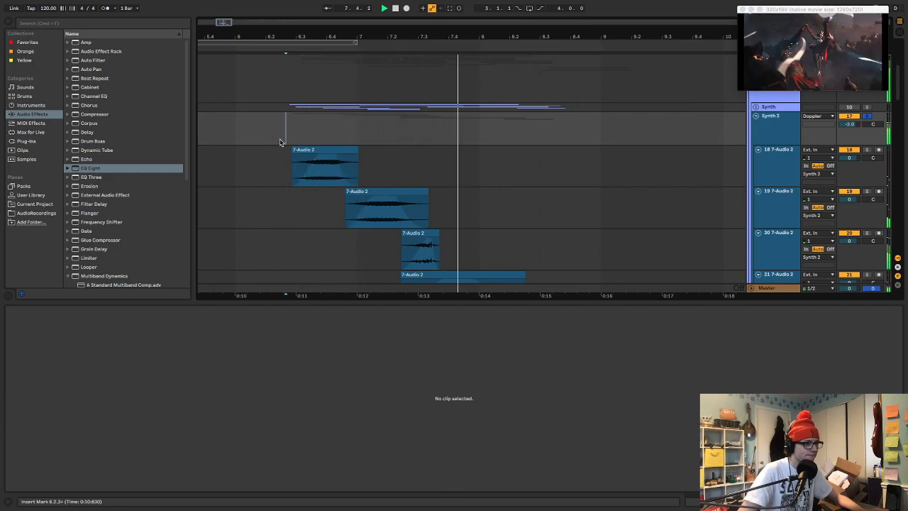
Try a sample region starting at 3:15:563 for the clip on track 19 and replay the passage
left_click(355, 206)
key("space")
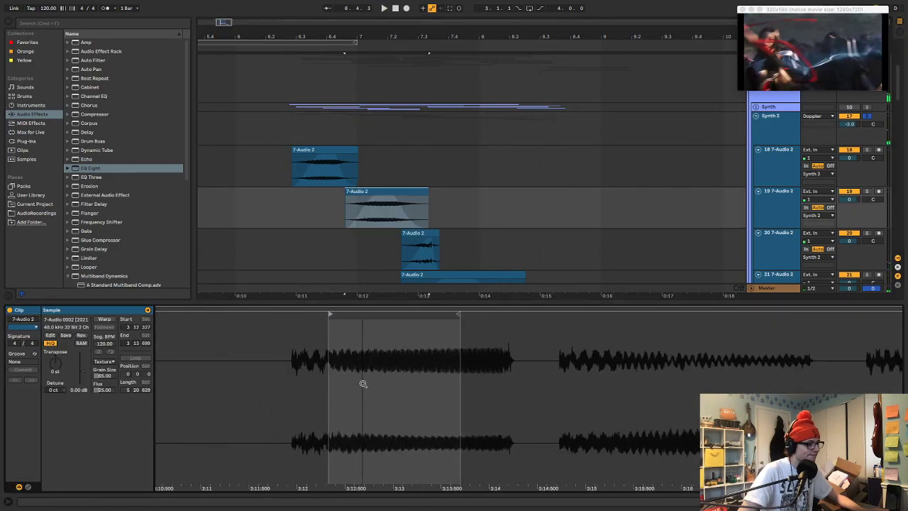
left_click_drag(330, 312, 642, 314)
key("space")
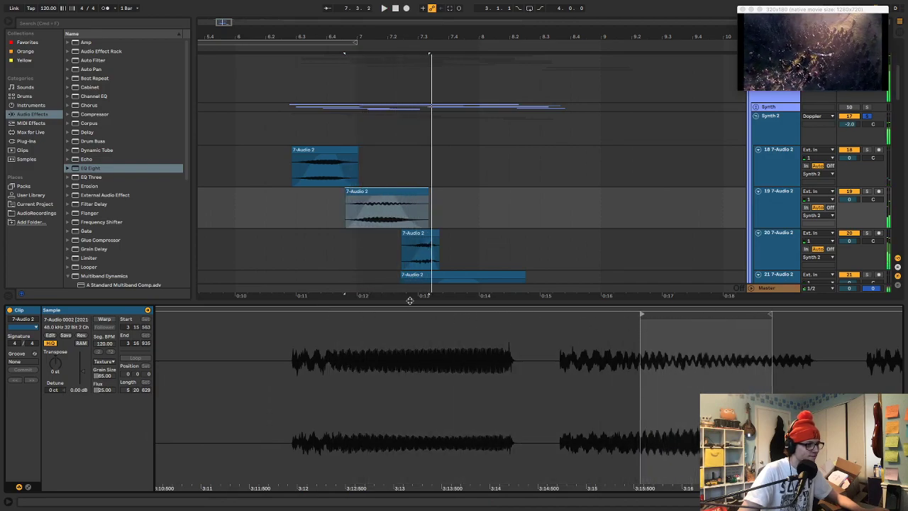
left_click(280, 135)
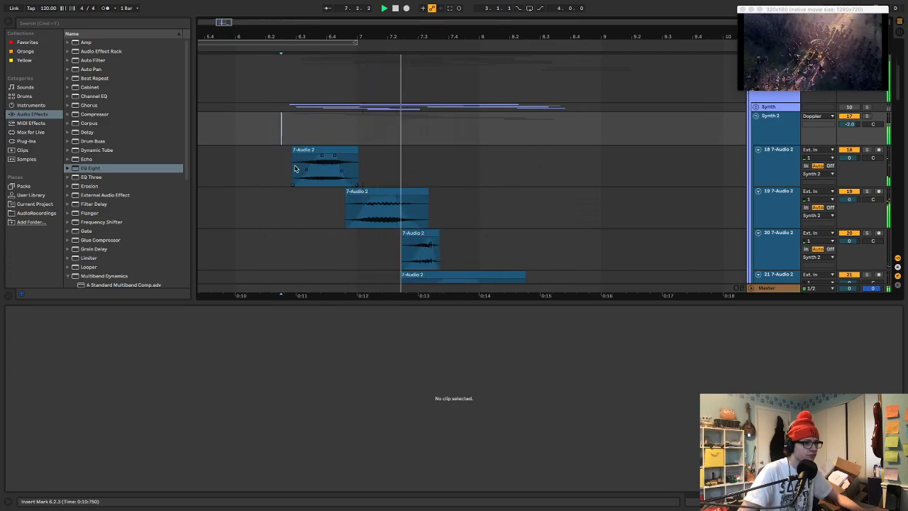
Move the track 19 clip's sample region to start at 3:12:682 and replay the passage from about 6.2.1
left_click(370, 192)
key("space")
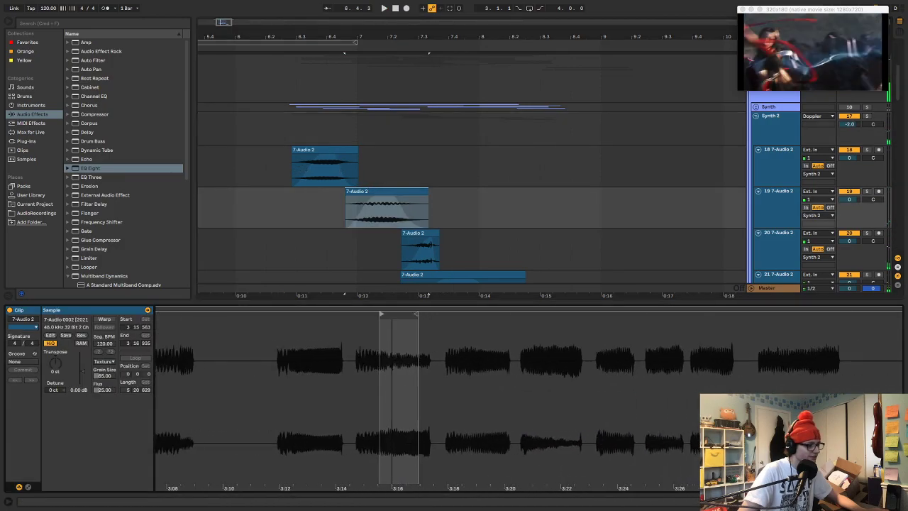
key("space")
left_click_drag(384, 313, 300, 318)
key("space")
key("space")
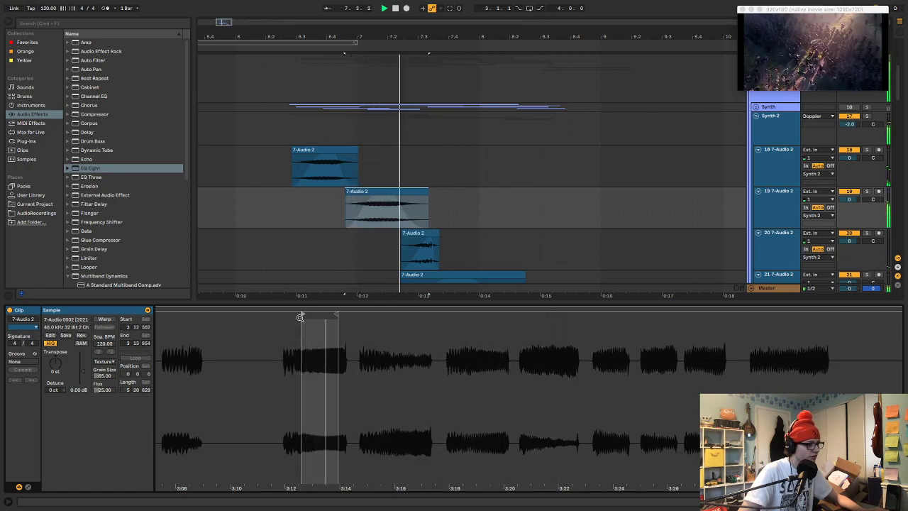
key("space")
left_click(268, 176)
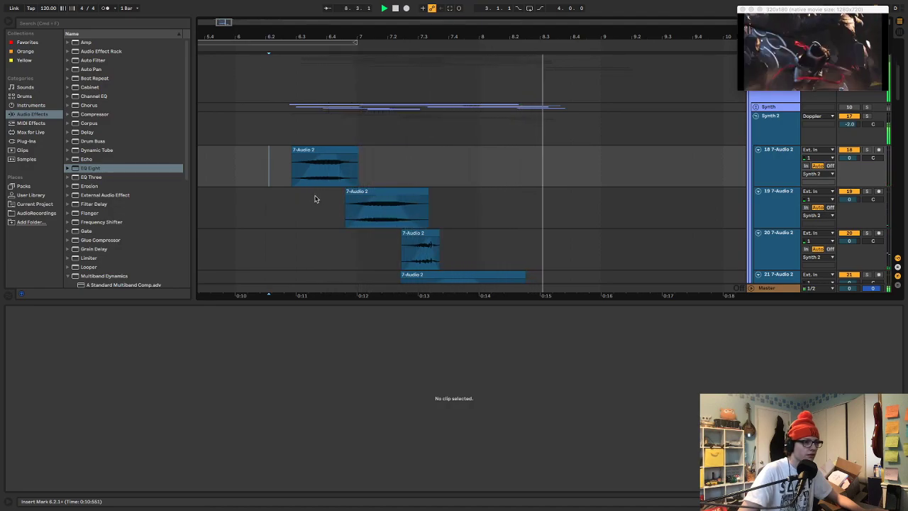
Solo track 21, audition its long clip and check its level in the Session View mixer
scroll(435, 187, "down", 1)
left_click(452, 250)
key("space")
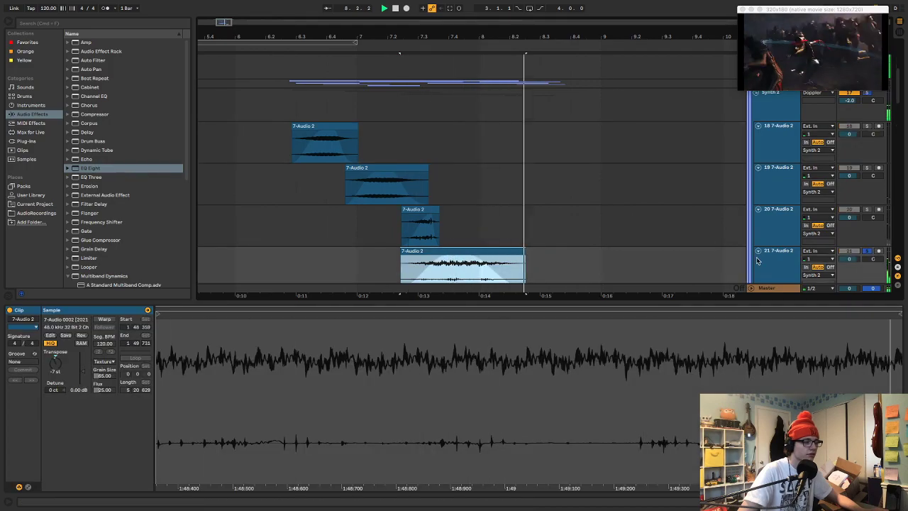
scroll(660, 135, "up", 2)
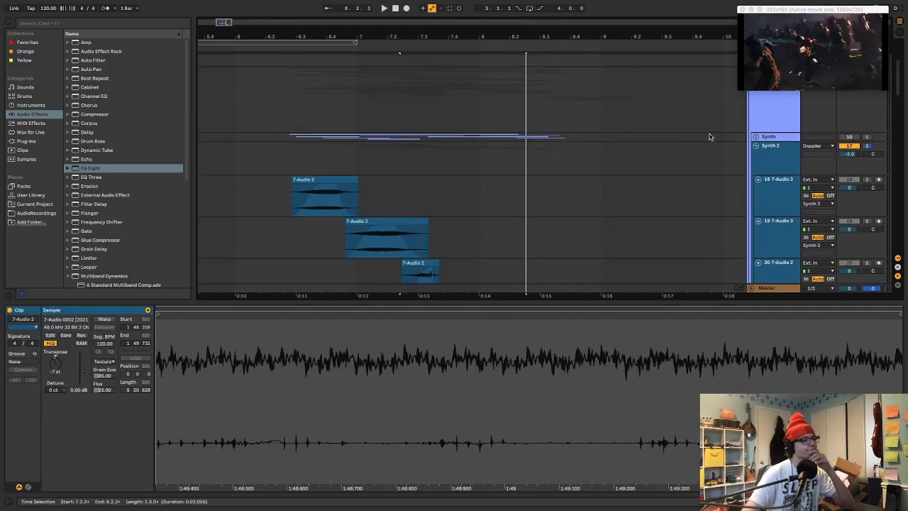
left_click_drag(749, 301, 751, 392)
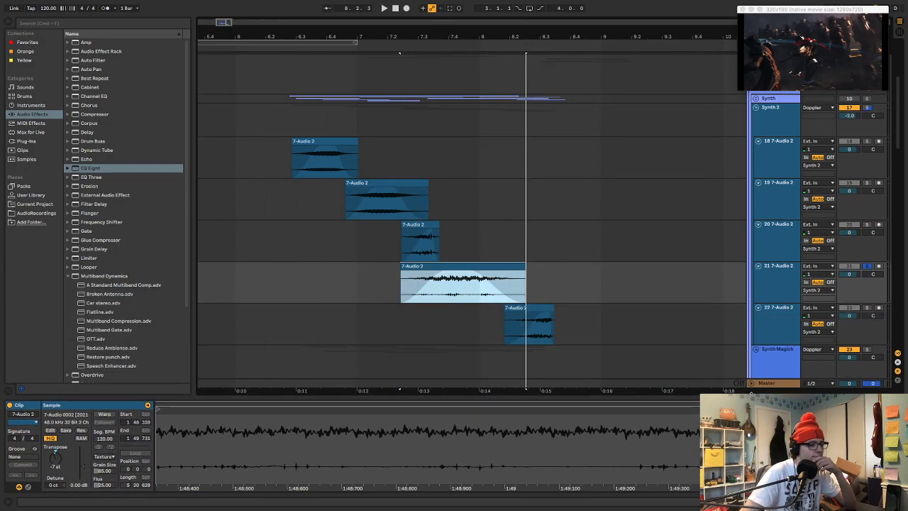
key("Tab")
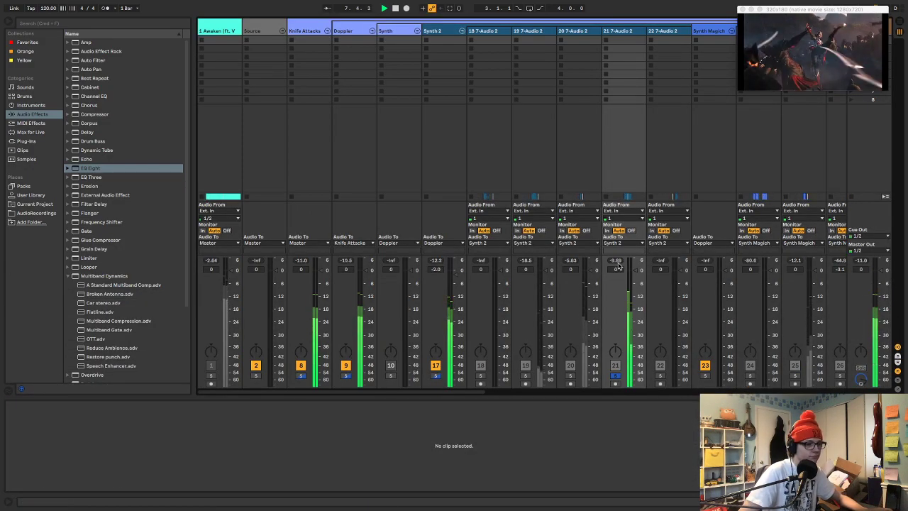
key("Tab")
Add the OTT multiband dynamics preset after Auto Pan on track 21 and audition the soloed clip
left_click(780, 284)
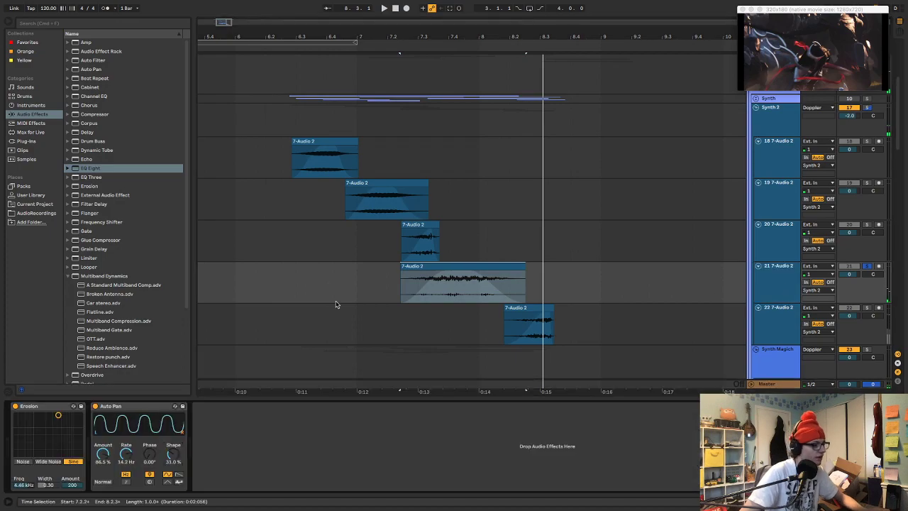
double_click(102, 338)
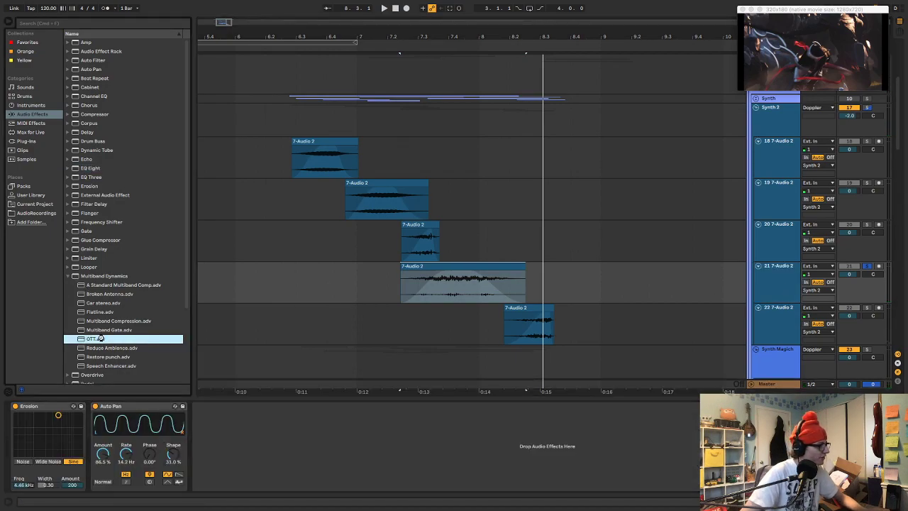
key("space")
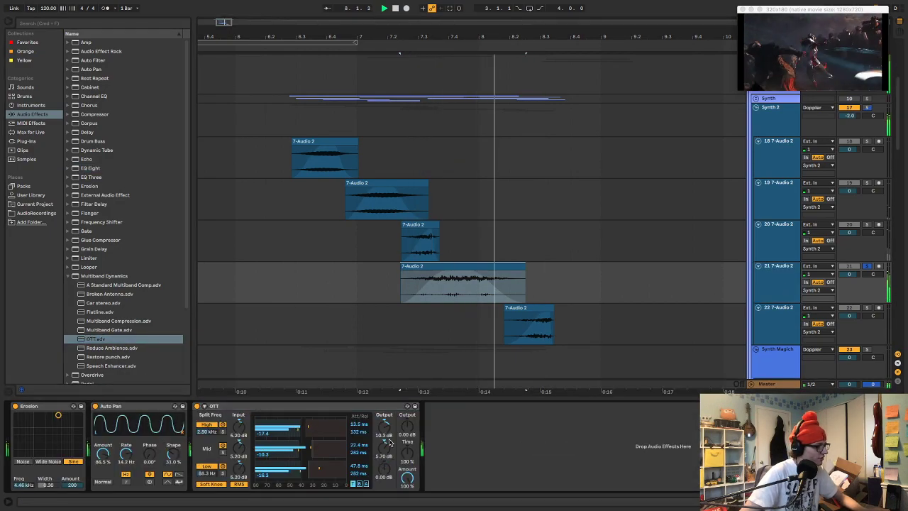
key("space")
key("space")
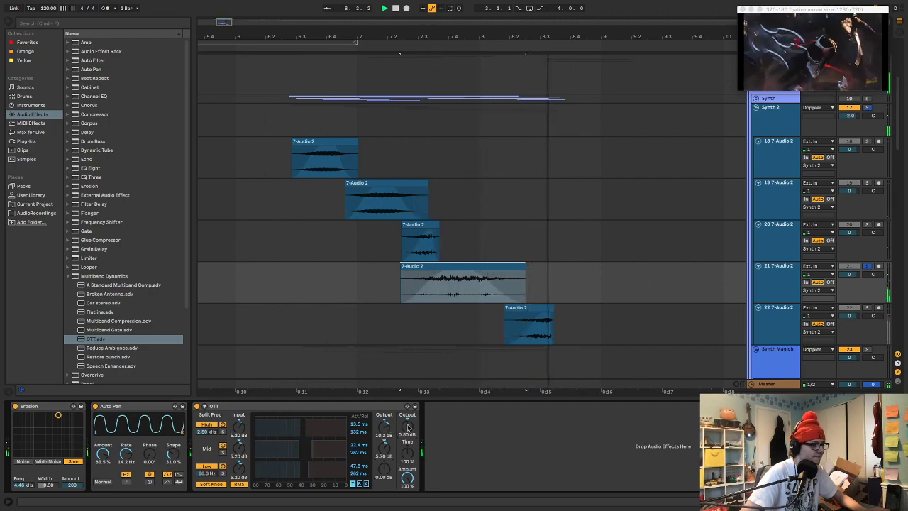
Set track 21's OTT to -0.50 dB output, 67 % amount and 5.40 dB high-band output, and replay with the track unsoloed
key("space")
key("space")
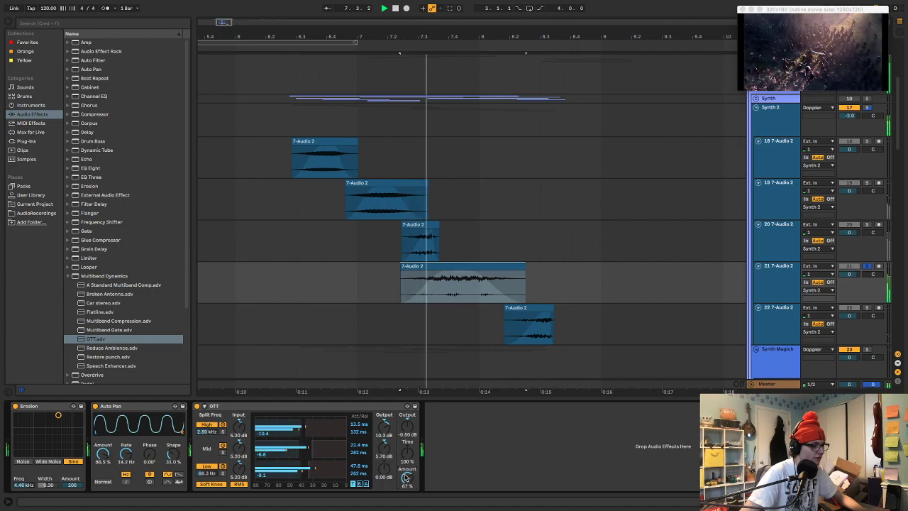
key("space")
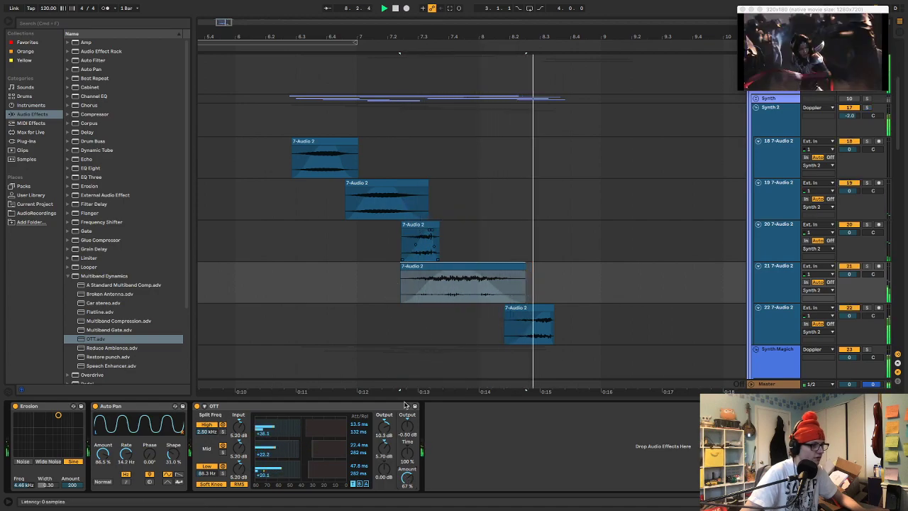
key("space")
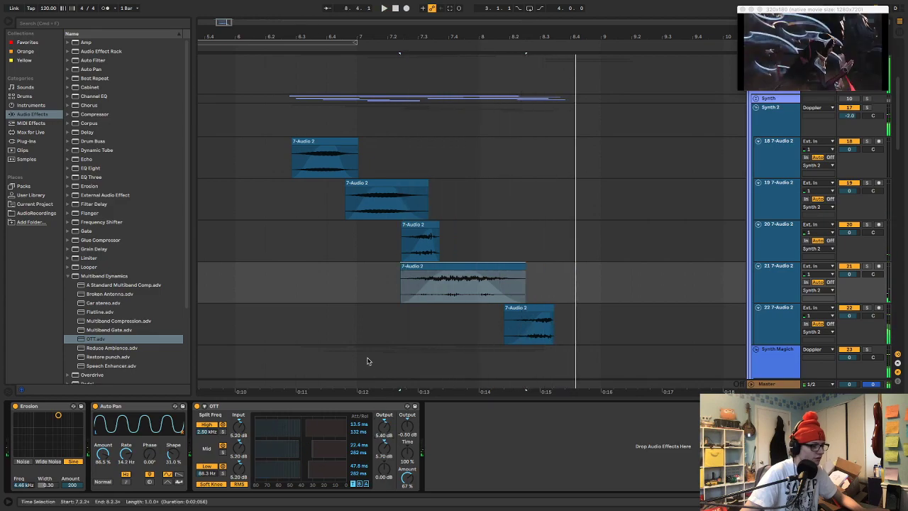
Replay the passage from about 6.2.3 and reactivate the Synth group to hear it with Synth 2
left_click(281, 115)
key("space")
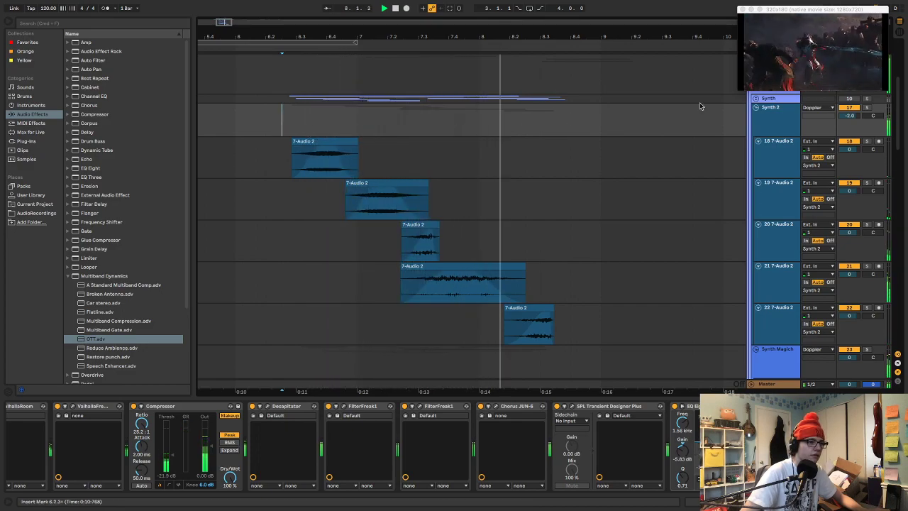
left_click(853, 101)
key("space")
key("space")
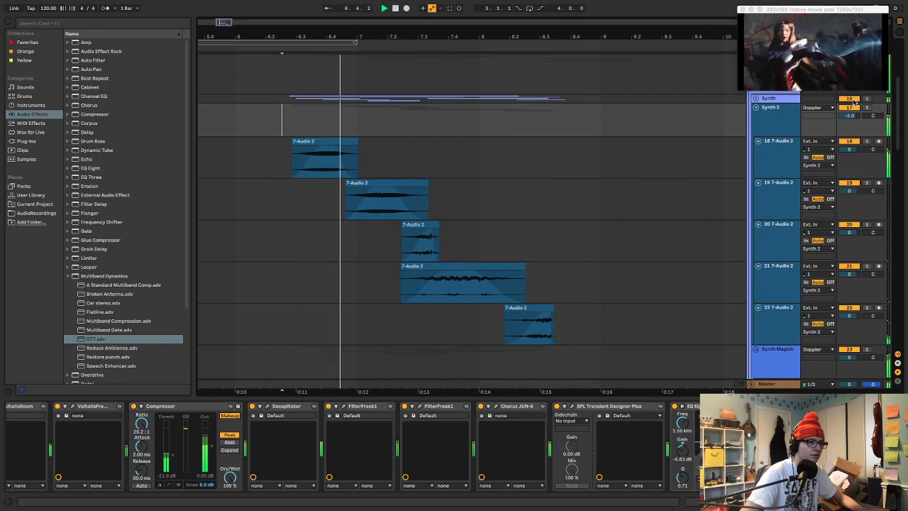
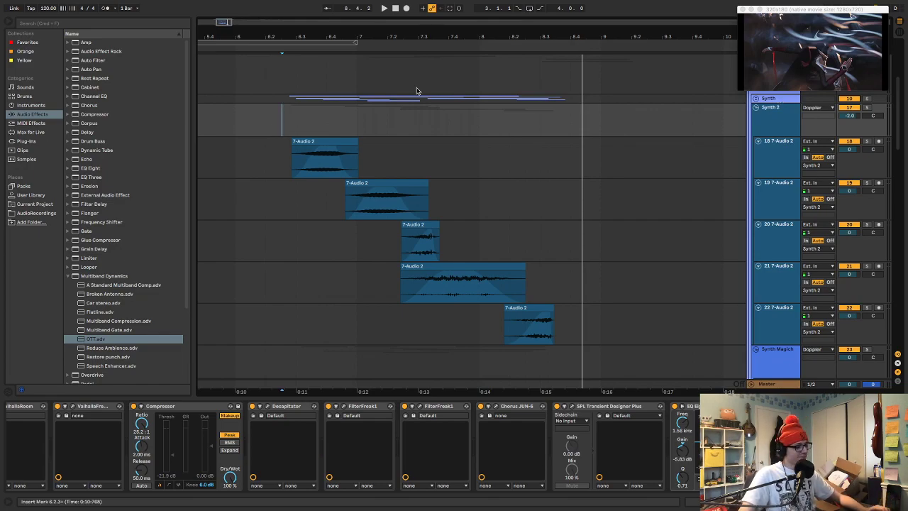
Deactivate the Synth and Synth 2 groups while replaying the passage from about 6.2.3, and fold the Synth 2 group
key("space")
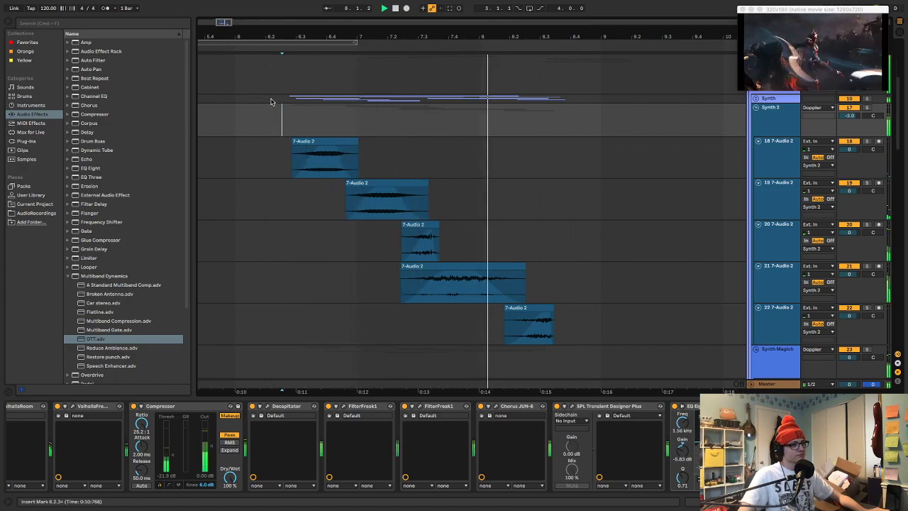
key("space")
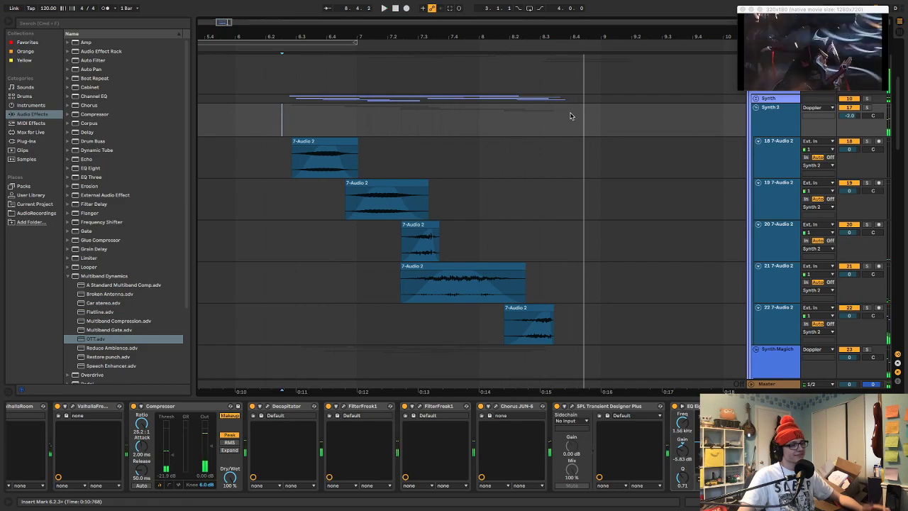
key("space")
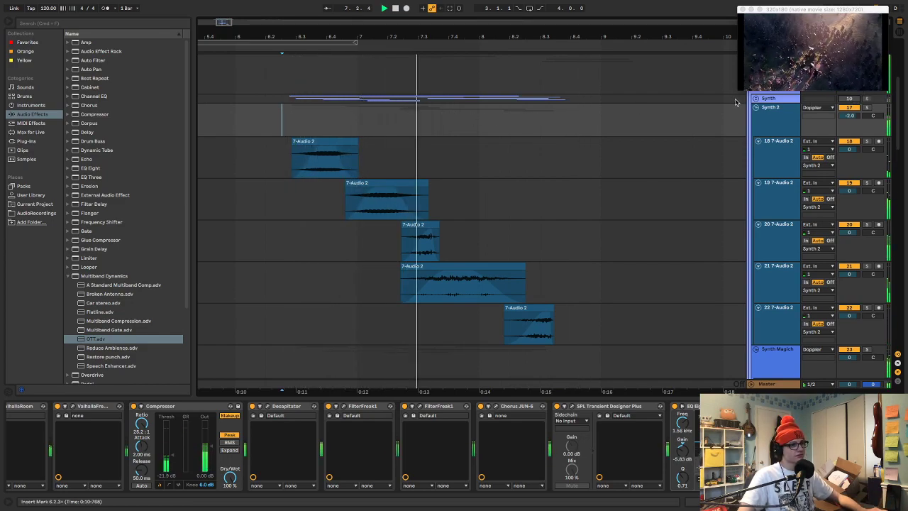
key("space")
left_click(848, 108)
key("space")
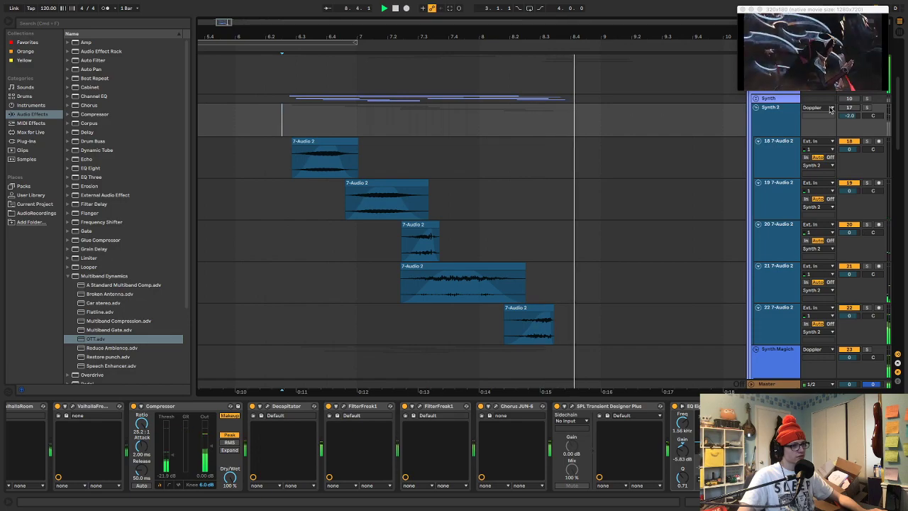
key("space")
left_click(758, 108)
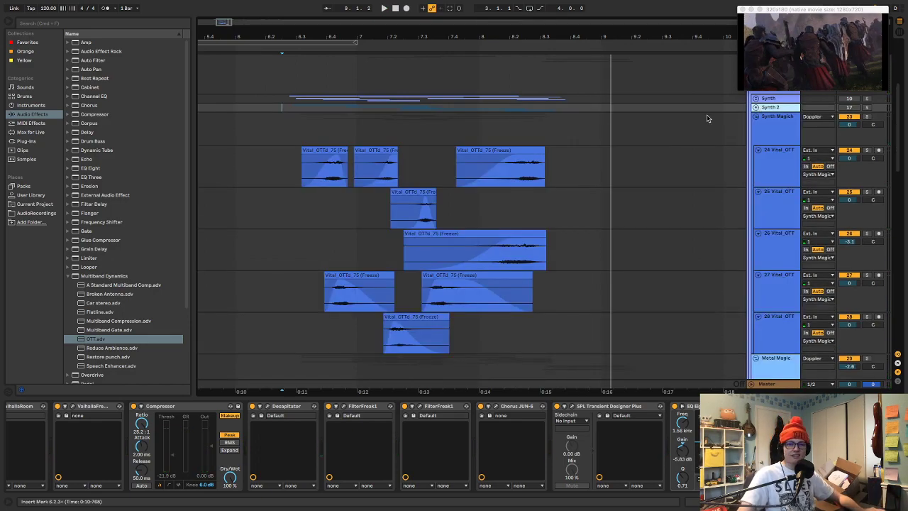
Replay the passage from about 6.1.3, then audition the Synth Magich group from about 6.2.3, first soloed and then in the mix
left_click(251, 100)
key("space")
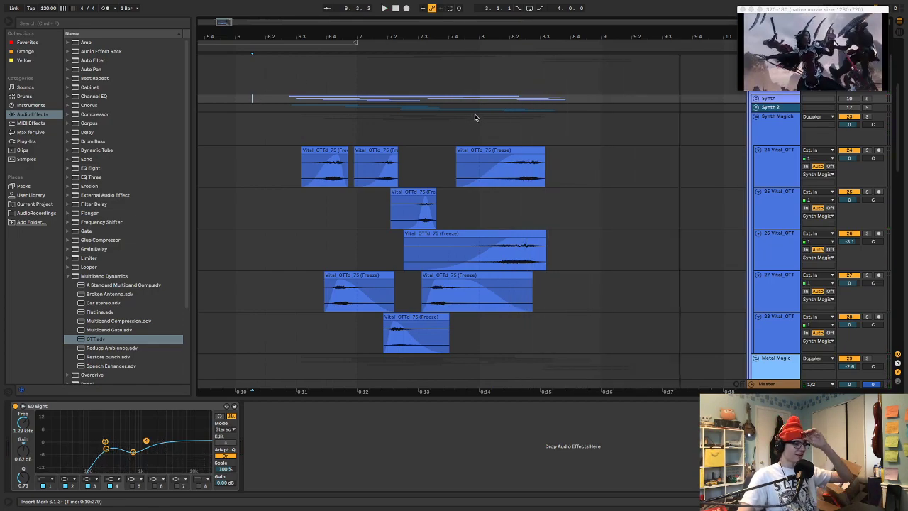
left_click(283, 121)
key("space")
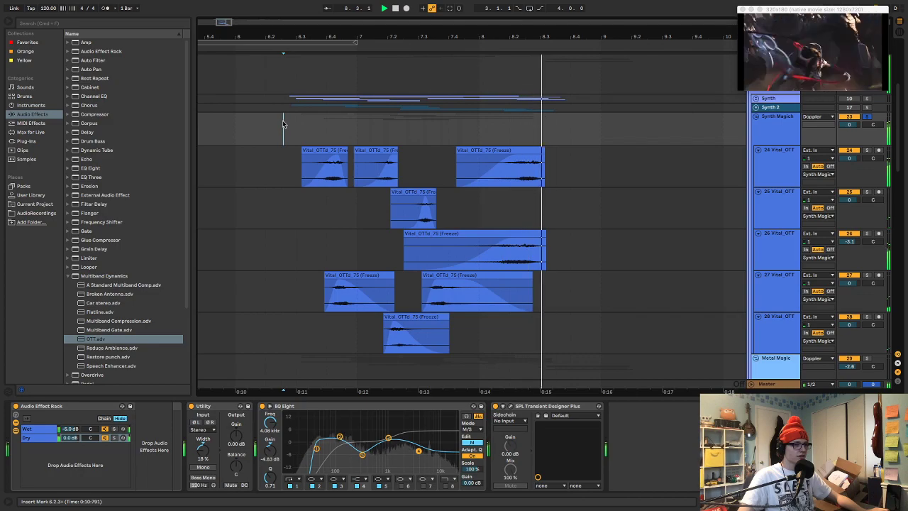
key("space")
key("s")
key("space")
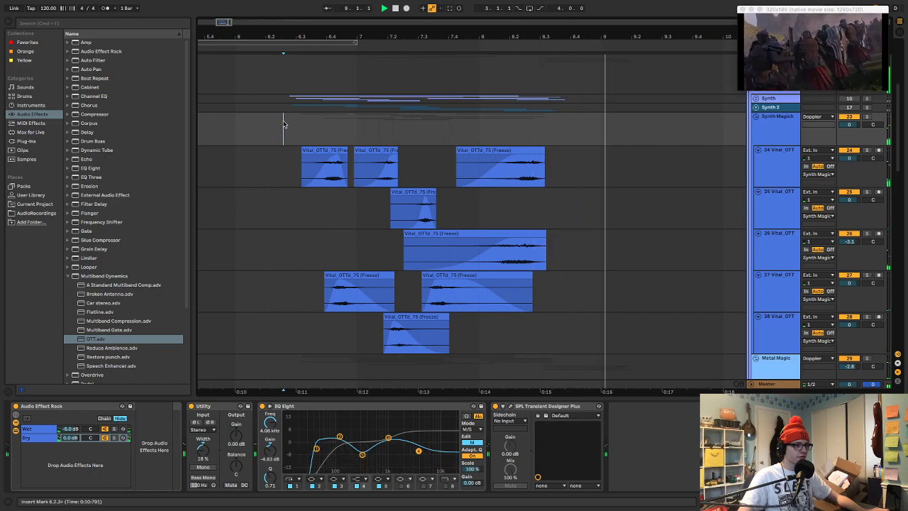
Reactivate the Synth group, leaving Synth 2 off, and replay the passage from about 6.2.3
scroll(725, 163, "up", 3)
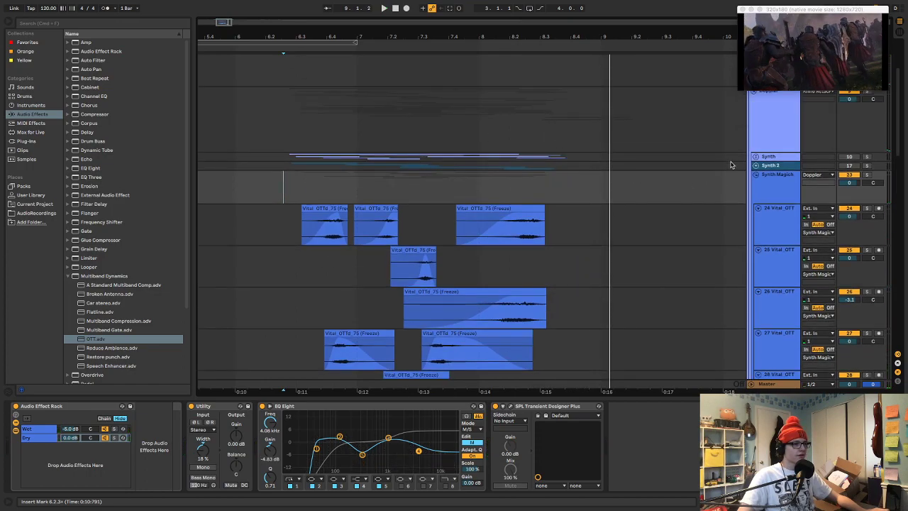
key("space")
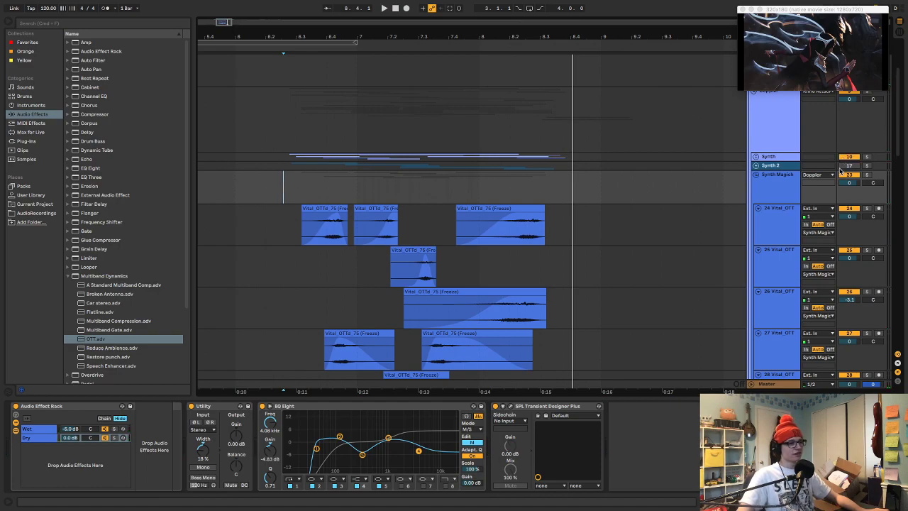
key("space")
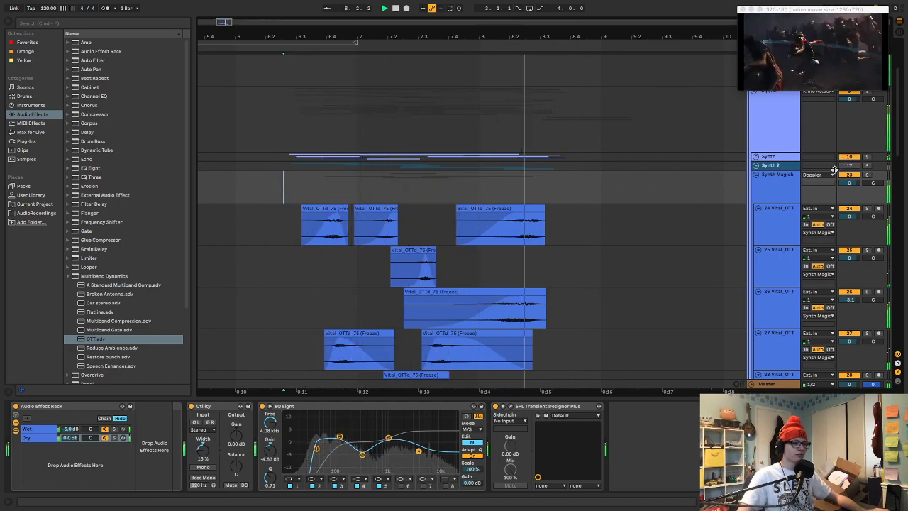
Unfold the Synth group and collapse its EQ Eight device
left_click(755, 156)
left_click(786, 168)
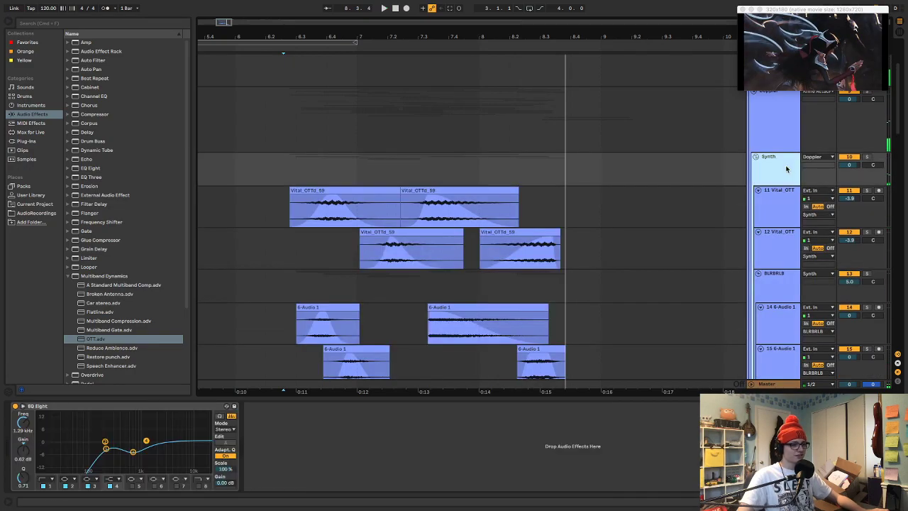
double_click(45, 407)
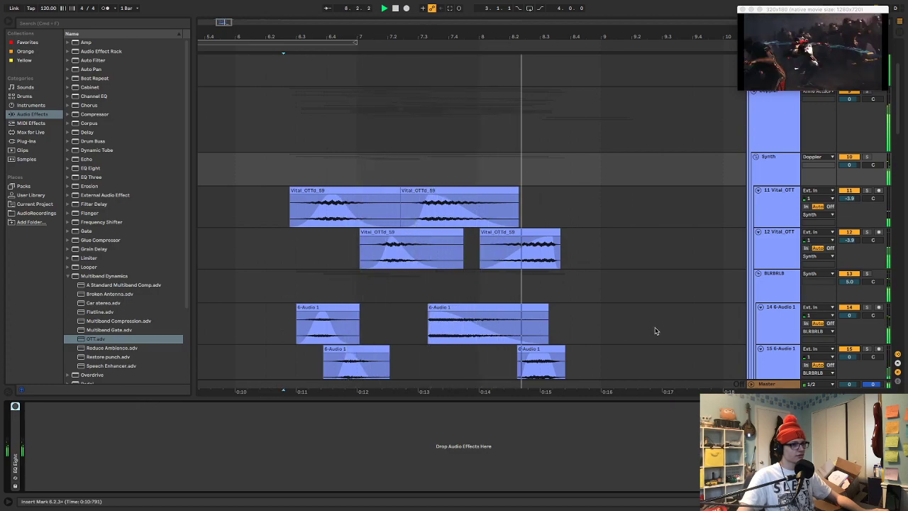
Lower the Synth group's volume to -12.0 dB and replay the passage with the new level
mouse_move(849, 164)
left_mouse_down()
mouse_move(849, 174)
mouse_move(853, 168)
left_mouse_up()
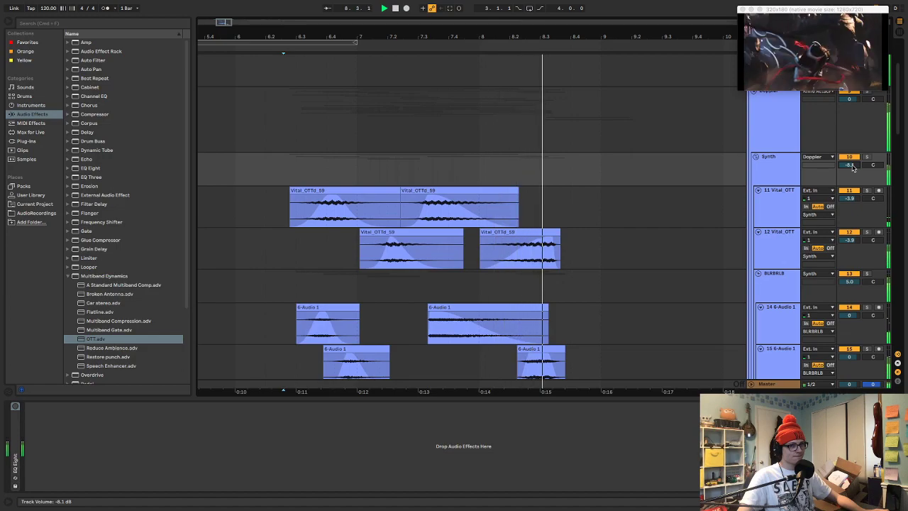
key("space")
left_click_drag(854, 167, 854, 190)
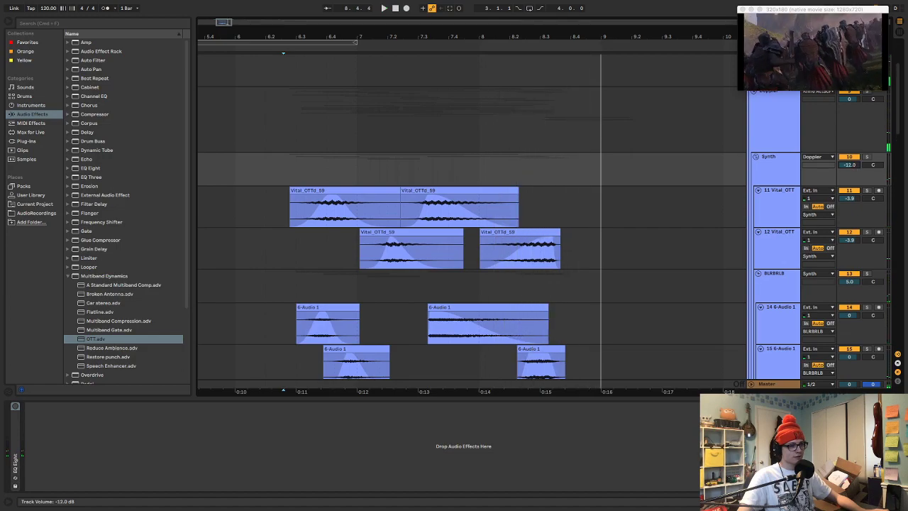
key("space")
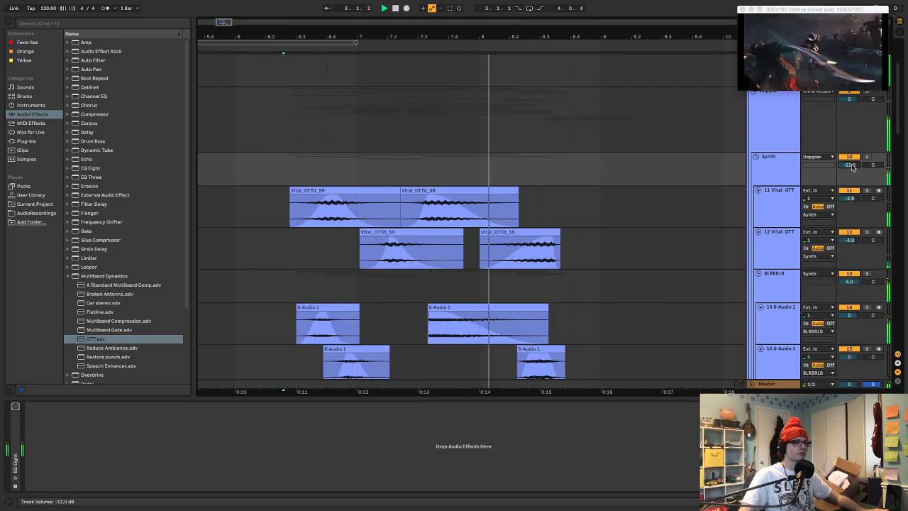
key("space")
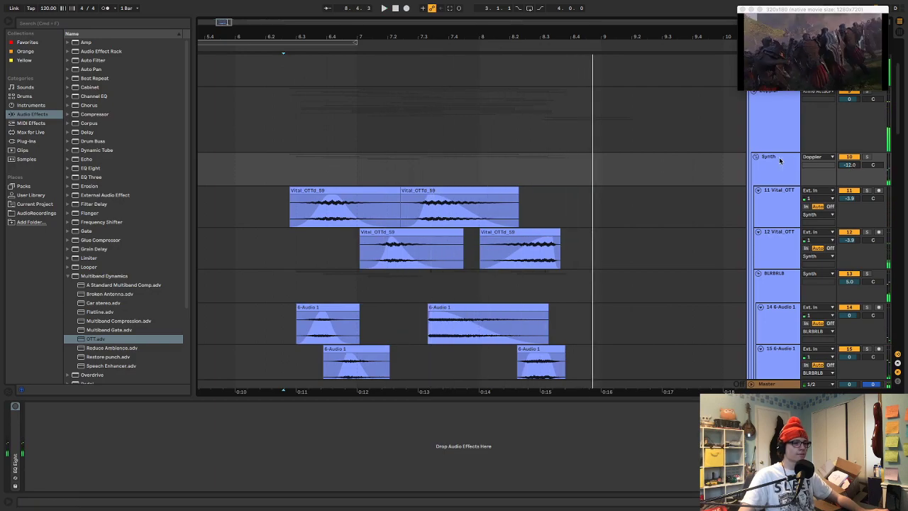
Fold the Synth, Synth Magich and Metal Magic groups in the arrangement
left_click(756, 157)
left_click(756, 176)
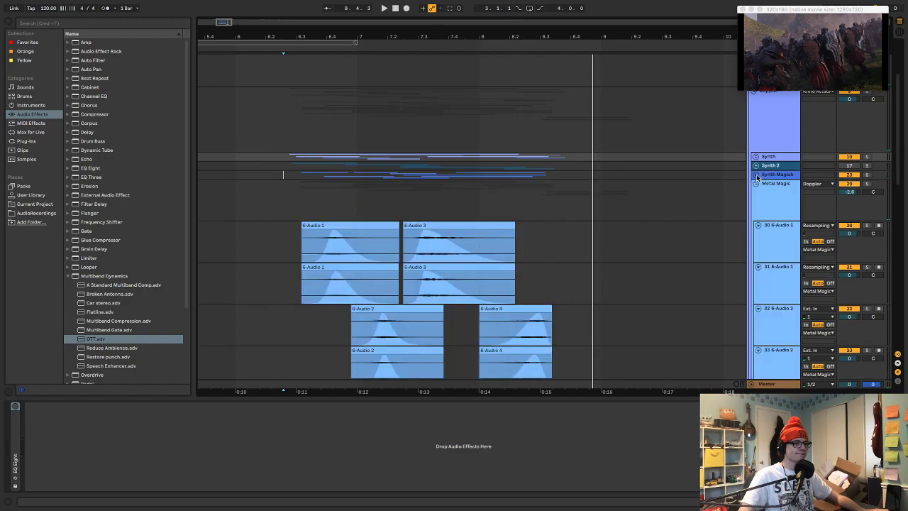
left_click(756, 183)
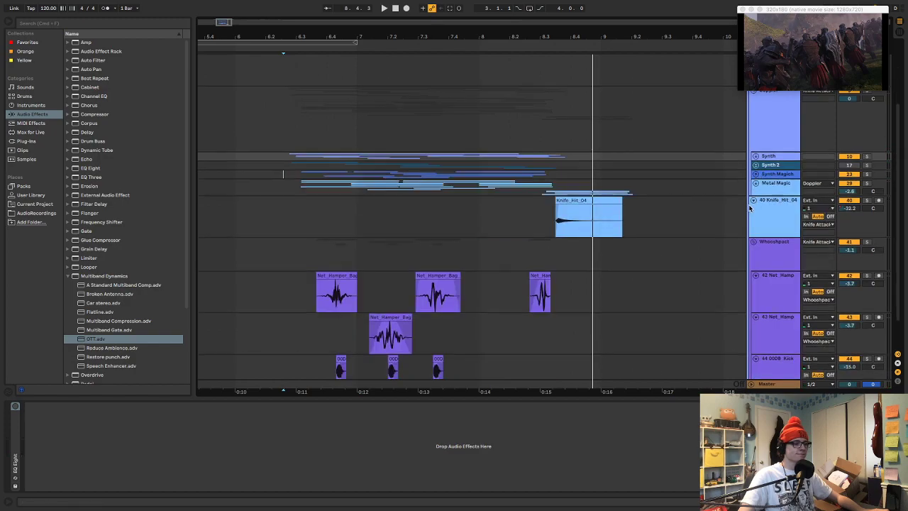
Replay the complete knife attack mix from about 6.2.3 past the Knife_Hit_04 clip
scroll(749, 207, "down", 1)
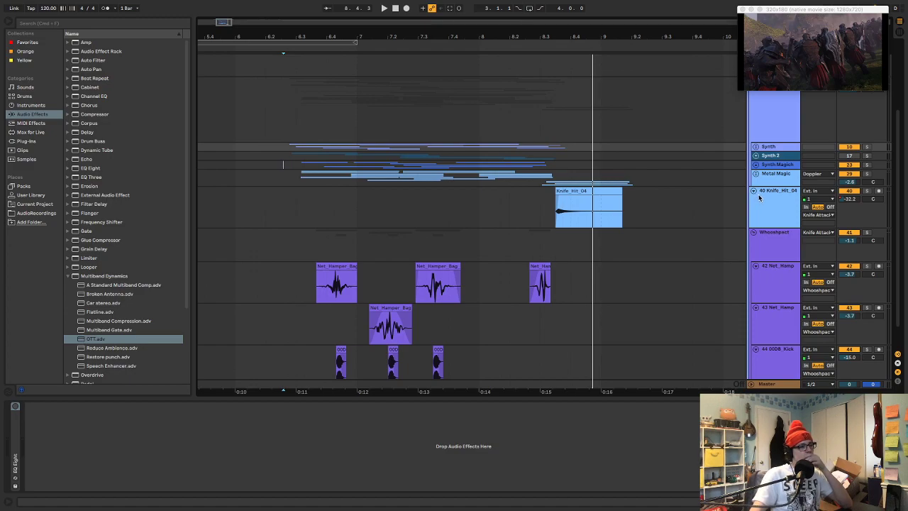
key("space")
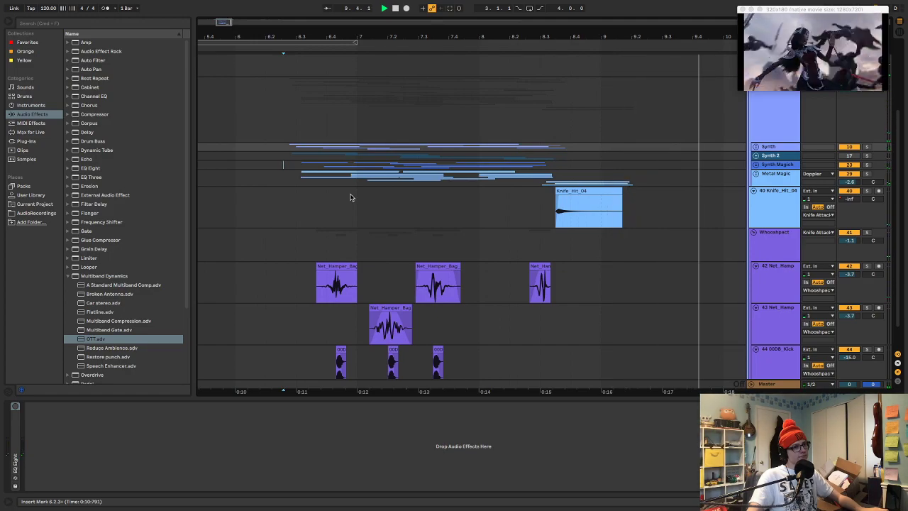
key("space")
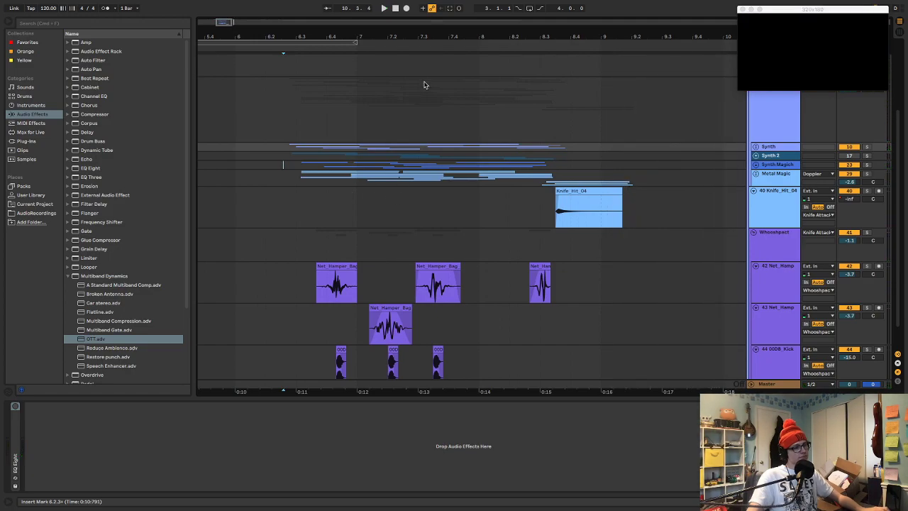
Play the knife passage with the wider arrangement in view and select the Awaken cinematic audio clip
left_click_drag(424, 36, 409, 22)
scroll(403, 117, "up", 5)
key("space")
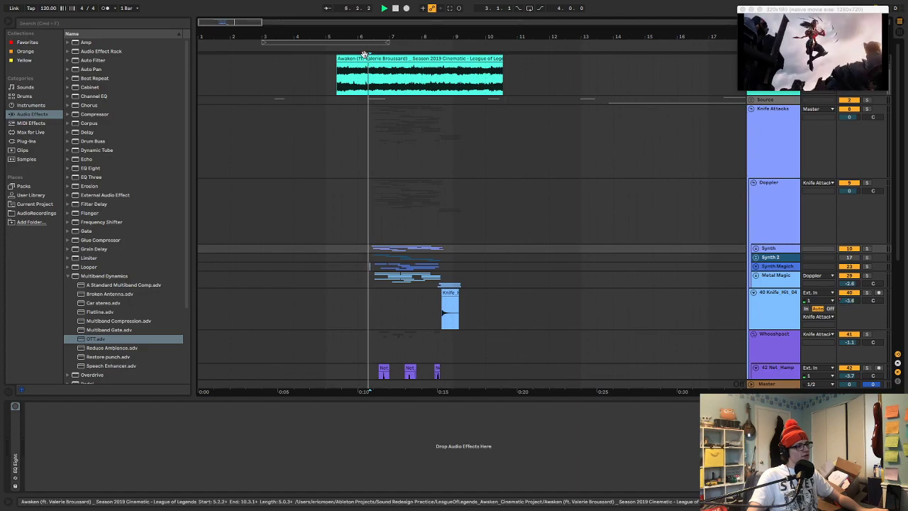
left_click(365, 55)
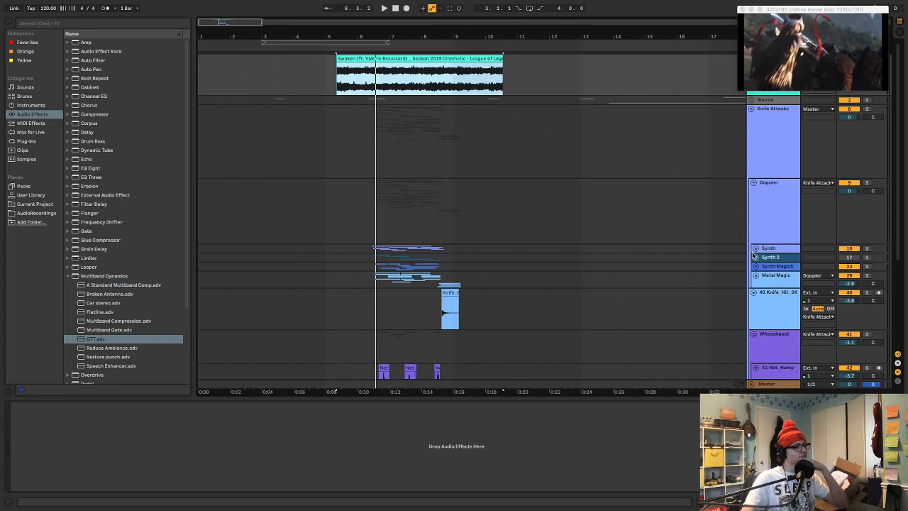
Replay the mix against the cinematic through the final knife hit to judge the overall layer balance
key("space")
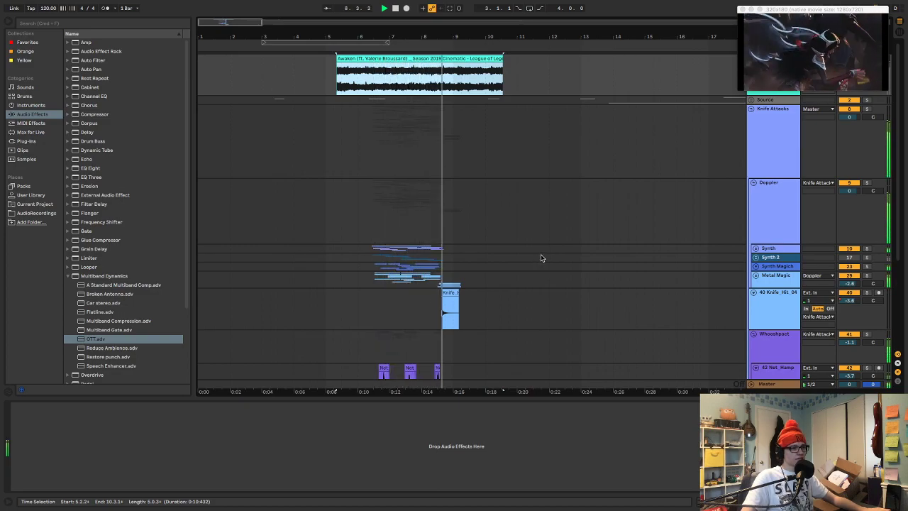
key("space")
scroll(631, 219, "down", 3)
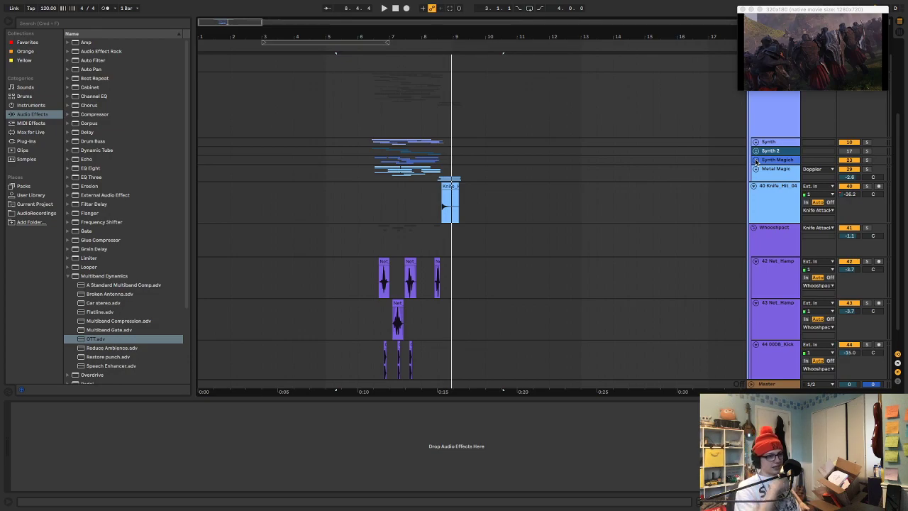
key("space")
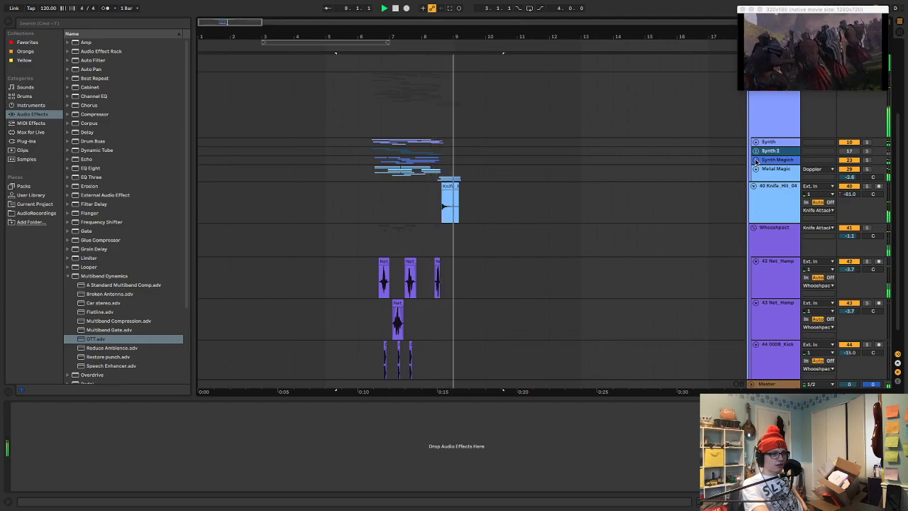
key("space")
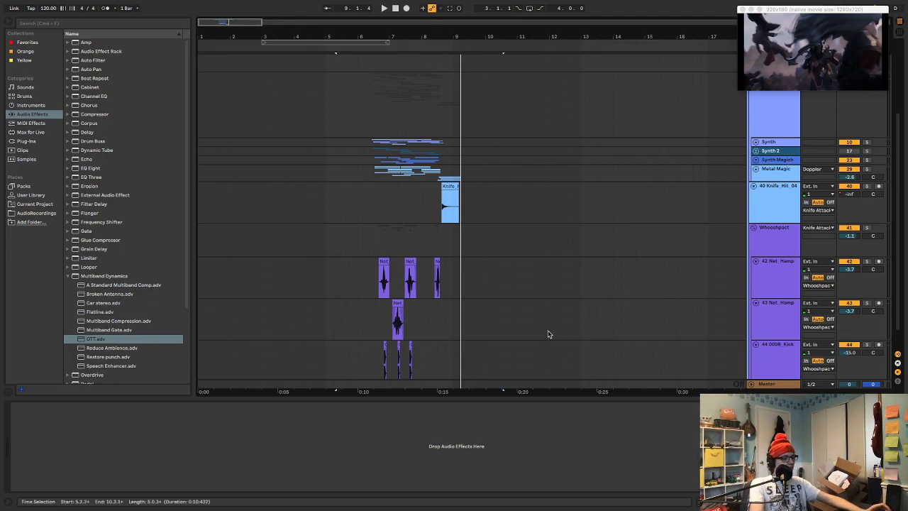
Audition the Whooshpact group soloed from about 6.3.3, then the Metal Magic group soloed from about 6.2.4
left_click(378, 244)
key("space")
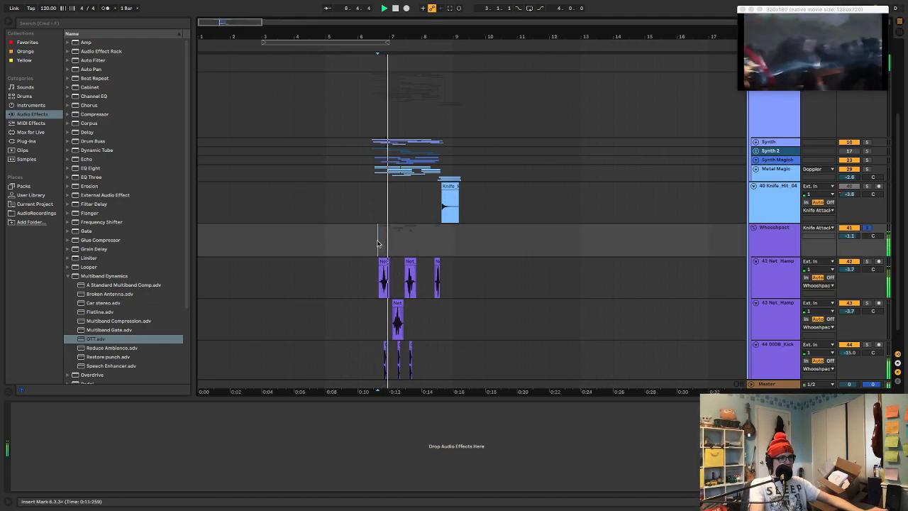
key("space")
left_click(374, 173)
key("space")
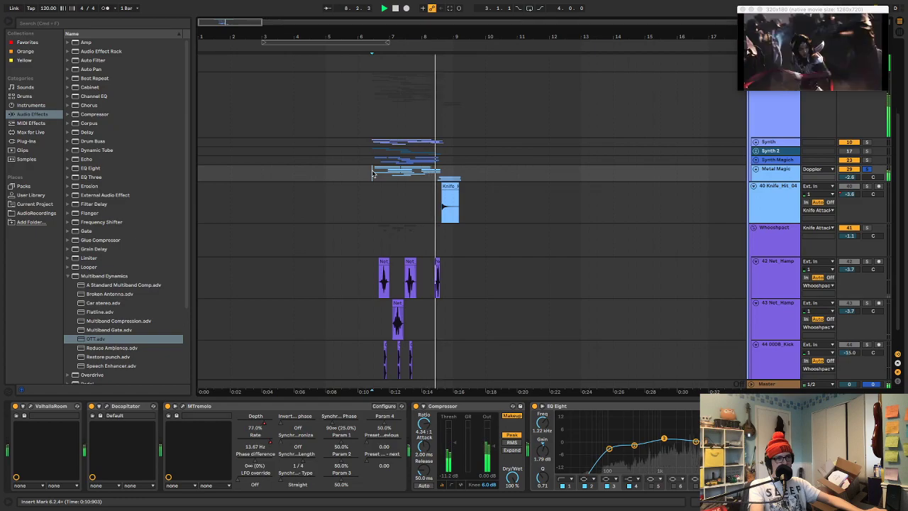
key("space")
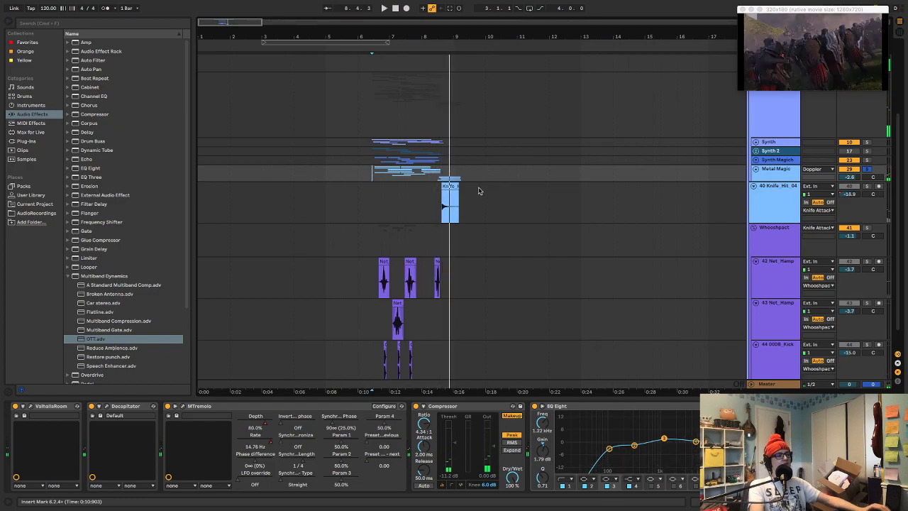
Audition the Knife_Hit_04 clip soloed, then the Synth Magich group soloed from about 6.2.4
left_click(449, 188)
key("space")
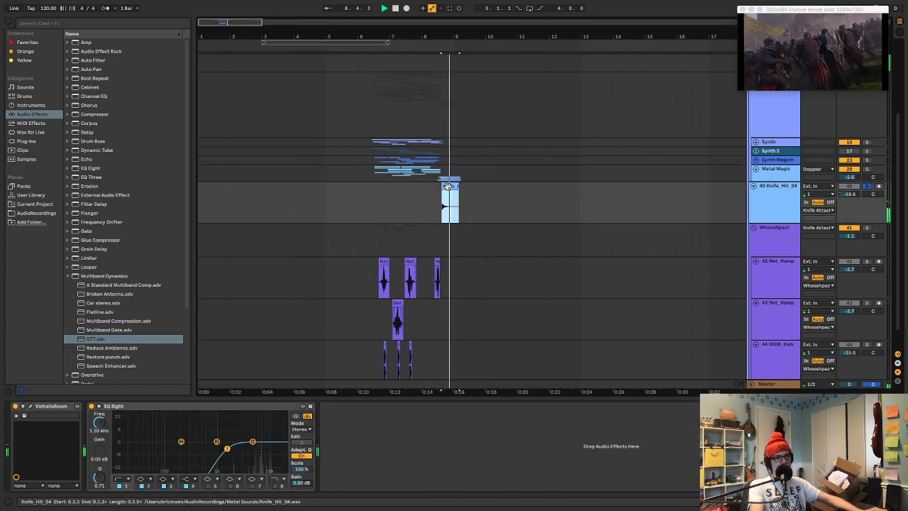
scroll(566, 228, "up", 3)
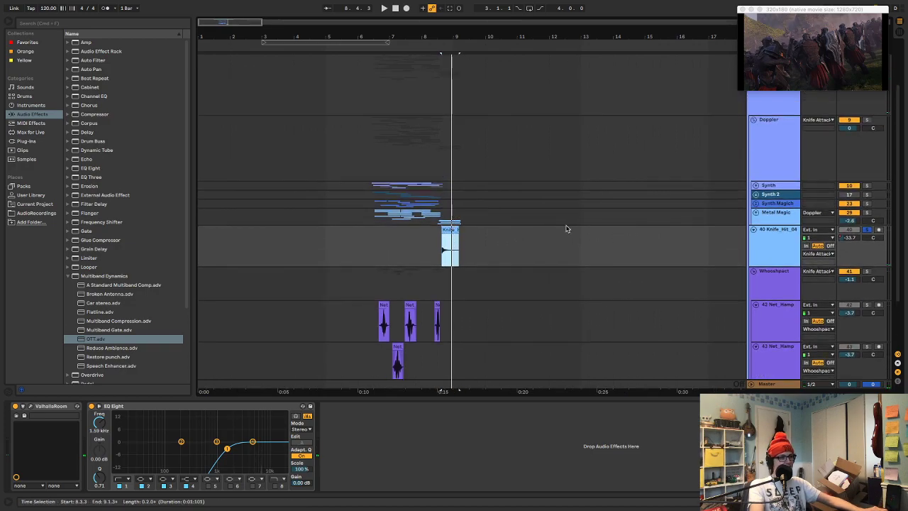
left_click(372, 205)
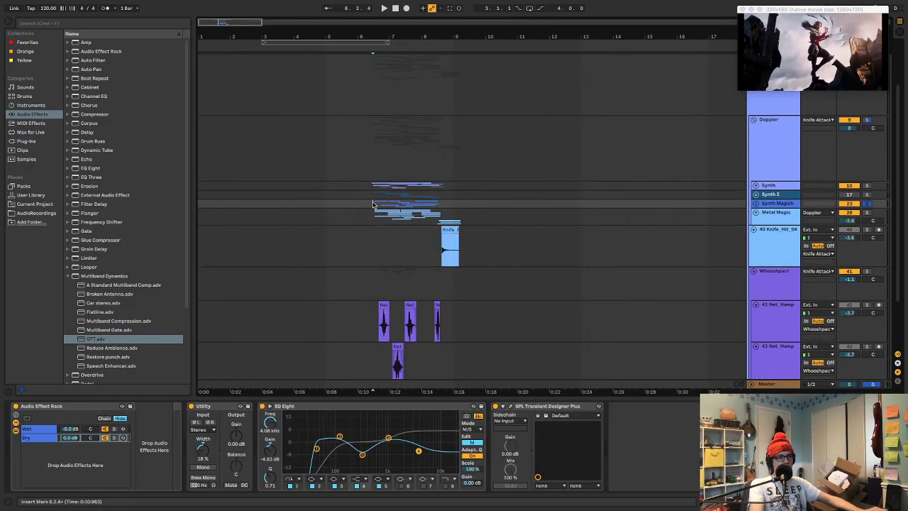
key("space")
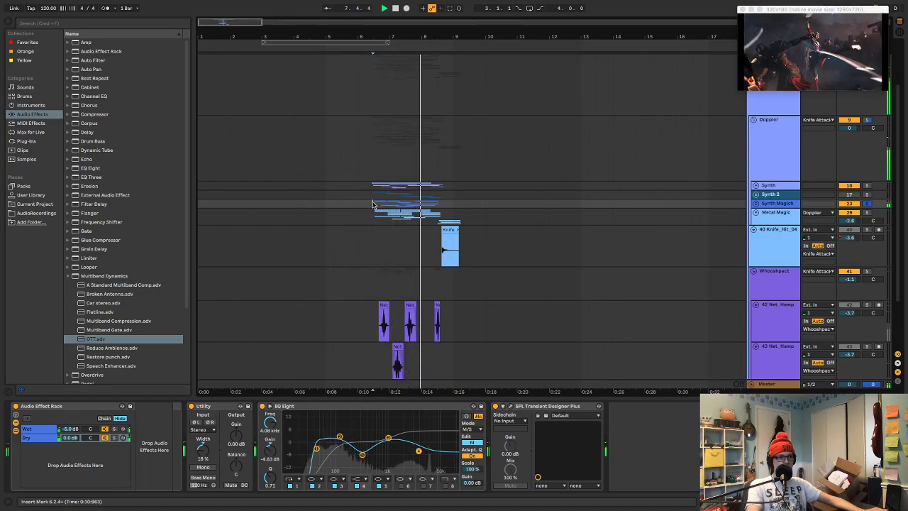
Audition the Synth group soloed from about 6.2.3, then the Synth 2 group soloed from the same point
key("space")
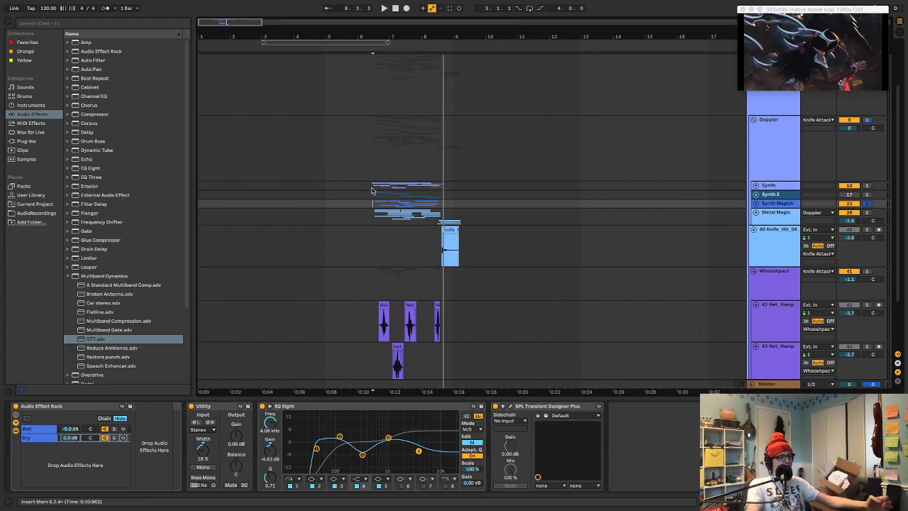
left_click(370, 184)
key("space")
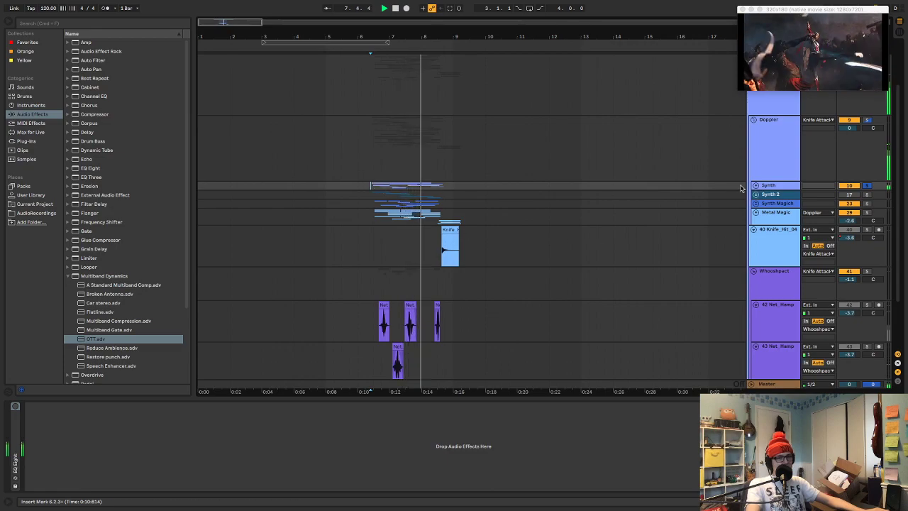
left_click(867, 186)
left_click(370, 194)
key("s")
key("space")
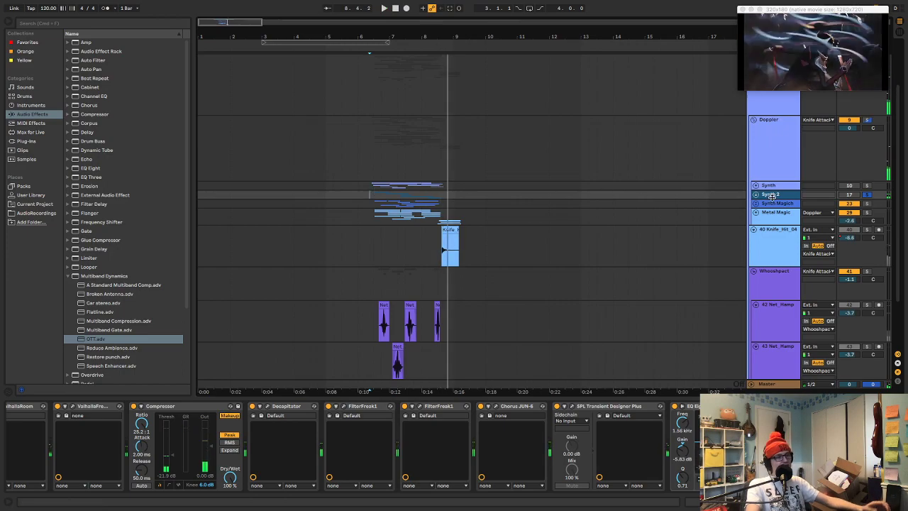
left_click(867, 196)
Insert a new audio track below the Synth 2 group, place it in its own group and name that group Synth 3
left_click(772, 196)
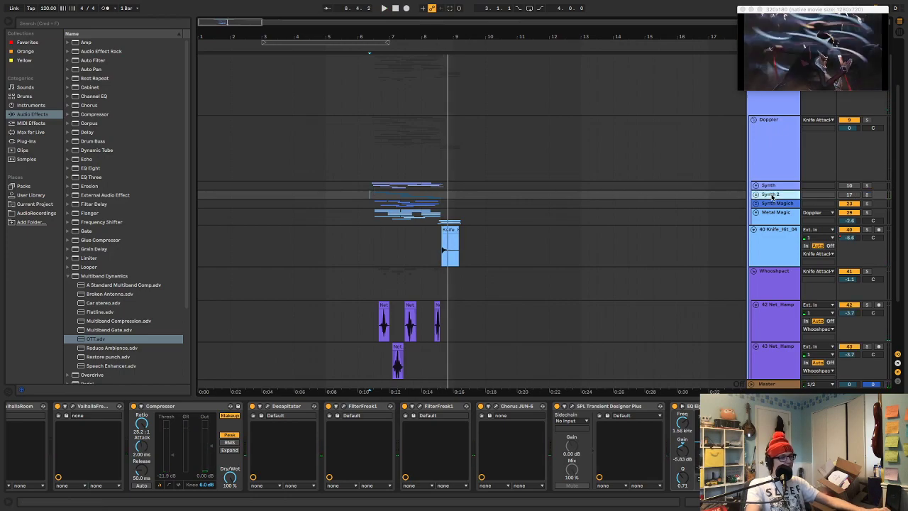
key("super+t")
key("super+g")
key("super+r")
right_click(776, 213)
left_click(776, 213)
key("super+r")
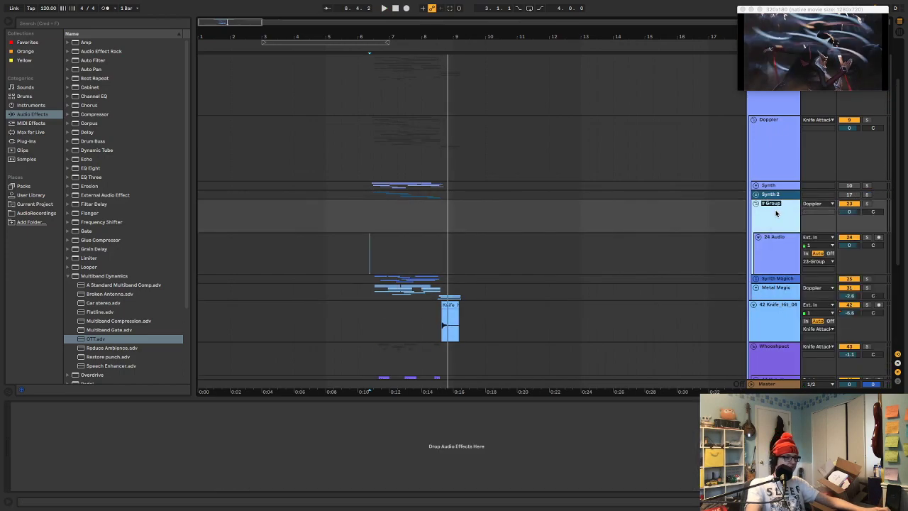
type("Synth 3")
key("Return")
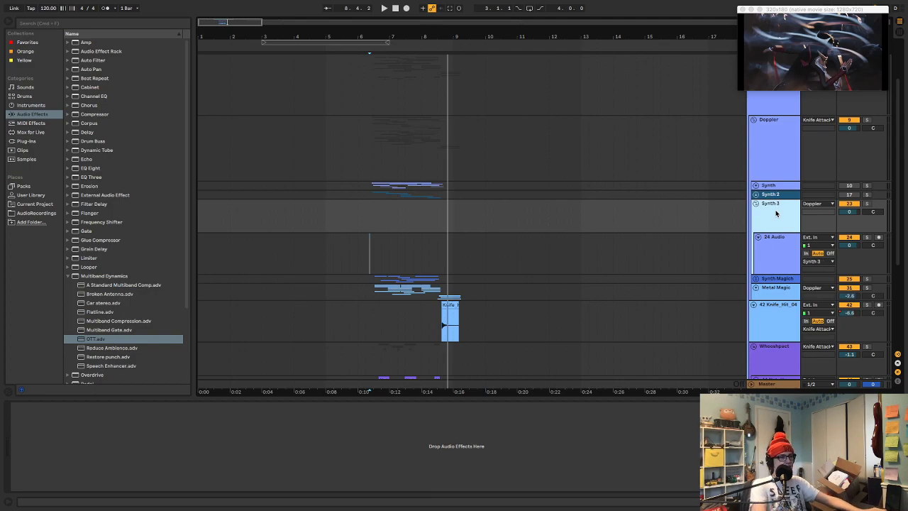
Colour the Synth 3 group muted teal and assign that colour to its grouped tracks and clips
right_click(776, 211)
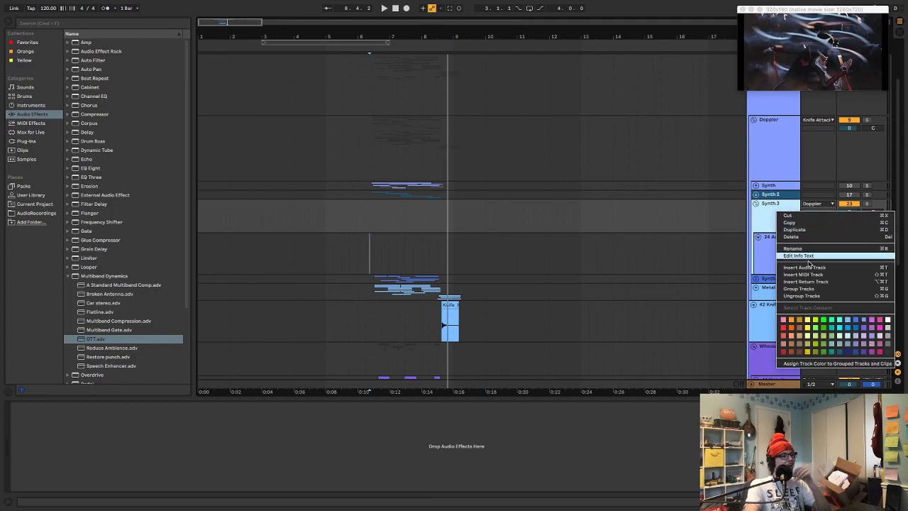
left_click(837, 336)
right_click(774, 222)
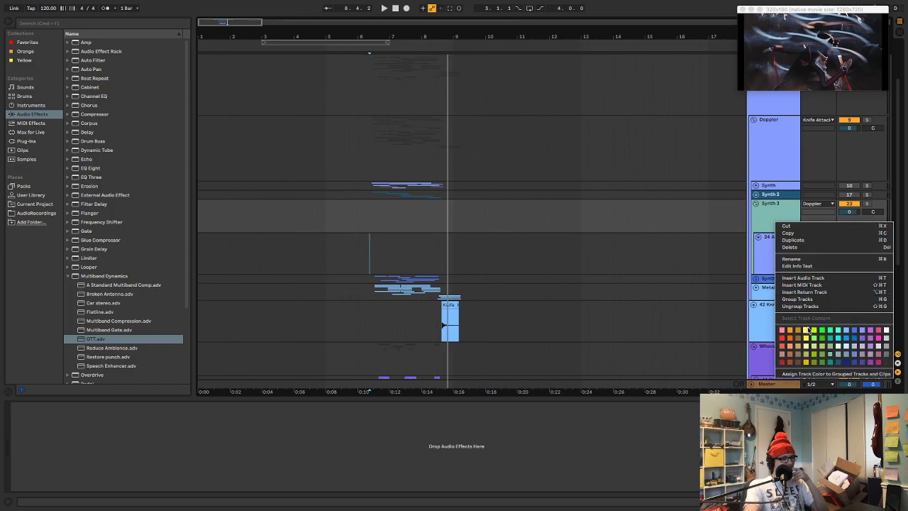
left_click(807, 374)
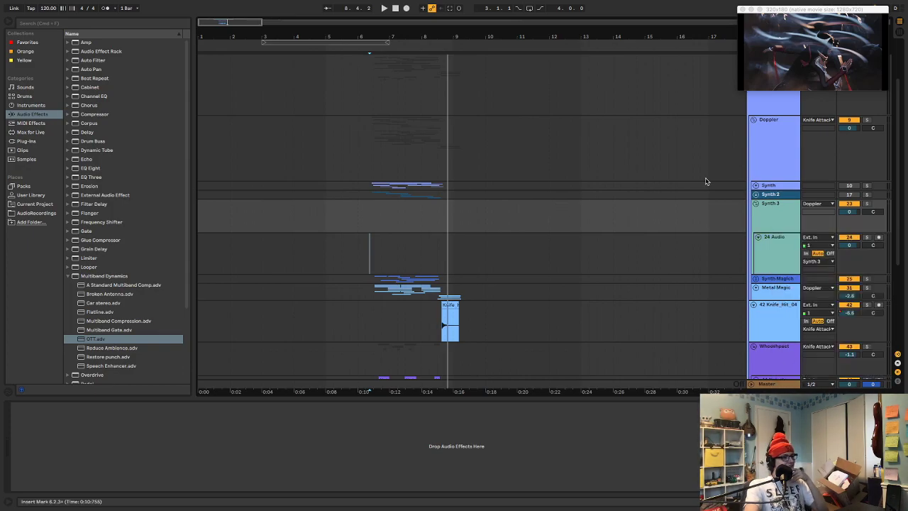
Unfold the Source group and its 7 Audio track, and examine the long recorded waveform beyond bar 65
scroll(560, 182, "up", 2)
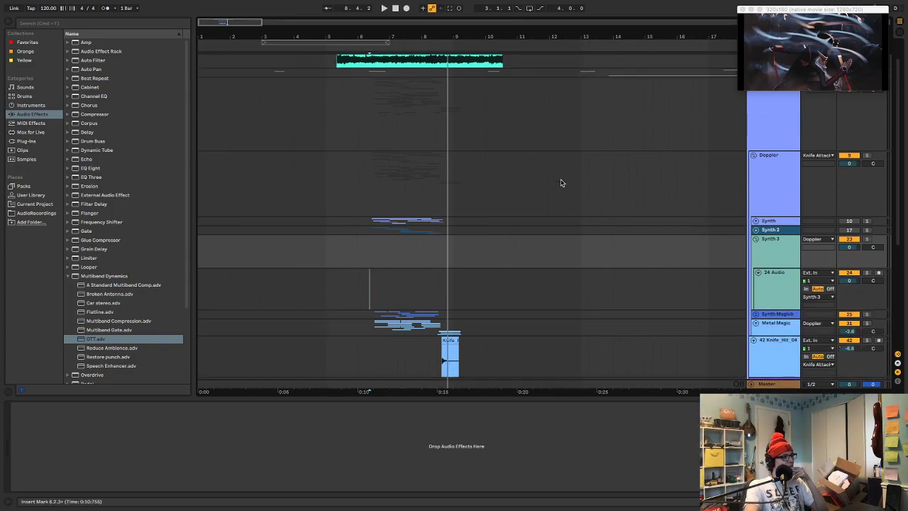
scroll(560, 182, "down", 6)
scroll(560, 182, "up", 4)
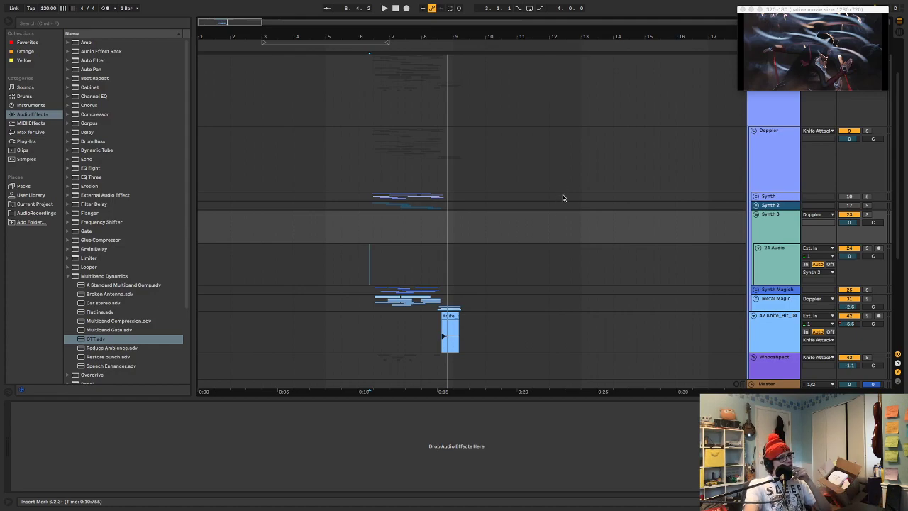
left_click_drag(418, 37, 473, 59)
scroll(502, 226, "up", 2)
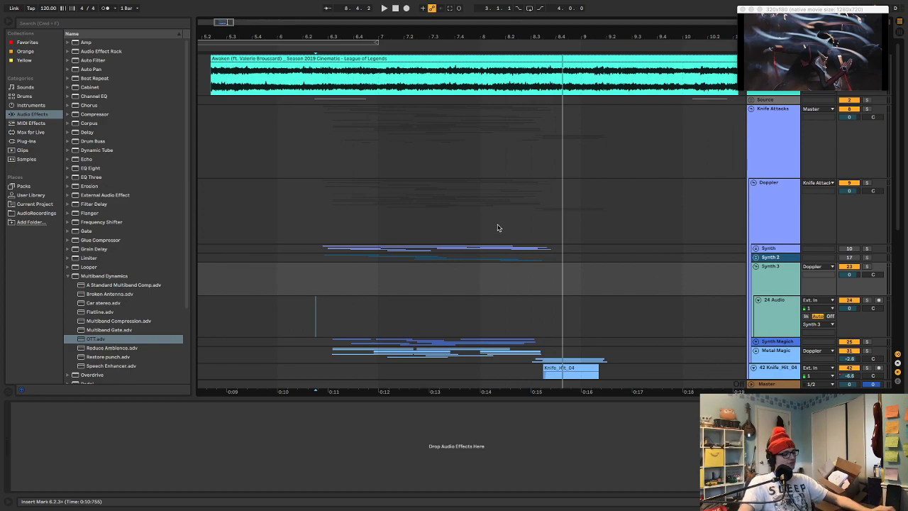
scroll(514, 216, "right", 5)
scroll(517, 215, "right", 12)
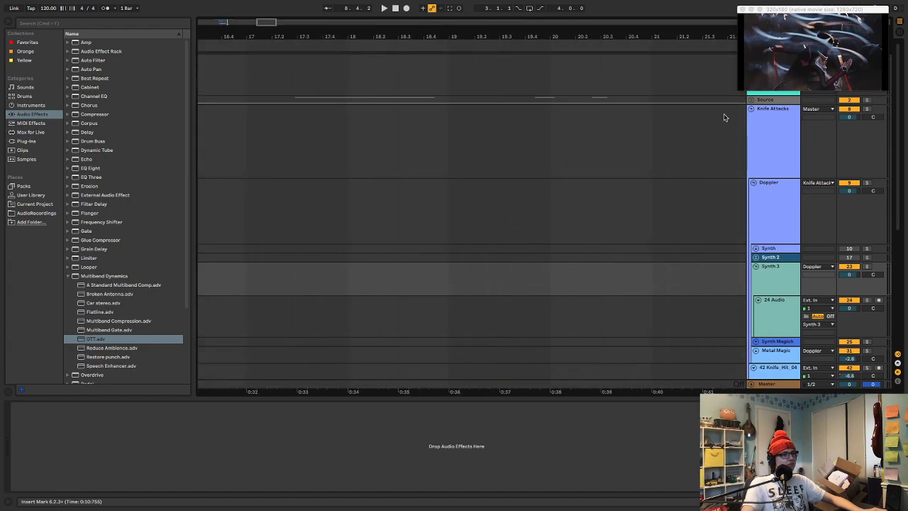
left_click(751, 99)
scroll(730, 110, "right", 6)
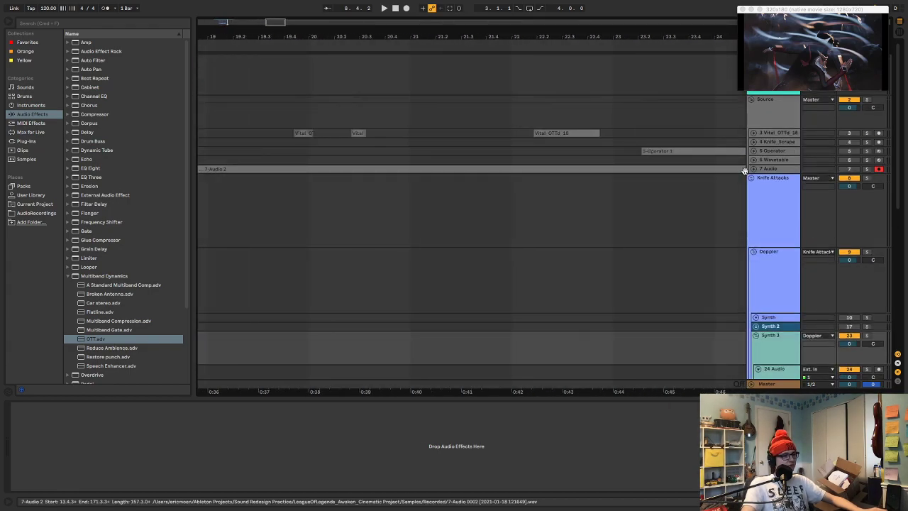
left_click(752, 171)
scroll(734, 170, "right", 3)
left_click_drag(611, 35, 611, 4)
scroll(649, 245, "right", 10)
scroll(659, 241, "down", 5)
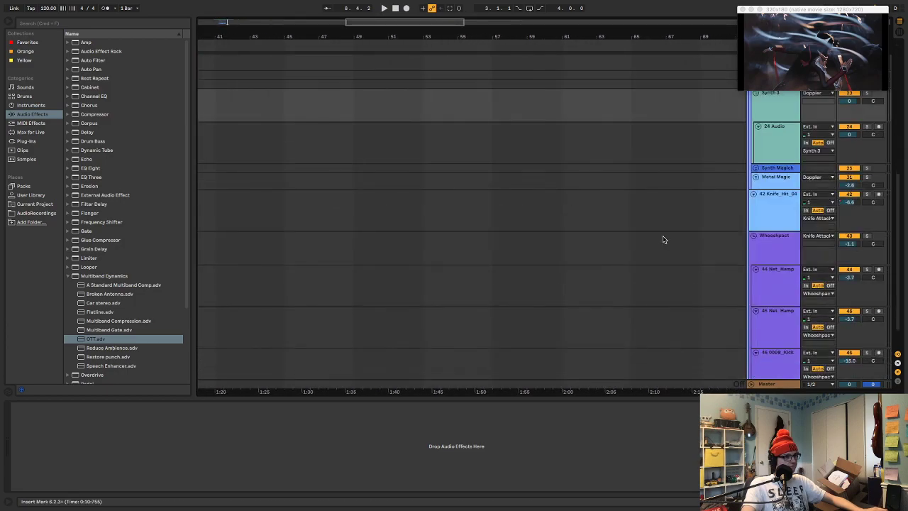
scroll(662, 240, "up", 6)
scroll(638, 227, "right", 10)
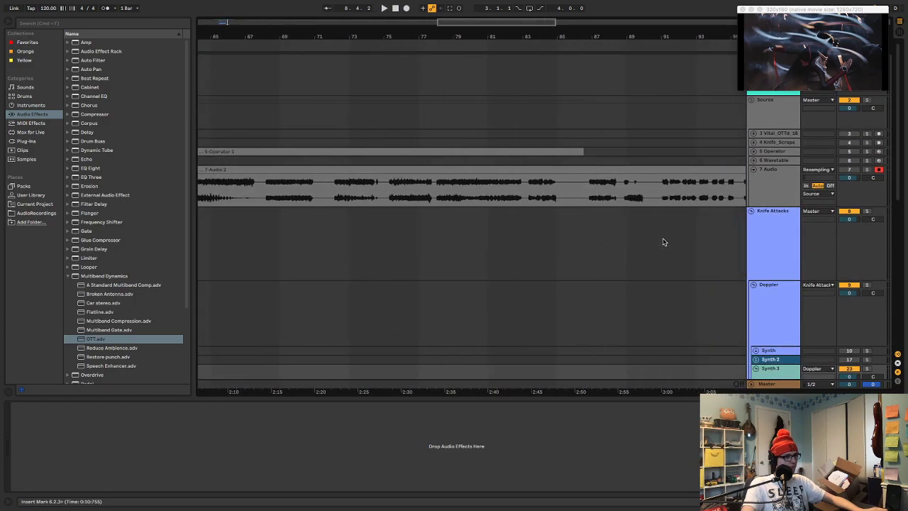
Audition the soloed 7 Audio recording from about bars 99, 87, 83 and 81
left_click(590, 189)
key("space")
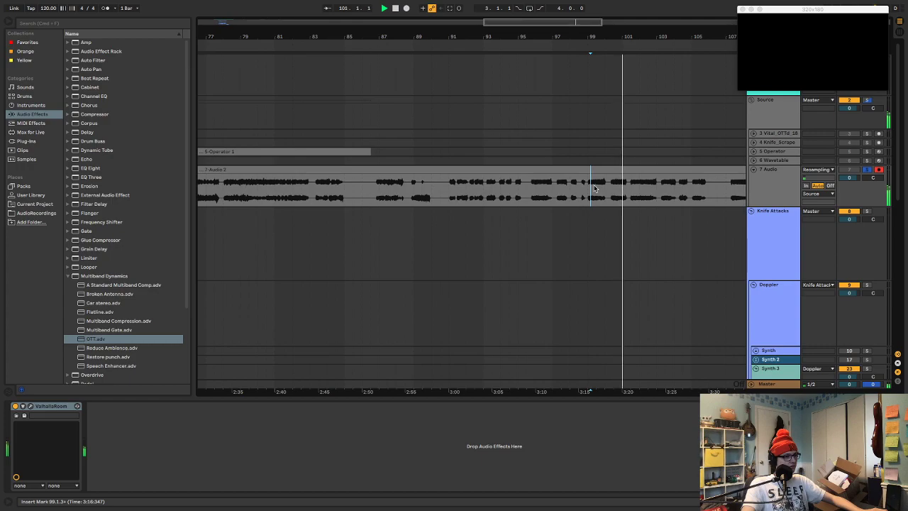
left_click(383, 188)
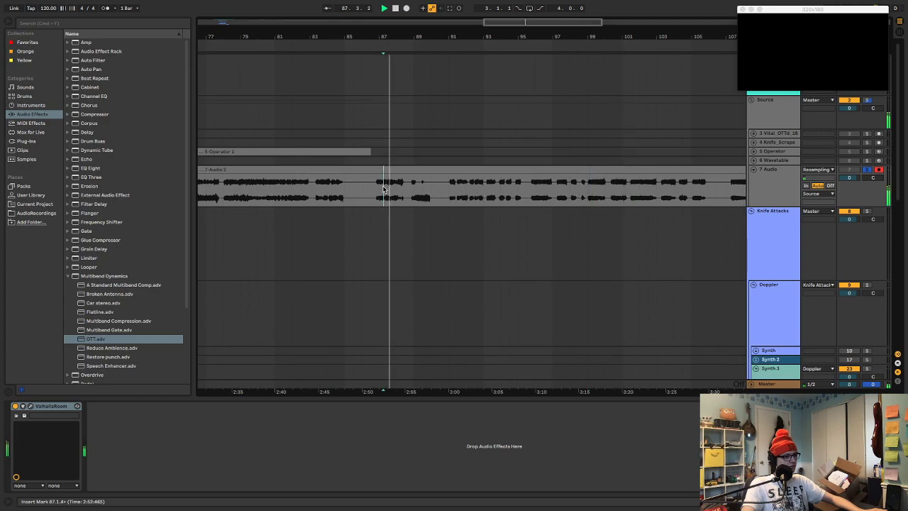
left_click(323, 188)
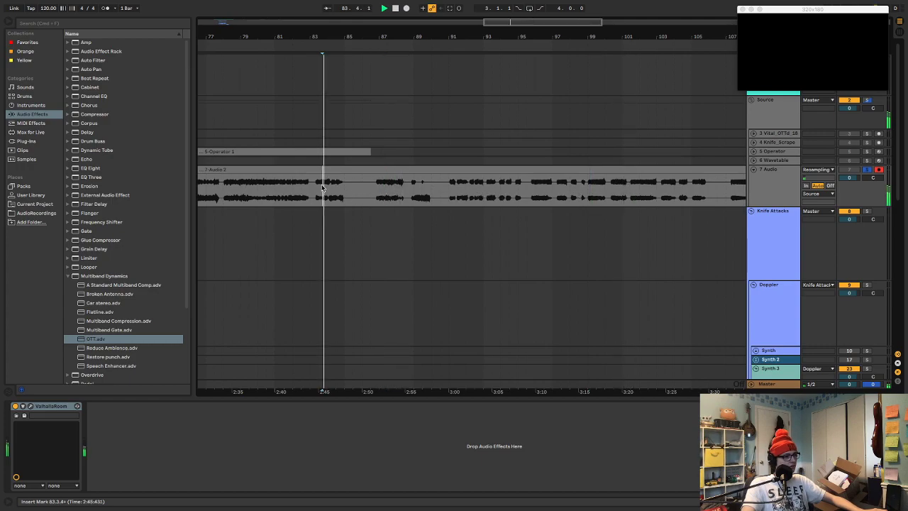
left_click(287, 186)
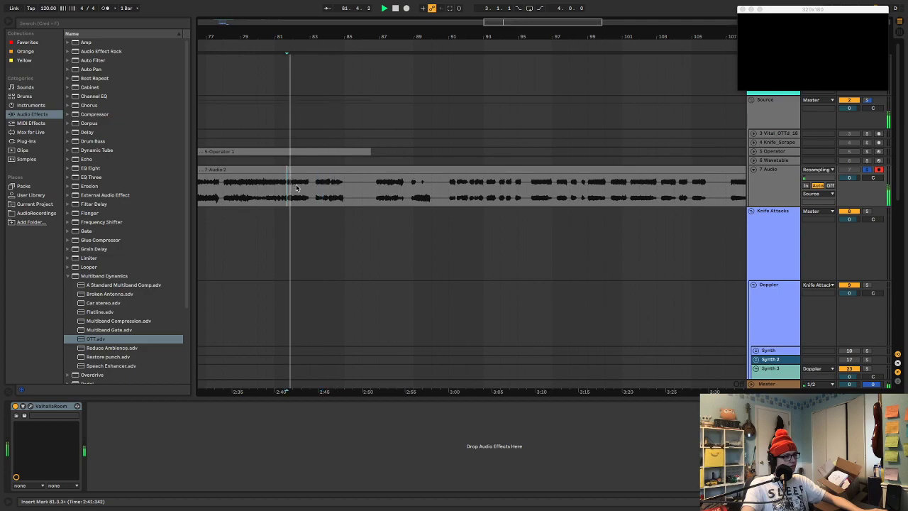
scroll(509, 206, "right", 5)
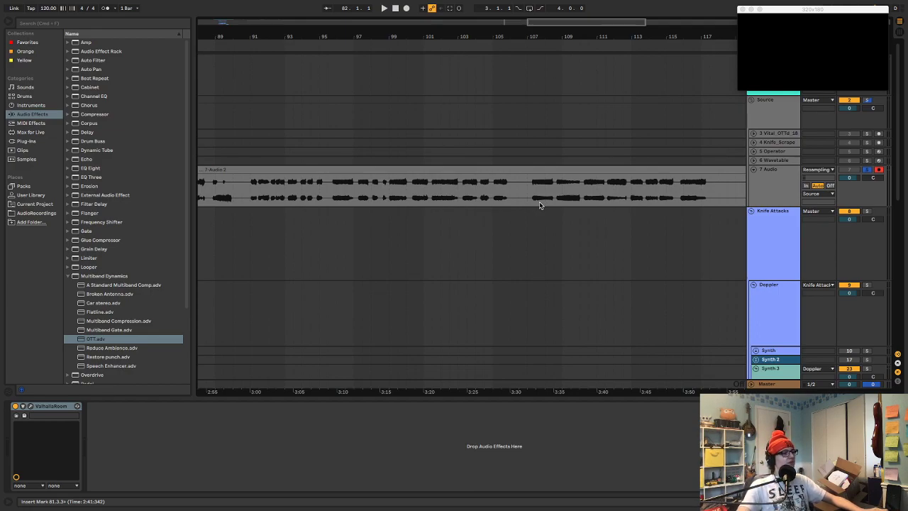
Bypass the ValhallaRoom reverb on the 7 Audio track and play the recording dry from about bar 99
left_click(754, 186)
left_click(49, 405)
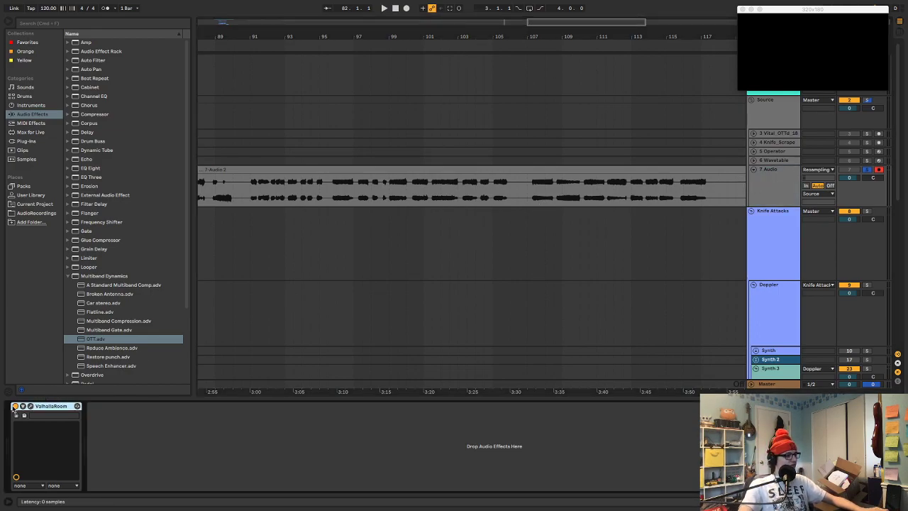
left_click(389, 190)
key("space")
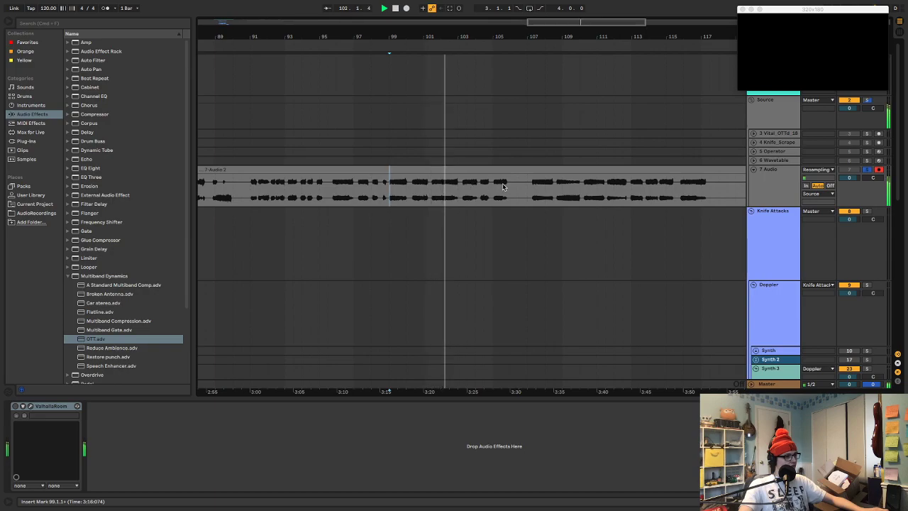
Audition successive sounds in the dry 7 Audio recording between about bars 107 and 125
left_click(537, 185)
left_click(565, 183)
left_click(594, 183)
left_click(614, 183)
left_click(634, 183)
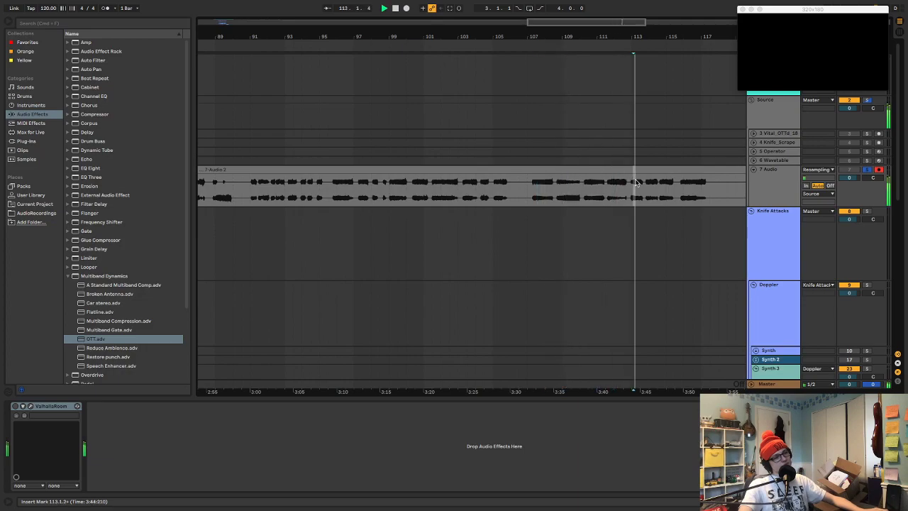
left_click(655, 183)
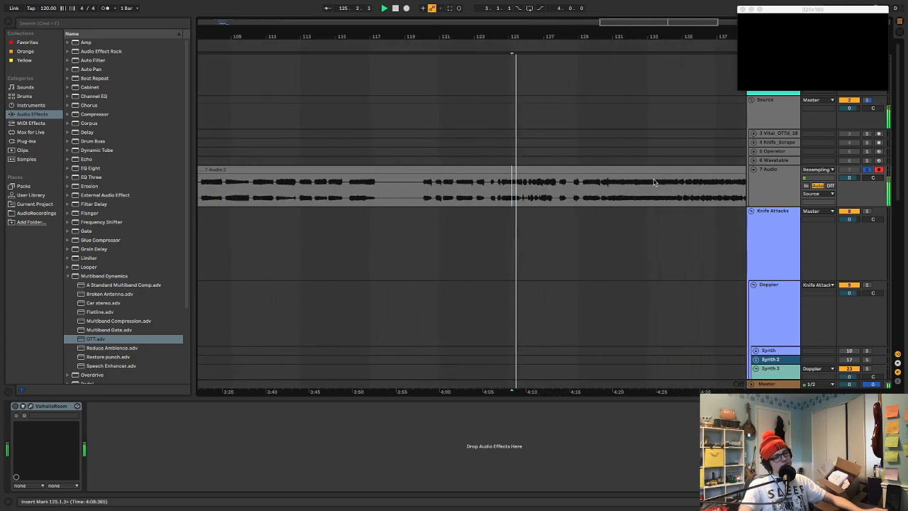
Audition the rest of the 7 Audio recording at spots from about bar 132 to bar 165
left_click(589, 185)
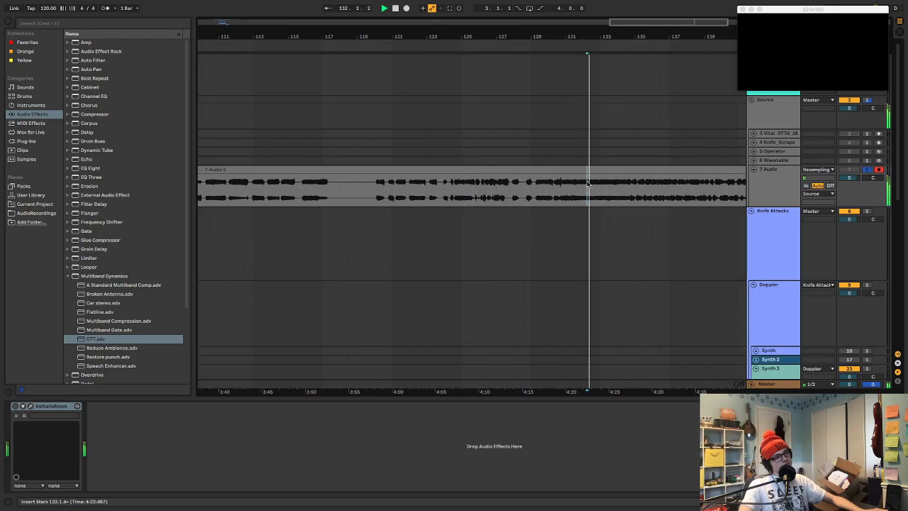
left_click(644, 185)
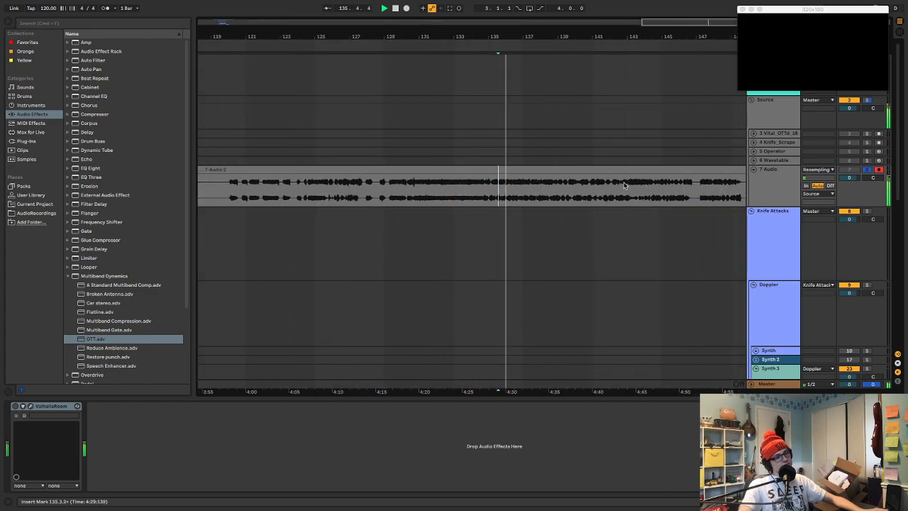
left_click(634, 184)
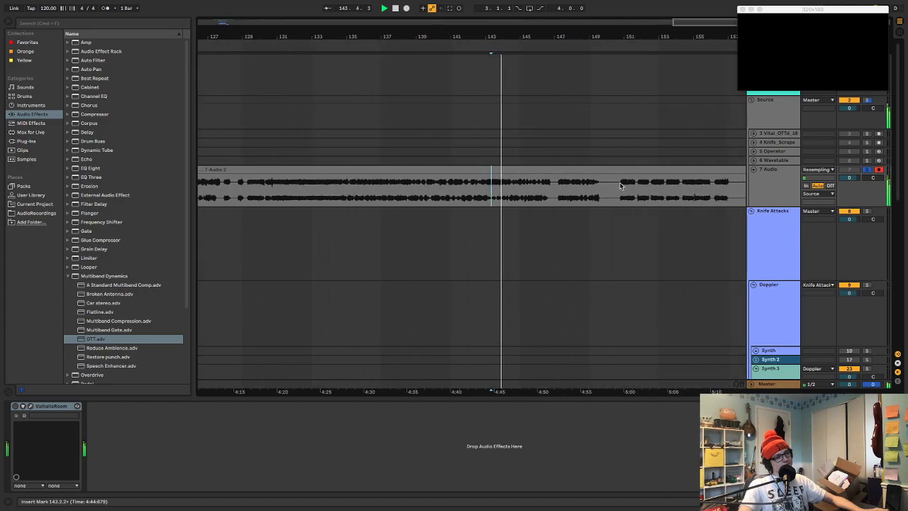
left_click(625, 185)
left_click(616, 186)
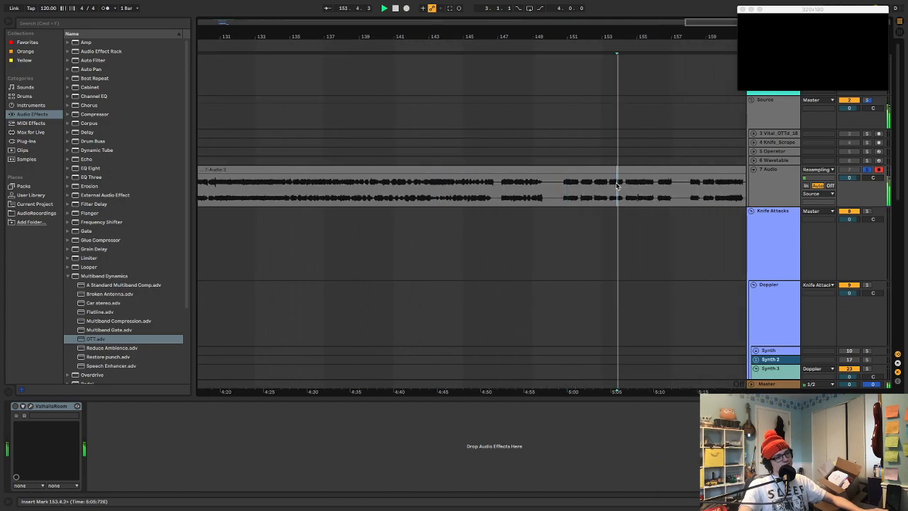
left_click(633, 185)
left_click(719, 179)
left_click(634, 190)
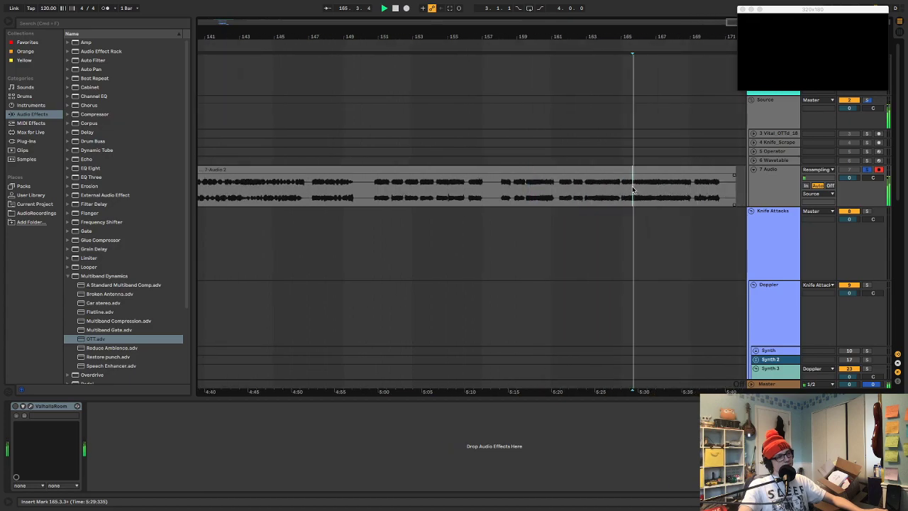
Fold the 7 Audio track, unfold and arm the 6 Wavetable track, and switch its oscillator 1 wavetable to Brutal Metal
left_click(754, 171)
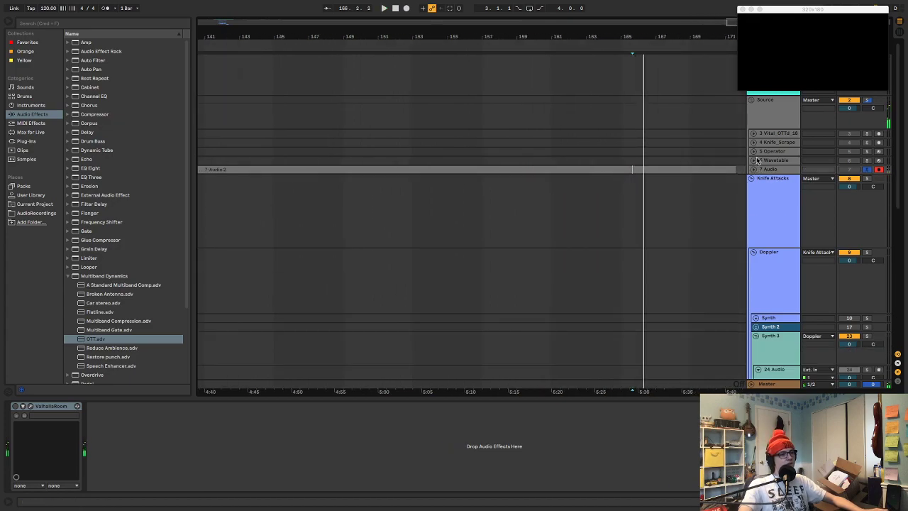
left_click(754, 160)
left_click(878, 162)
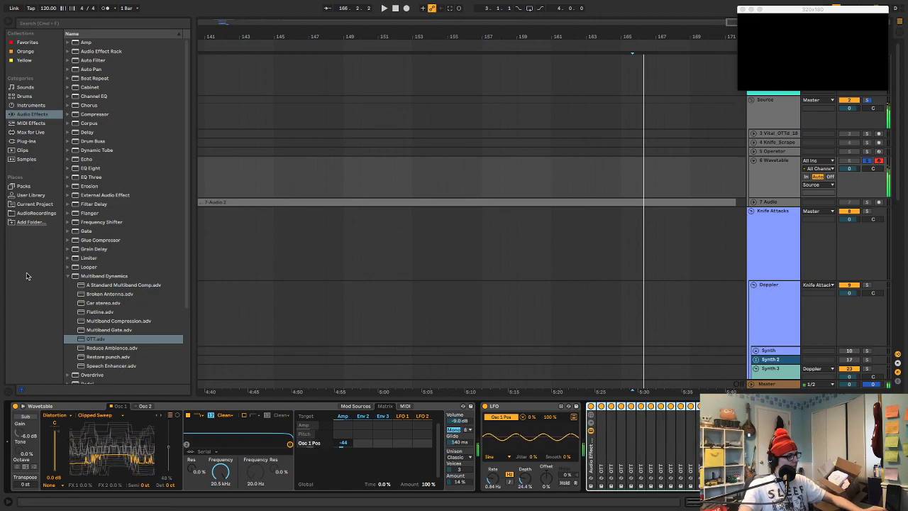
left_click(118, 417)
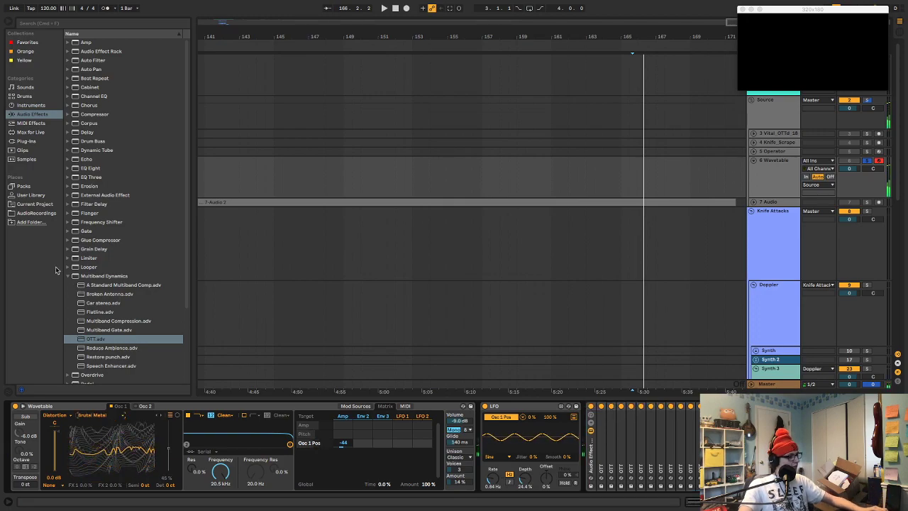
Insert the Chorus JUN-6 plug-in on the 6 Wavetable track, between the LFO and the OTT effect rack
left_click(26, 141)
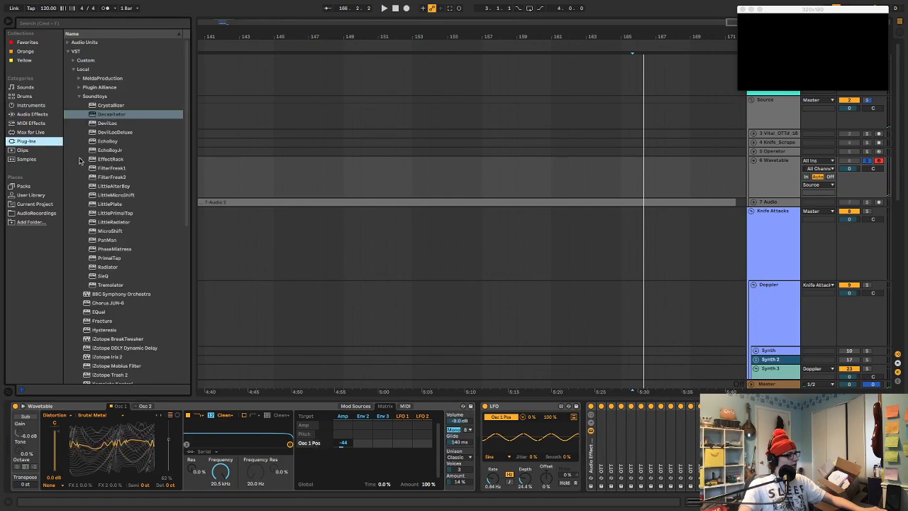
left_click_drag(107, 302, 391, 427)
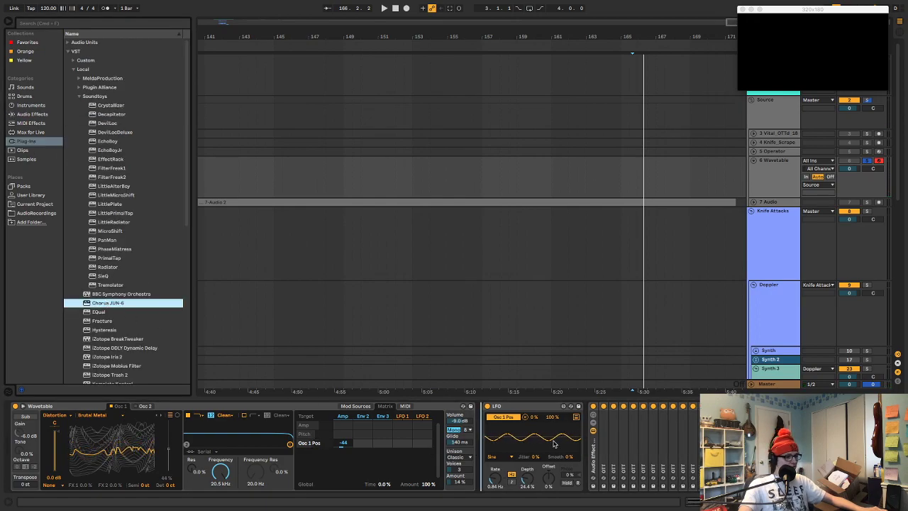
left_click_drag(580, 436, 587, 422)
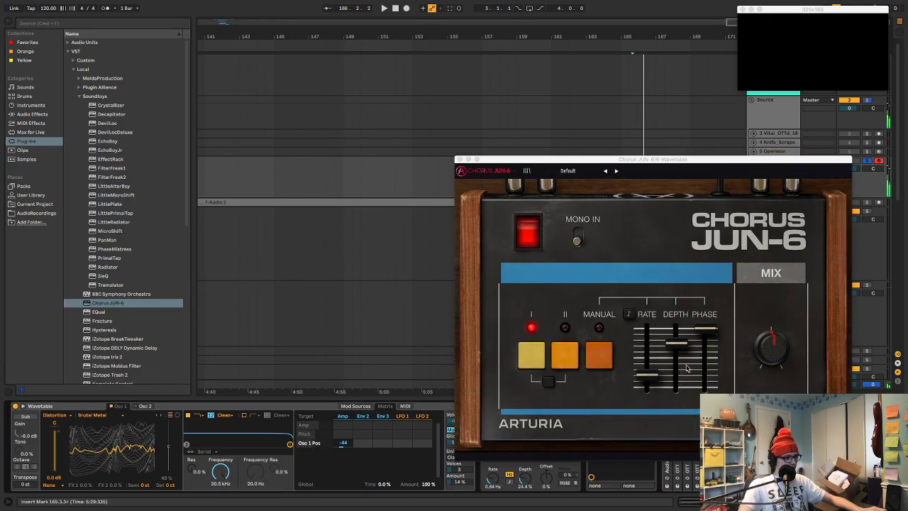
Try Chorus JUN-6 with full depth, a raised rate and mix, and modes I and II combined, and remove the plug-in
left_click_drag(649, 374, 677, 327)
mouse_move(779, 353)
left_mouse_down()
mouse_move(773, 388)
mouse_move(766, 348)
left_mouse_up()
left_click(553, 356)
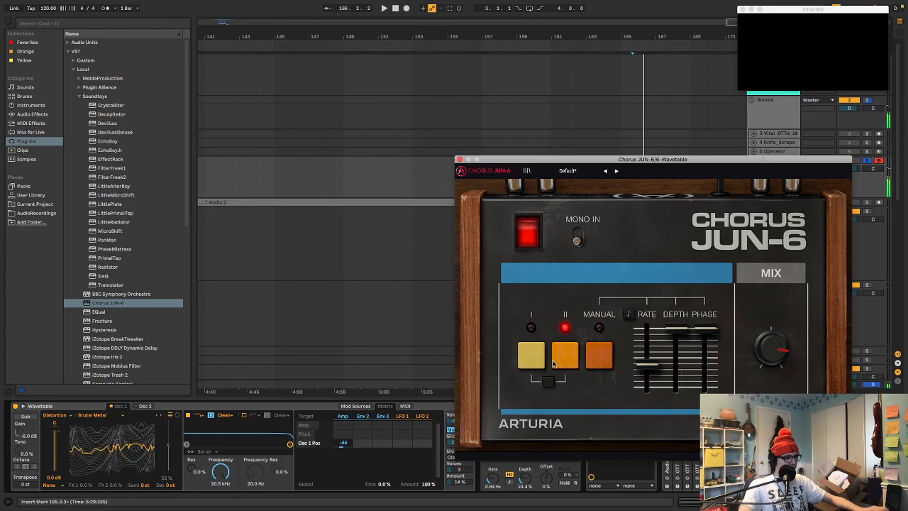
left_click(547, 382)
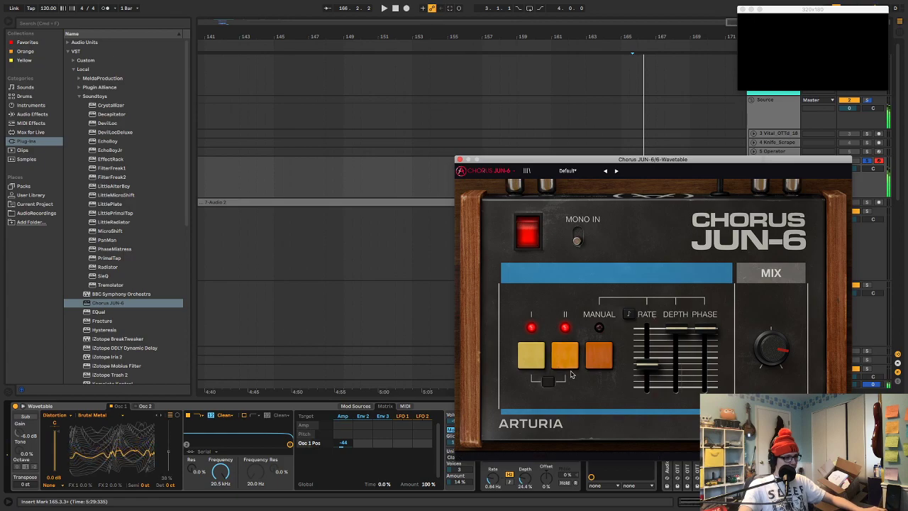
key("z")
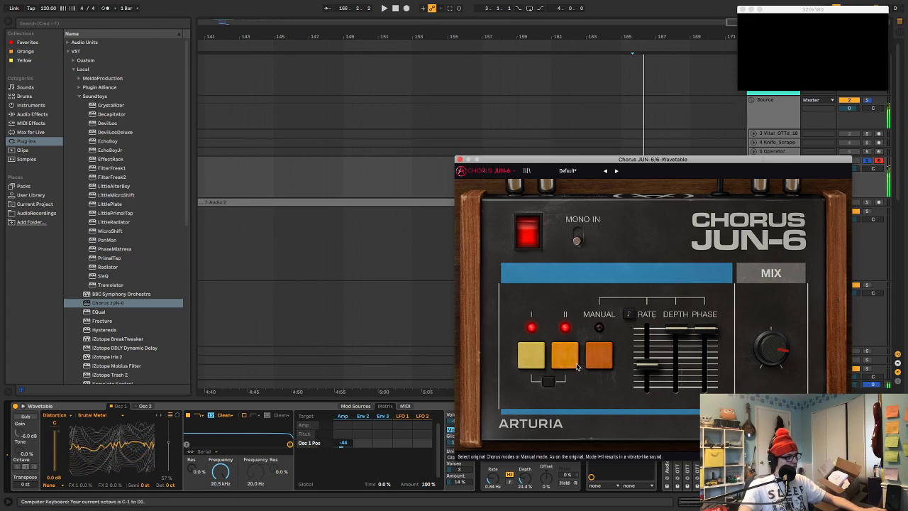
left_click_drag(568, 160, 379, 29)
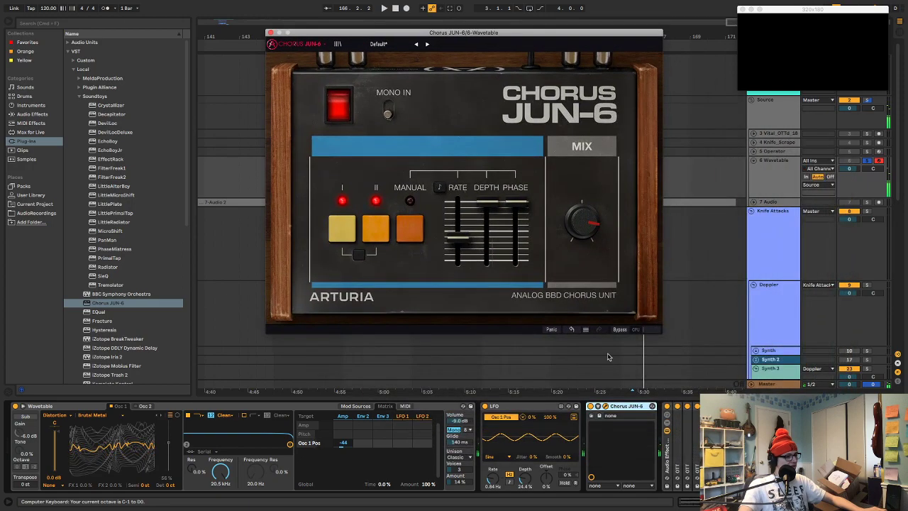
left_click(631, 407)
key("Delete")
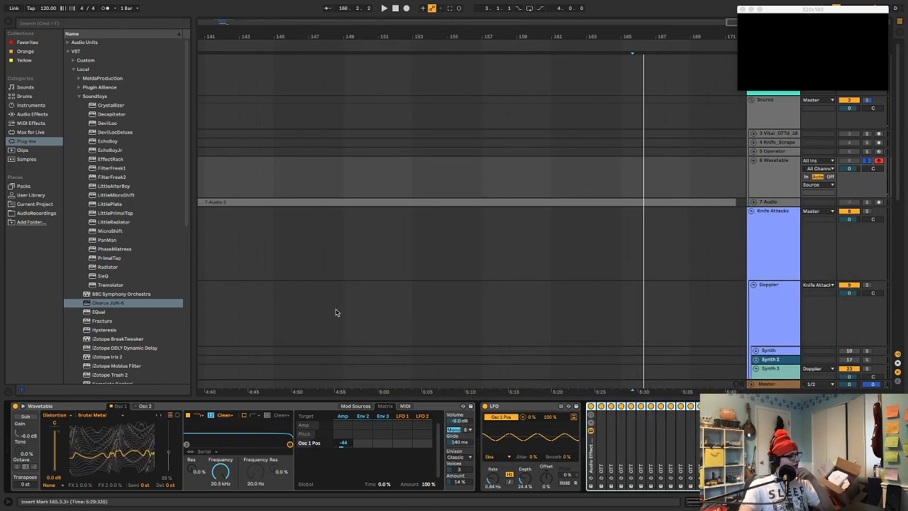
Add the built-in Chorus audio effect to the 6 Wavetable track and place it directly after the LFO
left_click(32, 114)
left_click(79, 105)
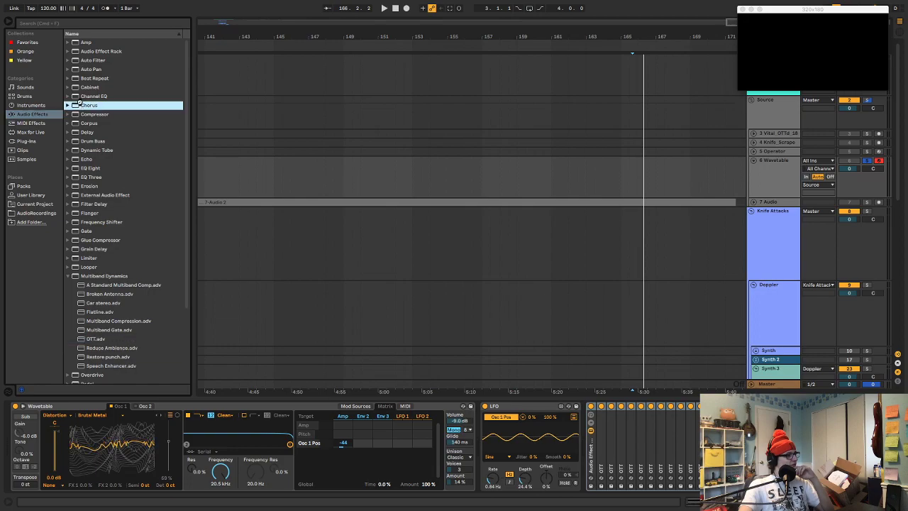
double_click(79, 105)
left_click_drag(777, 406, 507, 417)
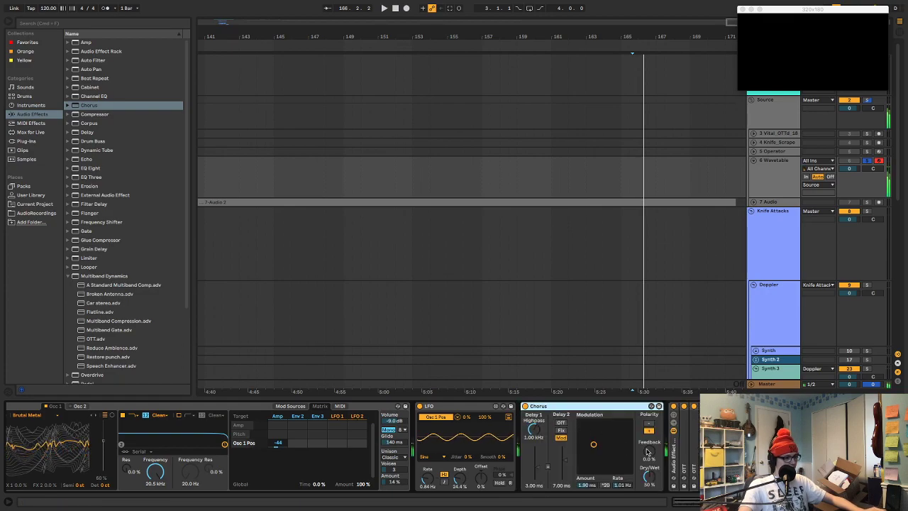
Try the Chorus at 70 % feedback, 37 % dry/wet, 0.01 ms and 20 ms delays and 0.16 Hz rate, and remove it
left_click_drag(646, 451, 646, 437)
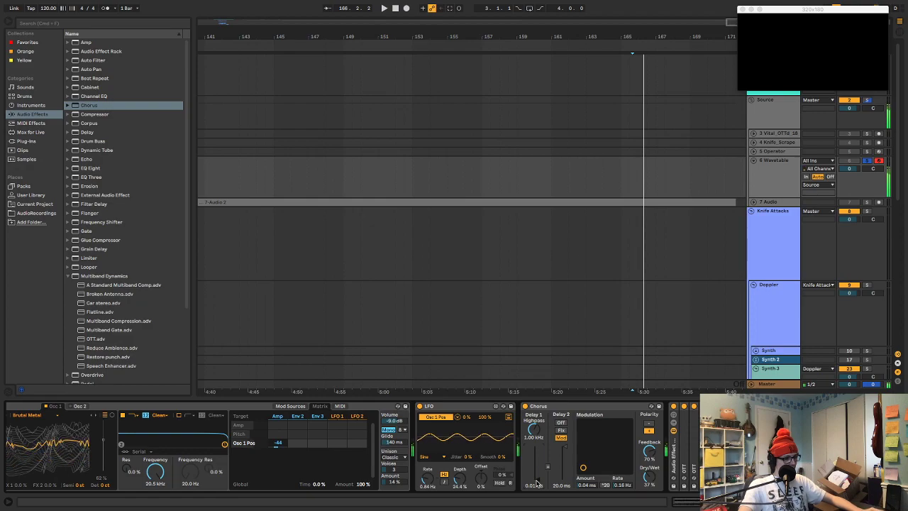
key("z")
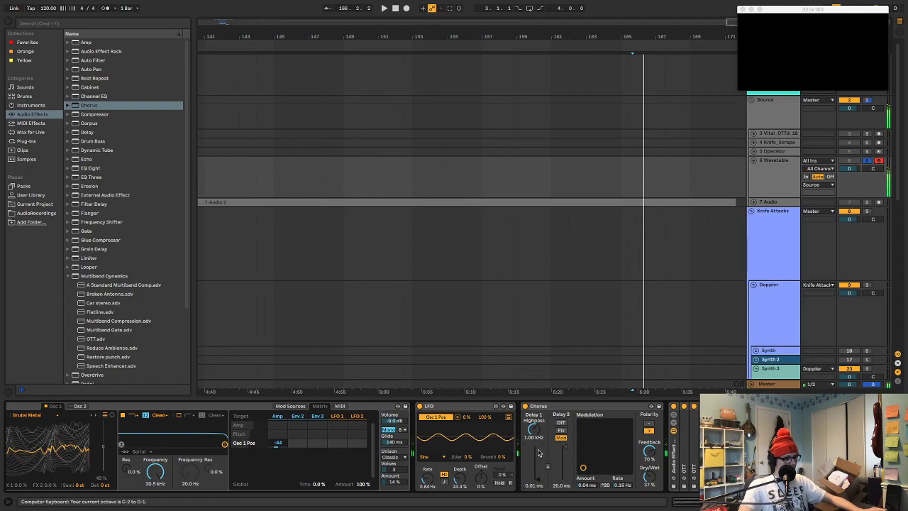
left_click(542, 406)
key("Delete")
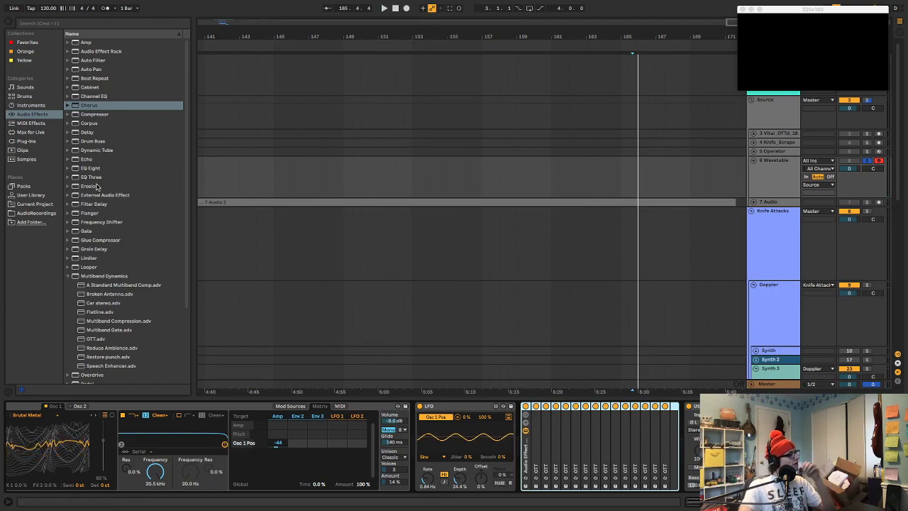
Find ValhallaShimmer among the plug-ins and insert it between the Wavetable and the LFO on the 6 Wavetable track
left_click(68, 275)
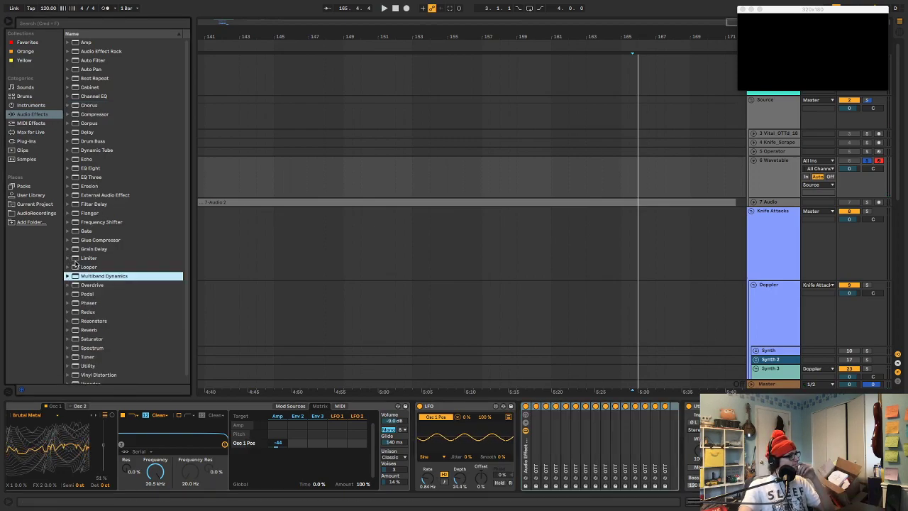
left_click(27, 142)
scroll(130, 193, "down", 5)
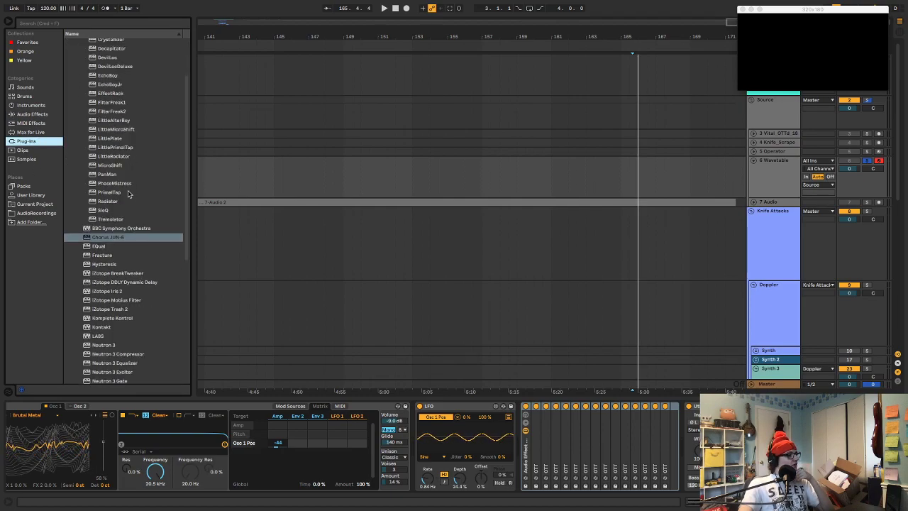
scroll(129, 193, "down", 8)
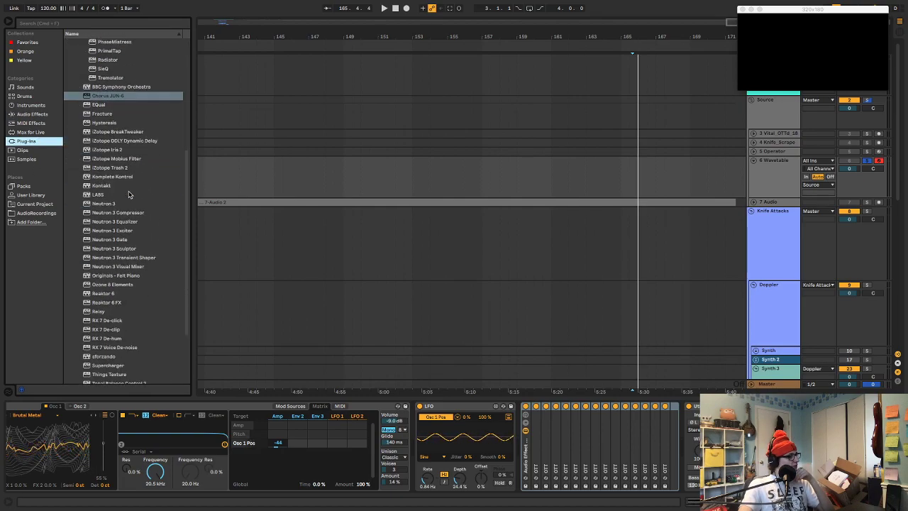
scroll(129, 194, "down", 1)
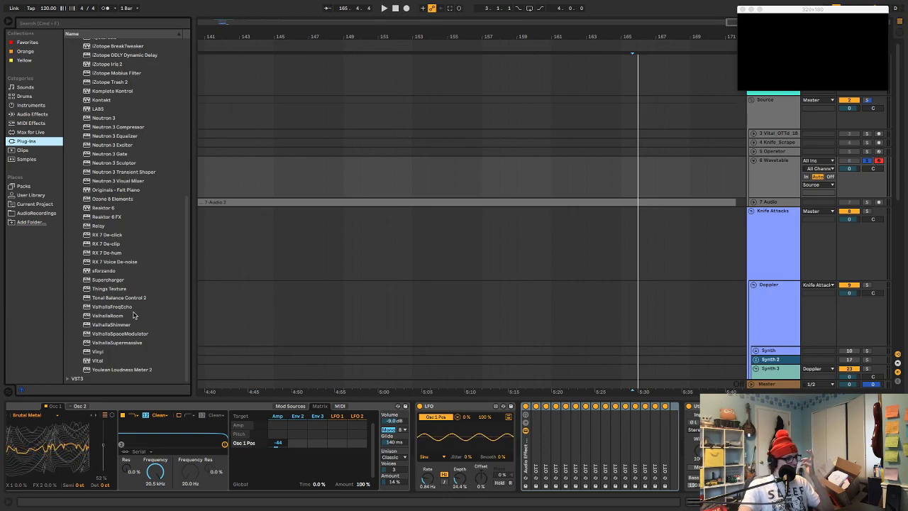
left_click_drag(120, 324, 415, 423)
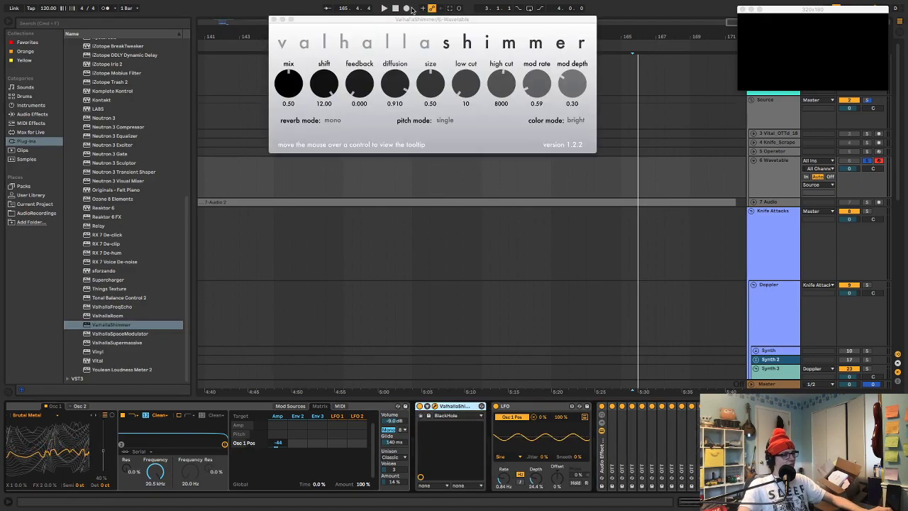
Set ValhallaShimmer to mix 1.00, shift -12.00, feedback 0.434, diffusion 0.000 and size 0.00
left_click_drag(365, 16, 454, 196)
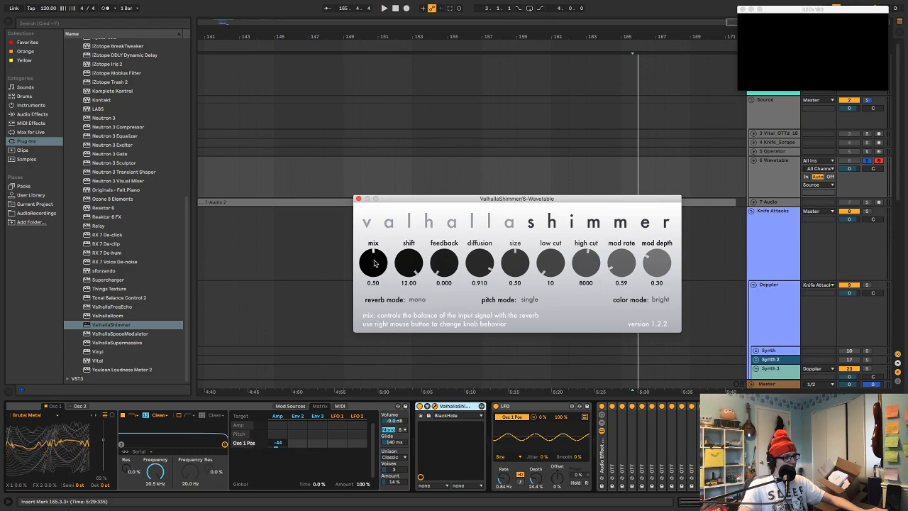
left_click_drag(372, 264, 379, 213)
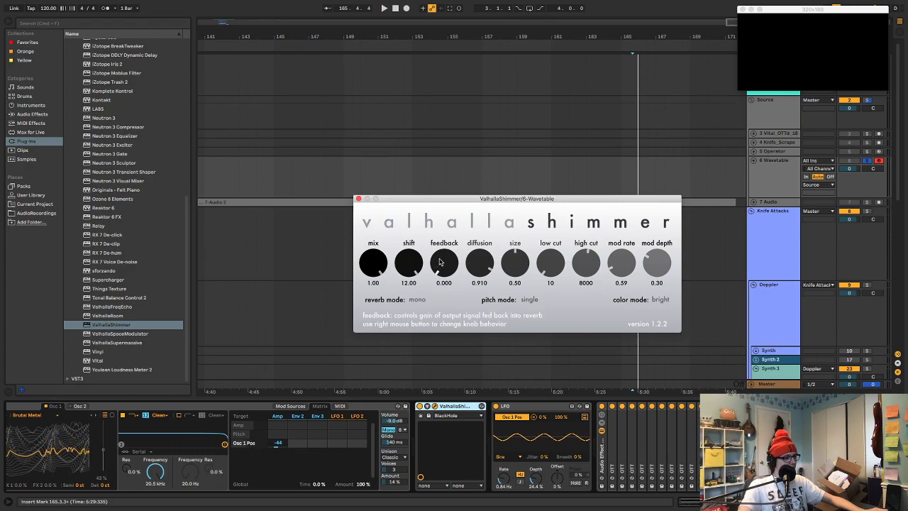
left_click_drag(418, 265, 449, 385)
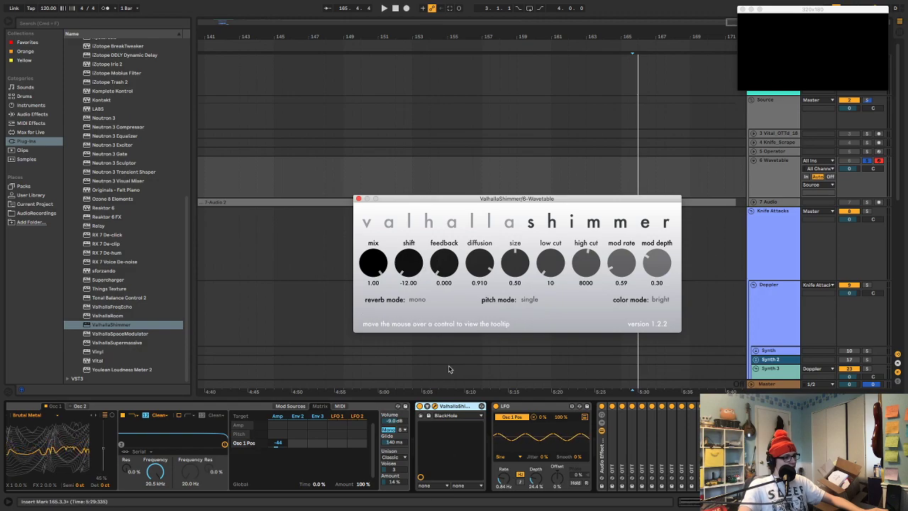
left_click_drag(442, 268, 496, 454)
left_click_drag(517, 264, 521, 481)
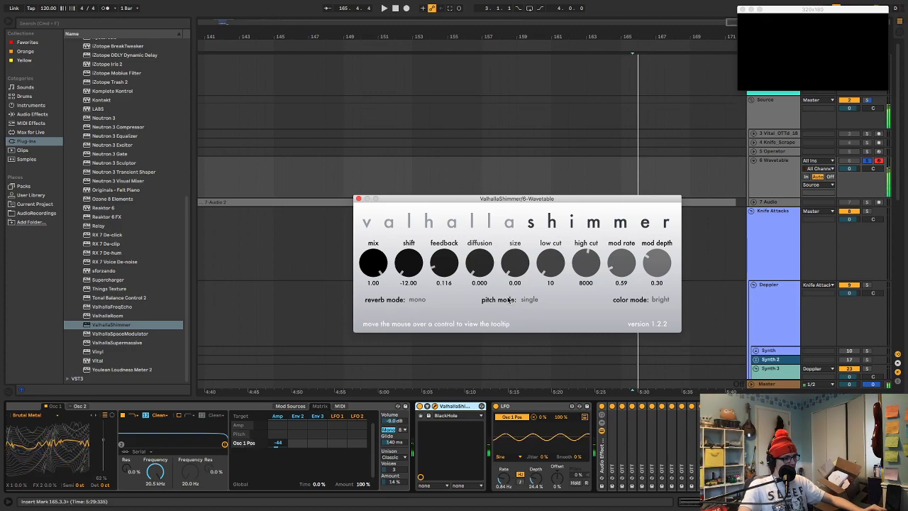
left_click_drag(445, 274, 450, 234)
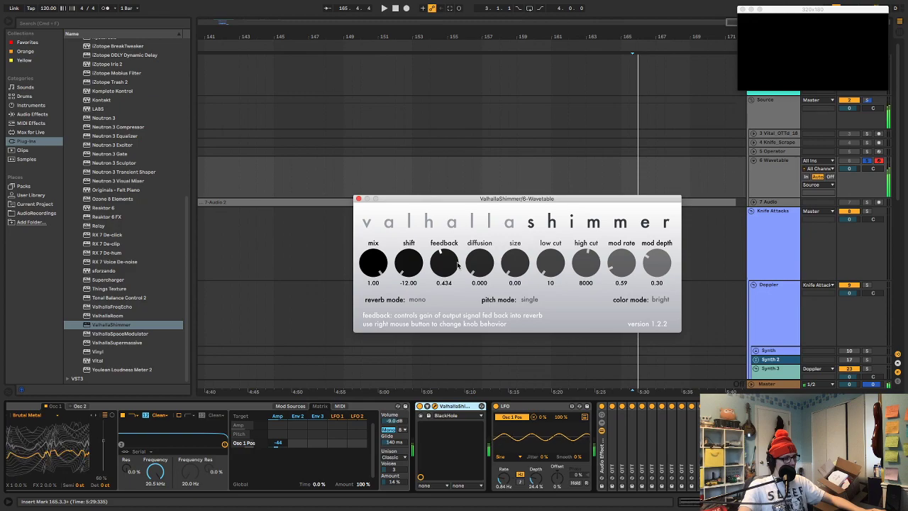
Switch ValhallaShimmer's reverb mode to smallStereo, set the shift to -5.45 and audition the synth in lower octaves
left_click(422, 300)
left_click(433, 334)
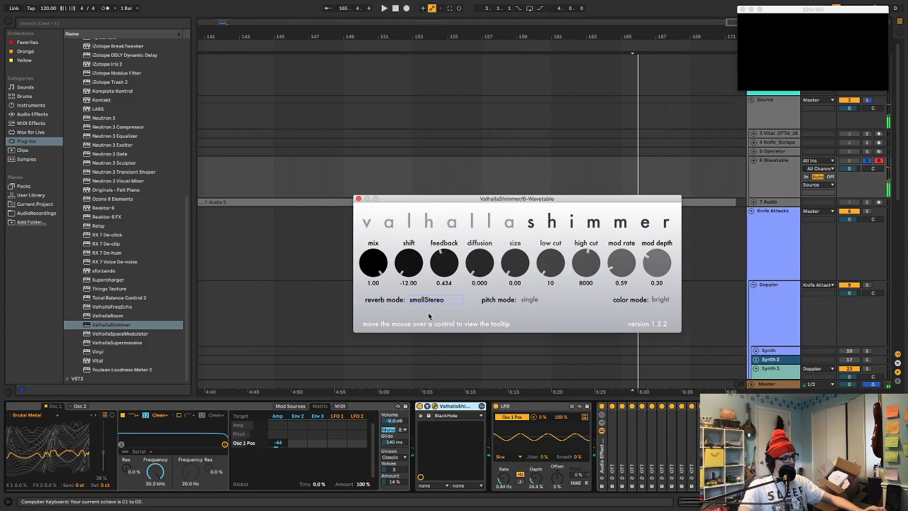
left_click_drag(408, 264, 406, 258)
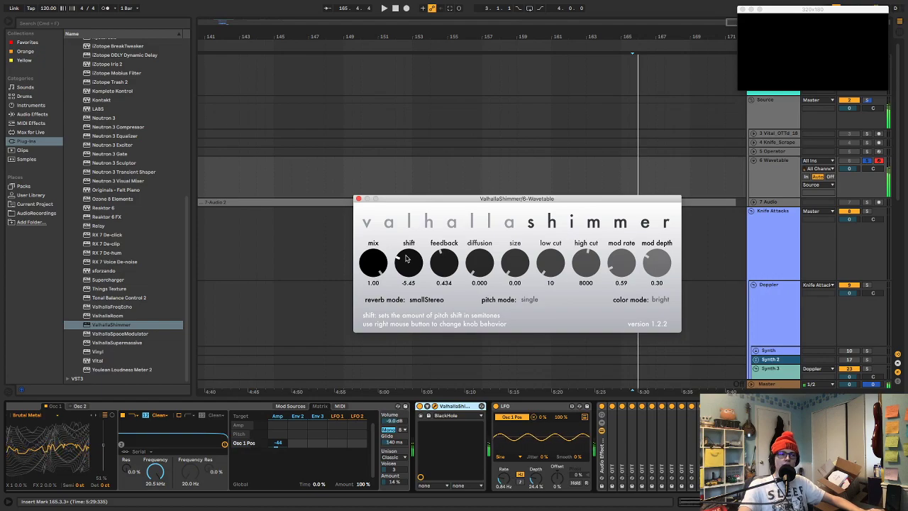
key("z")
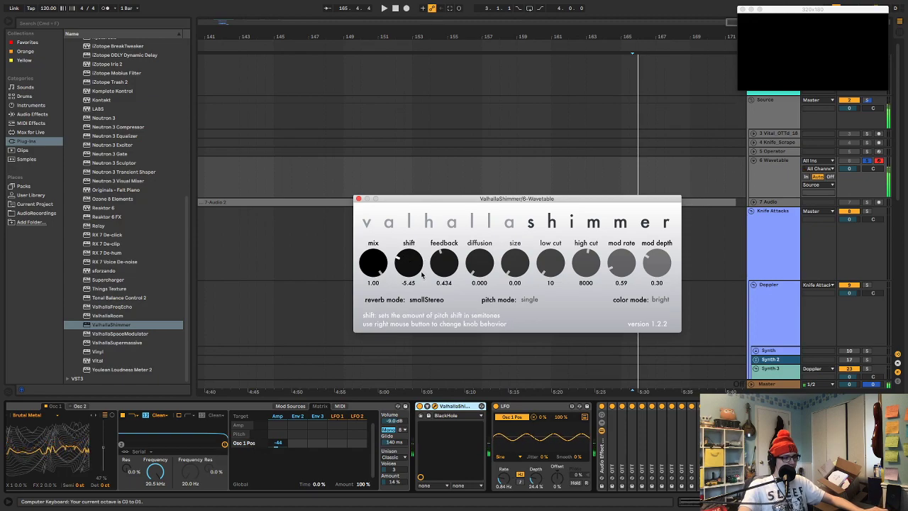
key("space")
key("space")
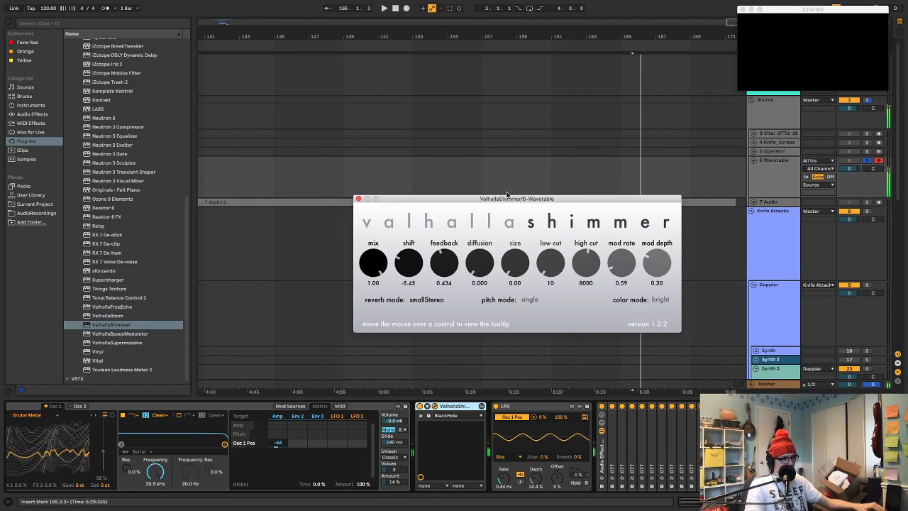
key("z")
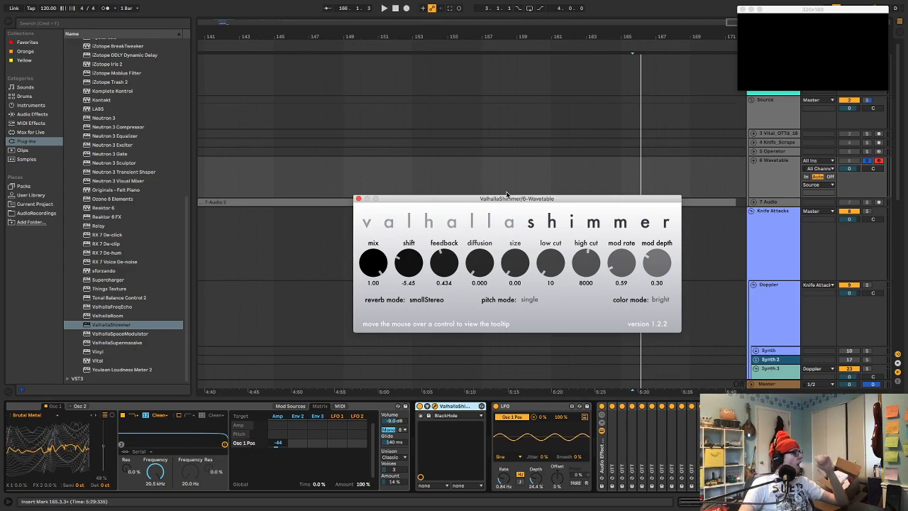
Try a ValhallaShimmer size of 0.46 and remove the plug-in from the 6 Wavetable track
left_click_drag(514, 264, 515, 232)
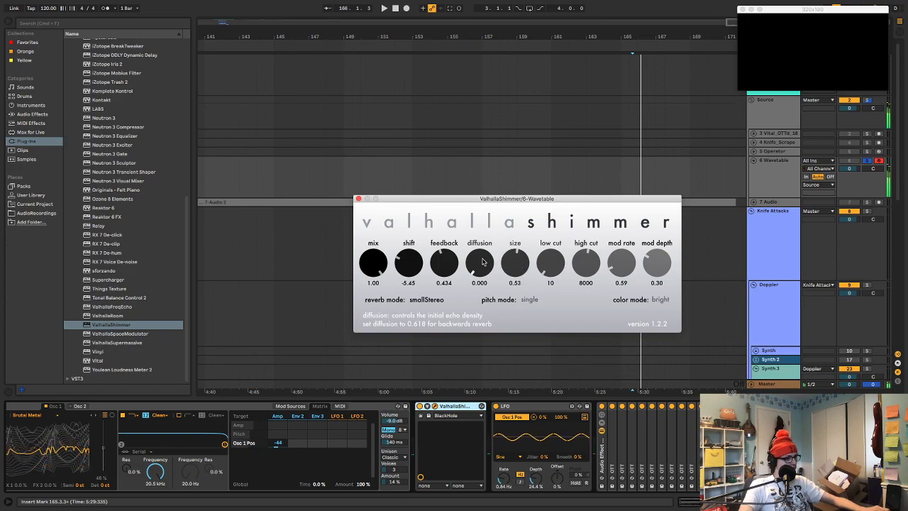
left_click_drag(511, 267, 510, 277)
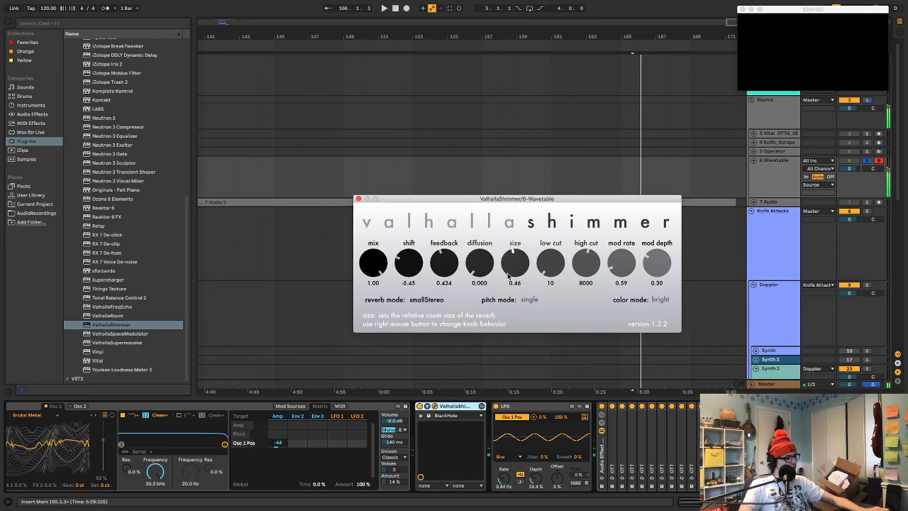
left_click(443, 407)
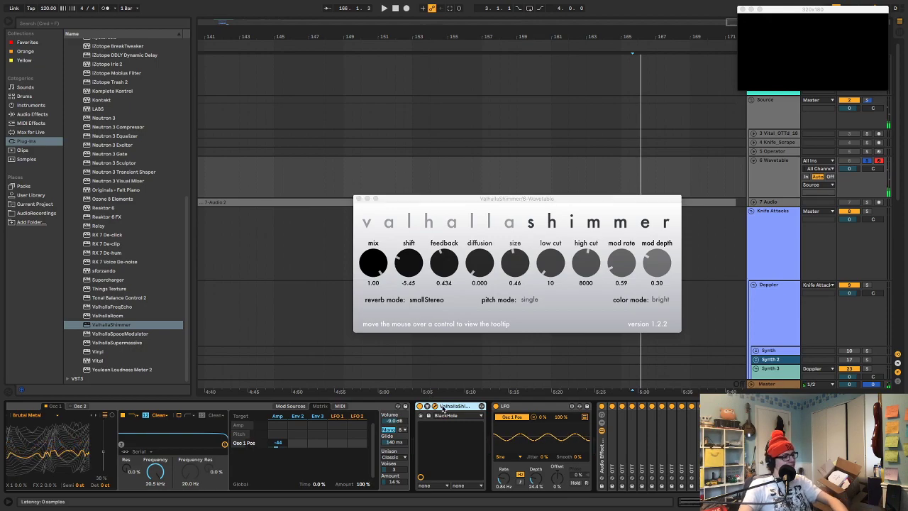
key("Delete")
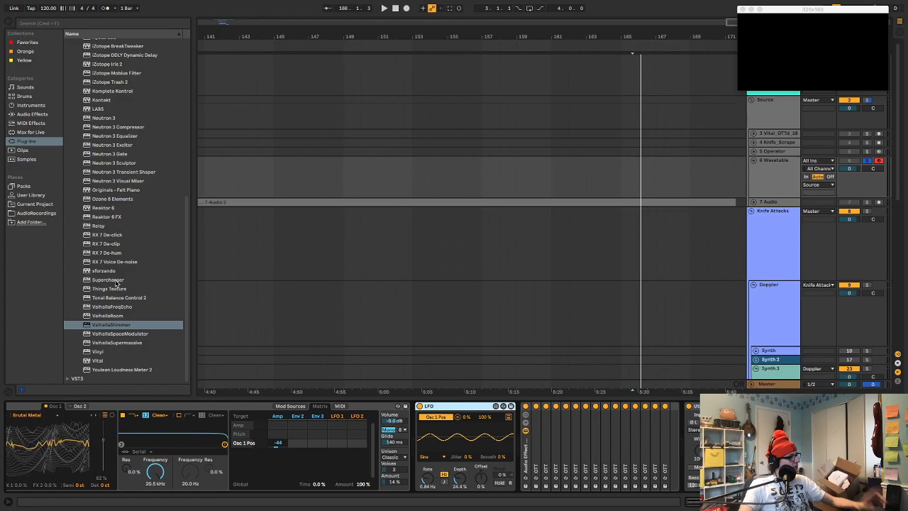
Insert ValhallaFreqEcho after the LFO on the 6 Wavetable track, with a shift of -1000 Hz and mono output mode
left_click_drag(119, 306, 522, 423)
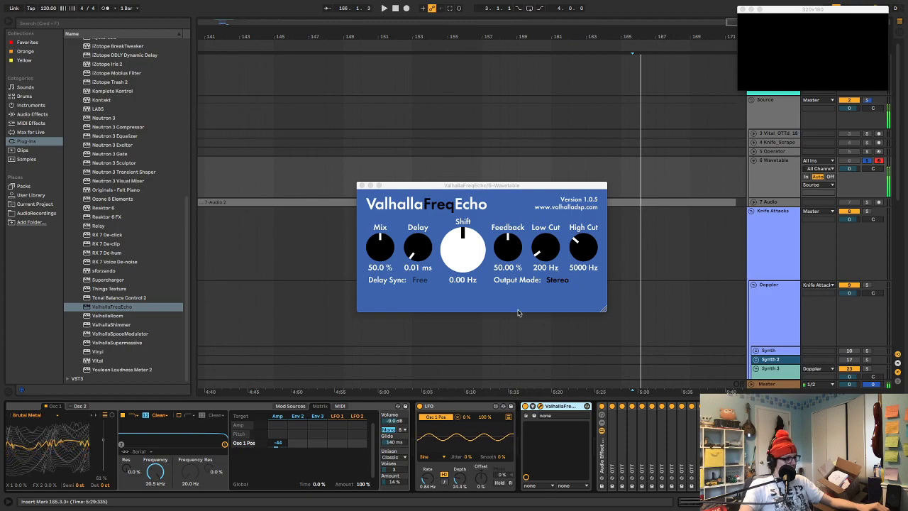
left_click_drag(469, 256, 471, 339)
left_click(558, 281)
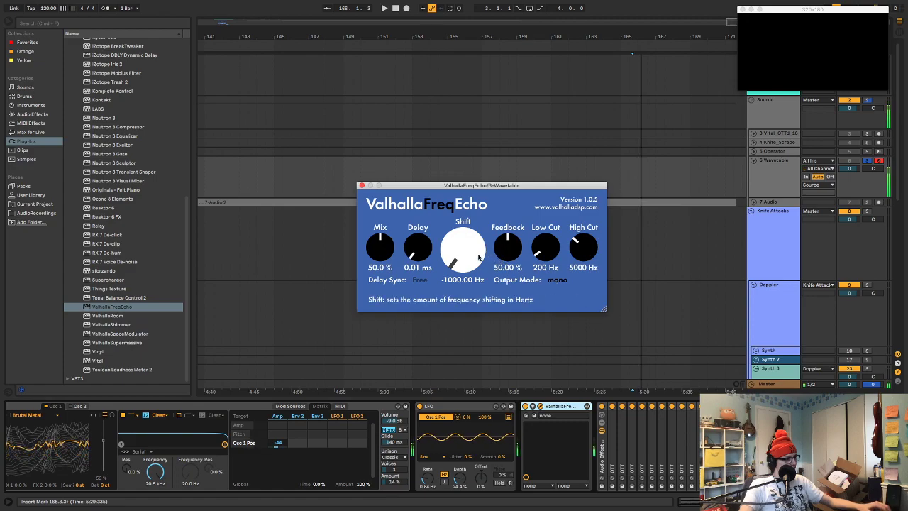
Set ValhallaFreqEcho's delay to 46.48 ms and its feedback to 56 %
left_click_drag(424, 250, 429, 242)
left_click_drag(508, 247, 508, 241)
left_click_drag(418, 247, 419, 237)
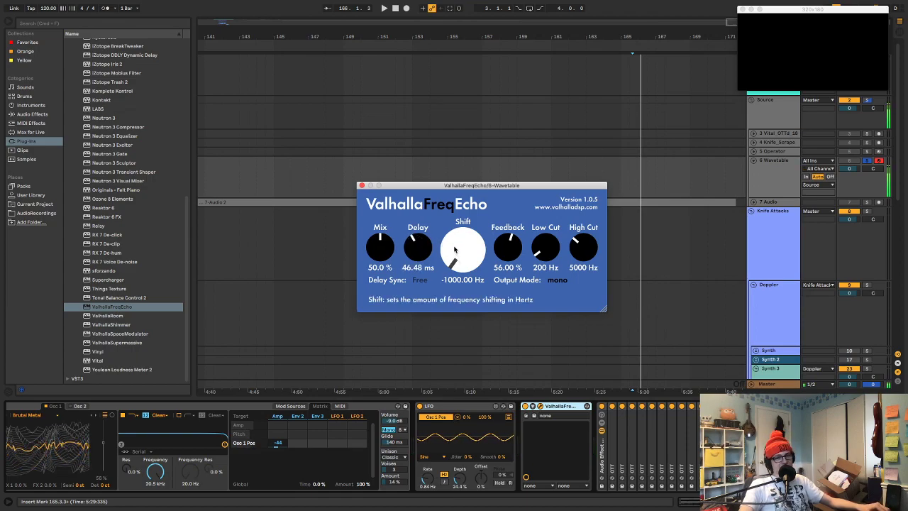
Set ValhallaFreqEcho's mix to 96 % and insert a Gate after it on the 6 Wavetable track
left_click_drag(380, 248, 381, 229)
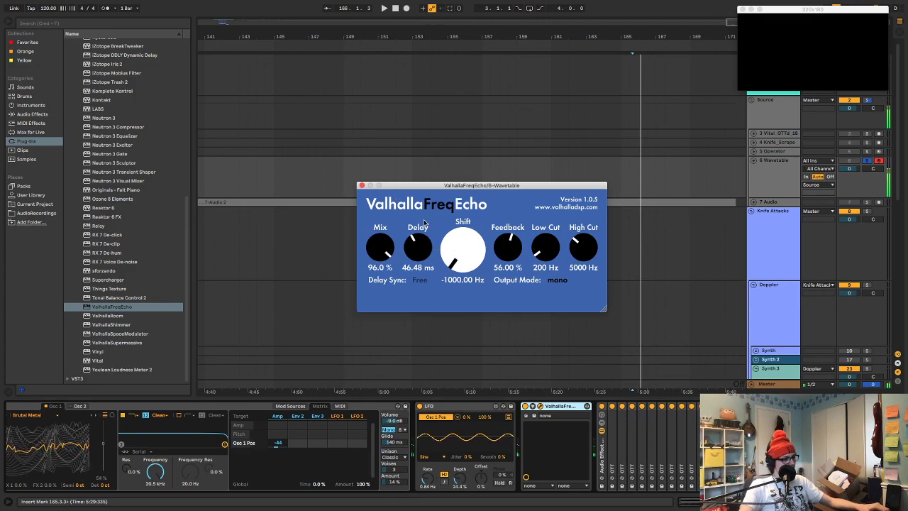
left_click(32, 114)
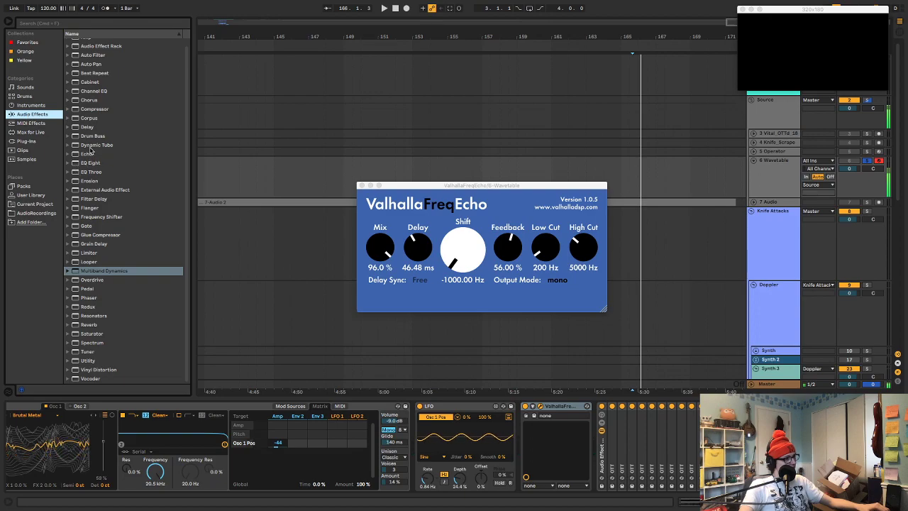
left_click(86, 225)
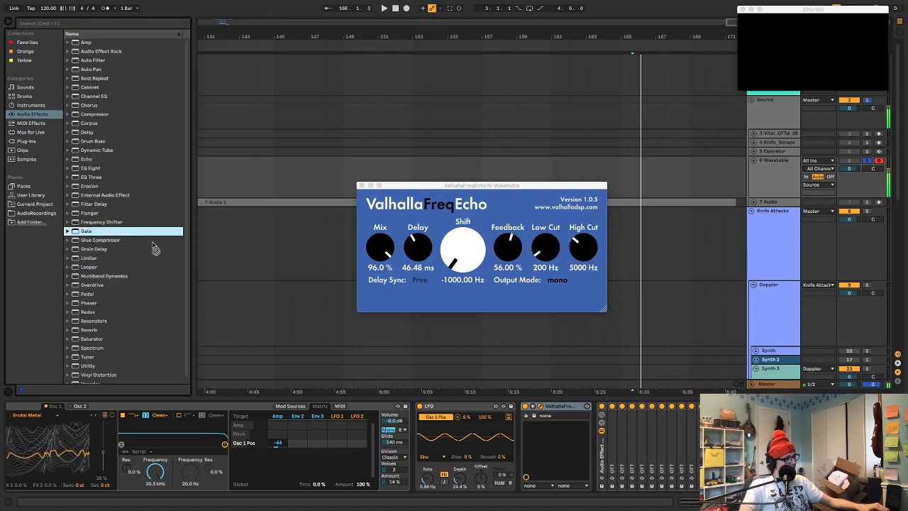
left_click_drag(577, 432, 610, 431)
scroll(625, 423, "right", 3)
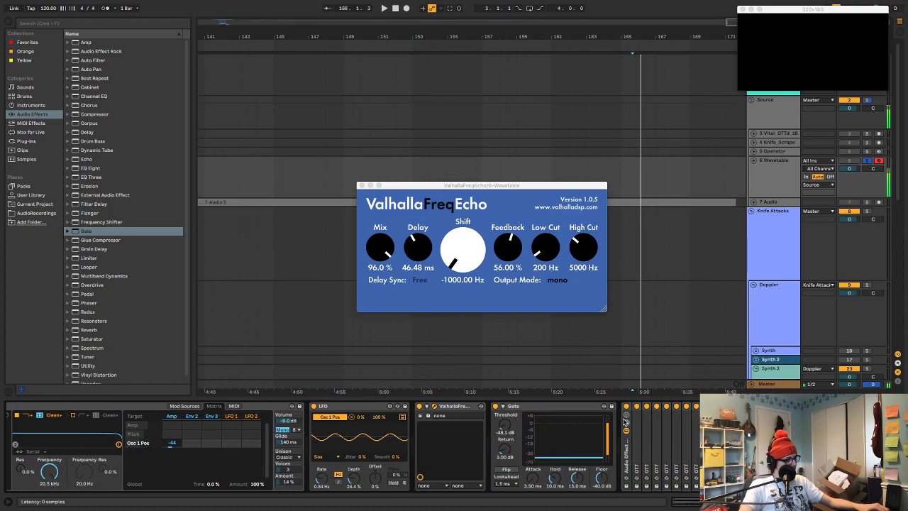
Switch the Audio Effect Rack off and on to compare the sound, and turn off its OTT devices
left_click(627, 407)
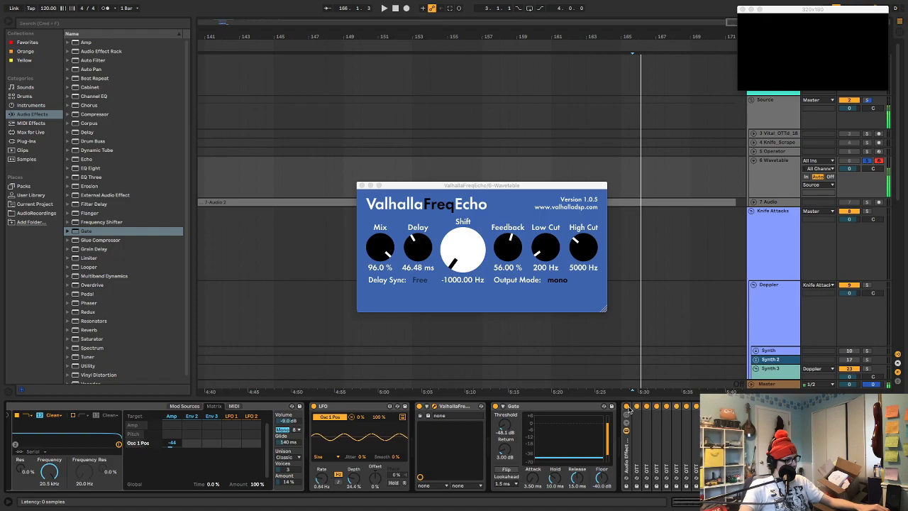
left_click(627, 407)
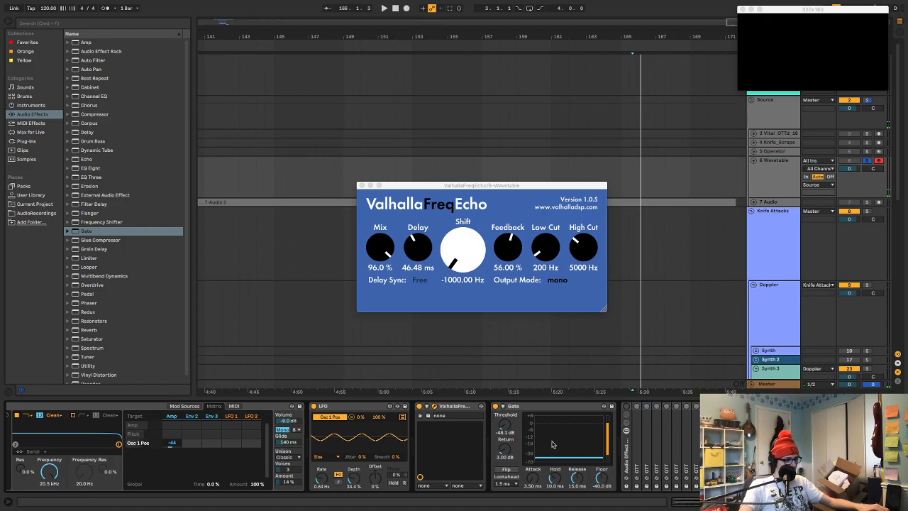
left_click(626, 407)
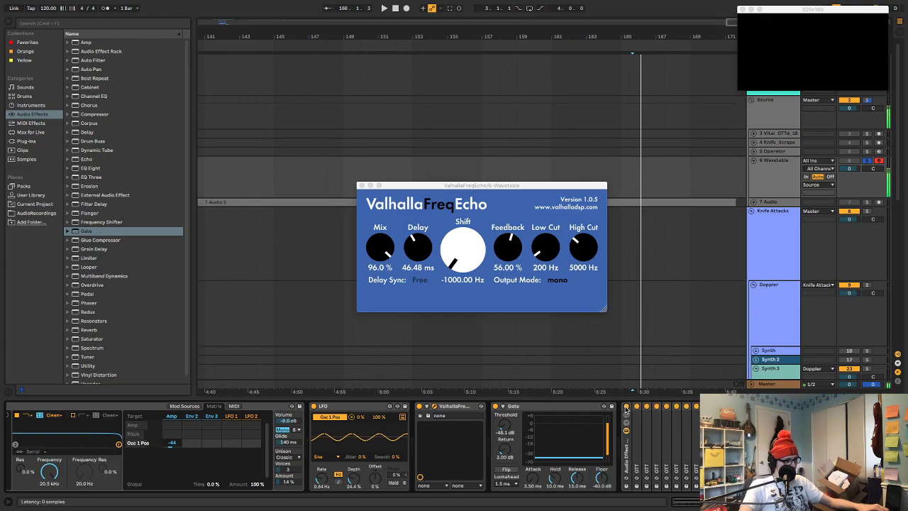
left_click(637, 407)
left_click(657, 407)
left_click(676, 407)
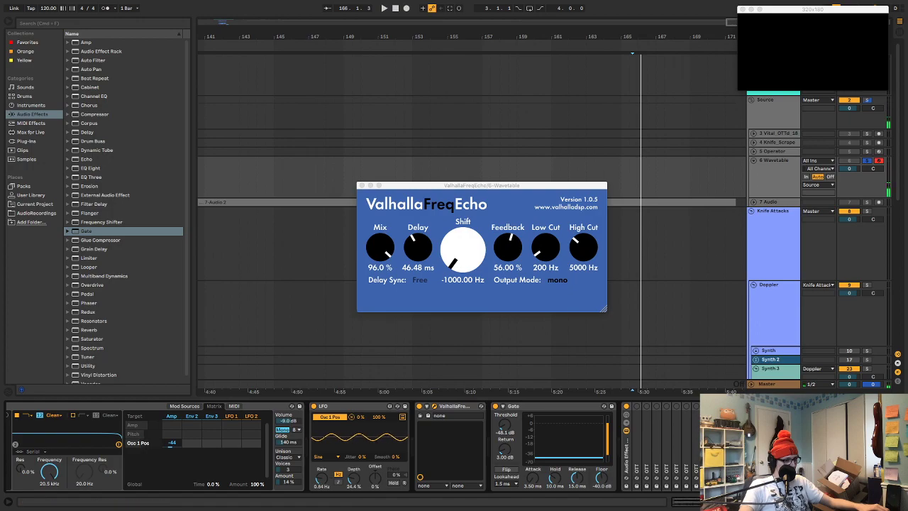
Turn the rack's OTT devices back on one after another and bypass ValhallaFreqEcho
key("space")
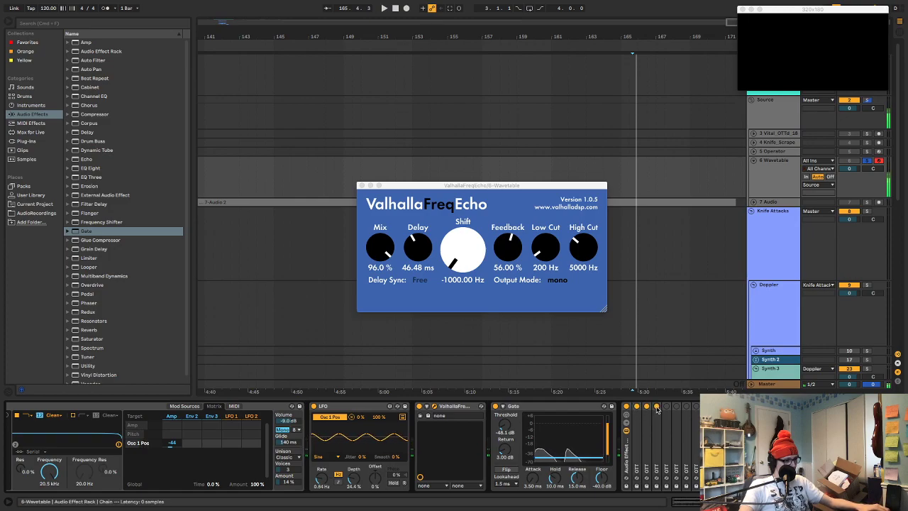
left_click(667, 405)
left_click(420, 407)
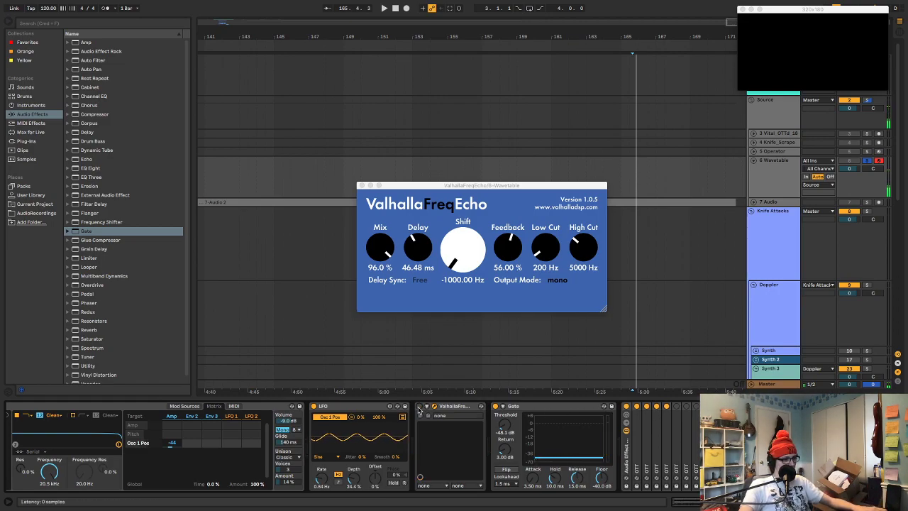
left_click(677, 406)
left_click(687, 406)
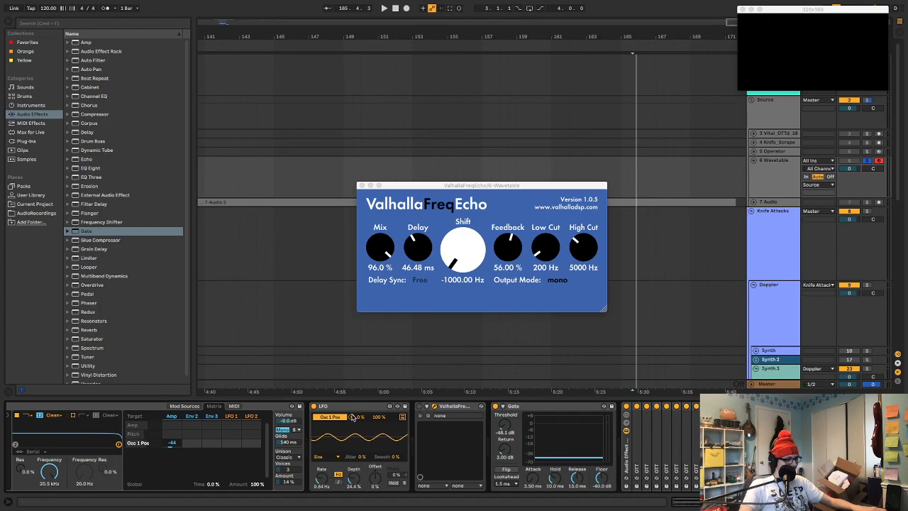
Remove the Gate and ValhallaFreqEcho from the 6 Wavetable track
left_click(504, 407)
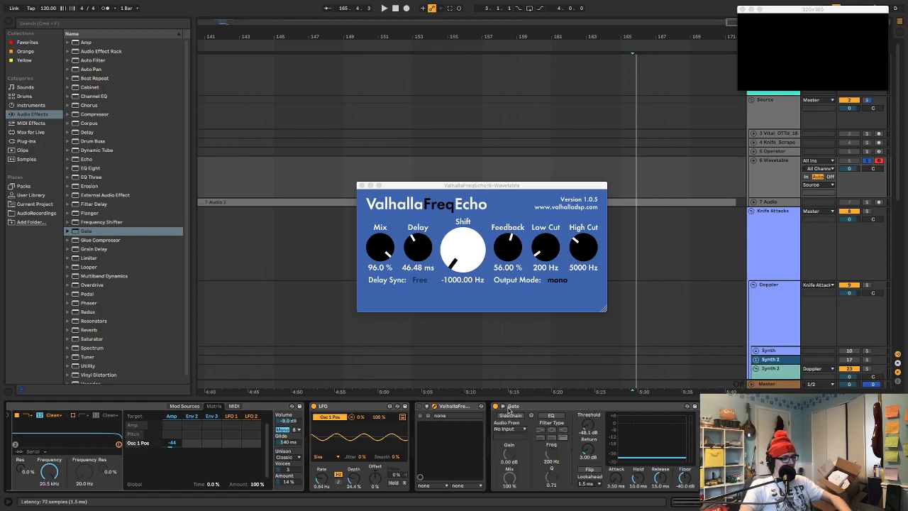
left_click(515, 407)
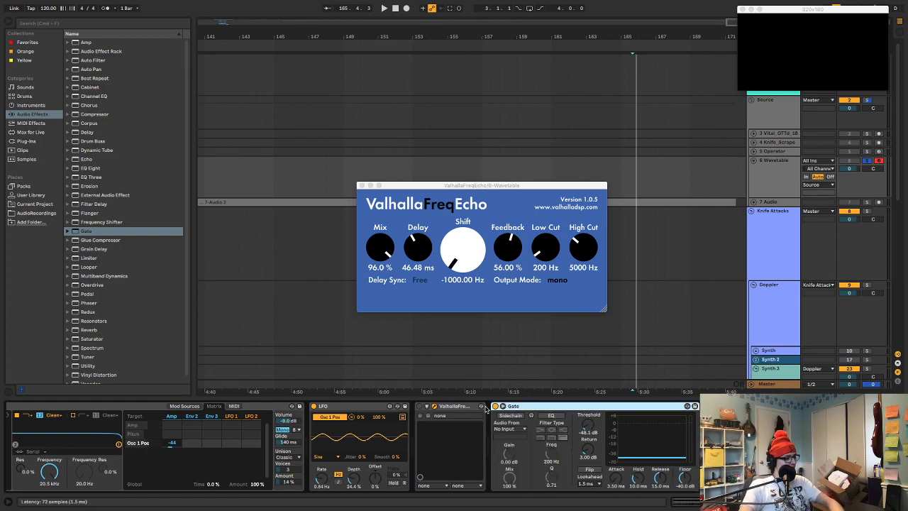
key("Delete")
left_click(463, 406)
key("Delete")
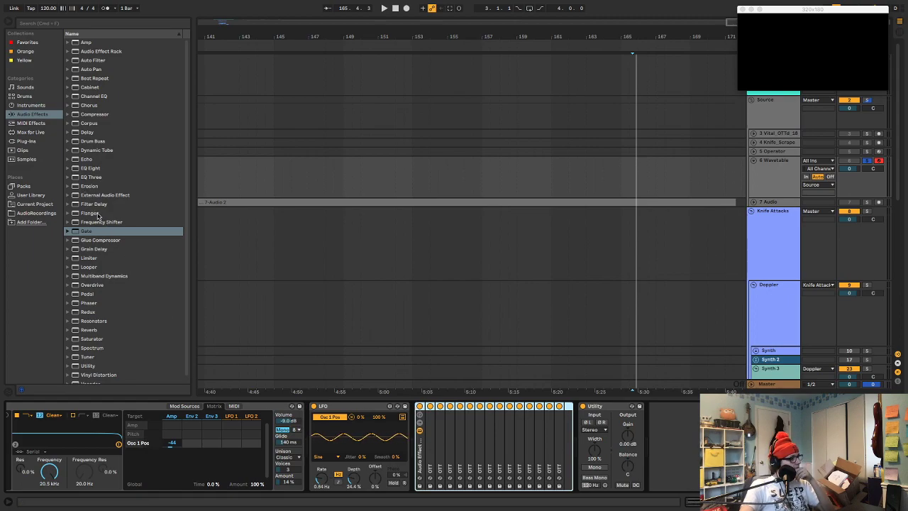
Insert the Soundtoys PhaseMistress plug-in between the LFO and the Audio Effect Rack on the 6 Wavetable track
scroll(98, 217, "down", 1)
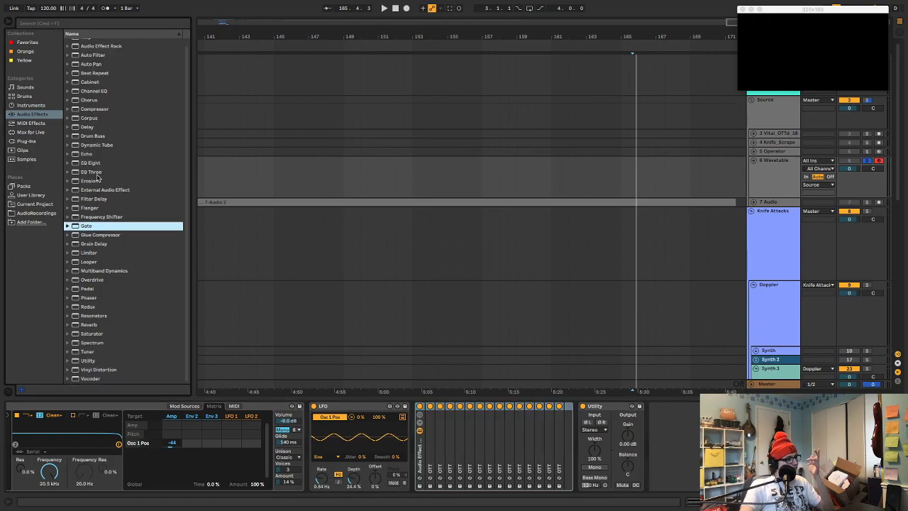
left_click(27, 141)
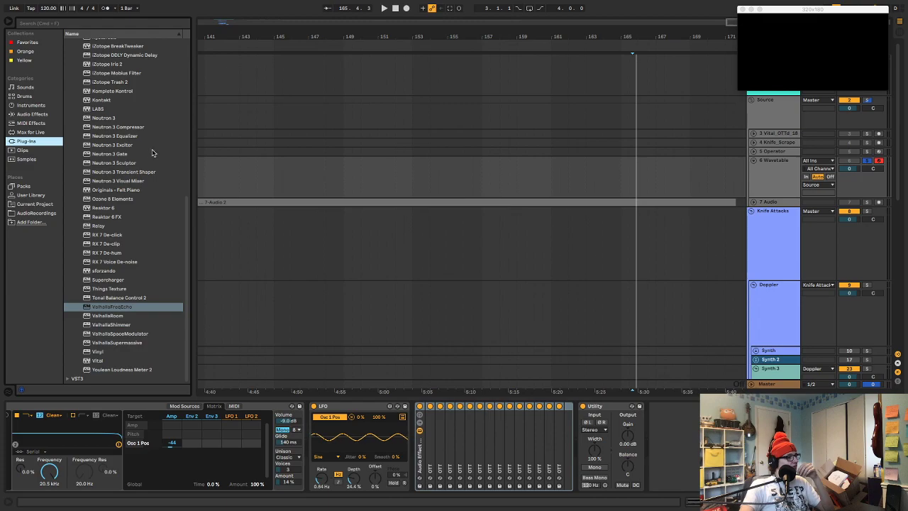
scroll(152, 151, "up", 10)
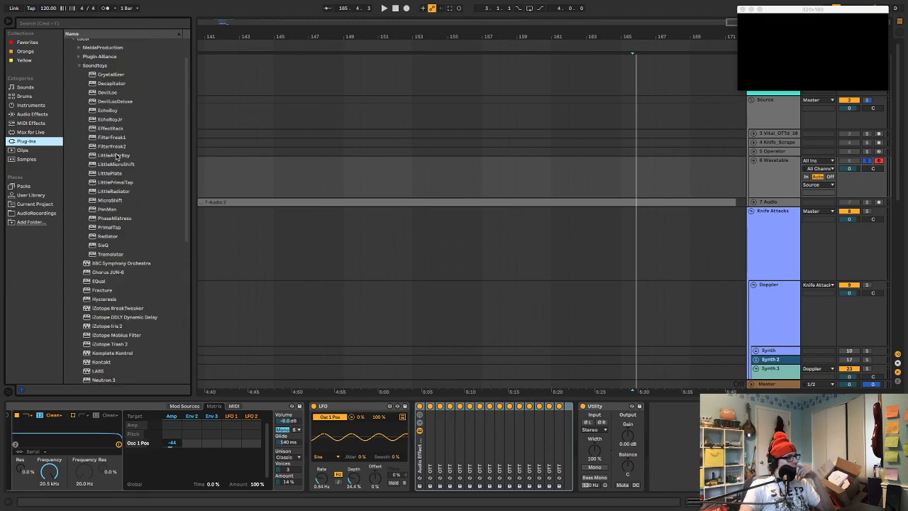
left_click(115, 218)
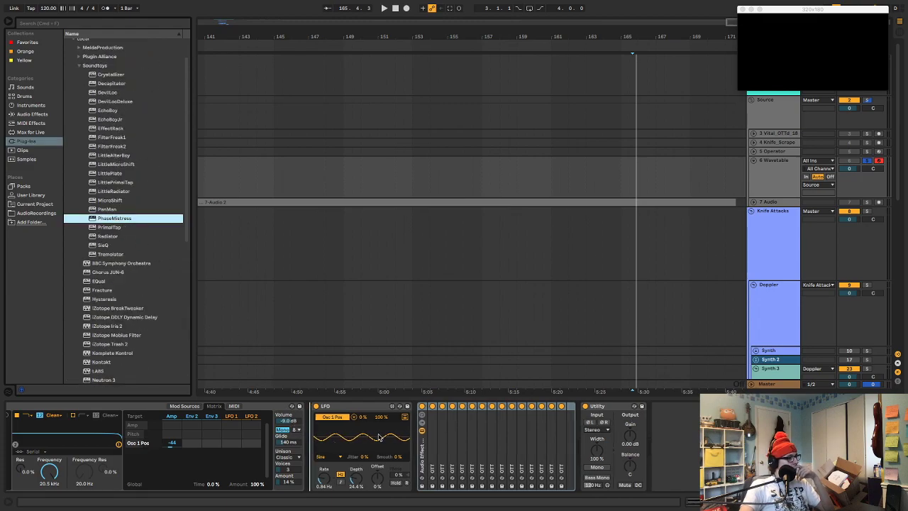
left_click_drag(403, 428, 417, 416)
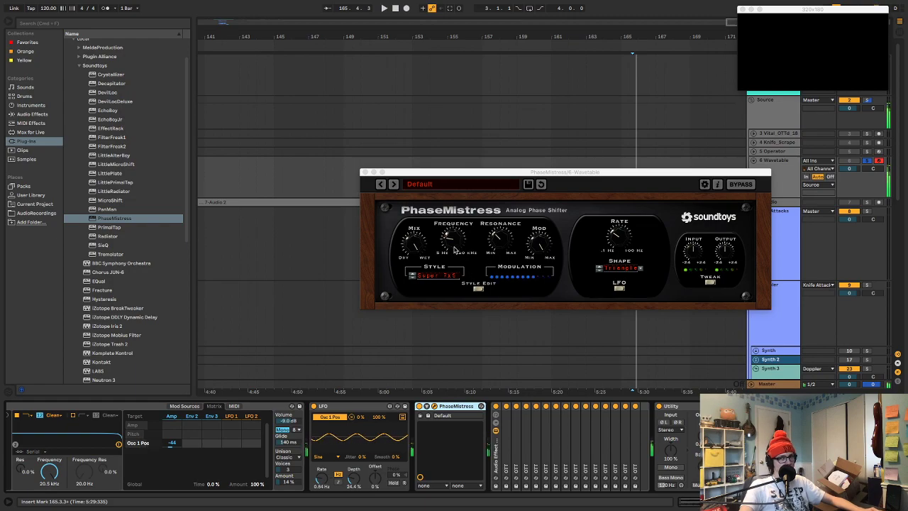
Audition PhaseMistress's Boing preset from the Effects category and return to the Default preset
left_click(450, 184)
mouse_move(454, 220)
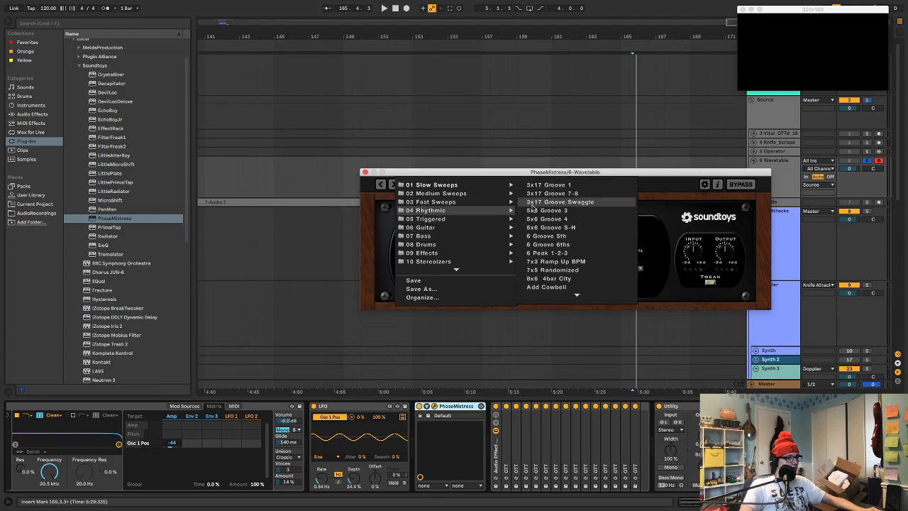
mouse_move(477, 264)
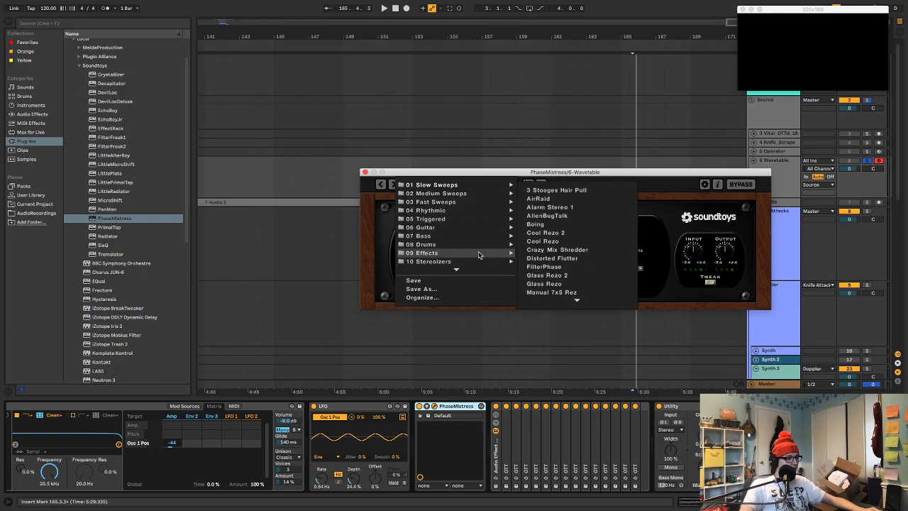
left_click(538, 224)
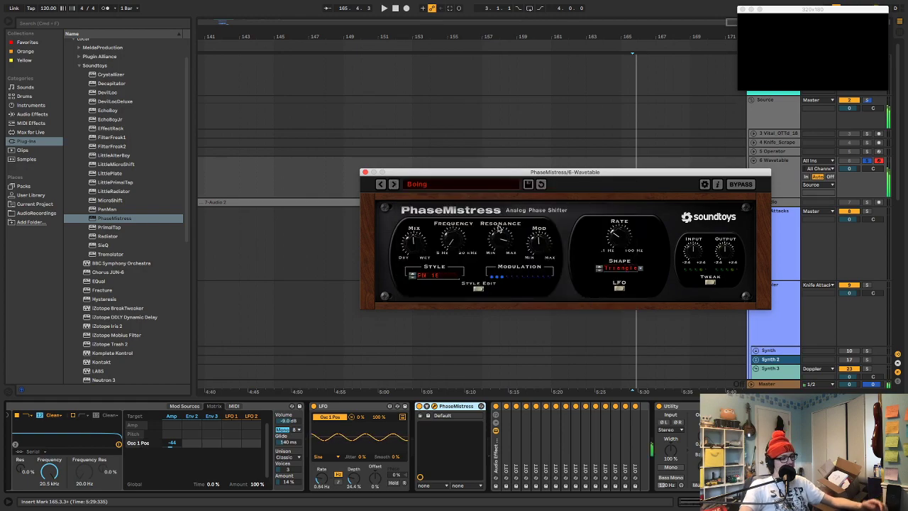
left_click(488, 185)
left_click(458, 271)
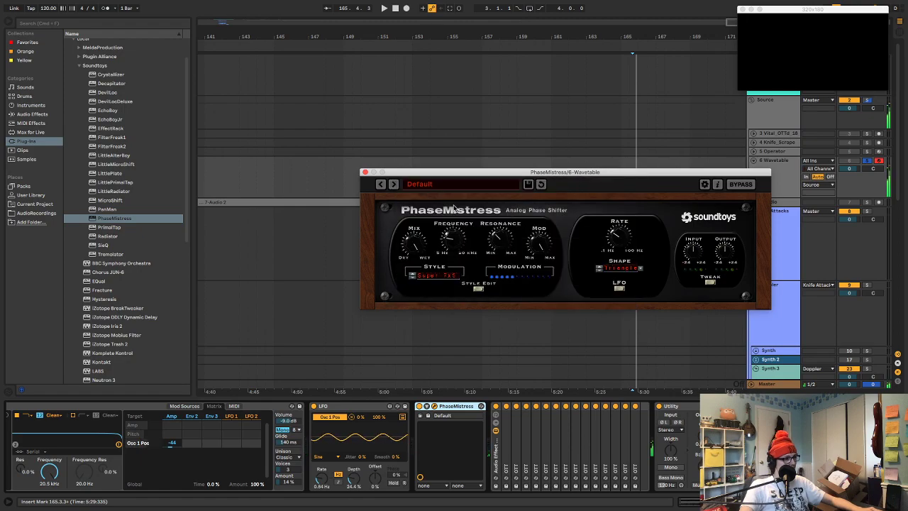
Load PhaseMistress's rhythmic preset 6 Peak 1-2-3 and audition the synth an octave lower
left_click(451, 188)
mouse_move(445, 246)
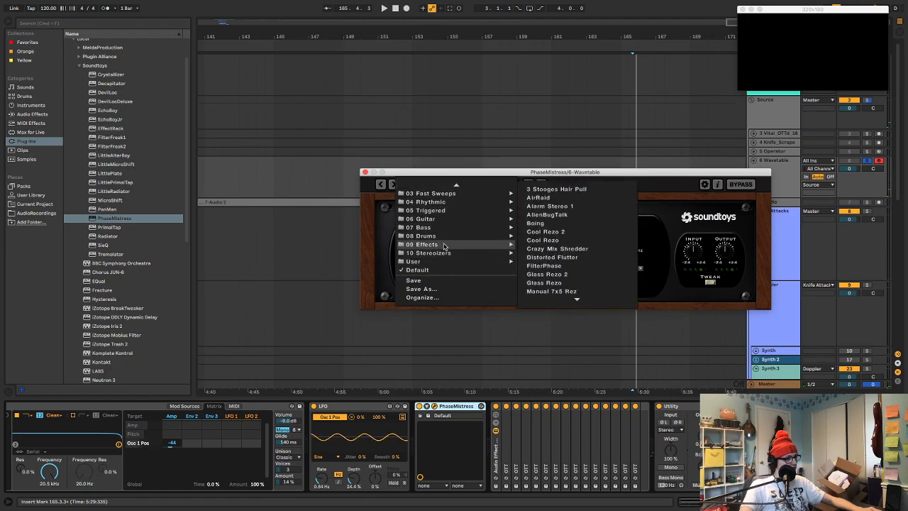
mouse_move(451, 222)
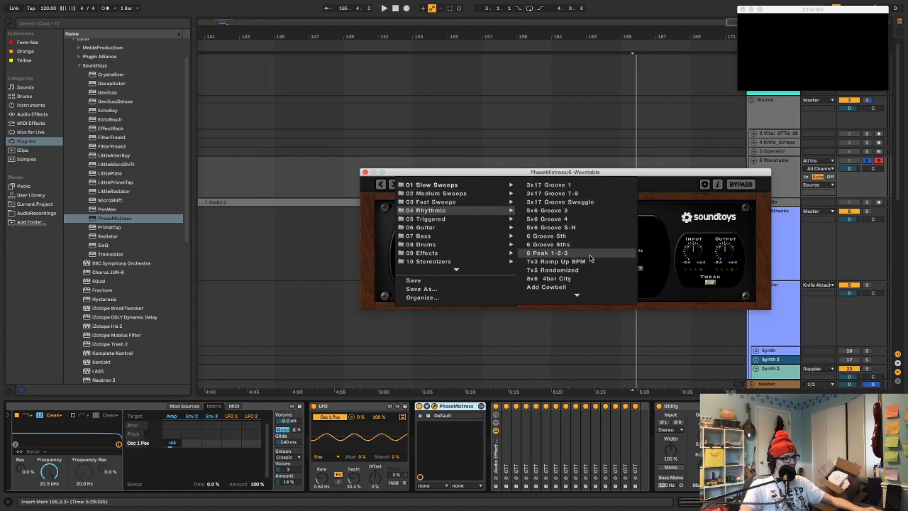
left_click(589, 254)
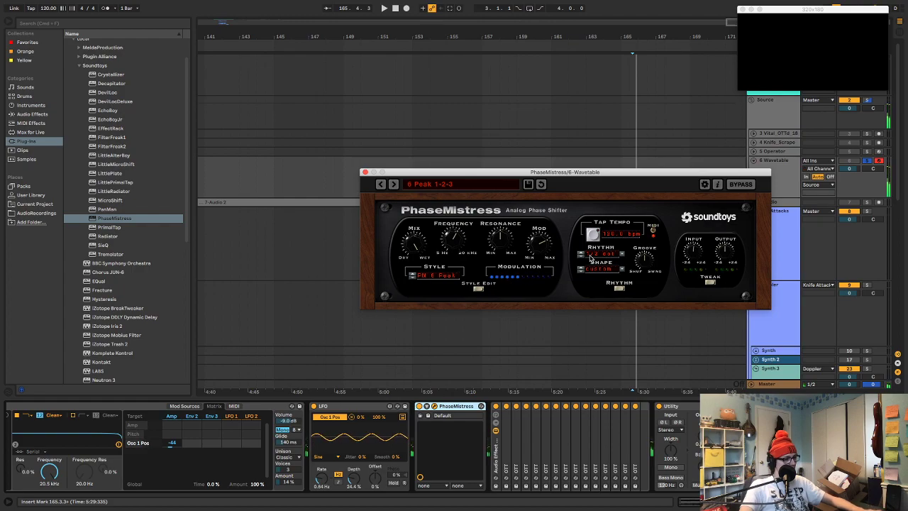
key("z")
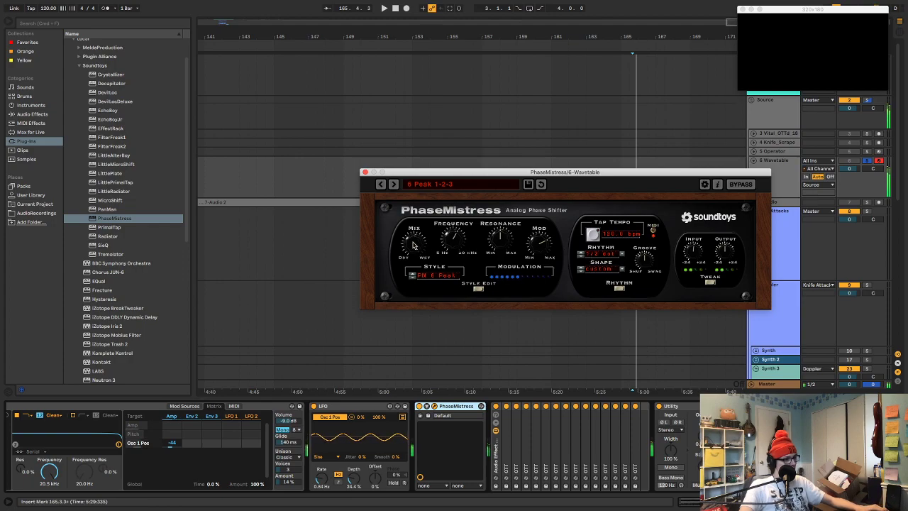
Try PhaseMistress's bass presets LoResoOct and OverEater on the synth
left_click(499, 184)
mouse_move(495, 238)
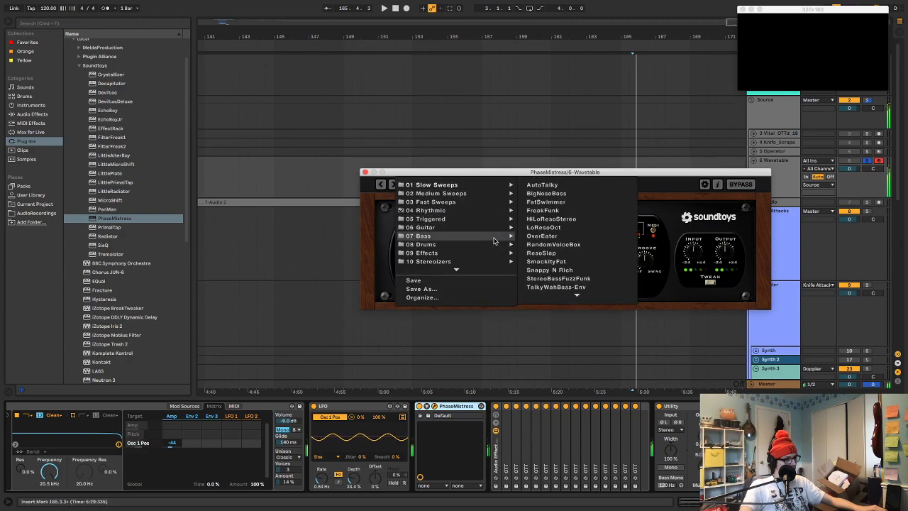
left_click(542, 227)
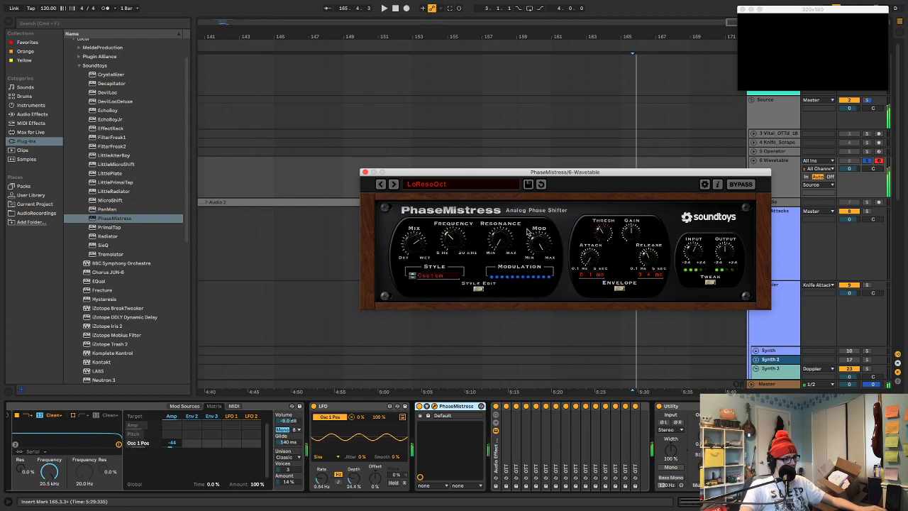
left_click(489, 185)
mouse_move(494, 235)
left_click(547, 237)
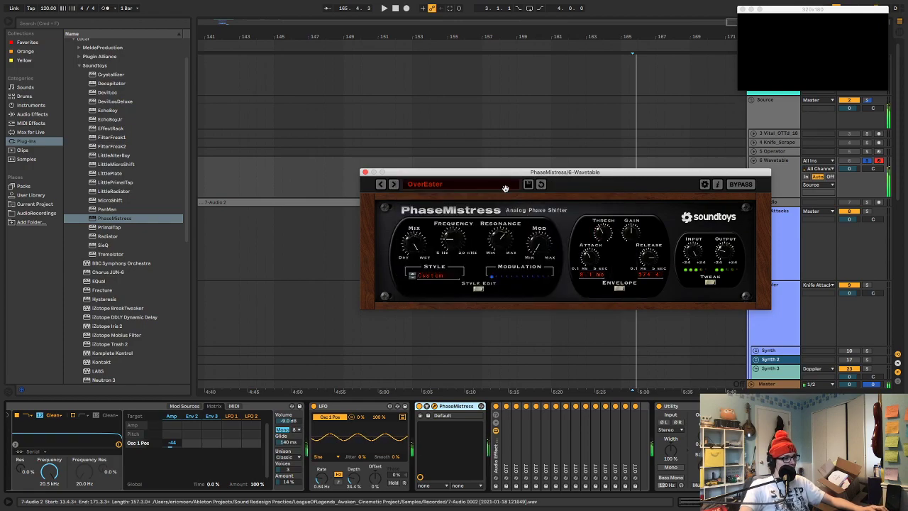
Load the AutoTalky bass preset in PhaseMistress
left_click(468, 185)
mouse_move(496, 236)
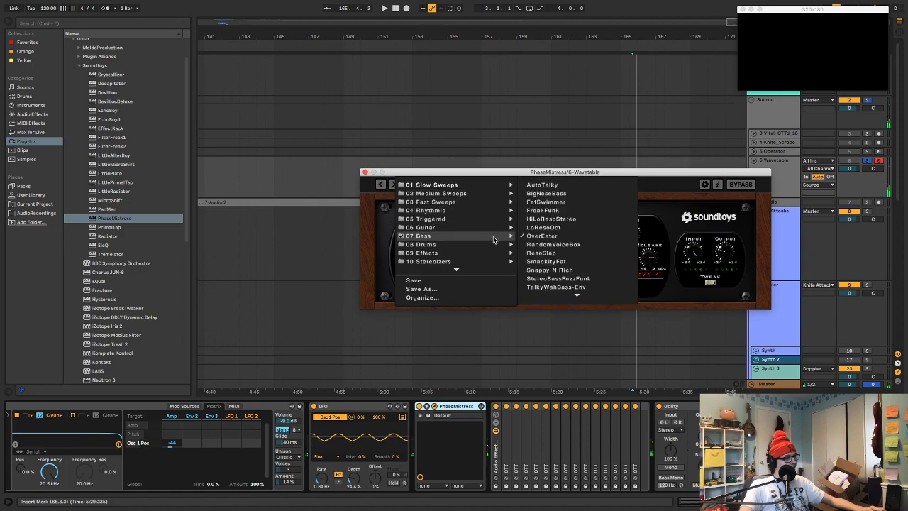
left_click(557, 185)
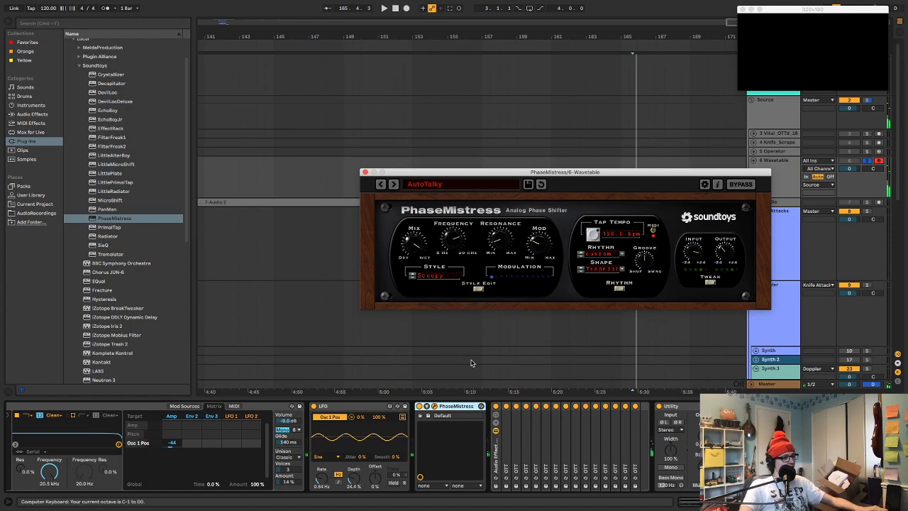
Change Wavetable's Oscillator 1 to the Basic Shapes wavetable from the Basics category
scroll(363, 427, "left", 5)
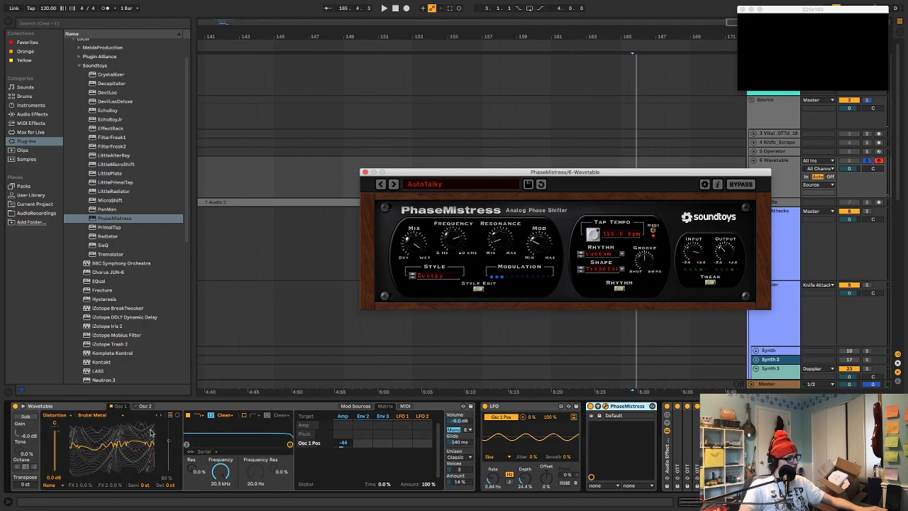
left_click(60, 415)
left_click(51, 422)
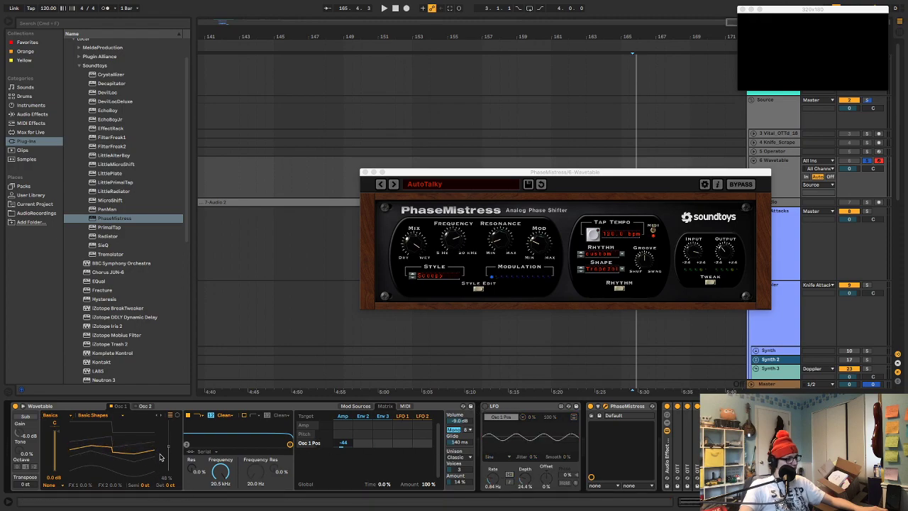
Delete the LFO and PhaseMistress devices from the Wavetable track's device chain
right_click(167, 451)
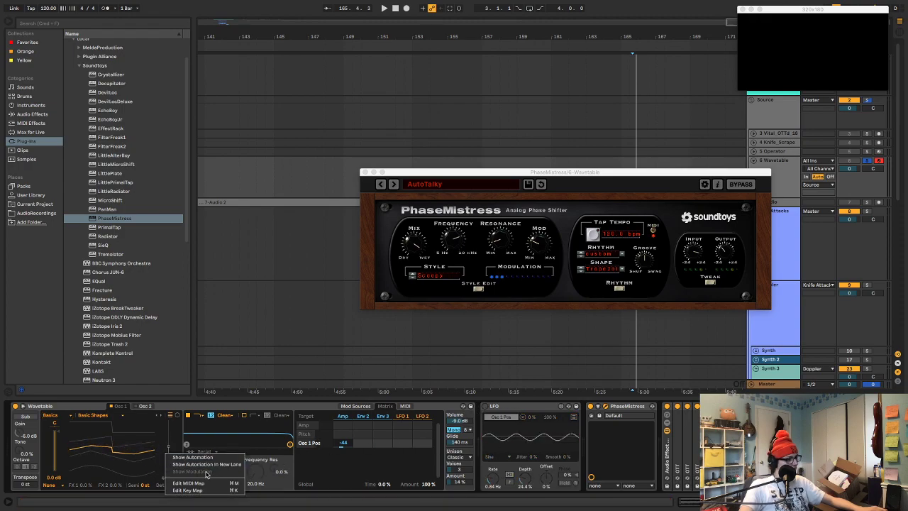
left_click(506, 413)
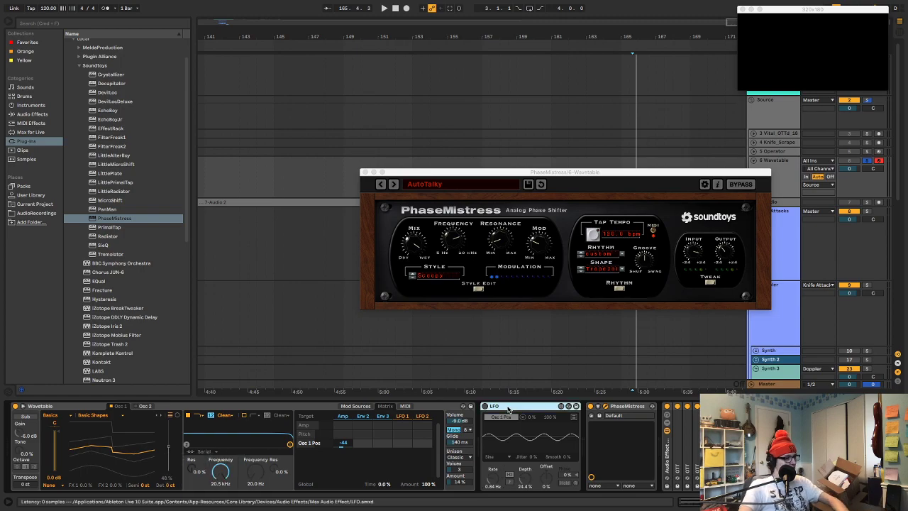
key("Delete")
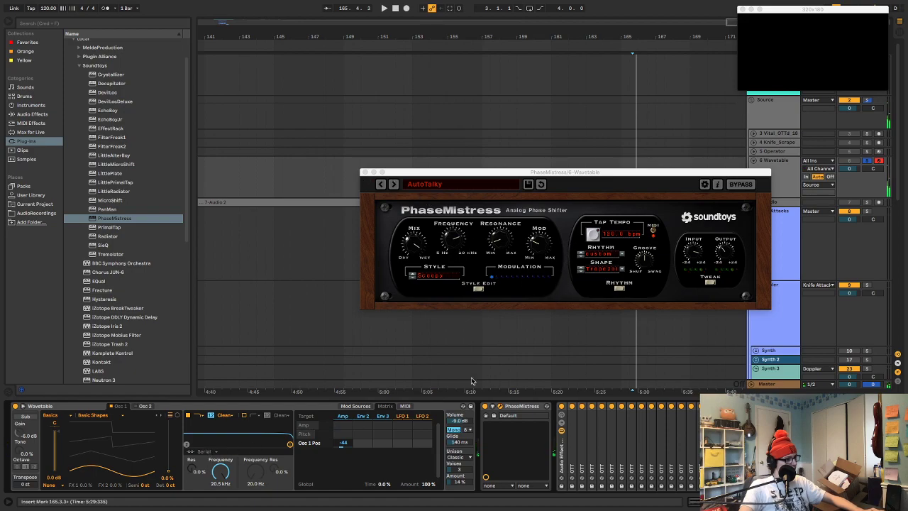
left_click(514, 407)
key("Delete")
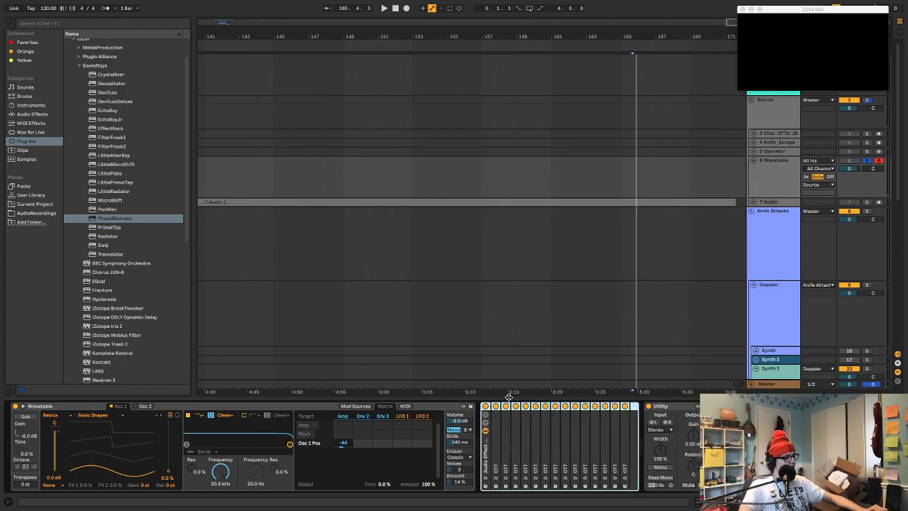
Set Wavetable's unison mode to None and audition the synth in different octaves
left_click(460, 457)
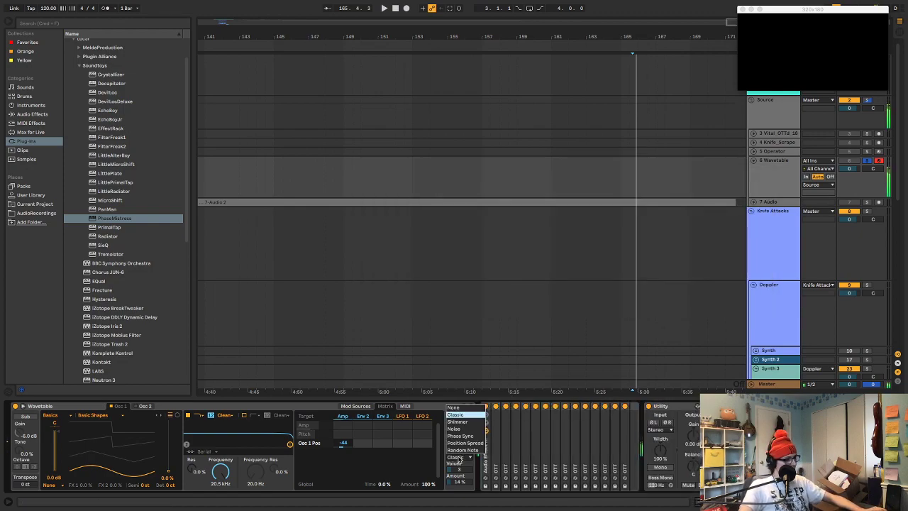
left_click(457, 408)
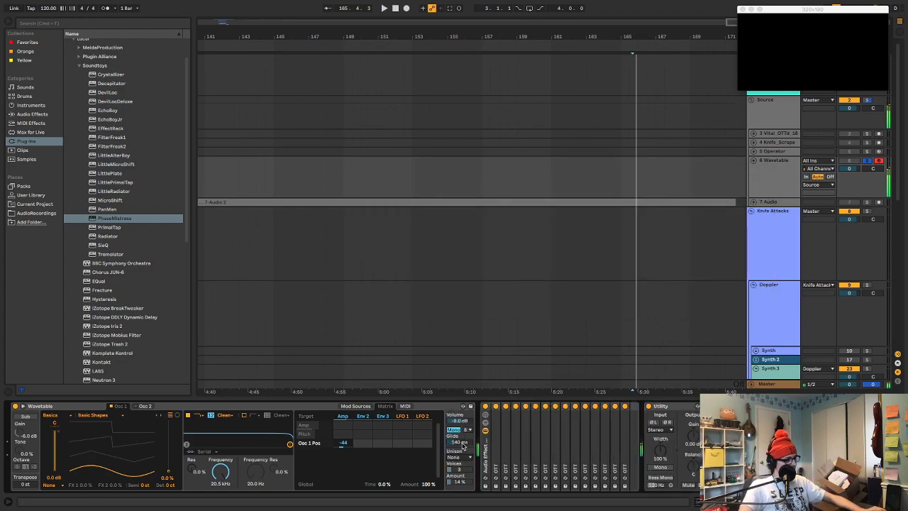
key("z")
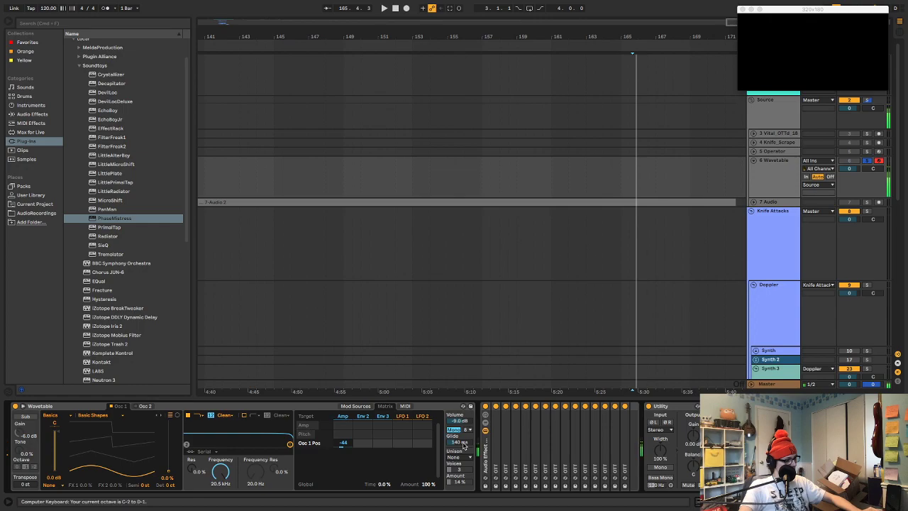
key("x")
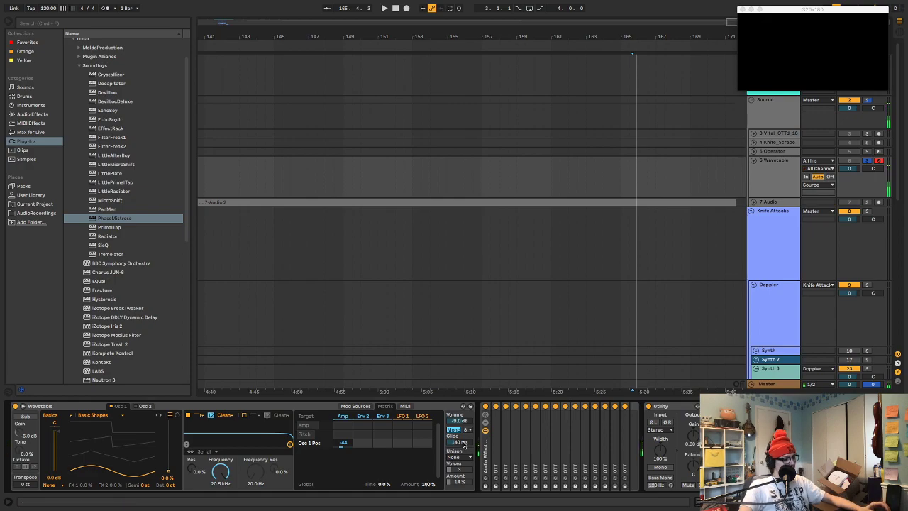
key("a")
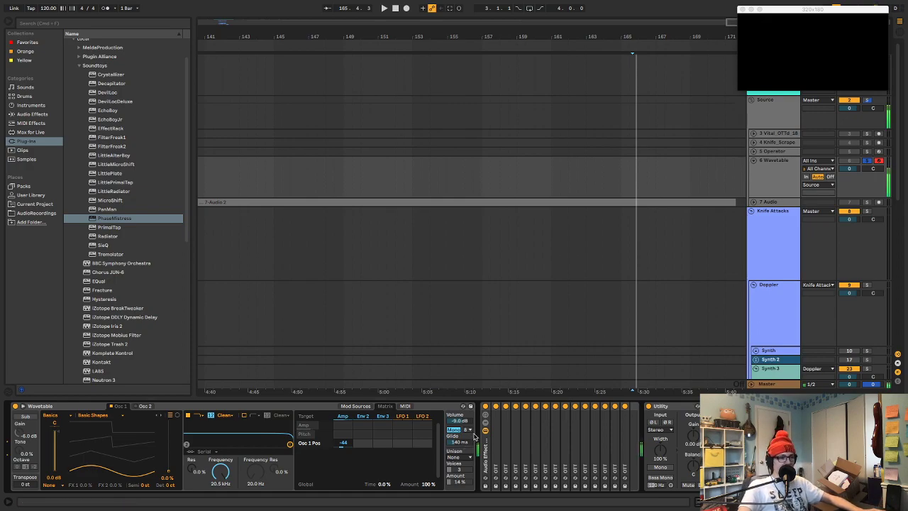
key("z")
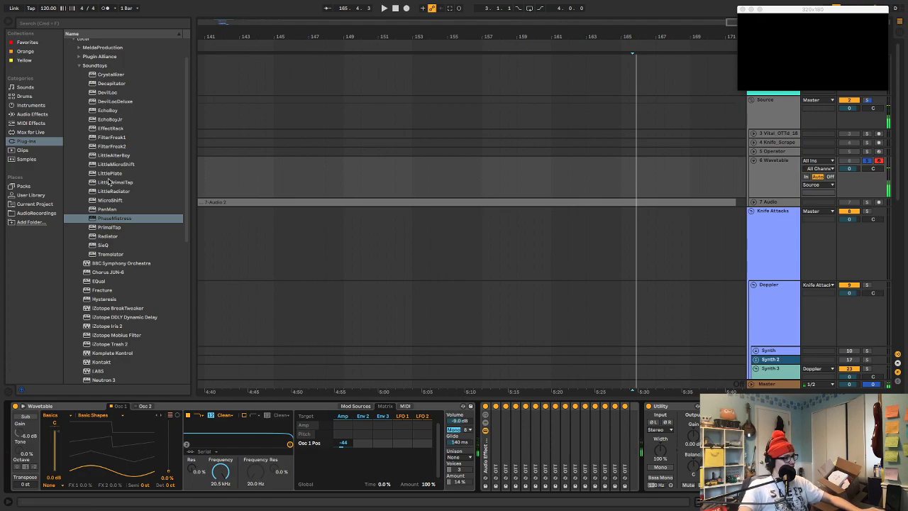
Add Soundtoys LittlePlate before the OTT rack, set its decay slightly above 4 seconds, enable Mod and audition the synth
left_click(39, 124)
left_click(41, 133)
left_click(41, 141)
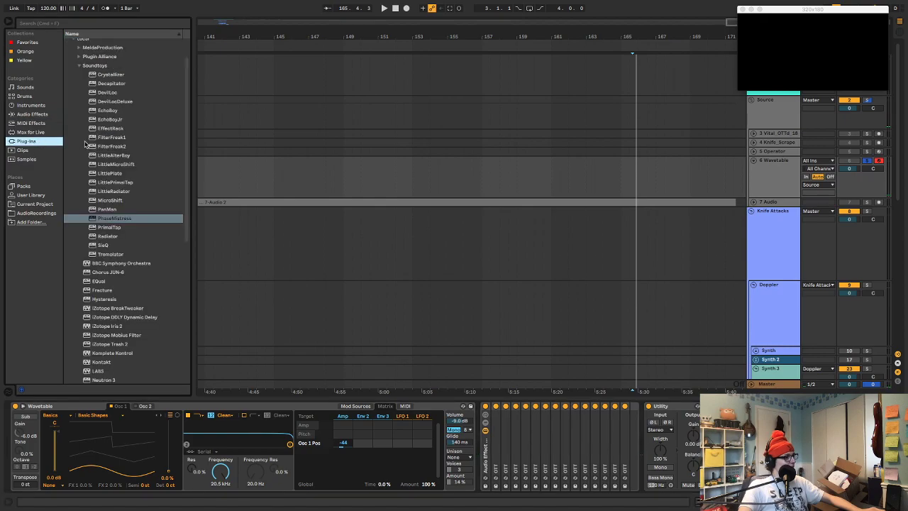
left_click(108, 174)
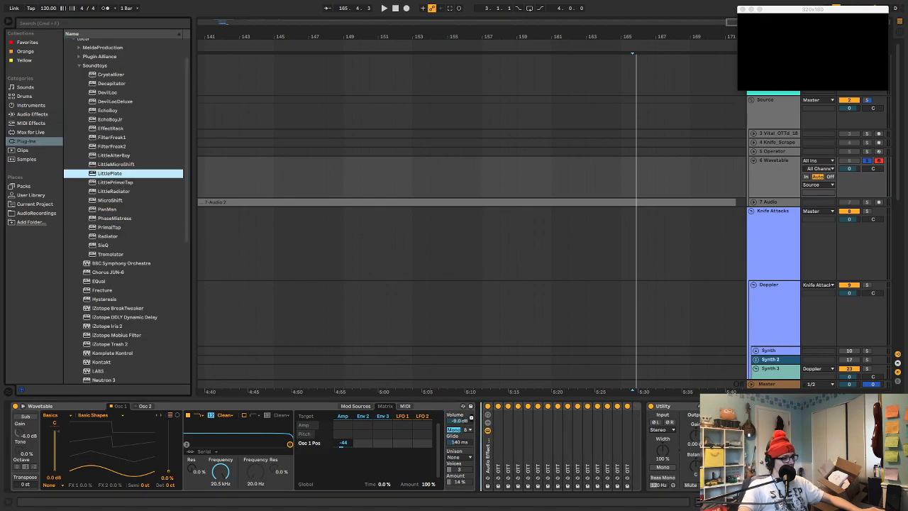
left_click_drag(498, 405, 498, 404)
mouse_move(541, 247)
left_mouse_down()
mouse_move(544, 275)
mouse_move(547, 235)
left_mouse_up()
left_click(522, 270)
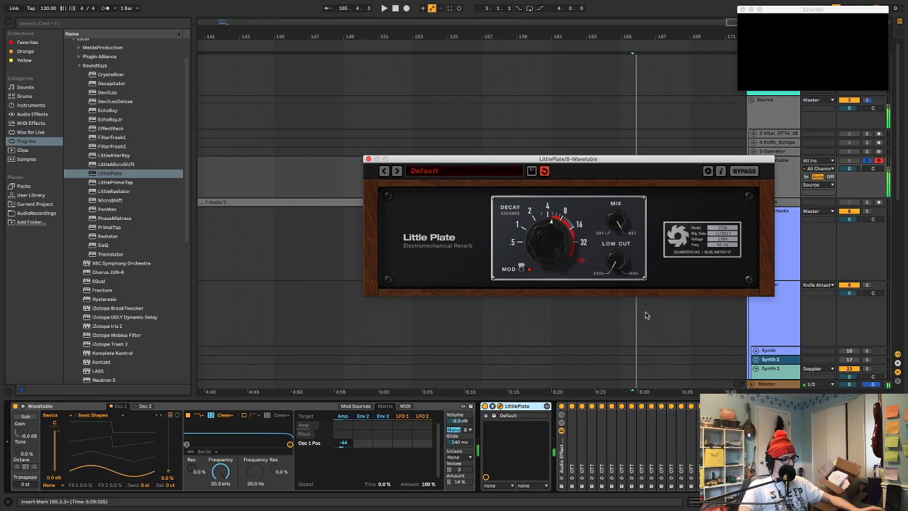
key("z")
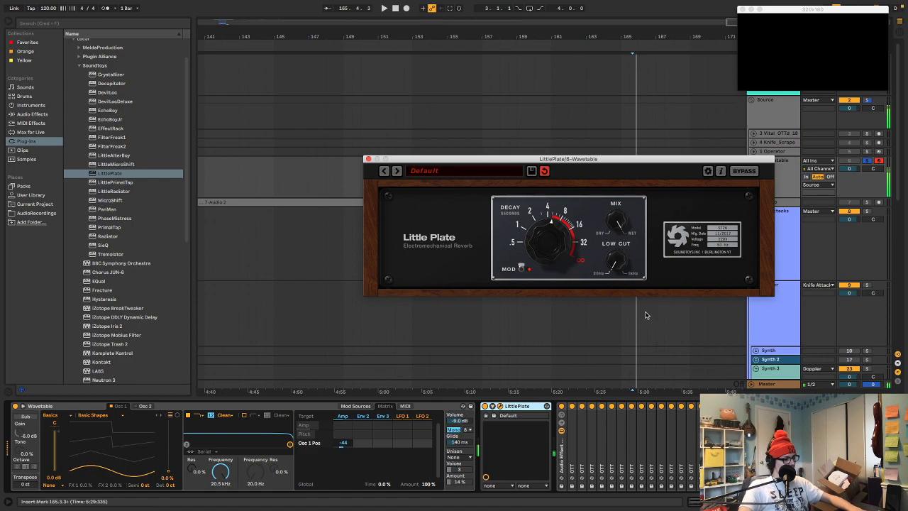
Switch off the OTT devices in the rack from the last one backwards, leaving only the first active, while auditioning the synth
left_click(634, 407)
left_click_drag(634, 408, 690, 407)
left_click(692, 407)
left_click(701, 407)
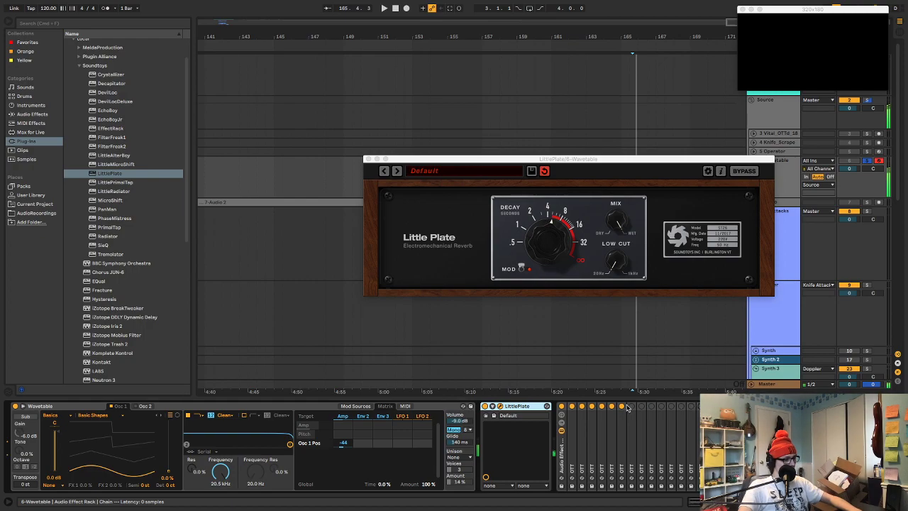
key("z")
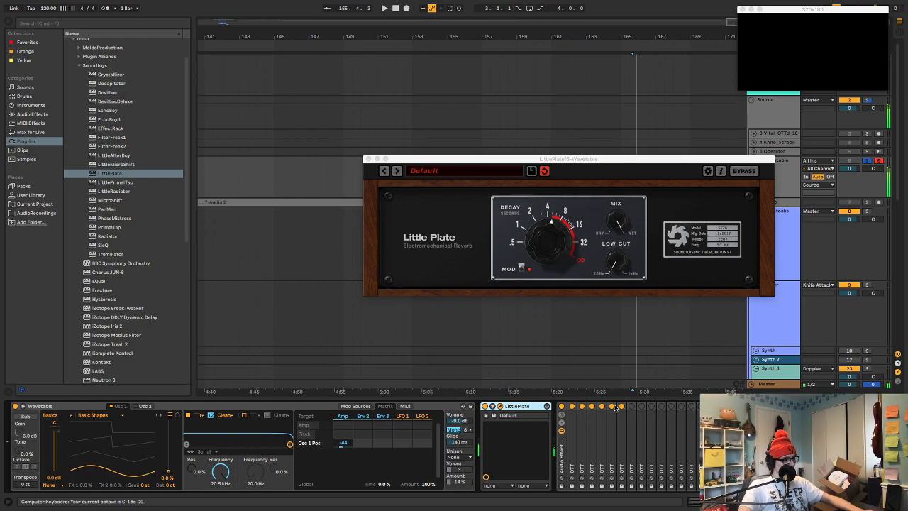
left_click(621, 407)
left_click(612, 407)
left_click(601, 406)
left_click(591, 407)
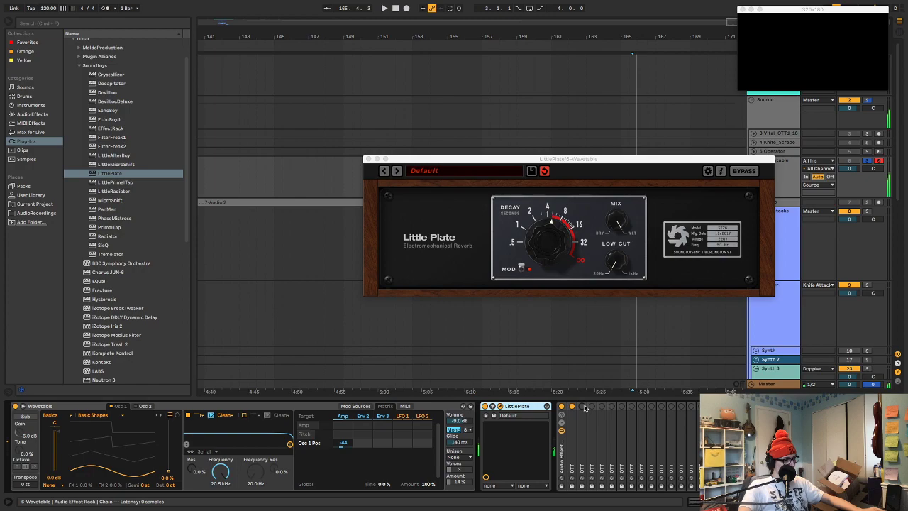
Audition the synth across octaves and switch the second, third and fourth OTT devices back on
key("x")
key("c")
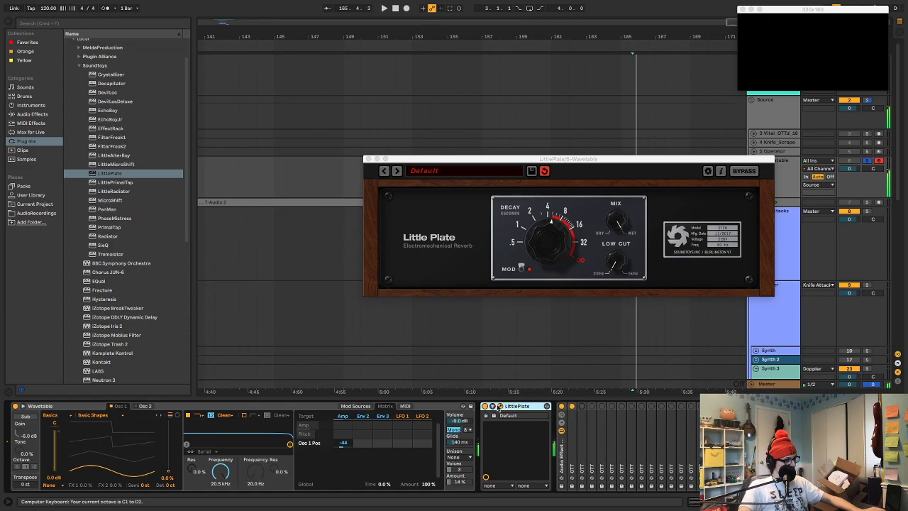
key("x")
key("z")
left_click(582, 407)
left_click(592, 406)
left_click(602, 408)
key("z")
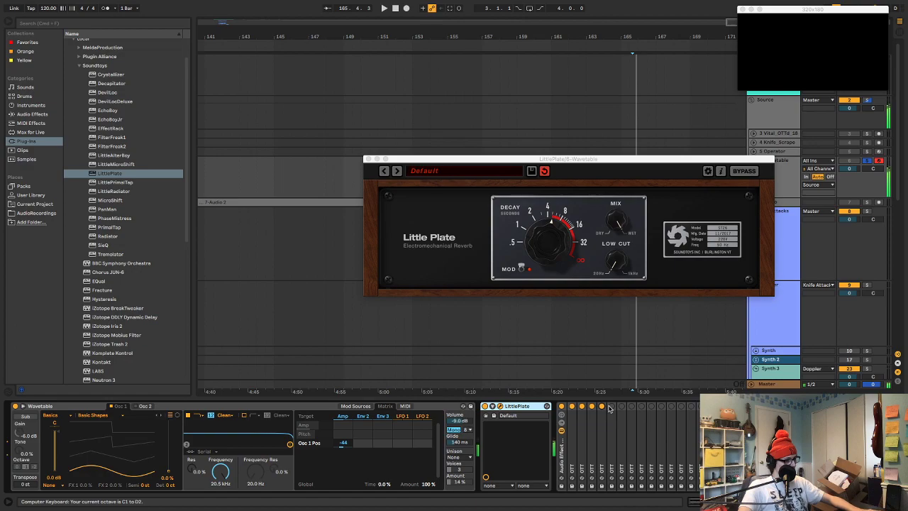
Set Oscillator 1's wavetable position to 50% and clear its Amp envelope modulation in the matrix
mouse_move(168, 465)
left_mouse_down()
mouse_move(171, 435)
mouse_move(171, 451)
left_mouse_up()
key("Delete")
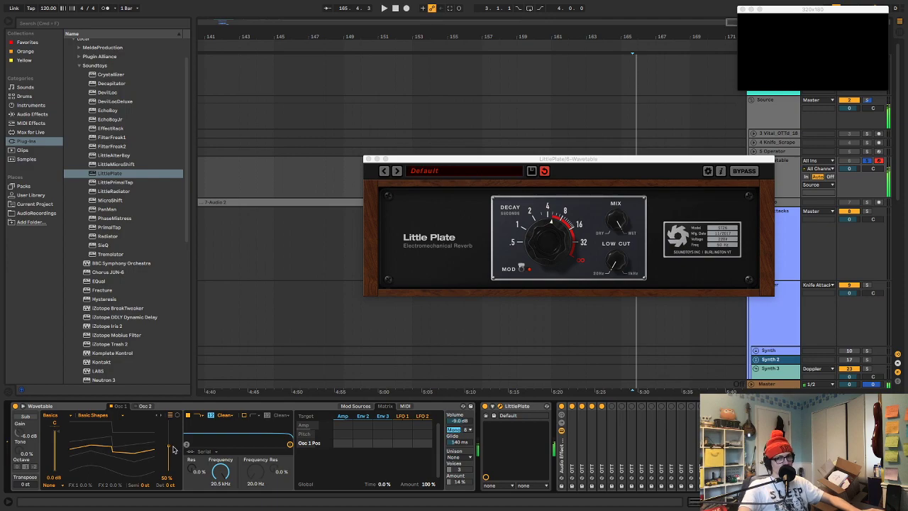
Delete LittlePlate from the chain and switch on three more OTT devices in the rack
left_click(520, 407)
key("Delete")
left_click_drag(536, 409, 556, 409)
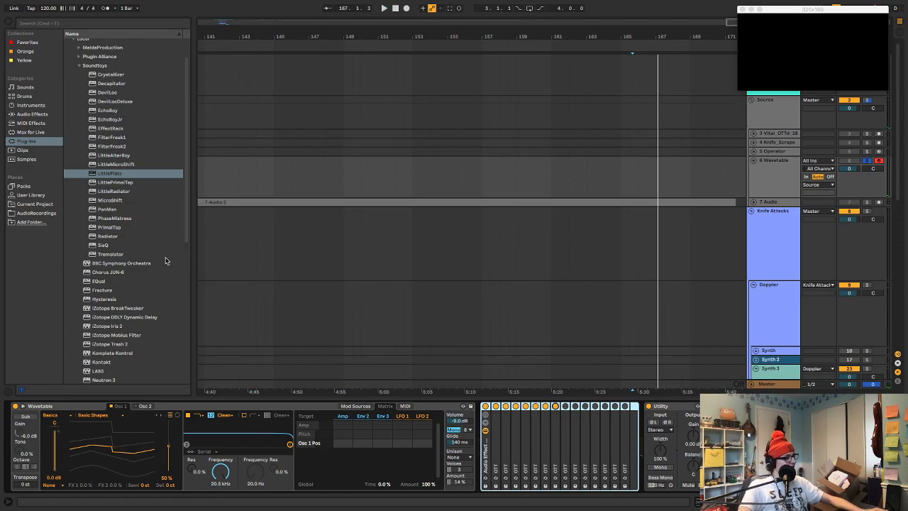
Lower Oscillator 1's wavetable position all the way down to the sine shape
scroll(205, 282, "down", 2)
scroll(138, 271, "down", 1)
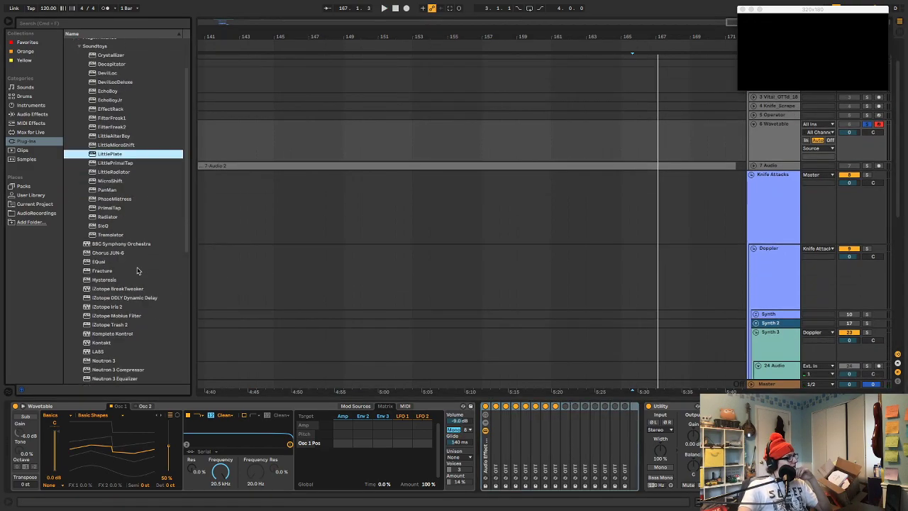
scroll(138, 271, "down", 2)
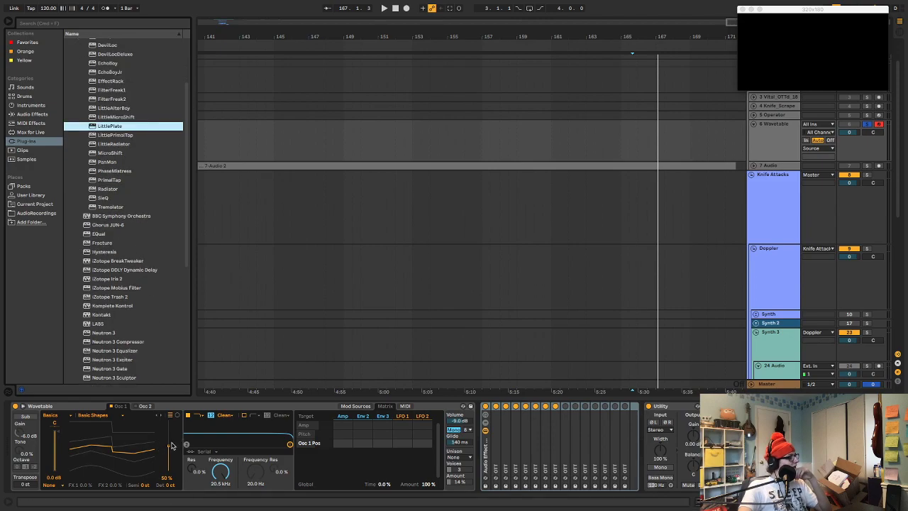
left_click_drag(169, 446, 170, 471)
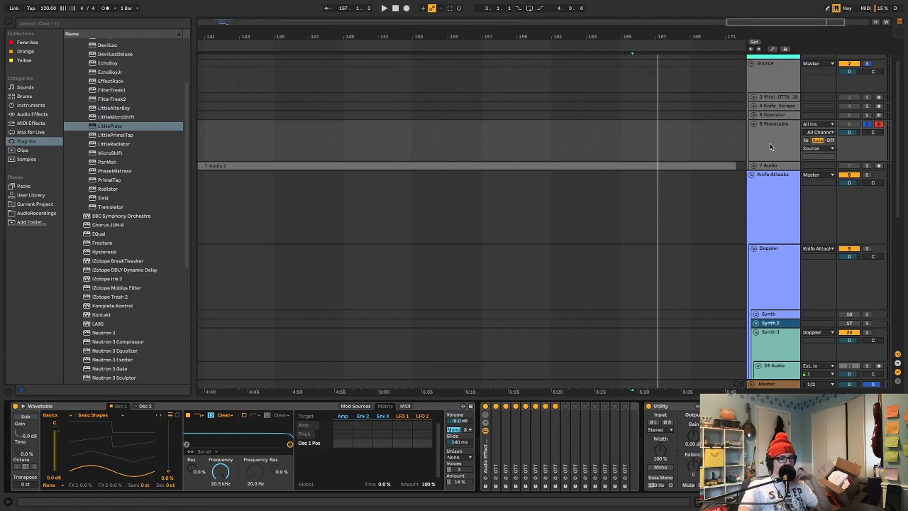
Look through the VST plug-in list for another effect to use on the Wavetable track
scroll(142, 189, "up", 2)
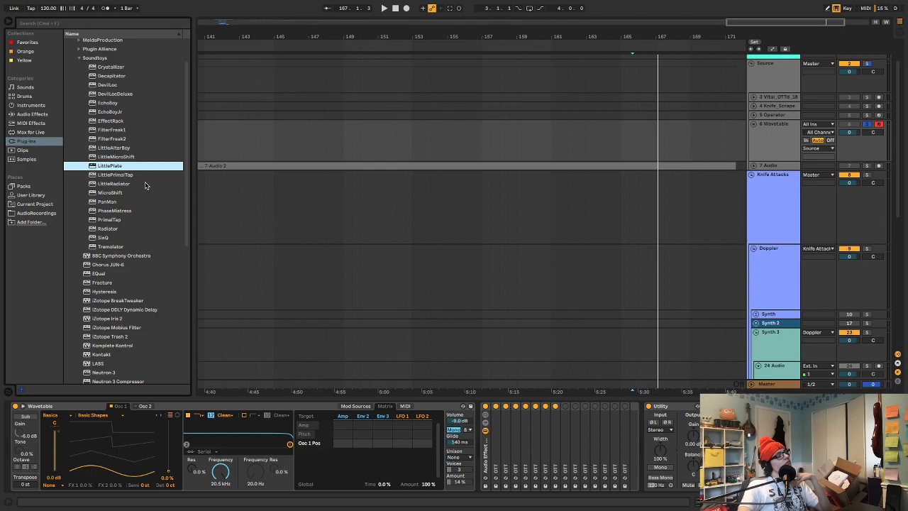
scroll(144, 185, "down", 6)
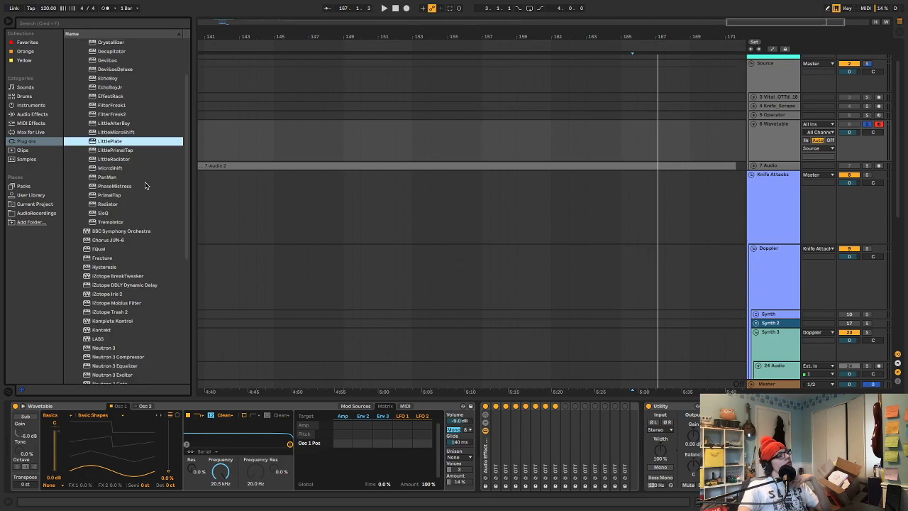
scroll(144, 185, "down", 2)
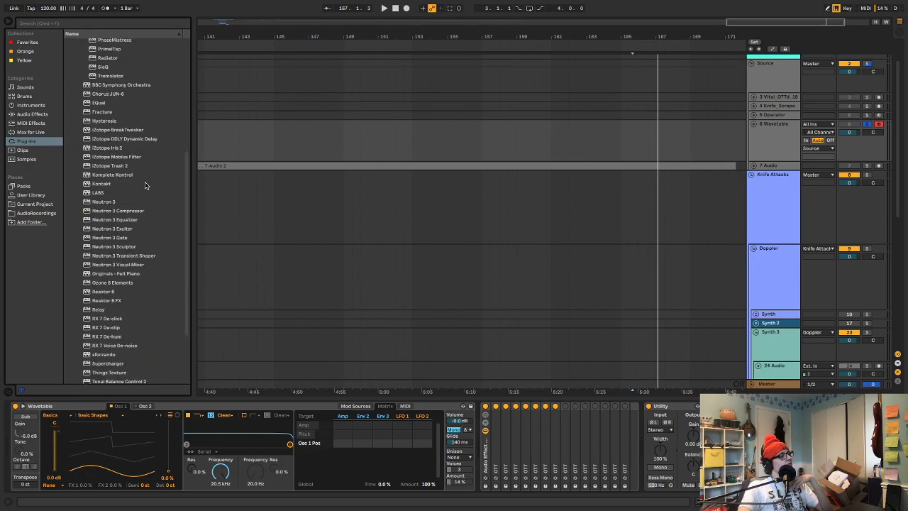
scroll(145, 185, "down", 3)
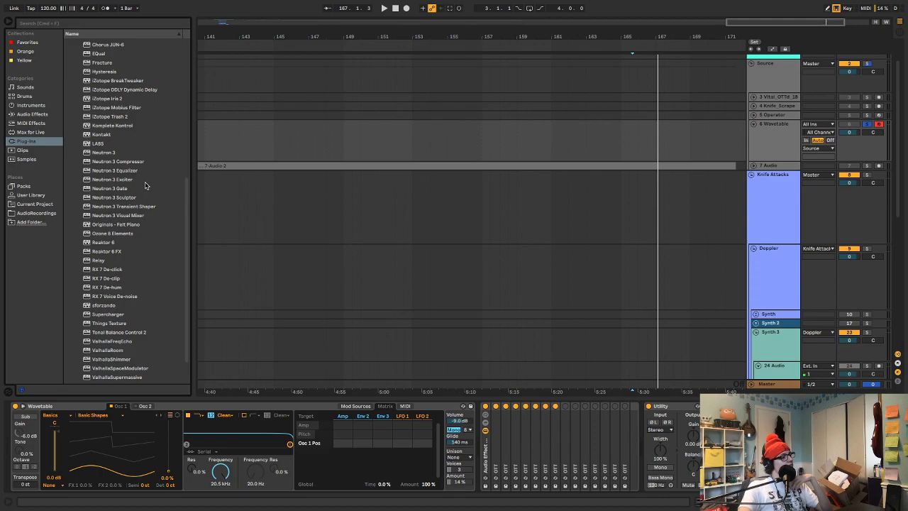
scroll(145, 186, "down", 2)
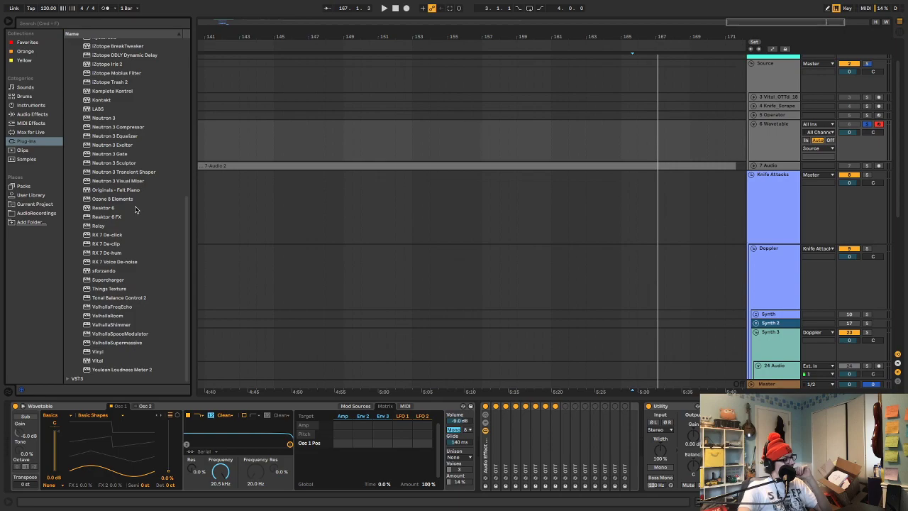
scroll(134, 210, "up", 10)
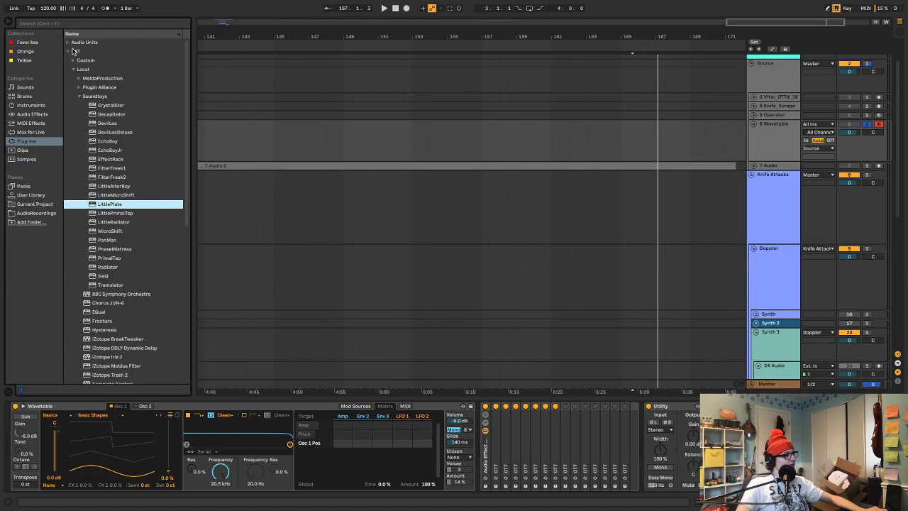
key("alt+super+v")
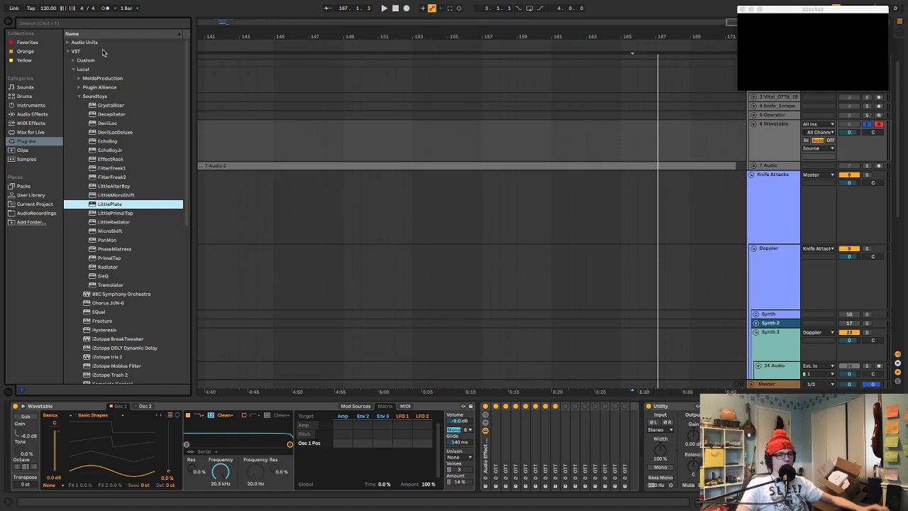
Insert the Audio Units plug-in Spectral Gliding Filters between Wavetable and the OTT rack
left_click(68, 43)
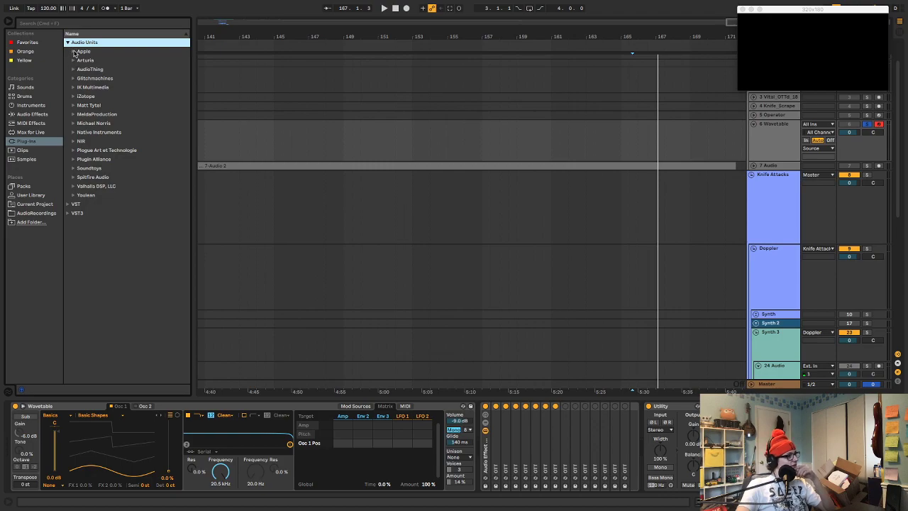
left_click(72, 79)
left_click(71, 80)
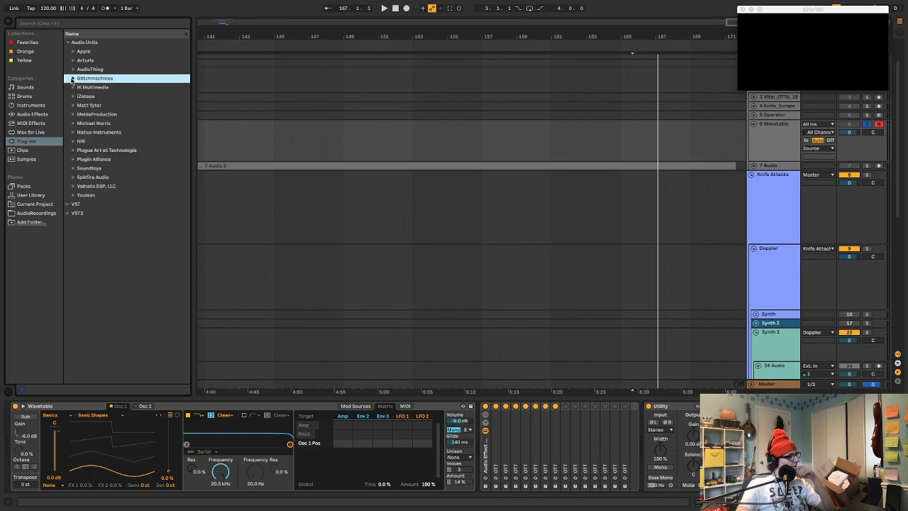
left_click(72, 79)
left_click(72, 80)
left_click(74, 106)
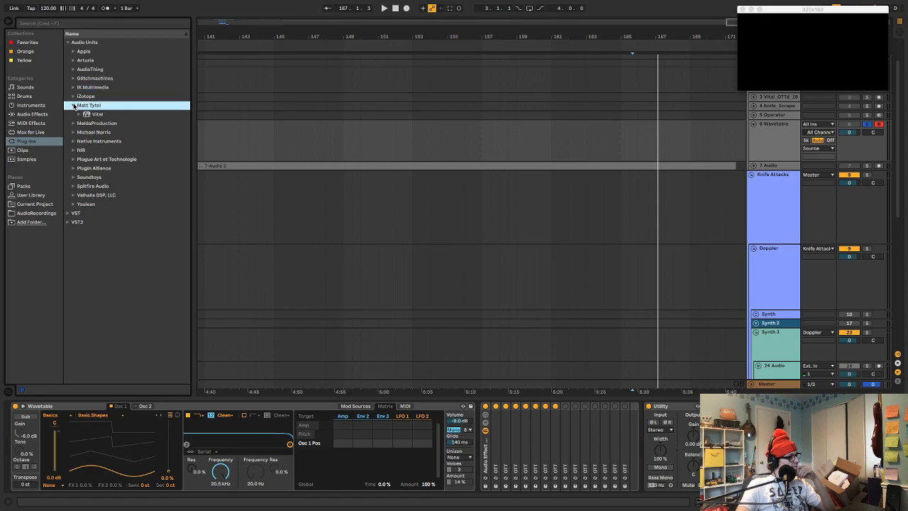
left_click(73, 106)
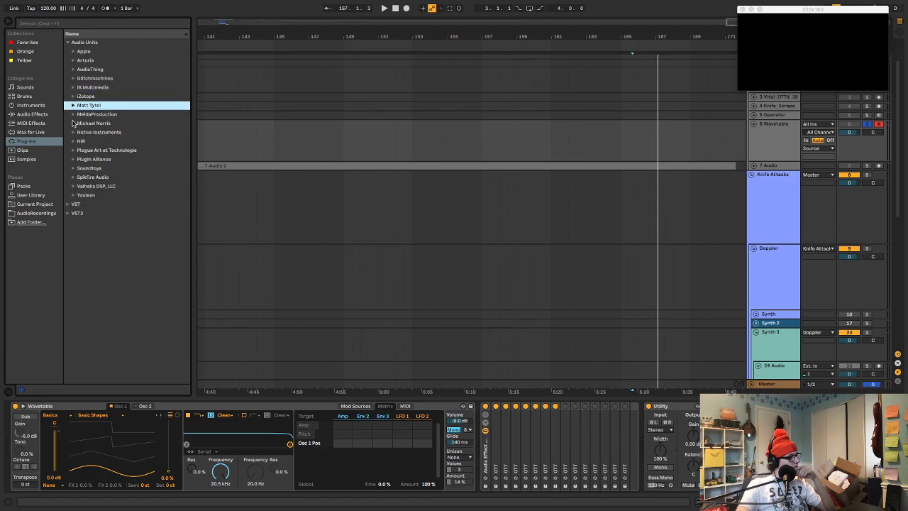
left_click(73, 123)
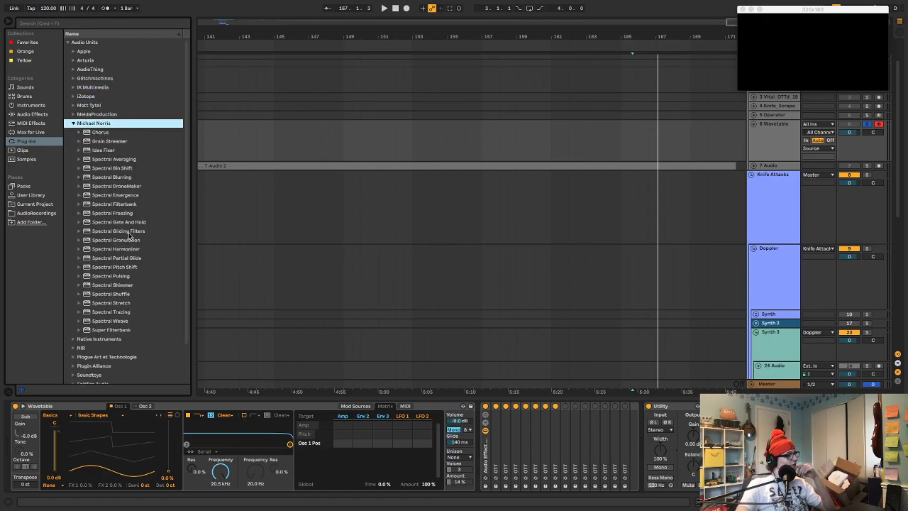
scroll(127, 235, "down", 2)
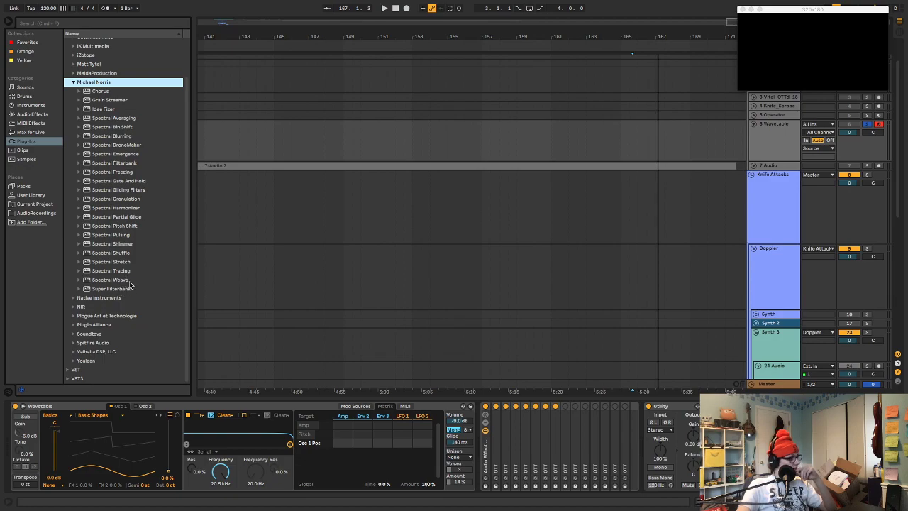
left_click(120, 190)
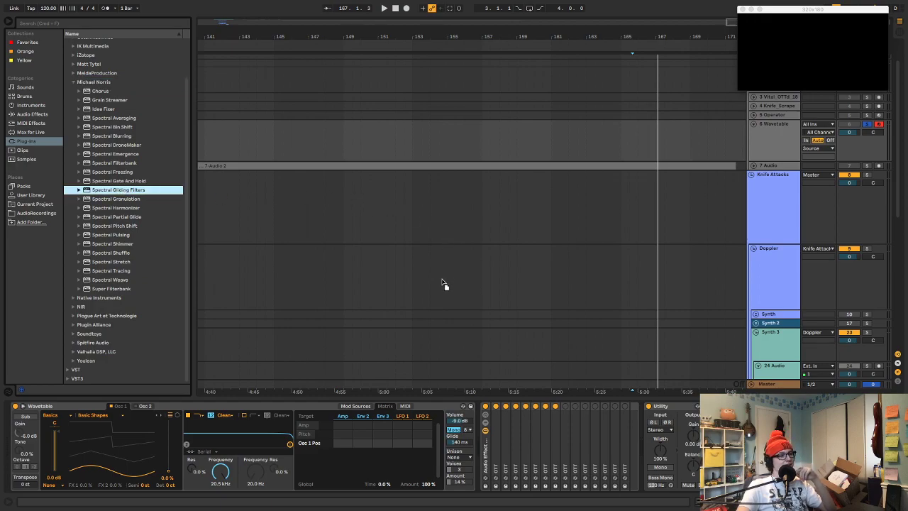
left_click_drag(462, 145, 462, 142)
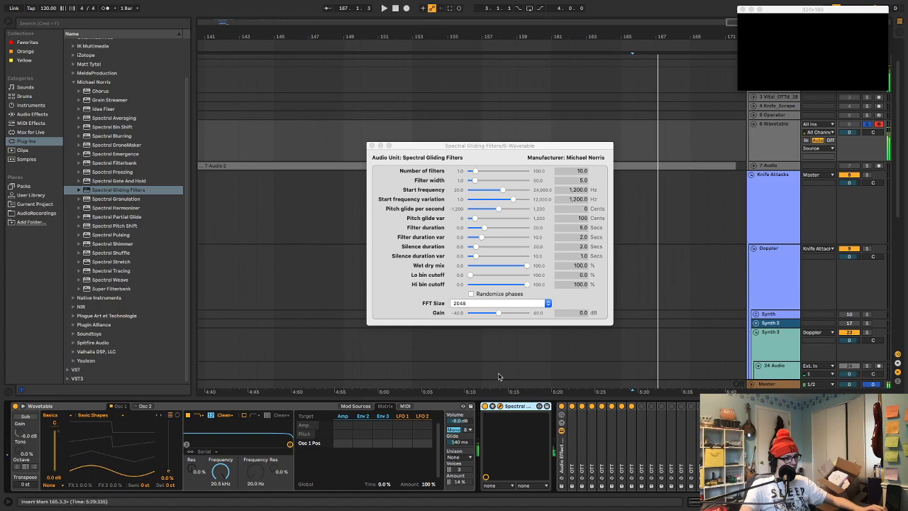
Enable phase randomization with 18 filters, filter width 4 and a 48.1947 Hz start frequency, and raise Oscillator 1's wavetable position to 58%
left_click(482, 293)
key("z")
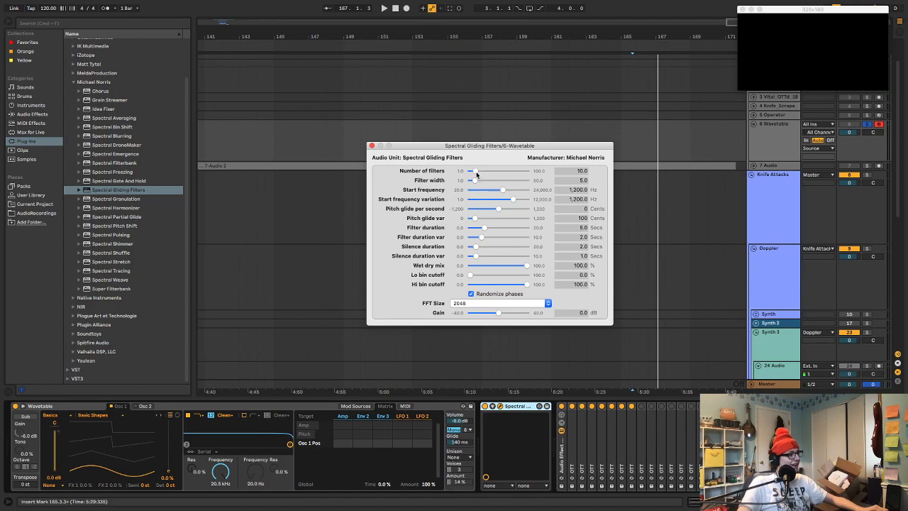
mouse_move(474, 173)
left_mouse_down()
mouse_move(506, 193)
mouse_move(479, 173)
mouse_move(485, 183)
mouse_move(470, 182)
mouse_move(485, 189)
mouse_move(478, 188)
left_mouse_up()
left_click_drag(165, 462, 165, 444)
Set pitch glide variation to 607 cents, filter duration 9.63 s (variation 4.83), silence duration 11.05 s (variation 8.05) and FFT size 8192
left_click_drag(472, 219, 534, 266)
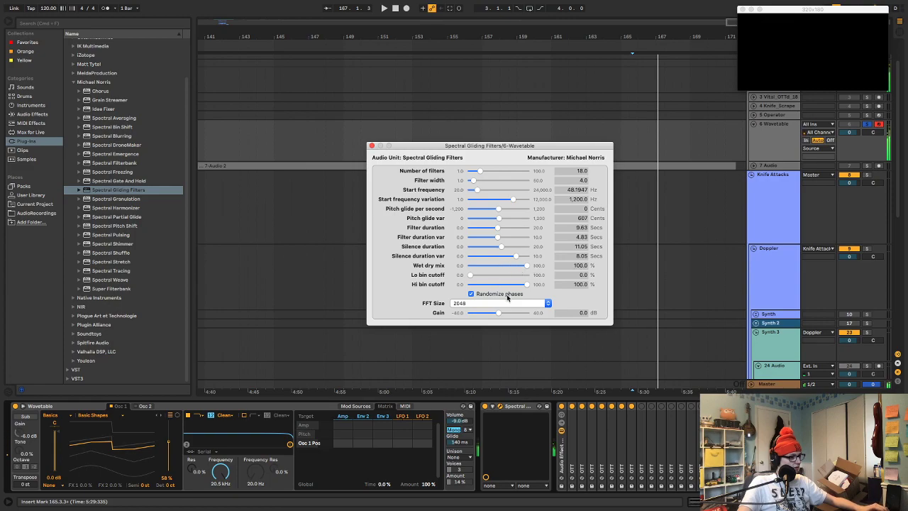
left_click(507, 302)
left_click(508, 286)
left_click(518, 301)
left_click(528, 334)
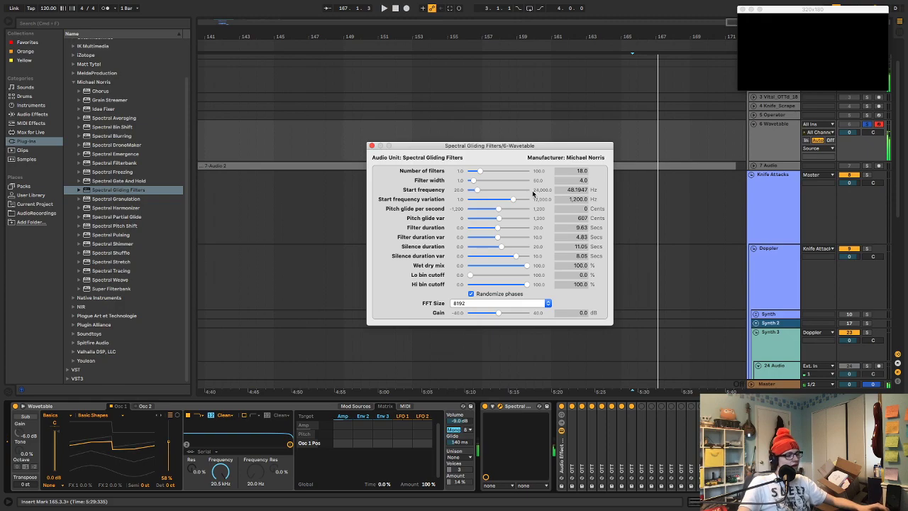
Add an EQ Eight after Utility at the end of the Wavetable track's device chain
left_click(34, 115)
left_click(101, 168)
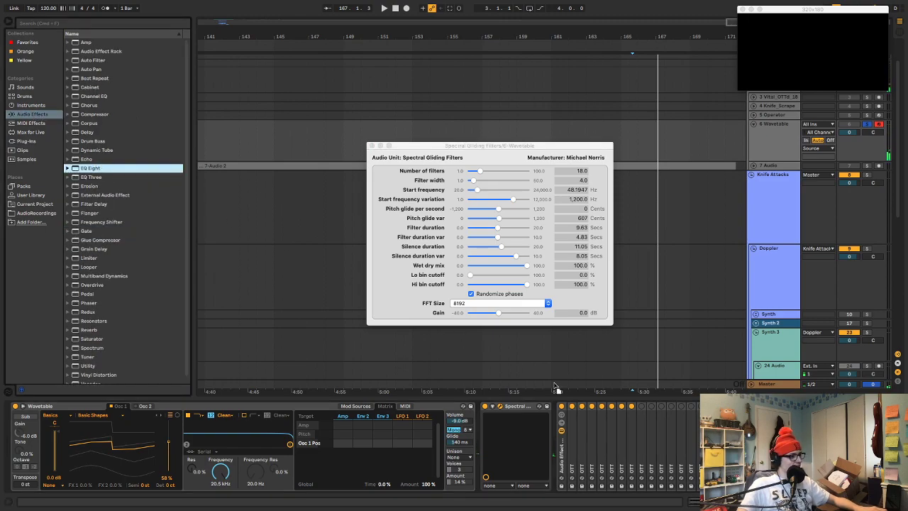
double_click(101, 169)
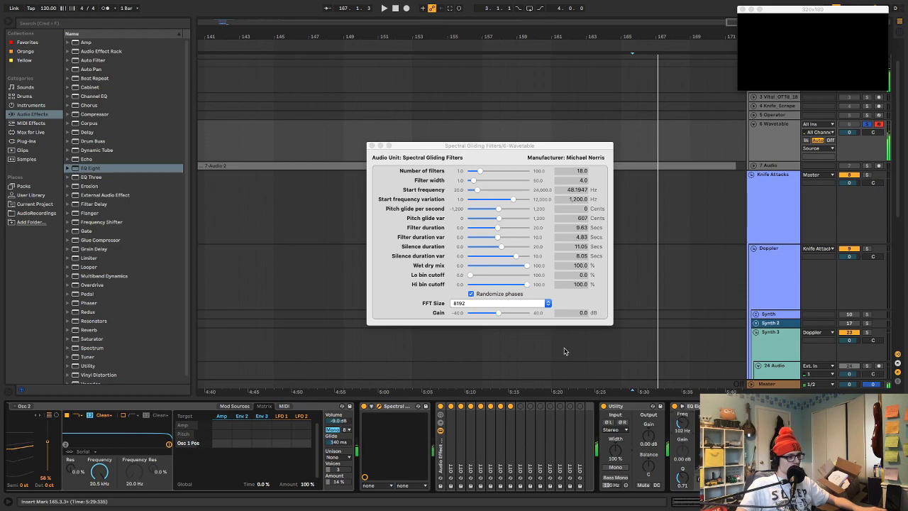
Set the gliding filters' duration to 12.76 s, duration variation to 3.57 s and pitch glide variation to 514 cents
mouse_move(496, 237)
left_mouse_down()
mouse_move(505, 229)
mouse_move(523, 244)
mouse_move(512, 229)
left_mouse_up()
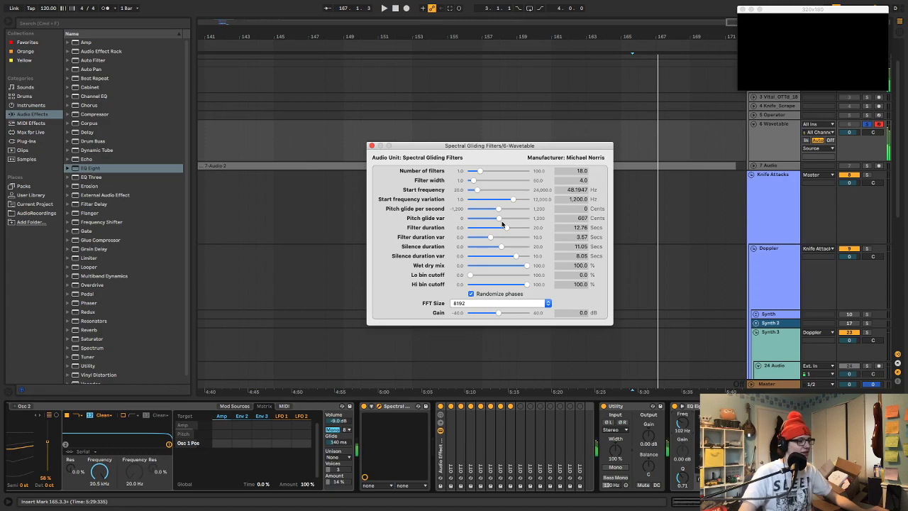
left_click_drag(503, 225, 494, 222)
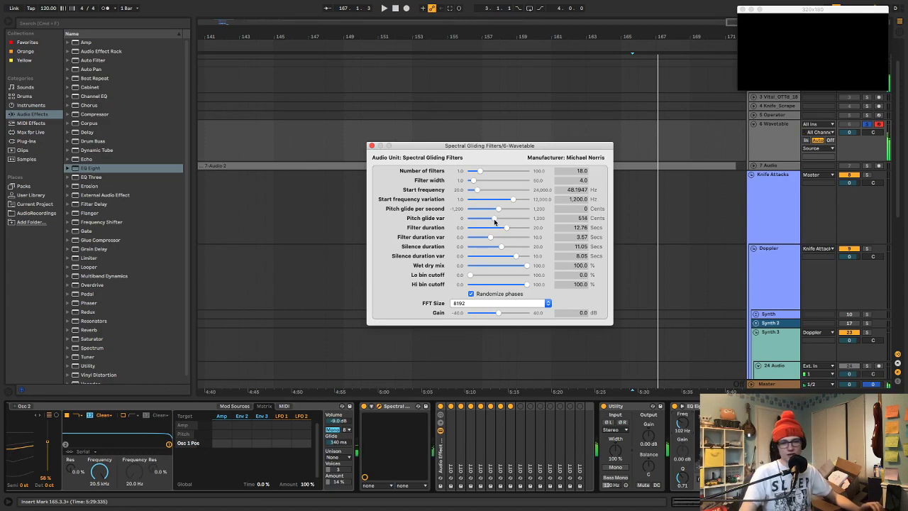
key("super+Tab")
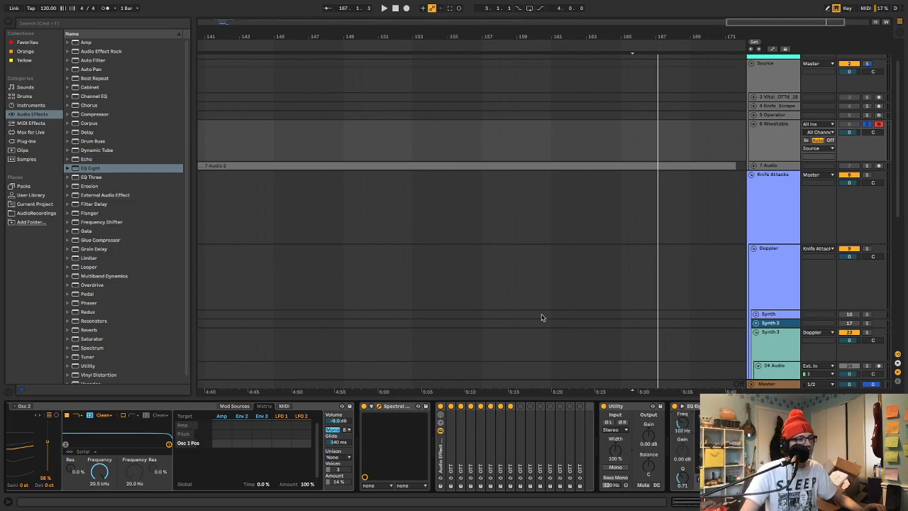
key("super+Tab")
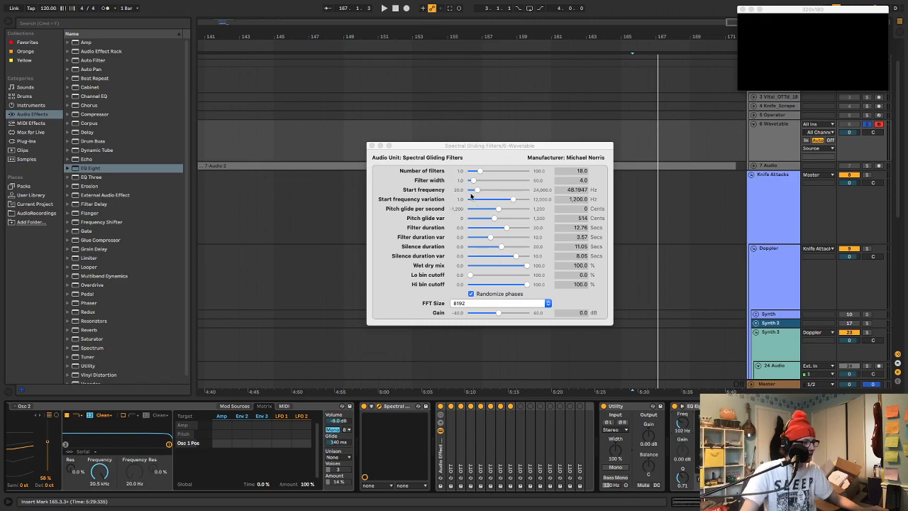
Reposition the Spectral Gliding Filters window slightly higher over the arrangement
left_click(459, 148)
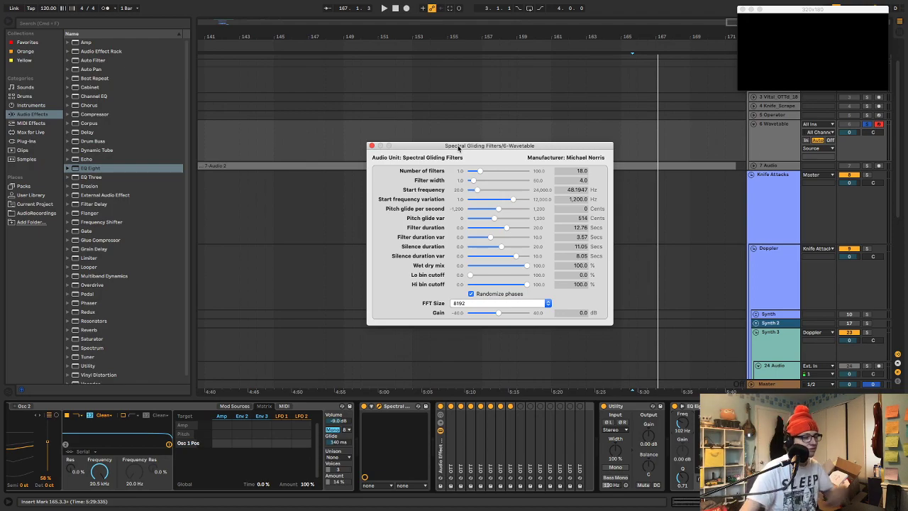
left_click_drag(458, 148, 452, 112)
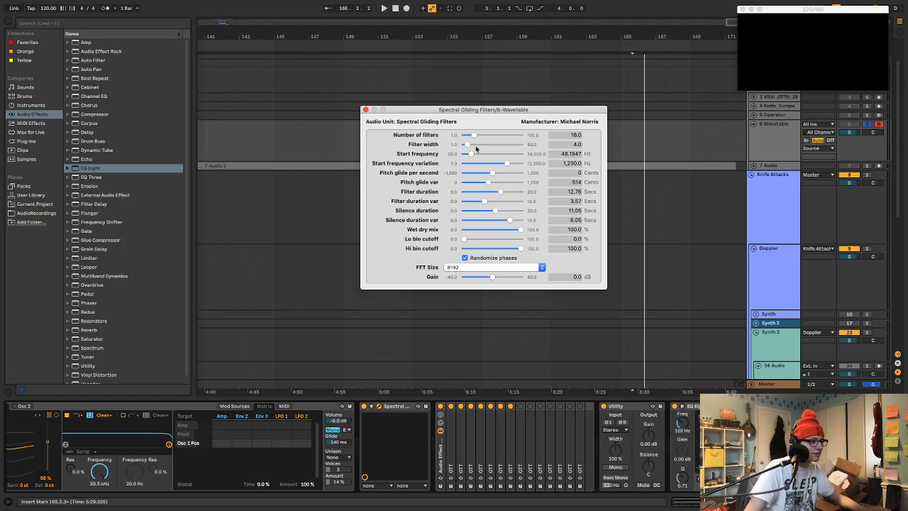
left_click_drag(476, 113, 465, 117)
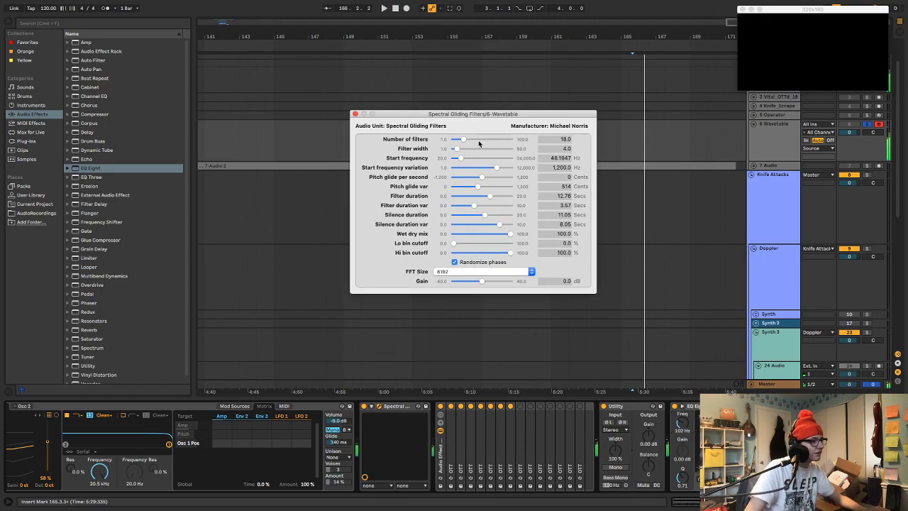
Try wider filter widths in Spectral Gliding Filters and settle on a width of 30
left_click(464, 149)
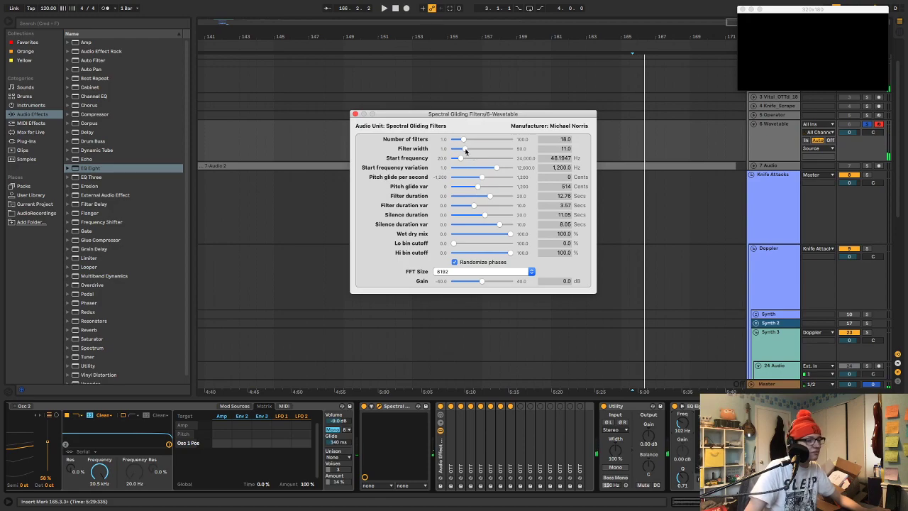
left_click_drag(463, 149, 473, 156)
left_click_drag(479, 157, 504, 157)
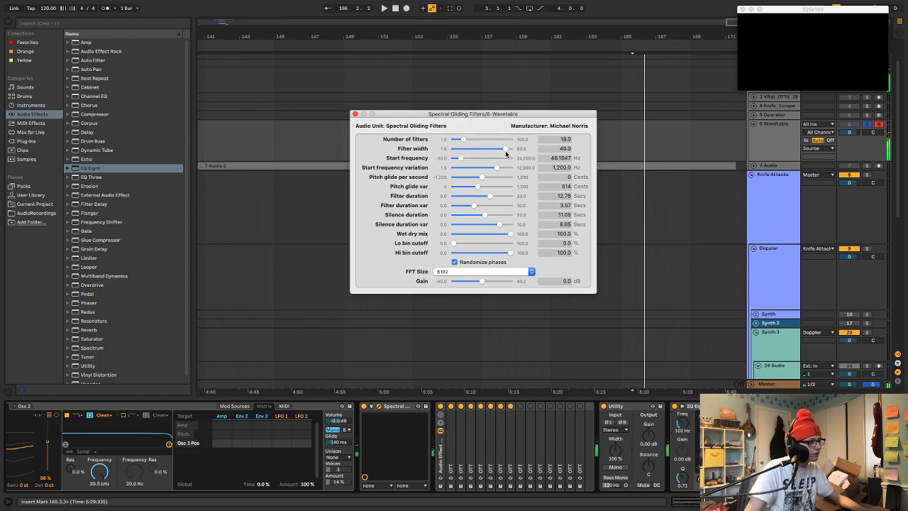
left_click_drag(505, 151, 488, 148)
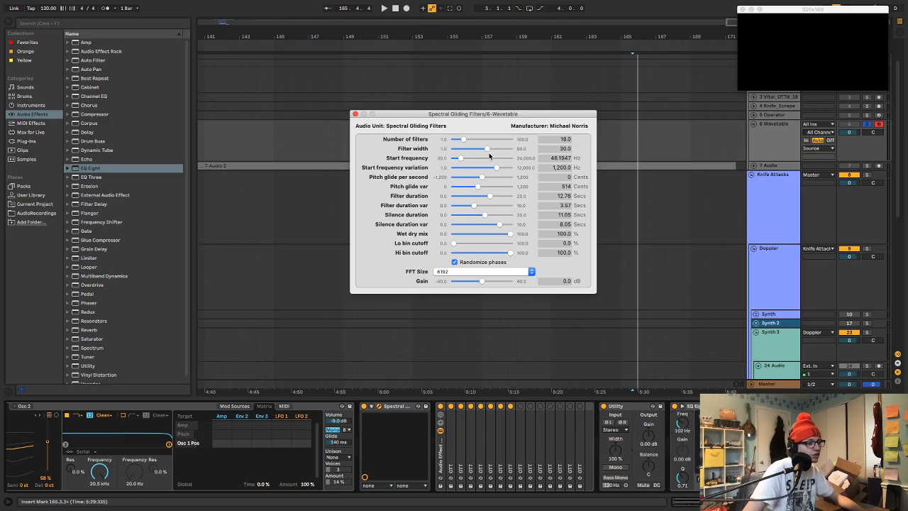
Lower the pitch glide variation to 488 cents and the start frequency variation to 798.5992 Hz
left_click_drag(478, 186, 477, 191)
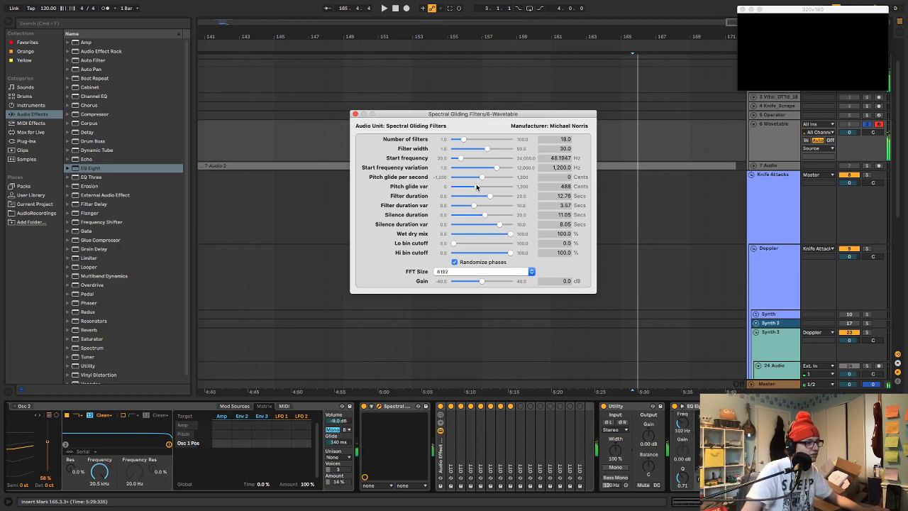
mouse_move(498, 168)
left_mouse_down()
mouse_move(490, 169)
mouse_move(495, 176)
left_mouse_up()
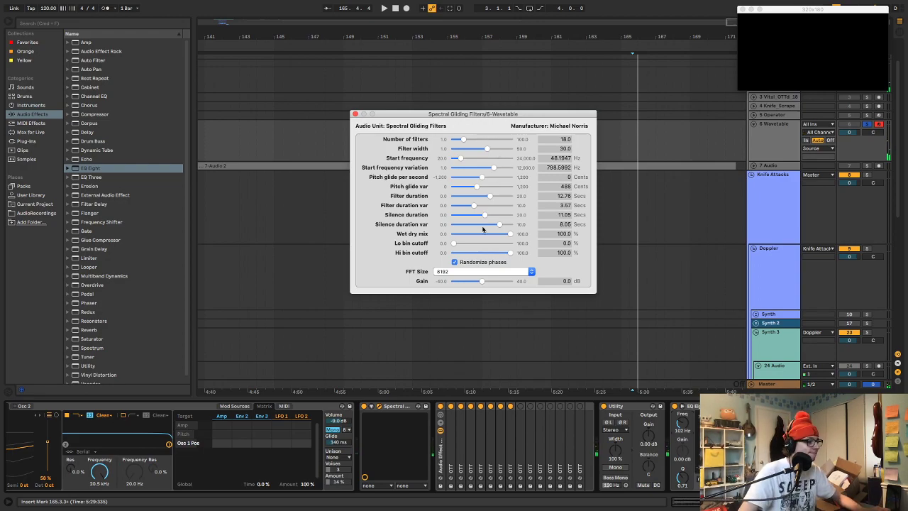
Set the low bin cutoff to 1.8% and shift the computer keyboard's octave down to C1–D2
left_click_drag(452, 244, 459, 245)
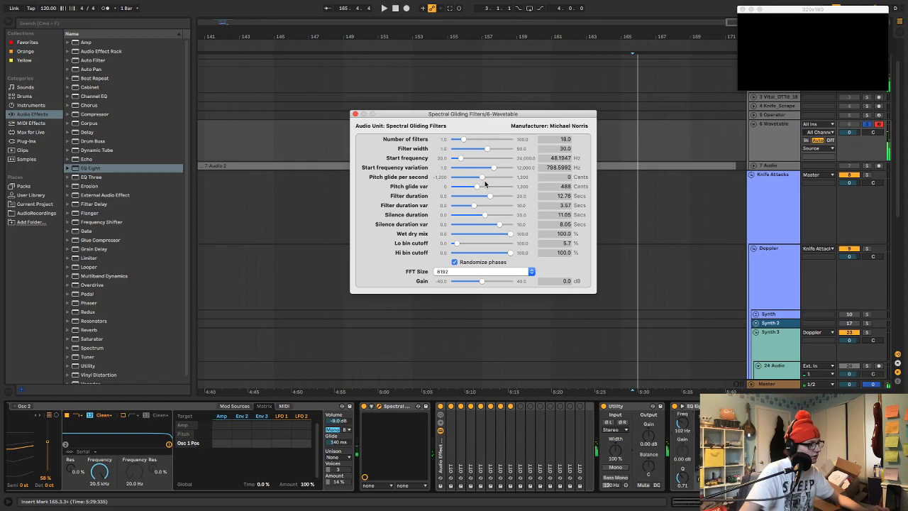
left_click_drag(461, 246, 456, 245)
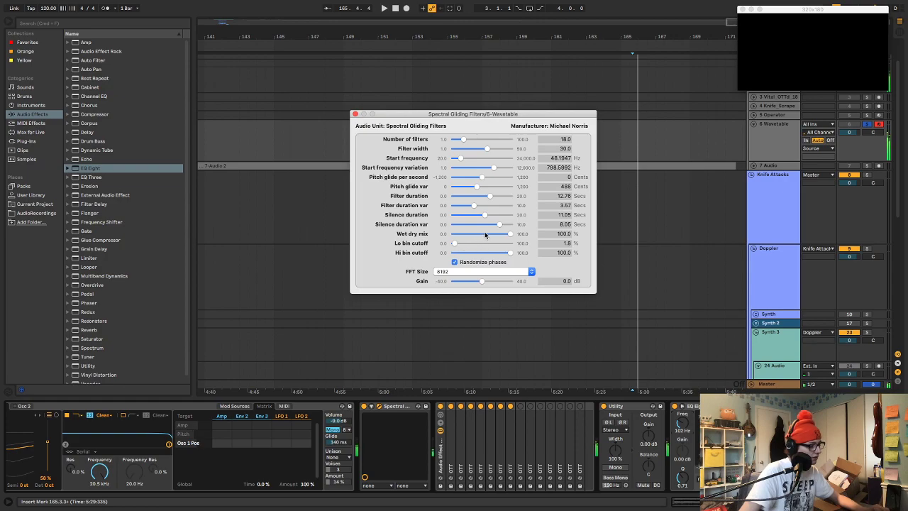
key("z")
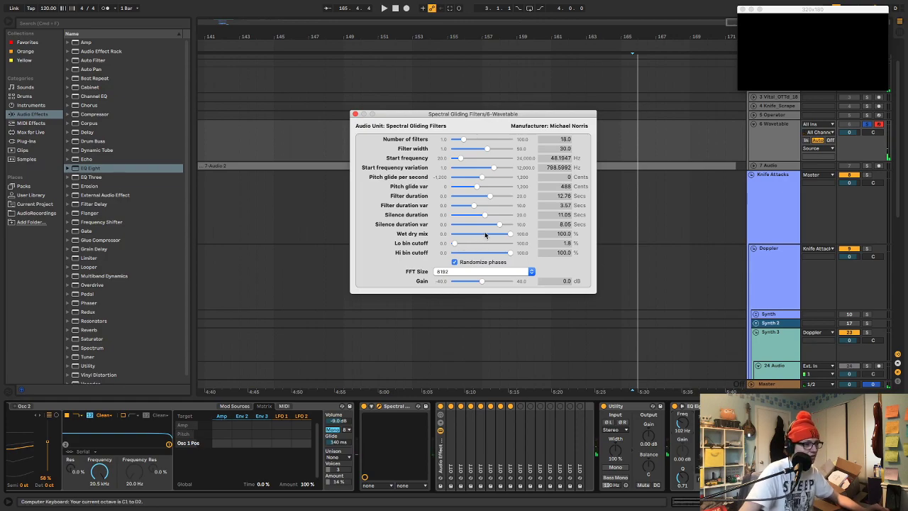
Shift the computer keyboard's octave to C0–D1 and set the EQ Eight band's frequency to 255 Hz
key("z")
key("z")
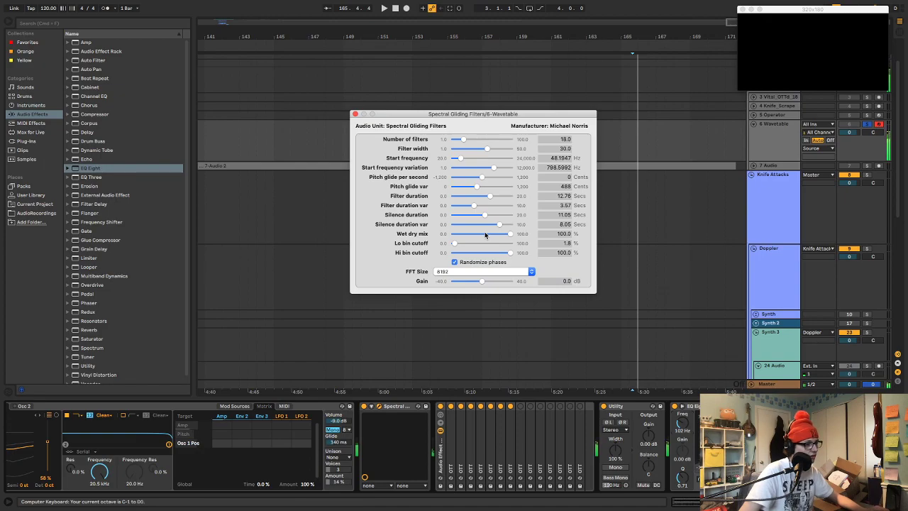
key("x")
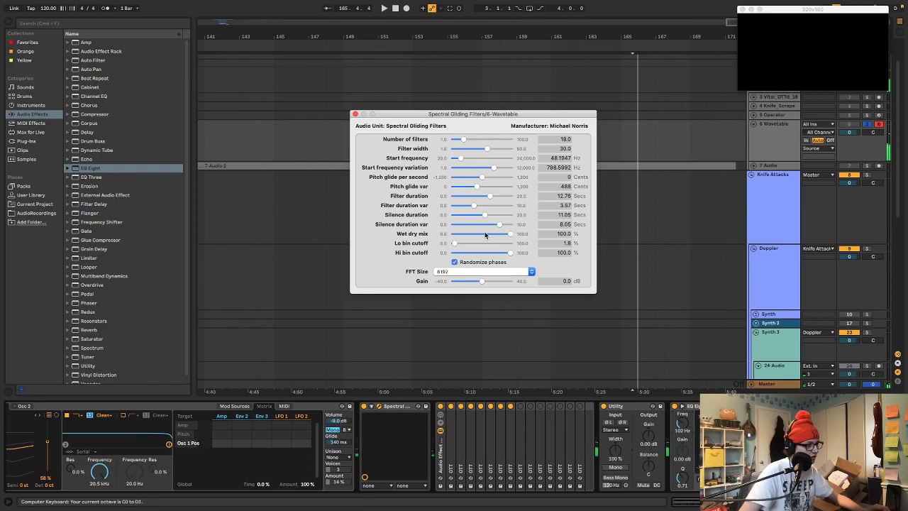
left_click(356, 114)
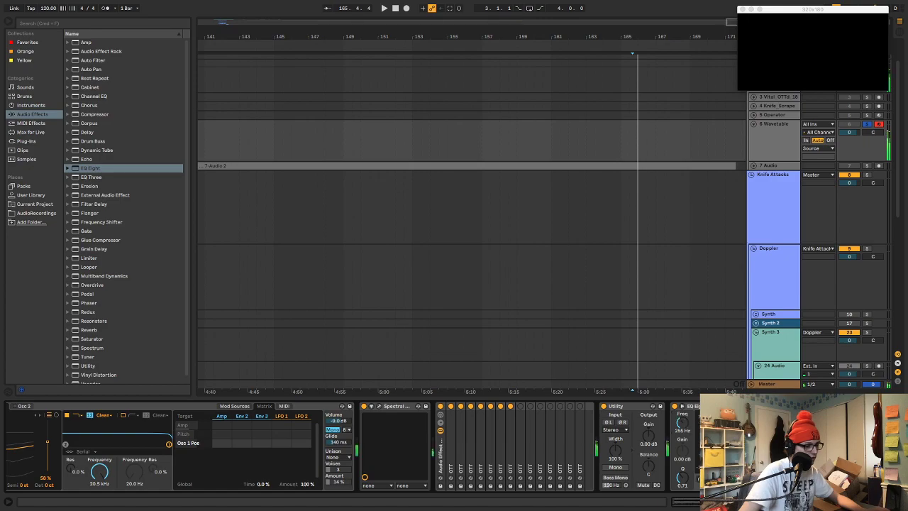
mouse_move(683, 424)
left_mouse_down()
mouse_move(682, 447)
mouse_move(683, 411)
left_mouse_up()
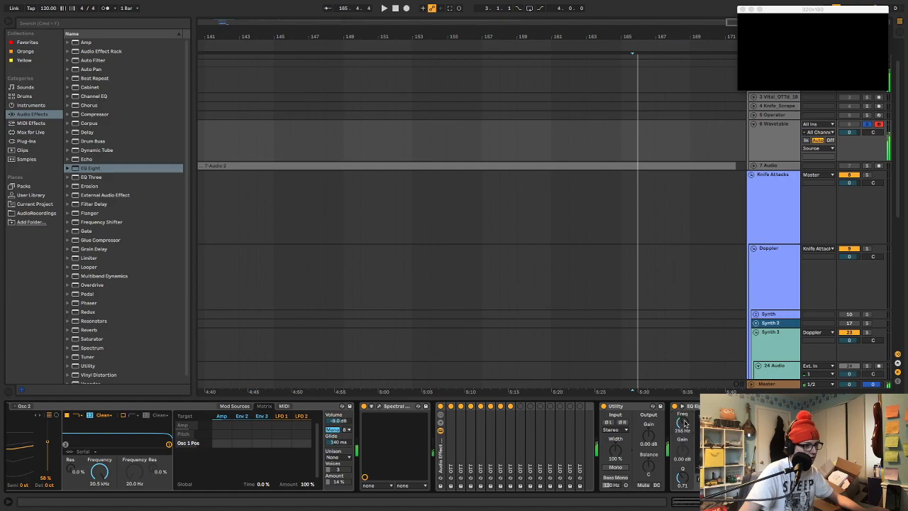
Unfold and arm the 7 Audio track, and start recording the Wavetable performance from position 173.2.2, after the existing audio clip
left_click_drag(650, 37, 662, 6)
left_click(730, 146)
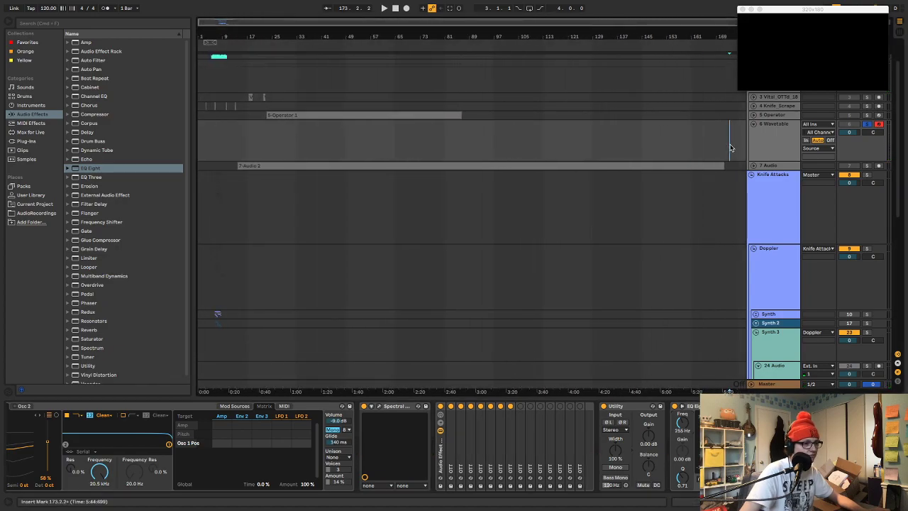
left_click(754, 165)
left_click(878, 166)
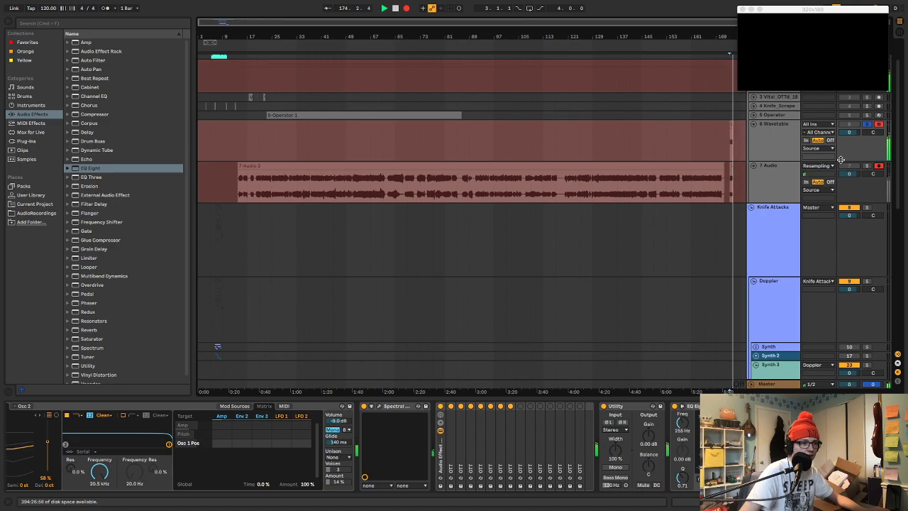
While recording, set Spectral Gliding Filters to 33 filters, width 23, start frequency 201.7178 Hz with 295.201 Hz variation, and glide 984 cents with 736 cents variation
left_click(773, 137)
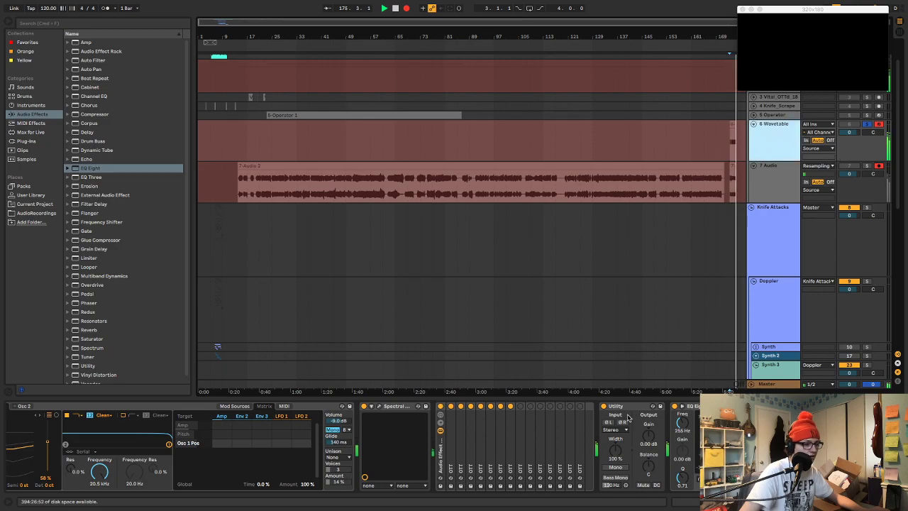
left_click(381, 407)
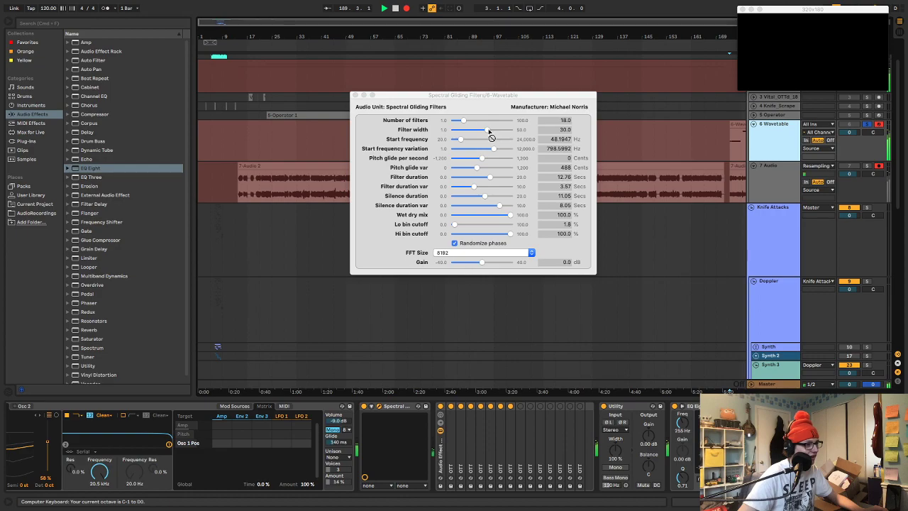
left_click_drag(466, 122, 481, 134)
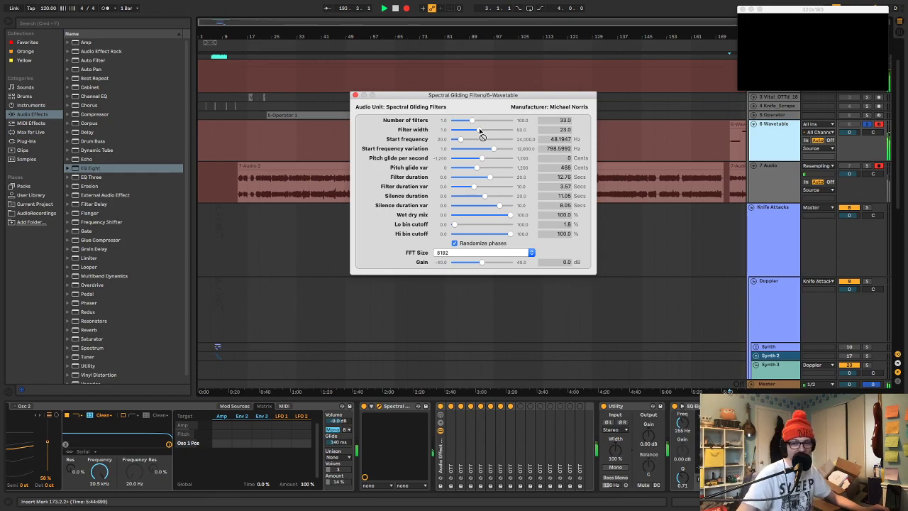
left_click_drag(477, 169, 488, 149)
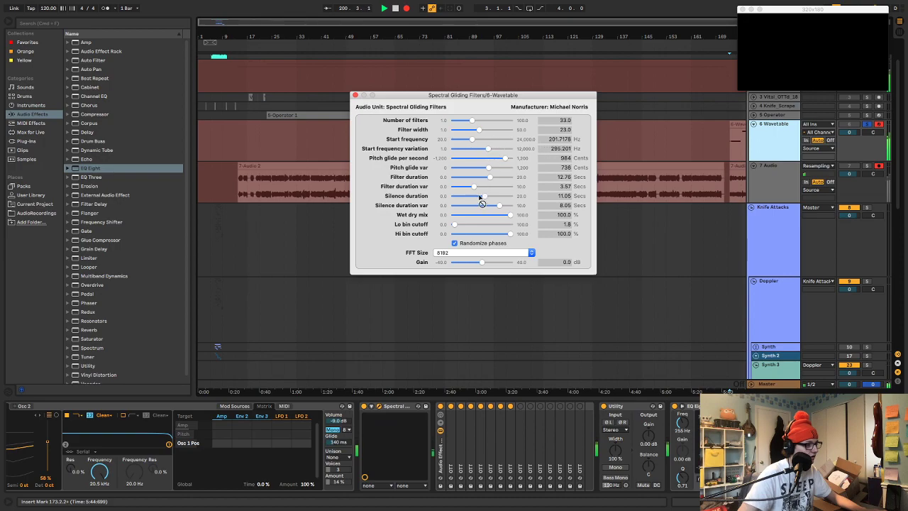
Set the high bin cutoff to 83.3%, silence duration to 5.79 s with 4.58 s variation, filter duration variation to 1.81 s, and use 83 filters
left_click_drag(509, 234, 501, 236)
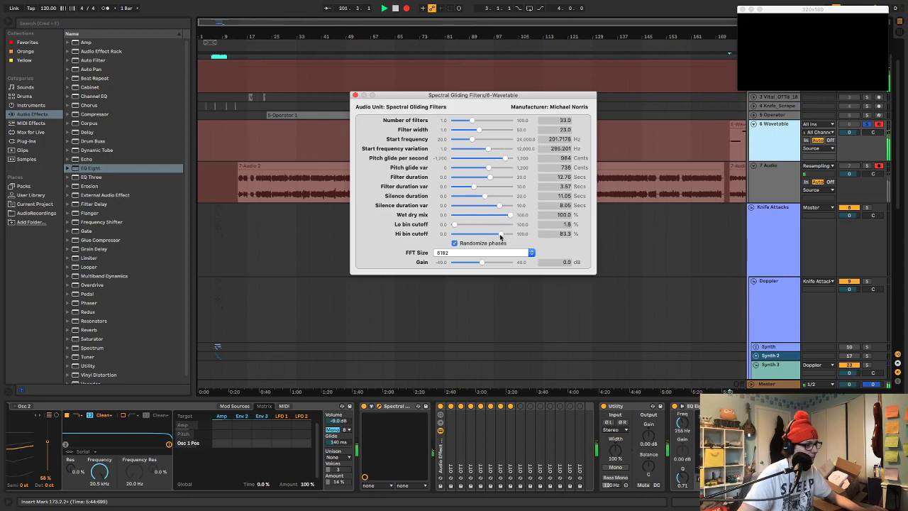
left_click_drag(500, 206, 465, 186)
left_click_drag(471, 122, 501, 122)
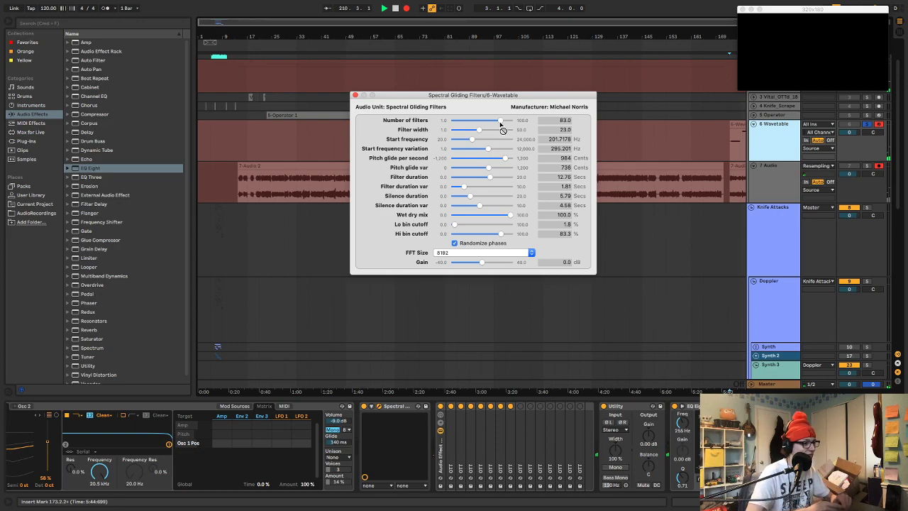
Stop the recording and delete the Spectral Gliding Filters device from the 6 Wavetable track's device chain
left_click(356, 95)
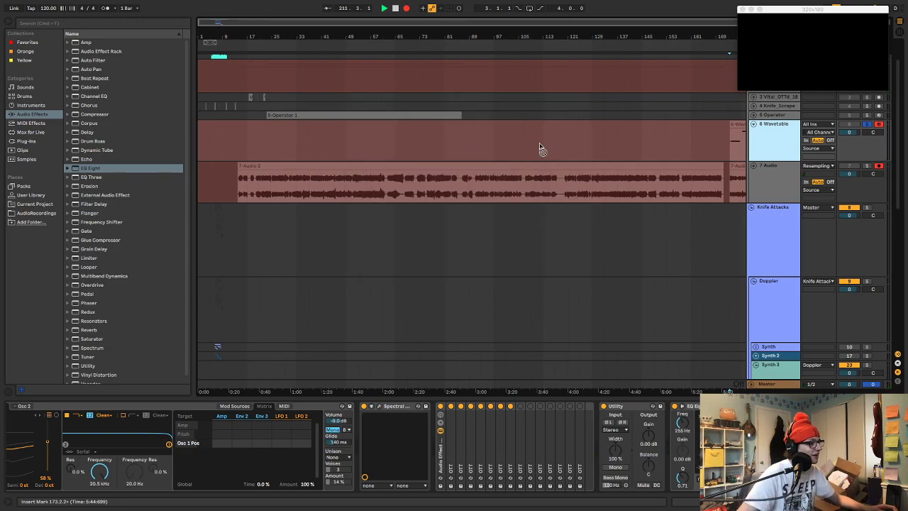
key("space")
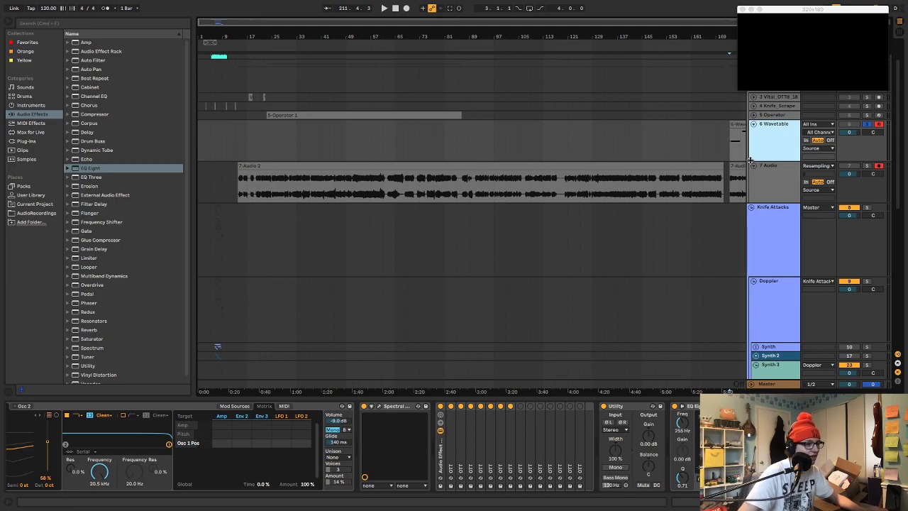
left_click(394, 406)
key("Delete")
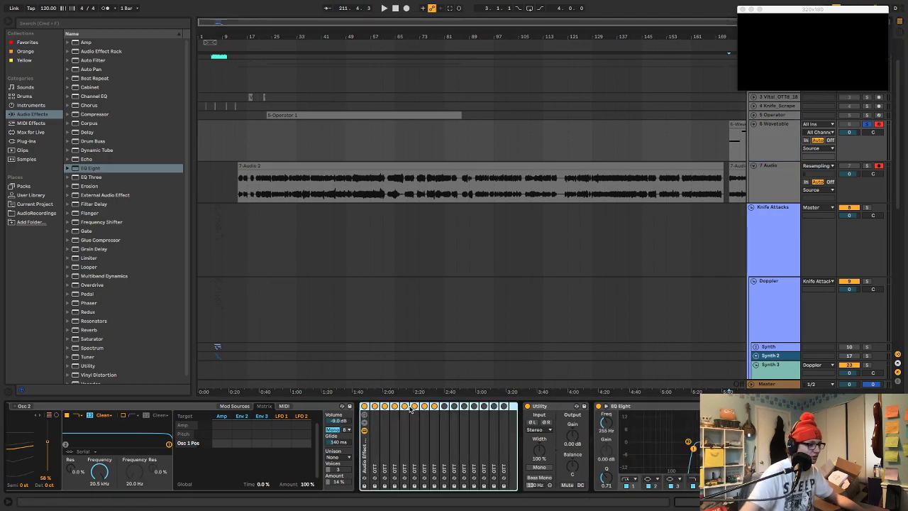
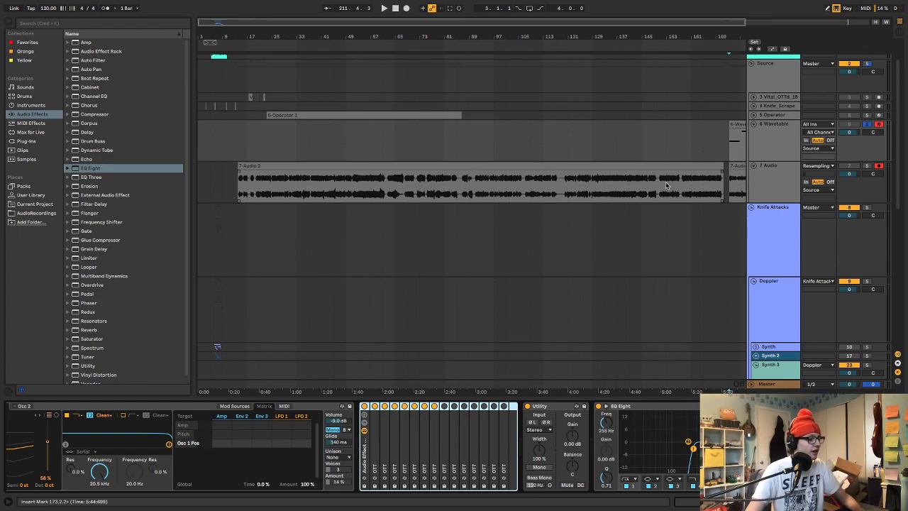
Delete the newly recorded MIDI clip at 173.2.2 on the 6 Wavetable track
scroll(648, 135, "right", 5)
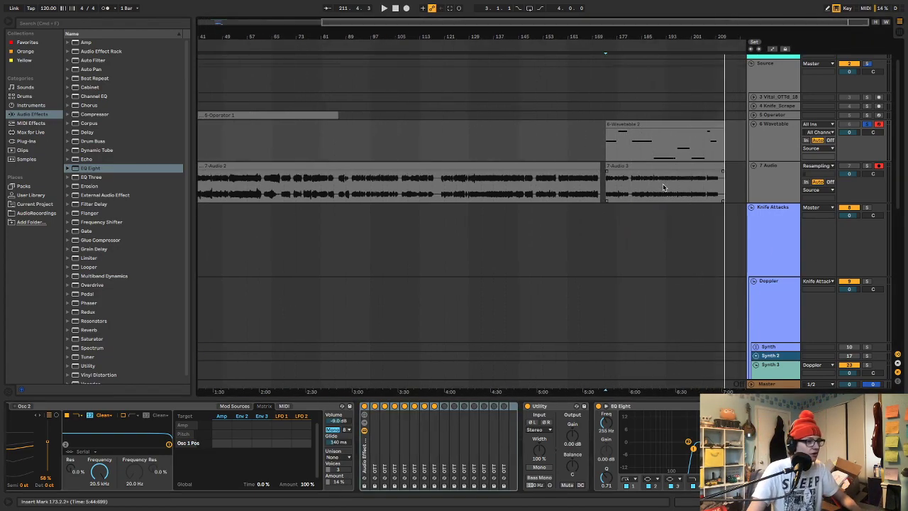
left_click(648, 134)
key("Delete")
Copy the new 7-Audio 3 clip, disarm the 6 Wavetable and 7 Audio tracks, and fold the Source group
left_click(648, 164)
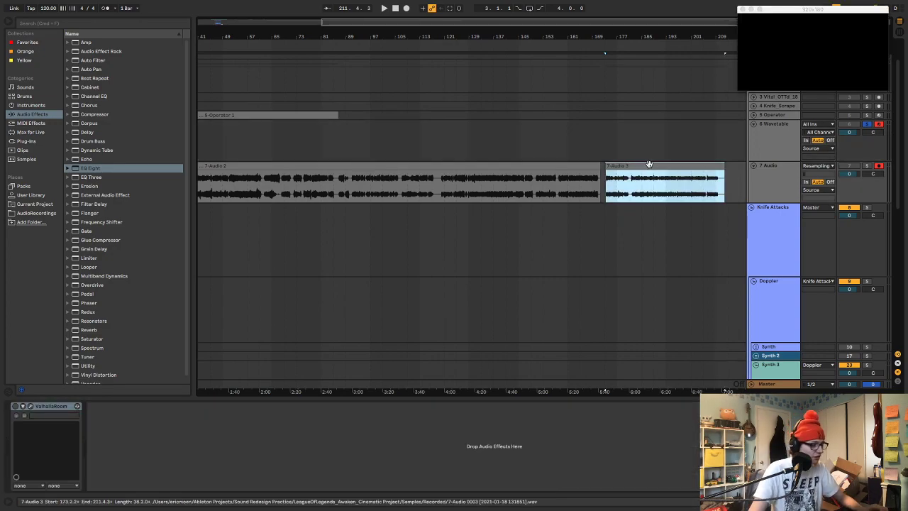
scroll(816, 185, "up", 2)
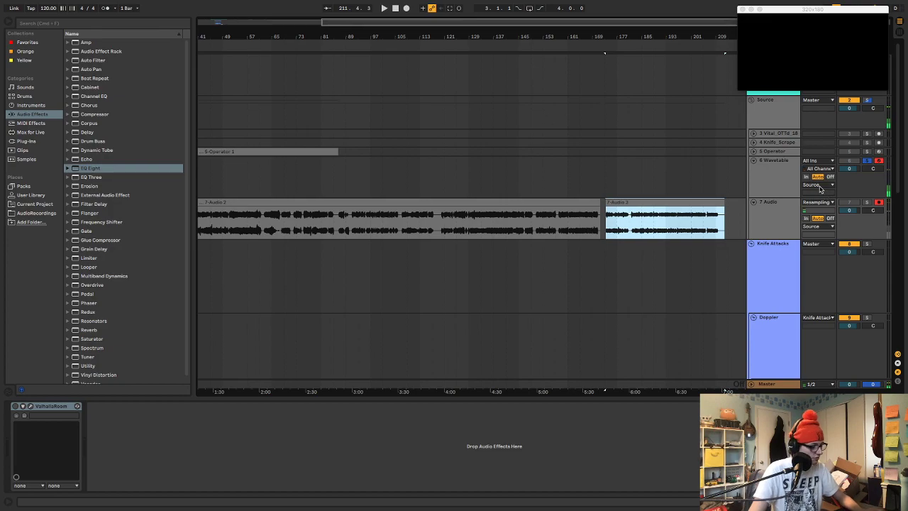
left_click(751, 99)
scroll(600, 225, "left", 5)
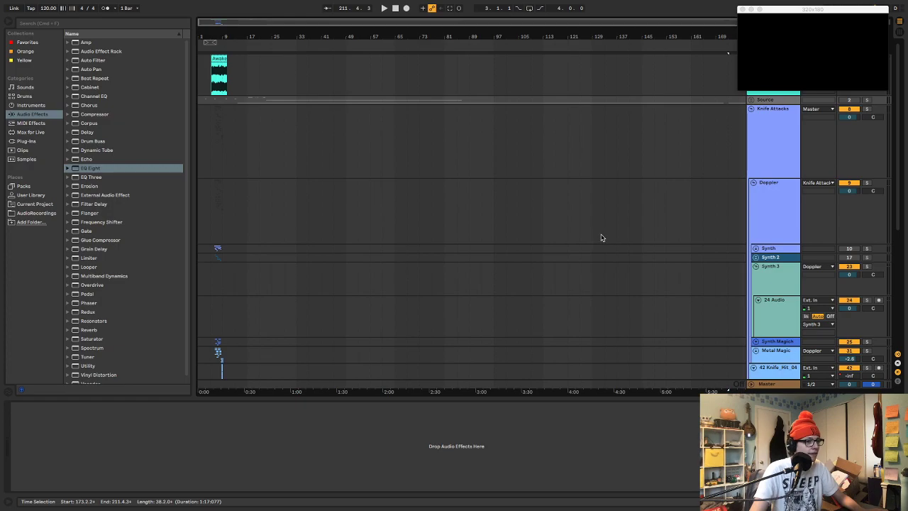
left_click(752, 100)
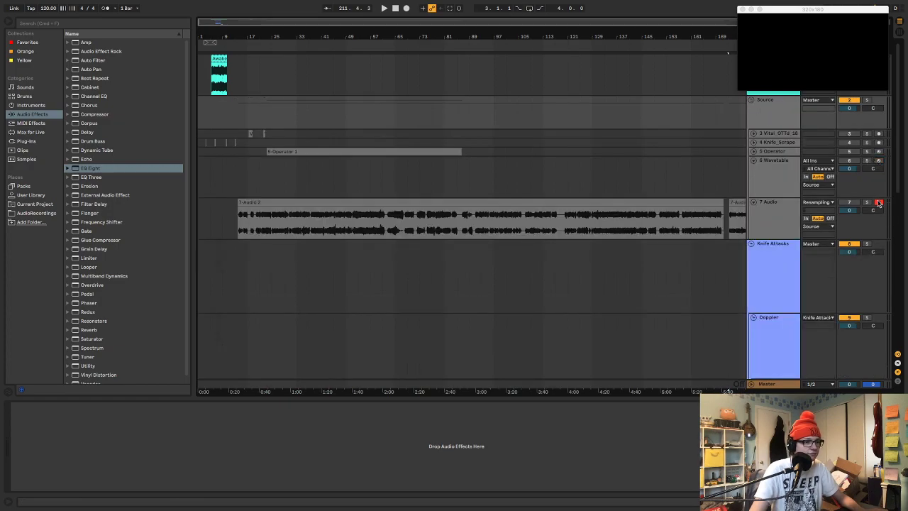
left_click(752, 100)
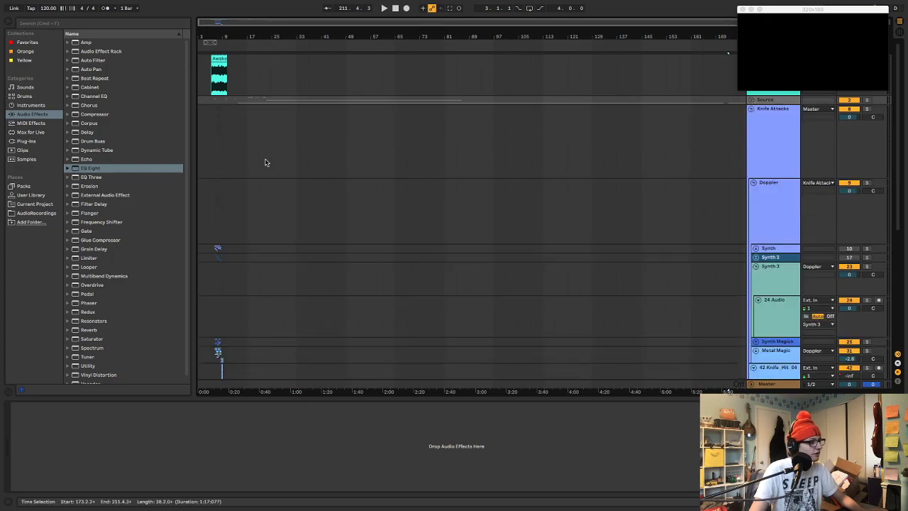
Paste the copied audio clip onto the 24 Audio track in the Synth 3 group, starting at 6.3.1
left_click_drag(219, 34, 431, 85)
scroll(431, 85, "down", 5)
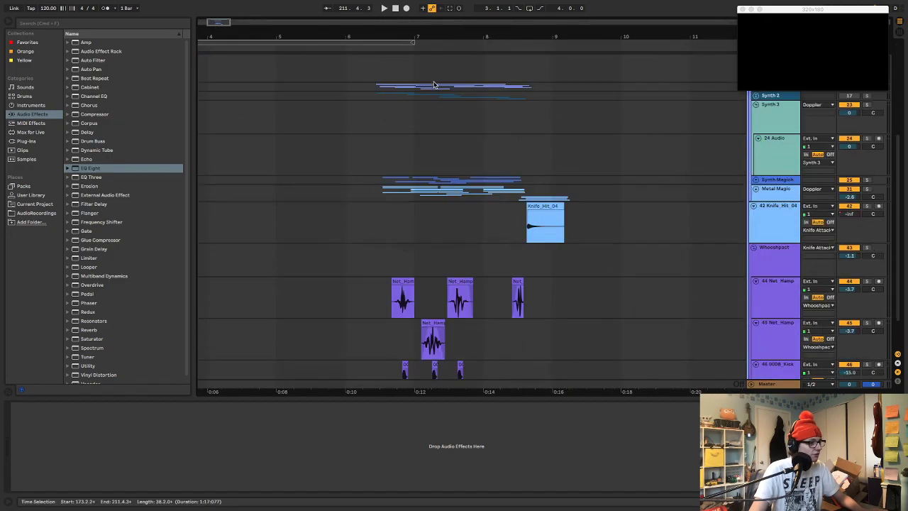
left_click(380, 142)
key("super+v")
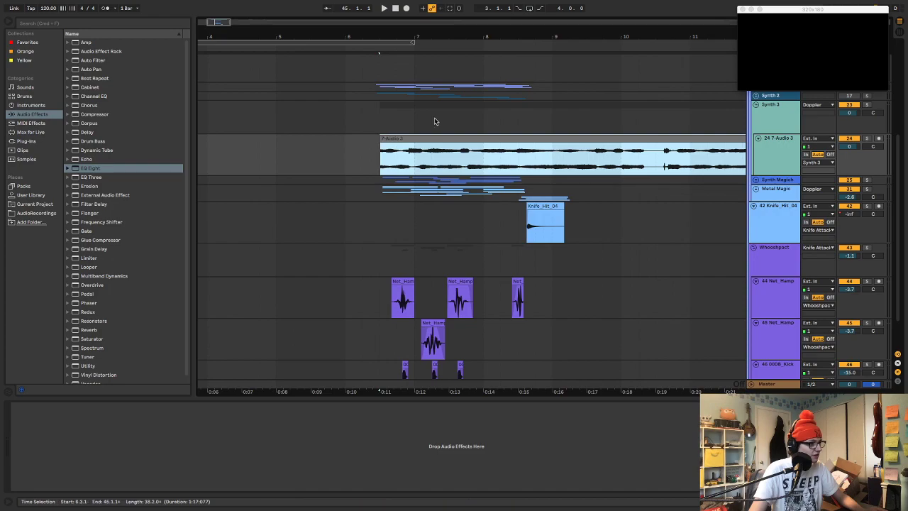
Solo the Synth 3 audio track and audition the pasted clip from 6.3.1
left_click_drag(446, 37, 324, 15)
key("space")
key("s")
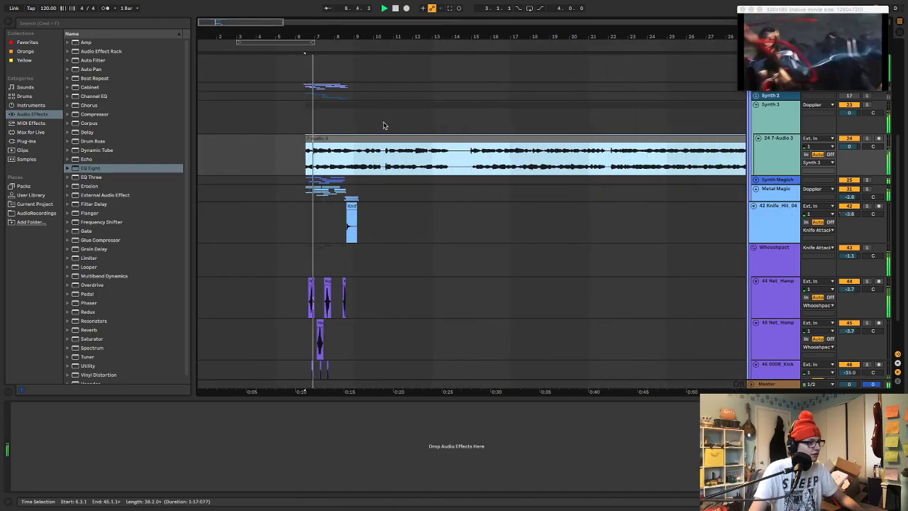
key("space")
key("space")
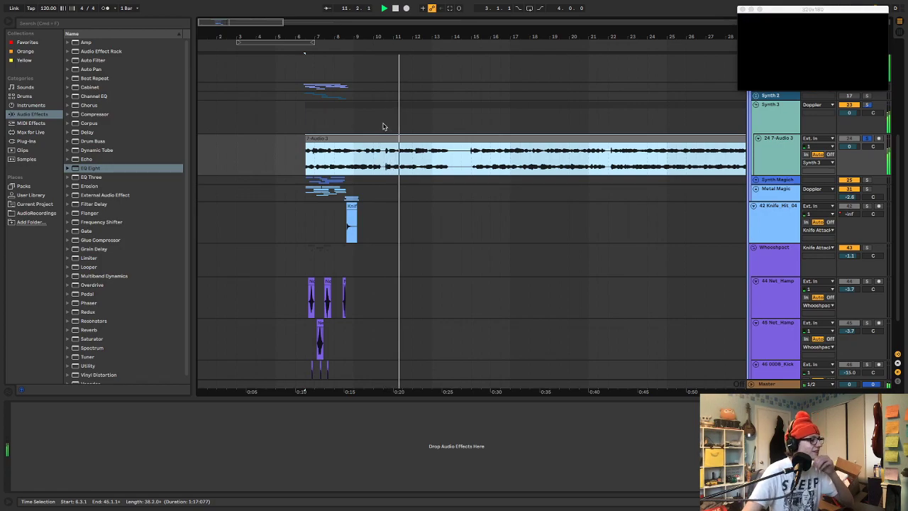
key("space")
Add the VST plug-in ValhallaRoom to the 24 7-Audio 3 track
left_click(28, 142)
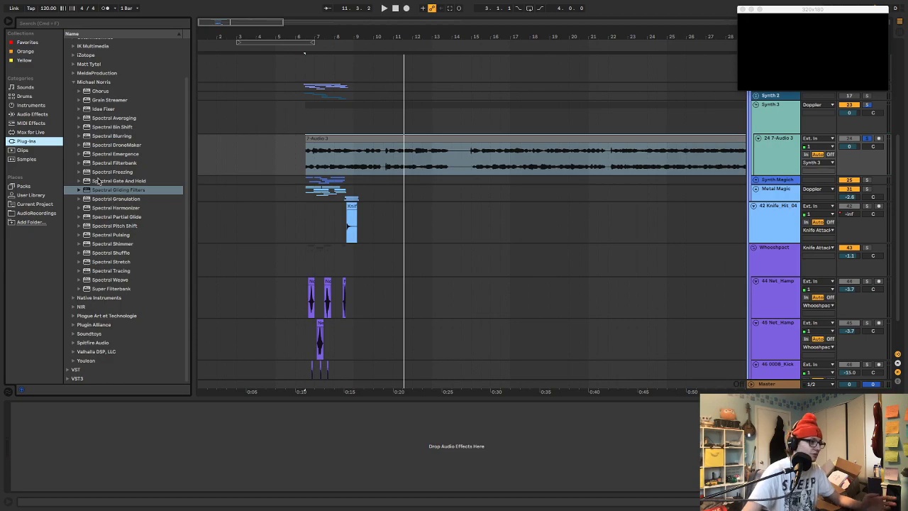
scroll(79, 104, "up", 3)
left_click(70, 44)
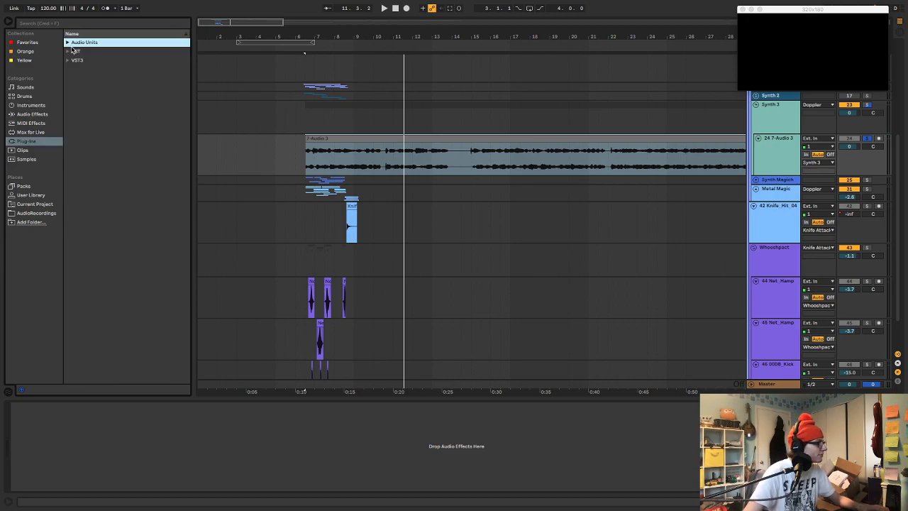
left_click(71, 52)
scroll(114, 315, "down", 10)
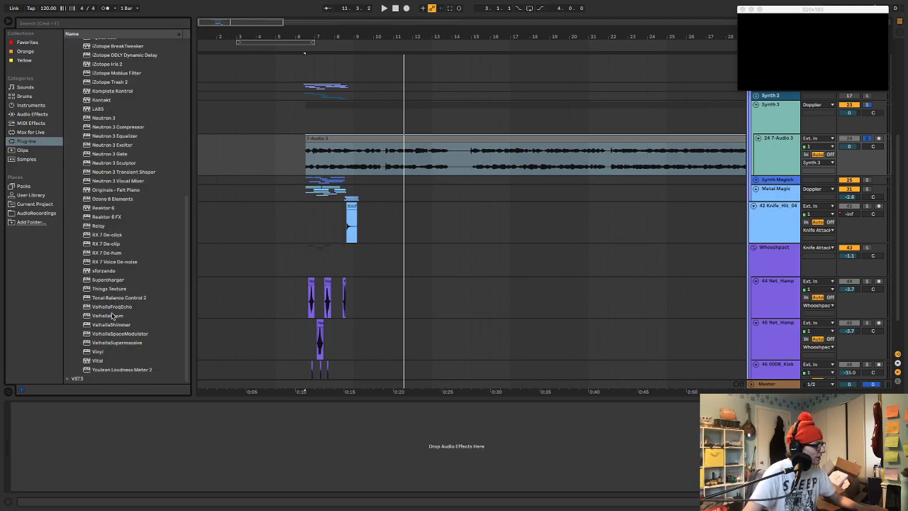
left_click_drag(108, 316, 218, 262)
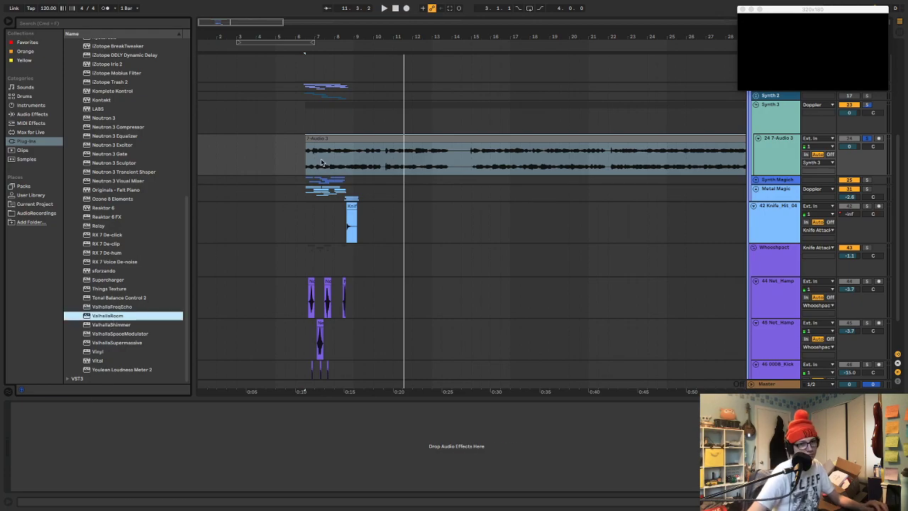
left_click_drag(320, 163, 321, 162)
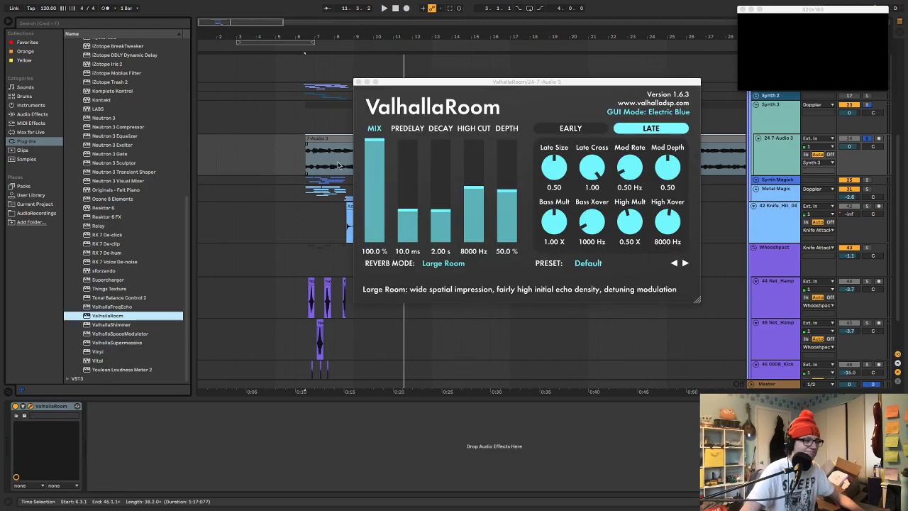
Set ValhallaRoom to the Bright Room reverb mode with 0.78 s decay and 99.2% mix while playing the clip
left_click_drag(371, 186, 371, 196)
key("space")
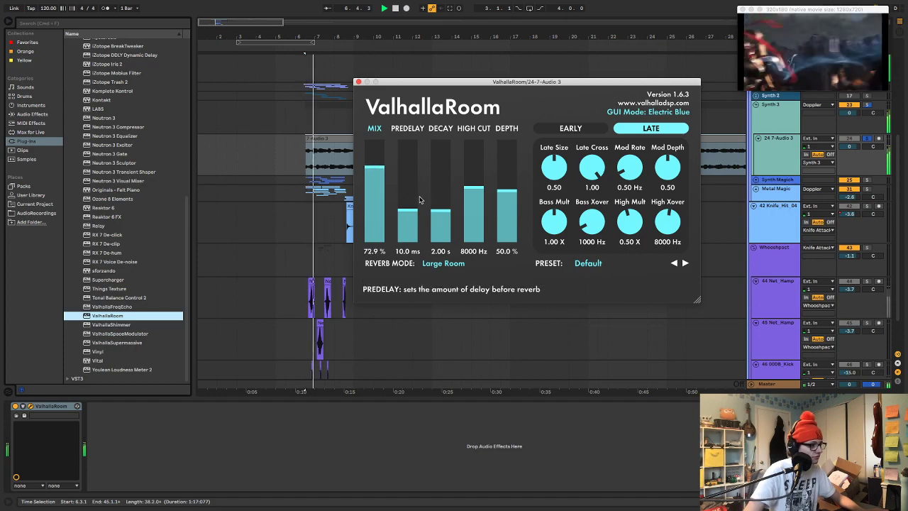
left_click(444, 263)
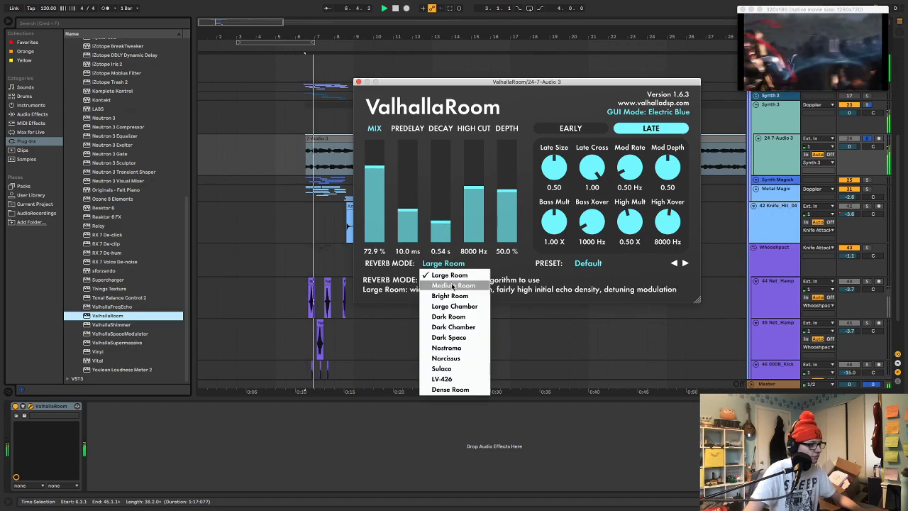
left_click(443, 298)
left_click_drag(433, 218, 432, 213)
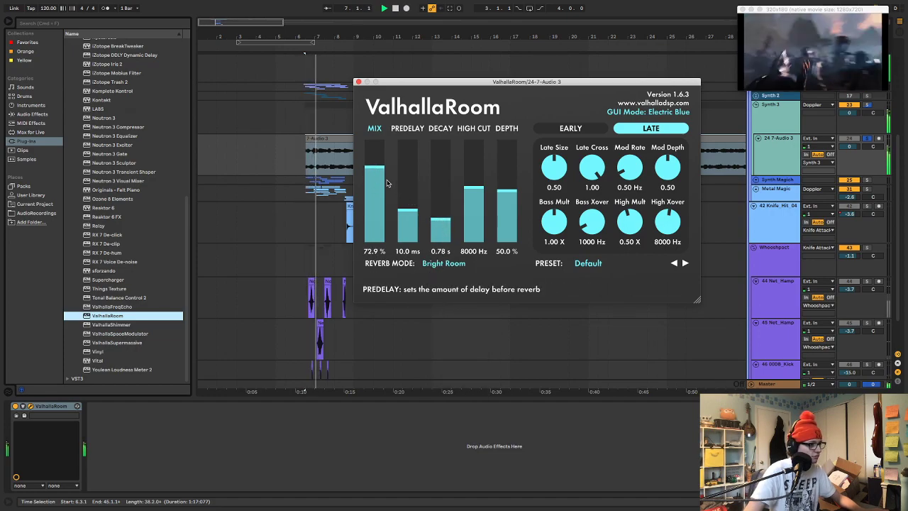
left_click_drag(374, 185, 374, 168)
key("space")
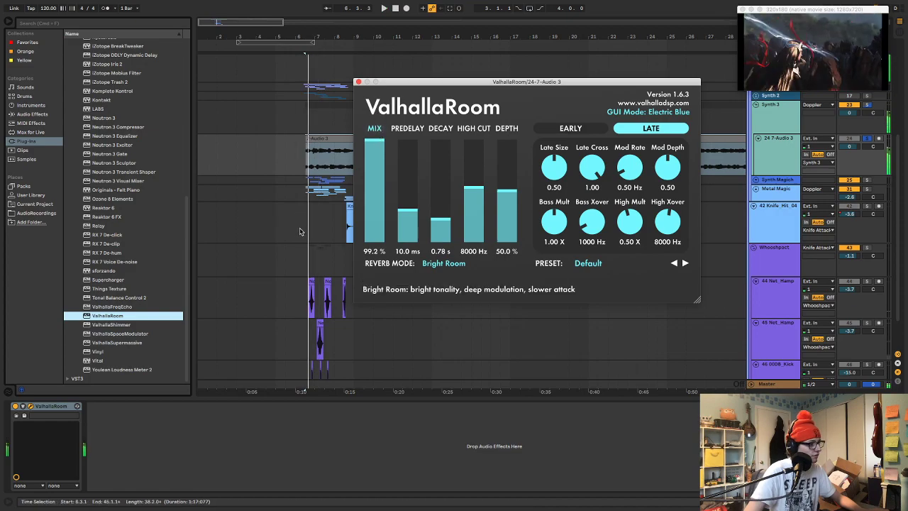
Insert Grain Delay before ValhallaRoom with 1.00 Hz frequency, 100% dry/wet and an unsynced 70.5 ms delay time, and play the clip
left_click(43, 115)
left_click_drag(89, 249, 28, 434)
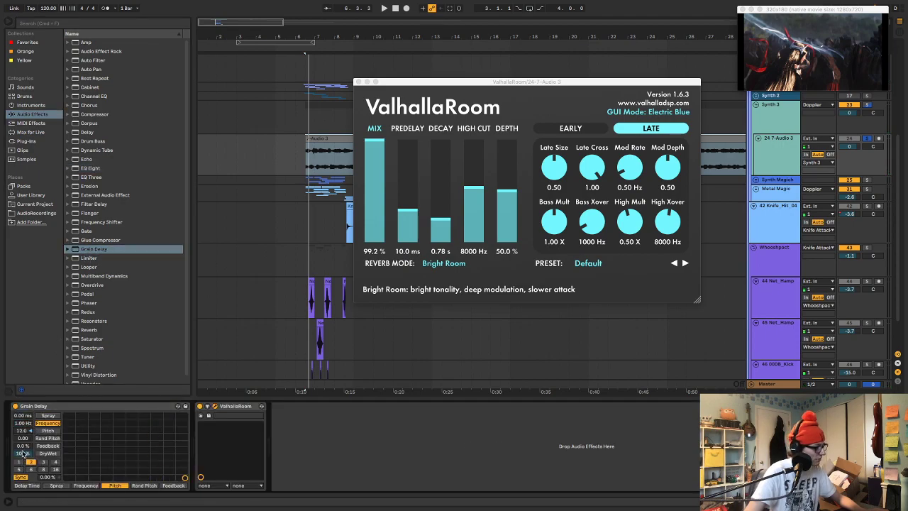
left_click_drag(52, 481, 51, 474)
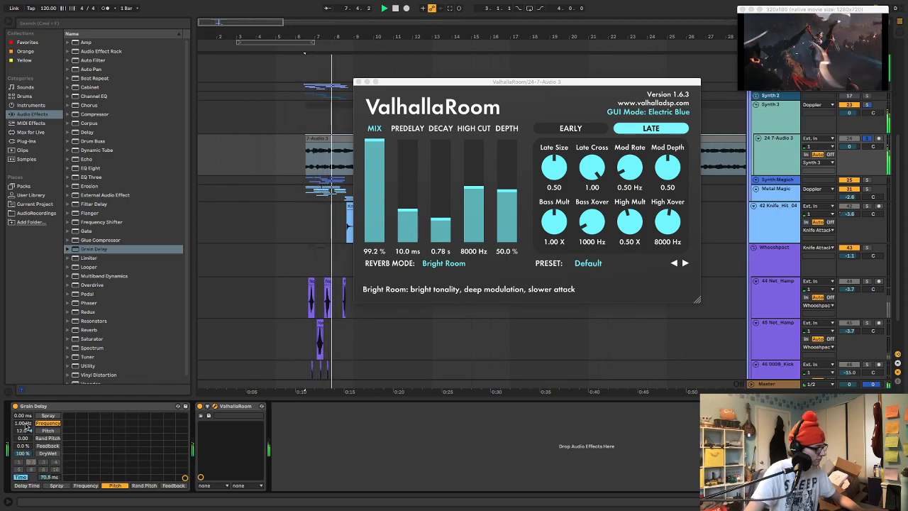
key("space")
key("space")
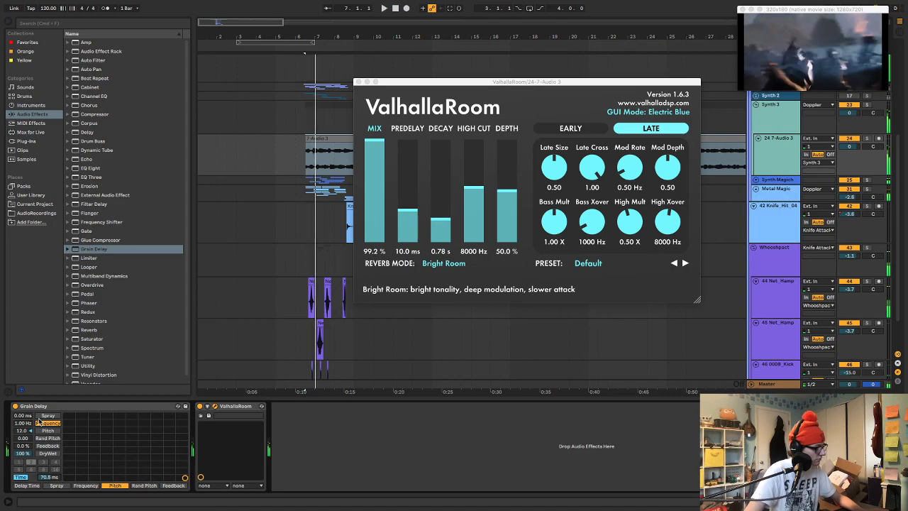
key("space")
key("s")
key("space")
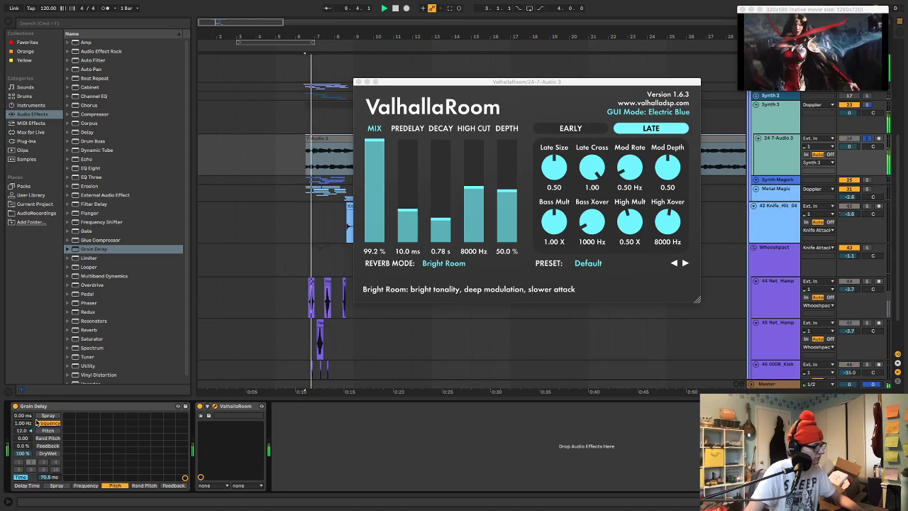
Try Grain Delay with 44% feedback, 2.66 Hz frequency and 1.95 ms spray during playback
left_click_drag(25, 445, 24, 411)
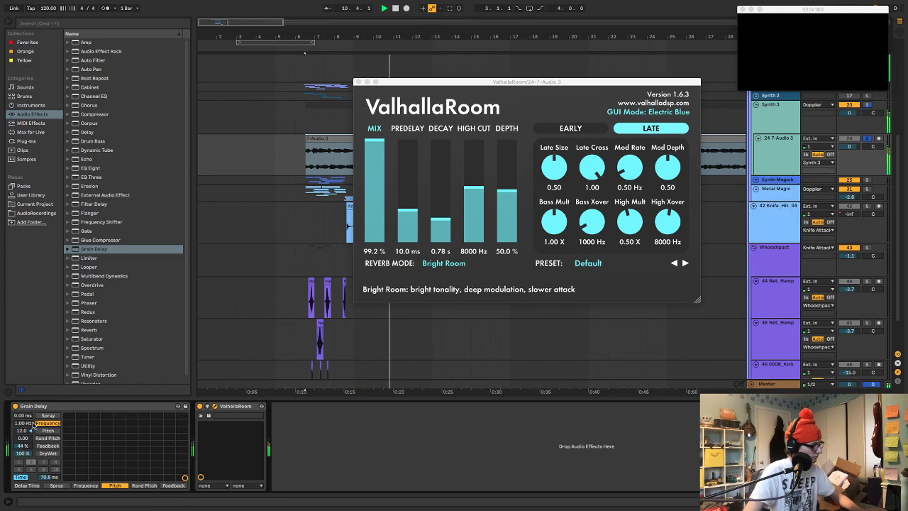
left_click_drag(27, 424, 27, 355)
left_click_drag(26, 424, 26, 468)
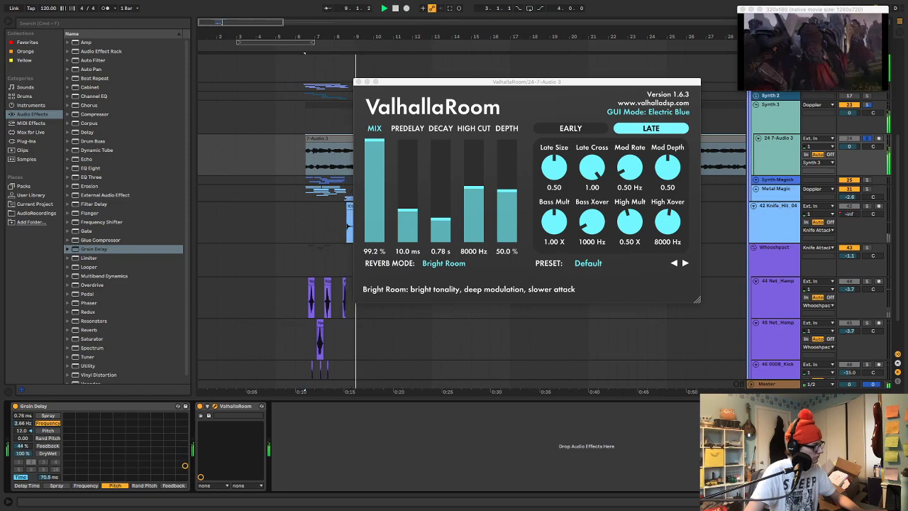
key("space")
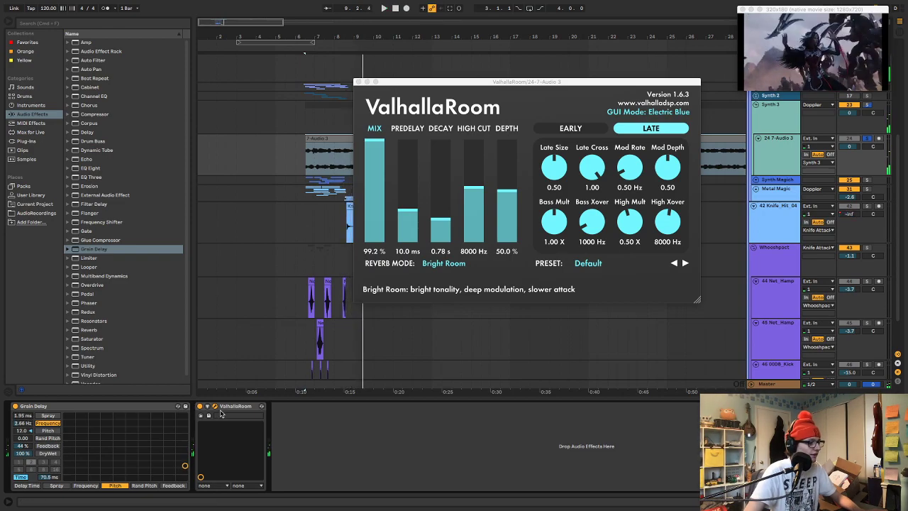
Delete ValhallaRoom from the device chain and try Grain Delay with 20% feedback and a 128 ms delay time
key("Delete")
key("space")
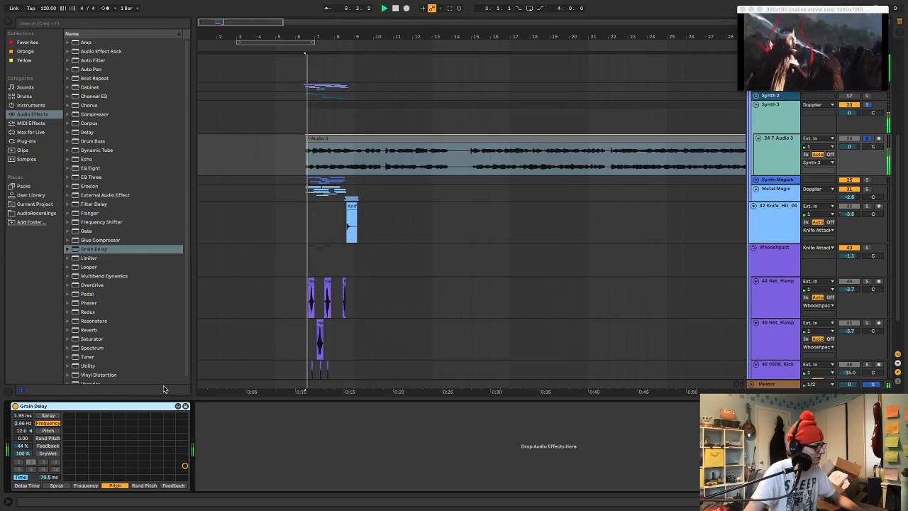
left_click_drag(24, 446, 50, 502)
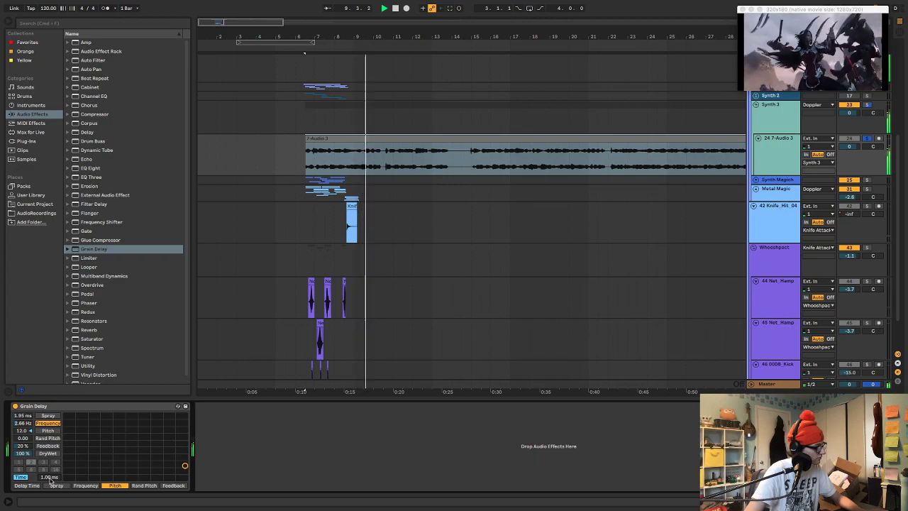
left_click_drag(50, 483, 50, 461)
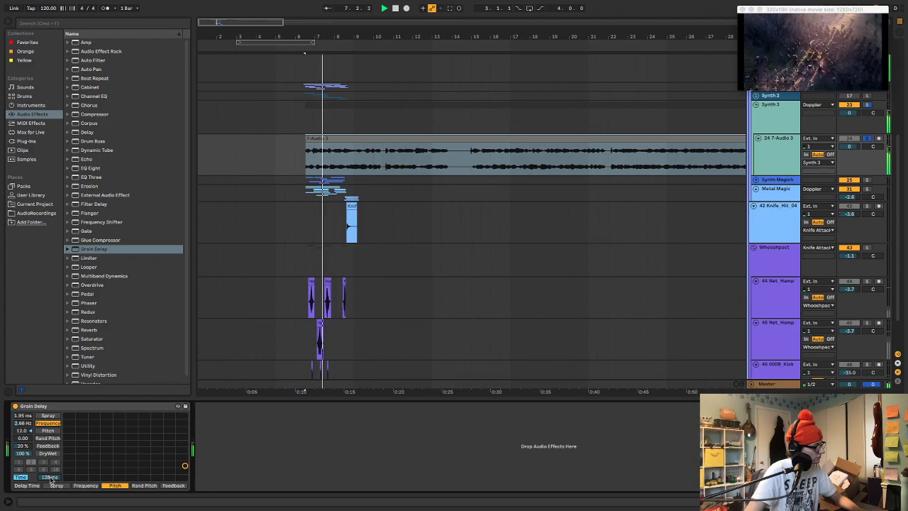
Return Grain Delay to 0.00 ms spray and 1.00 Hz frequency, set its delay time to 71.4 ms, and replay the clip
mouse_move(22, 425)
left_mouse_down()
mouse_move(22, 437)
mouse_move(23, 427)
left_mouse_up()
left_click_drag(50, 477, 49, 486)
key("space")
key("space")
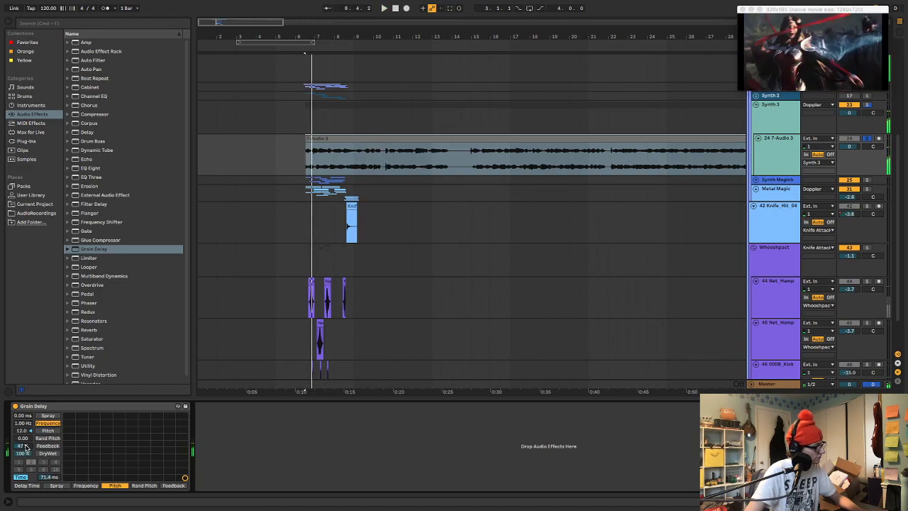
Try Grain Delay at 95% feedback, reduce its delay time to 1.00 ms, and lower the feedback to 29%
left_click_drag(25, 447, 25, 438)
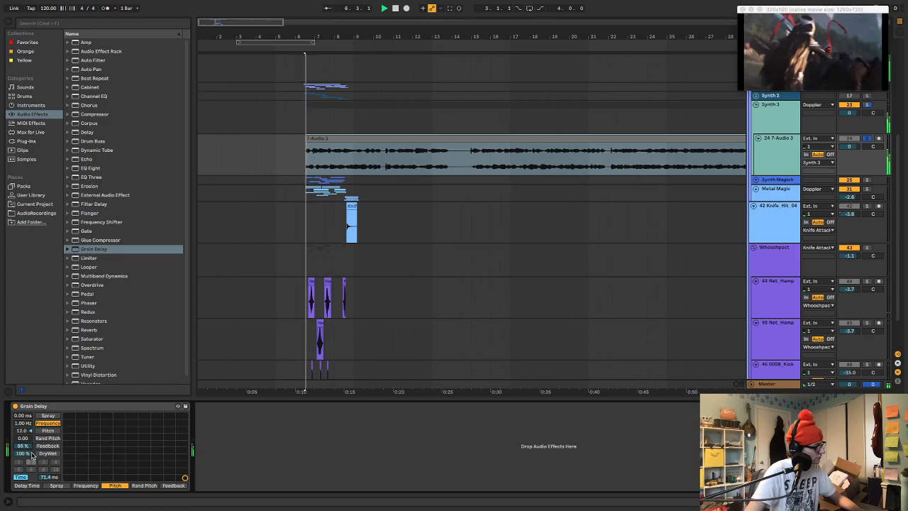
left_click_drag(45, 478, 45, 492)
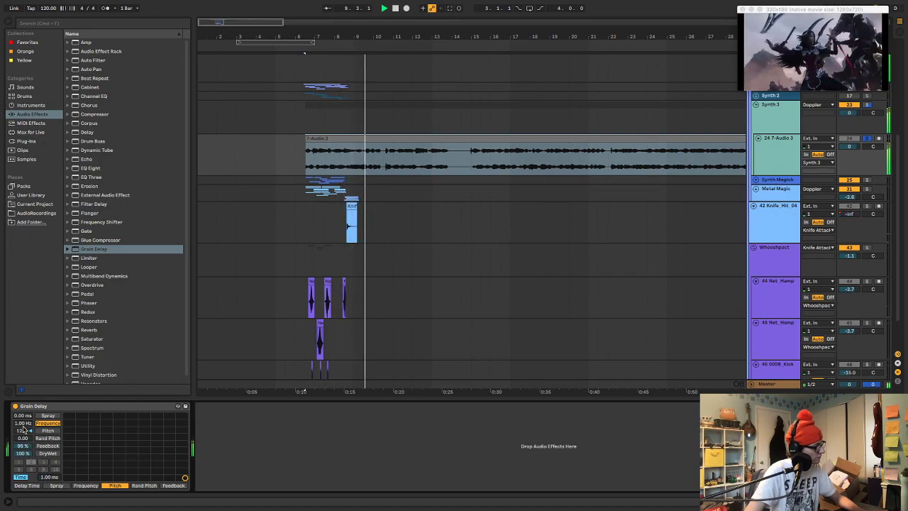
left_click_drag(24, 445, 25, 471)
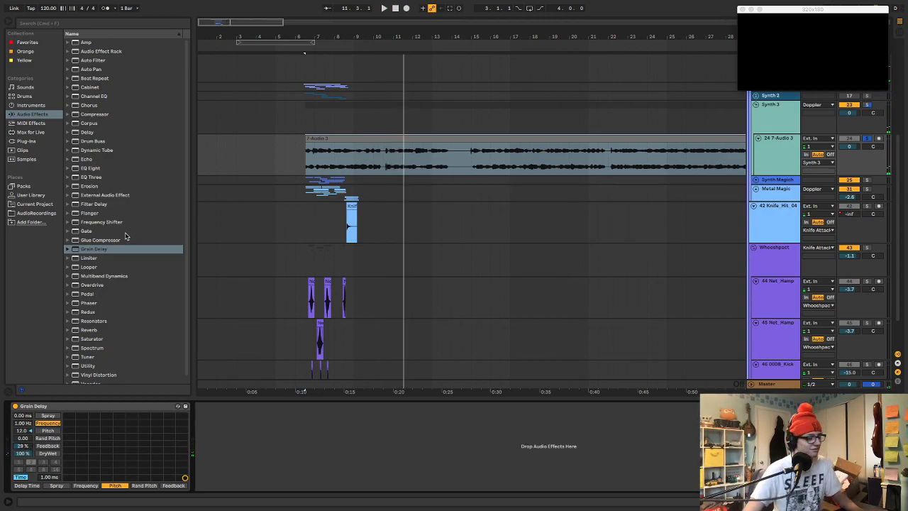
Delete Grain Delay from the track's device chain and show the available plug-ins again
left_click(101, 406)
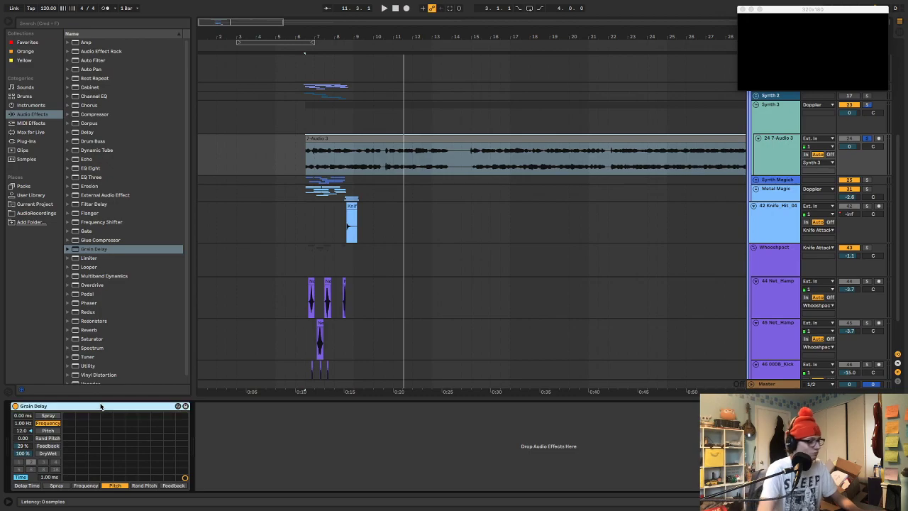
key("Delete")
left_click(30, 141)
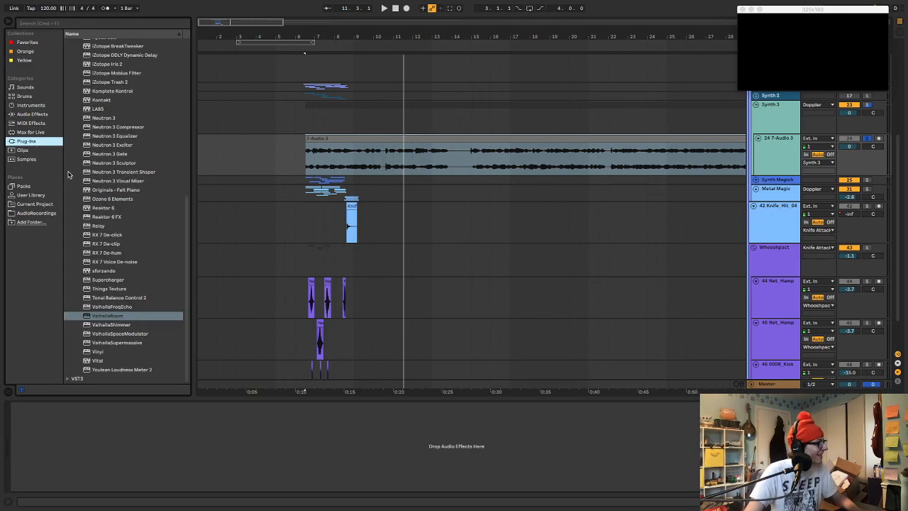
Add ValhallaShimmer to the 7-Audio 3 track with diffusion 0.284, size 0.14 and dark color mode while playing the clip
double_click(112, 324)
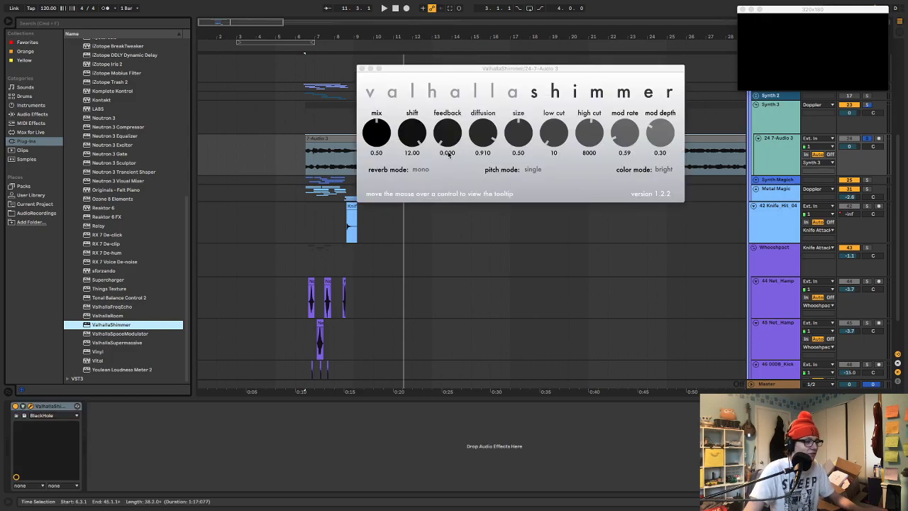
key("space")
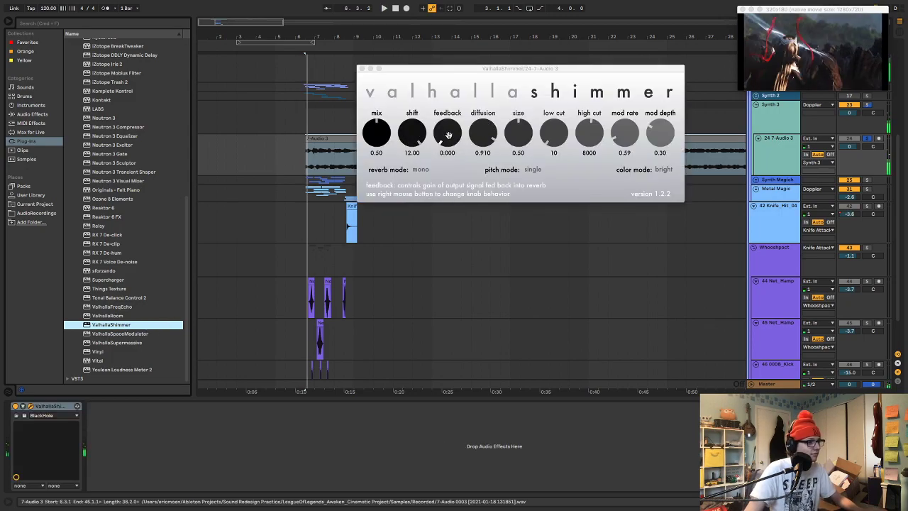
left_click_drag(515, 134, 515, 153)
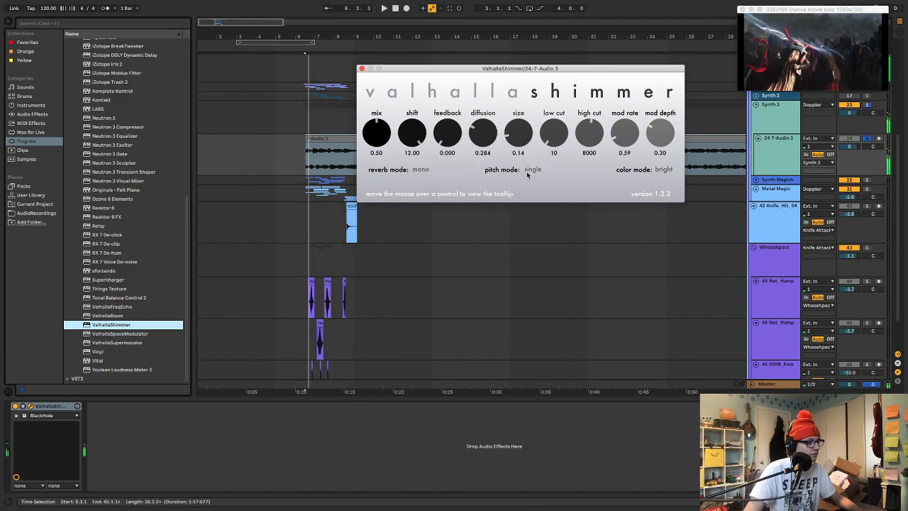
left_click(658, 188)
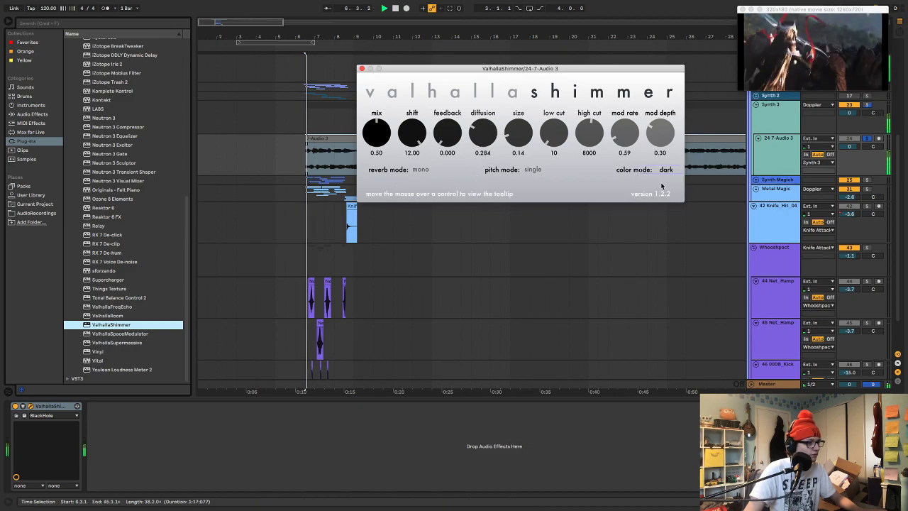
left_click(361, 68)
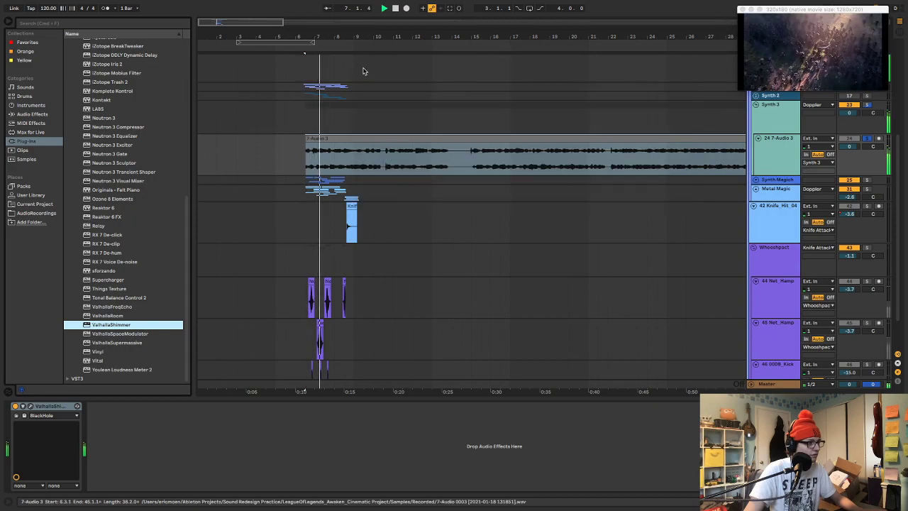
Raise ValhallaShimmer's mix to 1.00 during playback and set its color mode to bright
left_click(32, 406)
left_click_drag(377, 114, 368, 32)
key("space")
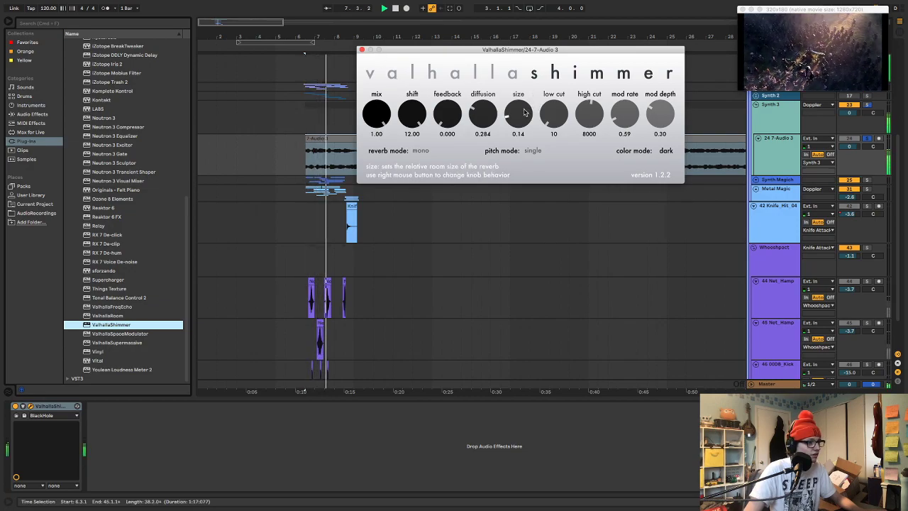
left_click(665, 152)
left_click(657, 161)
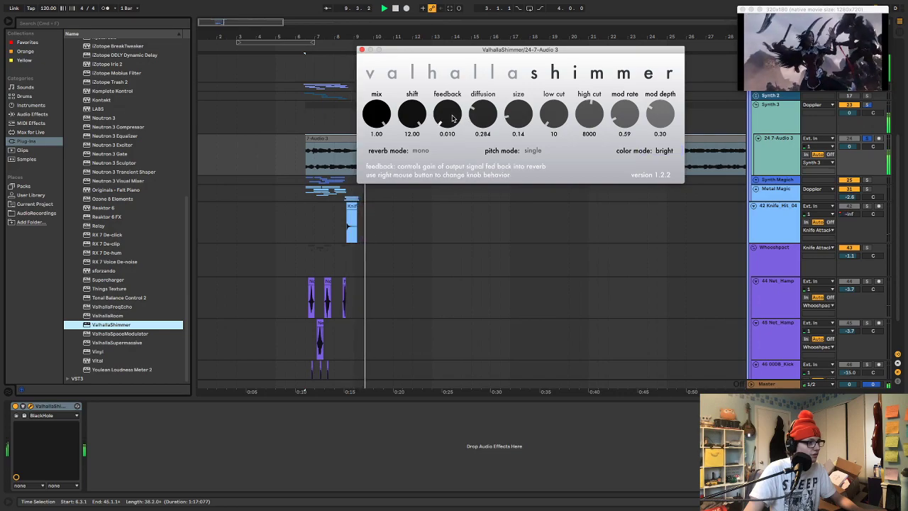
Set ValhallaShimmer's feedback to 0.083 and diffusion to 0.307, and replay the clip from its start
left_click_drag(453, 109, 482, 110)
key("space")
key("space")
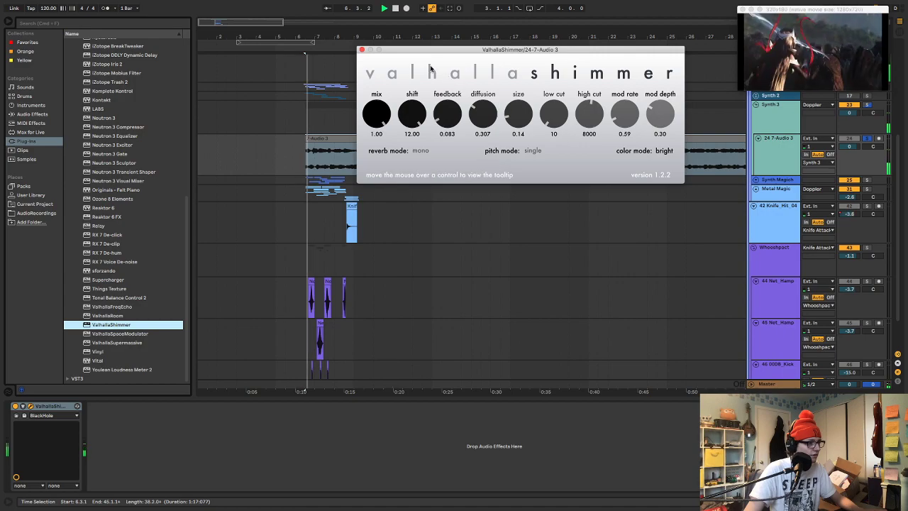
left_click(361, 50)
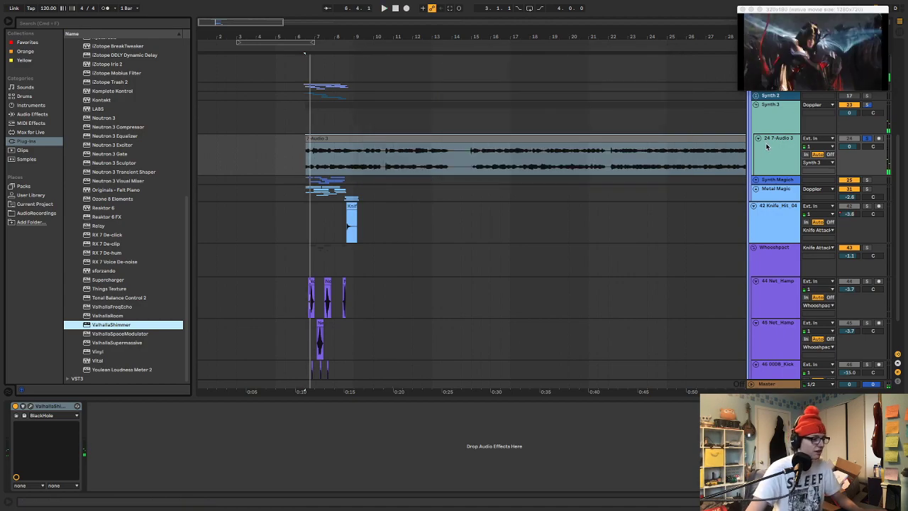
Increase ValhallaShimmer's size to 0.26 while listening, close its window and stop playback
left_click(31, 407)
key("space")
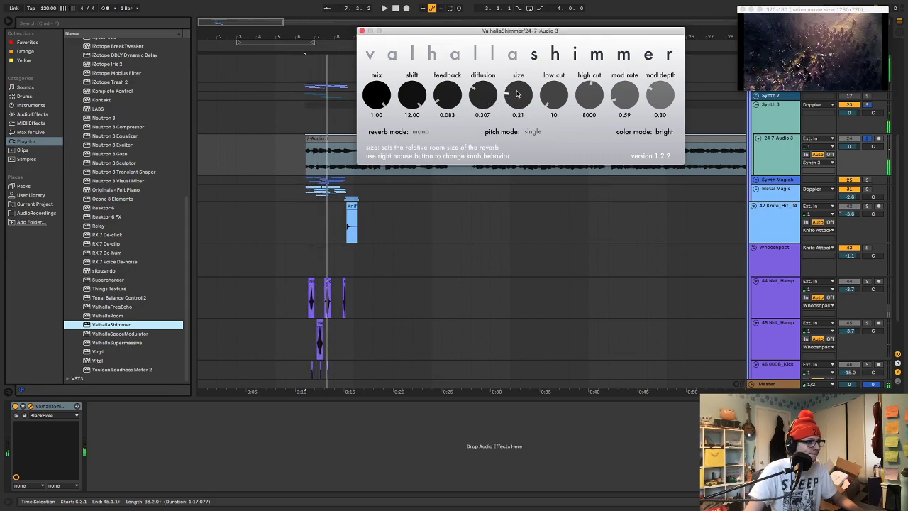
key("space")
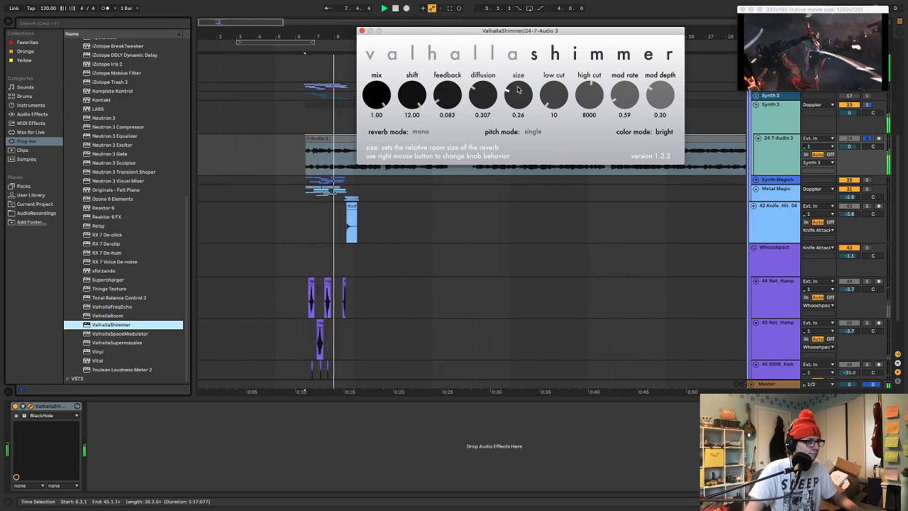
left_click(361, 30)
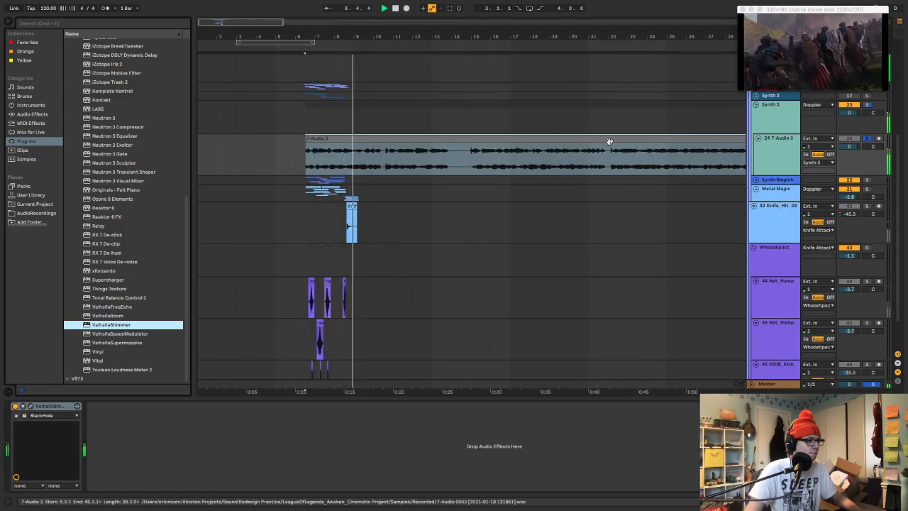
left_click(762, 155)
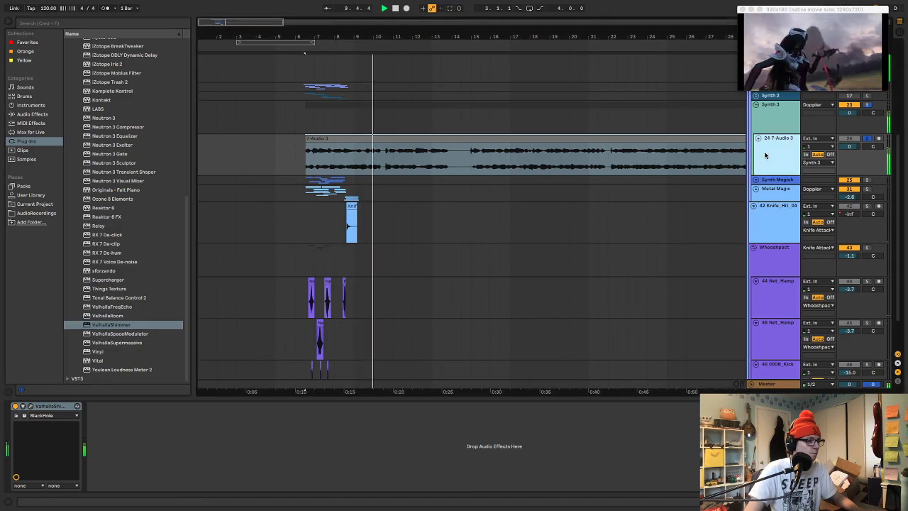
key("space")
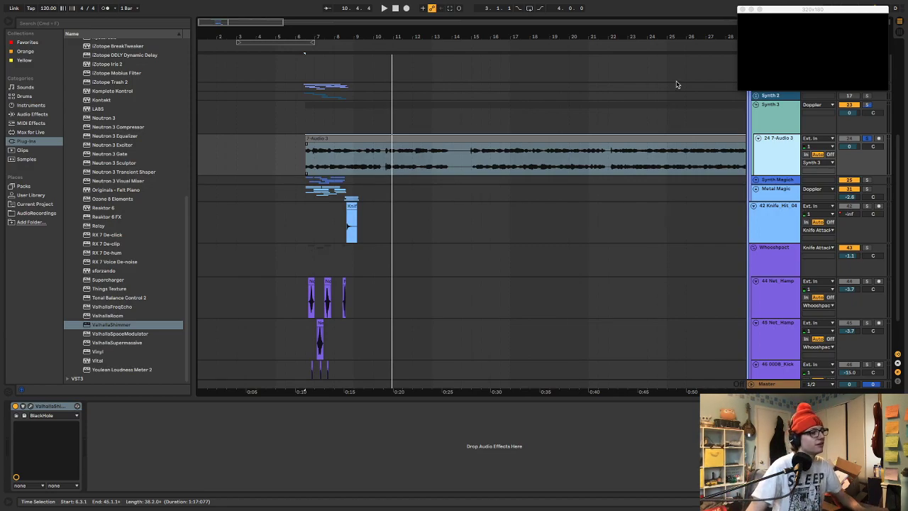
Audition the 7-Audio 3 recording near bars 21, 23 and 9, and switch ValhallaShimmer off for a dry comparison
left_click(596, 155)
key("space")
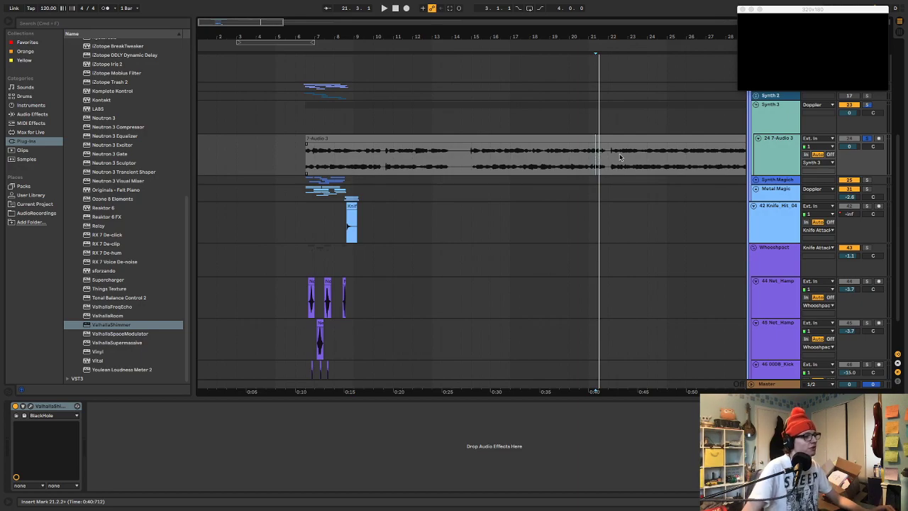
key("space")
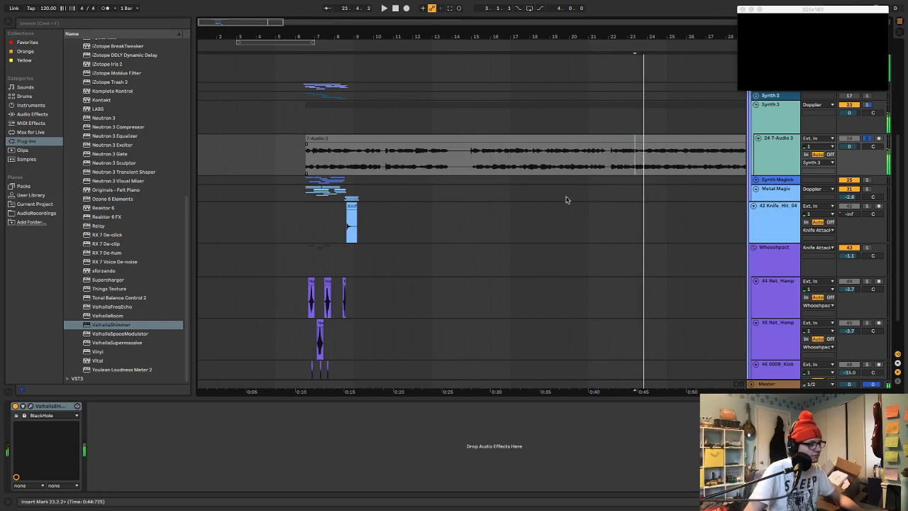
left_click(362, 156)
key("space")
Audition further passages of the 7-Audio 3 recording up to about bar 26 to find usable excerpts
key("space")
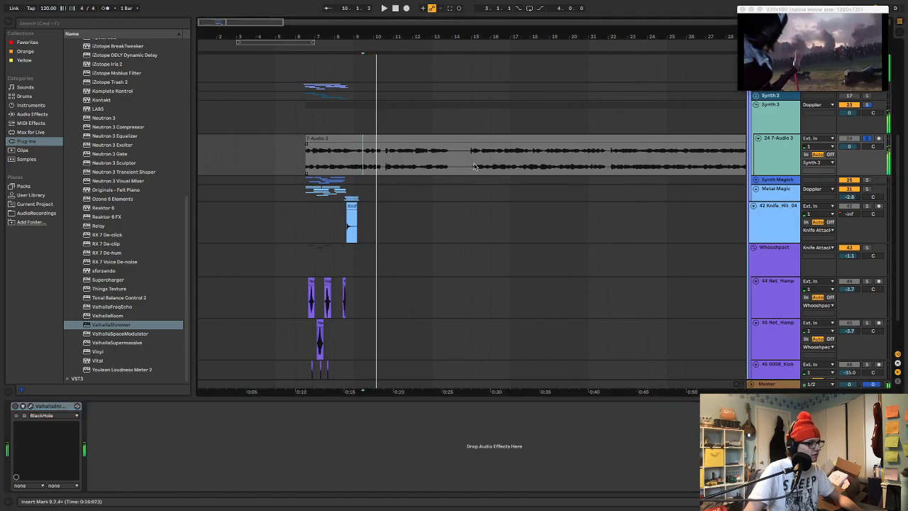
scroll(388, 160, "right", 8)
left_click(498, 154)
key("space")
left_click(532, 156)
left_click(608, 160)
scroll(620, 161, "right", 6)
left_click(473, 158)
key("space")
key("space")
scroll(473, 161, "left", 6)
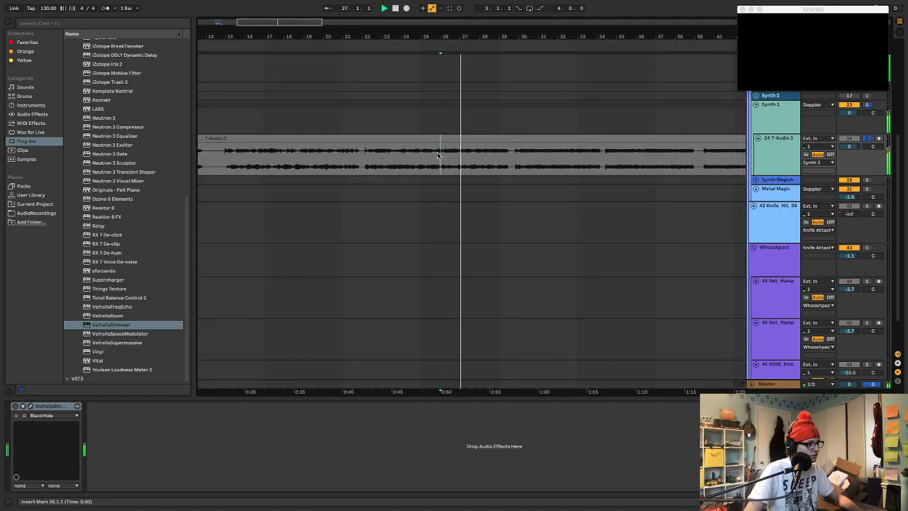
Split the 7-Audio 3 recording around the passage from 25.4.2 to 27.2.4, and audition from about bar 19
left_click_drag(438, 152, 469, 153)
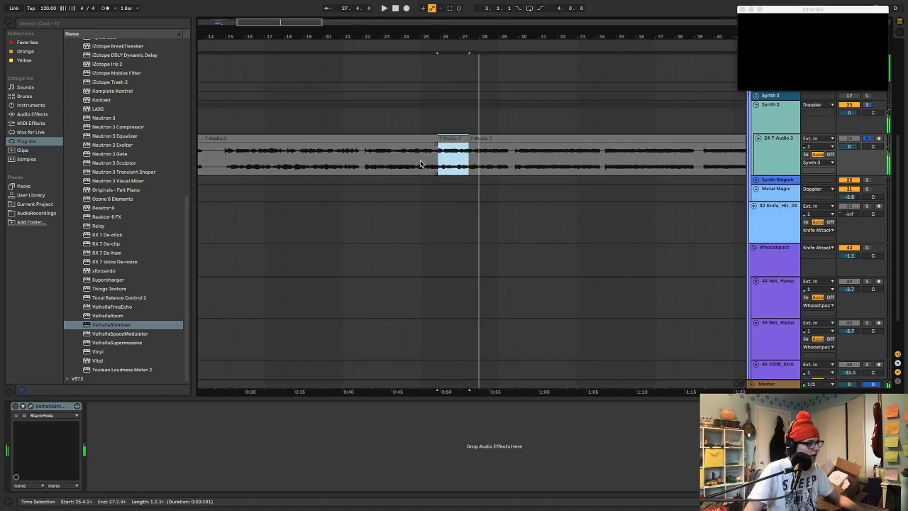
left_click(311, 154)
key("space")
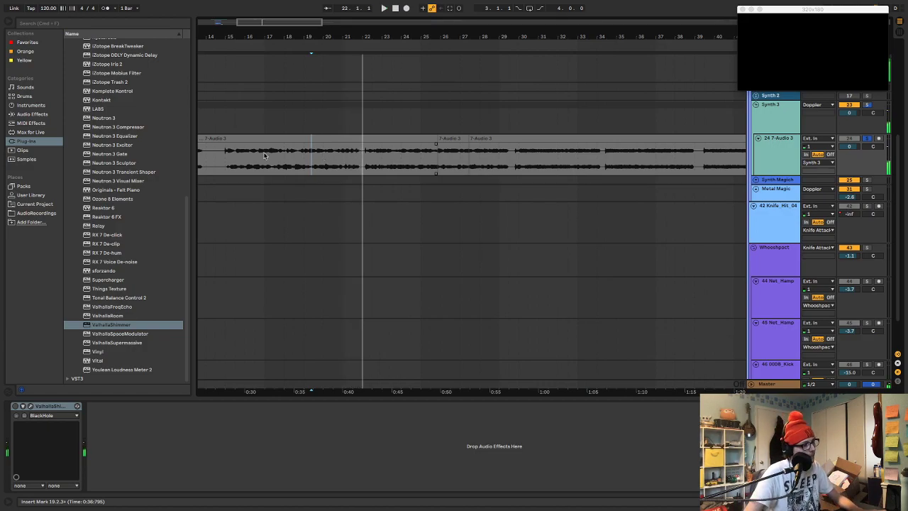
Audition the recording's beginning and split out two excerpts, one near bar 8 and one from 10.4.2 to 12.1.3
scroll(270, 149, "left", 5)
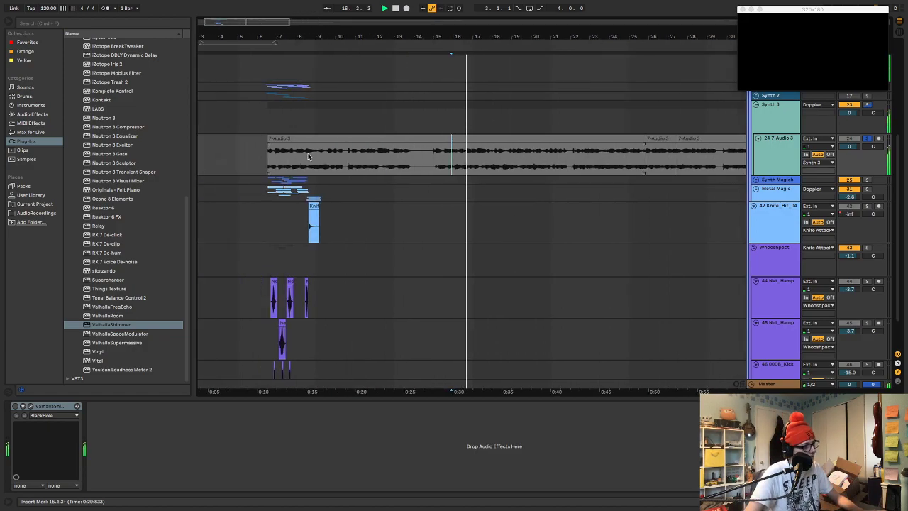
left_click(277, 150)
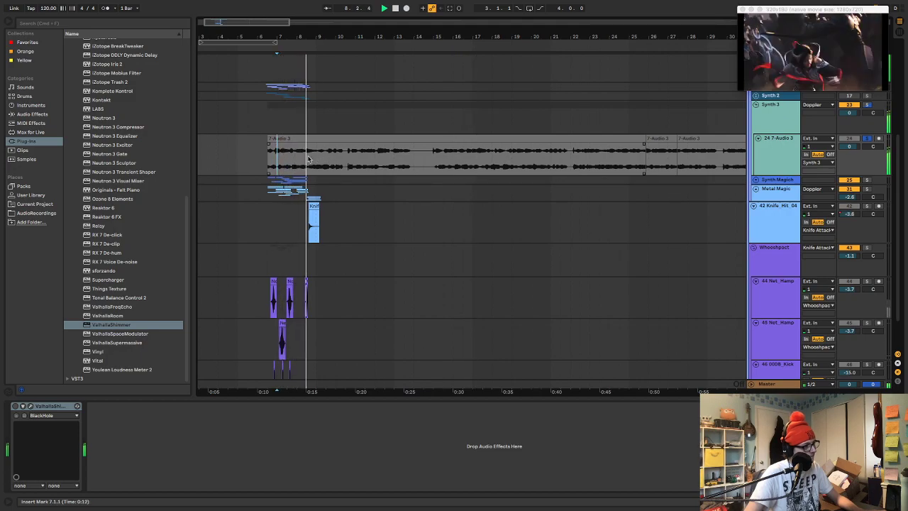
left_click_drag(305, 158, 376, 161)
key("super+e")
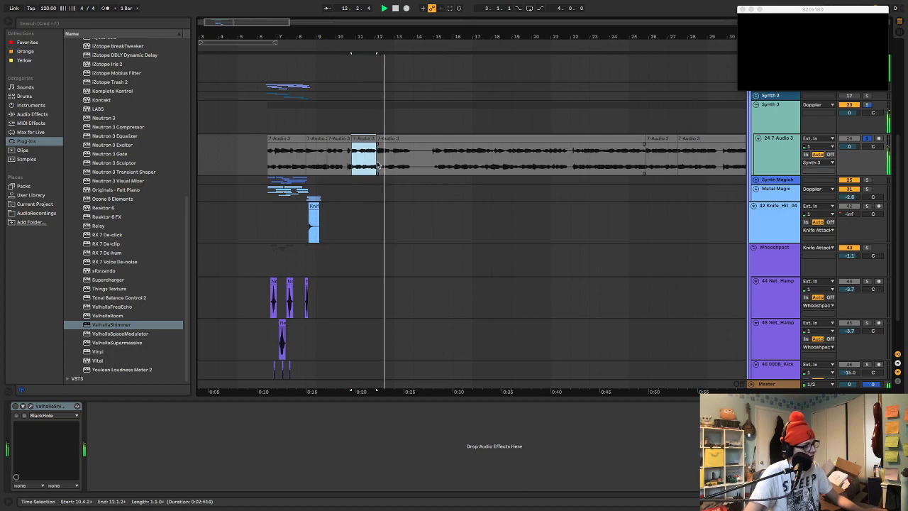
Delete the unused recording before, between and after the first two excerpts, up to the third excerpt at 25.4.2
left_click(333, 140)
key("Delete")
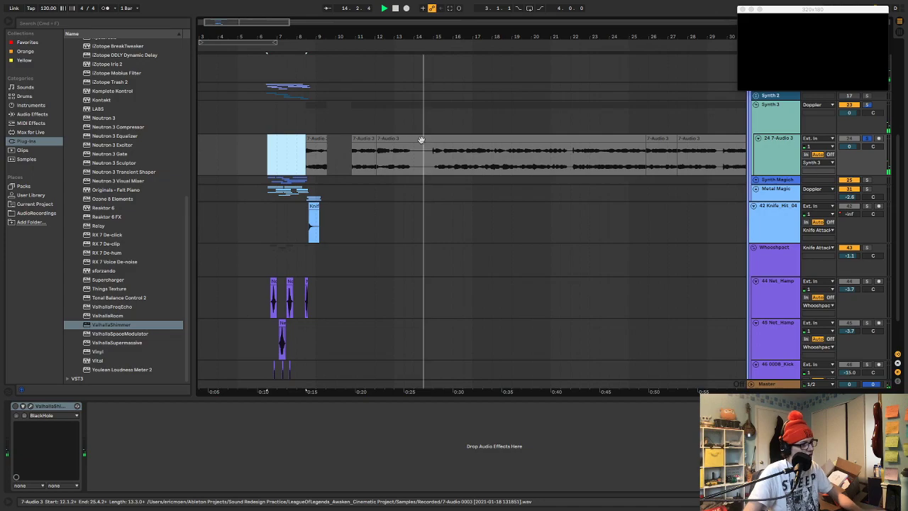
left_click(378, 141)
mouse_move(377, 150)
left_mouse_down()
mouse_move(507, 150)
mouse_move(601, 167)
left_mouse_up()
key("space")
key("Delete")
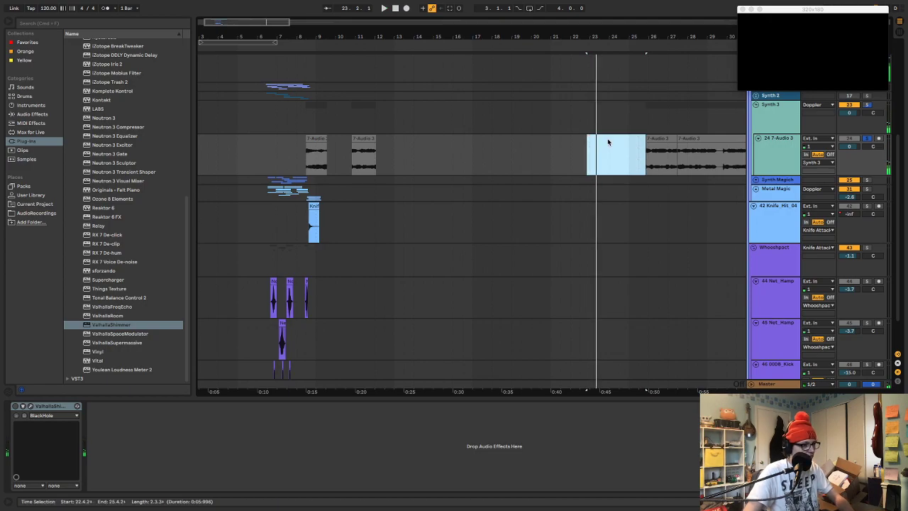
Delete the remaining recording after the third excerpt and move that excerpt back to about bar 13.2
scroll(606, 145, "right", 4)
left_click(517, 139)
key("Delete")
left_click_drag(508, 139, 327, 154)
scroll(341, 156, "left", 5)
left_click_drag(517, 148, 449, 139)
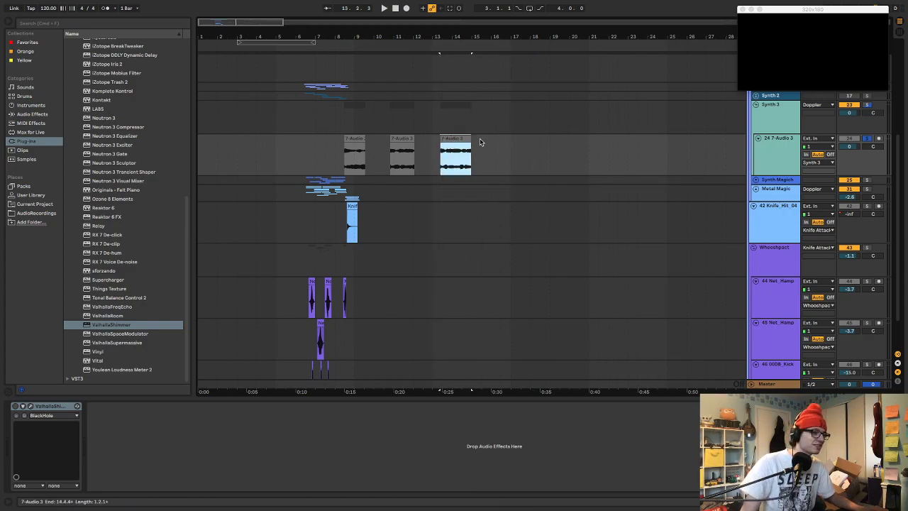
Assign the Synth 3 group's track color to its grouped tracks and clips
right_click(742, 122)
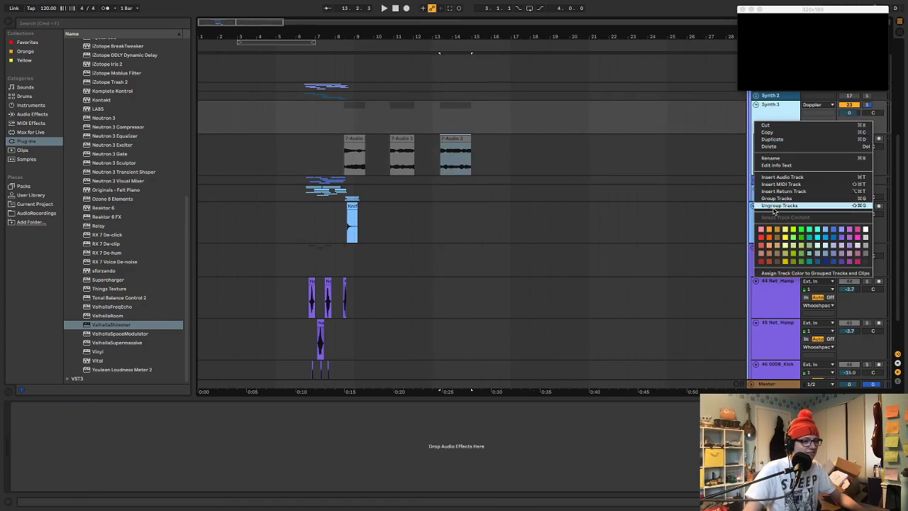
left_click(777, 268)
scroll(348, 60, "up", 5)
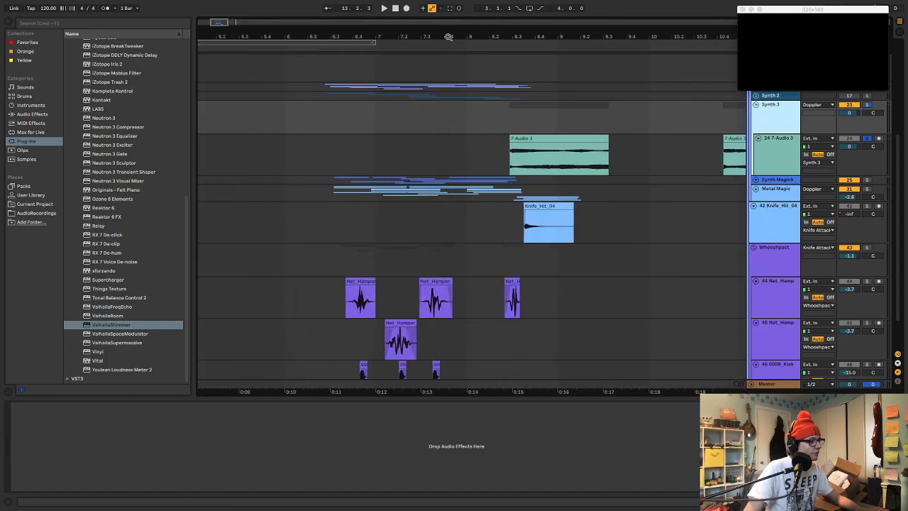
Move the first 7-Audio 3 excerpt to 6.3.1, insert two audio tracks below its track in Synth 3, and audition it
left_click(339, 149)
left_click_drag(357, 146, 351, 146)
left_click(768, 156)
key("super+t")
key("super+t")
left_click(401, 138)
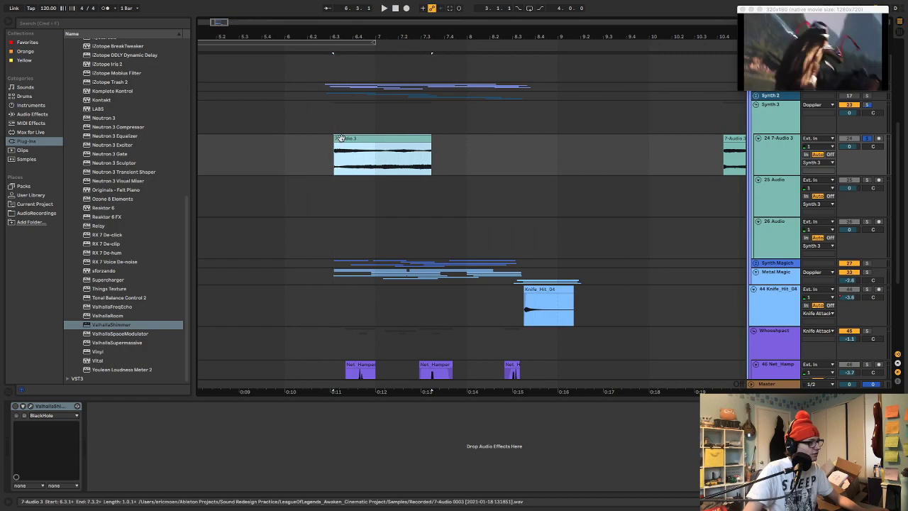
key("space")
key("space")
Move ValhallaShimmer from the 7-Audio 3 track to the Synth 3 group track and play the excerpt
left_click(769, 127)
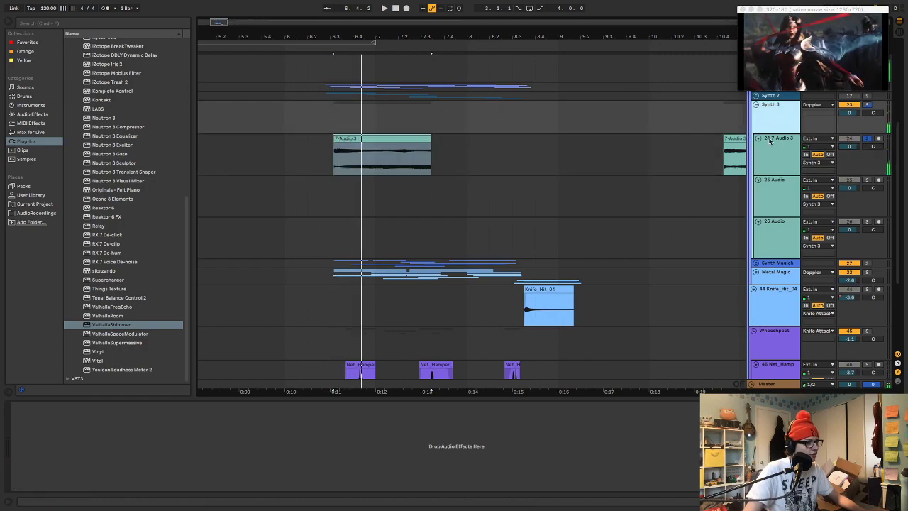
left_click(770, 147)
left_click(42, 407)
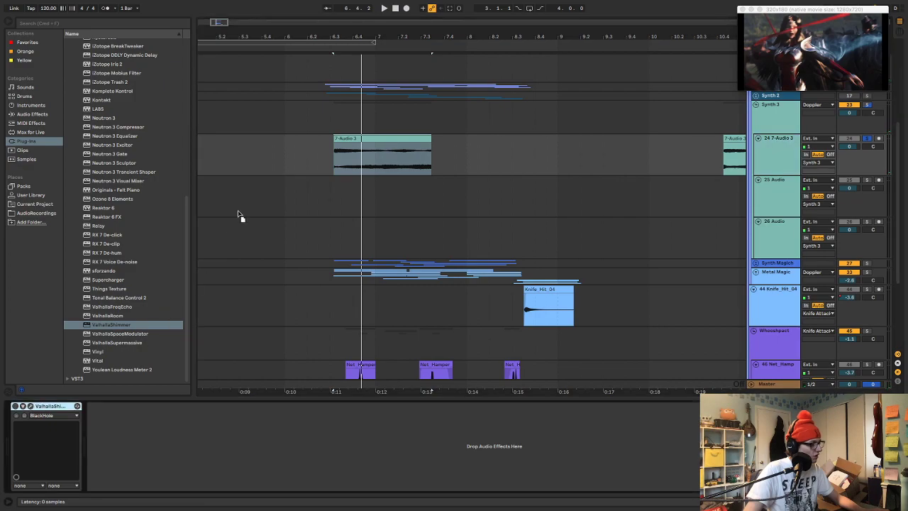
left_click_drag(330, 111, 327, 117)
key("space")
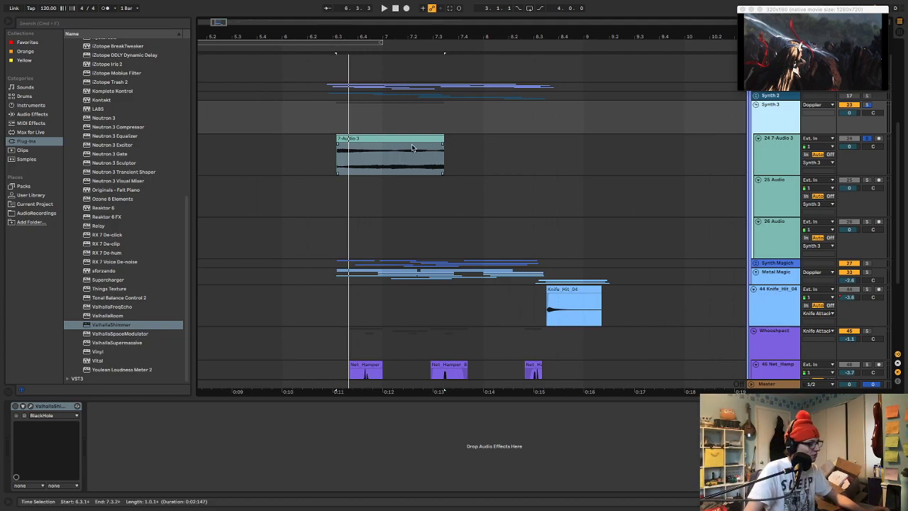
Give the excerpt at 6.3.1 a short fade-in and a longer fade-out, and audition it
left_click_drag(443, 144, 407, 144)
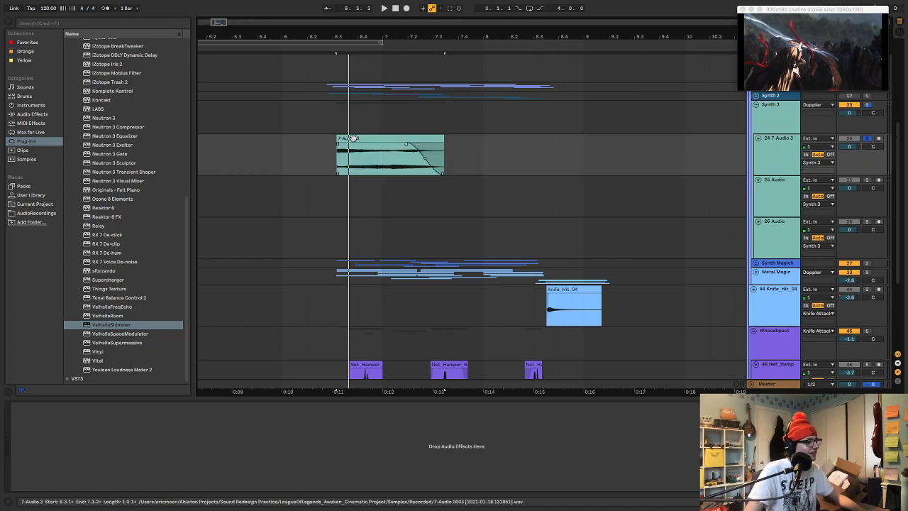
left_click_drag(338, 144, 347, 144)
left_click(355, 137)
key("space")
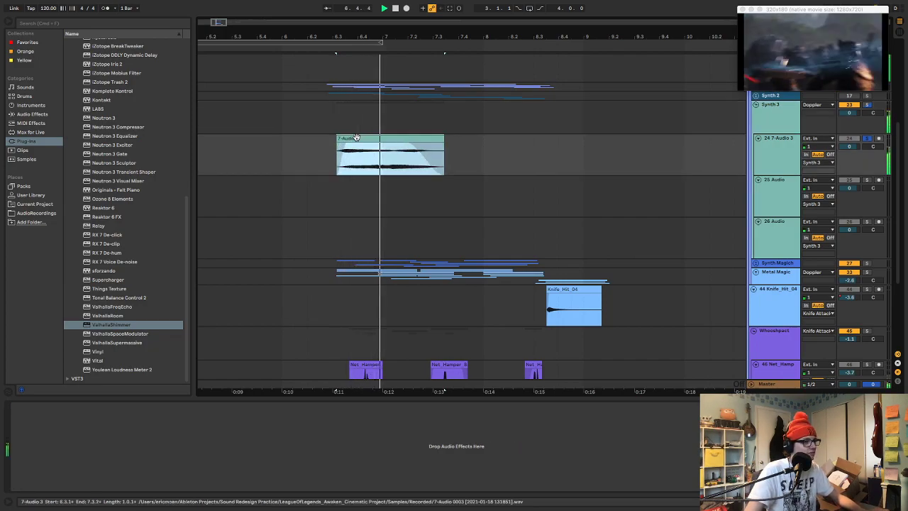
key("space")
left_click_drag(356, 37, 403, 66)
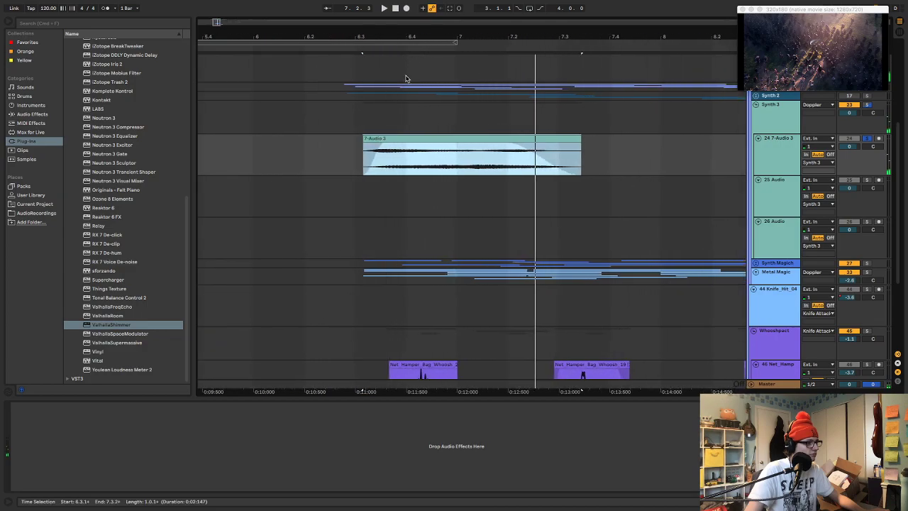
Move the first 7-Audio 3 excerpt to start at 6.2.4, reshape it with longer, curved fade-in and fade-out, and audition it
left_click_drag(417, 138, 383, 170)
key("space")
key("space")
key("space")
key("space")
left_click_drag(488, 145, 424, 149)
left_click_drag(492, 162, 454, 167)
key("space")
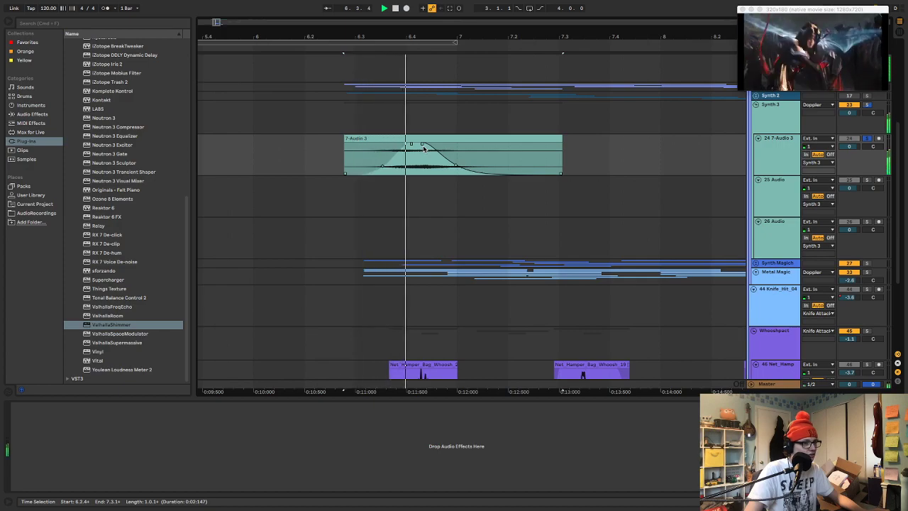
key("space")
key("space")
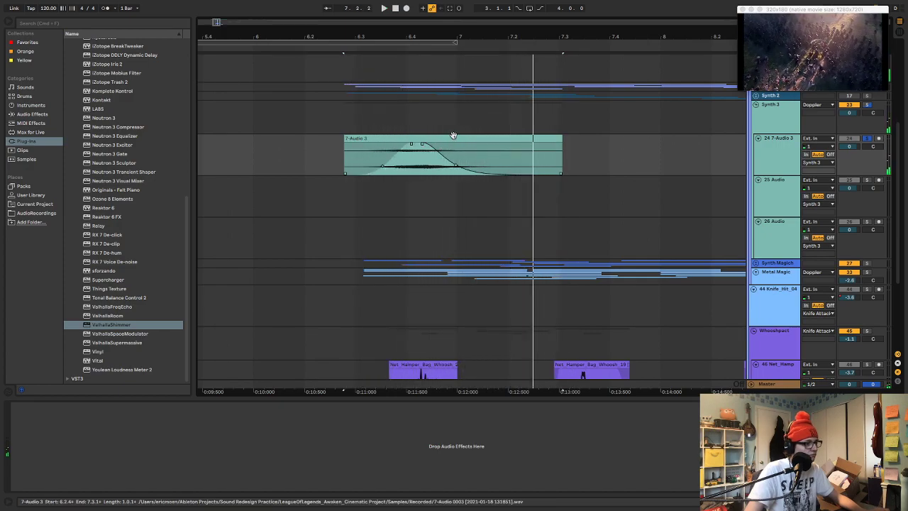
Examine the Doppler group's MTransformer pitch shift automation, play the group, and check its folded layers
scroll(577, 128, "up", 3)
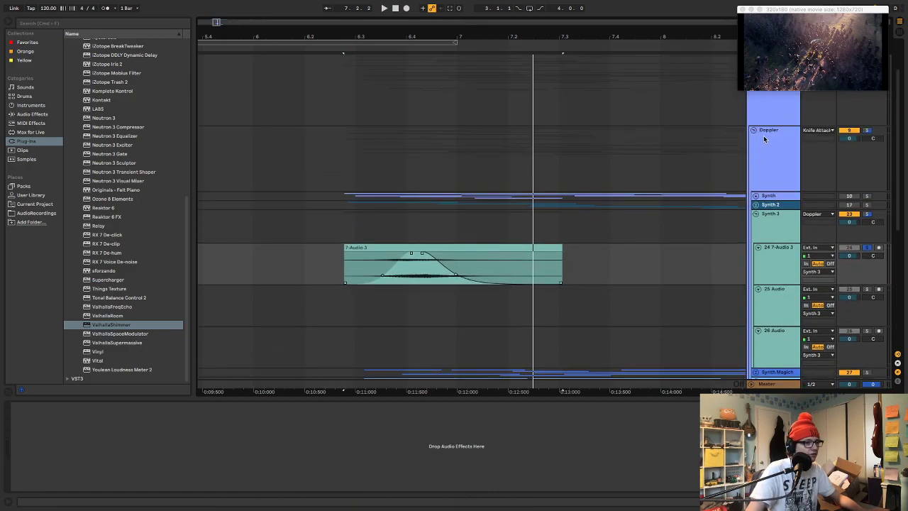
left_click(762, 142)
left_click(636, 213)
key("a")
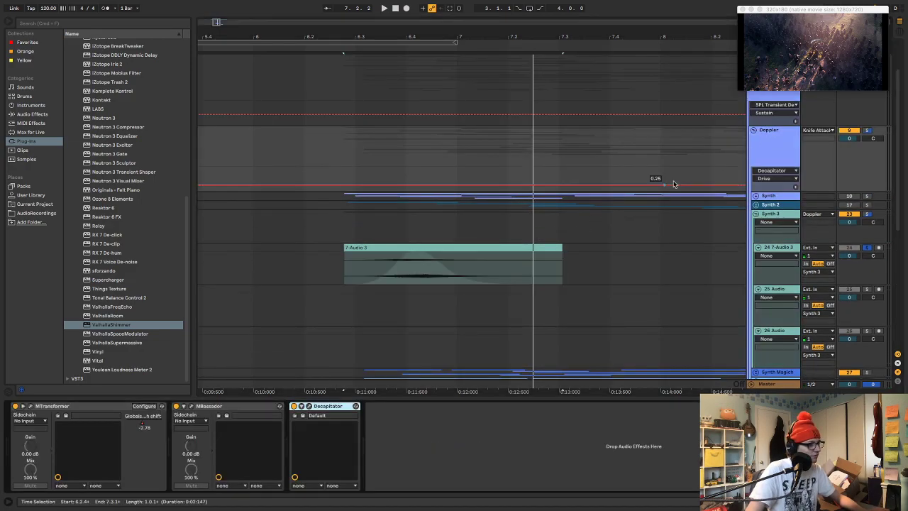
left_click(761, 171)
left_click(764, 184)
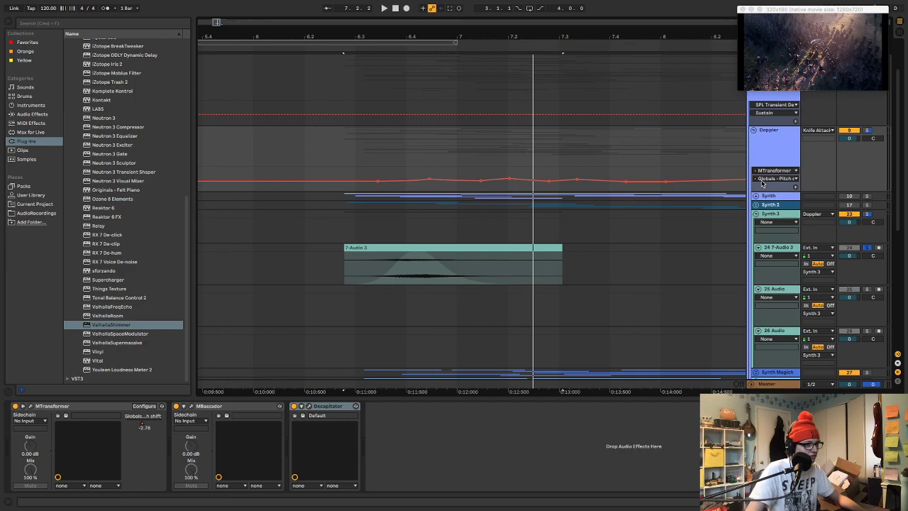
key("space")
key("space")
left_click(754, 131)
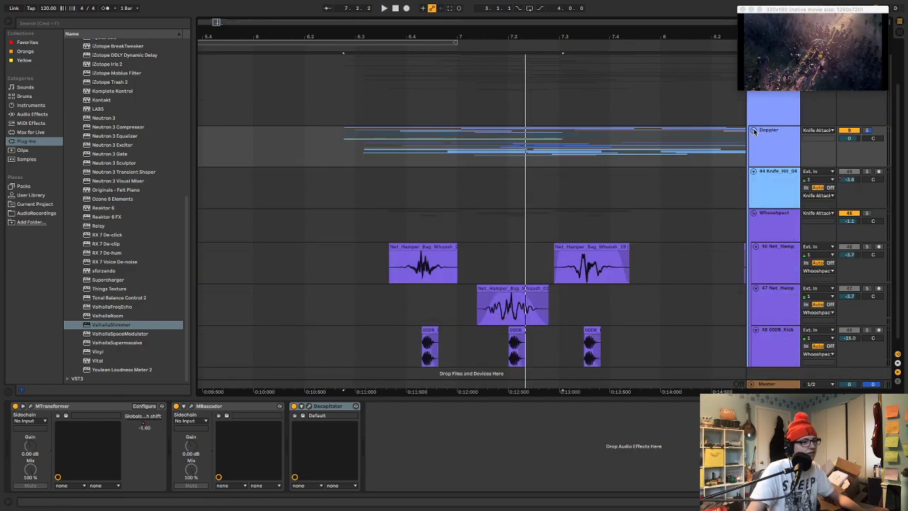
left_click(753, 130)
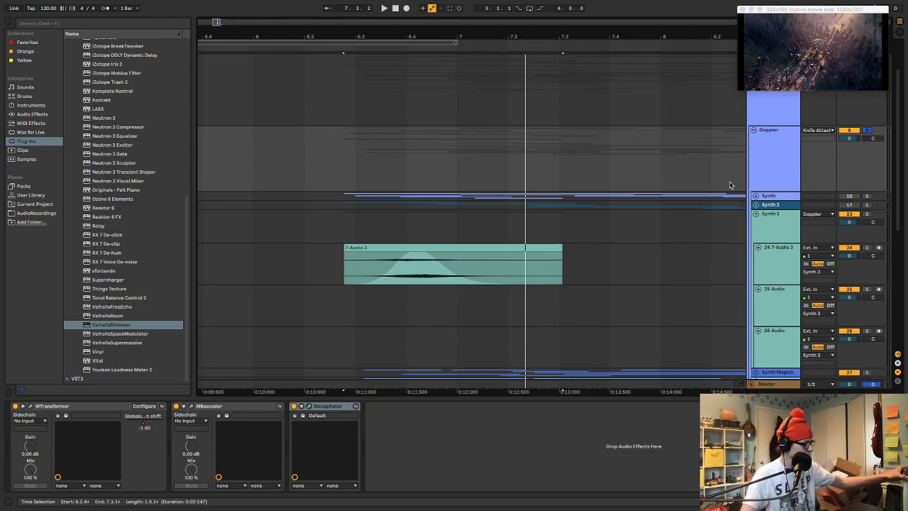
Select the first 7-Audio 3 excerpt and audition it with the Doppler group soloed
left_click(375, 247)
key("space")
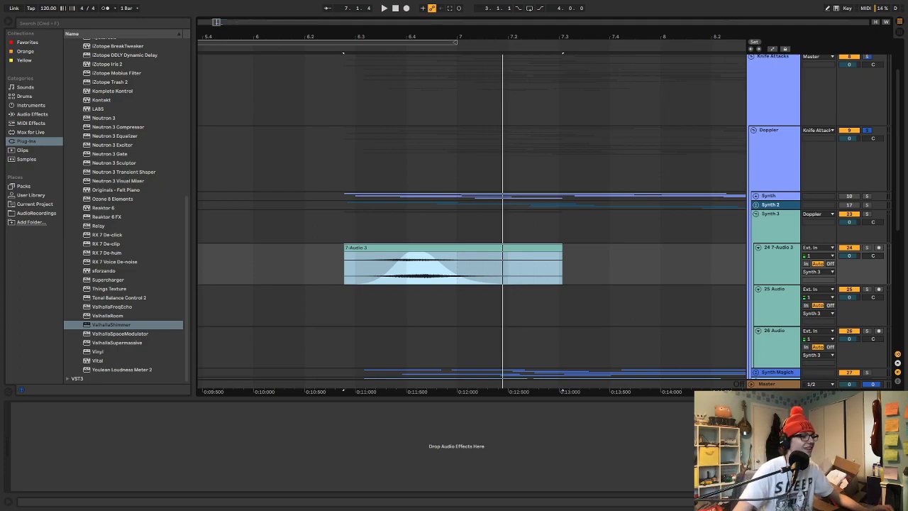
key("space")
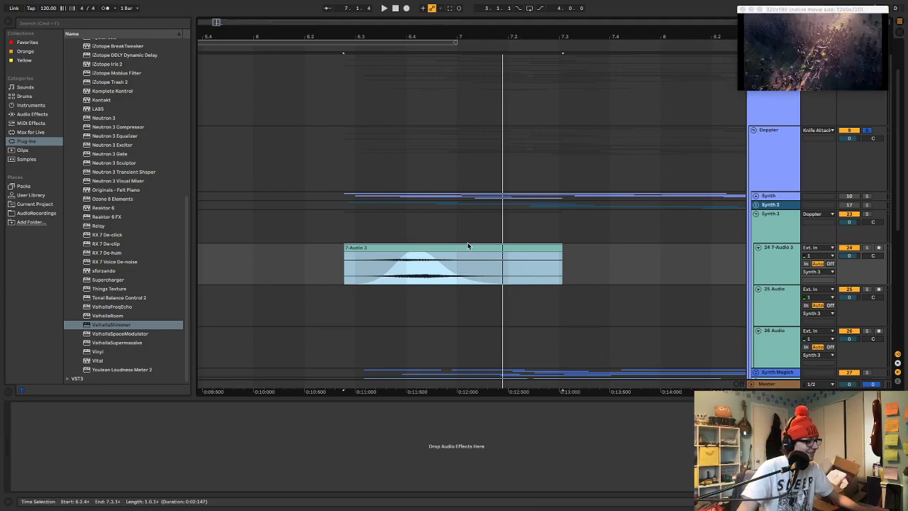
key("space")
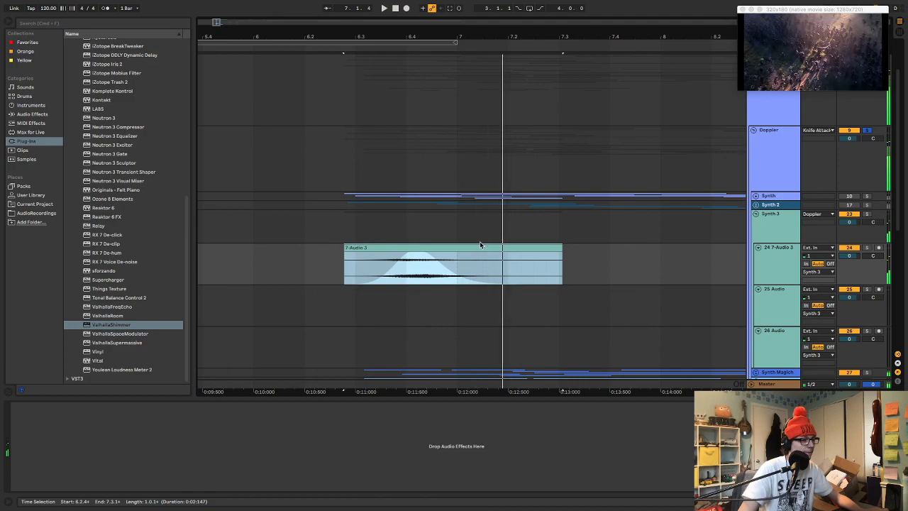
Solo the Synth 3 group and play it from the first excerpt's start at 6.2.4
scroll(480, 243, "right", 3)
scroll(486, 248, "up", 1)
scroll(485, 250, "left", 2)
scroll(485, 251, "right", 2)
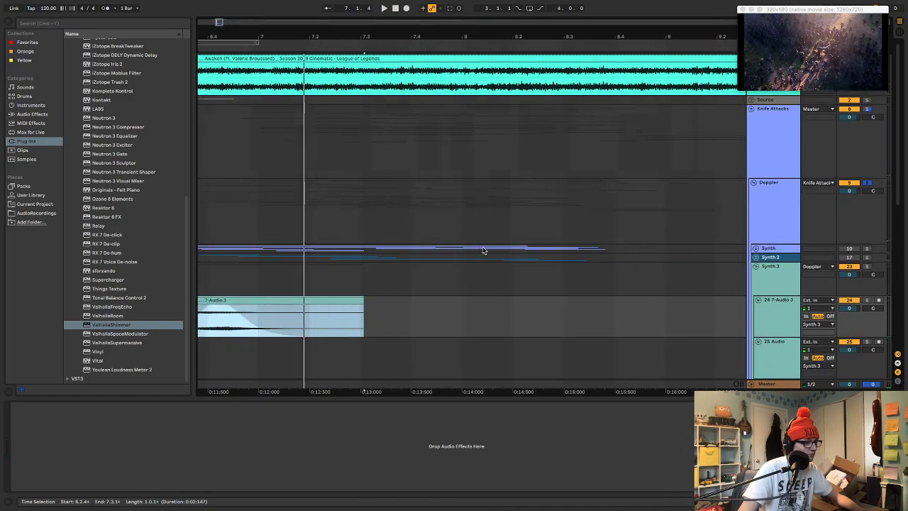
scroll(485, 251, "left", 3)
scroll(469, 248, "down", 3)
key("s")
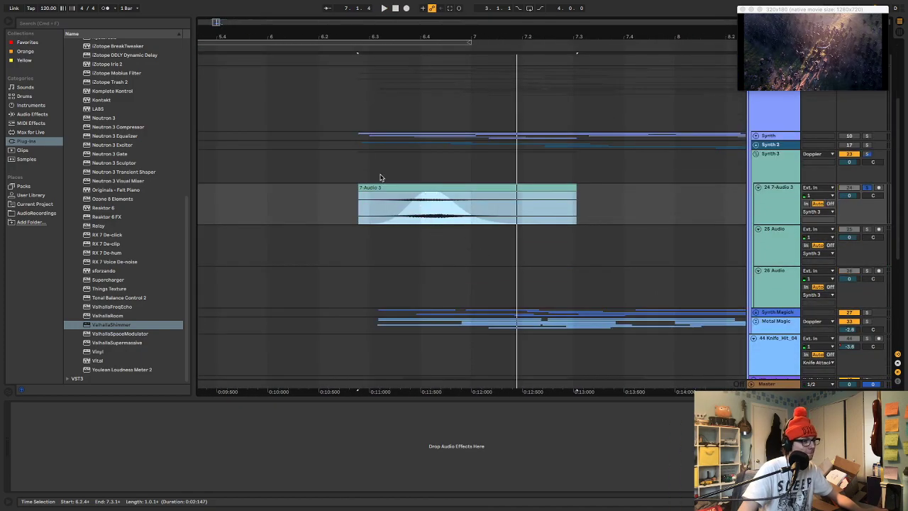
left_click(359, 161)
key("space")
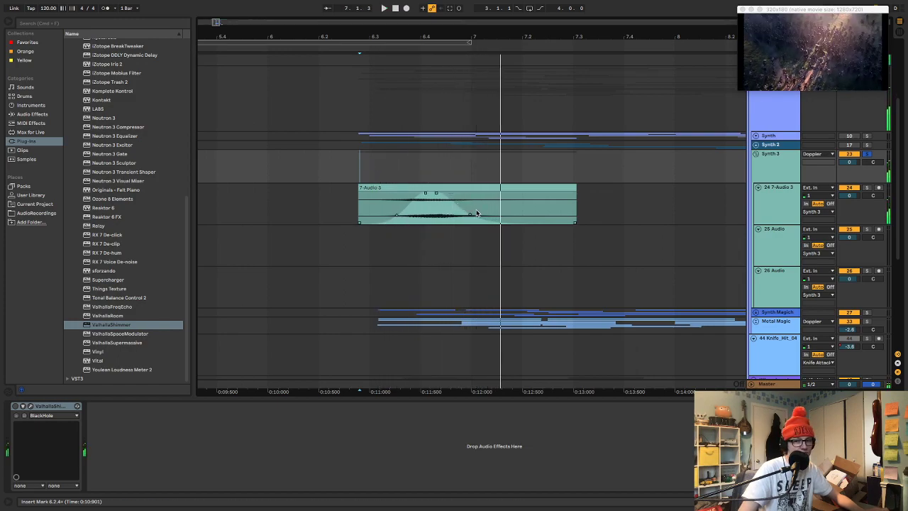
key("space")
Move the second 7-Audio 3 excerpt from 10.4.2 to track 25 in Synth 3, starting at 6.4.4
scroll(477, 215, "right", 9)
left_click(647, 187)
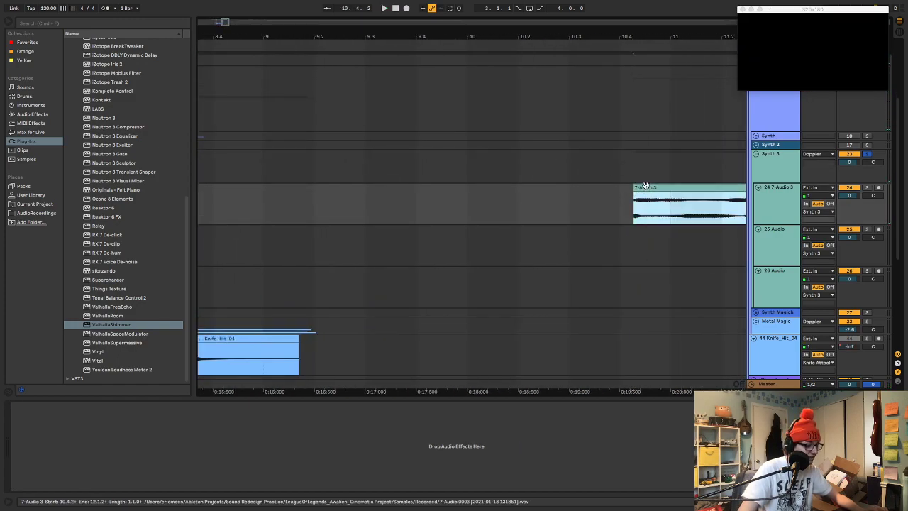
scroll(630, 194, "left", 4)
scroll(630, 194, "right", 5)
key("super+x")
scroll(630, 195, "left", 4)
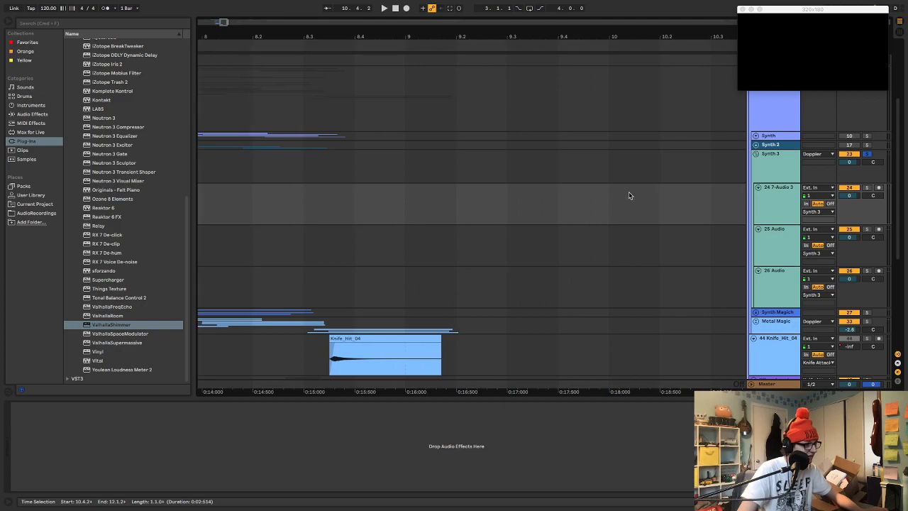
scroll(628, 195, "left", 4)
left_click(364, 235)
key("super+v")
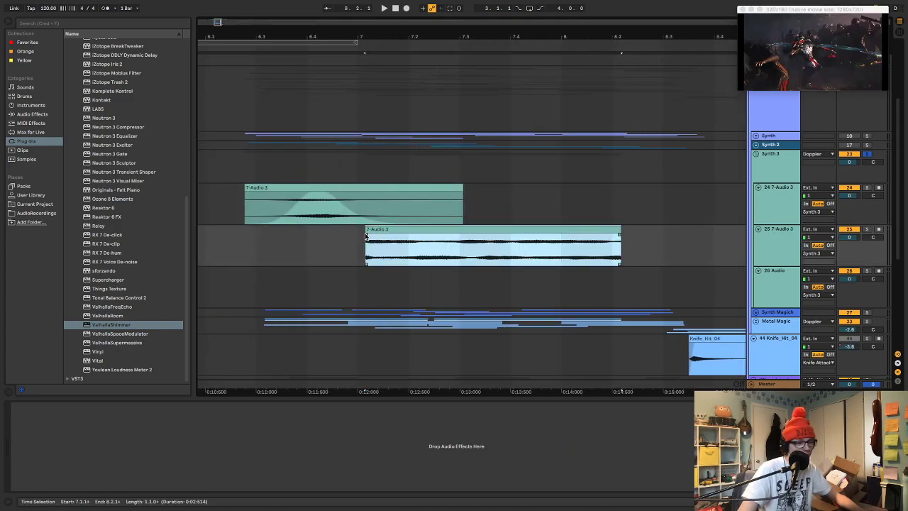
left_click_drag(400, 227, 380, 230)
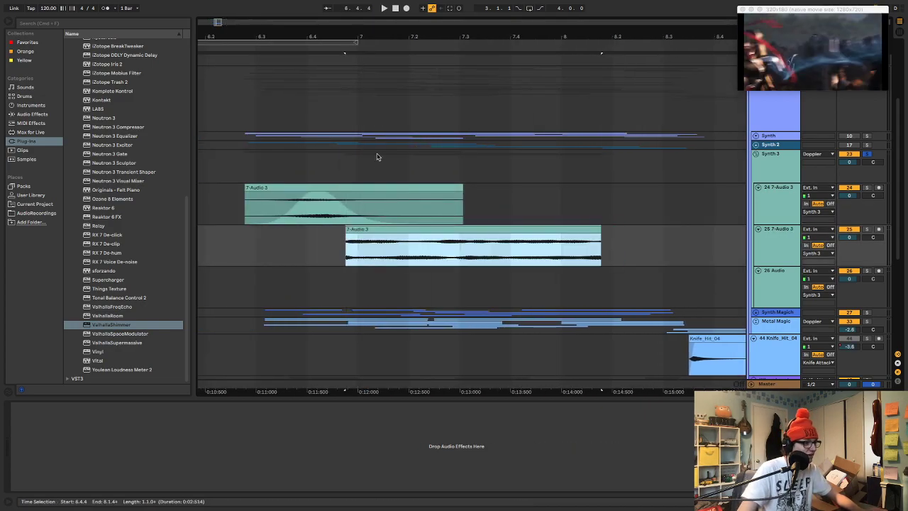
Solo track 25, trim its excerpt to end at 7.4.3, give it curved fades in and out, and play from 6.3.1
left_click_drag(389, 37, 390, 27)
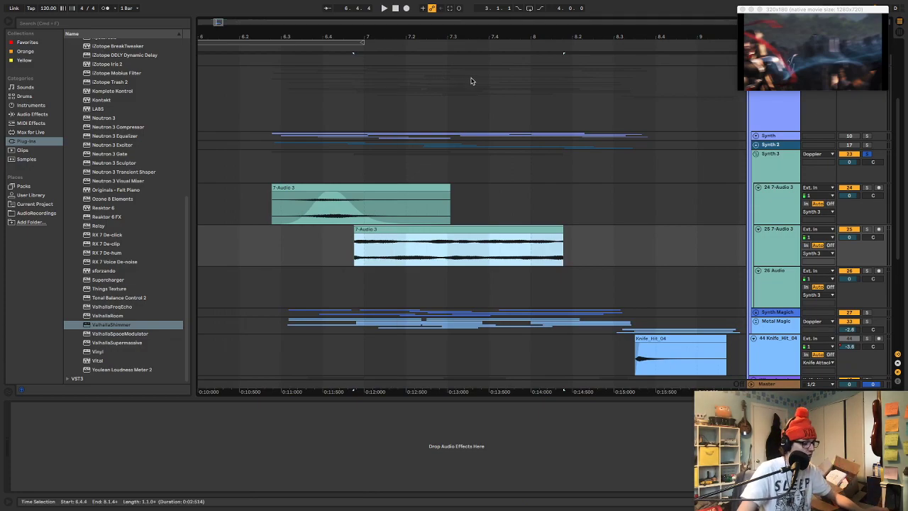
left_click(429, 229)
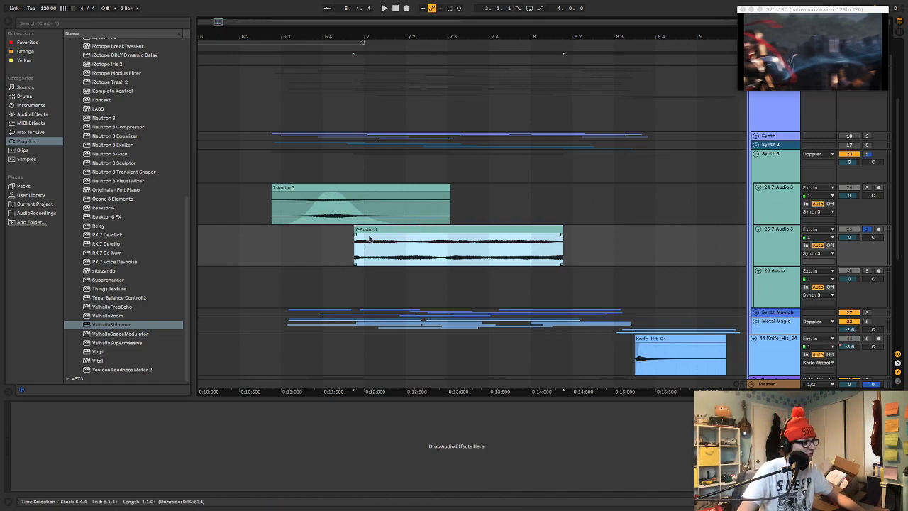
left_click_drag(356, 235, 395, 255)
left_click_drag(561, 240, 443, 252)
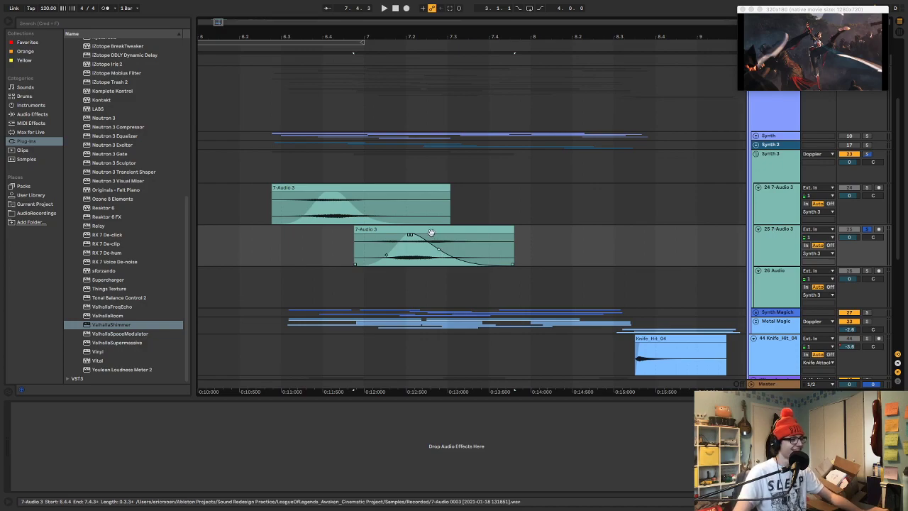
left_click(431, 233)
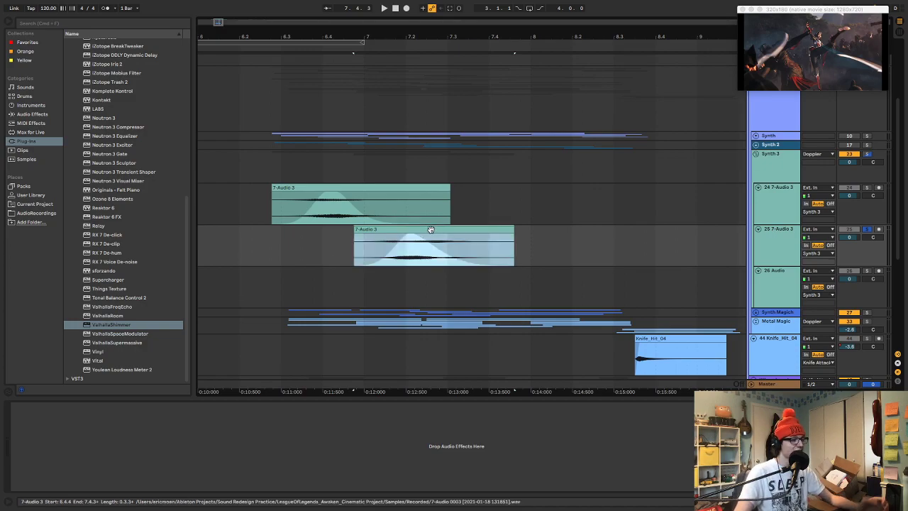
left_click(290, 232)
key("space")
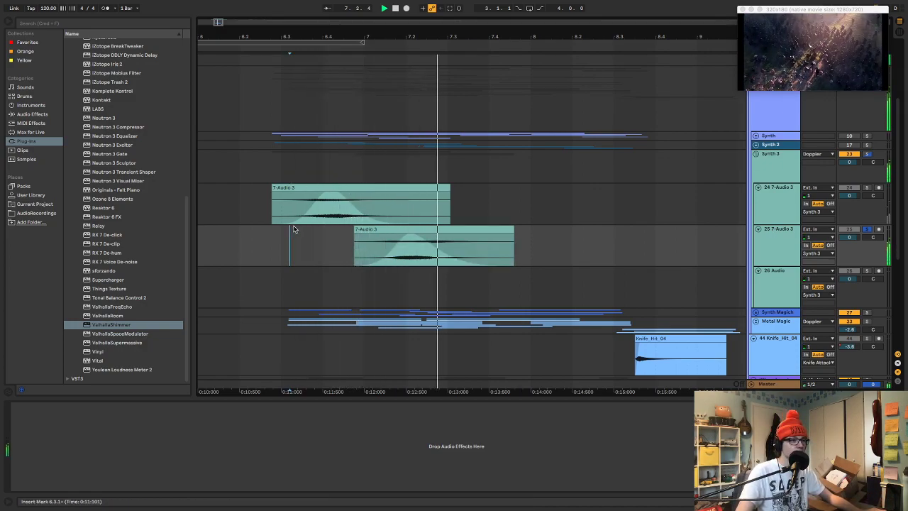
Duplicate track 25, shift the copied excerpt to 7.1.2 and the original to 6.4.1, and audition the overlap
left_click_drag(408, 37, 436, 69)
left_click(765, 242)
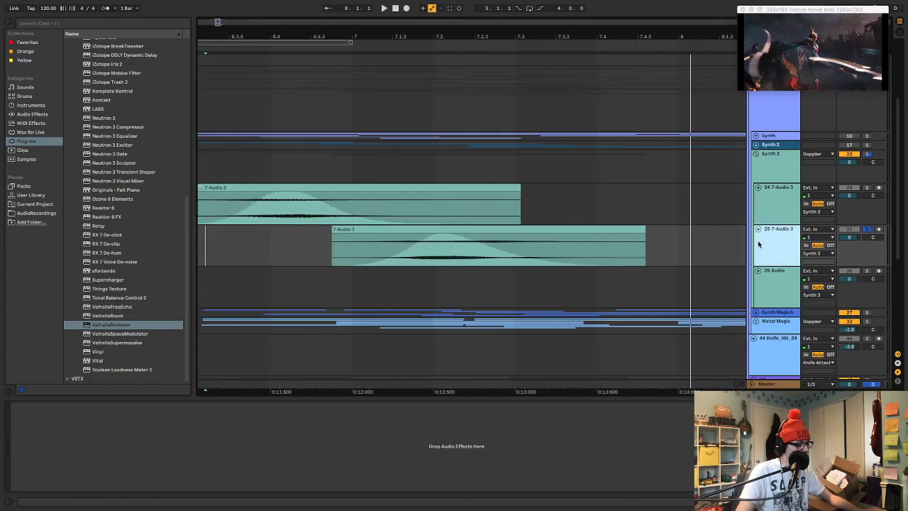
key("ctrl+d")
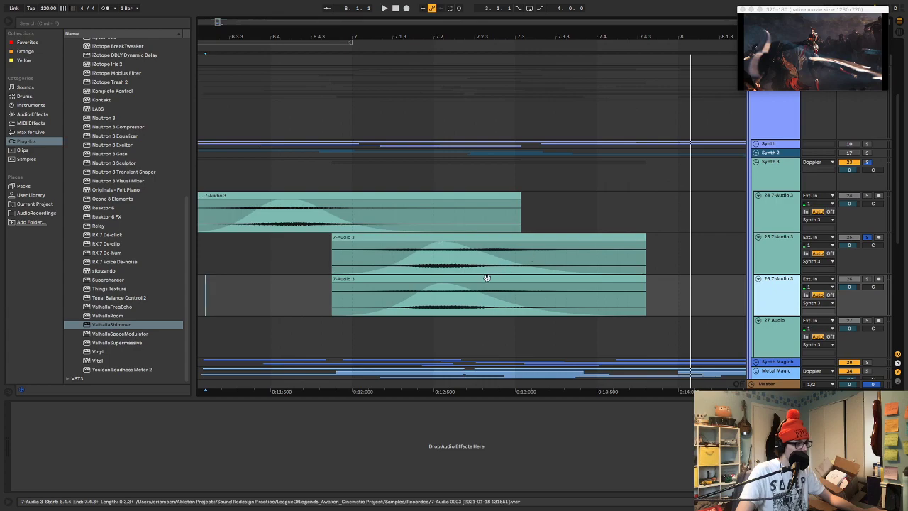
left_click_drag(489, 277, 541, 281)
left_click_drag(467, 236, 421, 245)
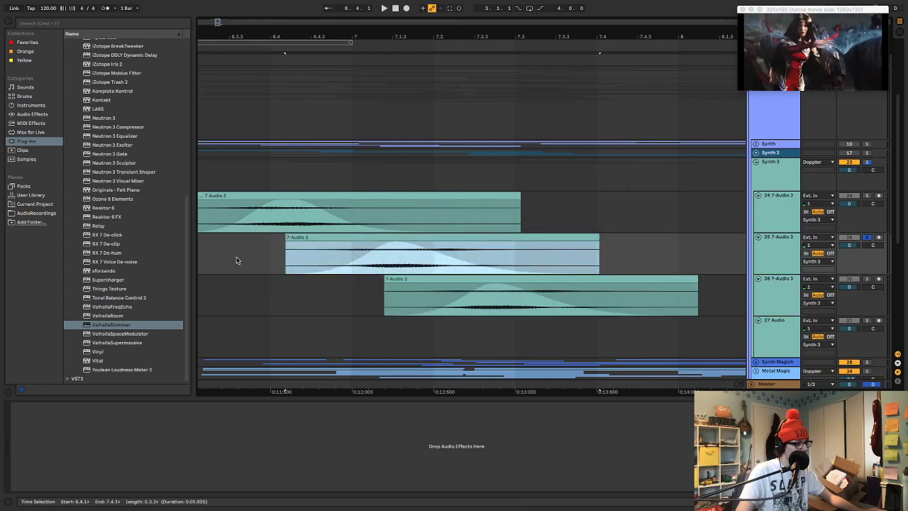
left_click(236, 261)
key("space")
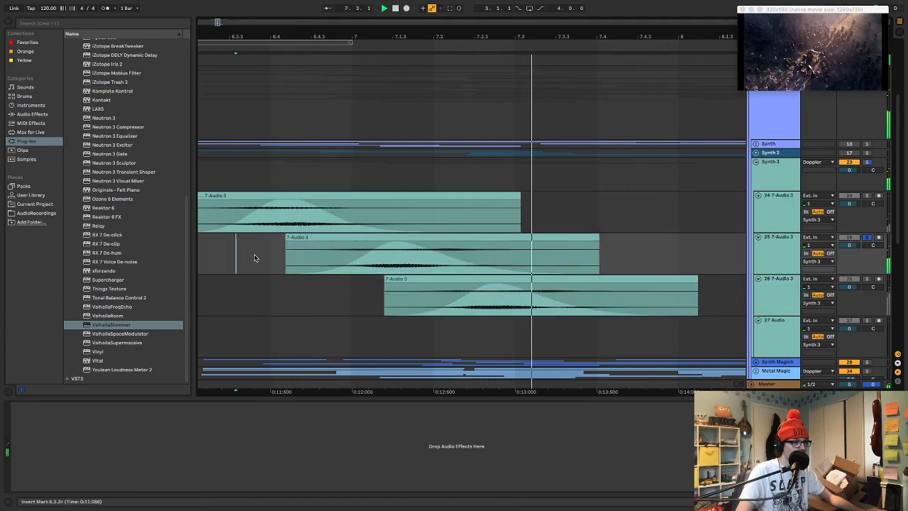
Undo the move of track 25's excerpt, delete the copied excerpt on track 26, and audition track 25's excerpt
key("ctrl+z")
left_click(284, 263)
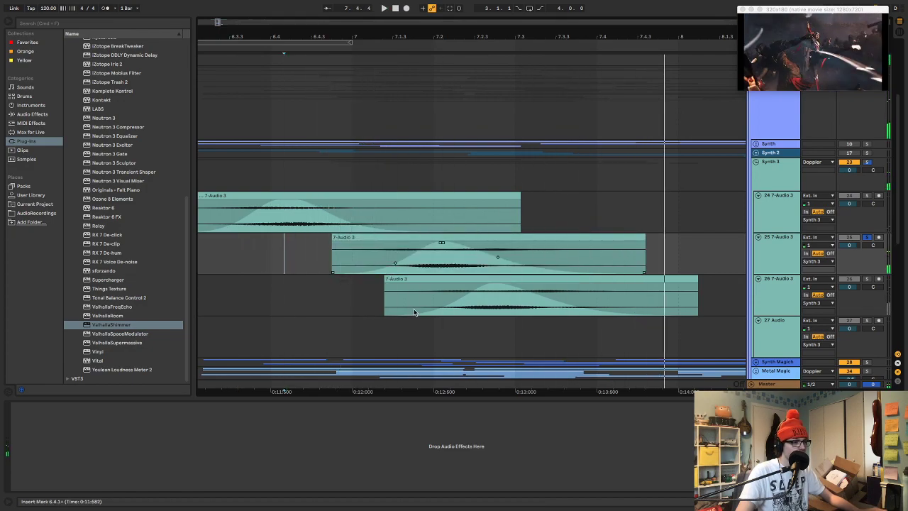
key("space")
left_click(452, 276)
left_click(453, 278)
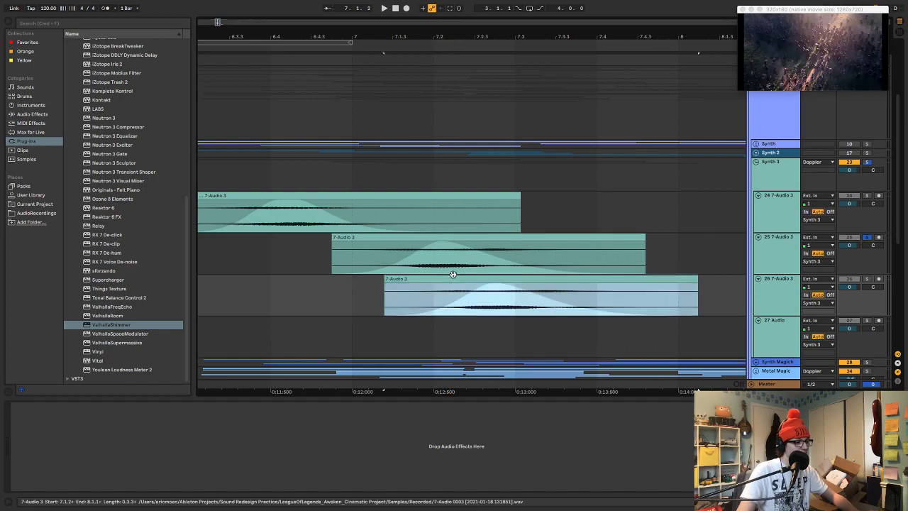
key("Delete")
left_click(468, 236)
key("space")
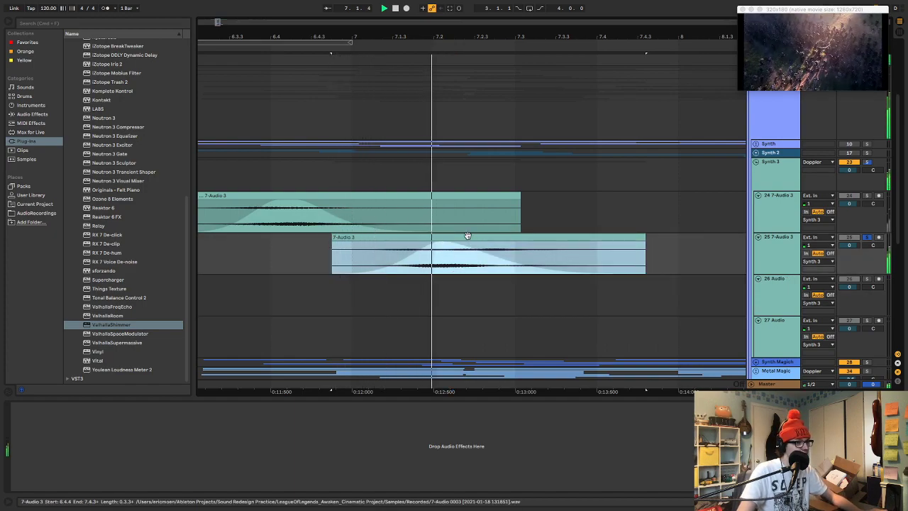
key("space")
key("space")
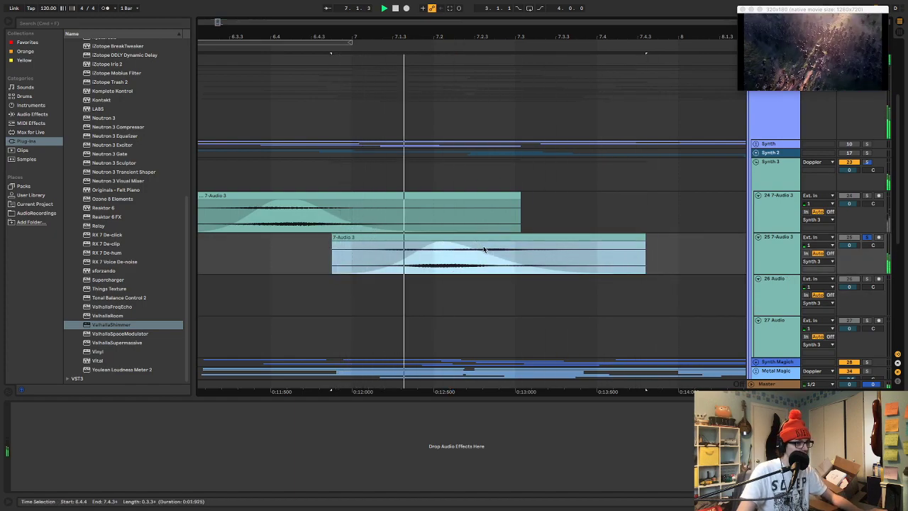
Move the third 7-Audio 3 excerpt from 13.2.3 to track 26, starting at 7.3.1
scroll(490, 244, "right", 2)
left_click_drag(513, 38, 505, 13)
scroll(583, 267, "right", 6)
scroll(584, 267, "right", 6)
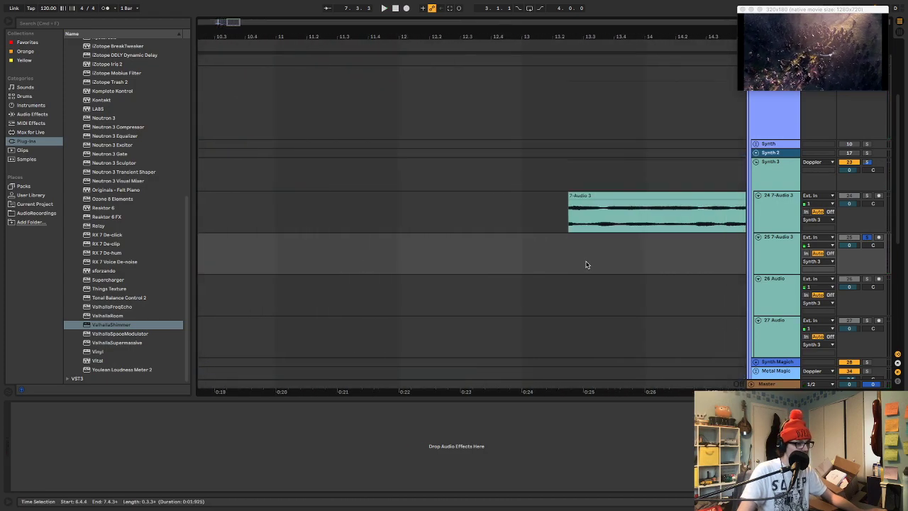
left_click(622, 194)
key("Delete")
scroll(626, 222, "left", 10)
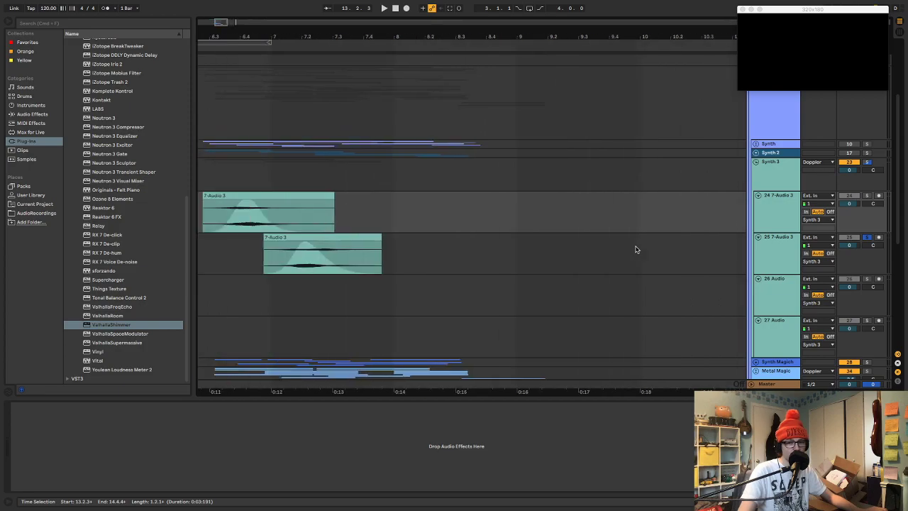
left_click(500, 295)
key("super+v")
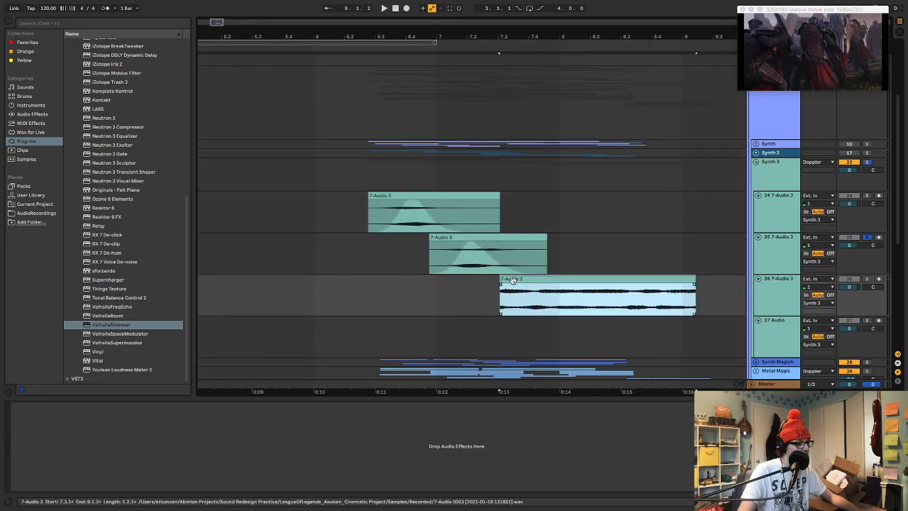
Trim the excerpt on track 26 to end at about 8.2.4, add curved fades in and out, and set the playback start to 7.2.3
left_click_drag(502, 284, 545, 284)
left_click_drag(694, 288, 529, 288)
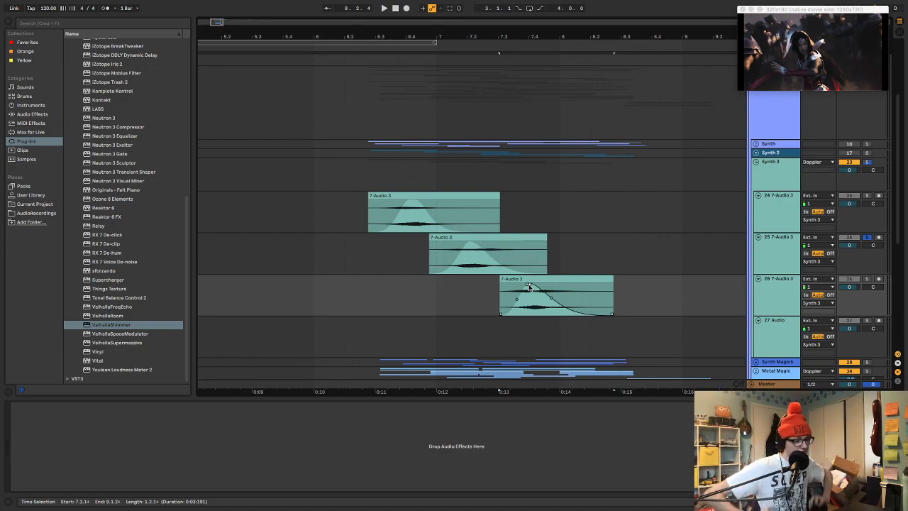
left_click_drag(531, 27, 512, 66)
left_click(440, 296)
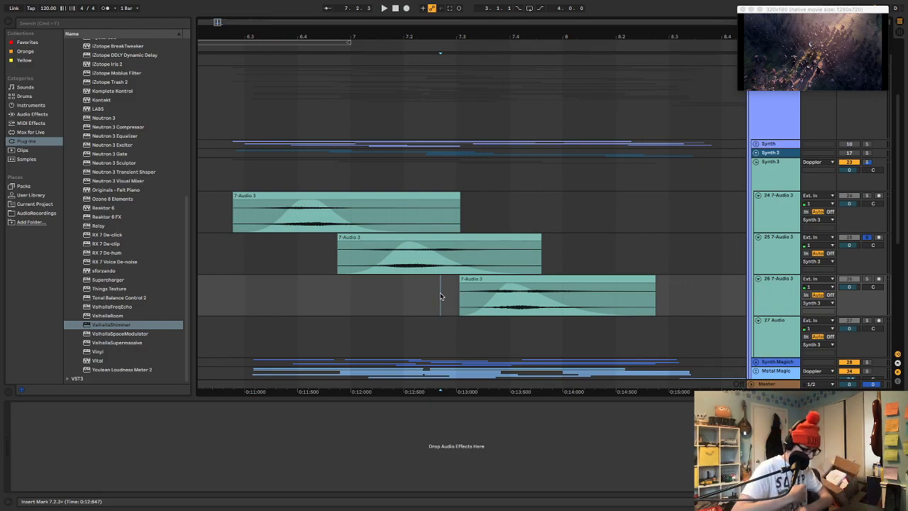
Shift the excerpt on track 26 slightly later along the timeline and audition it from 7.2.4
key("space")
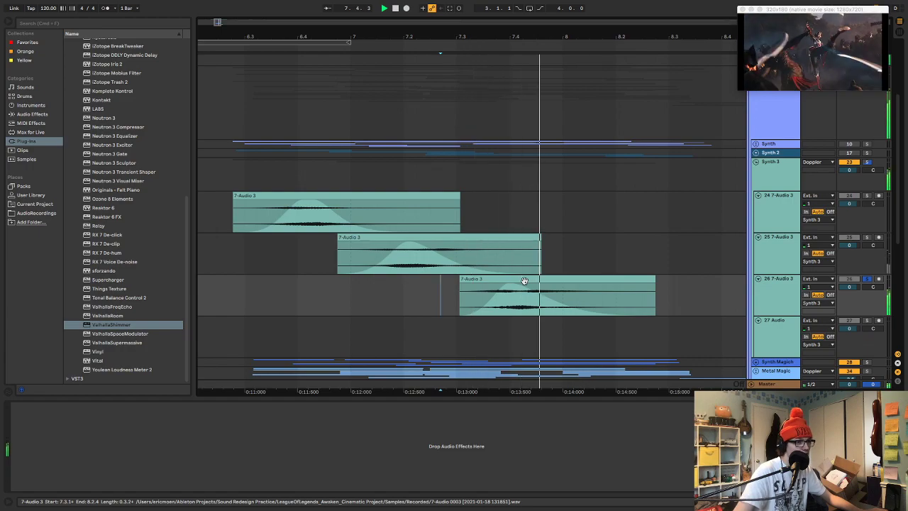
left_click_drag(524, 281, 531, 287)
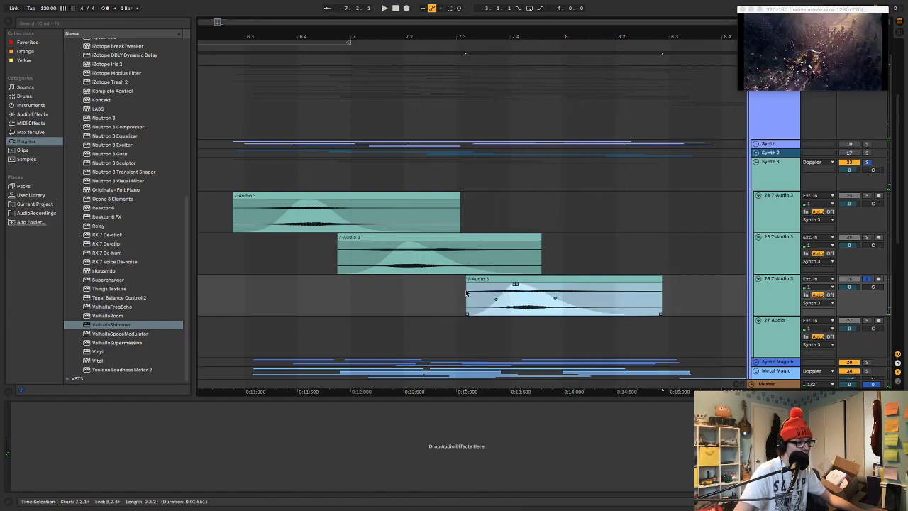
left_click(456, 291)
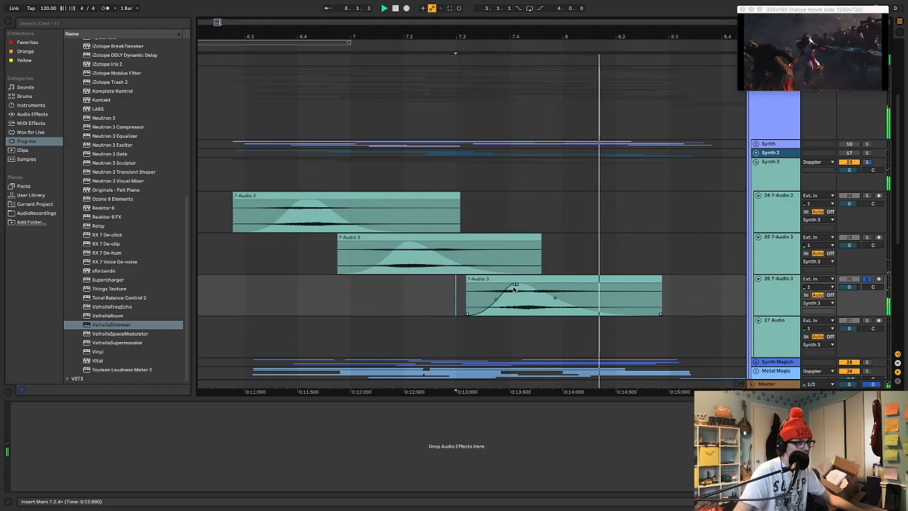
Duplicate track 25 and move the copied excerpt on track 26 to start at 7.2.3
left_click(763, 239)
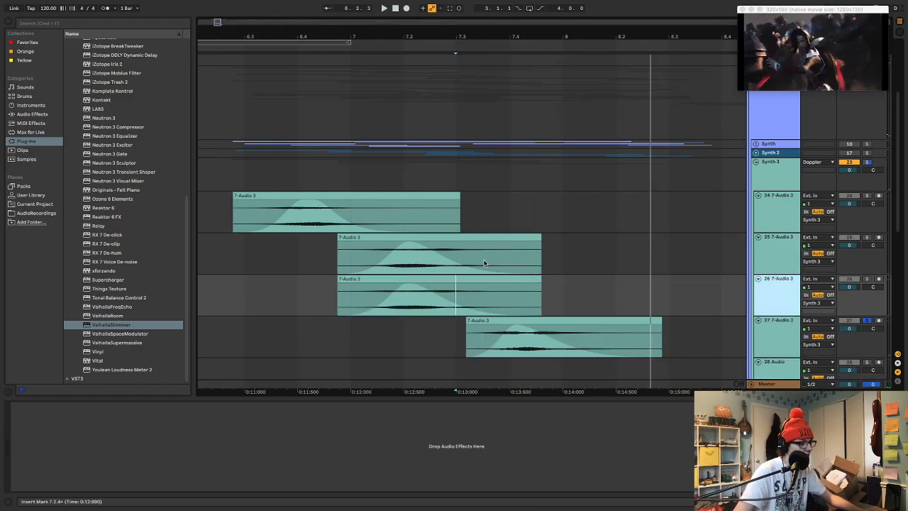
key("ctrl+d")
left_click_drag(551, 282, 603, 279)
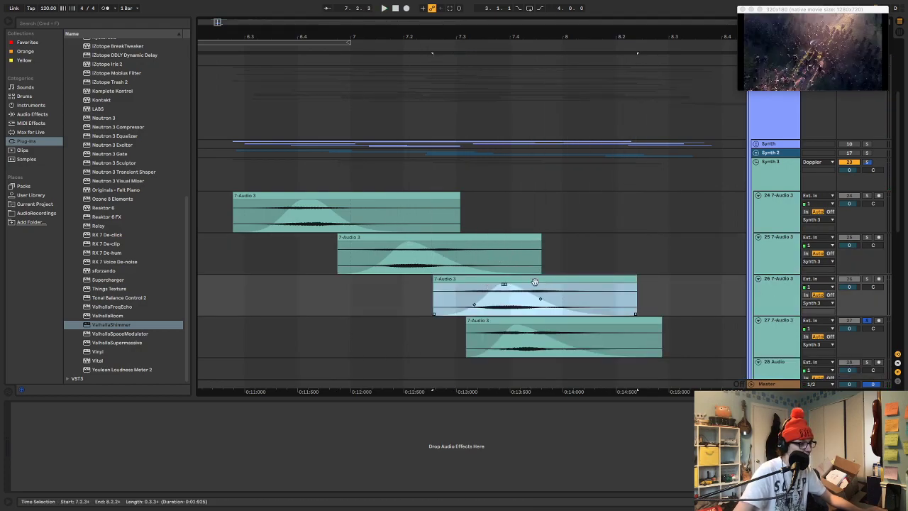
Reverse the copied excerpt on track 26 and shift its fade peak close to the clip's end
left_click(587, 279)
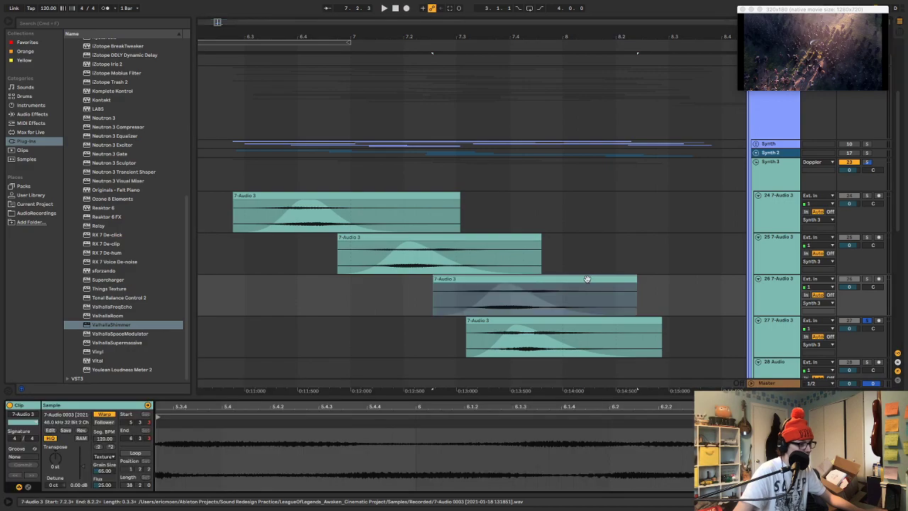
left_click(537, 280)
key("r")
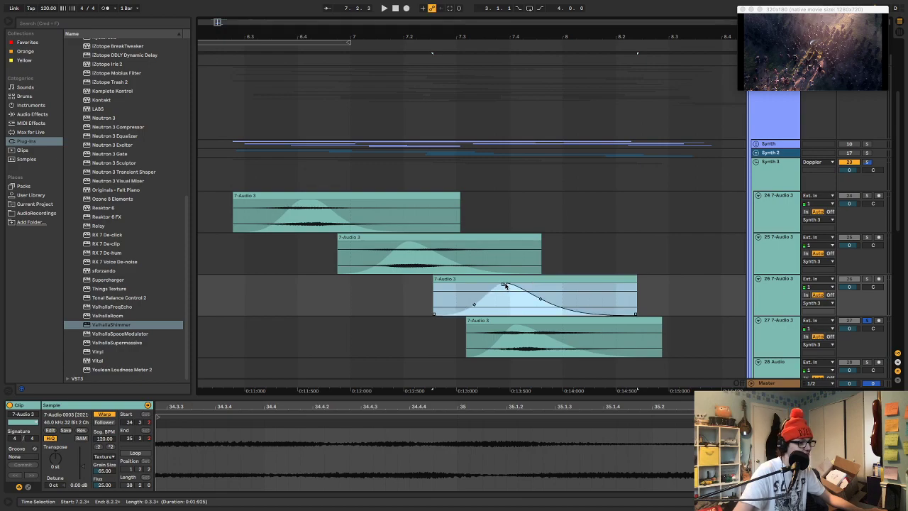
left_click_drag(505, 285, 626, 282)
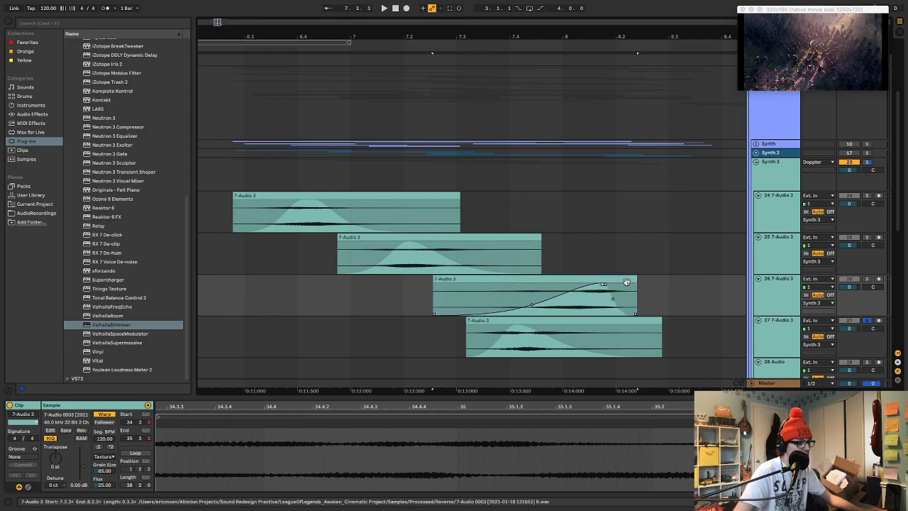
Trim the reversed excerpt's start to 7.4.3, move the shortened clip to 7.1.4, and audition the layers from 6.2.3
left_click_drag(433, 279, 537, 279)
left_click(618, 279)
key("space")
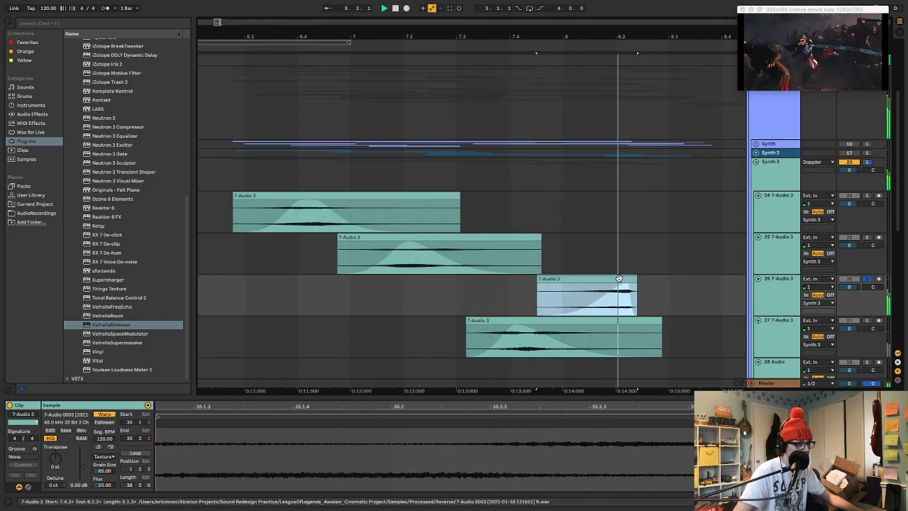
left_click_drag(618, 279, 477, 295)
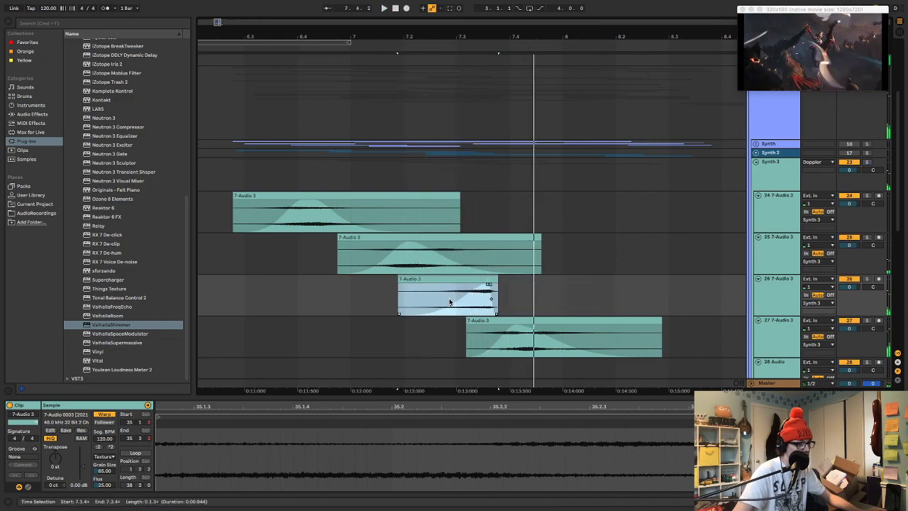
left_click(221, 175)
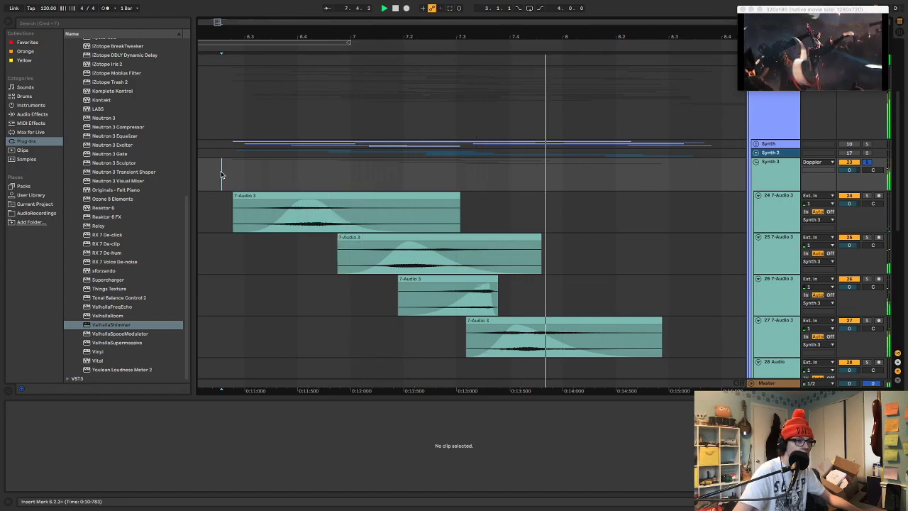
Bend the fade-in and fade-out curves of track 27's excerpt outward for a fuller swell, auditioning from 7.3.1 and 7.1.4
left_click(499, 345)
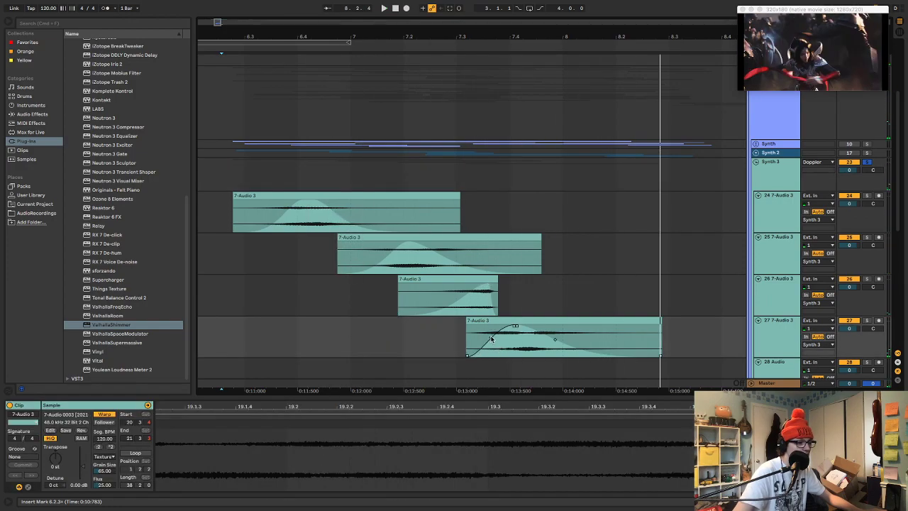
left_click(458, 332)
key("space")
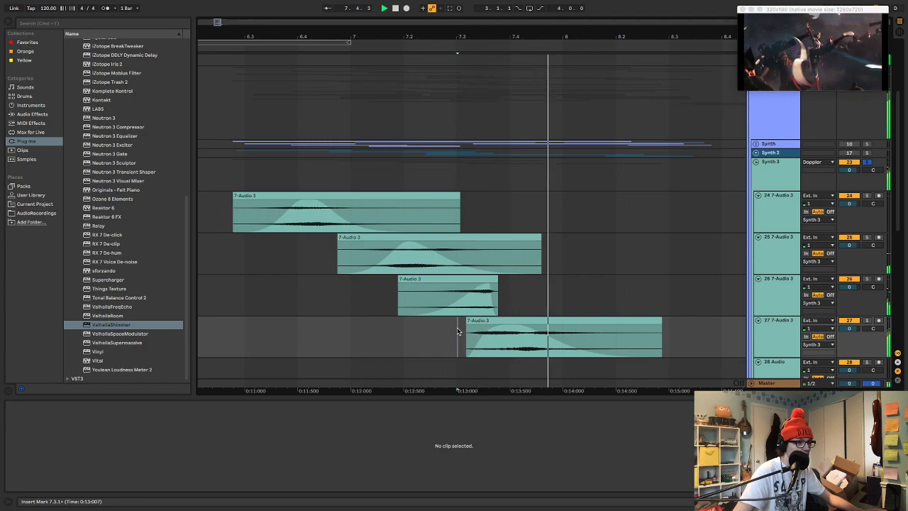
left_click(392, 323)
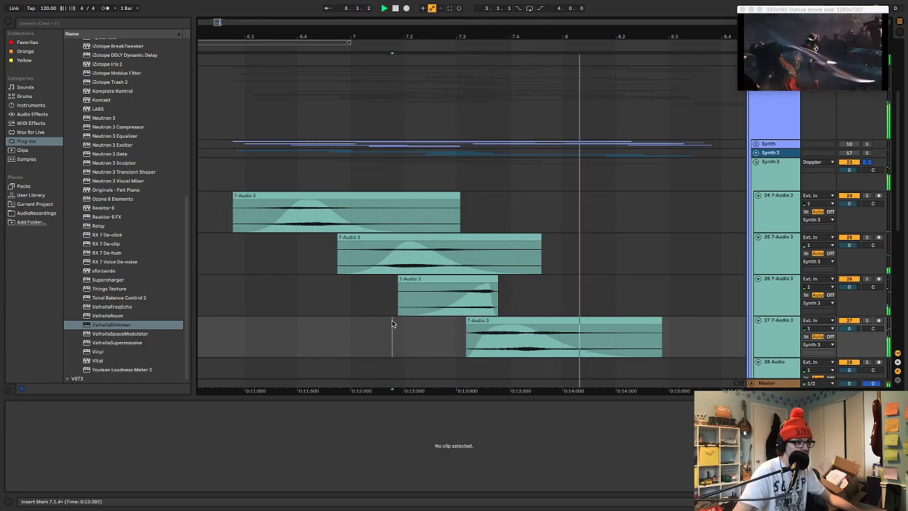
left_click_drag(557, 342, 619, 345)
key("space")
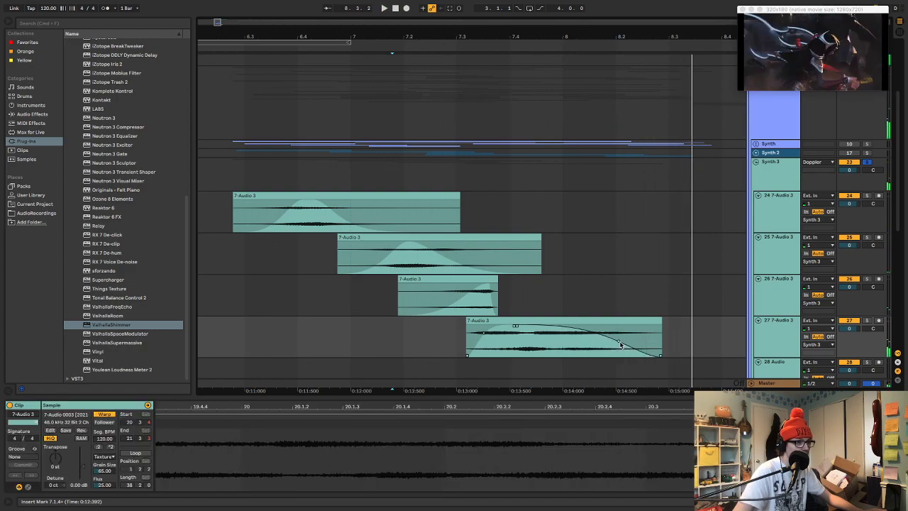
Duplicate the reversed excerpt on track 26 and place the copy at 8.1.2
left_click(479, 279)
key("ctrl+d")
left_click_drag(519, 280, 605, 292)
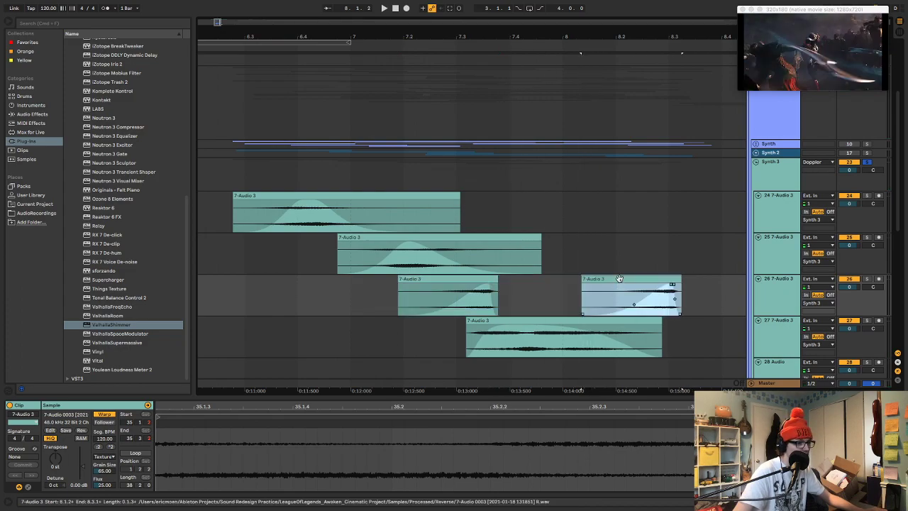
Shift the second track 26 excerpt's sample region to a later part of the recording, starting within 35.2, and audition it
left_click(594, 430)
left_click_drag(591, 410, 592, 396)
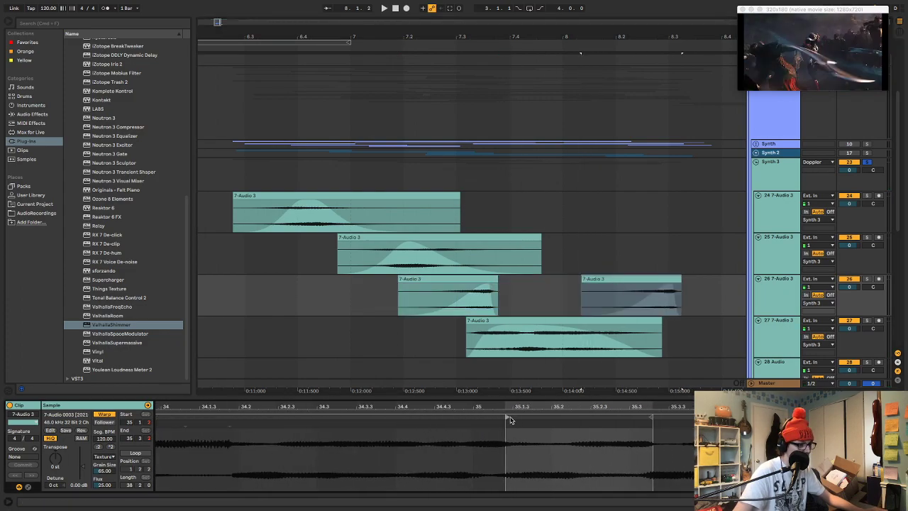
left_click_drag(505, 417, 562, 420)
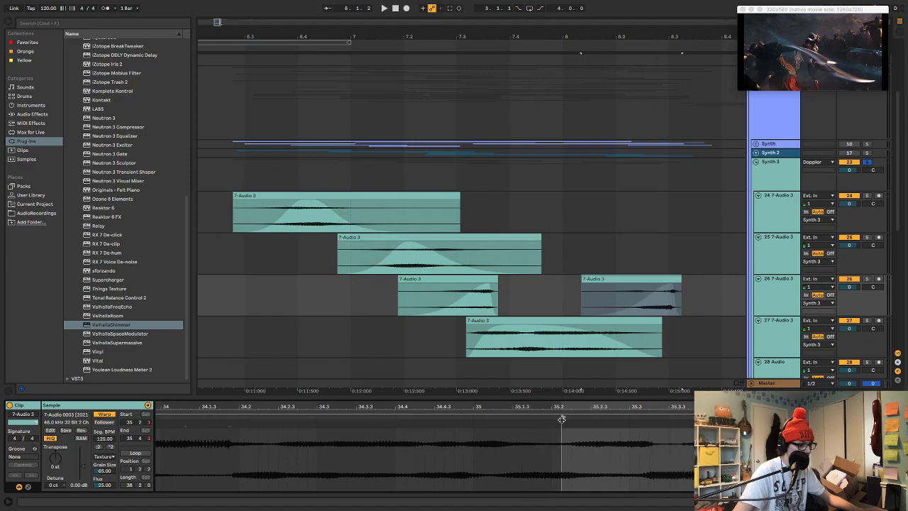
left_click(593, 290)
key("space")
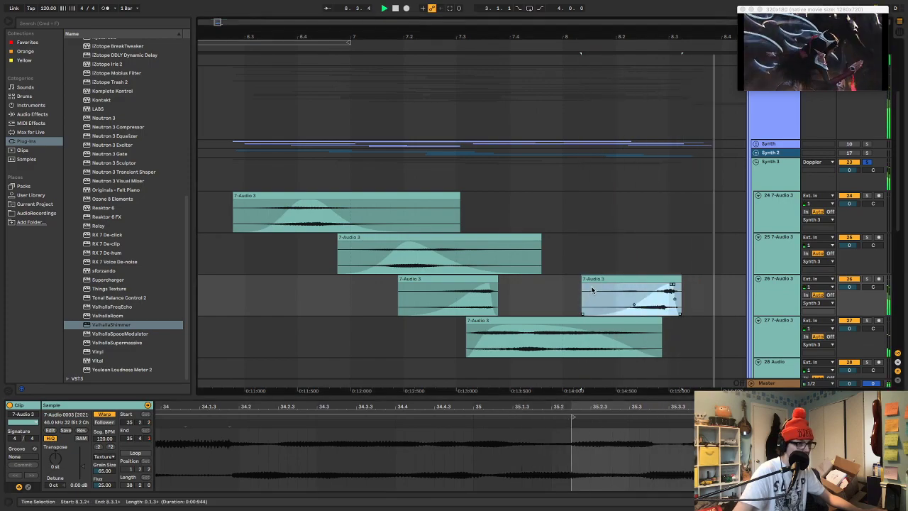
mouse_move(667, 283)
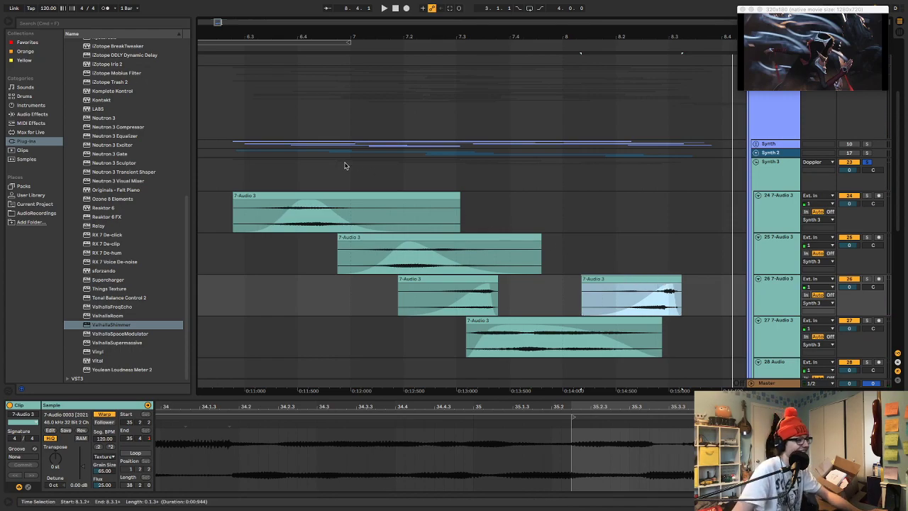
Audition all the staggered Synth 3 excerpts together from 6.2.4
left_click(233, 168)
key("space")
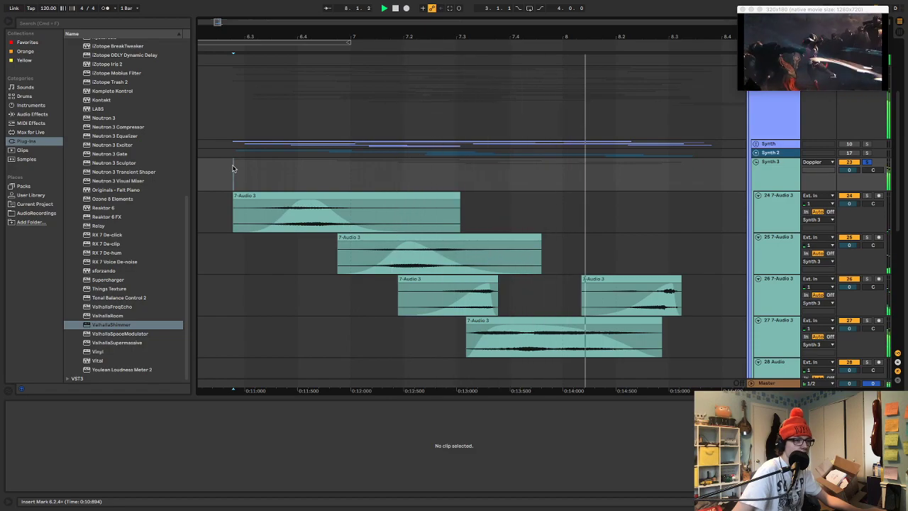
key("space")
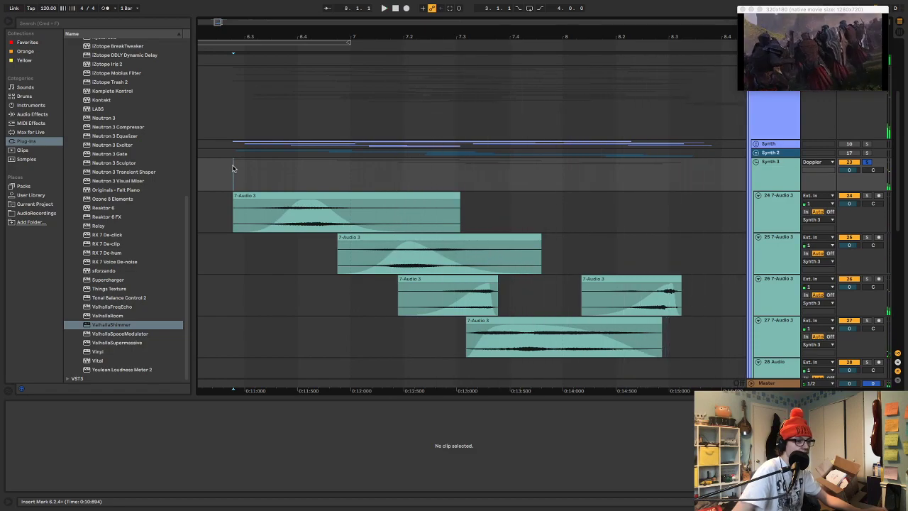
Duplicate track 26 and delete the first copied excerpt on the new track 27
left_click(779, 294)
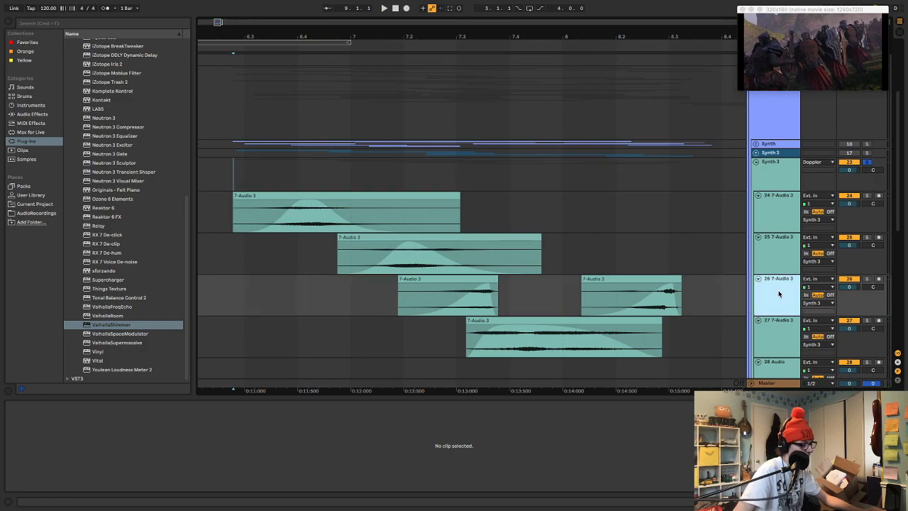
key("super+d")
left_click(463, 337)
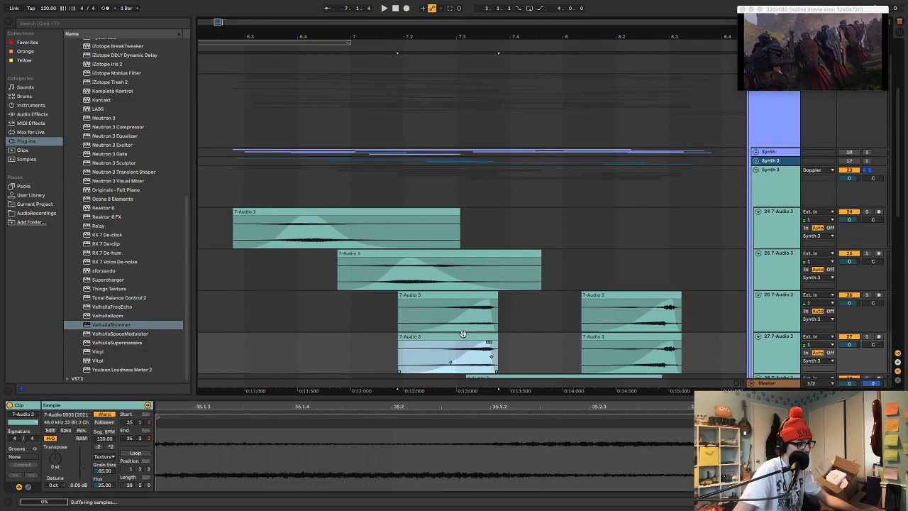
key("Delete")
Shift the sample region of track 26's second excerpt to an earlier part of the recording and audition from 8.1.1
left_click(598, 326)
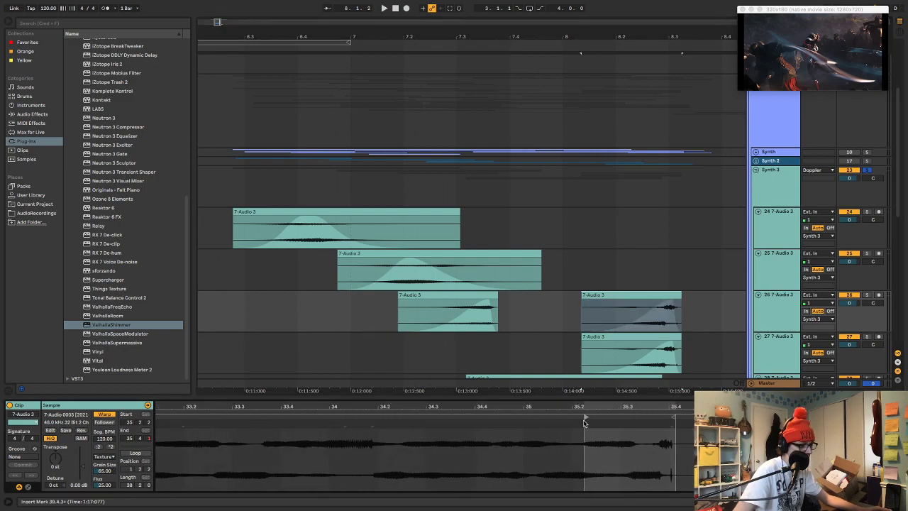
left_click_drag(584, 416, 404, 430)
left_click(563, 311)
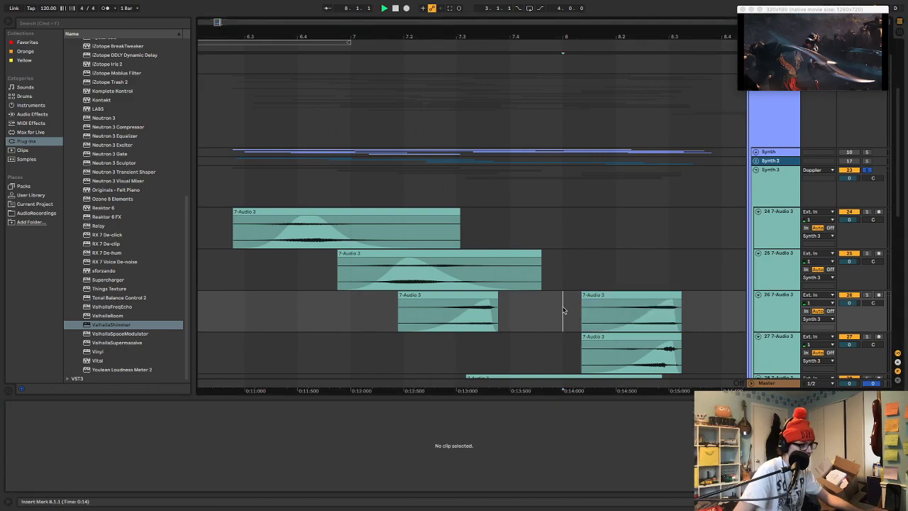
key("space")
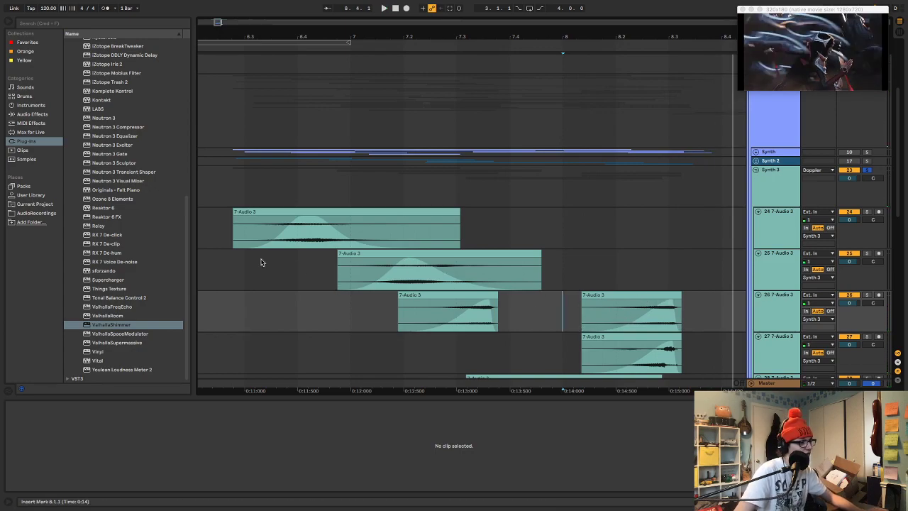
Set track 24's excerpt to a 7 st transpose and a Grain Size of 187.55 while auditioning it
left_click(242, 237)
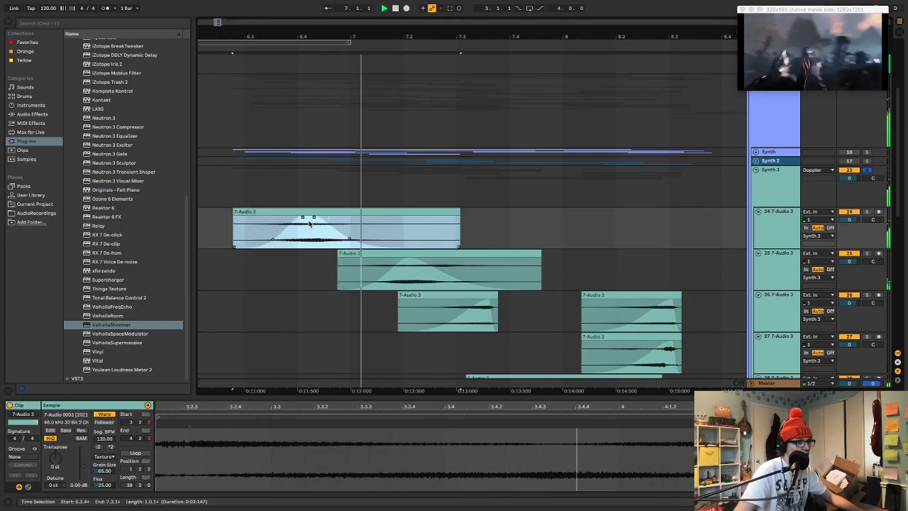
key("space")
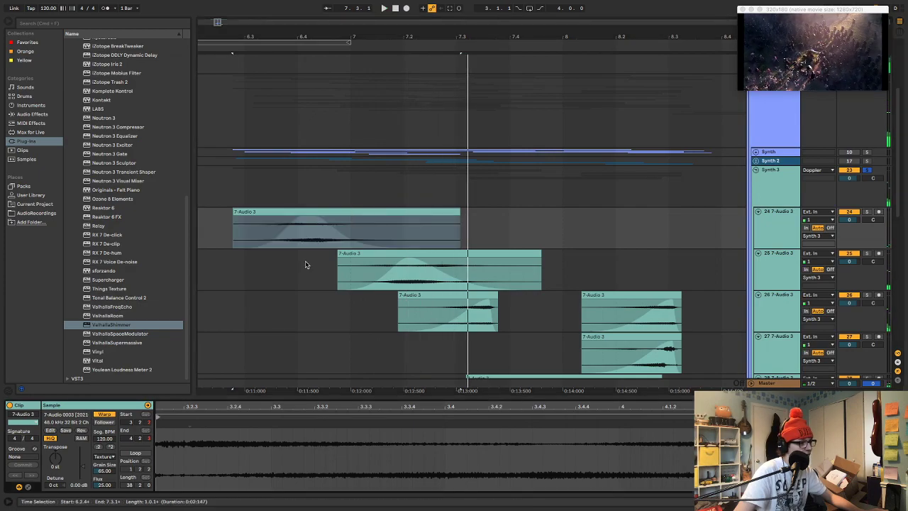
key("space")
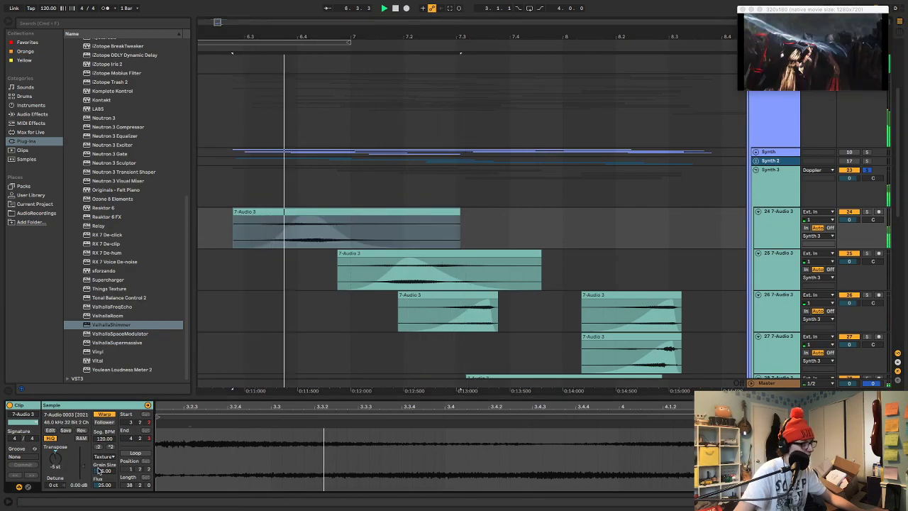
key("space")
mouse_move(104, 471)
left_mouse_down()
mouse_move(104, 454)
mouse_move(58, 433)
left_mouse_up()
key("space")
key("space")
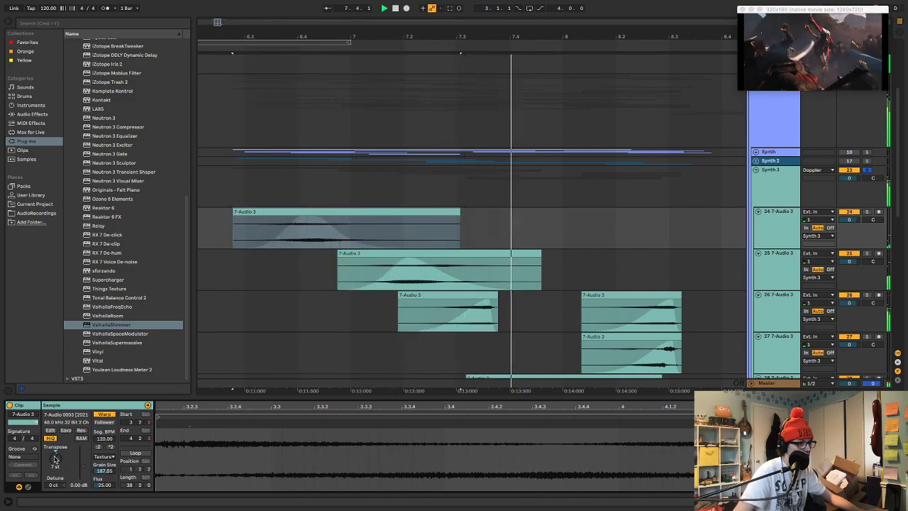
Transpose track 28's excerpt by 4 st and audition the layers from 6.2.3
scroll(496, 284, "down", 3)
key("space")
left_click(519, 269)
left_click(519, 269)
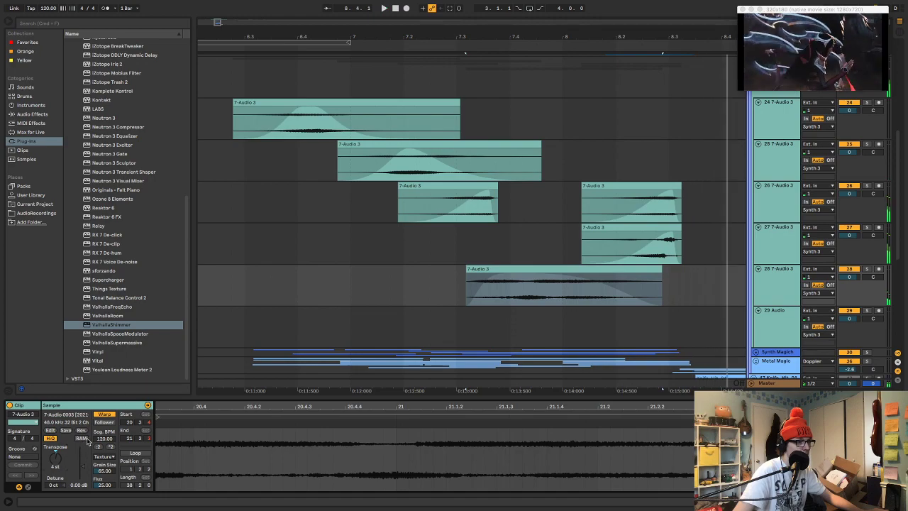
left_click(229, 94)
key("space")
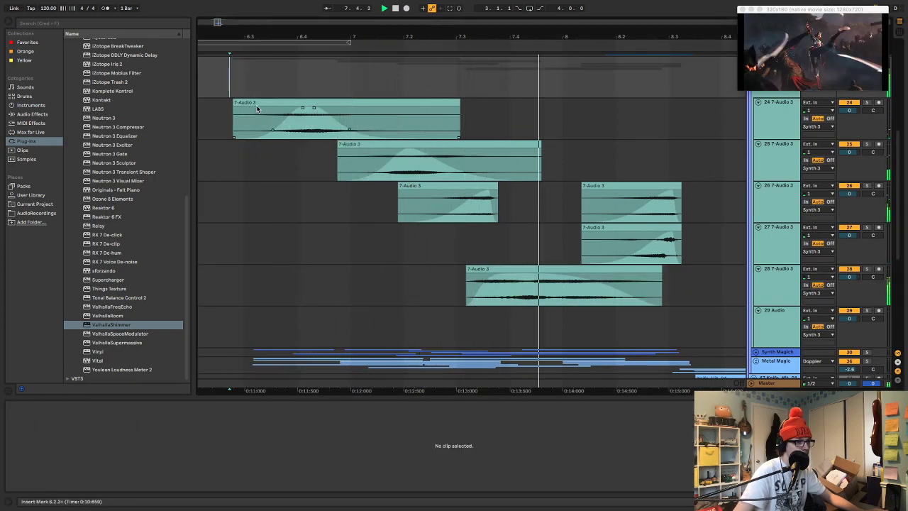
key("space")
Enable the ValhallaShimmer BlackHole reverb on the Synth 3 group and audition its layers from 6.2.3
scroll(689, 115, "up", 3)
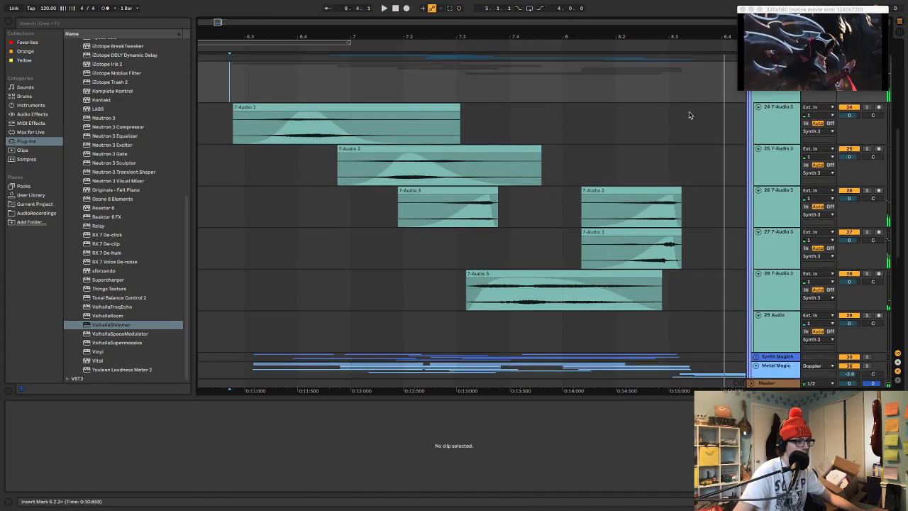
double_click(772, 115)
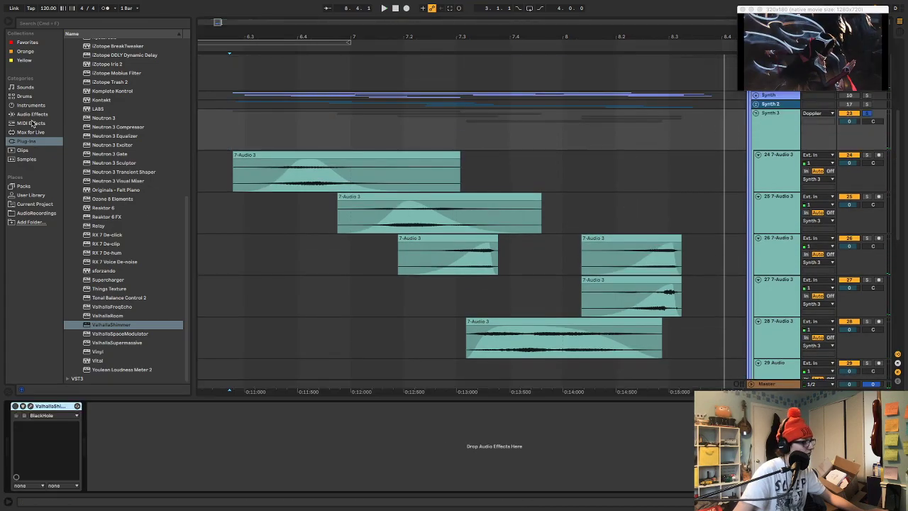
left_click(32, 115)
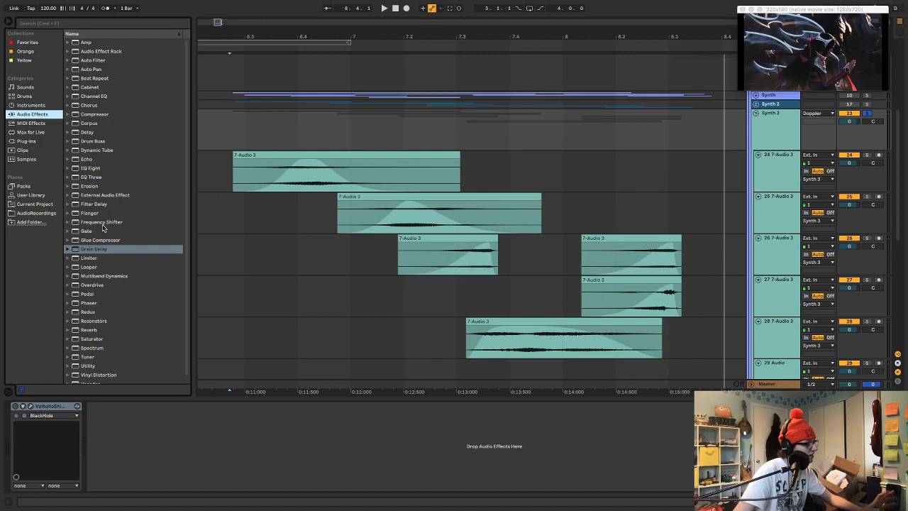
left_click(15, 406)
key("space")
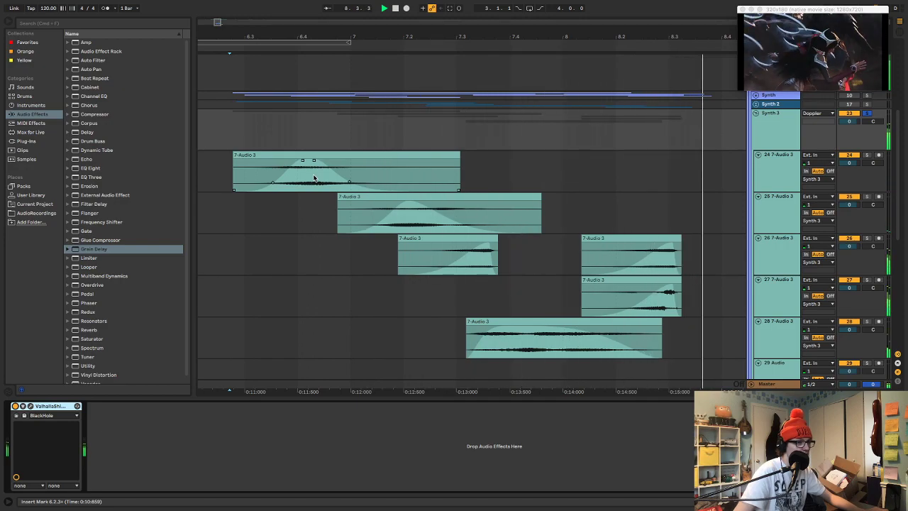
key("space")
Collapse the Synth 3 group and insert a teal audio track named Synth 3 Print below it
left_click_drag(447, 32, 445, 34)
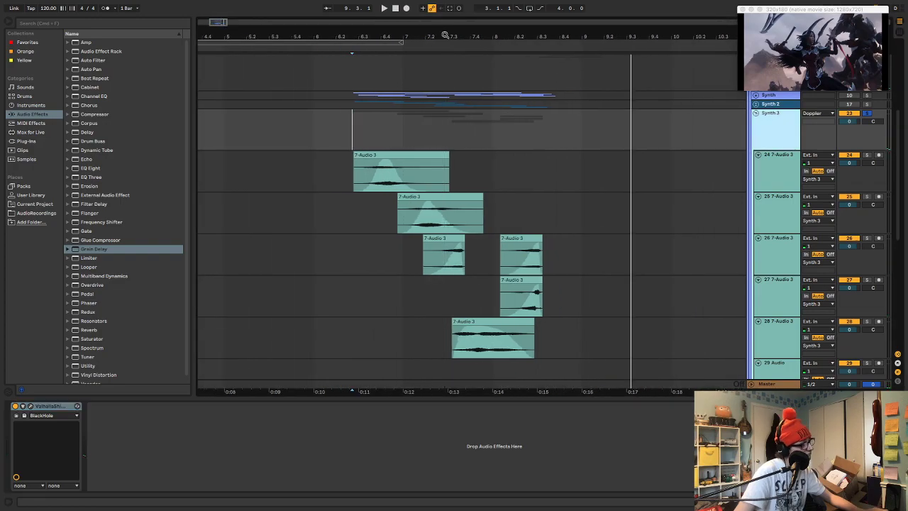
left_click(761, 113)
key("super+t")
right_click(767, 132)
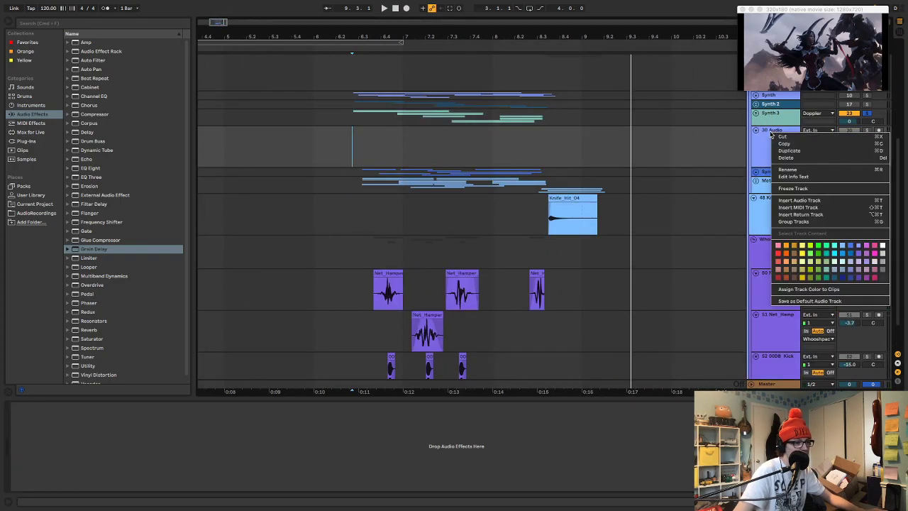
left_click(769, 144)
right_click(768, 144)
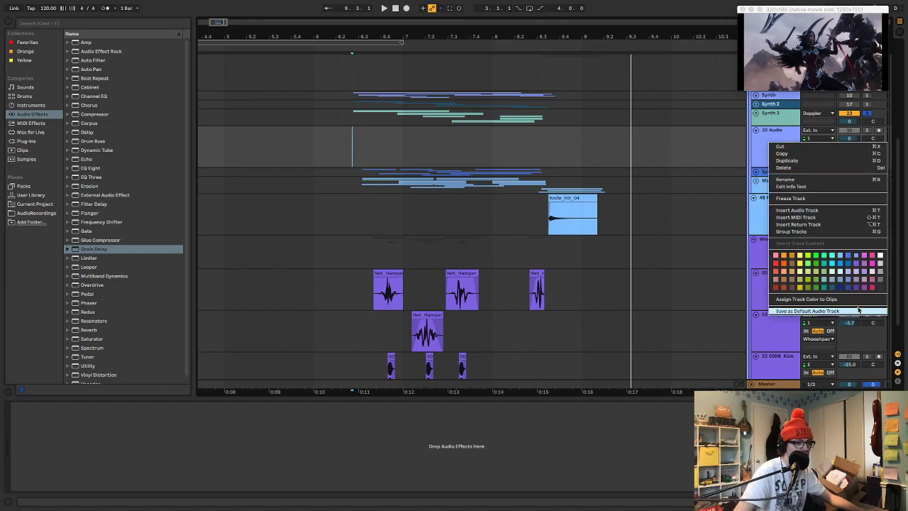
left_click(825, 281)
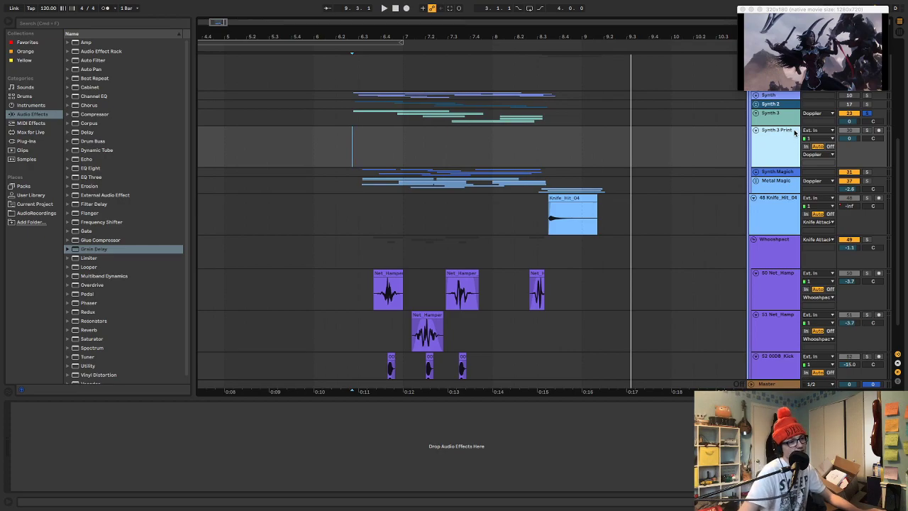
Set the Synth 3 Print track's input to Resampling and record the soloed Synth 3 group onto it from 6.2.3
left_click(809, 130)
left_click(805, 152)
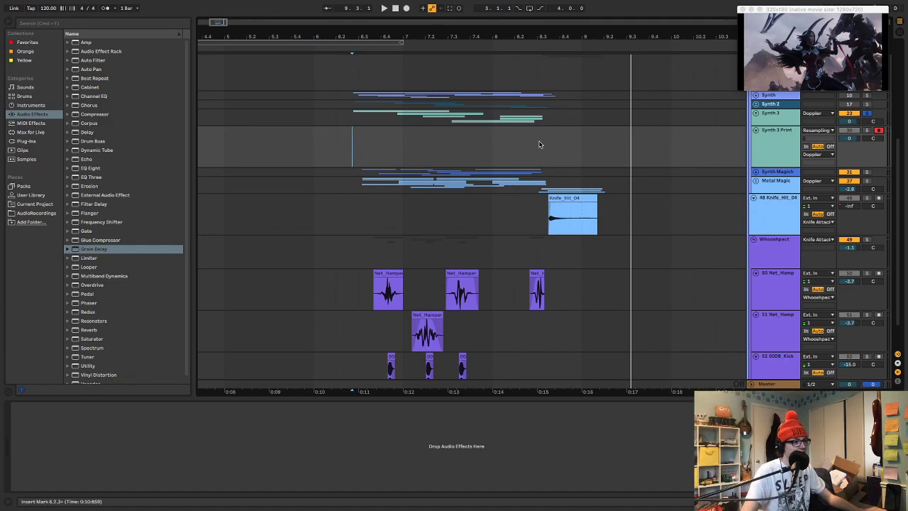
key("F9")
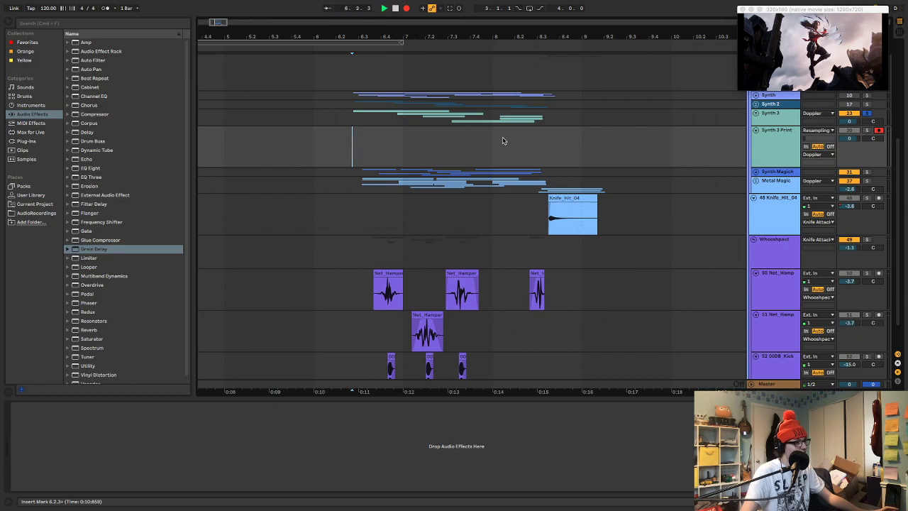
left_click(115, 10)
left_click(128, 27)
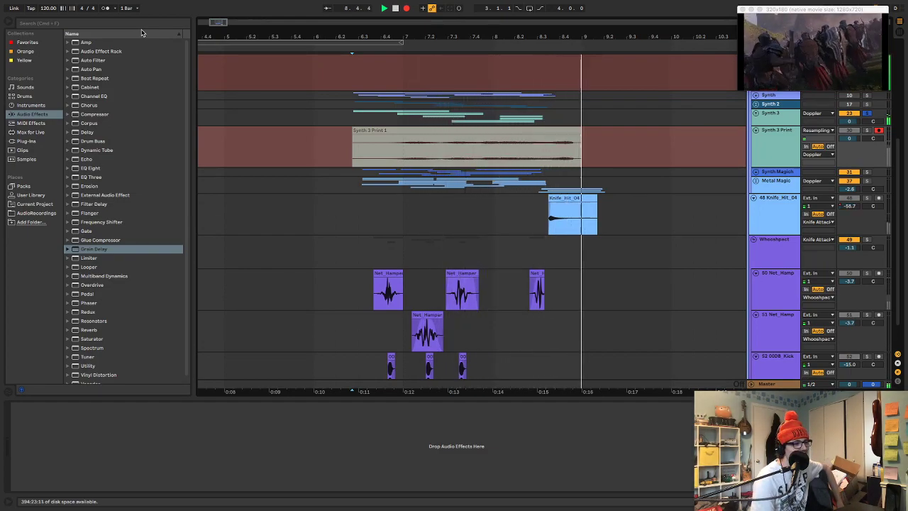
key("space")
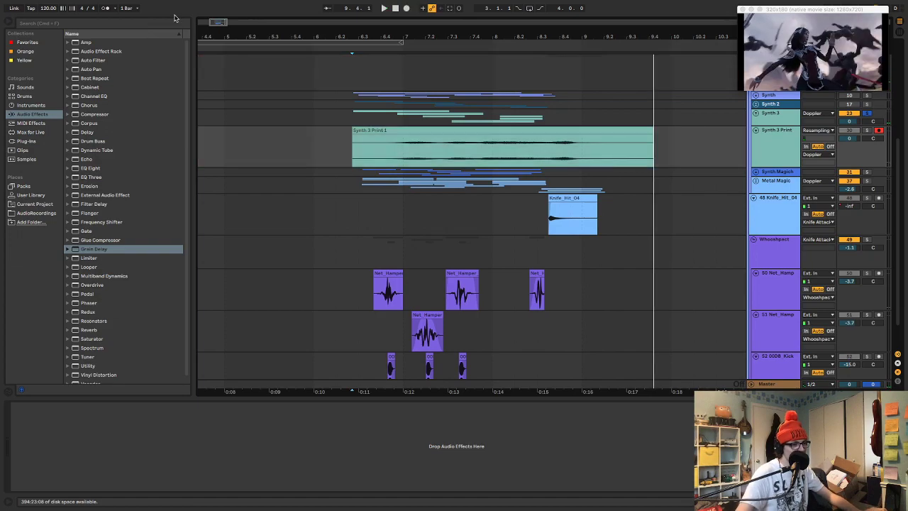
Slide the Synth 3 Print recording earlier, trim its start to about 6.2.3 with a short fade-in, and audition it
left_click(442, 136)
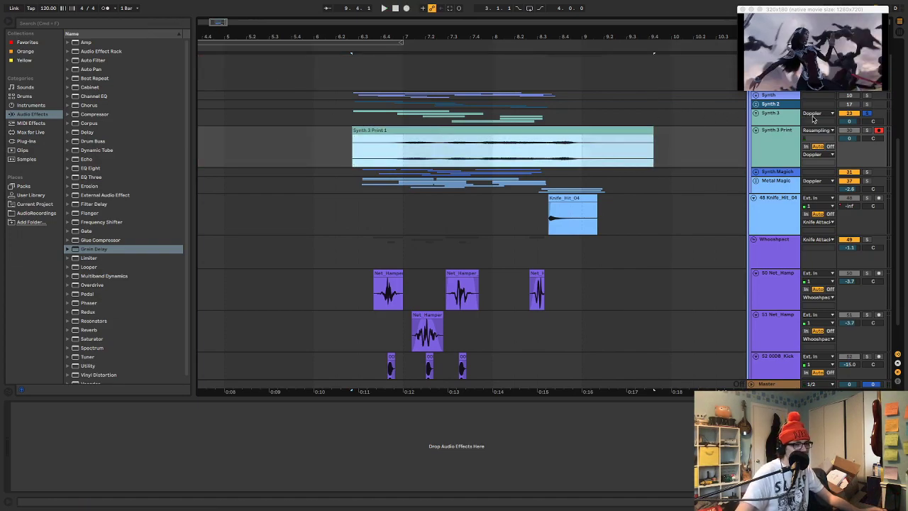
left_click_drag(582, 128, 551, 129)
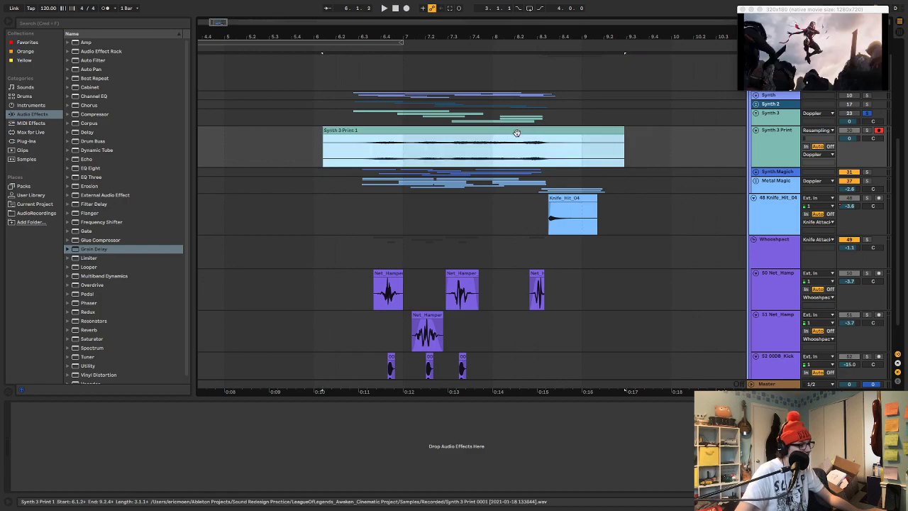
left_click_drag(441, 135, 437, 132)
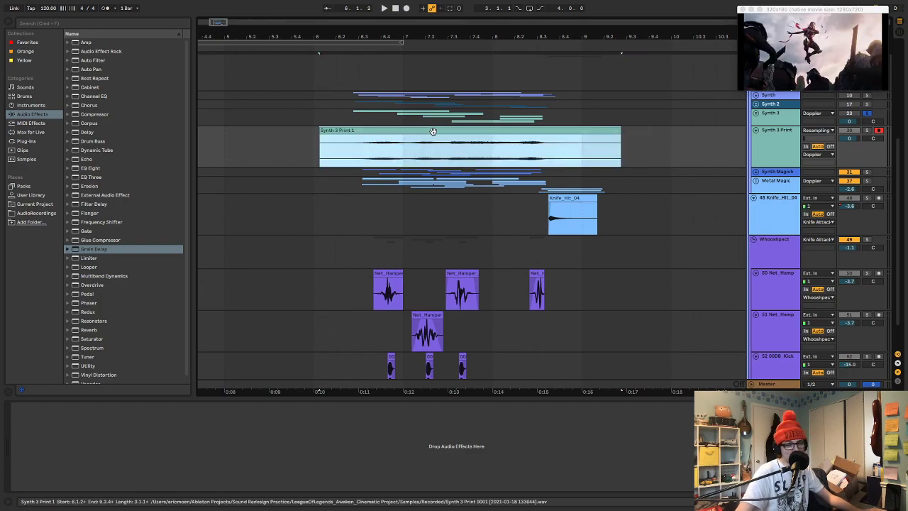
left_click_drag(335, 132, 352, 132)
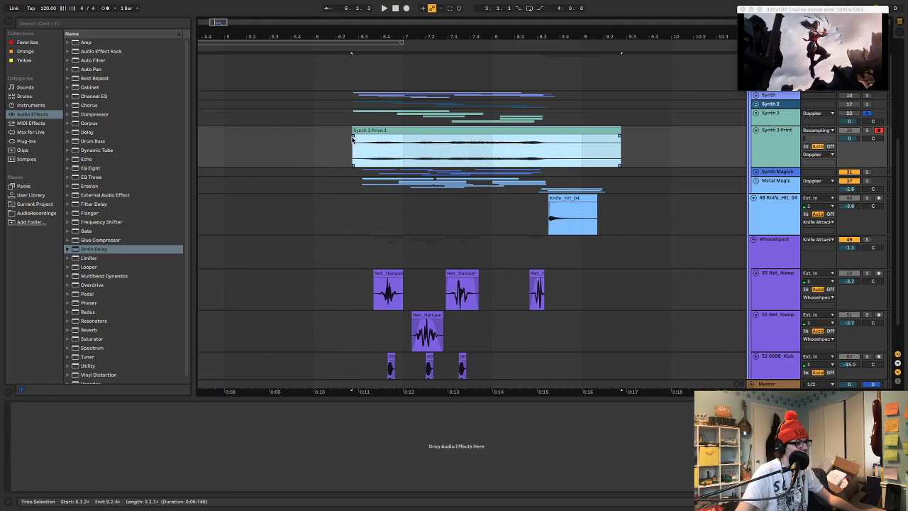
key("space")
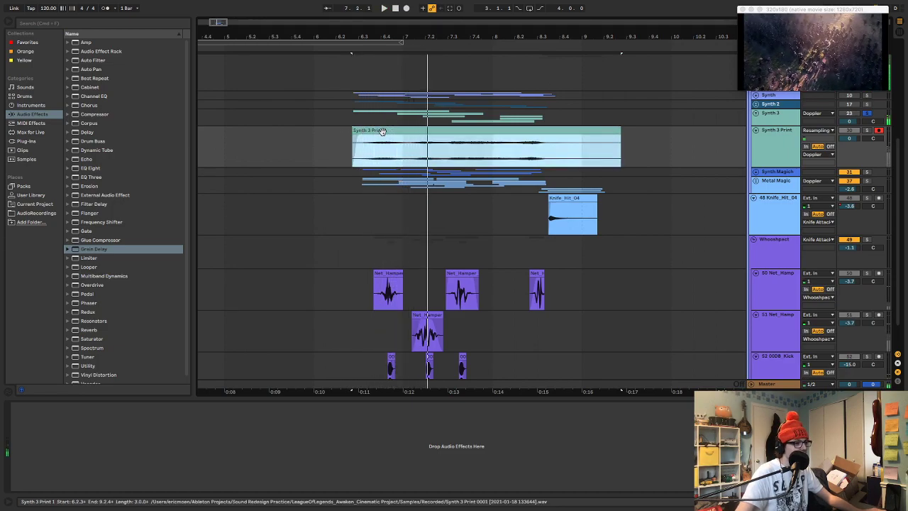
key("space")
Solo Synth 3 Print with the Synth 3 group deactivated, and slide its clip to start at about 6.2.4 while auditioning
left_click_drag(383, 132, 377, 132)
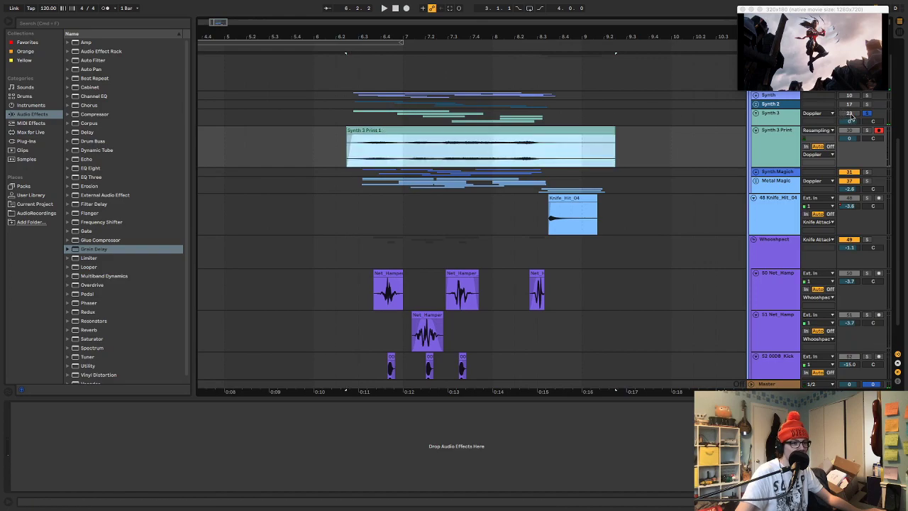
left_click(850, 117)
left_click(501, 131)
key("space")
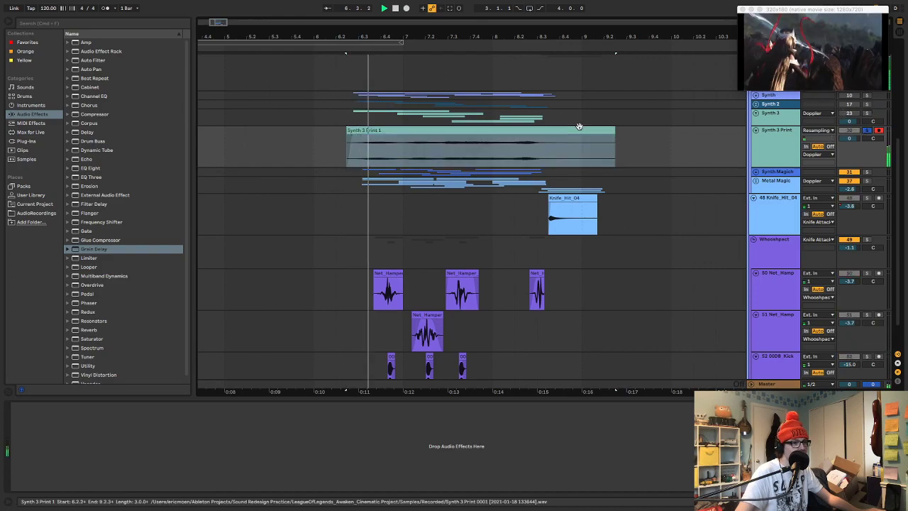
key("space")
left_click(501, 138)
left_click_drag(493, 131, 501, 131)
key("space")
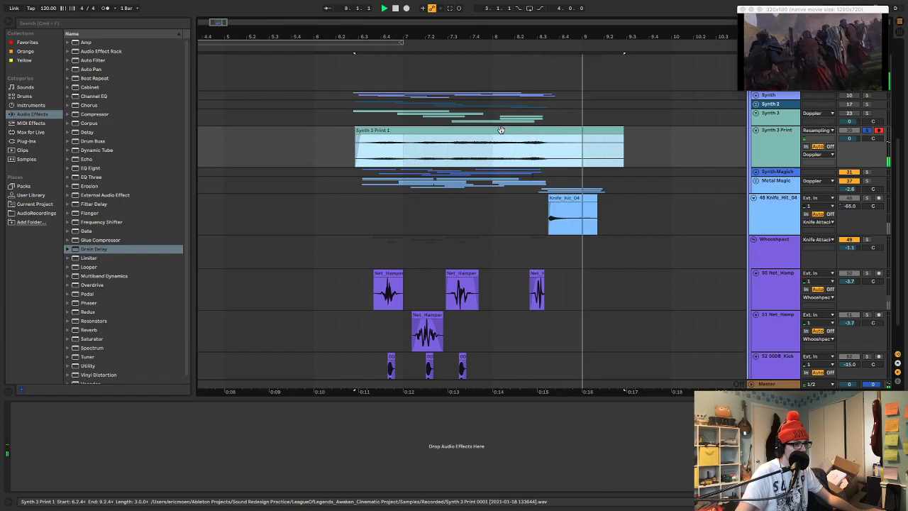
Audition Synth 3 Print within the full mix and on its own
key("space")
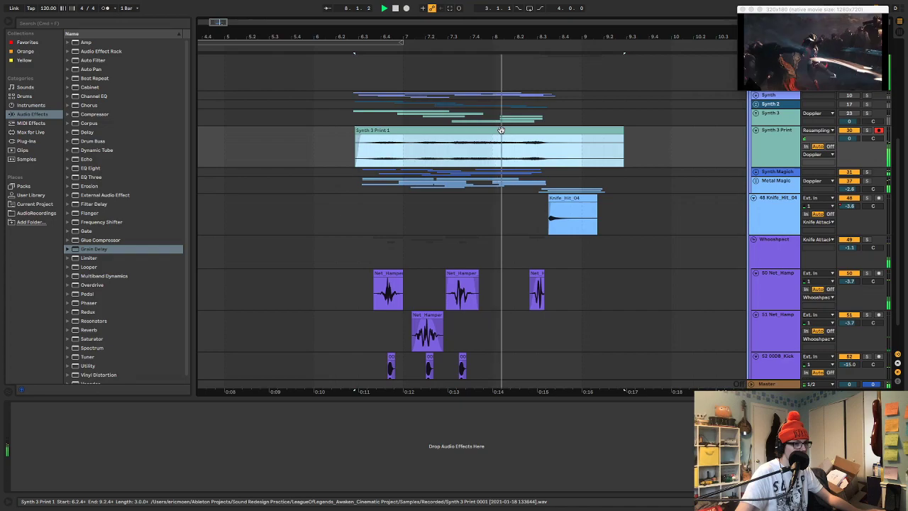
key("space")
key("s")
key("space")
Try transposing the Synth 3 Print clip between -12 and 39 st with Grain Size 2.00 and Flux 0.00 while auditioning it
double_click(496, 130)
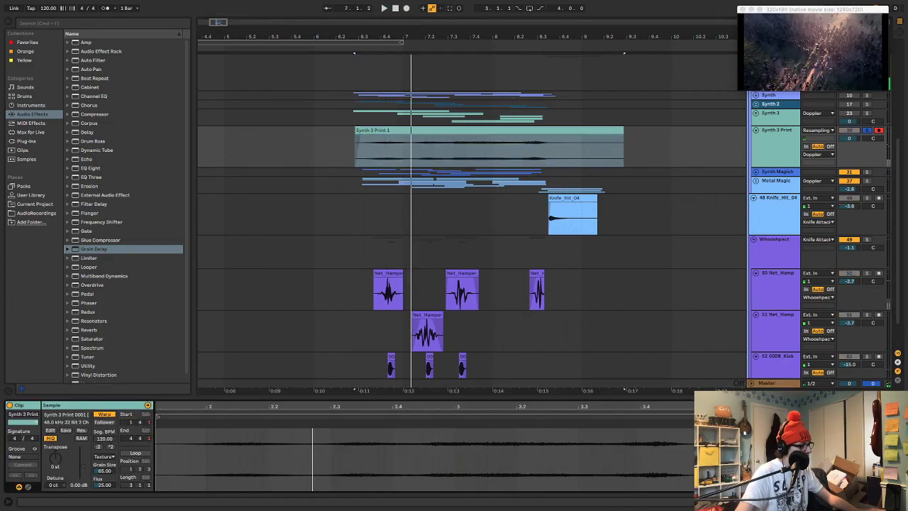
key("space")
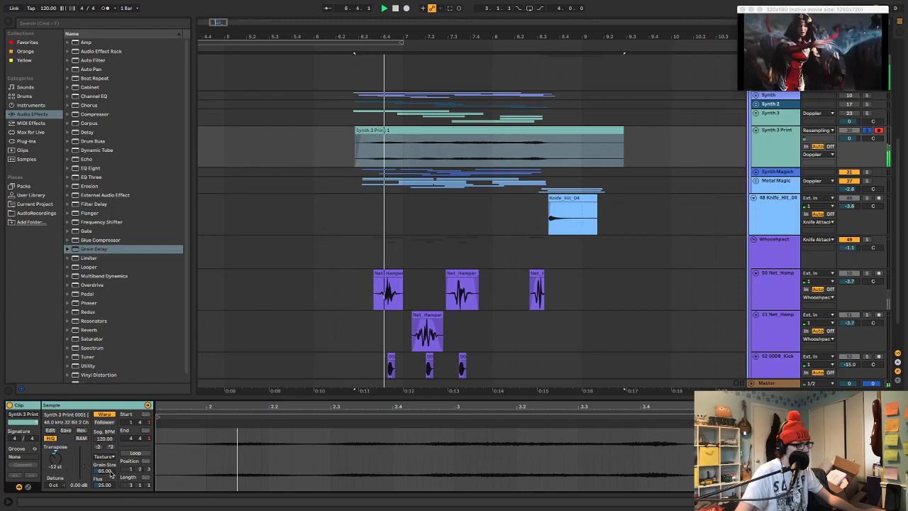
left_click_drag(105, 472, 105, 508)
key("space")
key("space")
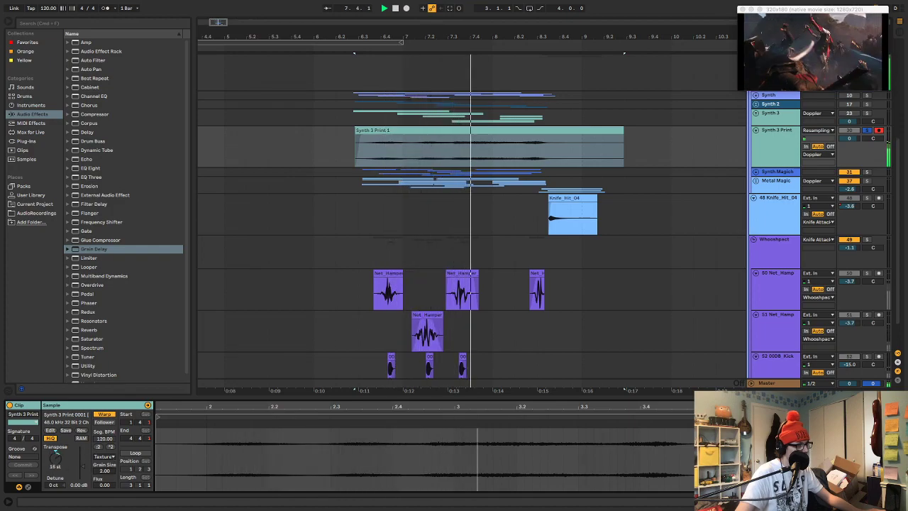
key("space")
key("space")
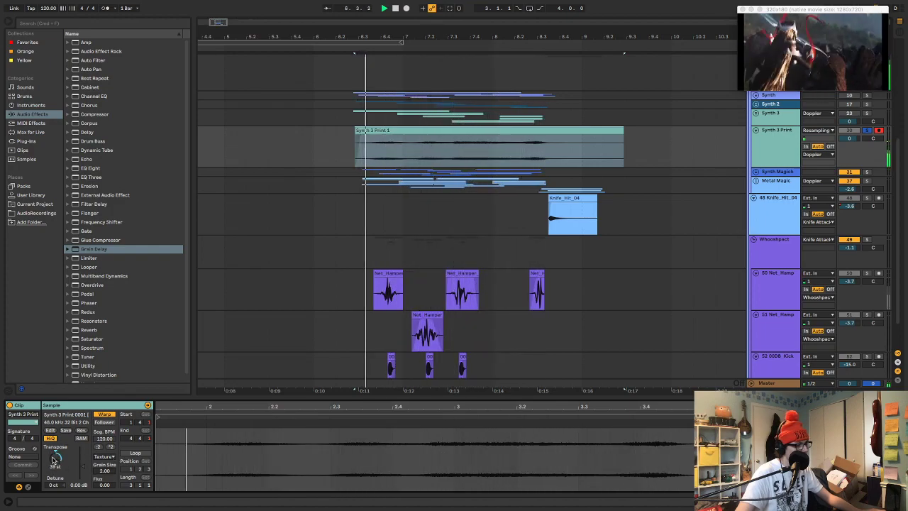
key("s")
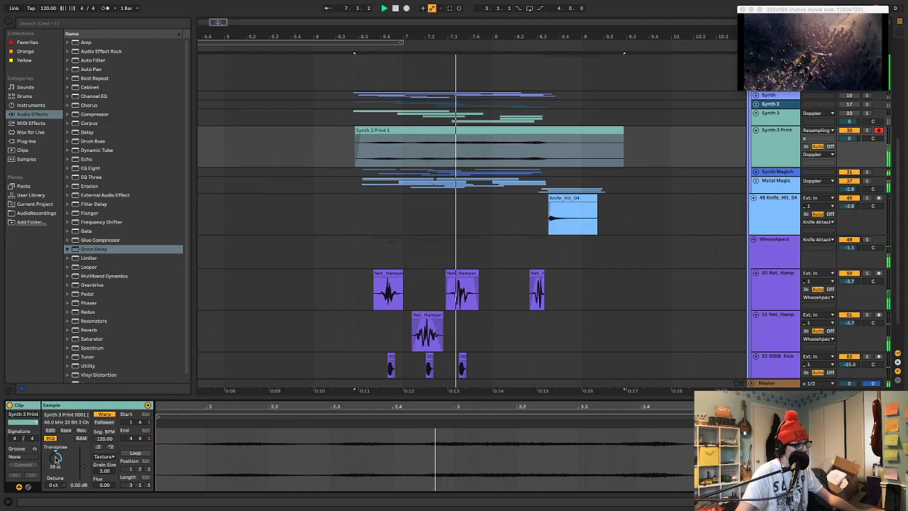
key("space")
Try a larger Grain Size on the Synth 3 Print clip with transposes of -21 st and -10 st in solo
left_click_drag(56, 460, 56, 475)
key("space")
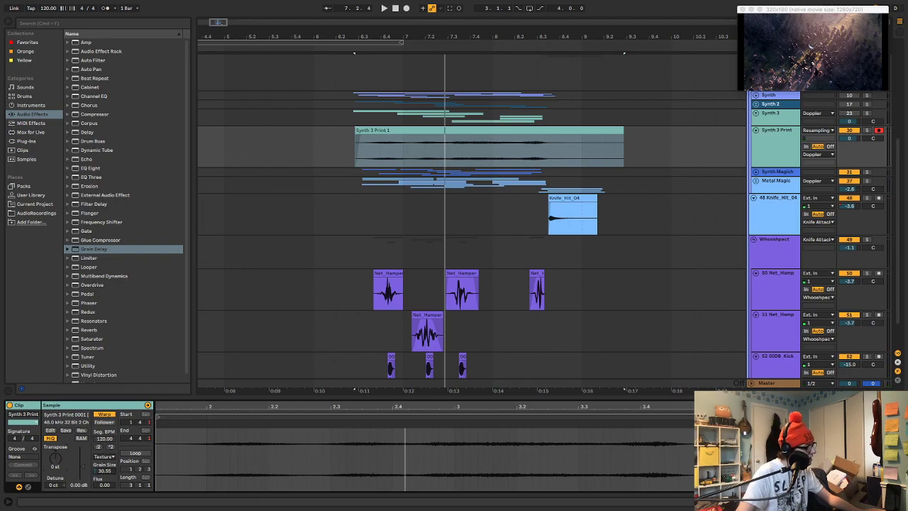
key("s")
key("space")
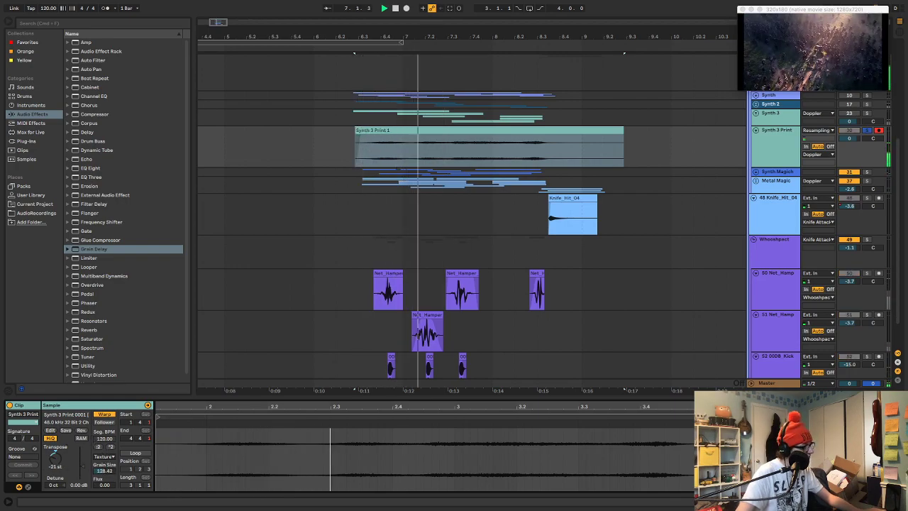
left_click_drag(57, 458, 57, 450)
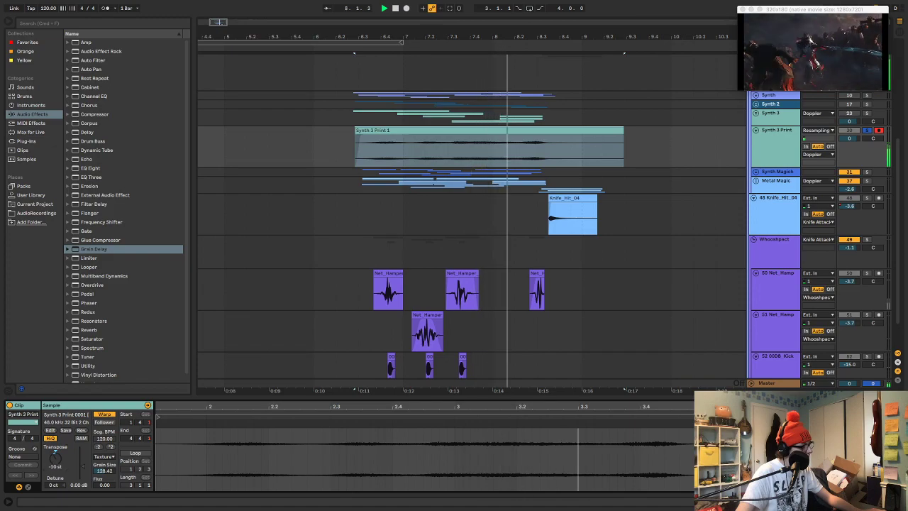
Restore the Synth 3 Print clip to Transpose 0 st, Grain Size 65.00 and Flux 25.00, and play it in the mix
key("space")
key("space")
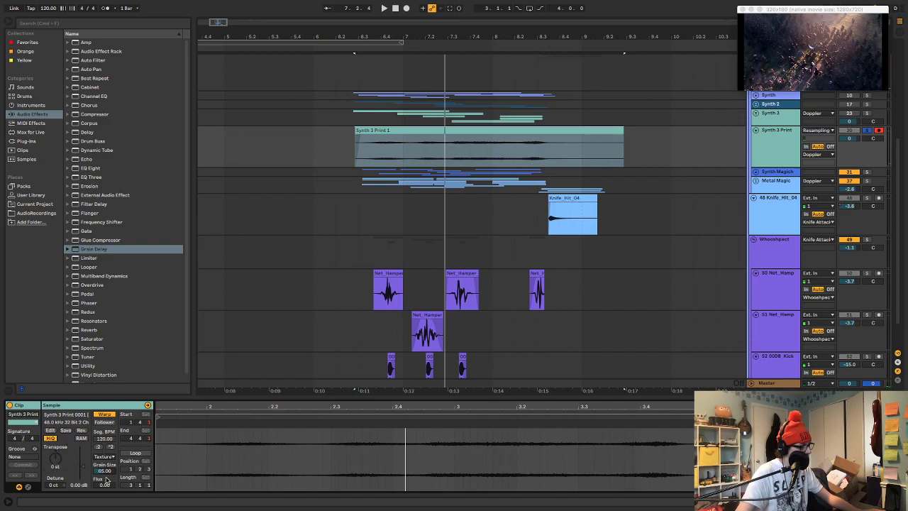
key("space")
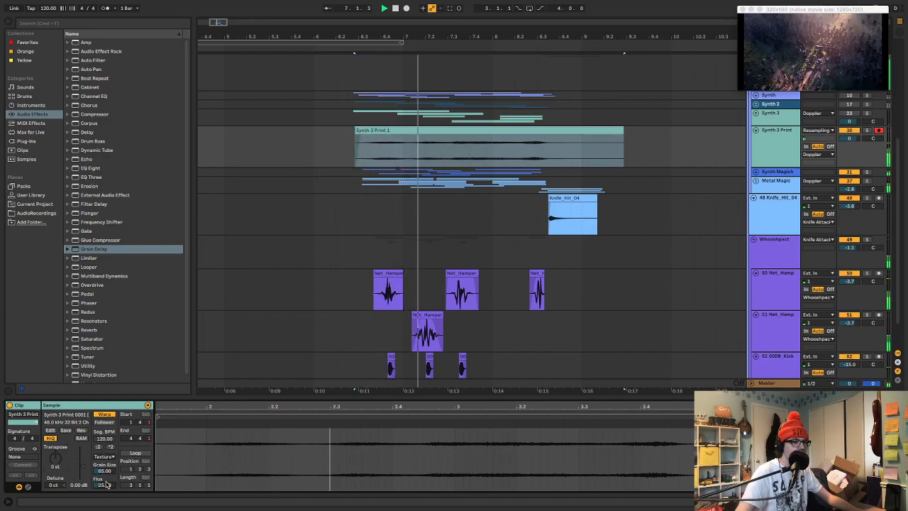
Reactivate the Synth 3 group with its ValhallaShimmer switched off and play it alongside Synth 3 Print
left_click(673, 146)
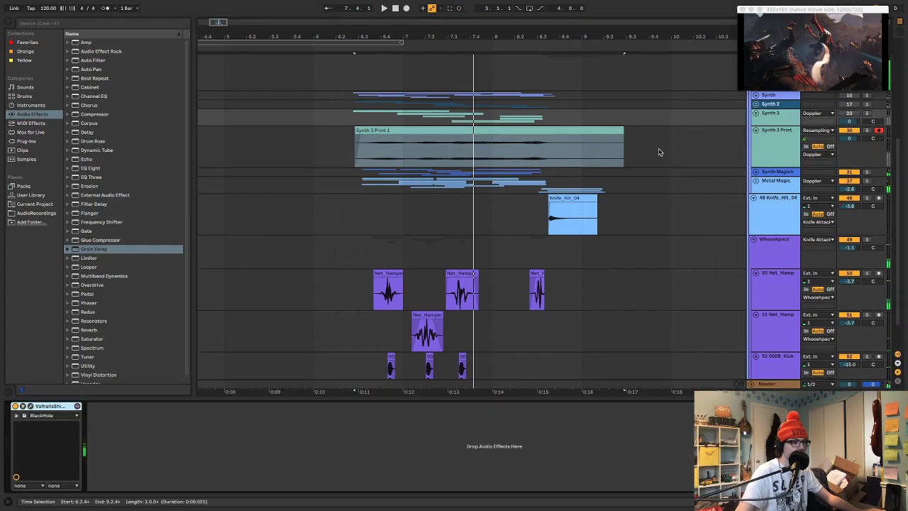
left_click(853, 114)
key("space")
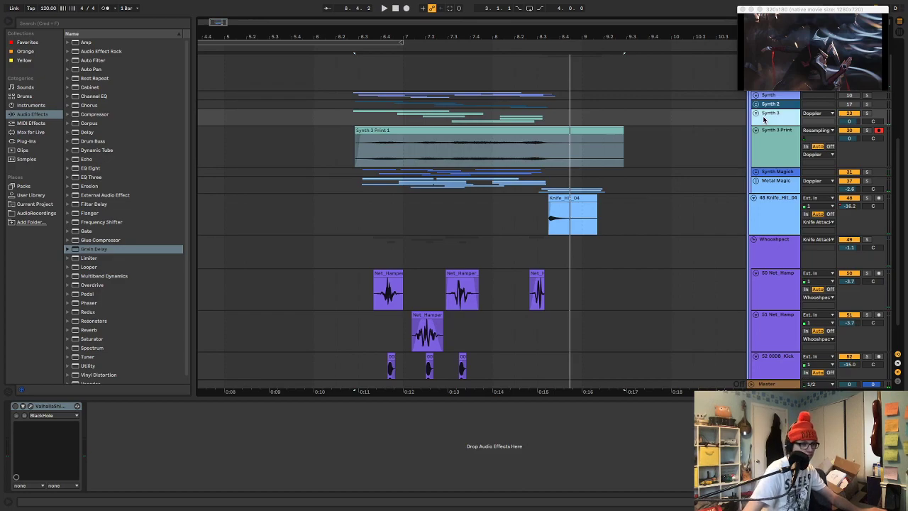
Audition the Synth 3 group and Synth 3 Print together, both soloed and within the full mix
left_click(772, 139)
key("space")
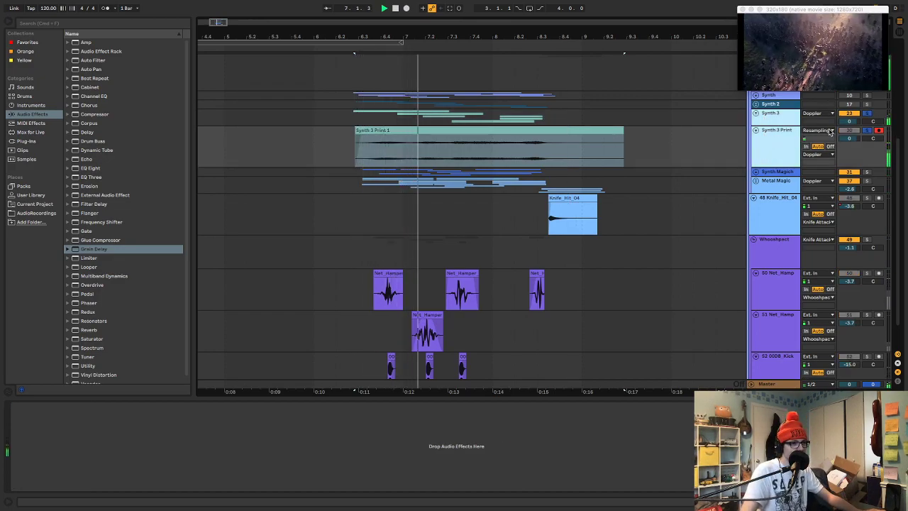
left_click(866, 130)
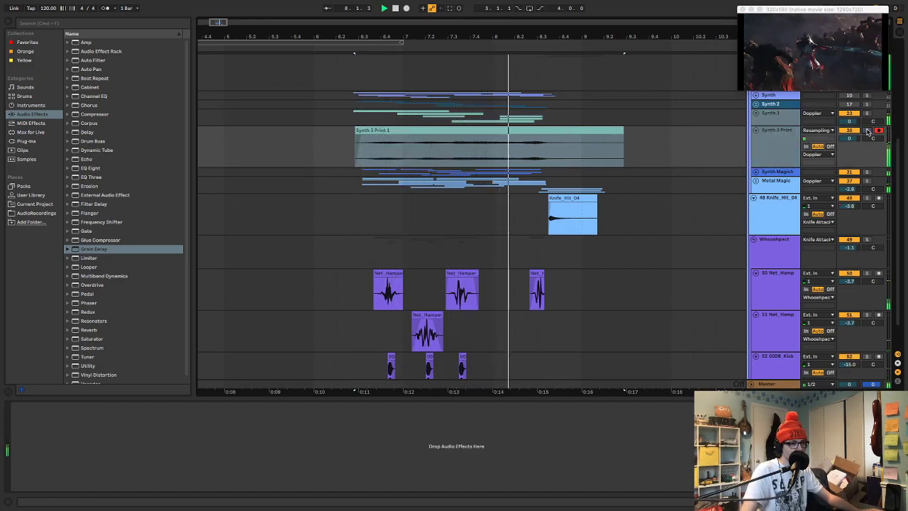
Play the Synth 3 group and Synth 3 Print in solo once more, and clear both solos
left_click(866, 131)
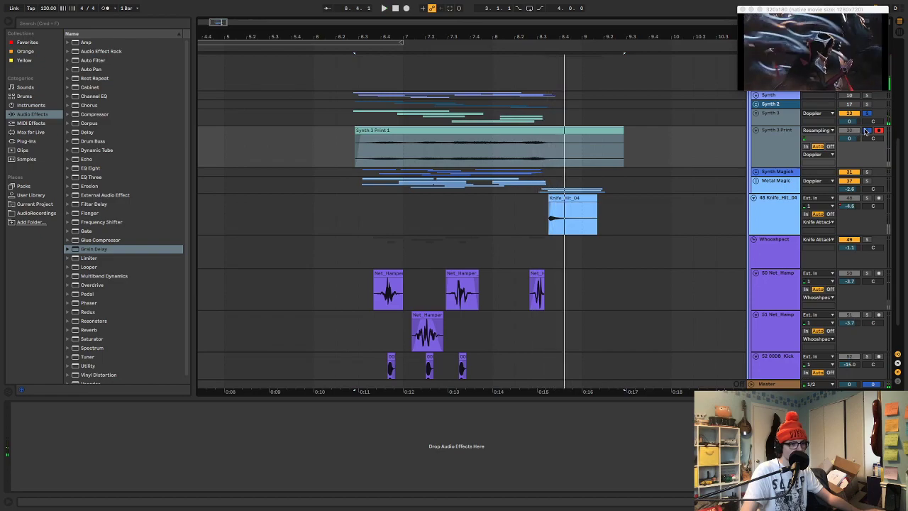
key("space")
key("space")
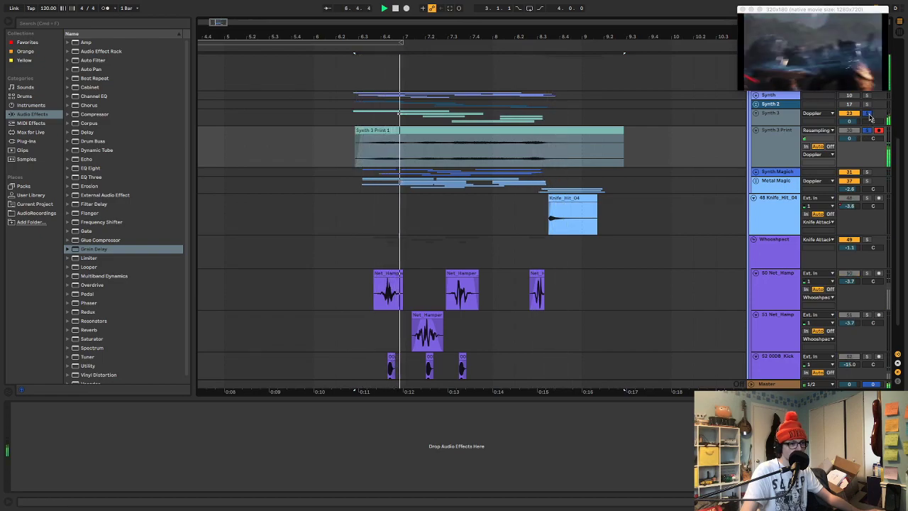
left_click(793, 135)
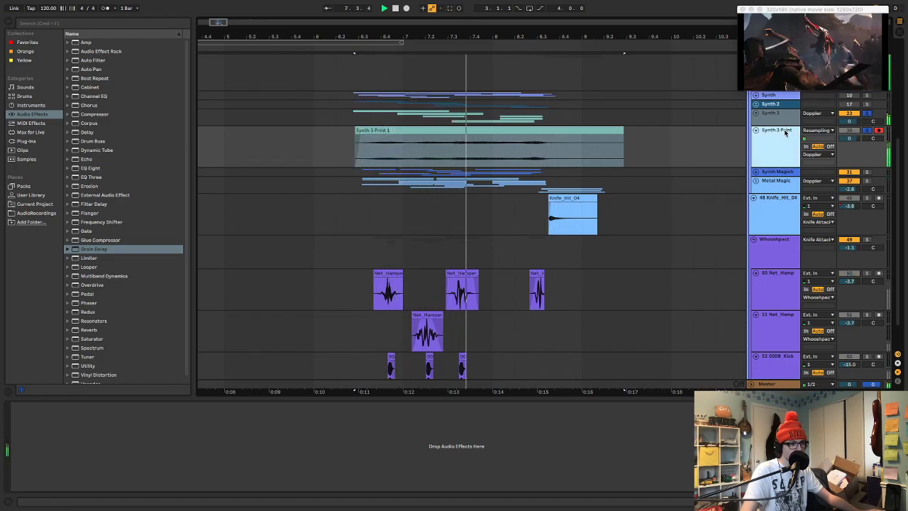
left_click(867, 130)
left_click(866, 113)
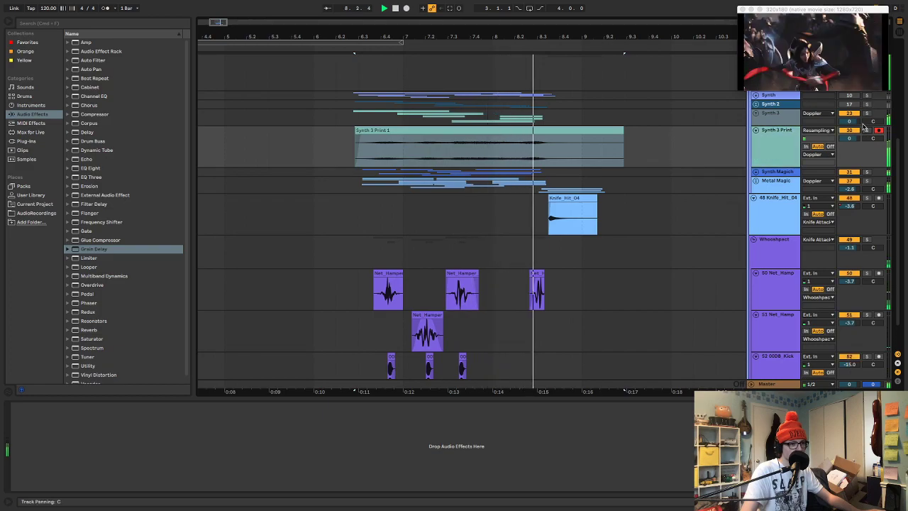
Group the Synth 3 and Synth 3 Print tracks together and solo the new group
left_click(771, 118)
key("super+g")
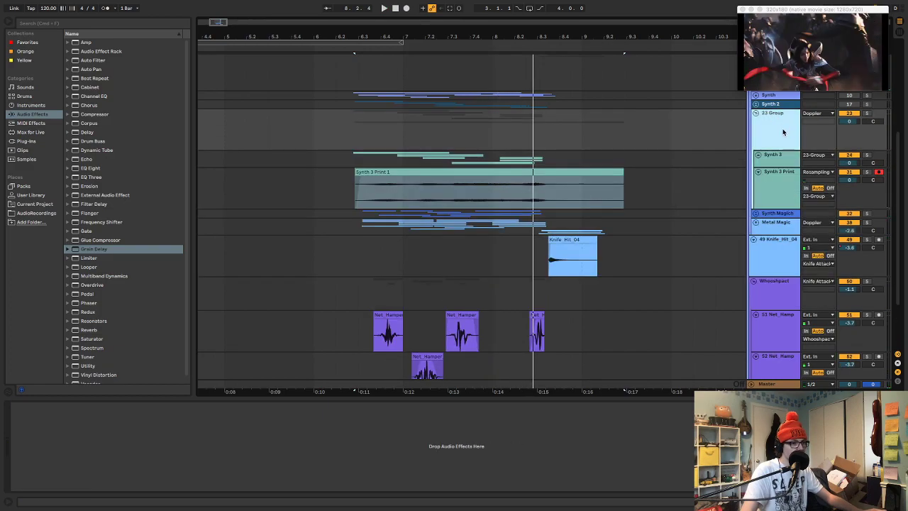
left_click(866, 113)
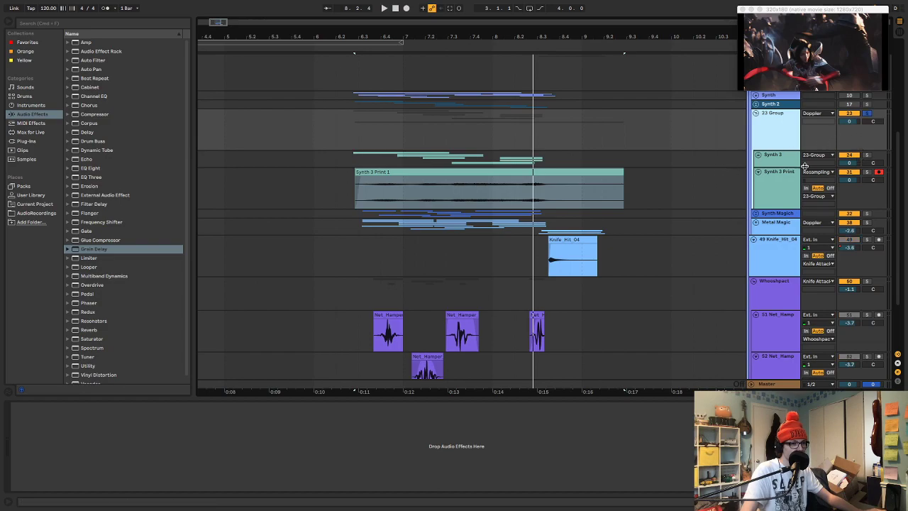
Compare the soloed group's playback with Synth 3 Print active and muted, leaving the track active
key("space")
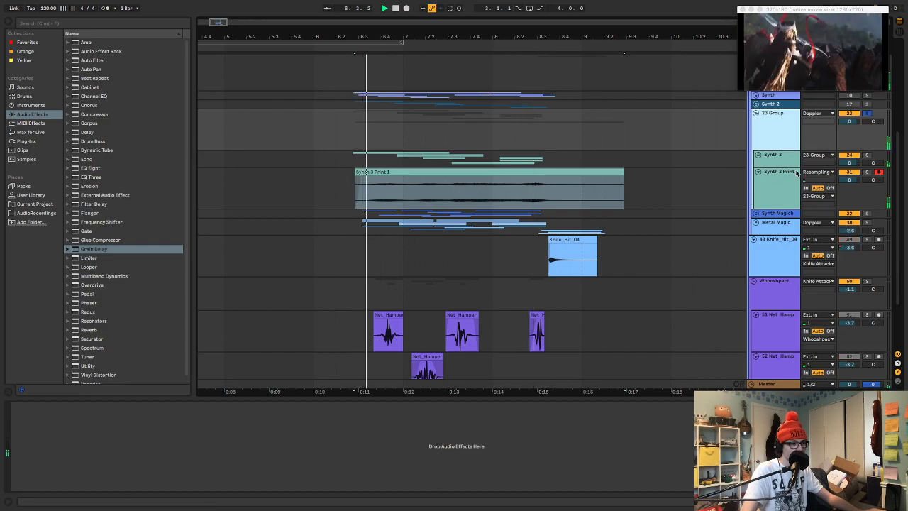
key("space")
left_click(852, 173)
key("space")
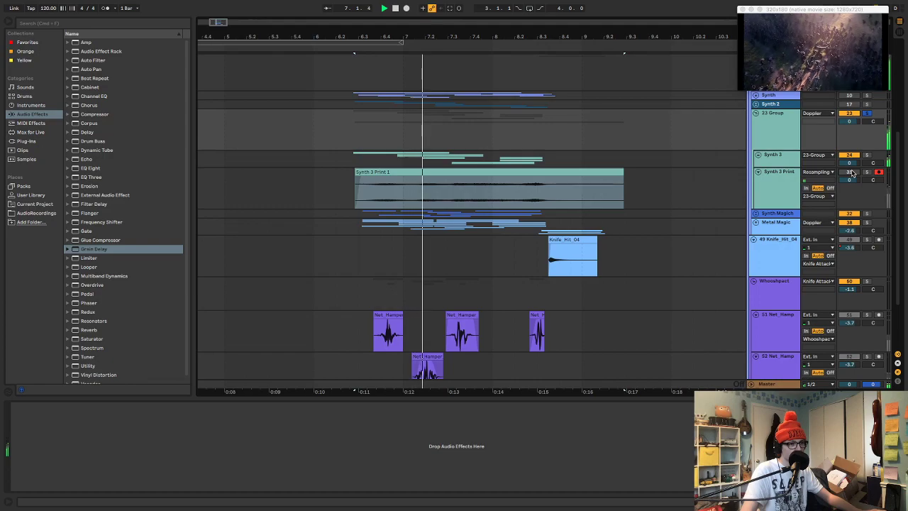
left_click(852, 173)
Lower the Synth 3 track volume to -5.0 dB while playing the soloed group
key("space")
key("space")
left_click_drag(856, 165, 856, 182)
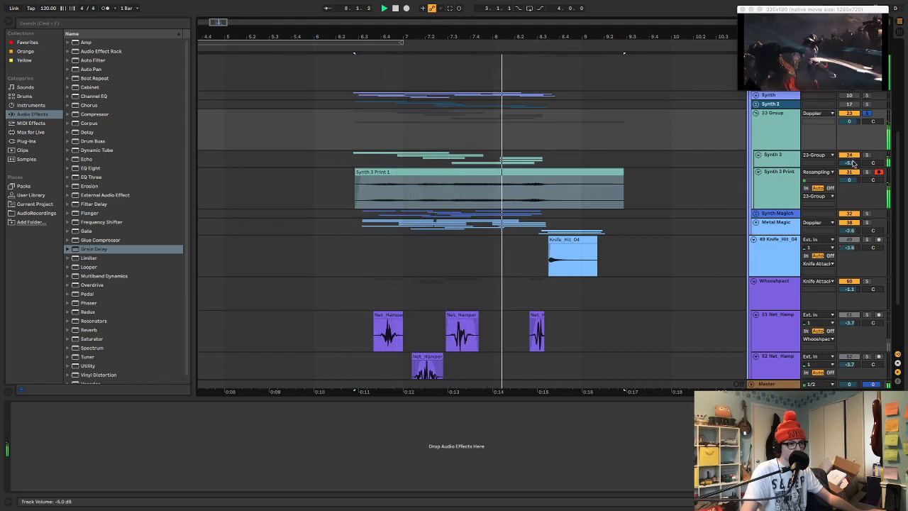
key("space")
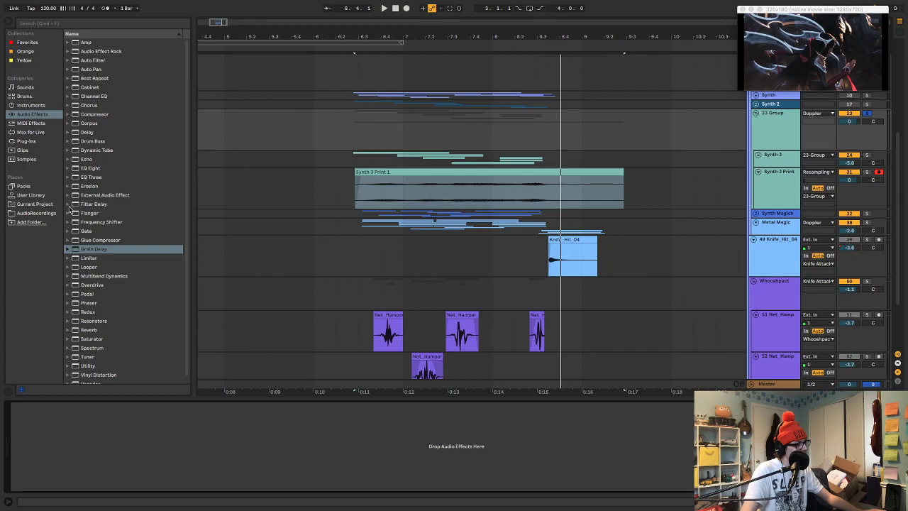
Try SPL Transient Designer Plus on the group with maximum Attack, minimum Sustain and SC ON enabled during playback
left_click(26, 141)
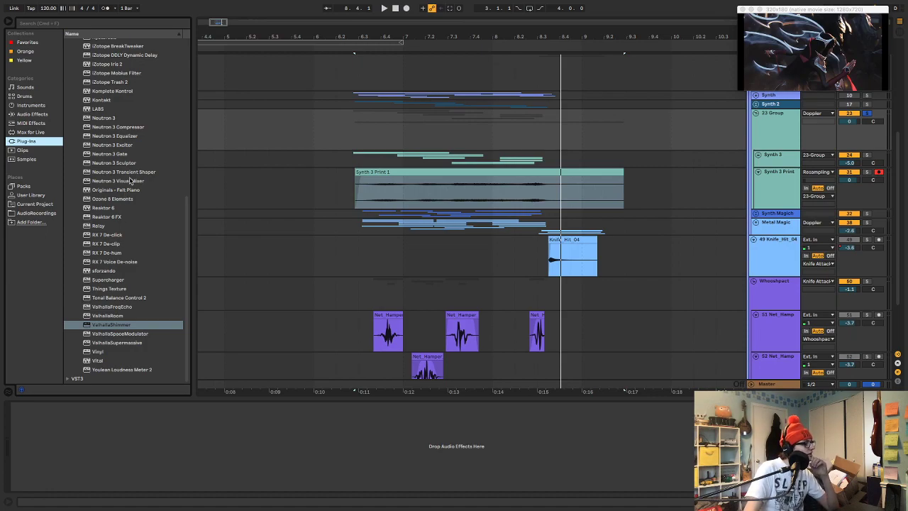
scroll(130, 180, "up", 10)
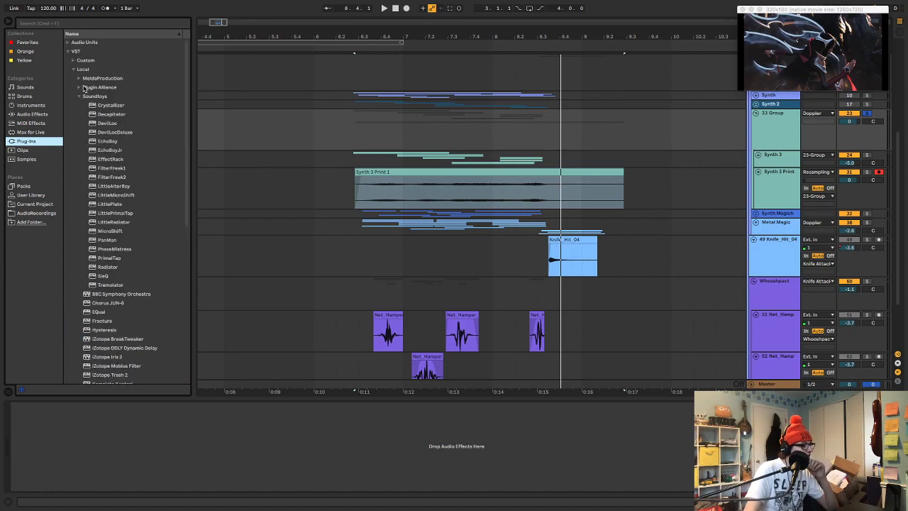
left_click(80, 87)
left_click_drag(100, 104, 171, 119)
left_click_drag(331, 124, 331, 124)
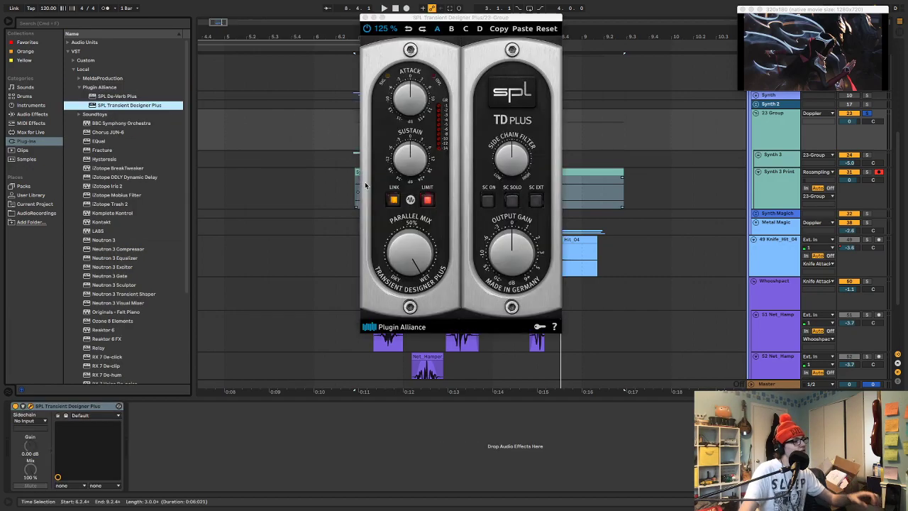
key("space")
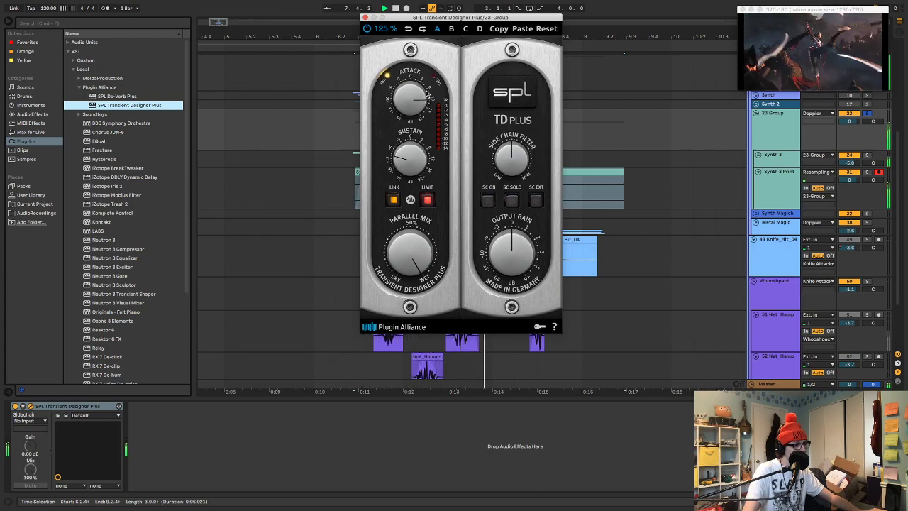
left_click(489, 200)
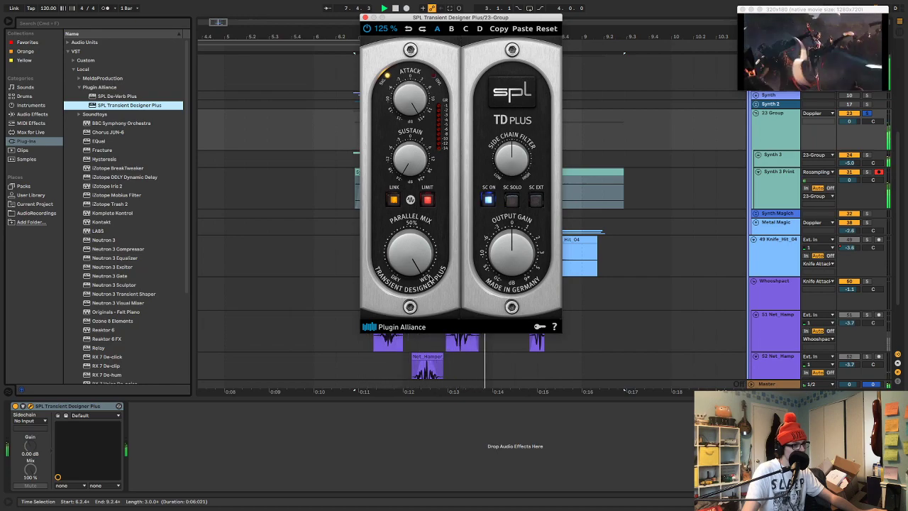
Try stacking two duplicates of SPL Transient Designer Plus on the group, and remove both copies
left_click(94, 407)
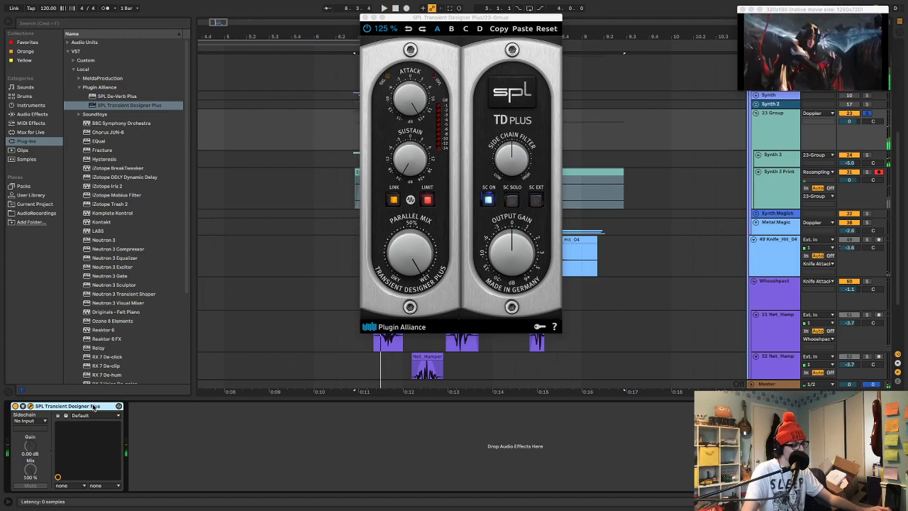
key("super+d")
key("super+d")
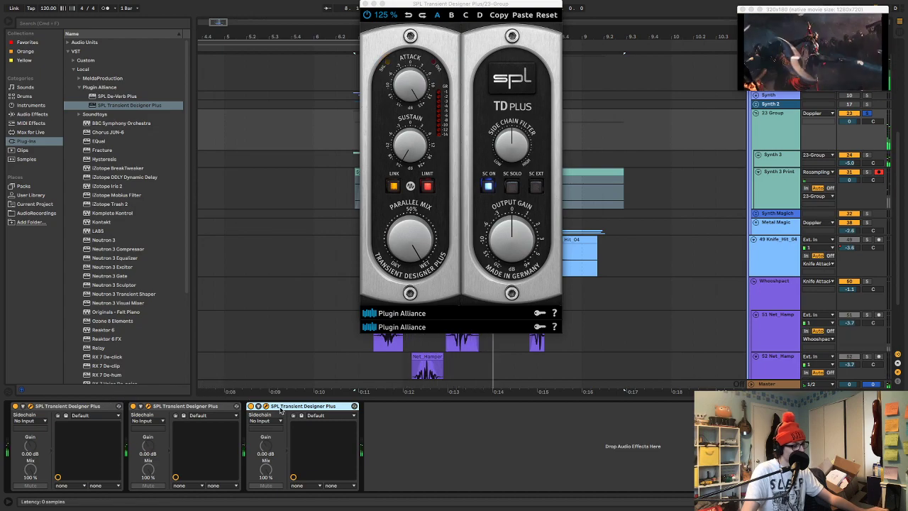
key("Delete")
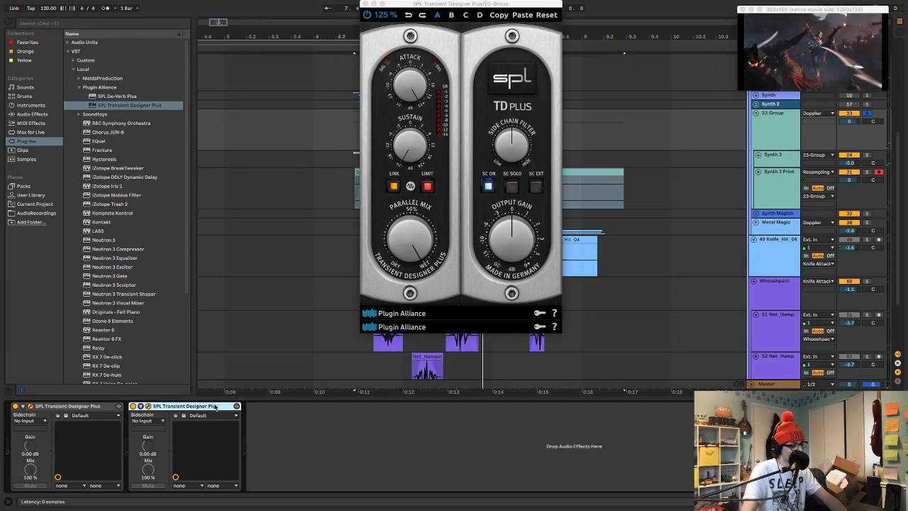
key("Delete")
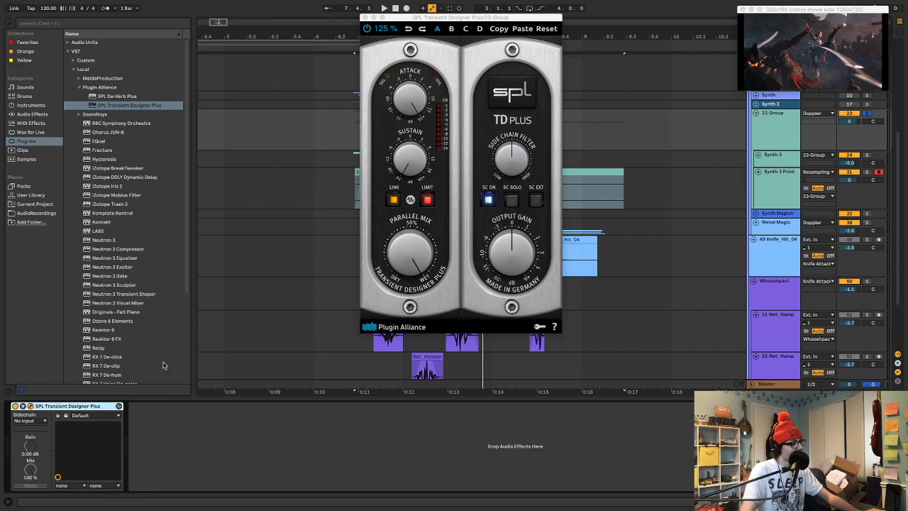
Try a higher Output Gain on SPL Transient Designer Plus during playback, and delete the plug-in from the group
left_click_drag(520, 245, 526, 276)
key("space")
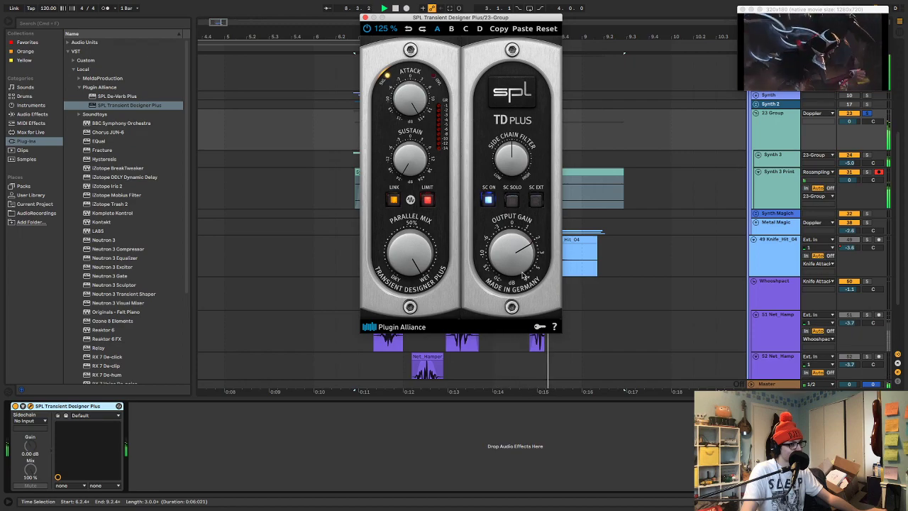
key("space")
left_click(64, 407)
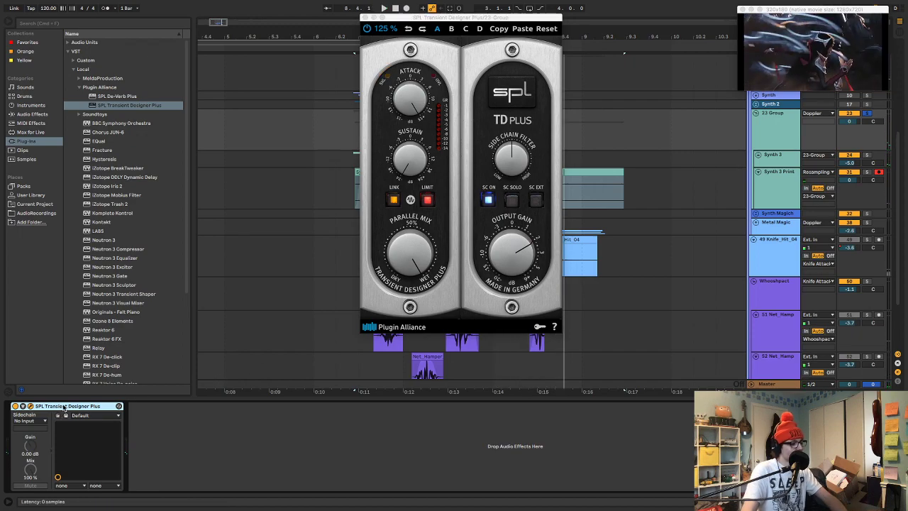
key("Delete")
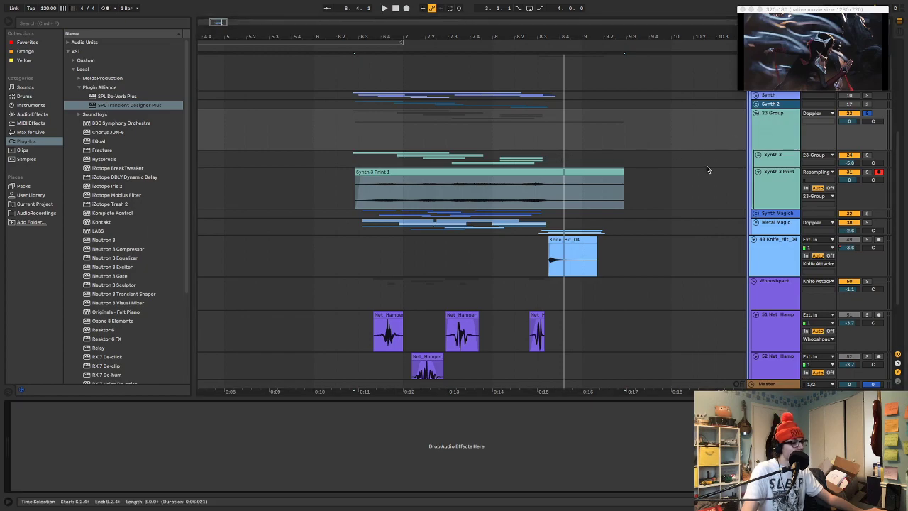
Add a Utility audio effect to the group holding Synth 3 and Synth 3 Print, and select its Gain parameter
left_click(44, 114)
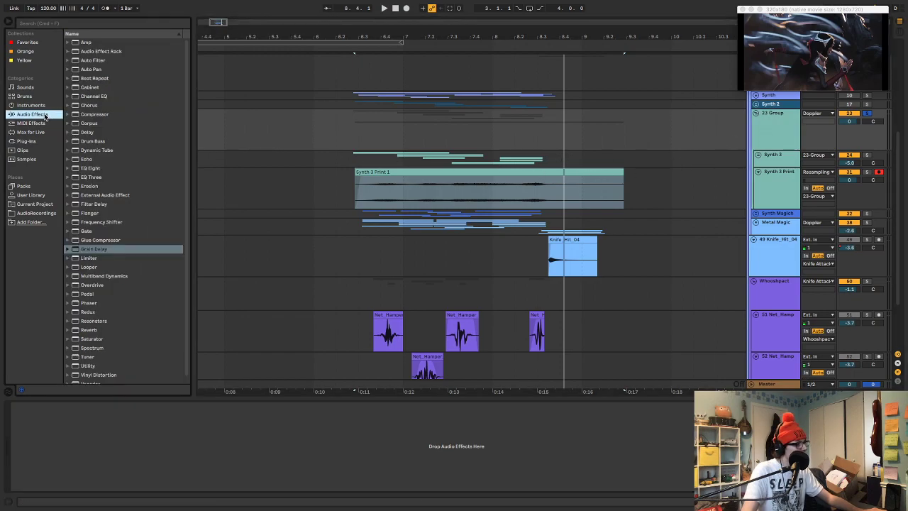
left_click(89, 360)
left_click_drag(353, 145, 356, 131)
left_click_drag(61, 435, 61, 434)
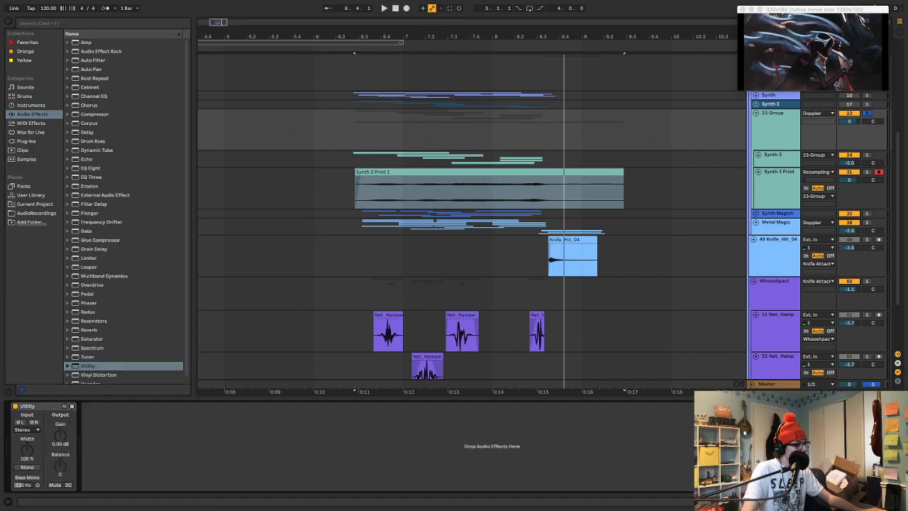
key("a")
left_click_drag(352, 122, 578, 129)
key("z")
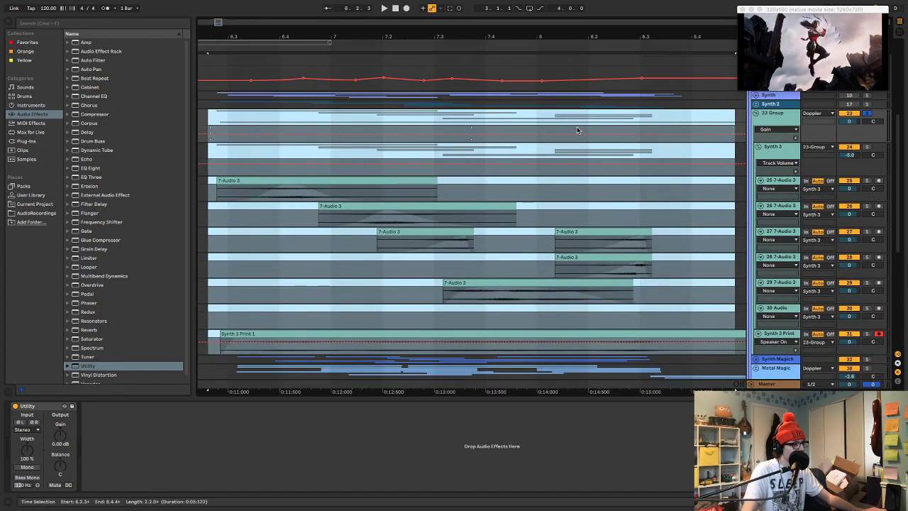
key("x")
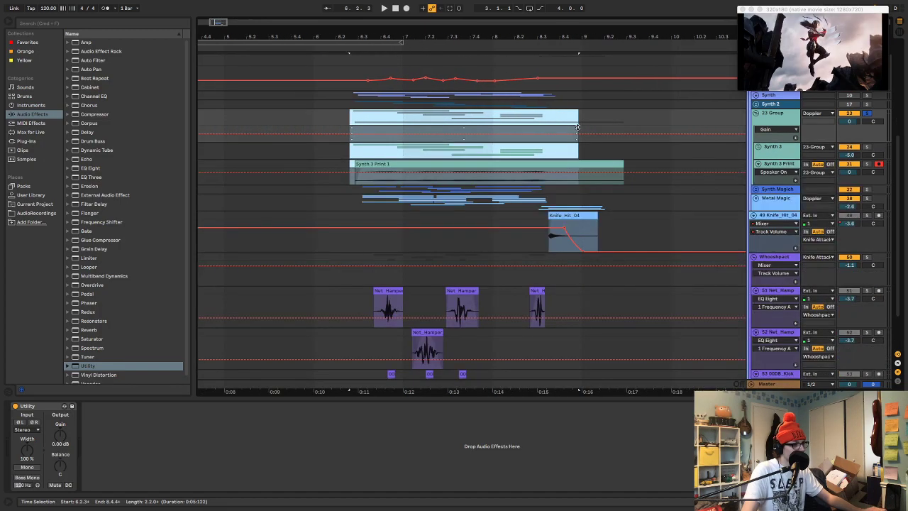
left_click(578, 127)
left_click_drag(447, 36, 459, 71)
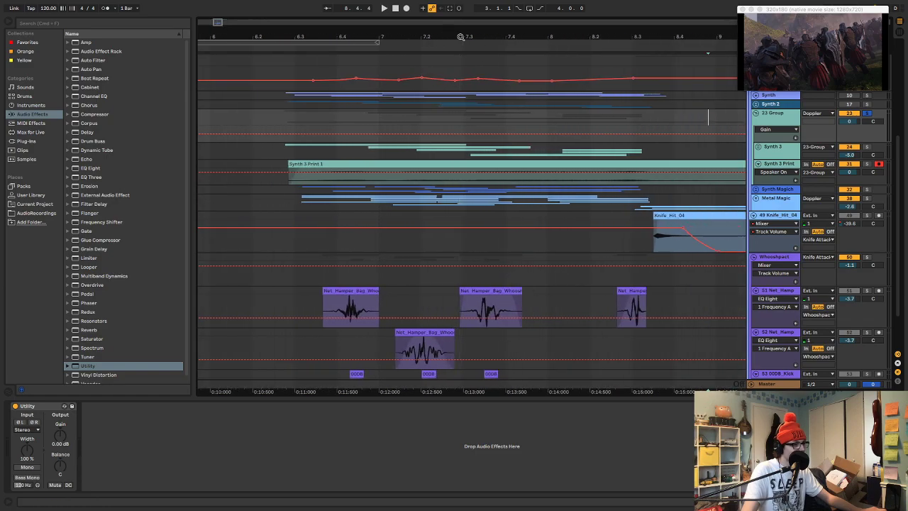
left_click(290, 132)
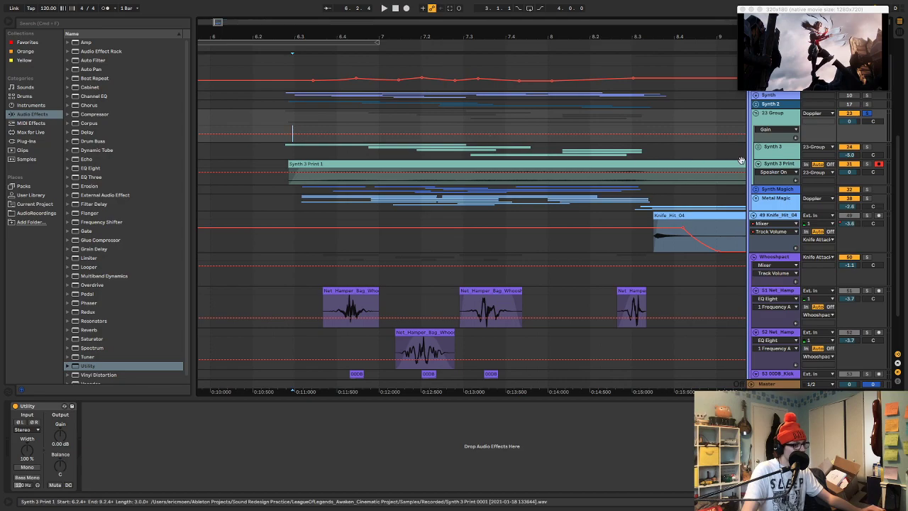
scroll(740, 160, "down", 10)
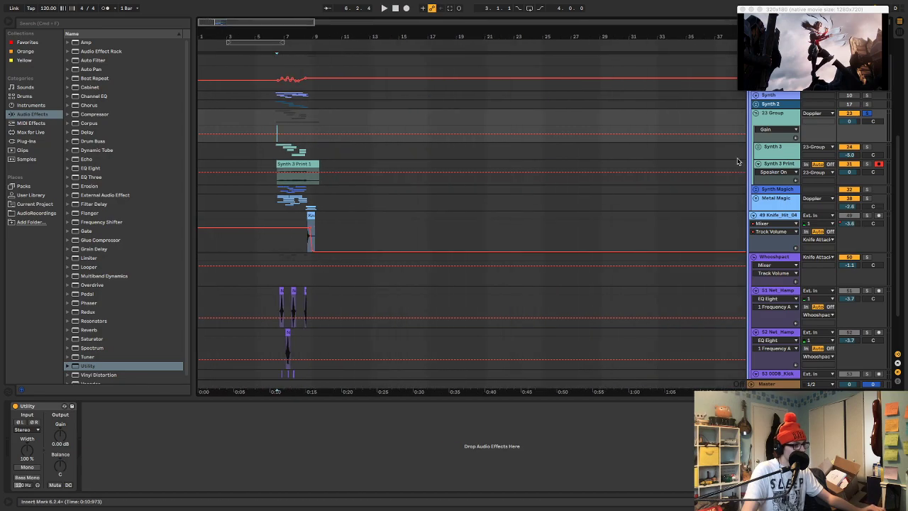
key("a")
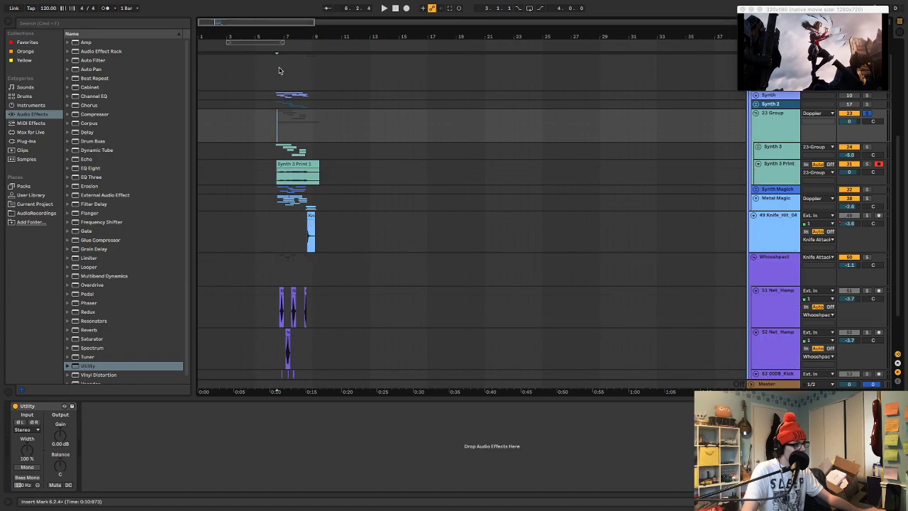
scroll(788, 169, "up", 6)
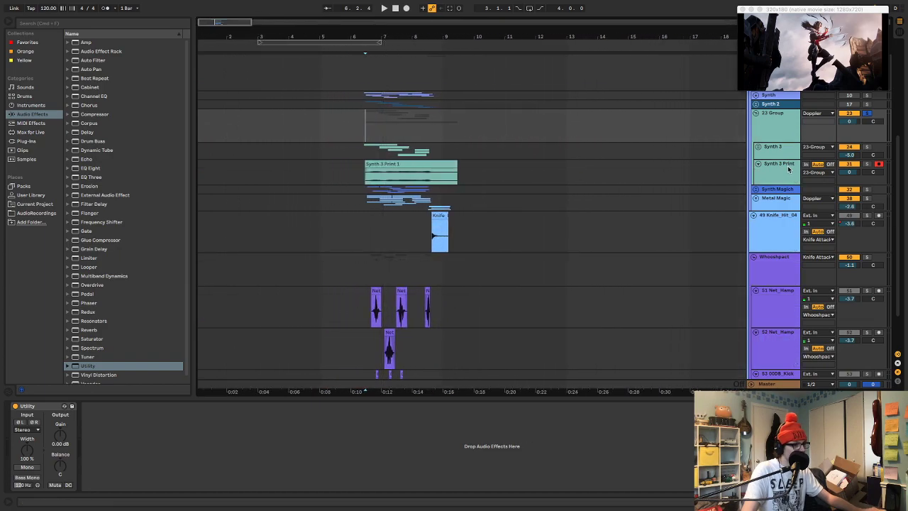
Show automation and enlarge the group's Utility Gain lane over the Synth 3 excerpts
left_click_drag(838, 185, 856, 193)
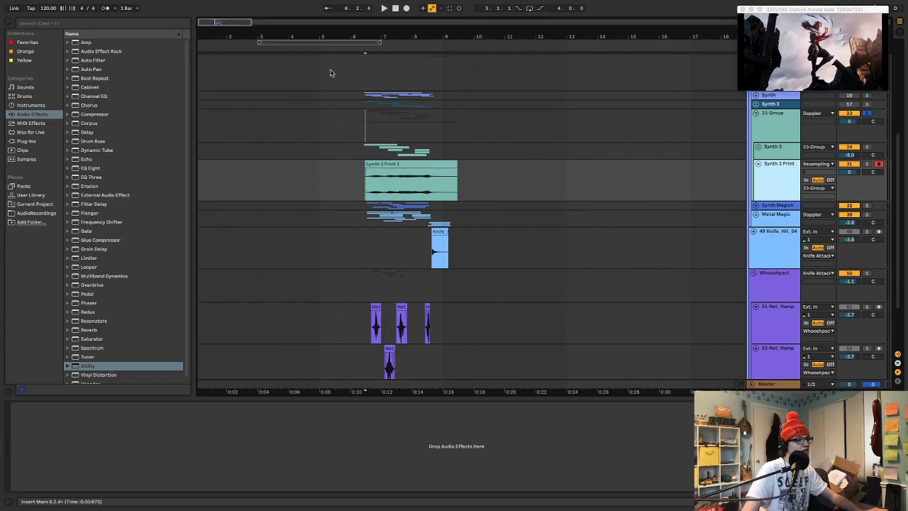
left_click(757, 118)
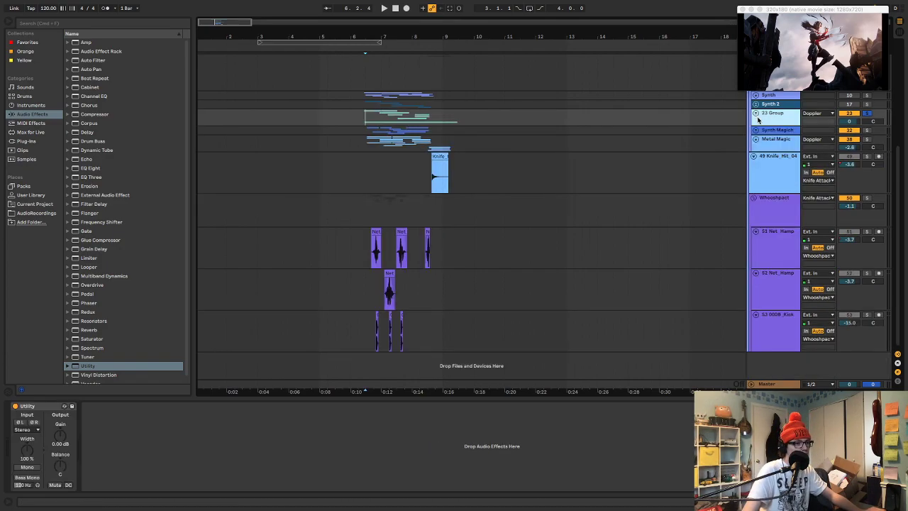
key("a")
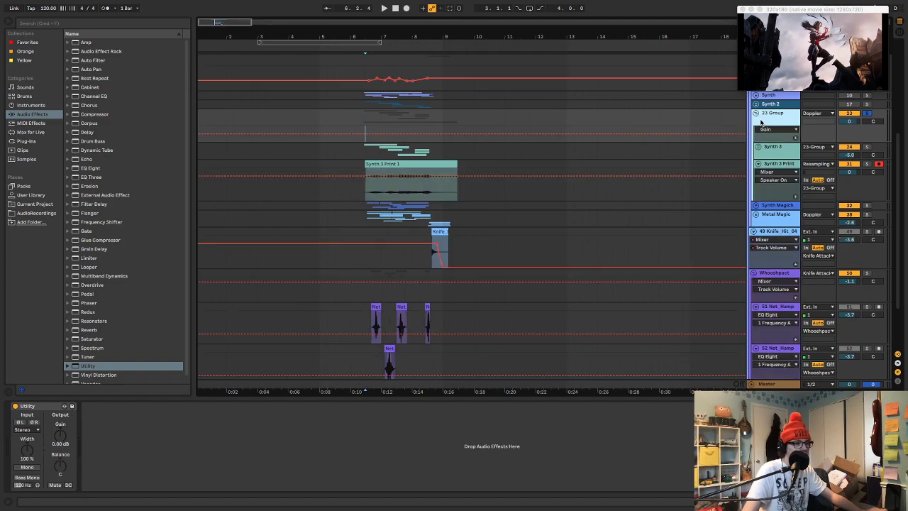
left_click_drag(852, 141, 844, 251)
left_click_drag(403, 38, 480, 132)
mouse_move(481, 31)
left_mouse_down()
mouse_move(480, 14)
mouse_move(454, 30)
left_mouse_up()
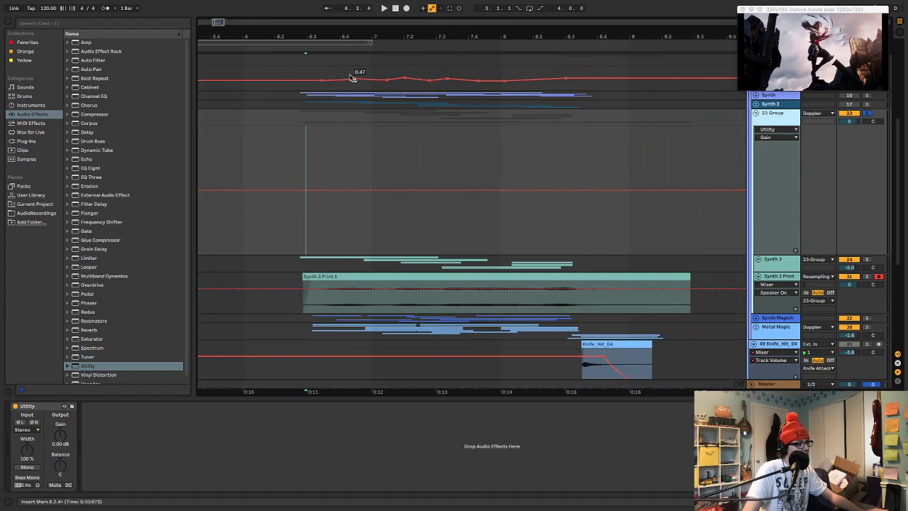
Add breakpoints at 0.00 dB along the group's Utility Gain envelope, at the start and at the peaks of the Synth 3 excerpts
left_click(305, 190)
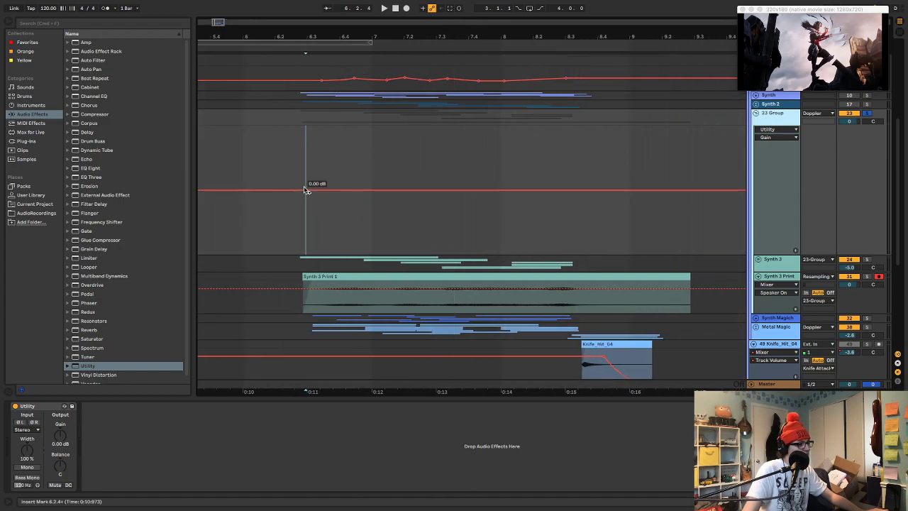
left_click(353, 191)
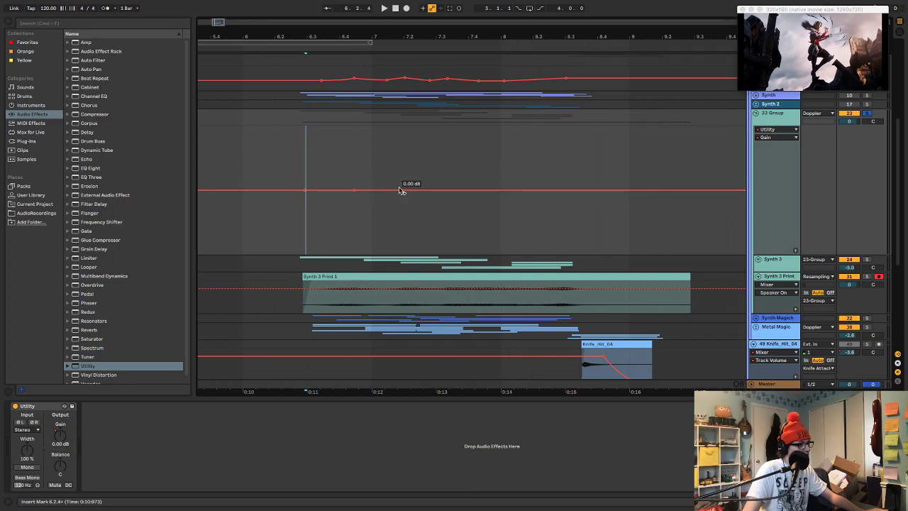
left_click(402, 190)
left_click(450, 190)
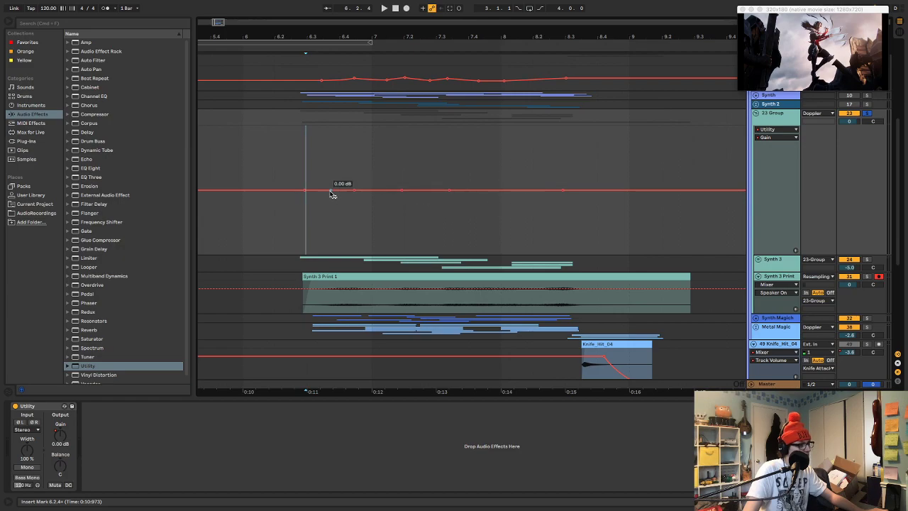
Lower the envelope's starting point to -4.12 dB and add dips between the gain peaks
left_click_drag(305, 191, 306, 197)
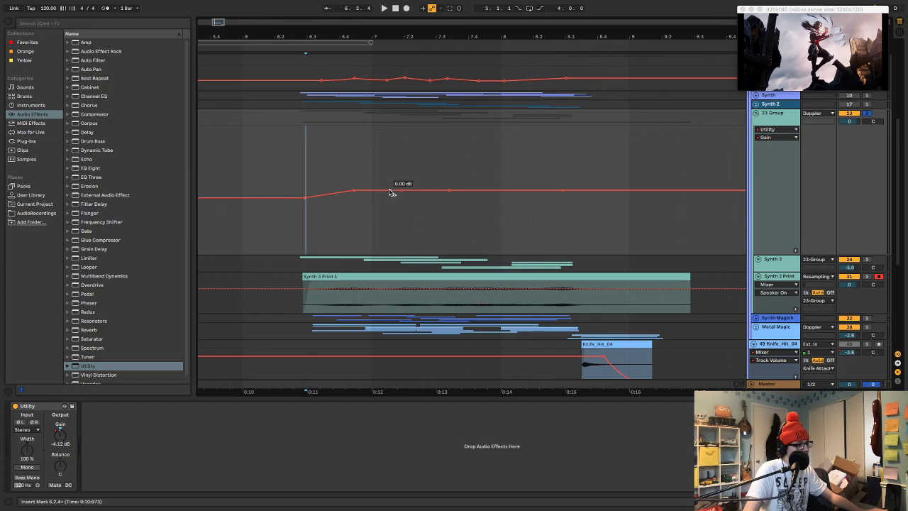
left_click_drag(379, 190, 432, 196)
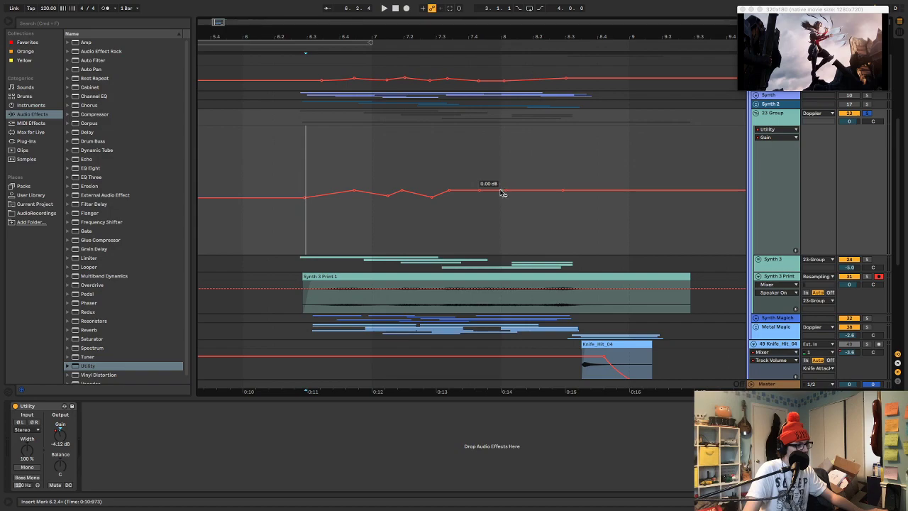
left_click_drag(496, 197, 490, 198)
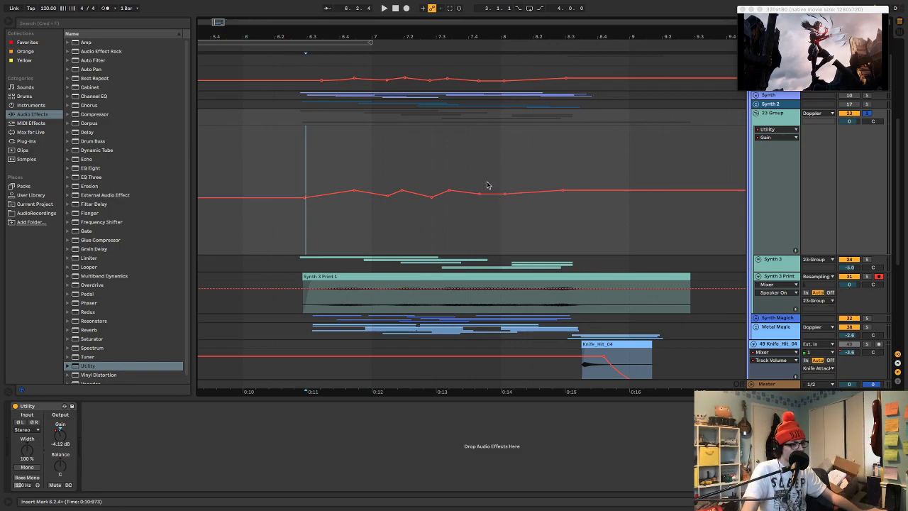
Audition the gain automation, deepening the last trough to about -6.35 dB and stretching its end to around bar 8.2
key("space")
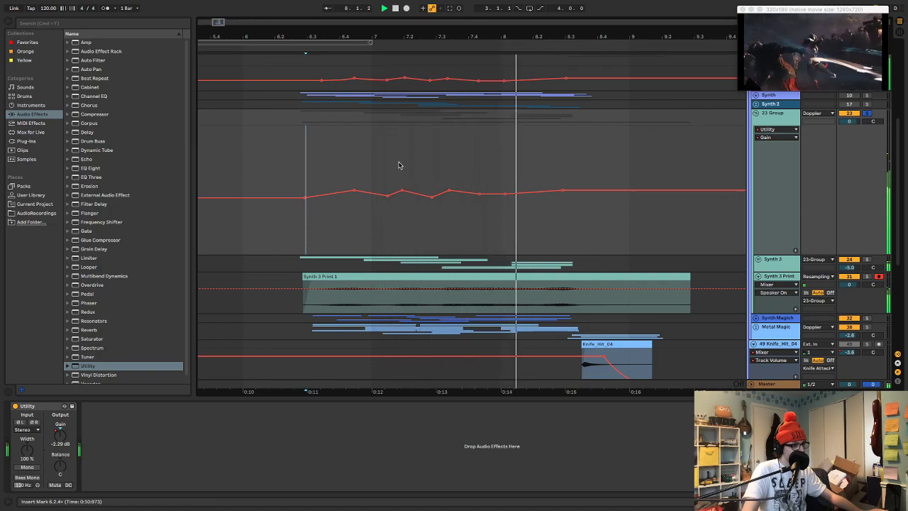
key("space")
mouse_move(496, 192)
left_mouse_down()
mouse_move(502, 208)
mouse_move(533, 203)
left_mouse_up()
key("space")
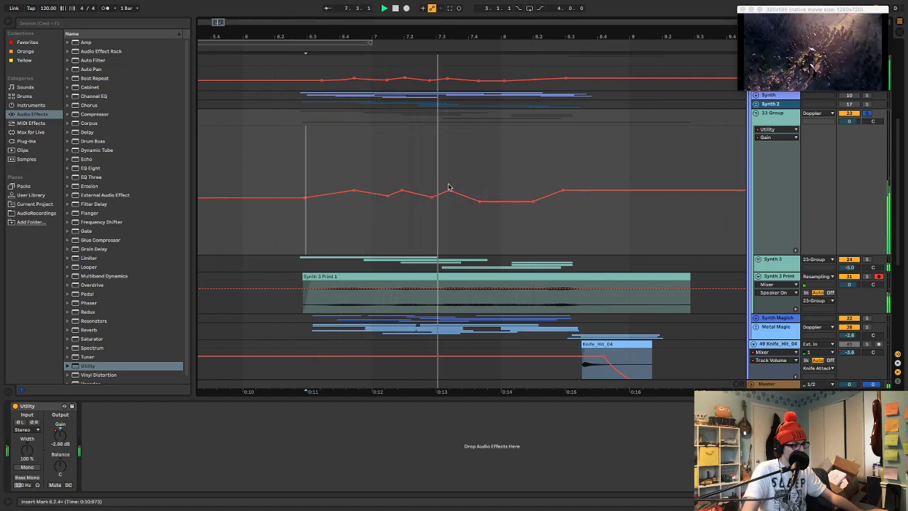
key("space")
key("space")
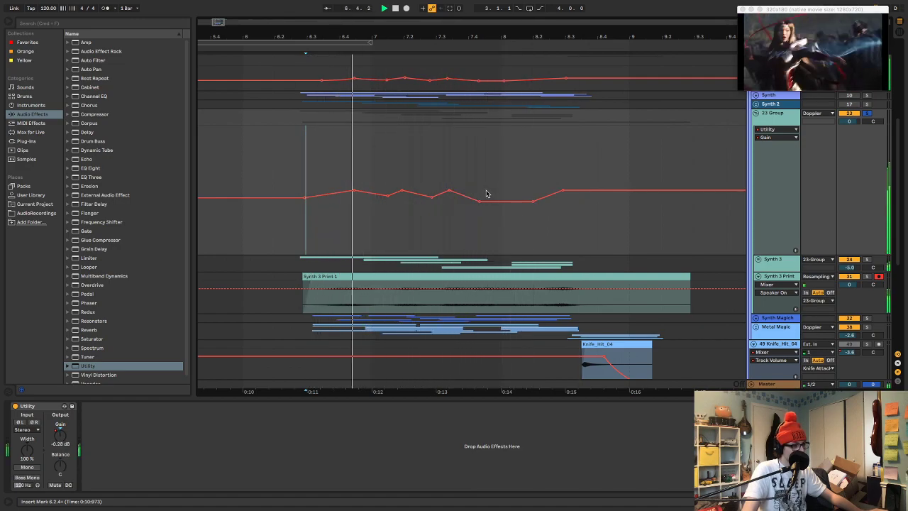
Shift the second and third 0.00 dB gain peaks slightly later to match the playback
key("space")
mouse_move(403, 192)
left_mouse_down()
mouse_move(421, 192)
mouse_move(409, 193)
left_mouse_up()
key("space")
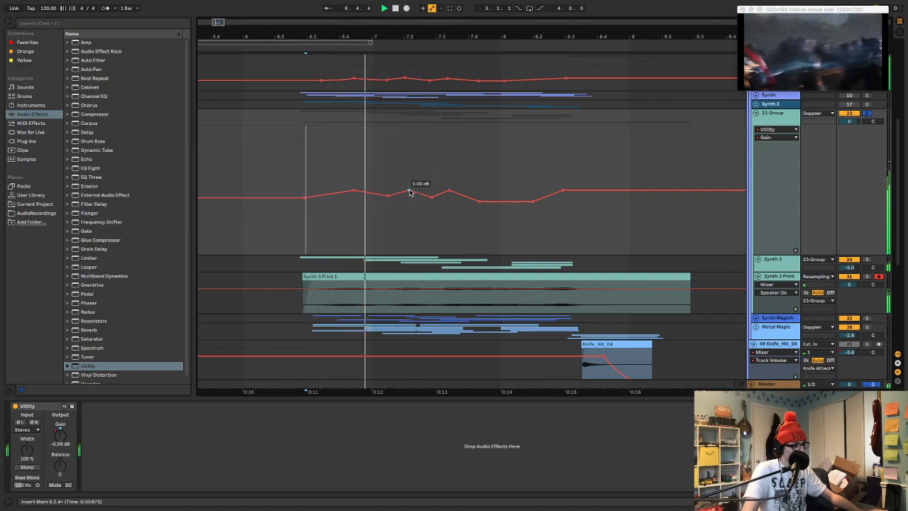
key("space")
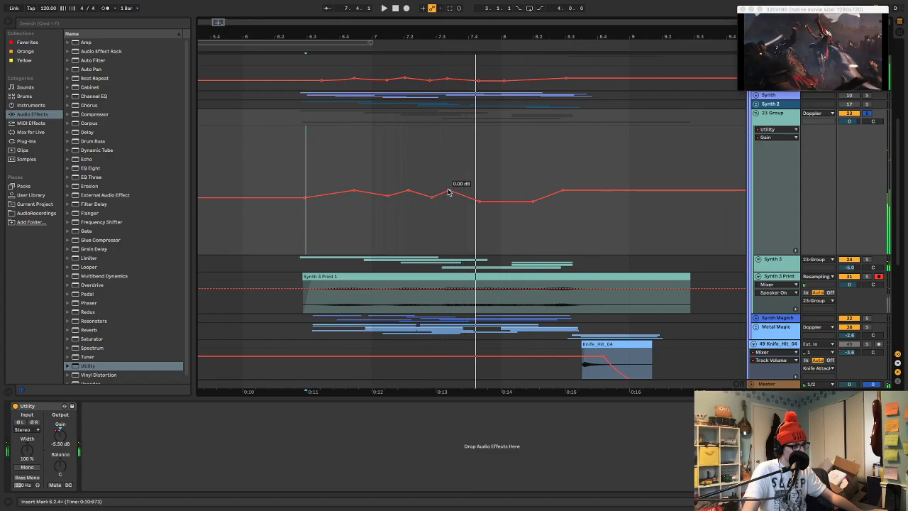
key("space")
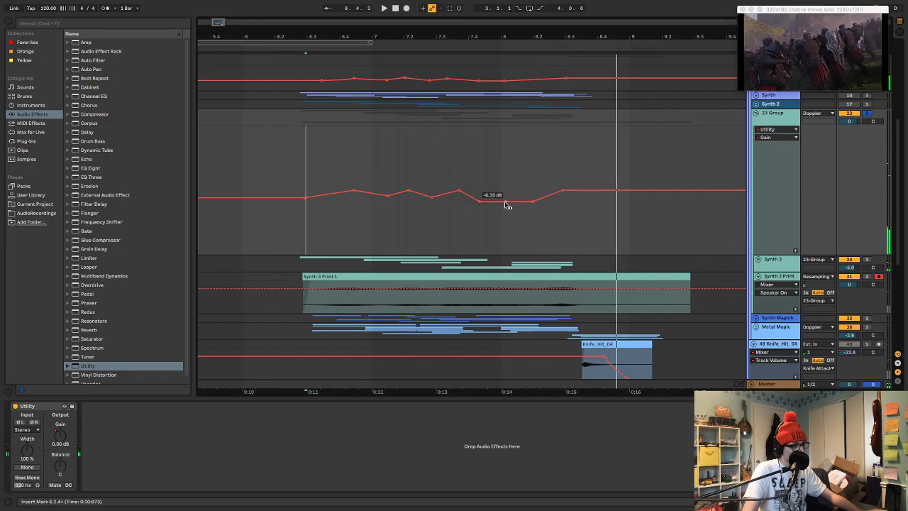
Slope the last gain trough downward from -4.68 dB to about -7.14 dB and audition it
left_click_drag(534, 206, 550, 200)
key("space")
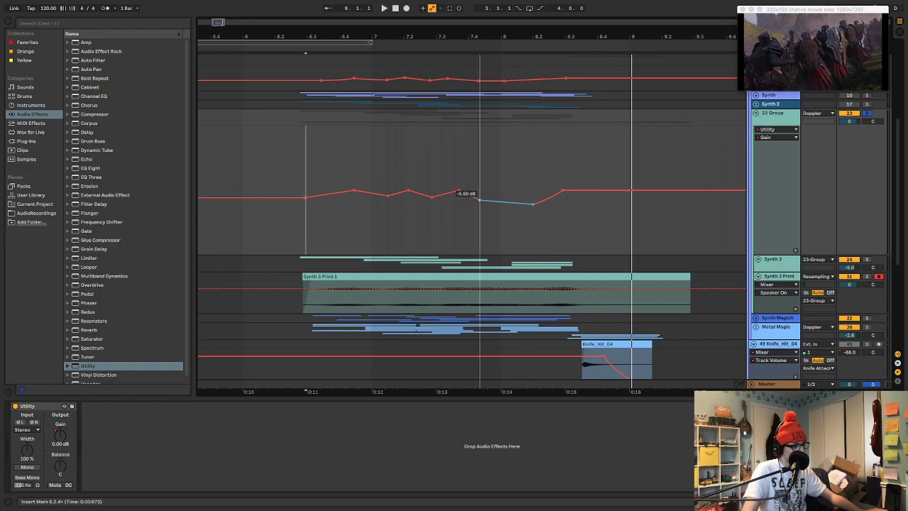
key("space")
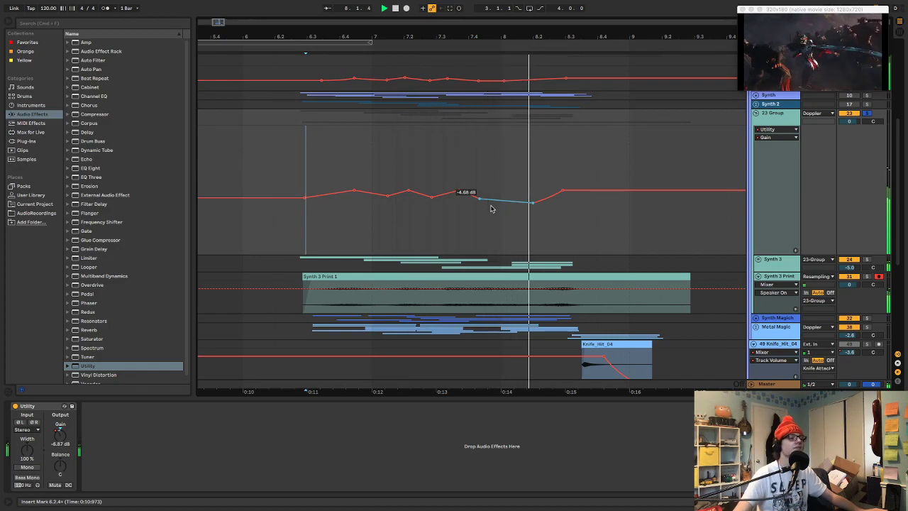
key("space")
Raise the first gain peak to 1.82 dB, lift the third peak, and set the final point to 2.27 dB
left_click(354, 188, "shift")
left_click(363, 180)
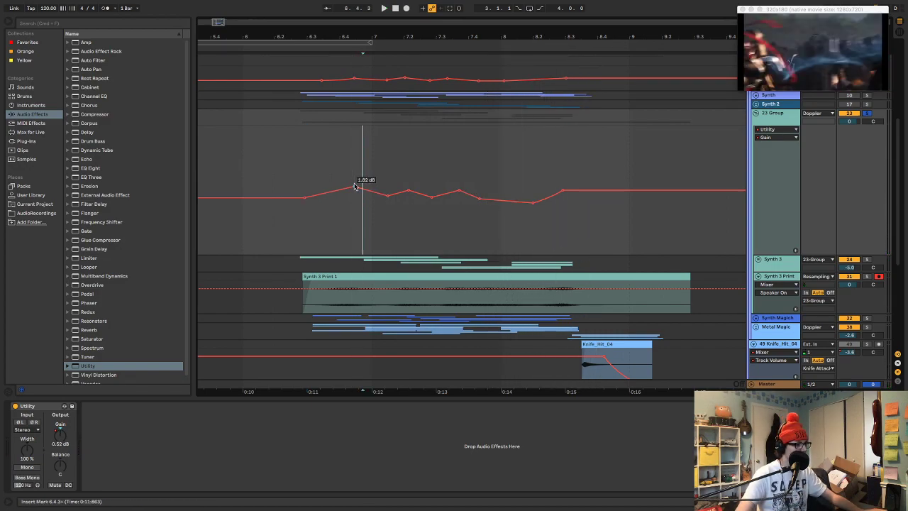
left_click_drag(462, 193, 459, 186)
left_click_drag(565, 193, 567, 187)
key("space")
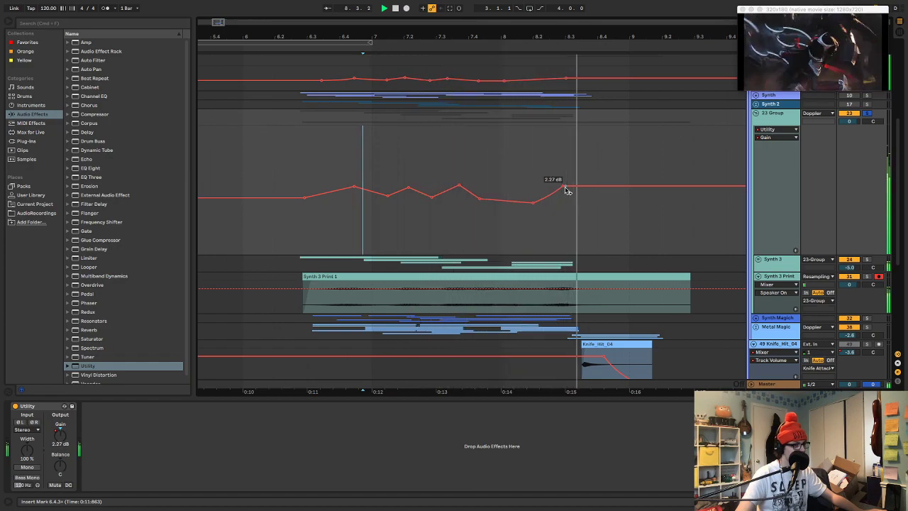
Play from the start of the excerpt, raise the first two gain peaks further, and curve the segments around the peaks
left_click(301, 151)
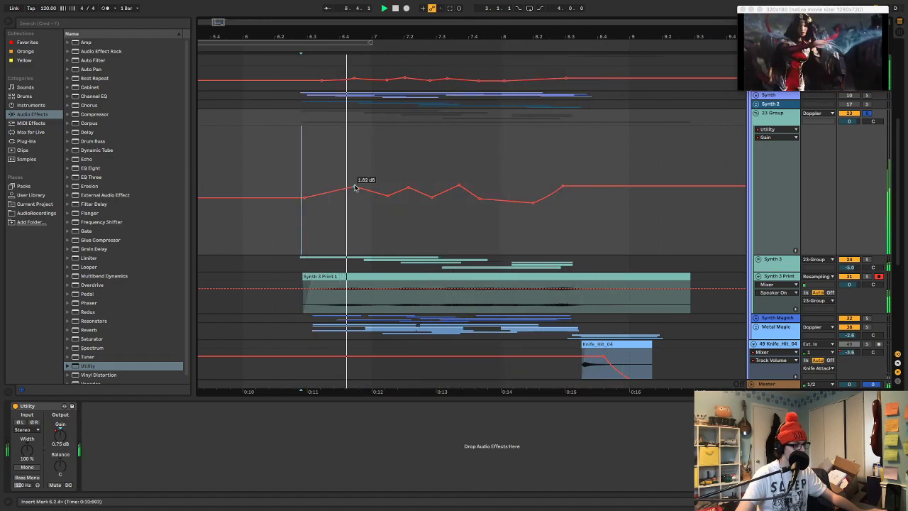
key("space")
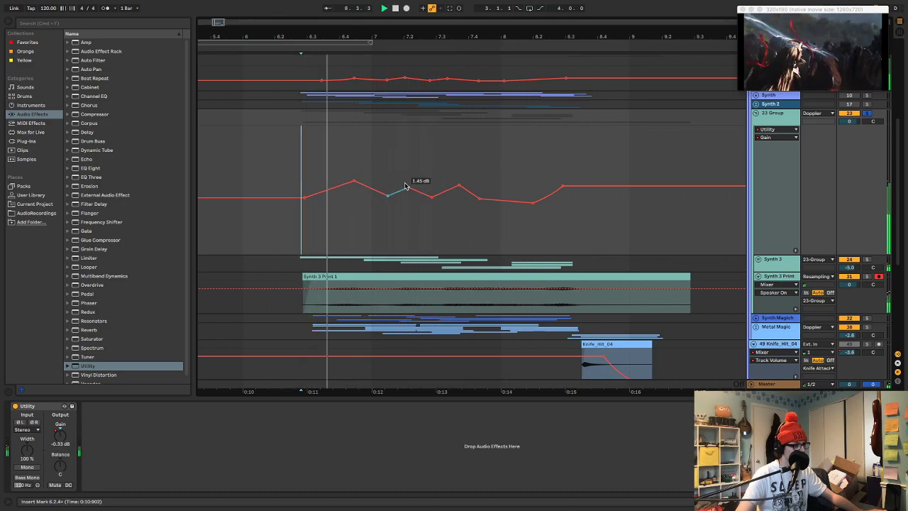
left_click_drag(409, 188, 409, 185)
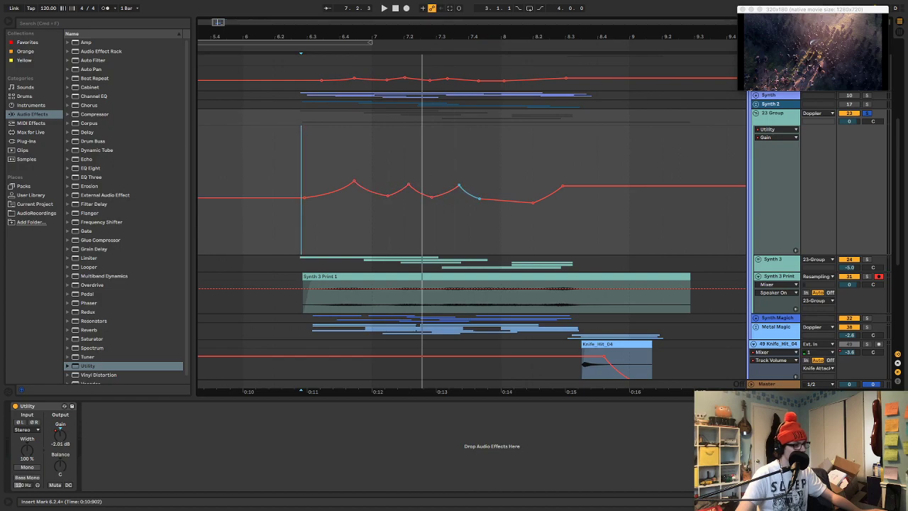
Refine the envelope's curves and remove the breakpoint between the third peak and the last trough while auditioning
key("space")
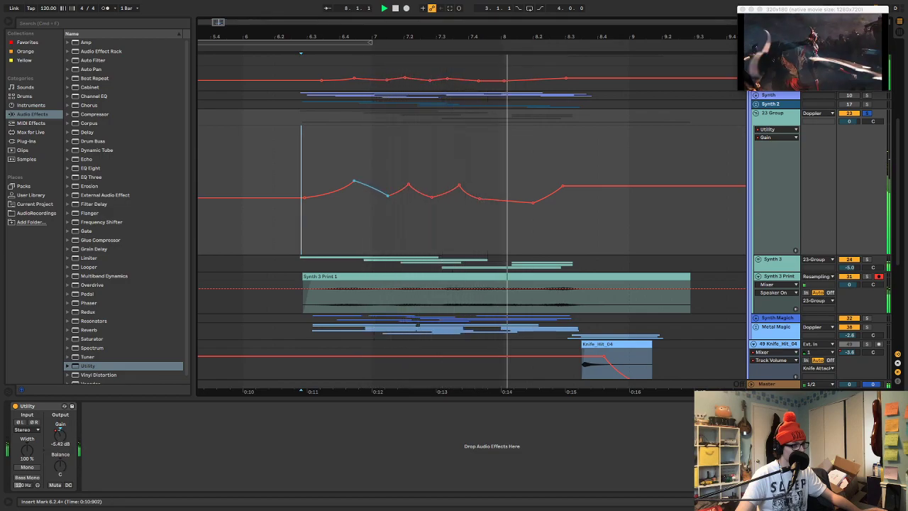
left_click_drag(417, 193, 418, 188)
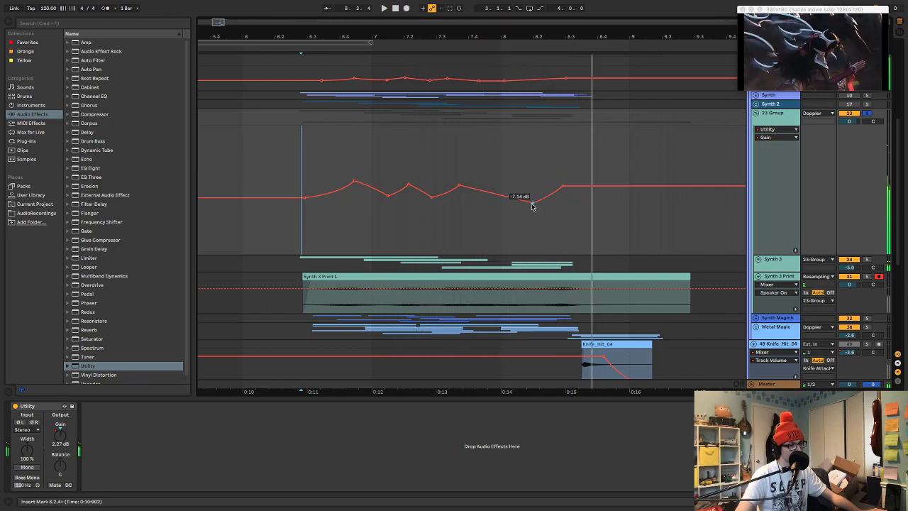
key("space")
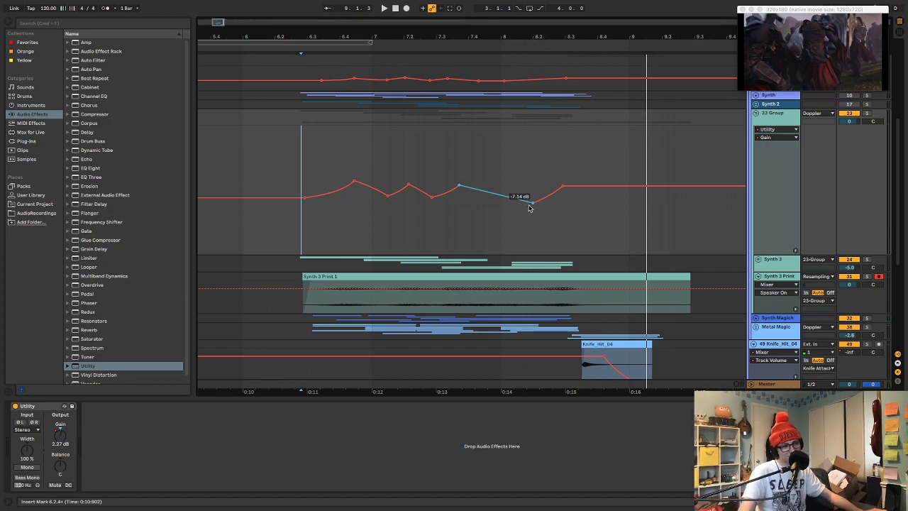
Hide the automation lanes and reduce the height of the group track holding Synth 3
key("a")
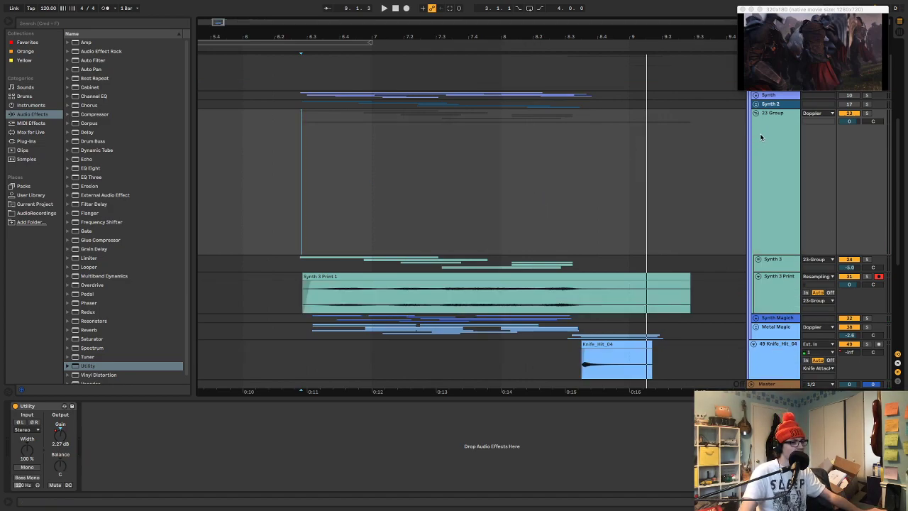
left_click_drag(845, 191, 844, 86)
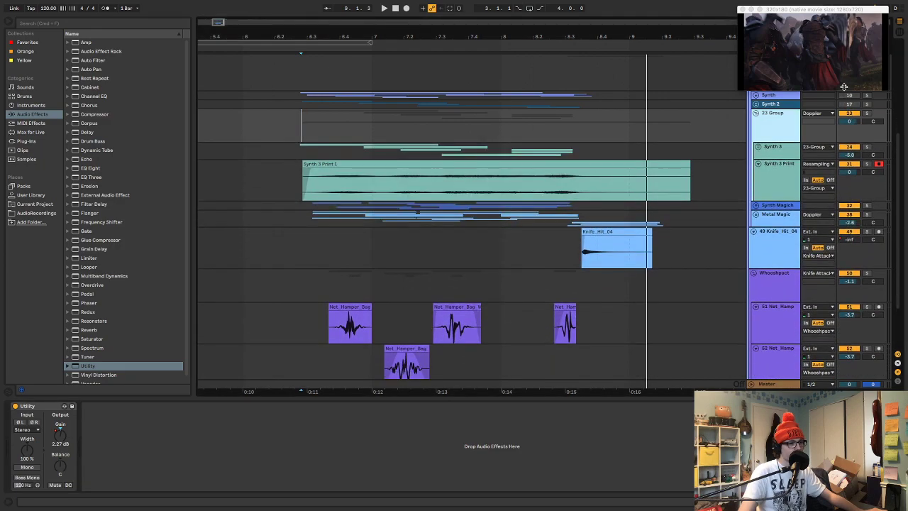
left_click(777, 125)
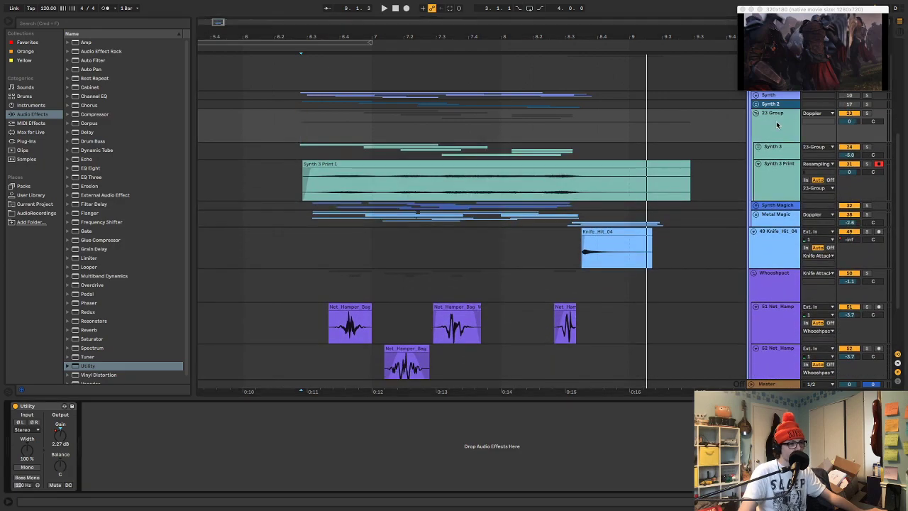
Try the Multiband Dynamics OTT preset before Utility on the group, and delete it after auditioning
double_click(86, 277)
mouse_move(87, 338)
left_mouse_down()
mouse_move(48, 405)
mouse_move(25, 419)
left_mouse_up()
key("space")
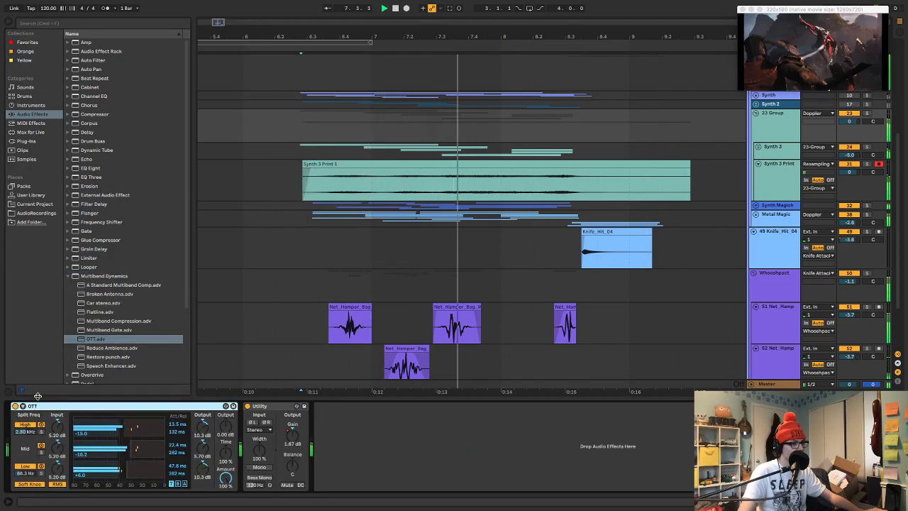
key("space")
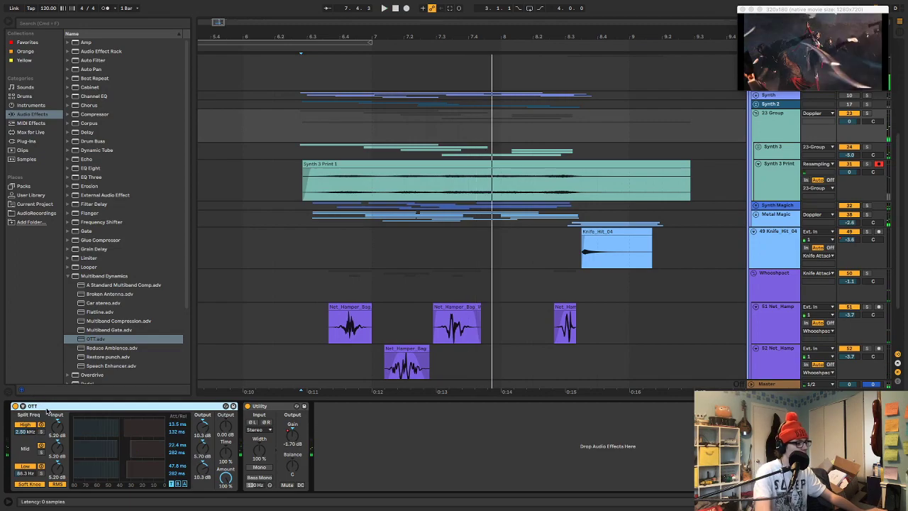
key("Delete")
Add the Soundtoys FilterFreak1 plug-in after Utility on the group, set its band-reject shape, and start playback
left_click(27, 140)
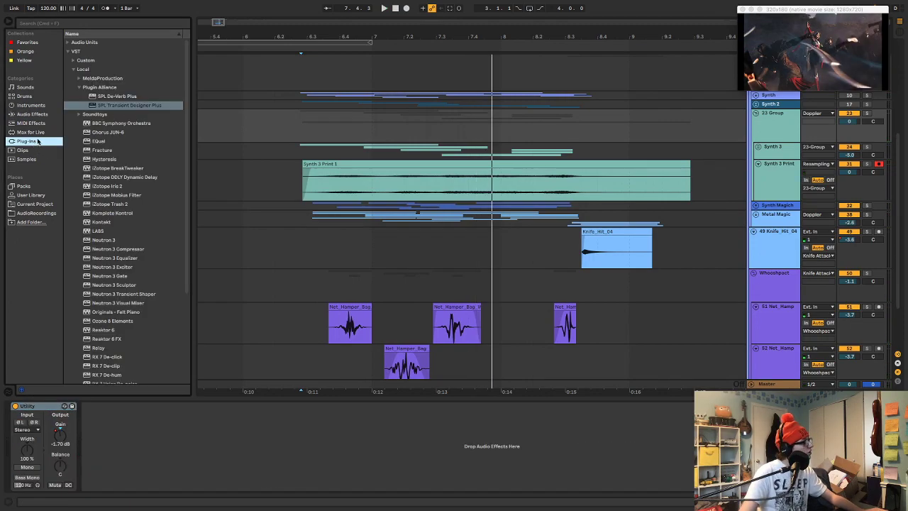
left_click(78, 114)
left_click_drag(105, 168, 8, 463)
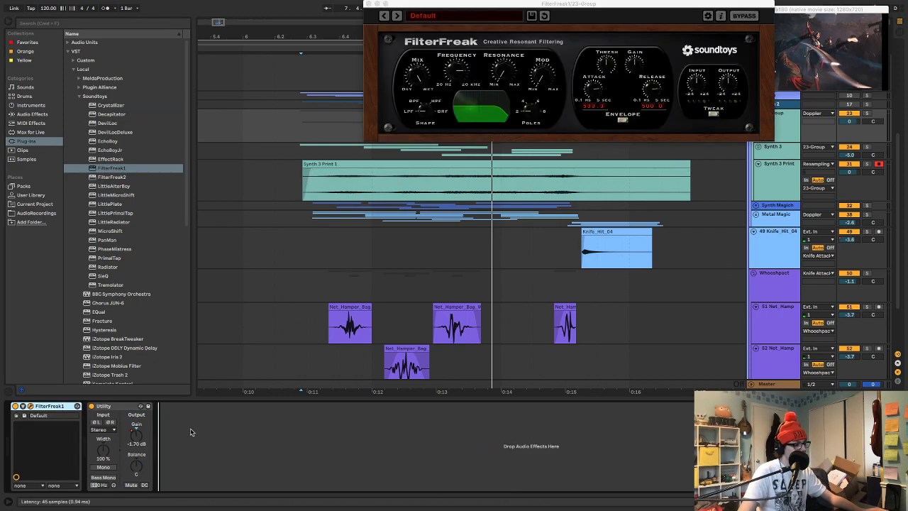
left_click_drag(190, 432, 192, 434)
left_click(423, 103)
key("space")
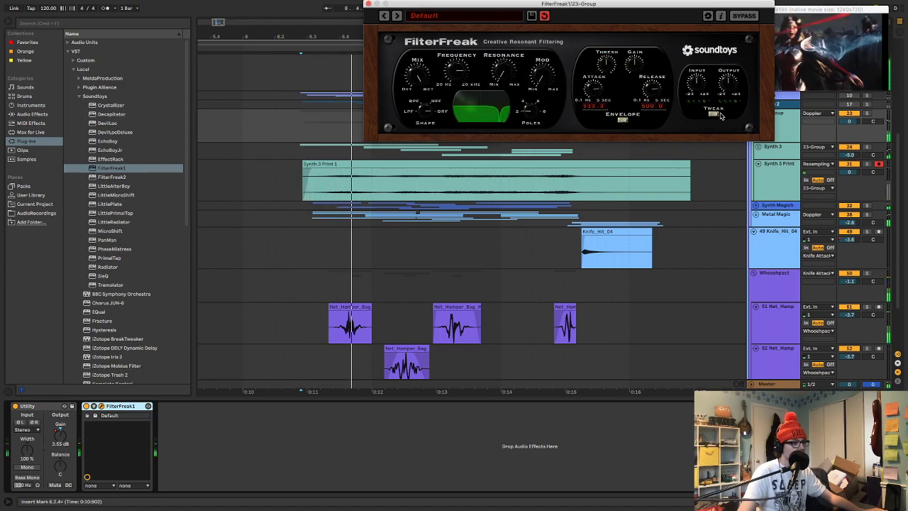
Expand FilterFreak1's Tweak section, use Flipped L/R mode and Dirt analog style, and close the plug-in window
left_click(714, 113)
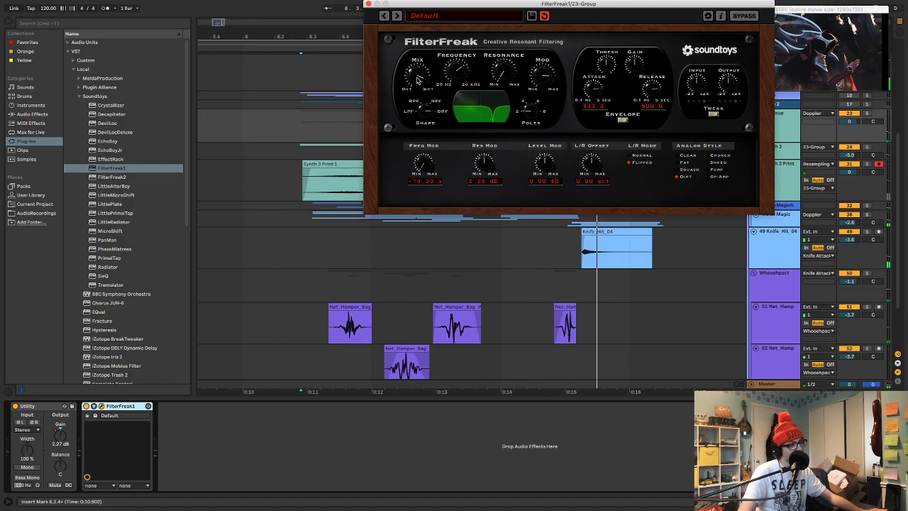
left_click_drag(392, 13, 381, 61)
left_click(354, 51)
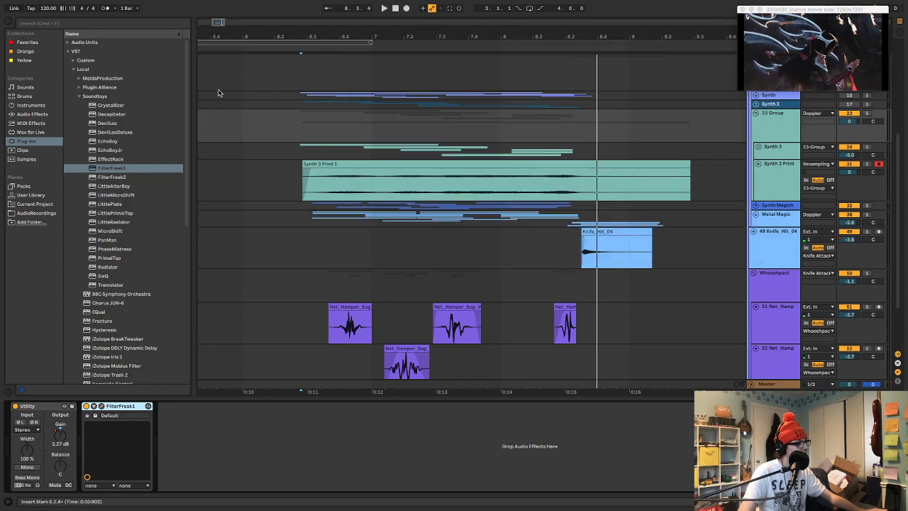
Add Decapitator after FilterFreak1 on the group, audition it, and close its window
left_click_drag(134, 115, 213, 227)
left_click_drag(275, 278, 277, 277)
key("space")
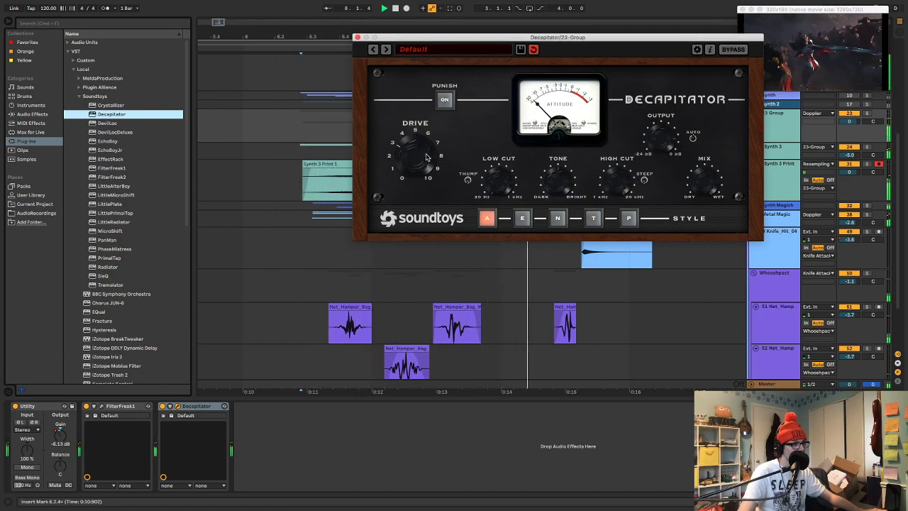
left_click(358, 37)
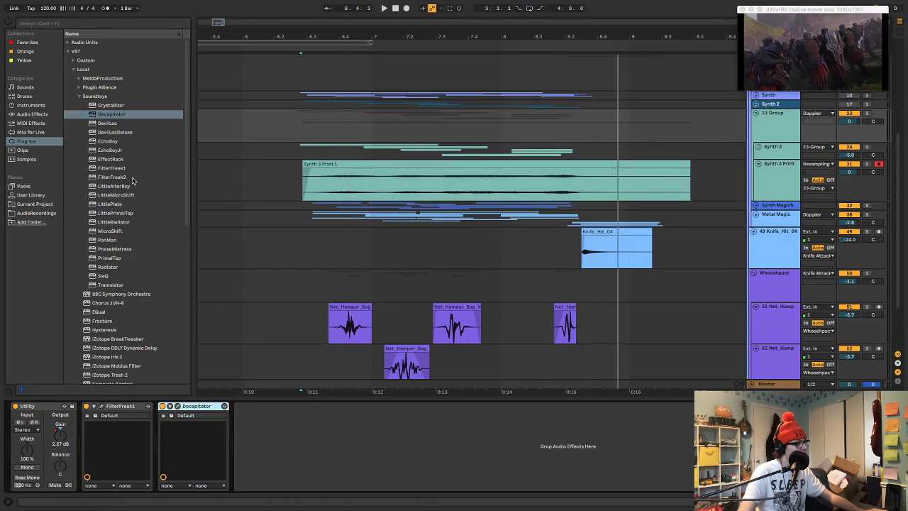
Add the MeldaProduction MBassador plug-in after Decapitator on the group and start playback
scroll(131, 179, "down", 10)
scroll(139, 206, "up", 10)
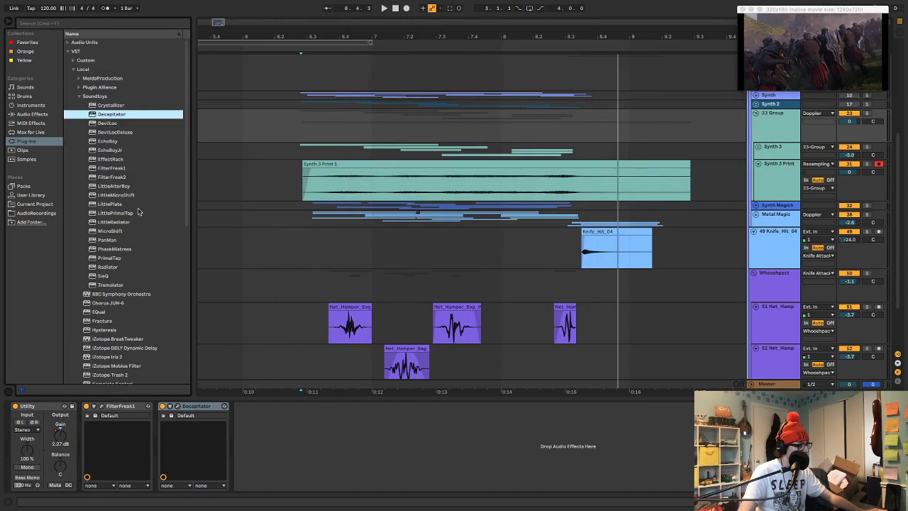
left_click(78, 78)
left_click(109, 169)
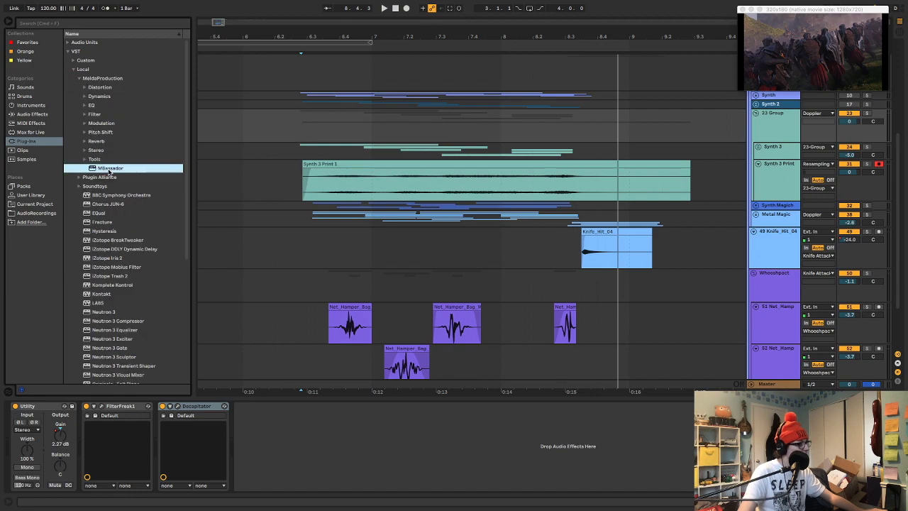
key("space")
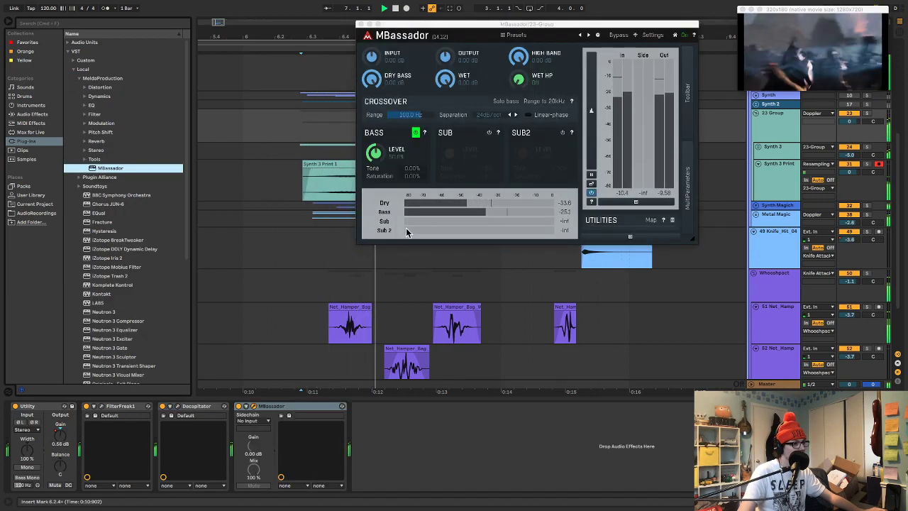
Audition MBassador's Sub band, switch it off again, and adjust the Bass band's level, tone and saturation
left_click(489, 133)
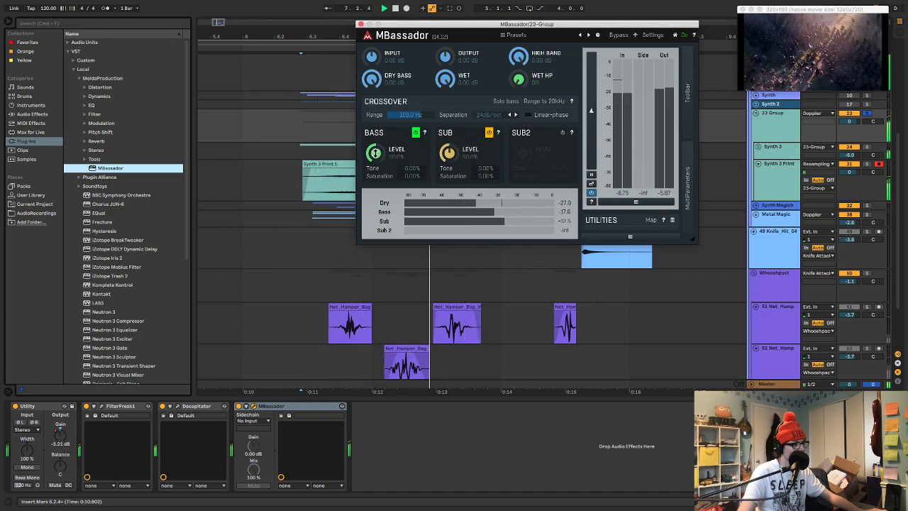
left_click(489, 133)
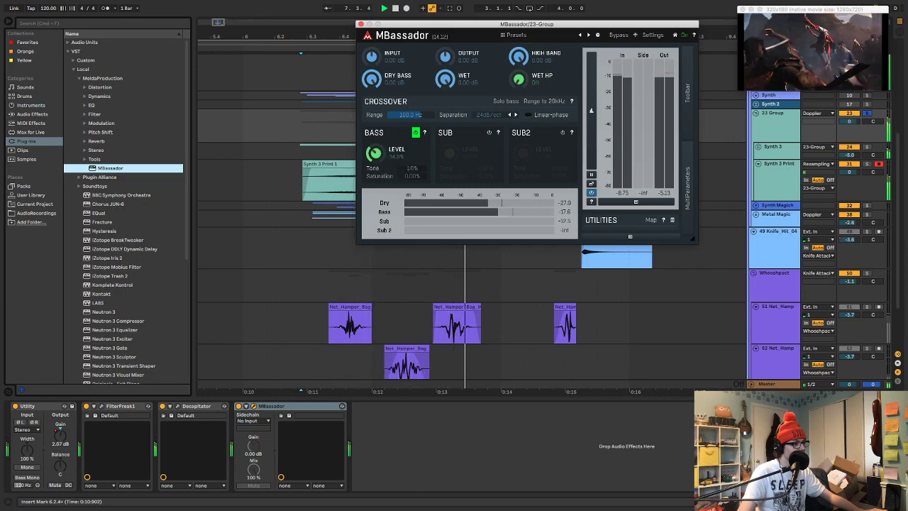
left_click_drag(416, 176, 420, 158)
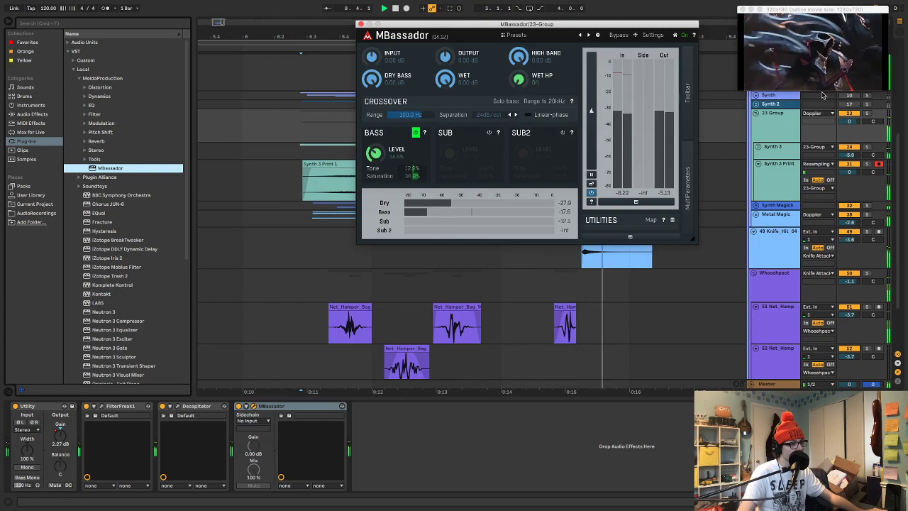
key("space")
Solo the group and try ValhallaRoom after MBassador in Bright Room mode with 36.5% mix and 0.66 s decay
left_click(784, 122)
key("s")
key("space")
scroll(119, 350, "down", 8)
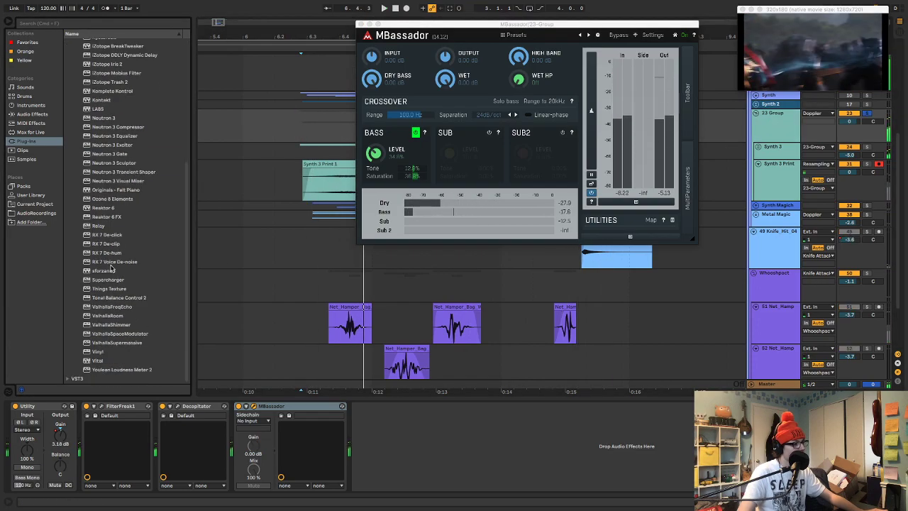
double_click(114, 316)
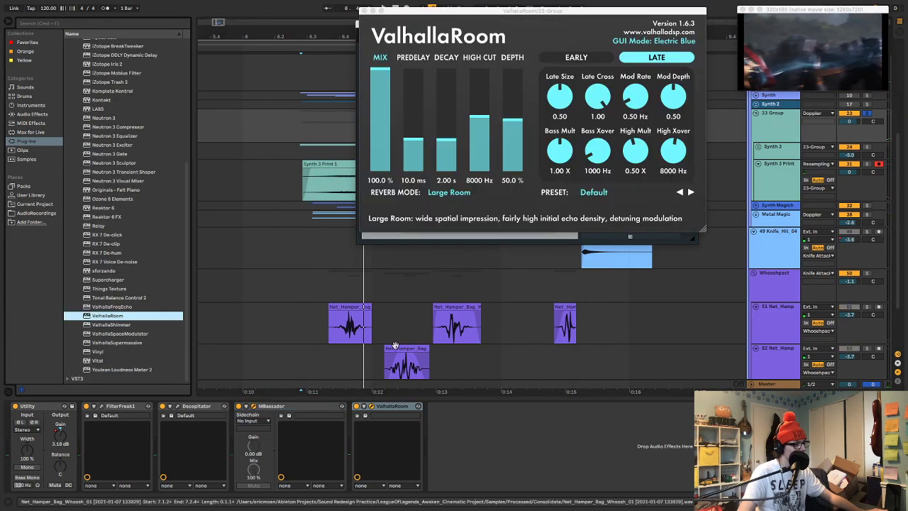
left_click_drag(383, 126, 383, 135)
left_click_drag(447, 139, 446, 149)
left_click(450, 193)
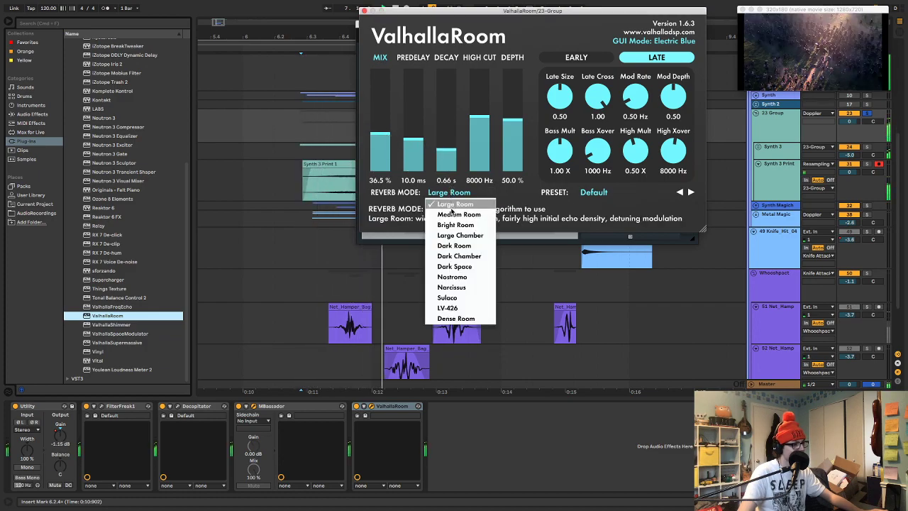
left_click(455, 221)
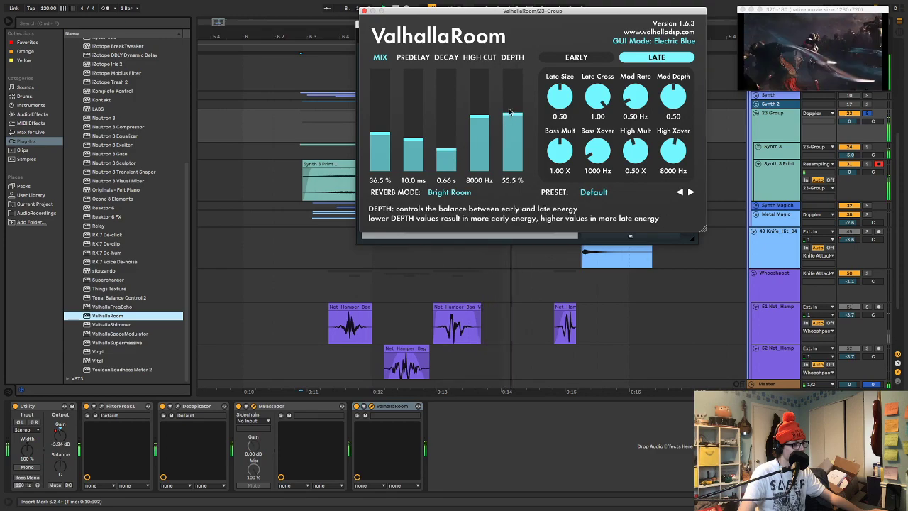
Try ValhallaRoom with 24% mix, 1.6 ms predelay, 40.8% depth and 0.74 s decay, and delete the plug-in after auditioning
left_click_drag(512, 120, 512, 88)
left_click_drag(413, 139, 392, 159)
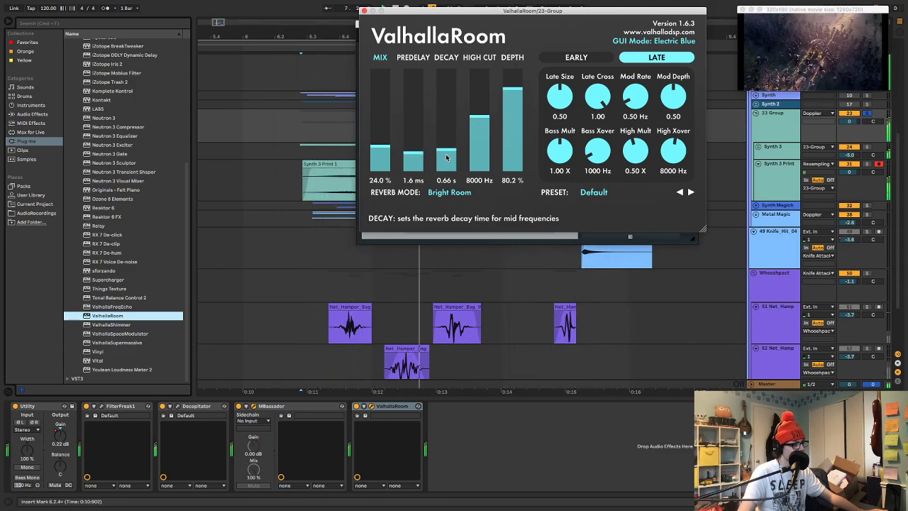
left_click_drag(513, 91, 513, 132)
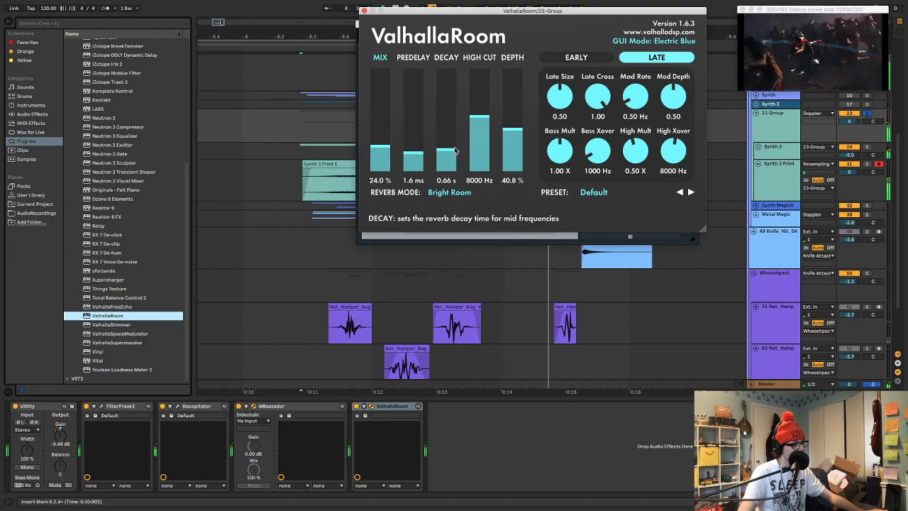
left_click_drag(443, 152, 445, 150)
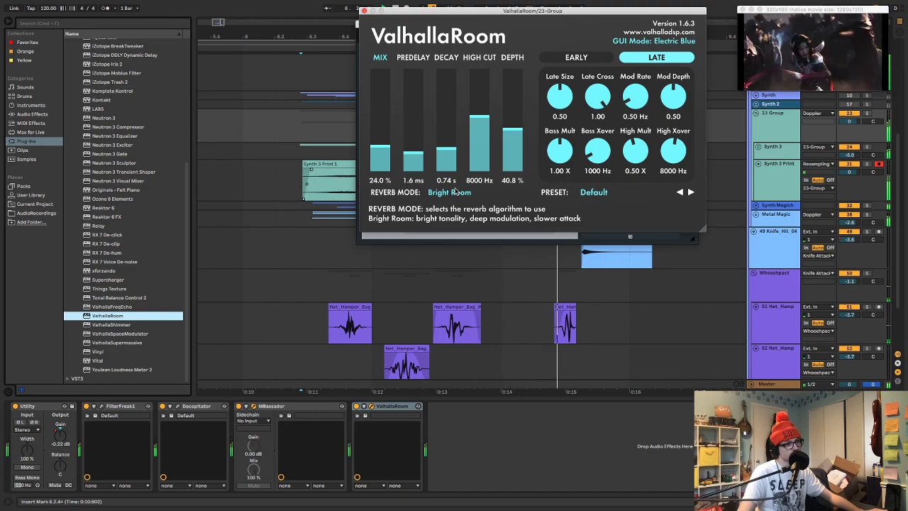
left_click(387, 406)
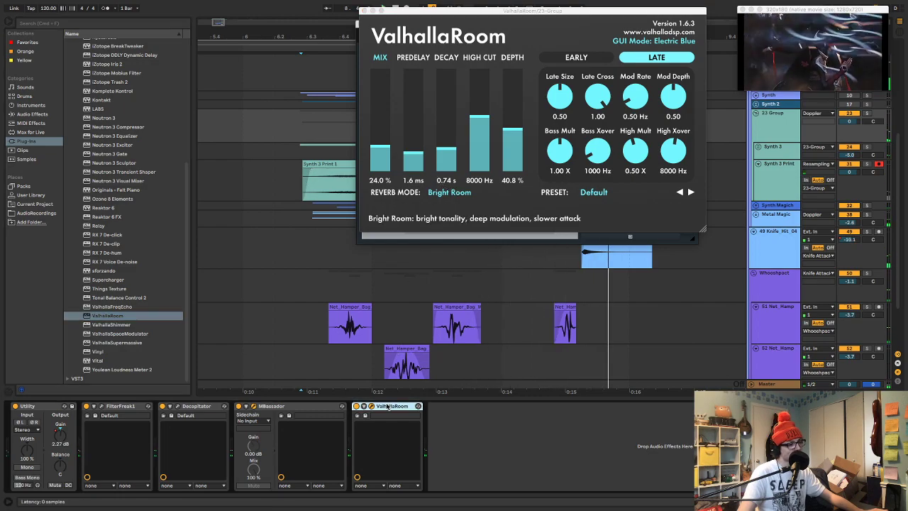
key("Delete")
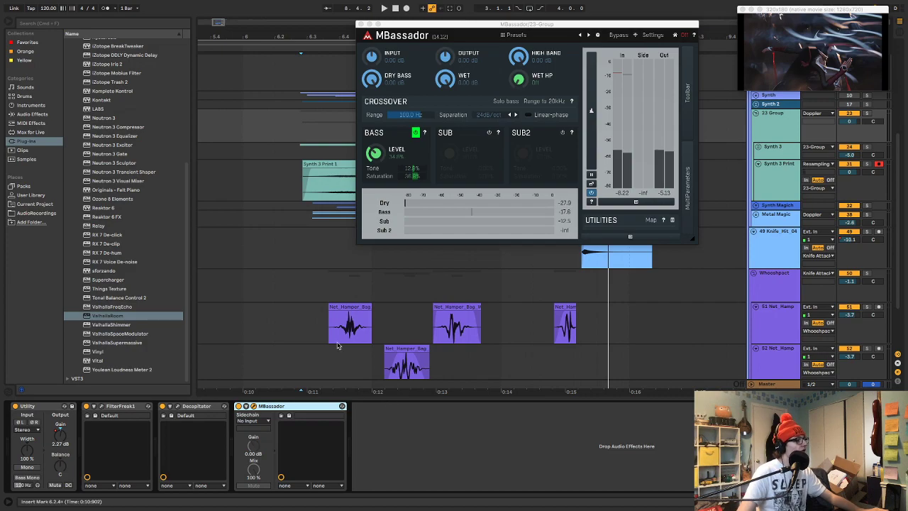
Add ValhallaShimmer after MBassador and set its size to 0.00, diffusion to 0.704 and mix to 0.20 while auditioning
double_click(129, 325)
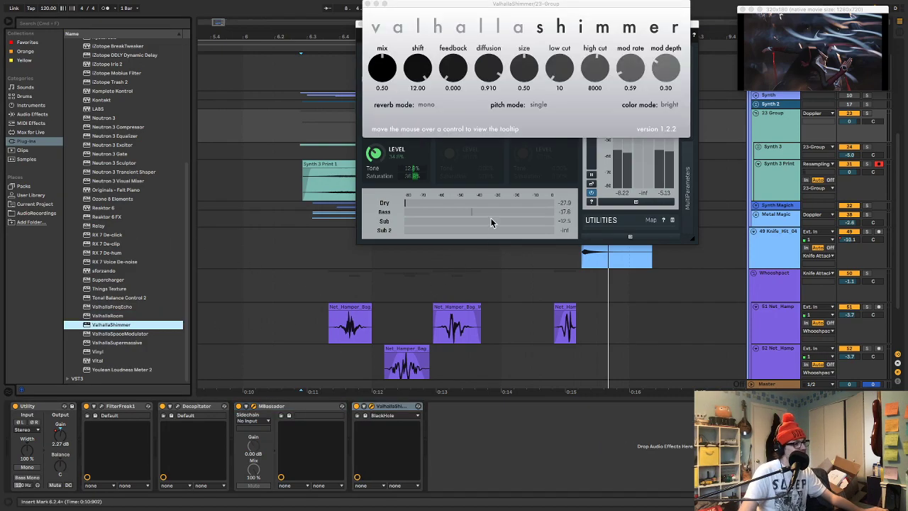
key("space")
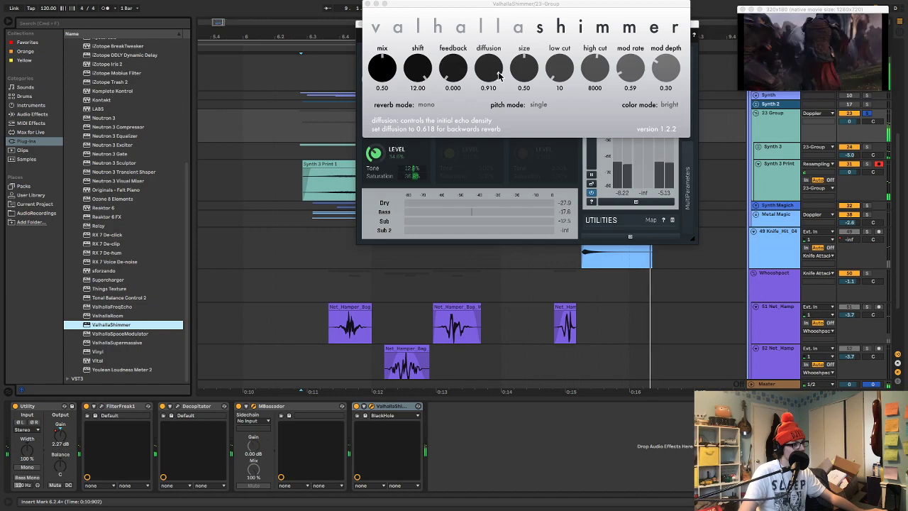
left_click_drag(522, 71, 493, 251)
key("space")
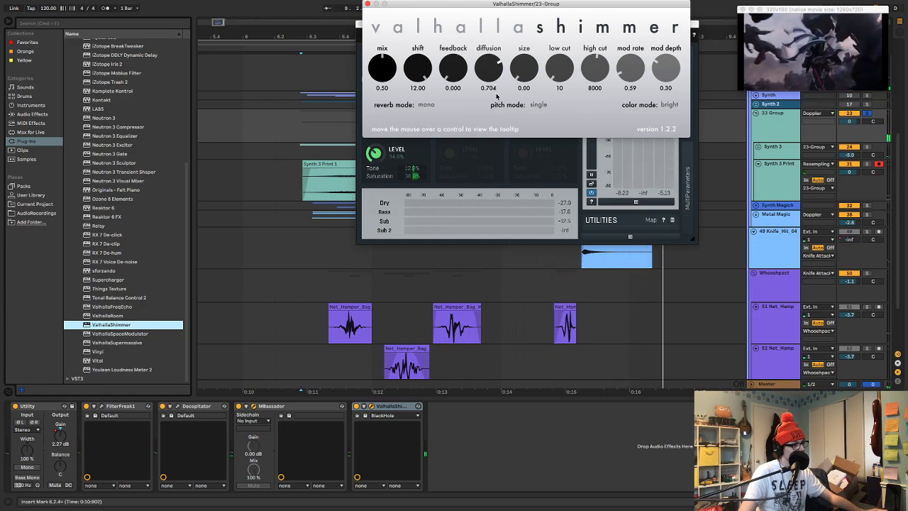
left_click_drag(395, 91, 397, 102)
key("space")
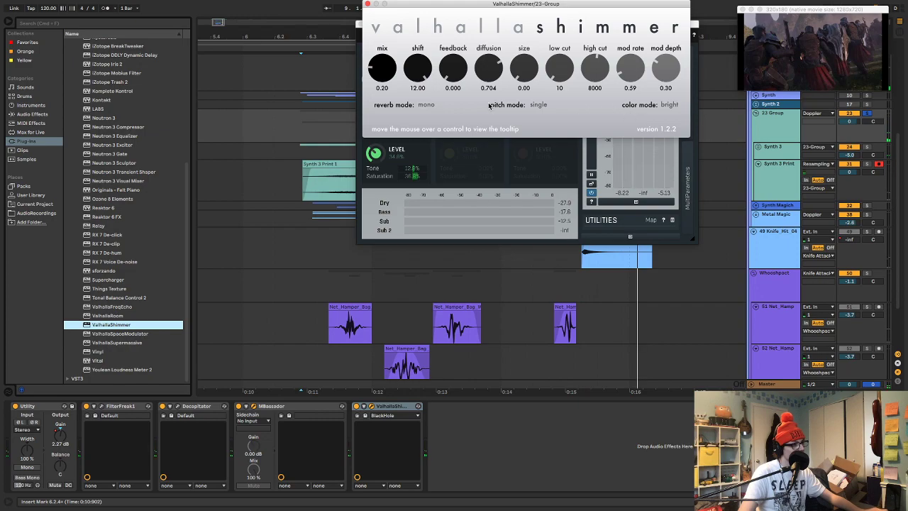
Group ValhallaShimmer into an Audio Effect Rack, create an empty second chain, and lower the Shimmer chain's volume to -8.0 dB
left_click(398, 410)
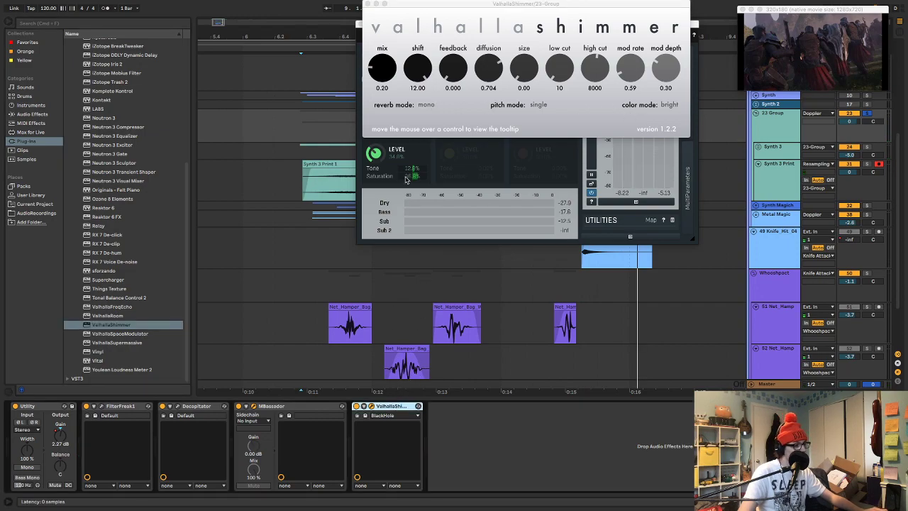
key("super+g")
left_click(356, 427)
right_click(375, 440)
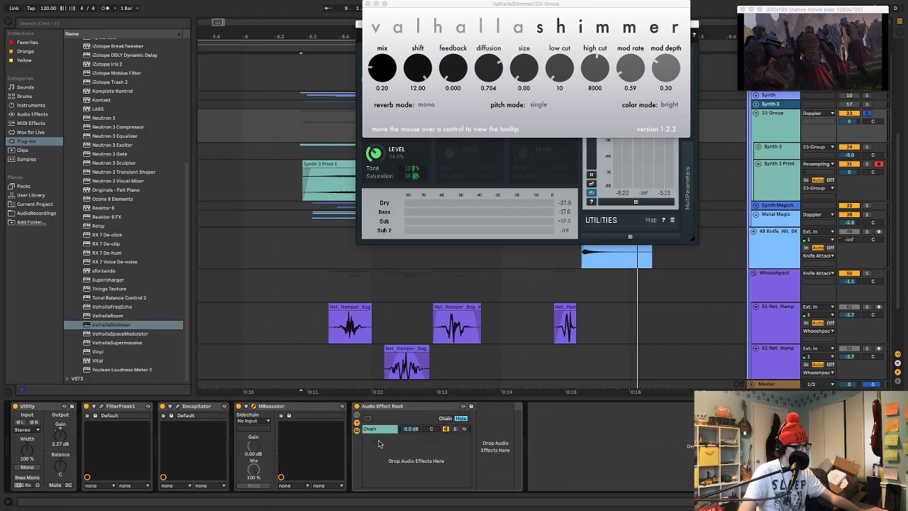
left_click(390, 447)
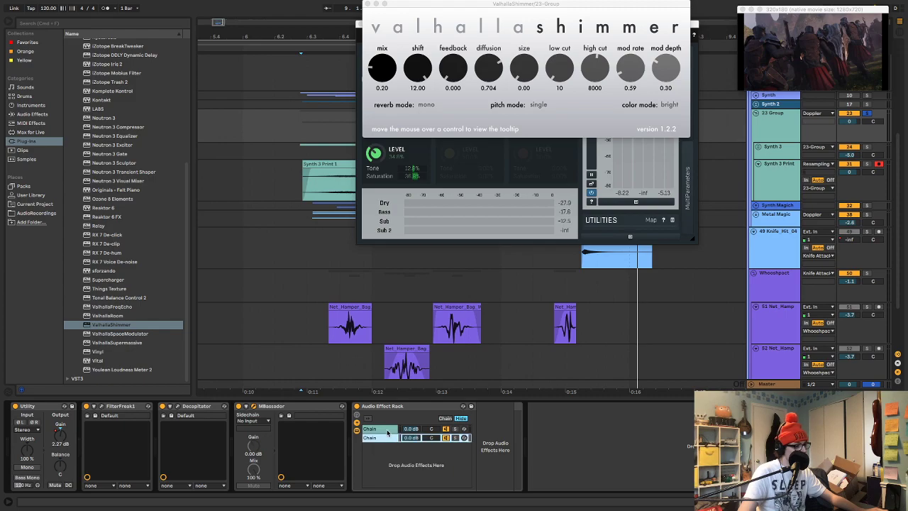
left_click(386, 430)
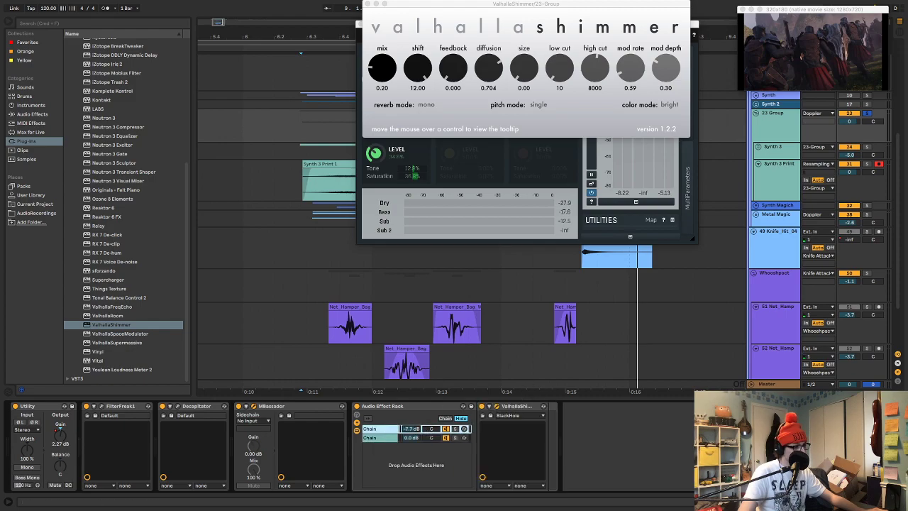
Set ValhallaShimmer's mix to 1.00, start playback, and close the ValhallaShimmer and MBassador windows
left_click_drag(377, 75, 377, 4)
key("space")
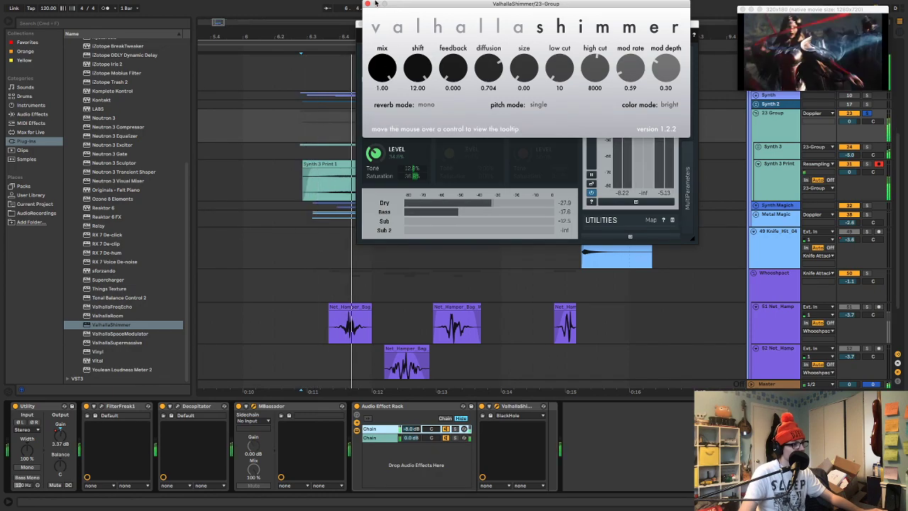
left_click(368, 4)
left_click(366, 21)
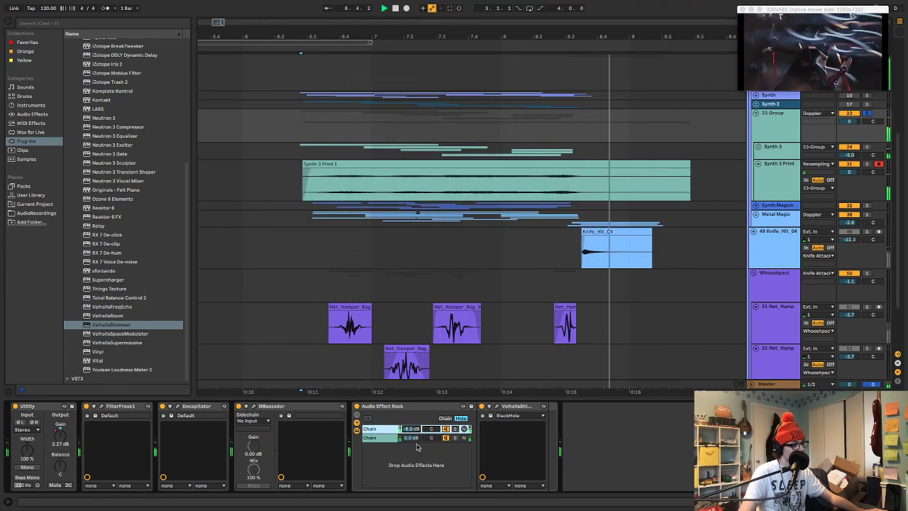
Lower the Shimmer chain's volume to -11.8 dB and audition it soloed and in the full mix
left_click_drag(412, 429, 413, 435)
key("space")
key("space")
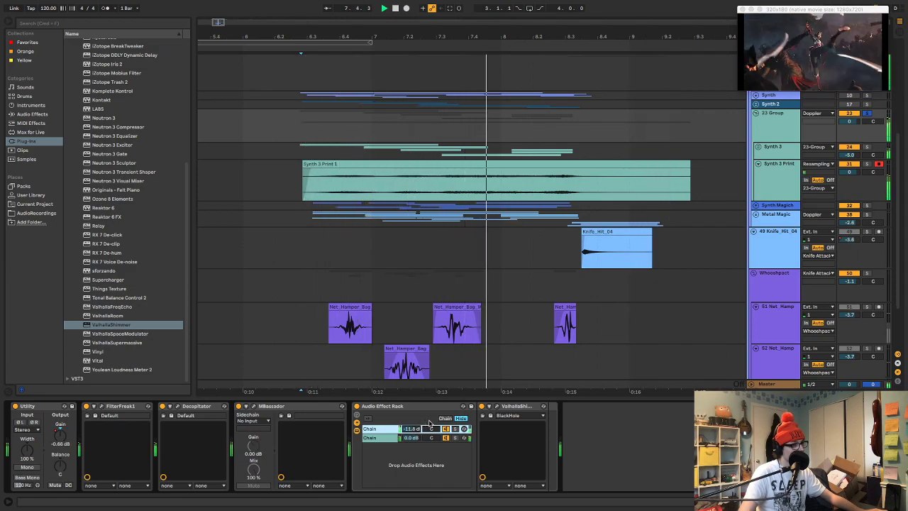
key("space")
key("space")
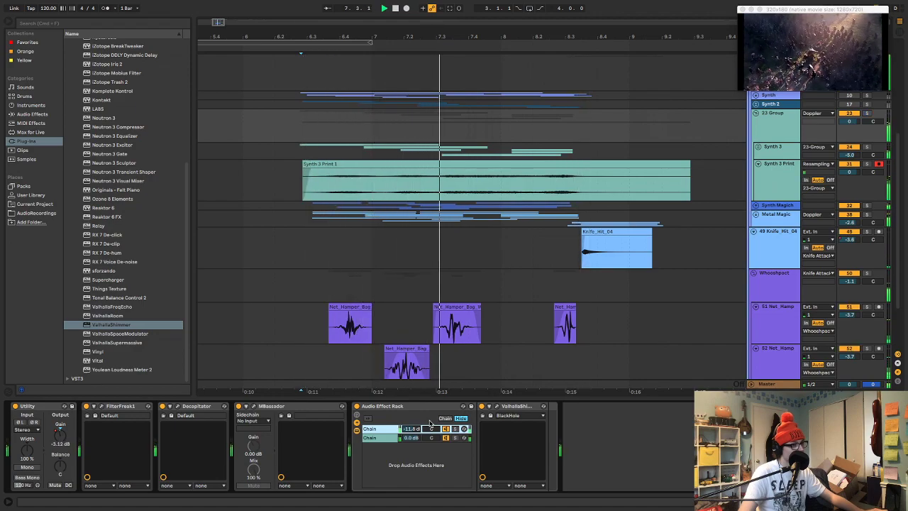
key("space")
Compare the mix with the group muted and unmuted, and set the group's volume to -4.0 dB during playback
left_click(853, 115)
key("space")
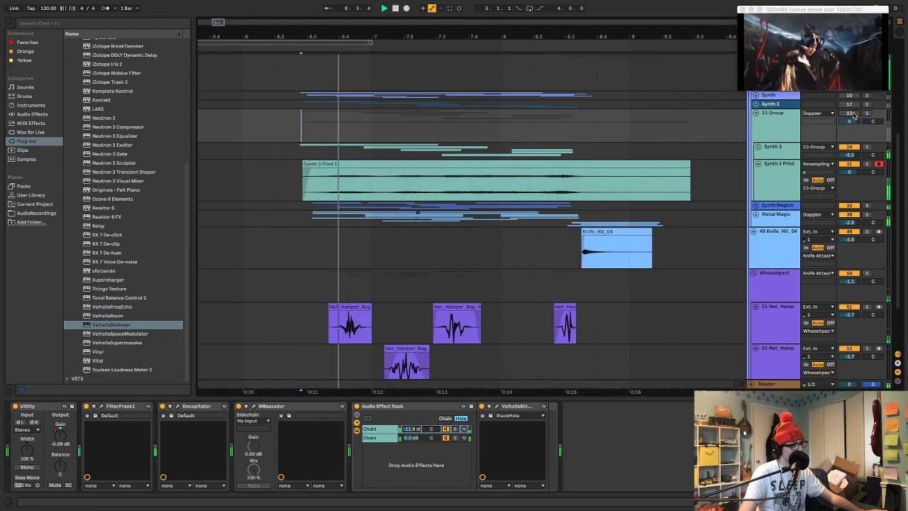
left_click(853, 114)
left_click_drag(853, 122, 853, 138)
key("space")
key("space")
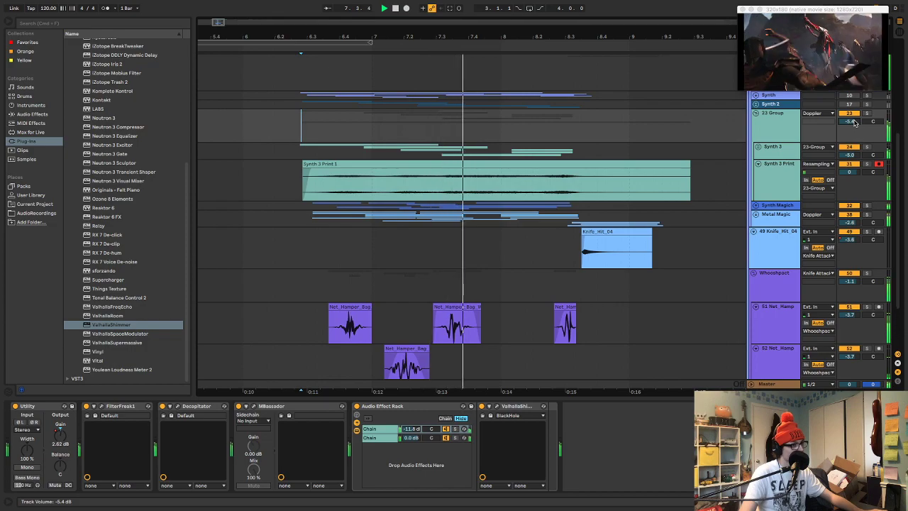
left_click_drag(854, 123, 854, 118)
key("space")
key("space")
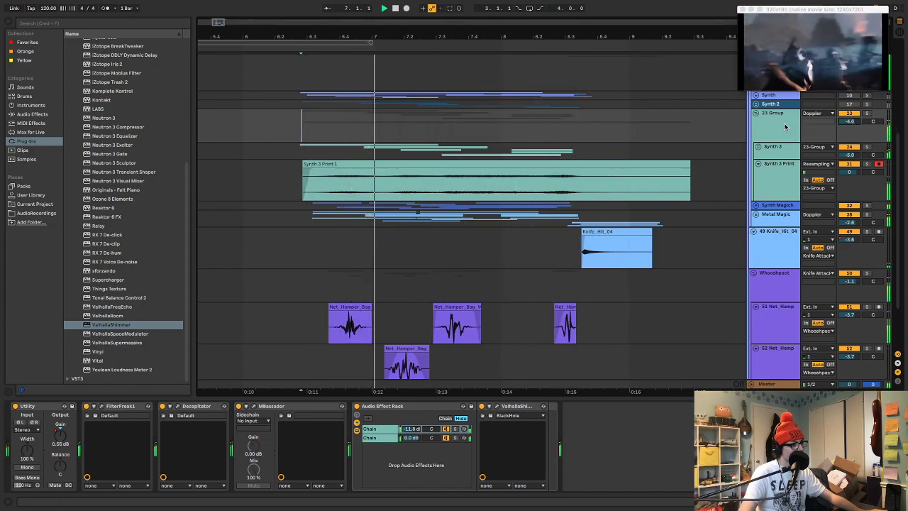
Try a Frequency Shifter after the rack on the soloed group, delete it, and replay the full mix
key("space")
key("space")
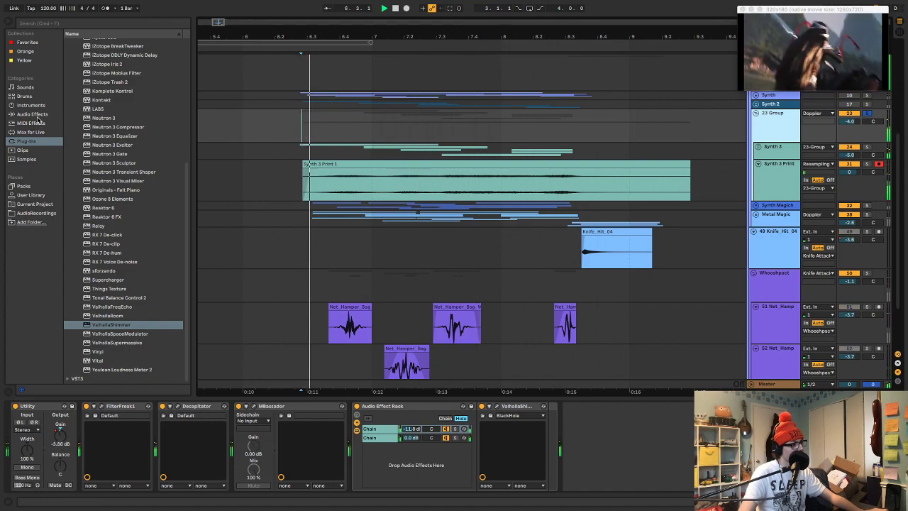
left_click(32, 113)
double_click(96, 223)
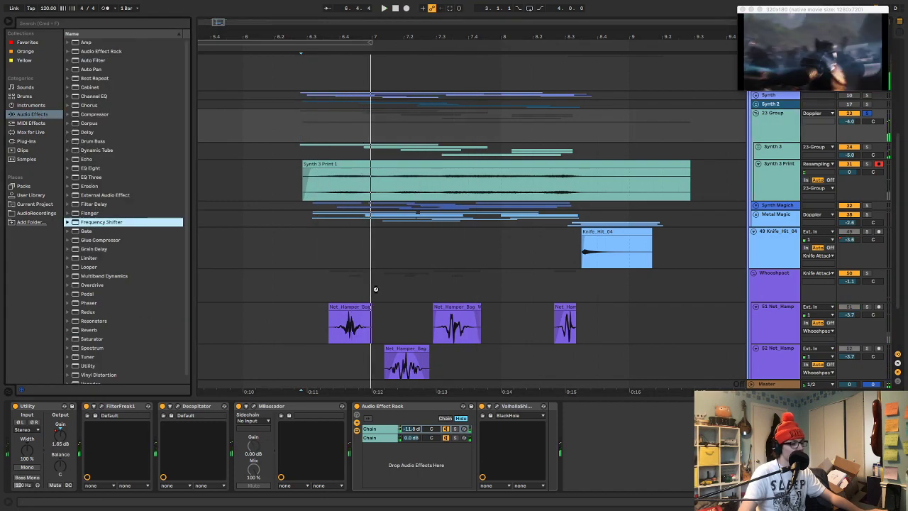
left_click_drag(618, 429, 616, 431)
key("space")
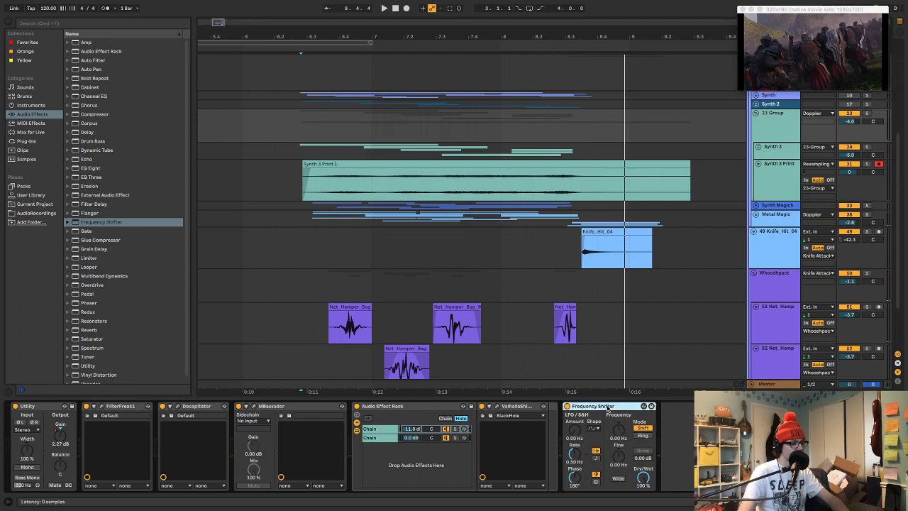
key("Delete")
key("space")
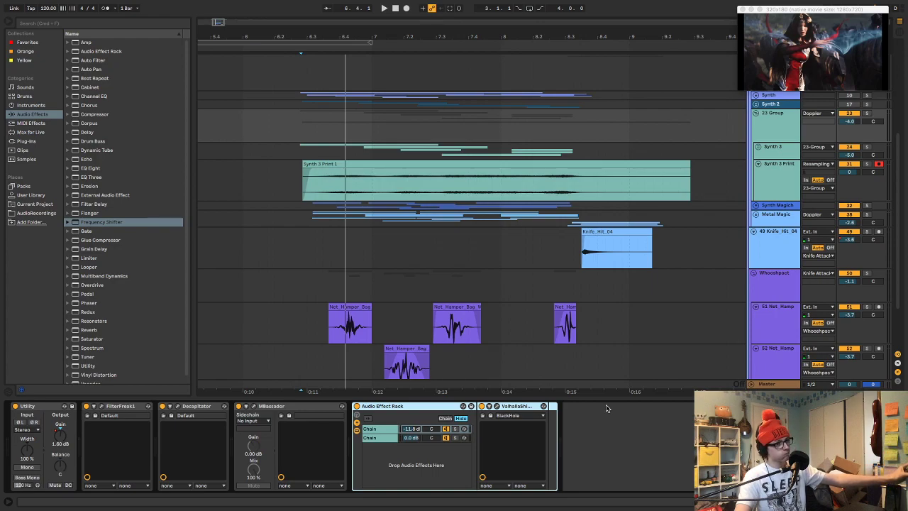
key("space")
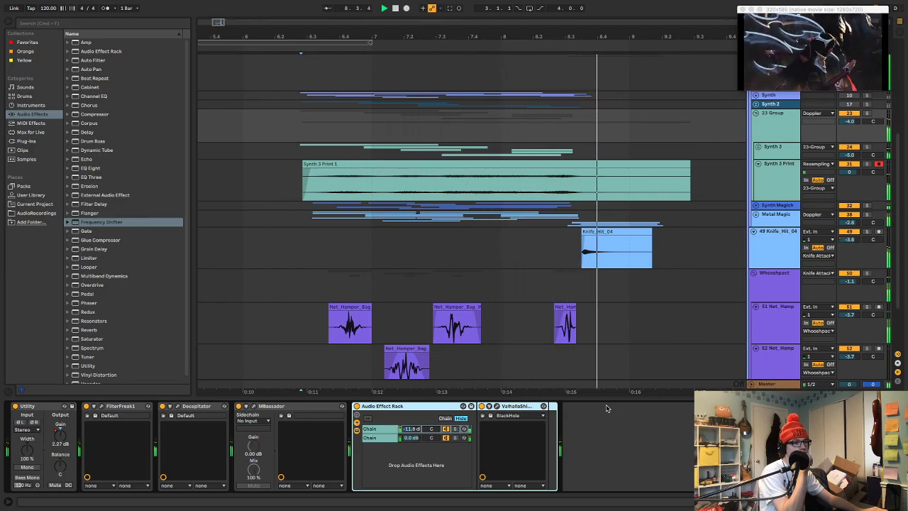
Compare the 23 Group, Synth 2 and Synth layers by replaying the mix with only one of them unmuted at a time
key("space")
key("space")
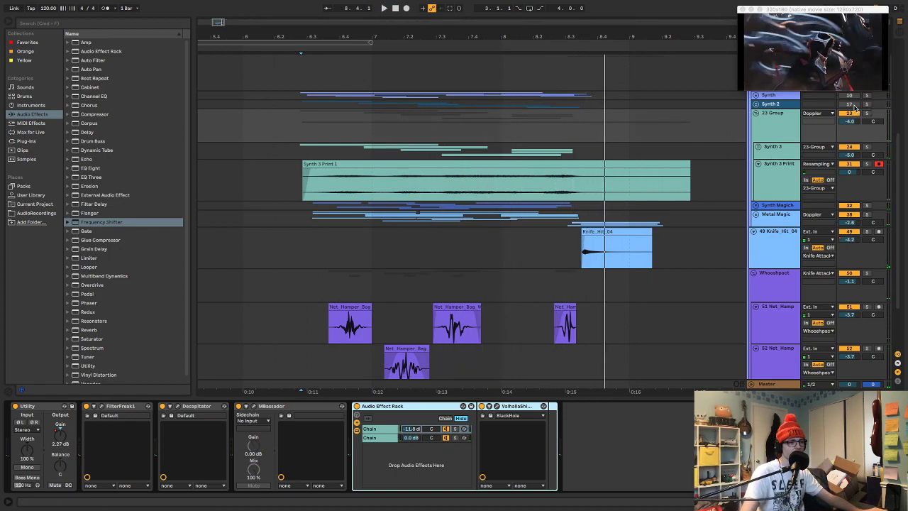
key("space")
key("space")
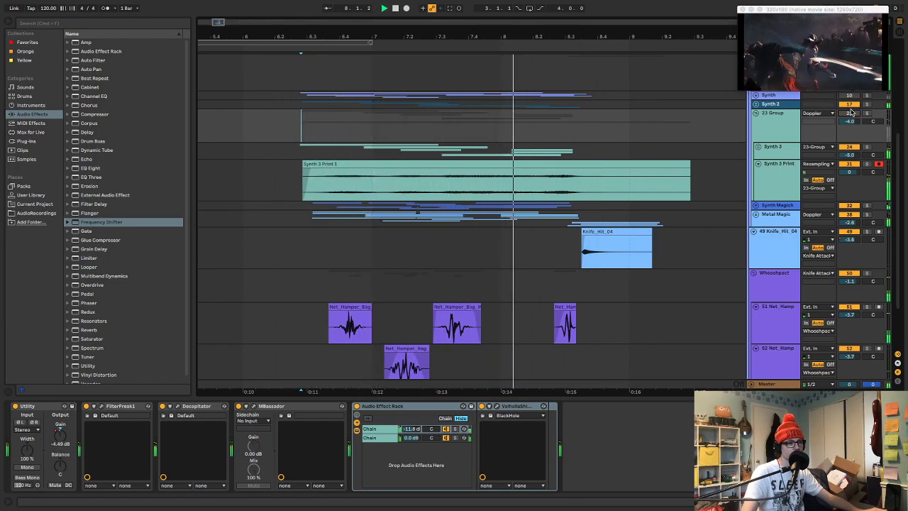
key("space")
key("space")
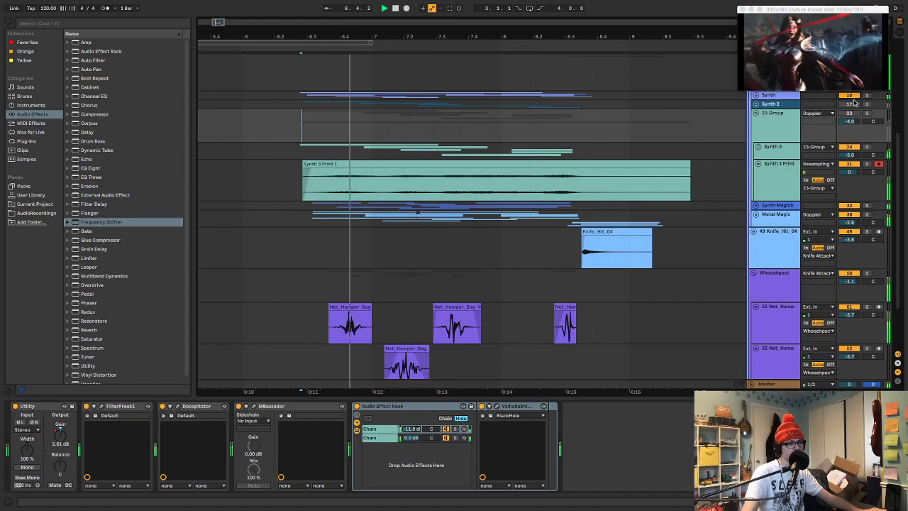
Inspect the tracks inside the Synth group, collapse it, and replay the mix with the three synth groups muted and with only 23 Group active
left_click(756, 95)
left_click_drag(844, 104, 844, 87)
key("space")
key("space")
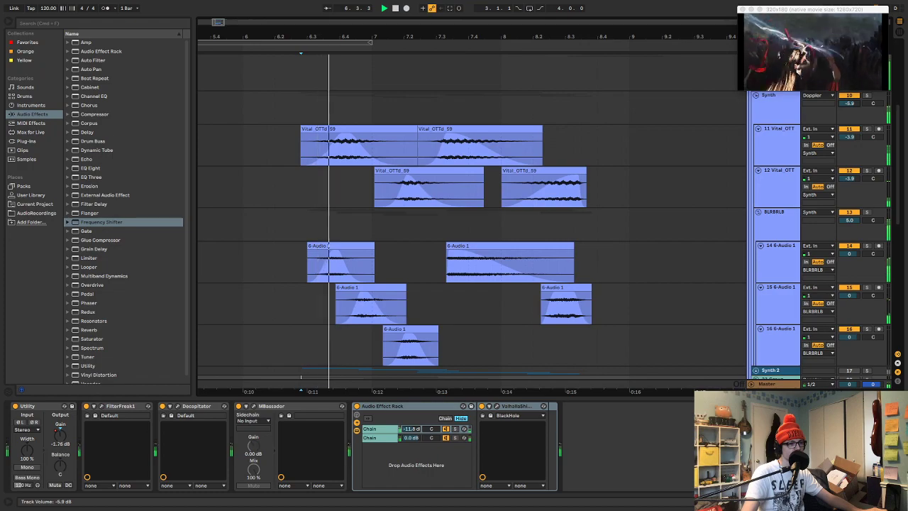
left_click(758, 97)
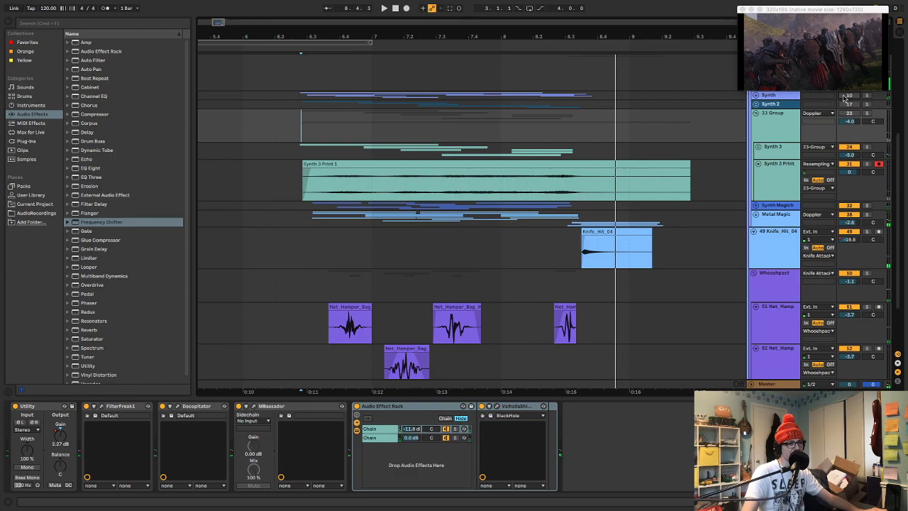
key("space")
key("space")
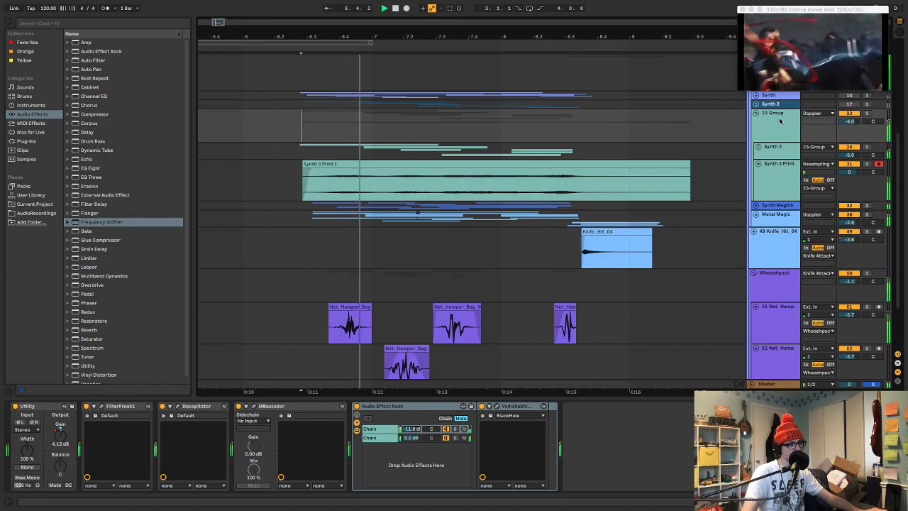
Rename 23 Group as Synth 3 and its nested Synth 3 group as Synth Stuff
left_click(780, 121)
key("super+r")
type("Synth 3")
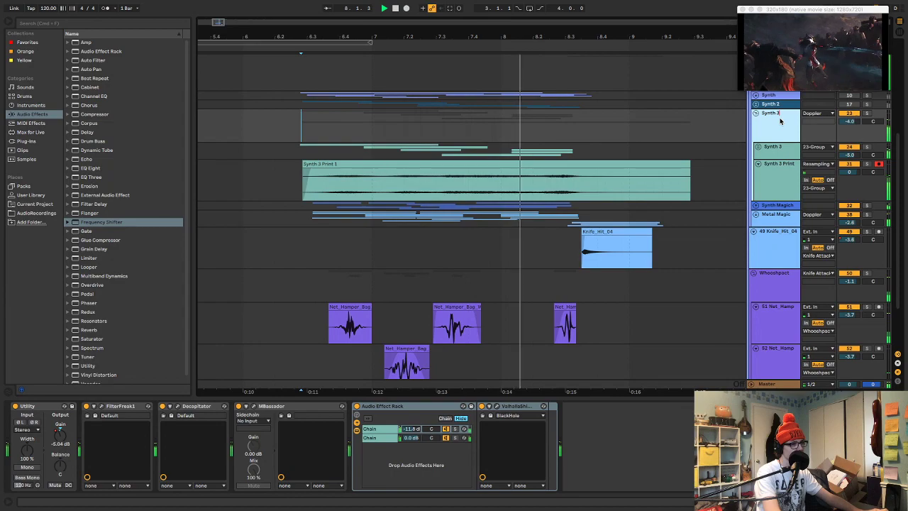
key("Return")
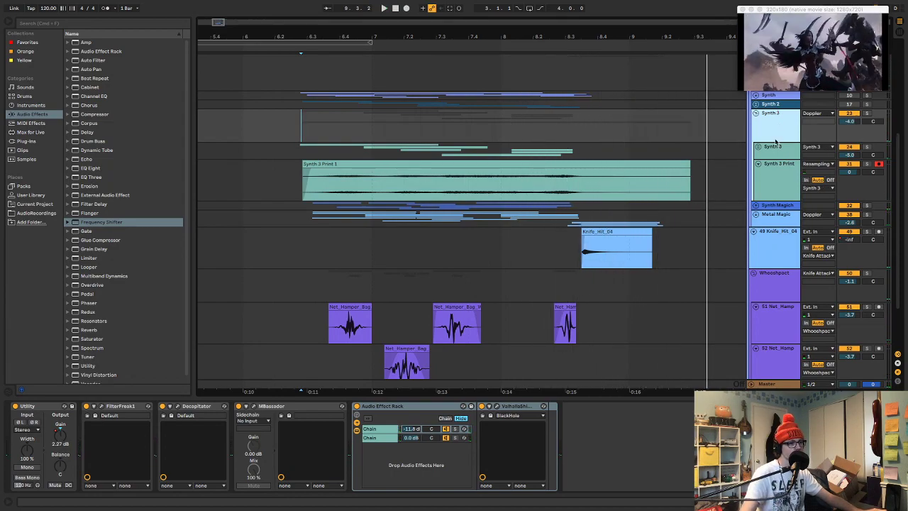
left_click(778, 146)
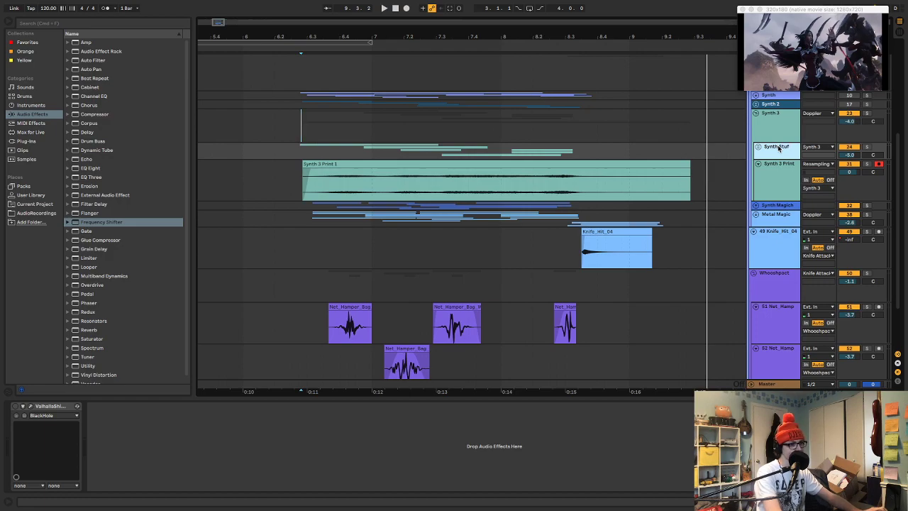
During playback, mute Synth 3 Print, raise Synth Stuff's volume to -1.1 dB, and lower Synth 3 Print's volume
key("space")
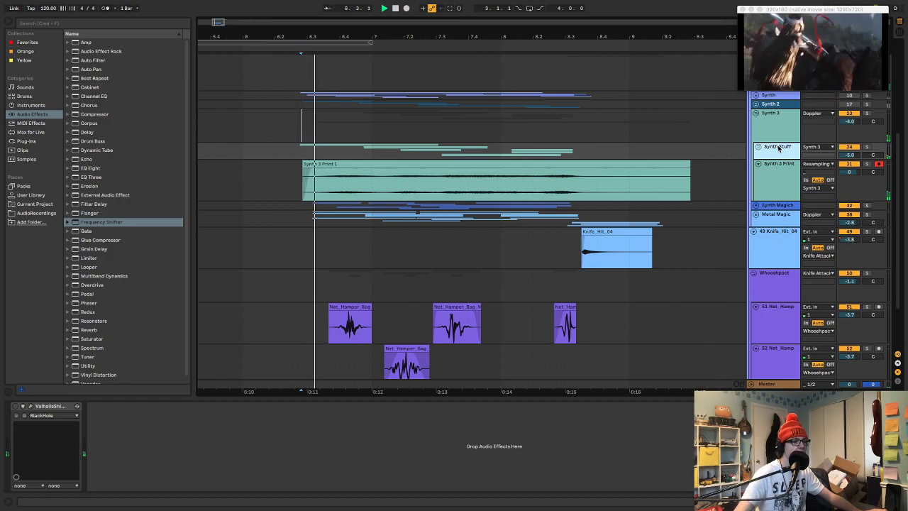
left_click(849, 165)
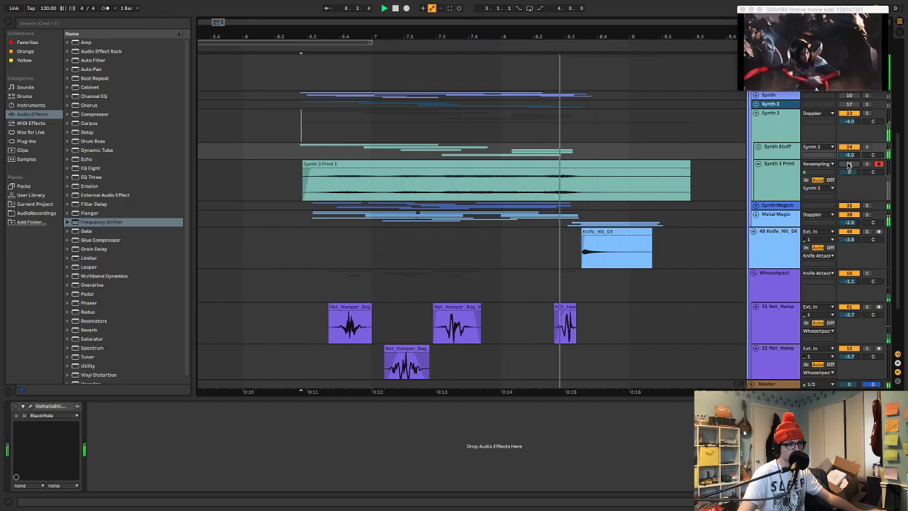
left_click_drag(850, 157, 851, 155)
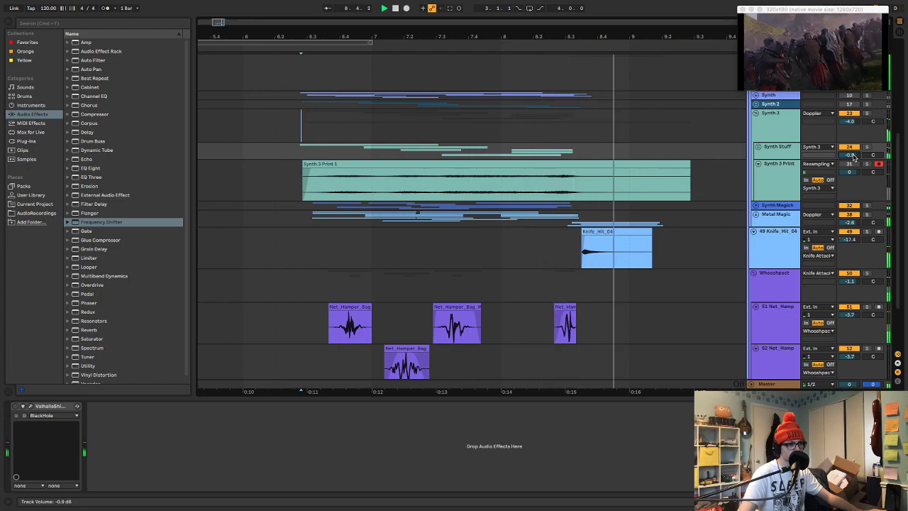
left_click_drag(854, 157, 854, 186)
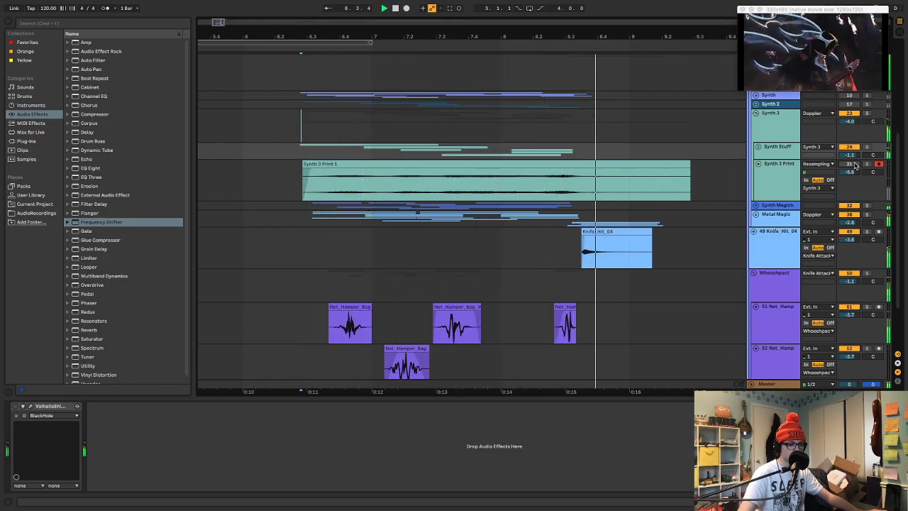
Lower the Synth 3 group's volume to -6.1 dB and replay the mix from the start marker
left_click_drag(850, 121, 852, 129)
key("space")
key("space")
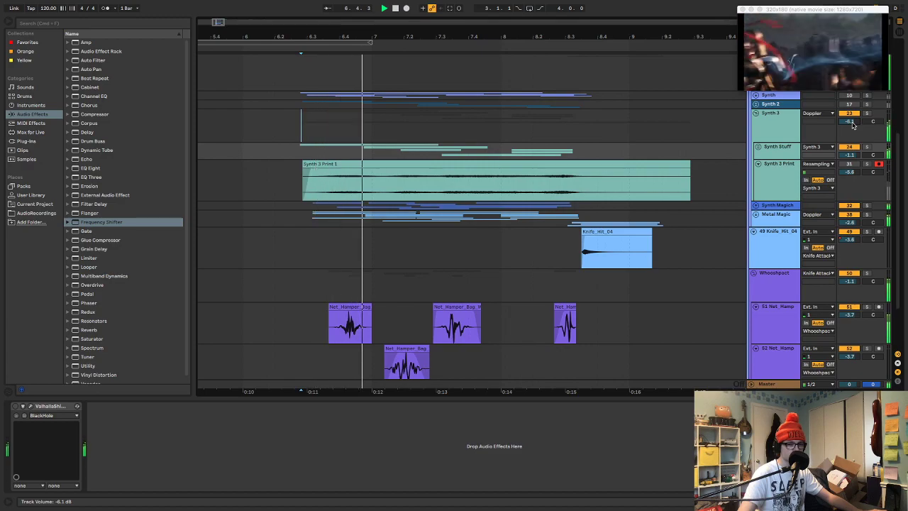
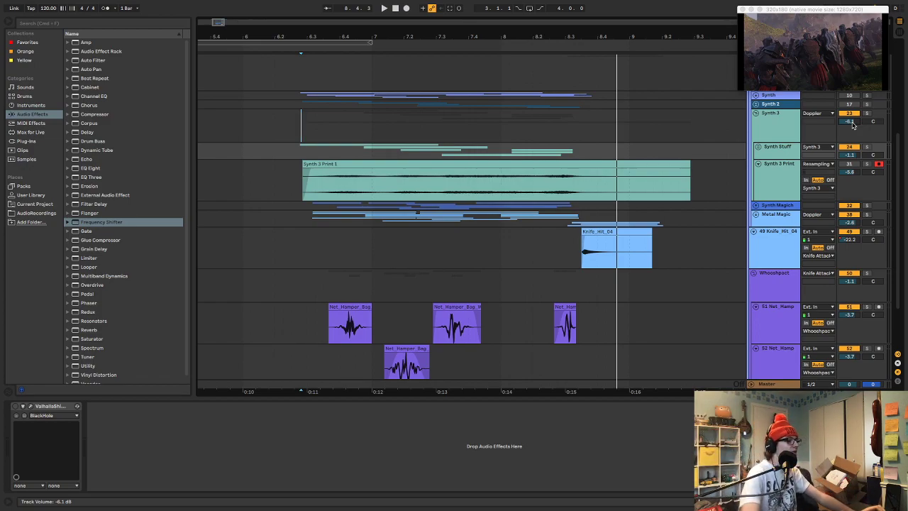
Audition the section with Synth 3 switched off and on, and raise the Synth 3 track volume to -4.7 dB
key("space")
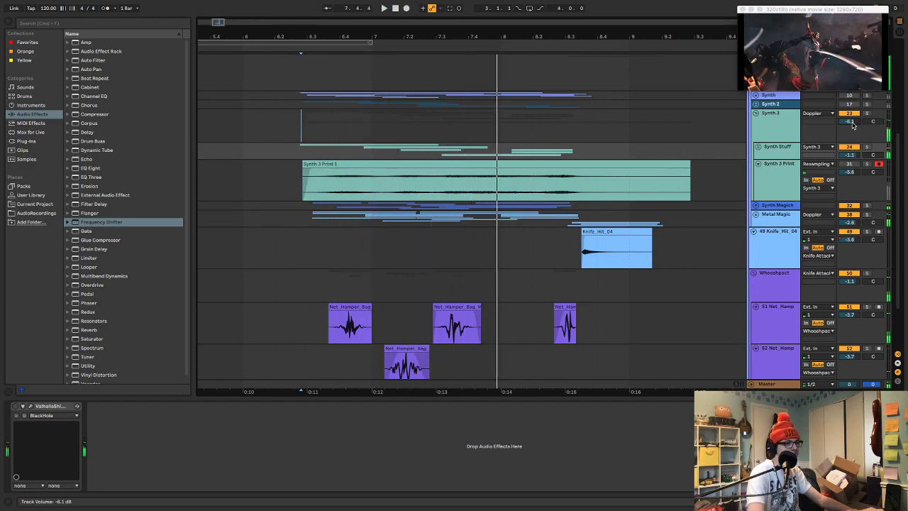
key("space")
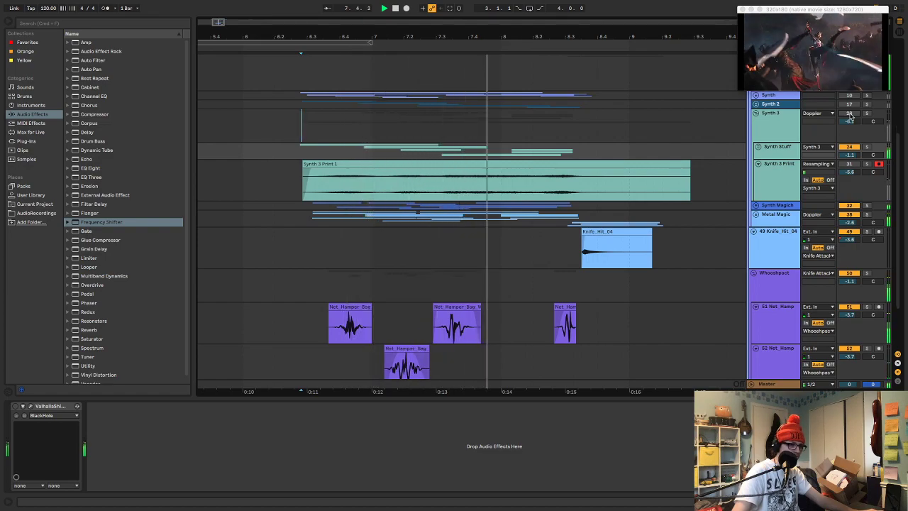
key("space")
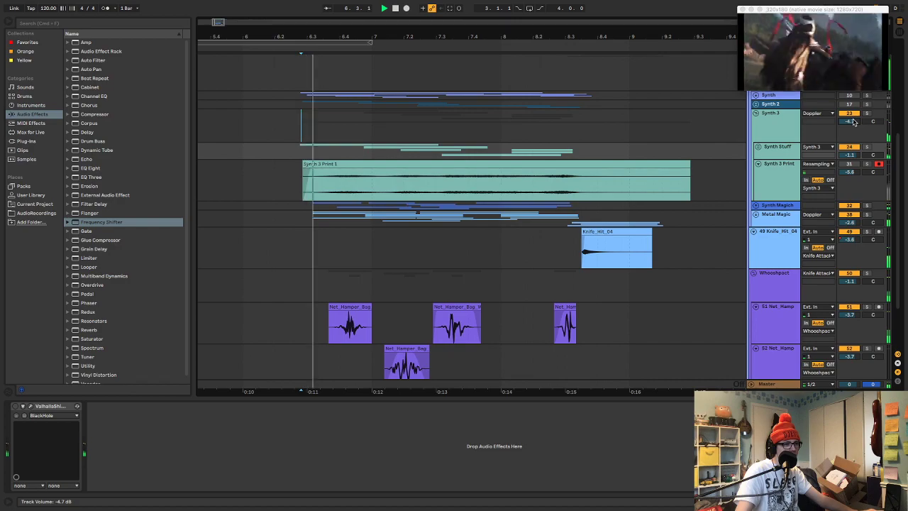
Add an EQ Eight to the Synth 3 track and try a low cut on its first band during playback
left_click(784, 122)
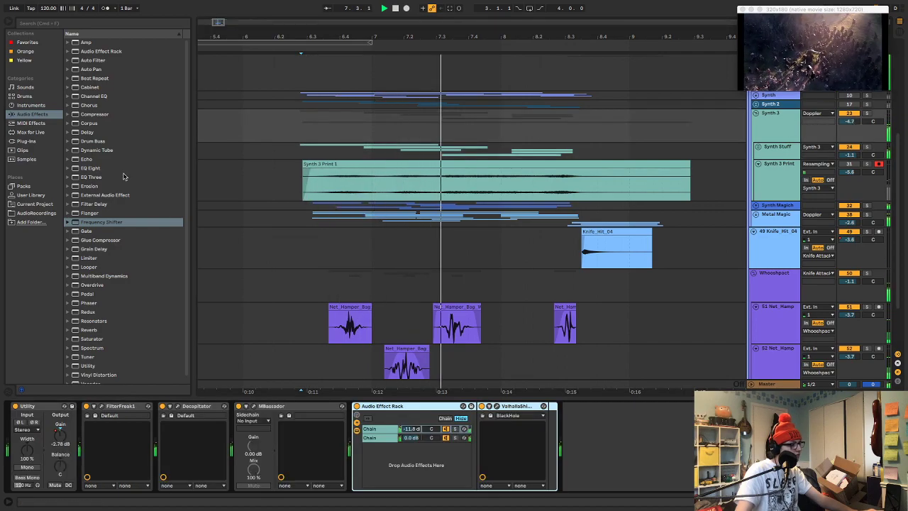
double_click(90, 168)
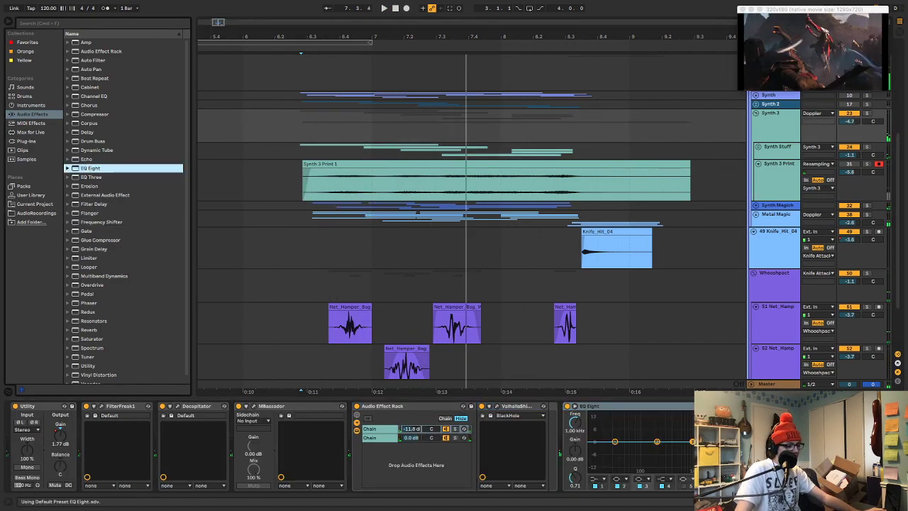
left_click_drag(693, 442, 713, 446)
key("space")
left_click(600, 480)
left_click(591, 428)
key("space")
left_click_drag(614, 449, 636, 449)
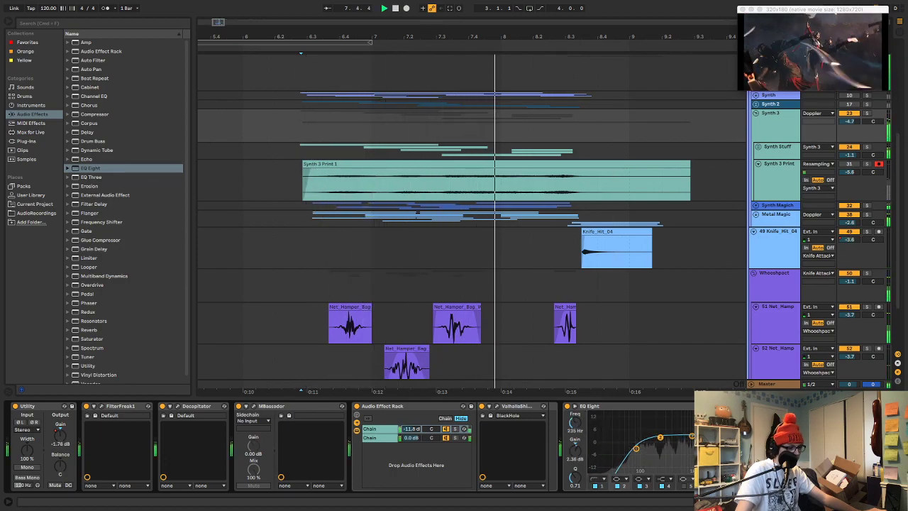
Switch the first EQ Eight band on Synth 3 to a low shelf boosting 6.07 dB at 104 Hz
left_click(598, 480)
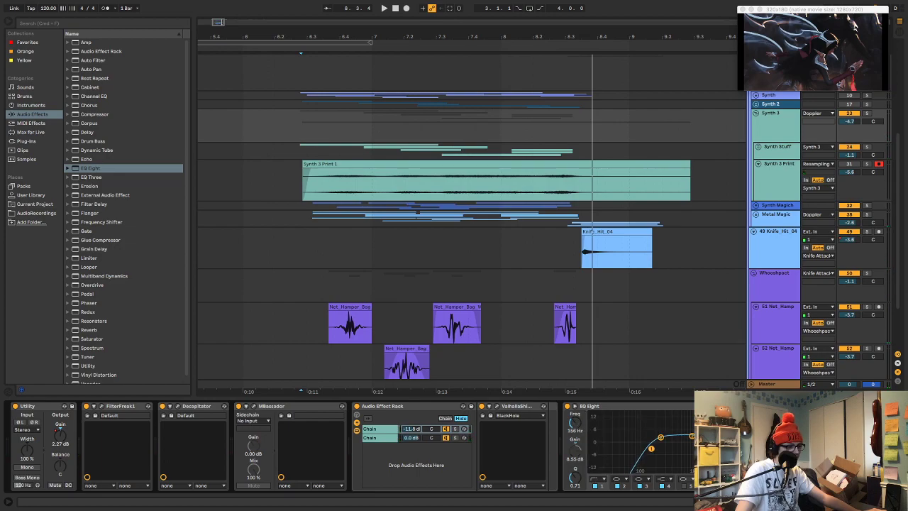
key("space")
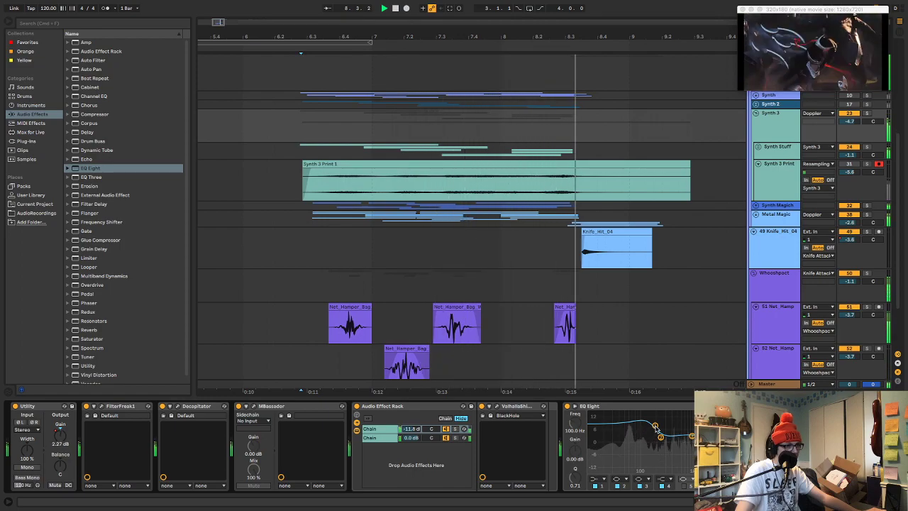
key("space")
key("space")
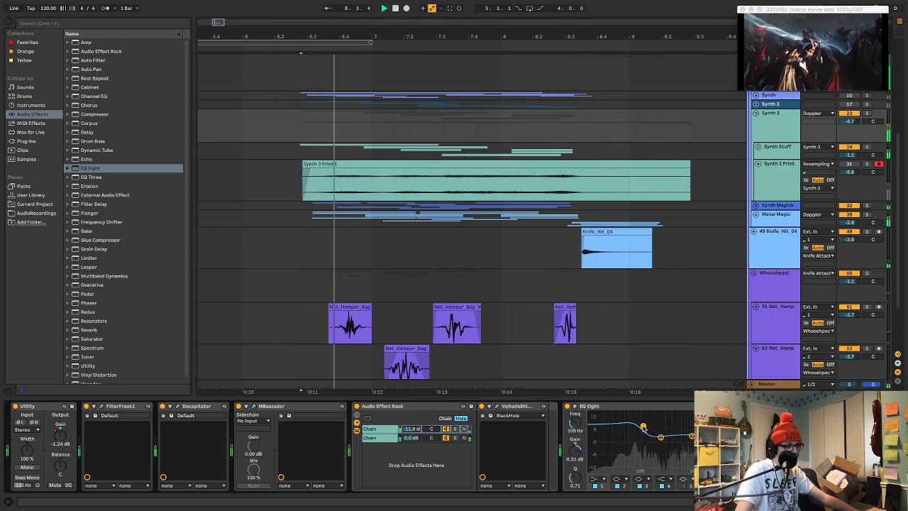
left_click_drag(644, 427, 642, 431)
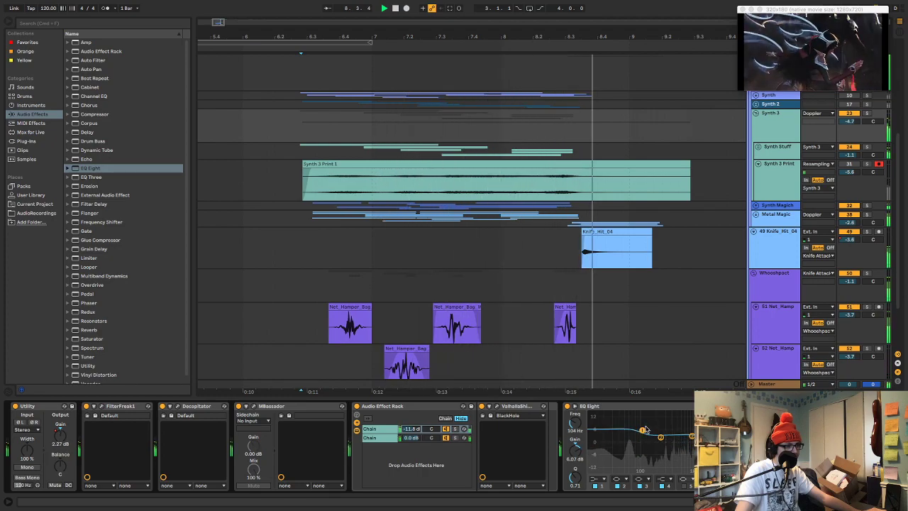
key("space")
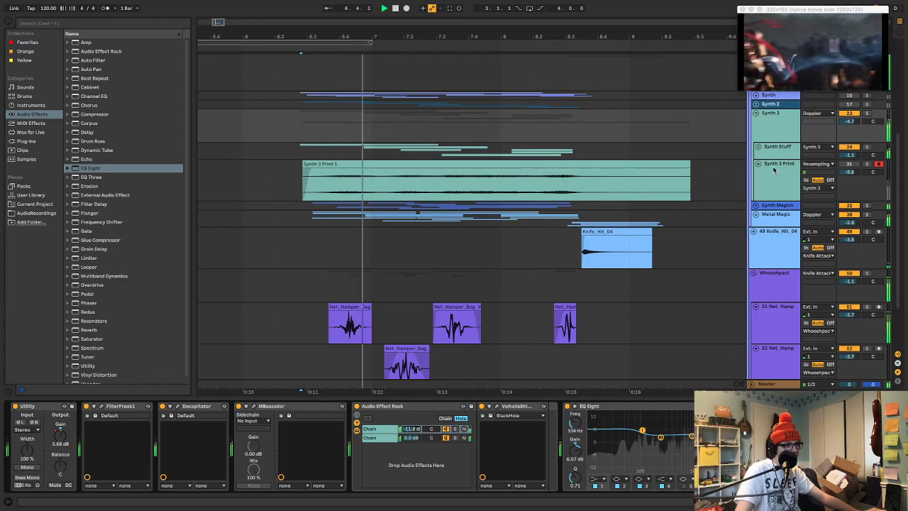
Open MBassador on the Doppler group and adjust its Sub level to about 47.8% while auditioning
scroll(752, 227, "up", 3)
left_click(778, 126)
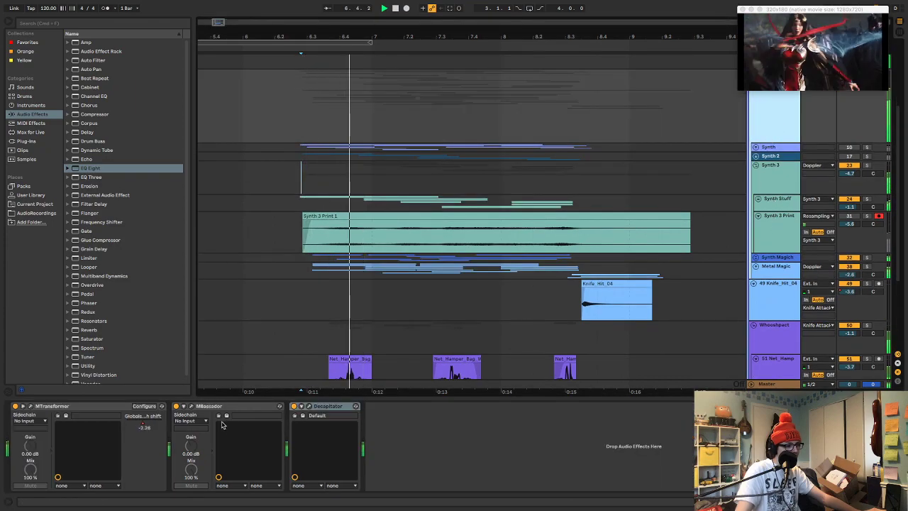
left_click(196, 410)
key("space")
left_click_drag(440, 137, 443, 130)
key("space")
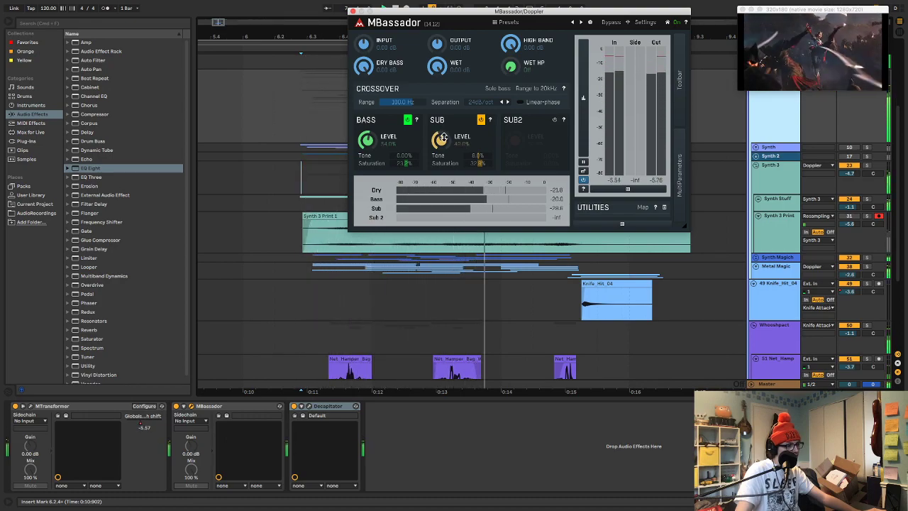
Move Decapitator ahead of MBassador in the Doppler group's device chain, close the plug-in window and audition the section
key("space")
key("space")
left_click_drag(326, 407, 211, 416)
key("space")
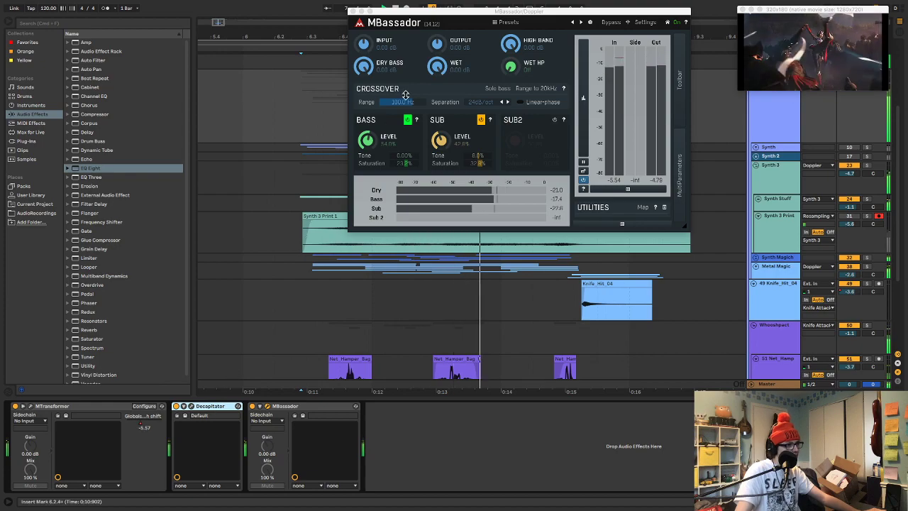
left_click(353, 11)
key("space")
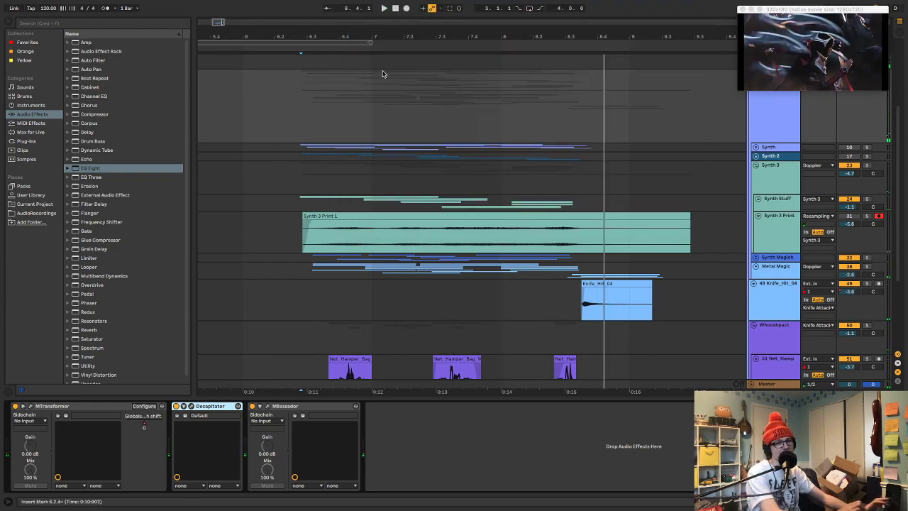
key("space")
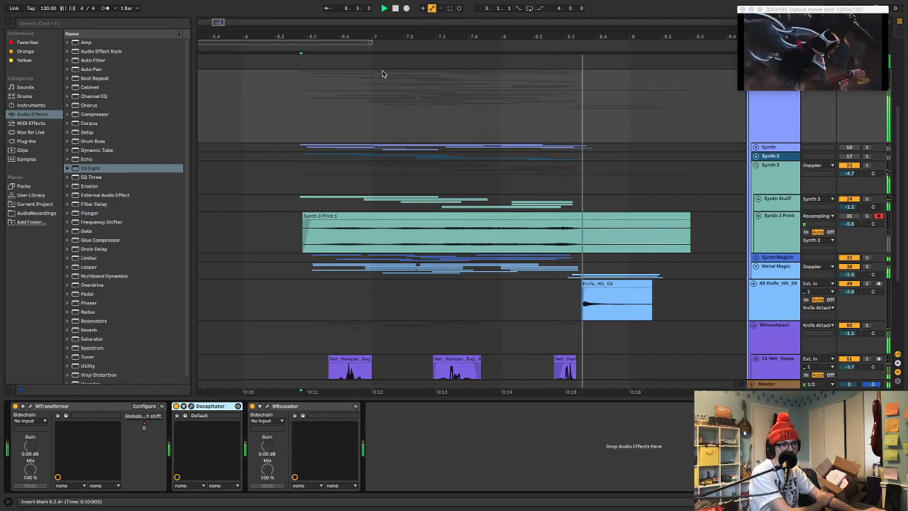
Show the arrangement's automation lanes with Track Panning displayed for Synth 3
key("a")
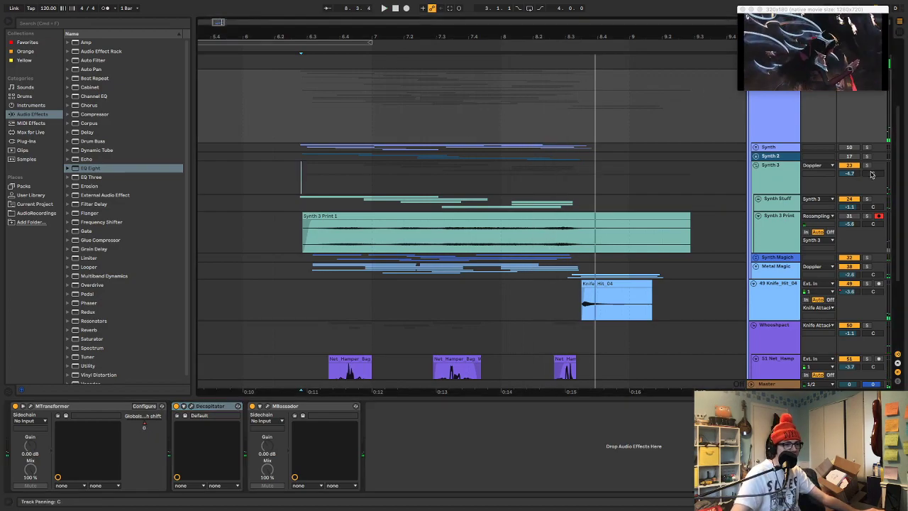
left_click_drag(304, 43, 305, 85)
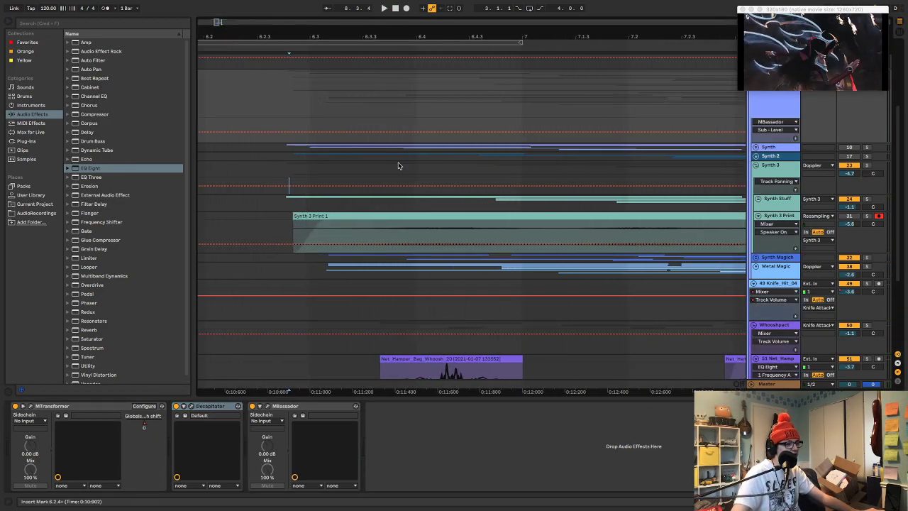
left_click(289, 182)
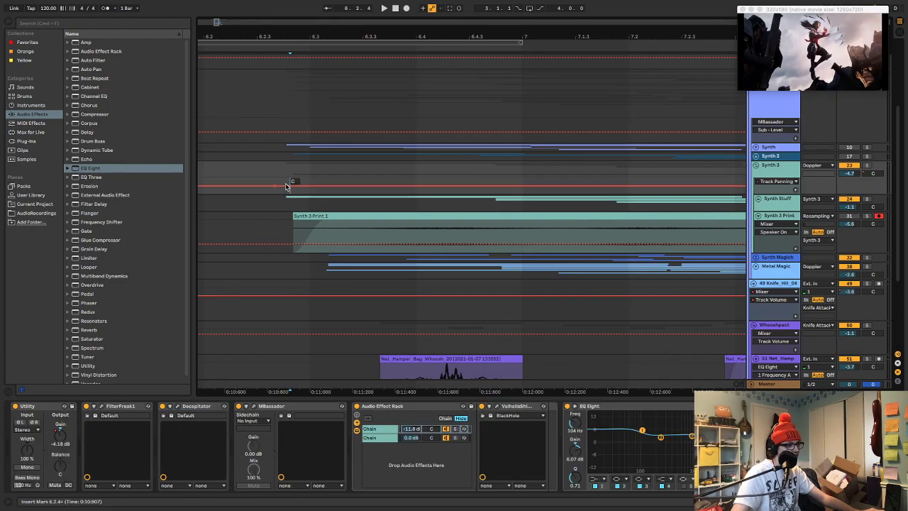
Try automating Synth 3's panning from centre to 12L near 6.2.4 and across to 27R before 7.2, and play it back
left_click_drag(287, 186, 563, 191)
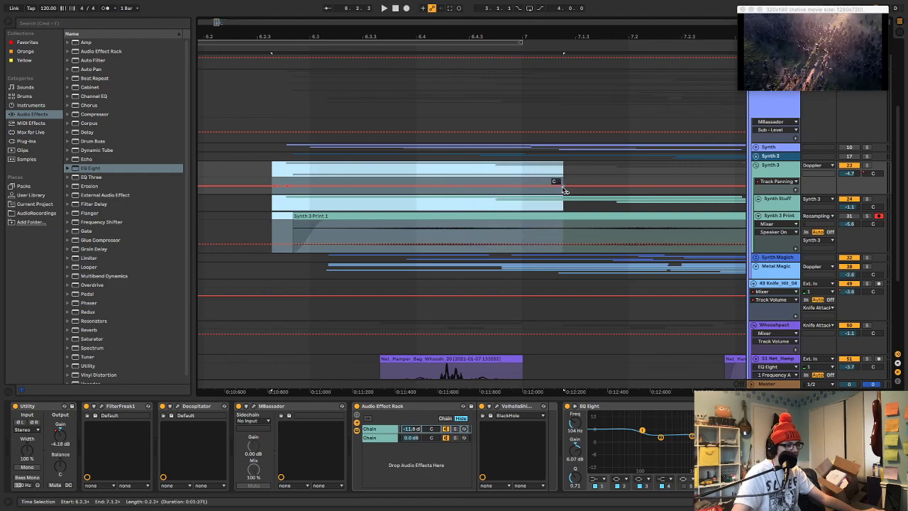
left_click(283, 182)
left_click_drag(289, 187, 285, 186)
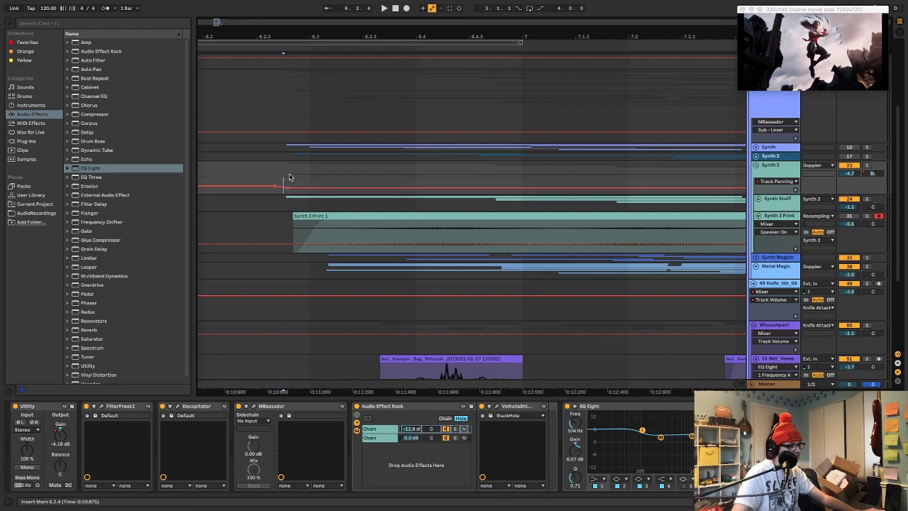
key("space")
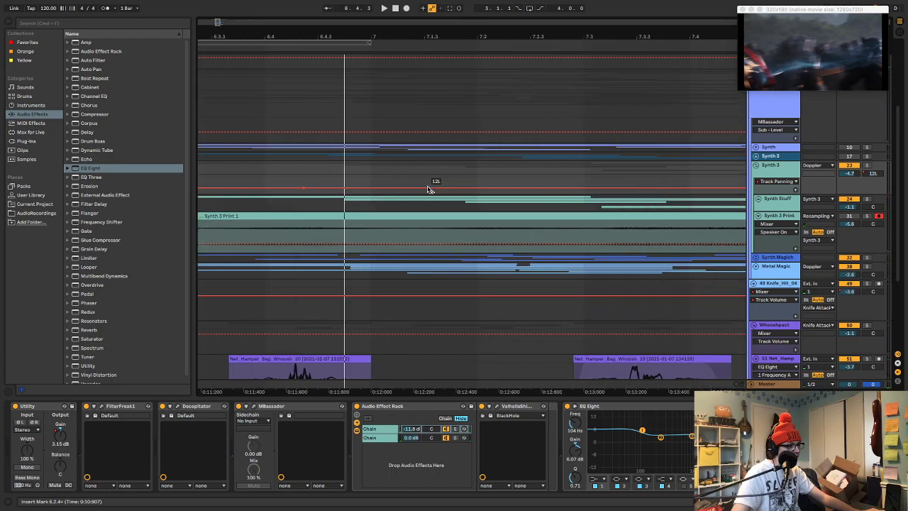
left_click_drag(464, 188, 462, 181)
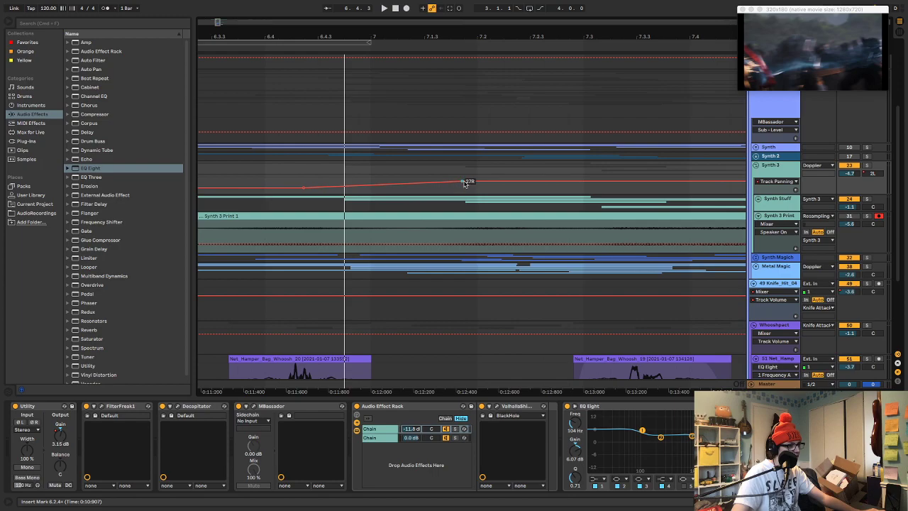
scroll(401, 185, "left", 5)
left_click(318, 176)
key("space")
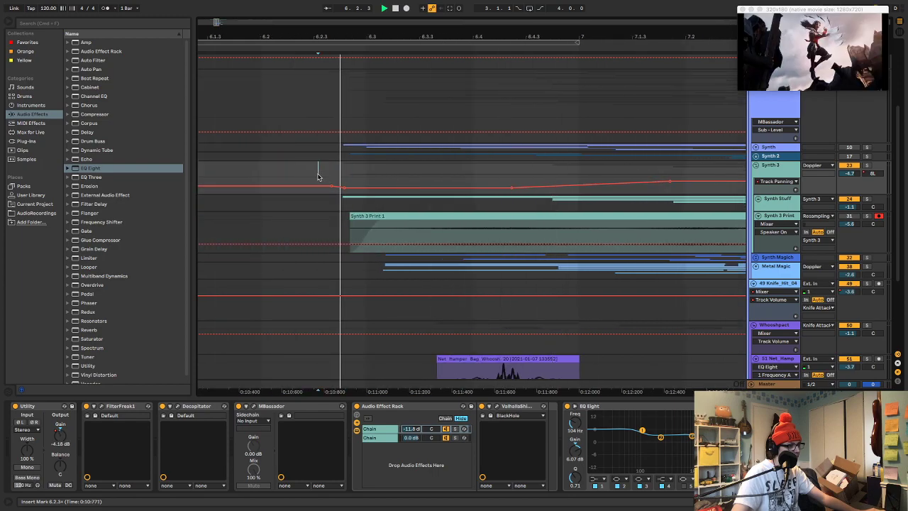
key("space")
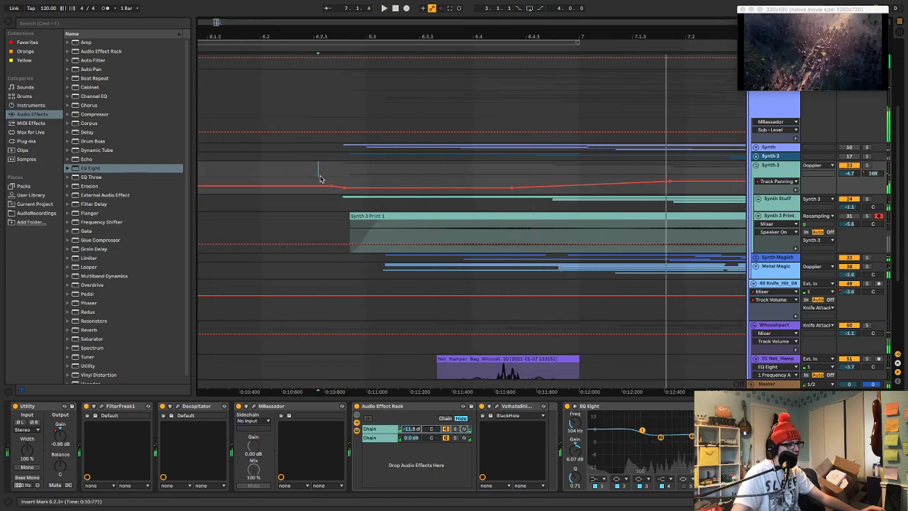
Undo the panning automation drawn on Synth 3
key("super+z")
key("super+z")
key("super+z")
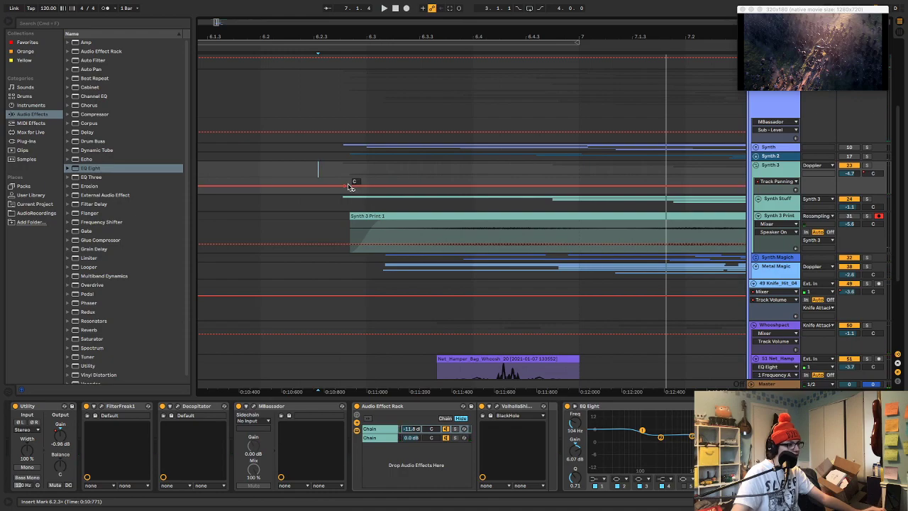
Display Track Panning automation for the Knife Attacks group and enlarge its lane
scroll(810, 155, "up", 3)
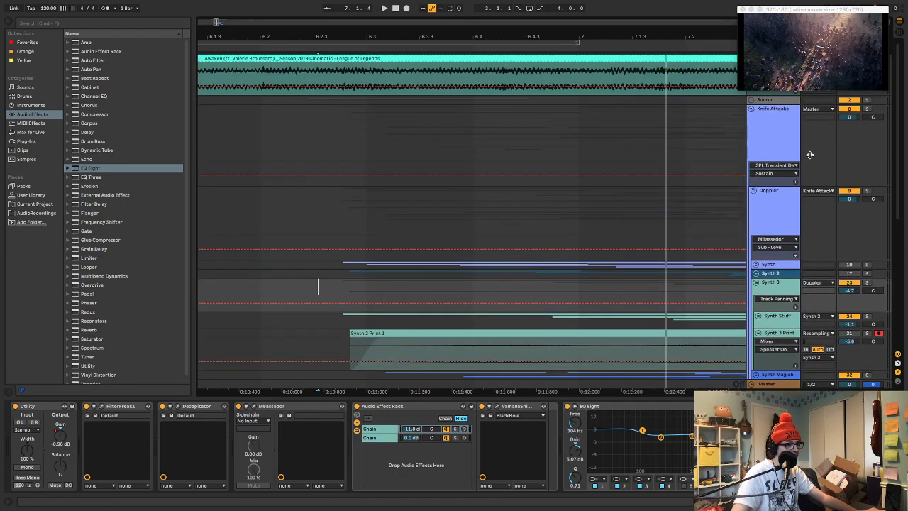
left_click(752, 111)
left_click(752, 111)
left_click(865, 119)
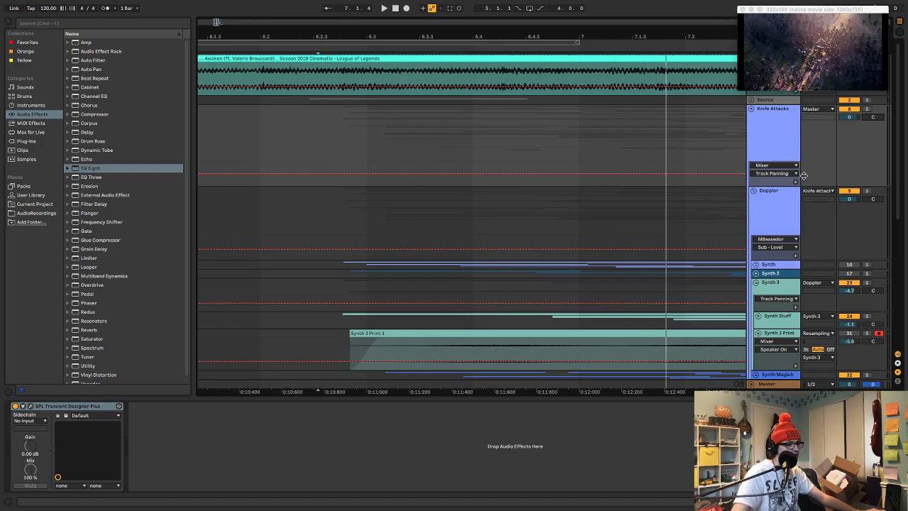
left_click_drag(873, 165, 868, 221)
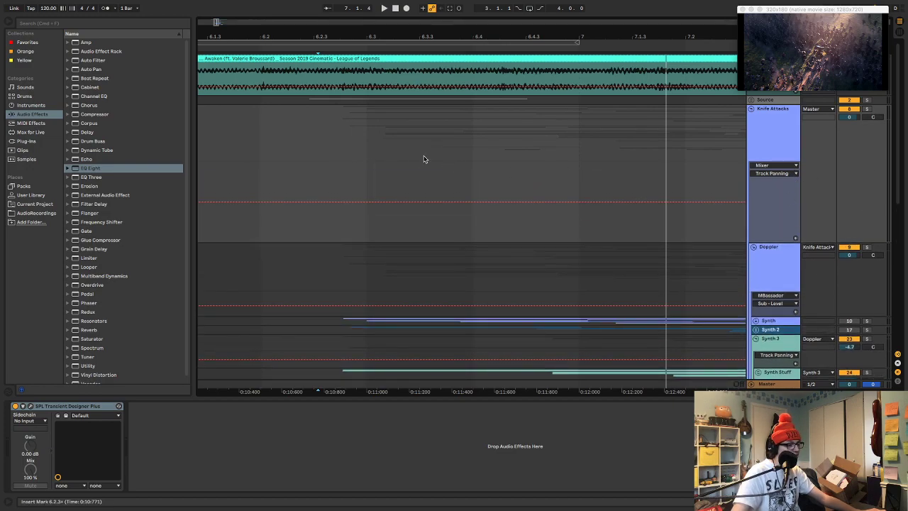
Automate the Knife Attacks group's panning from centre after 6.2.3, leftward through 6.3, to 24L shortly after 6.3.3
left_click(316, 222)
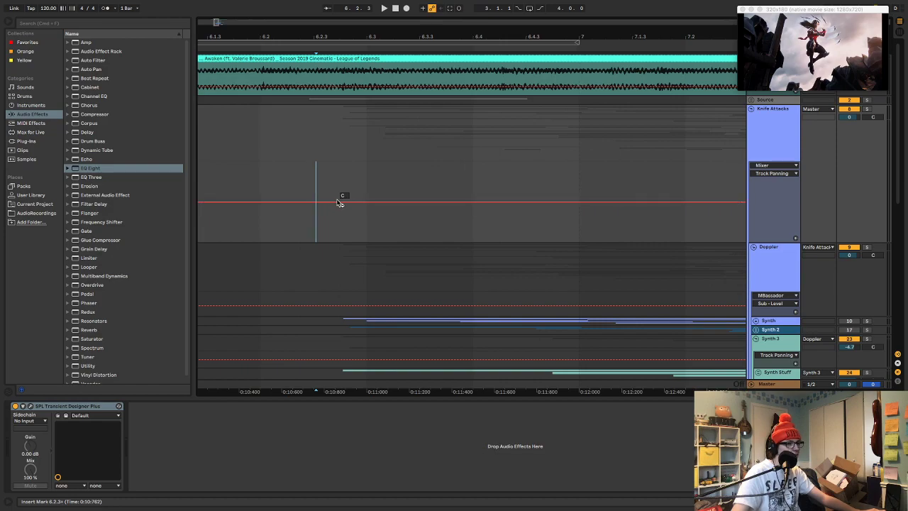
left_click_drag(340, 193, 426, 191)
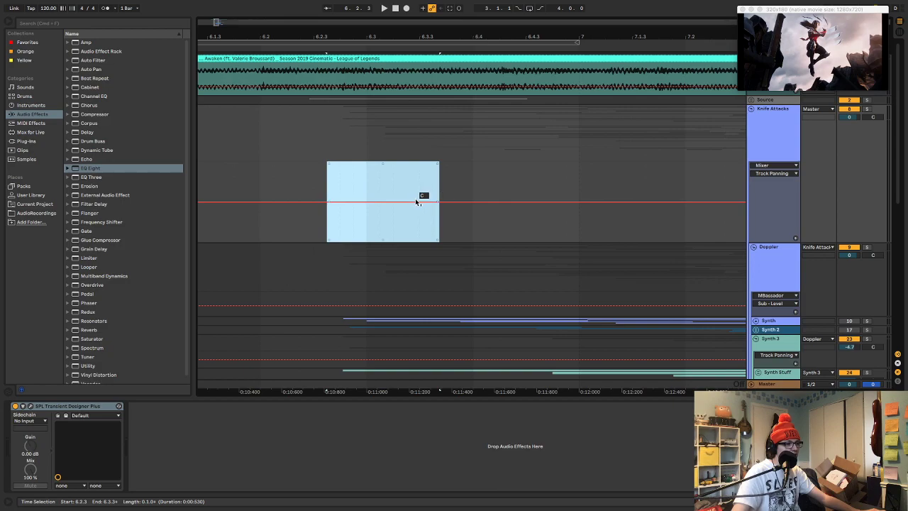
left_click(411, 202)
mouse_move(336, 190)
left_mouse_down()
mouse_move(396, 193)
mouse_move(328, 183)
mouse_move(371, 179)
left_mouse_up()
left_click(371, 181)
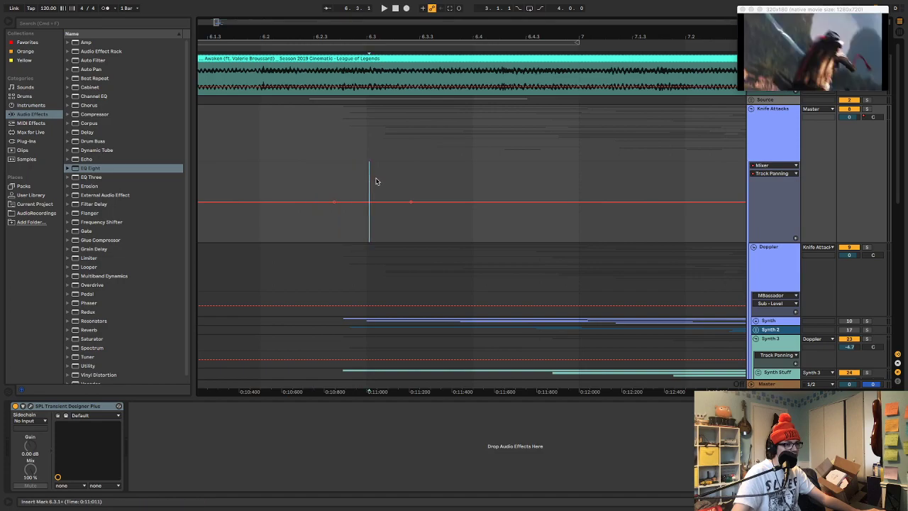
mouse_move(369, 197)
left_mouse_down()
mouse_move(373, 208)
mouse_move(400, 197)
mouse_move(496, 206)
mouse_move(446, 221)
left_mouse_up()
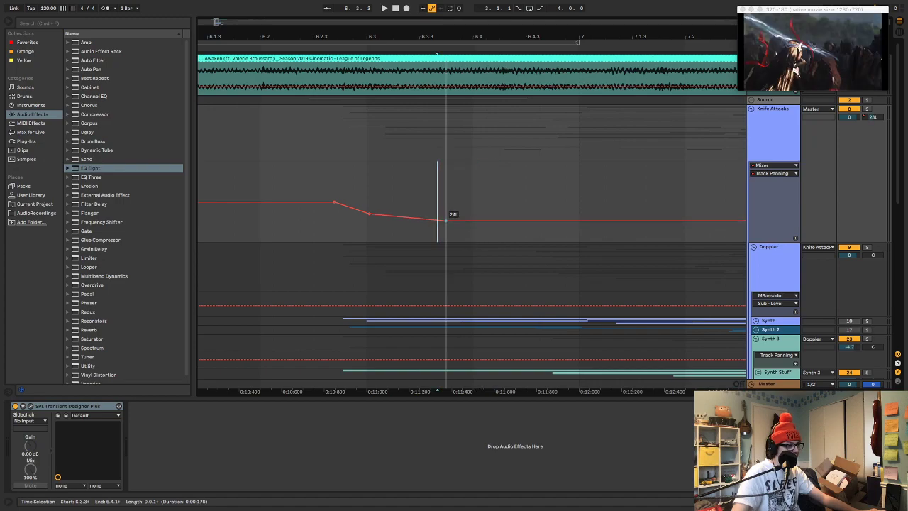
Continue the Knife Attacks panning curve from the left to about 29R near 6.4.3 and fully right by 7.1.2
scroll(438, 223, "right", 3)
left_click_drag(339, 199, 381, 209)
left_click_drag(335, 187, 415, 190)
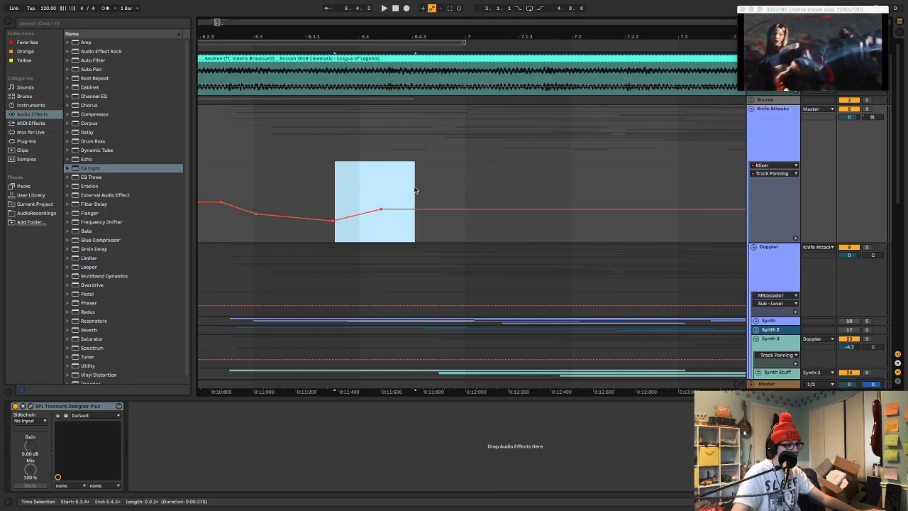
left_click(415, 190)
left_click_drag(416, 206, 418, 179)
left_click_drag(384, 186, 487, 181)
left_click_drag(429, 177, 494, 164)
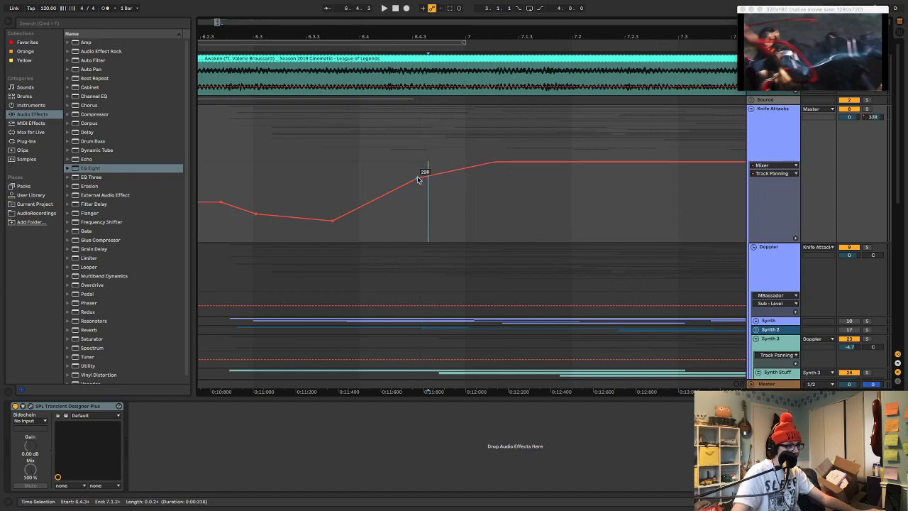
Shift the Knife Attacks panning point near 6.4.3 further right, and audition the curve from 6.3 and 6.2.3
left_click_drag(381, 182, 420, 178)
left_click_drag(308, 189, 380, 188)
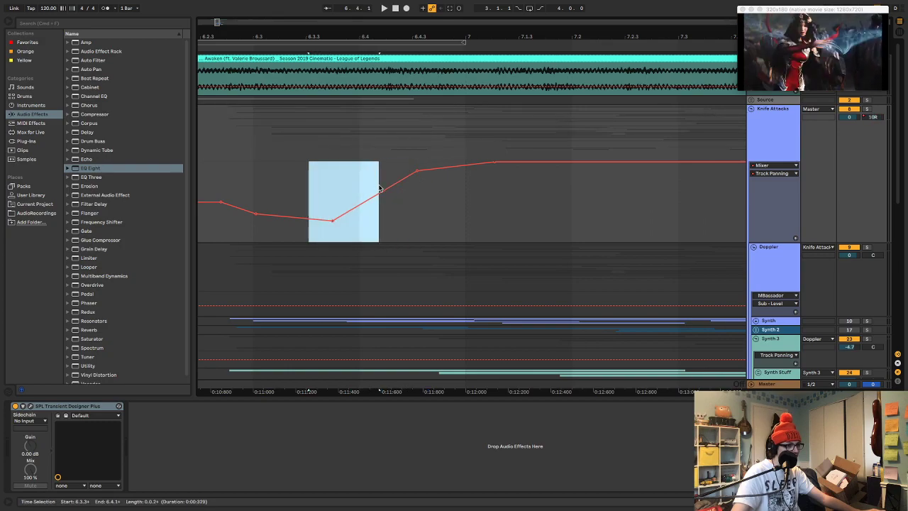
left_click(266, 185)
key("space")
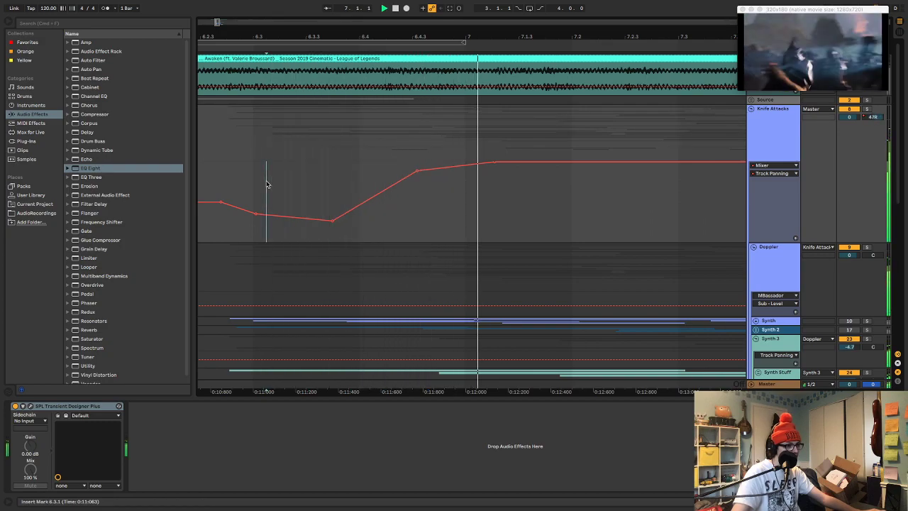
left_click(224, 186)
key("space")
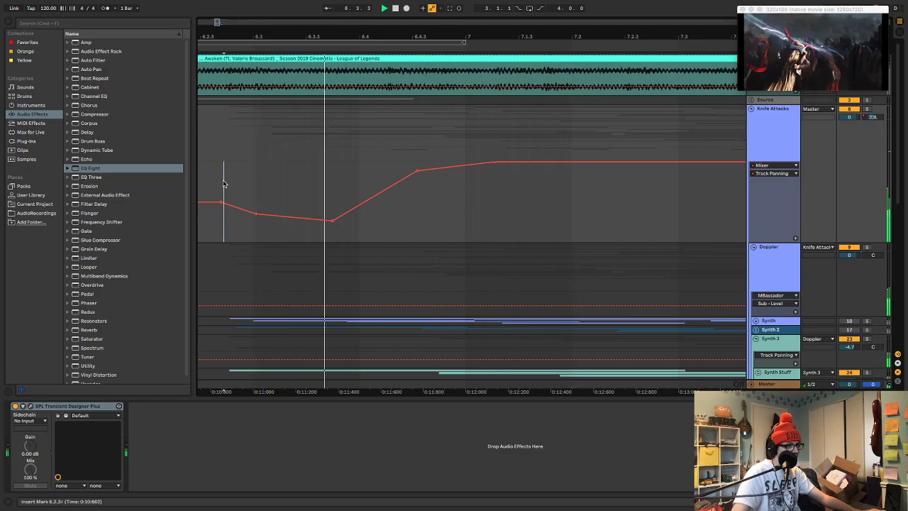
key("space")
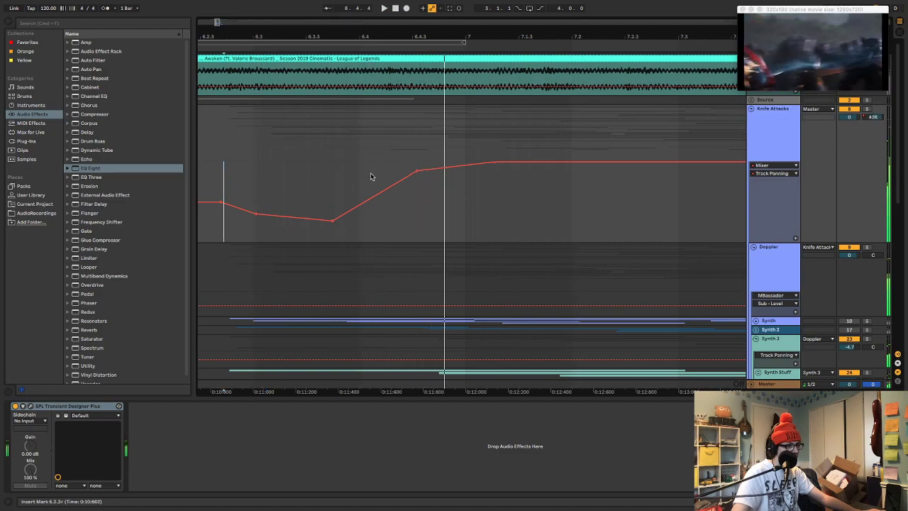
Drop the panning from fully right to centre at 7.1.2, and audition the change from just after 6.3.3
left_click(495, 165)
left_click_drag(473, 172, 494, 202)
key("space")
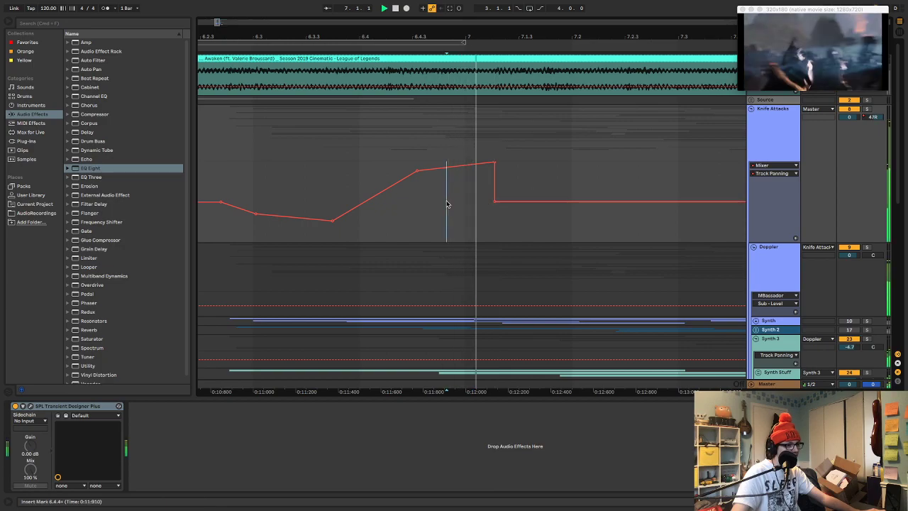
left_click(331, 164)
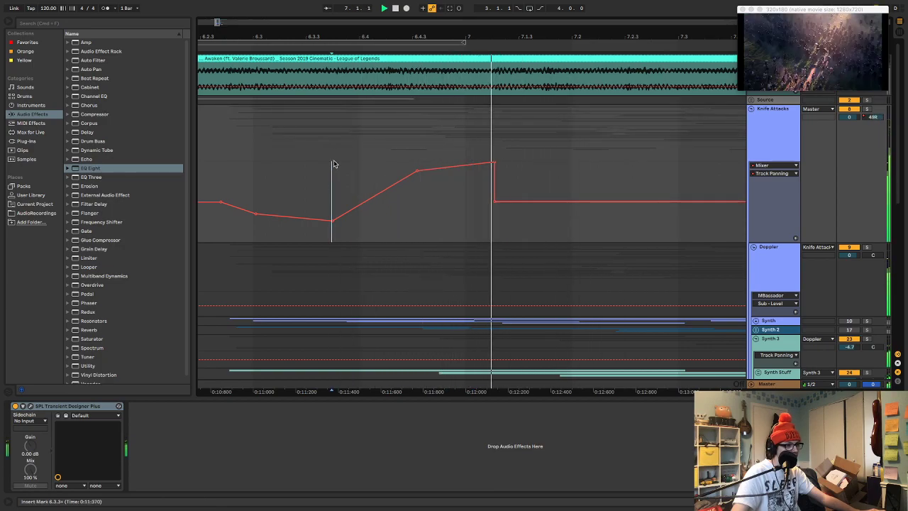
left_click(327, 167)
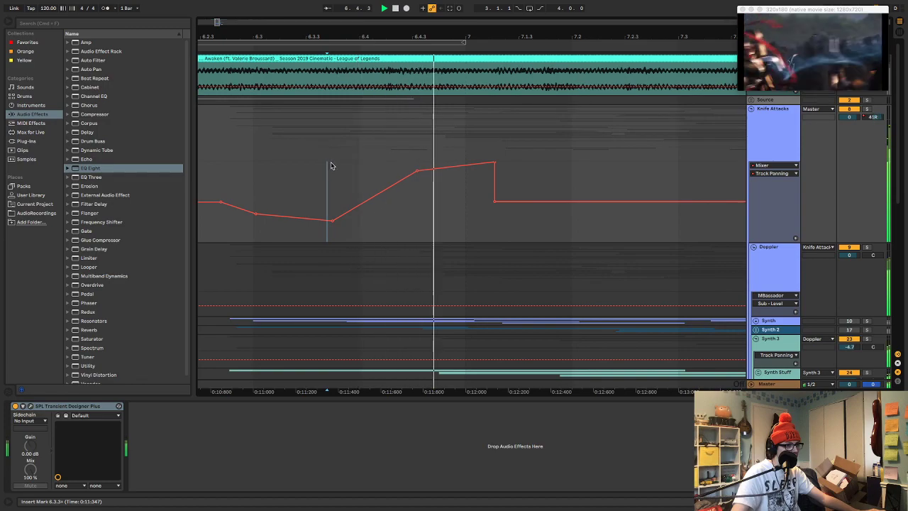
key("space")
Move the fully right panning point slightly earlier than the drop to centre, and audition from just after 6.4
left_click_drag(494, 165, 491, 164)
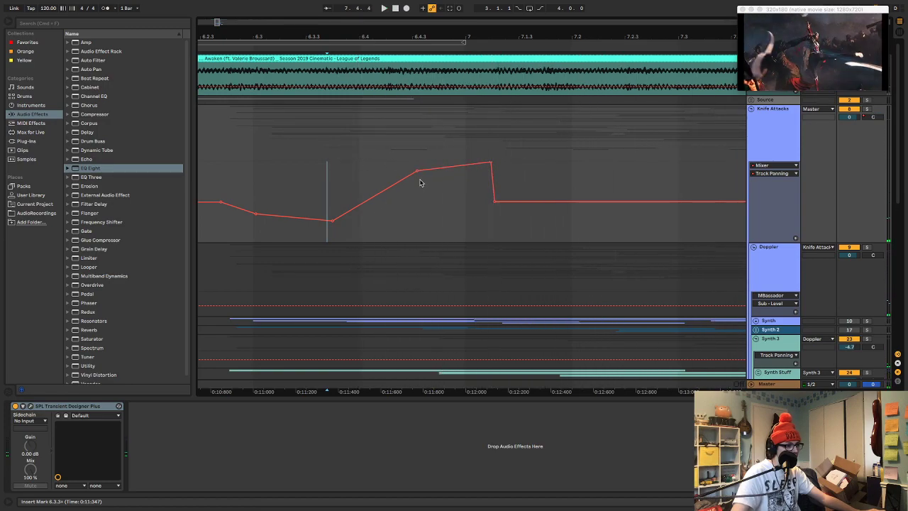
left_click(374, 179)
key("space")
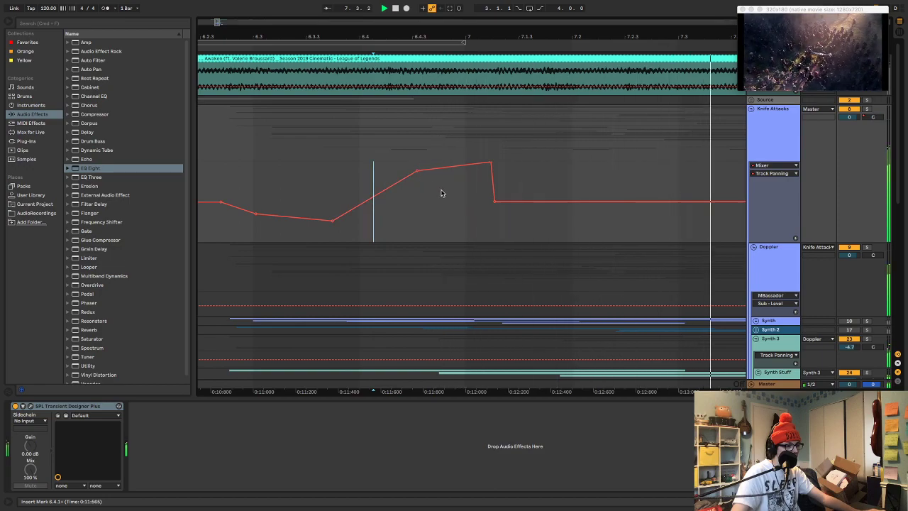
Try moving the 50R panning point earlier to bar 7, and audition the longer return to centre
left_click_drag(491, 164, 473, 164)
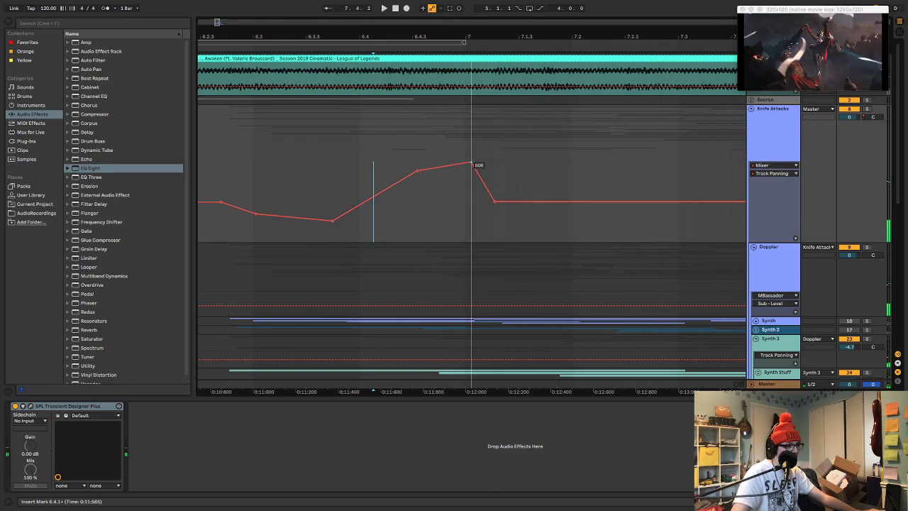
left_click(357, 175)
key("space")
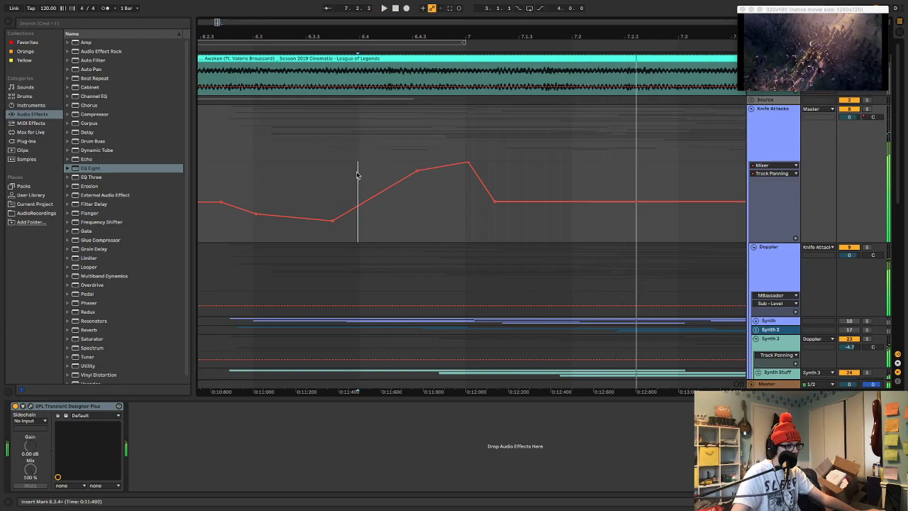
Put the panning peak back just before 7.1.2 and move the centre point to between 7.1.2 and 7.1.3, auditioning from before 6.4
left_click_drag(495, 204, 508, 203)
left_click(338, 179)
key("space")
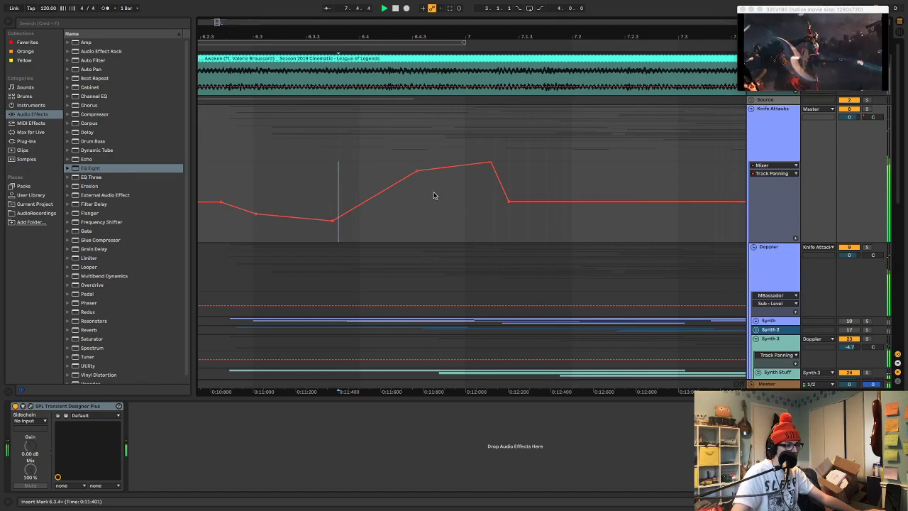
Audition the panning from before 6.1.3 and slightly reduce the rightward panning of the two points near 6.4.3 and 7.1.2
scroll(381, 196, "left", 4)
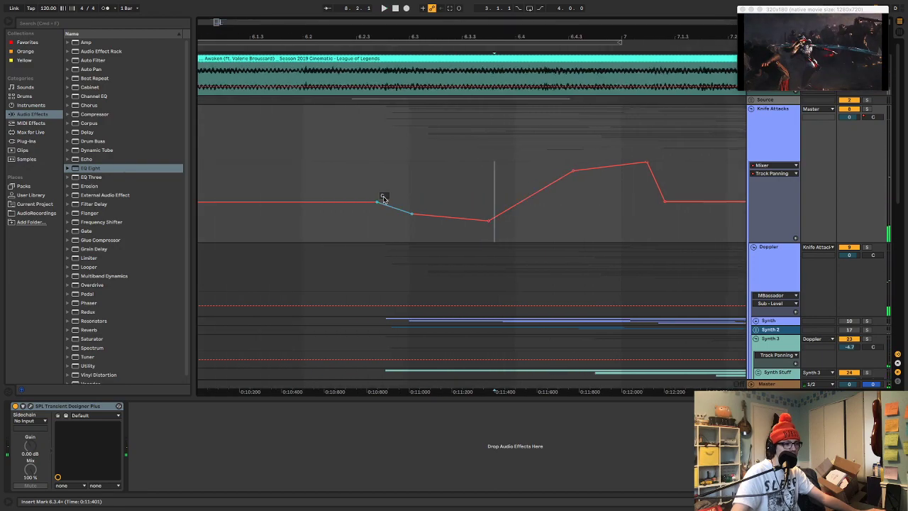
left_click(247, 168)
key("space")
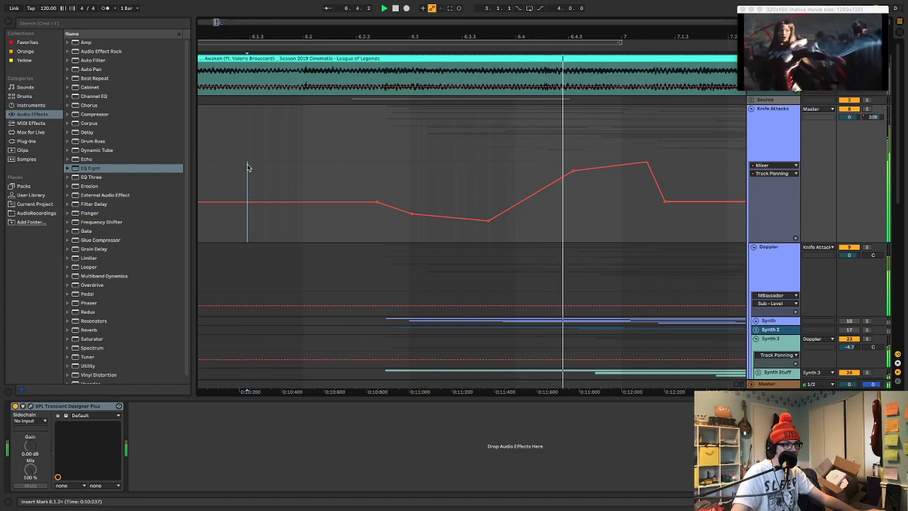
scroll(633, 182, "right", 1)
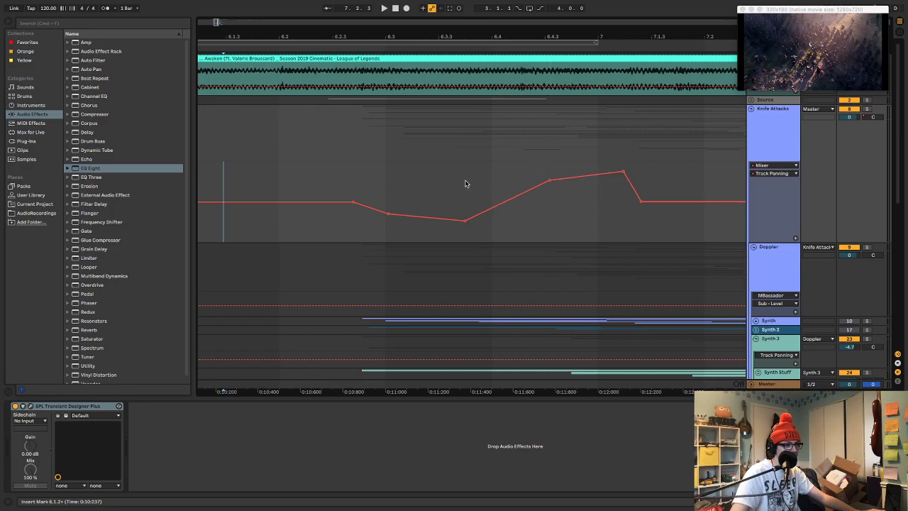
left_click(440, 184)
key("space")
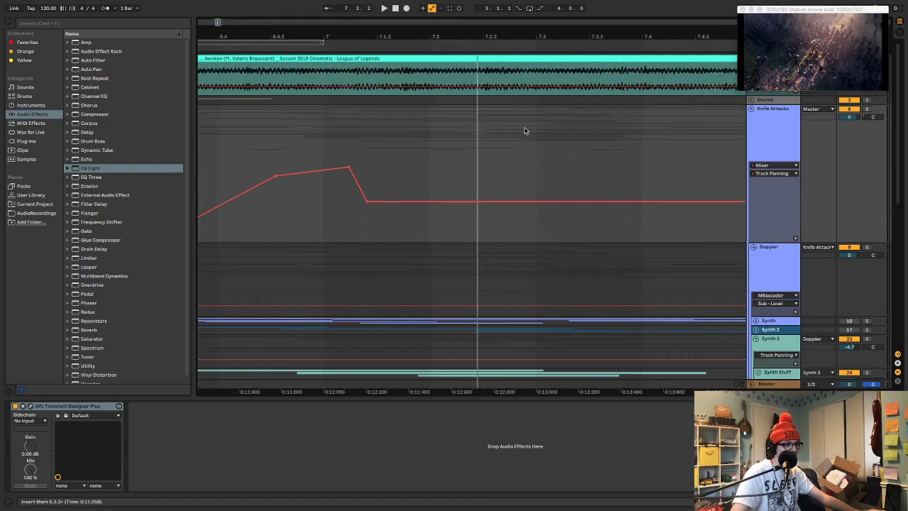
Extend the panning slightly right before 7.2, slightly left at 7.2.3 and to 18R at 7.3.3, and audition it
left_click_drag(395, 181, 610, 192)
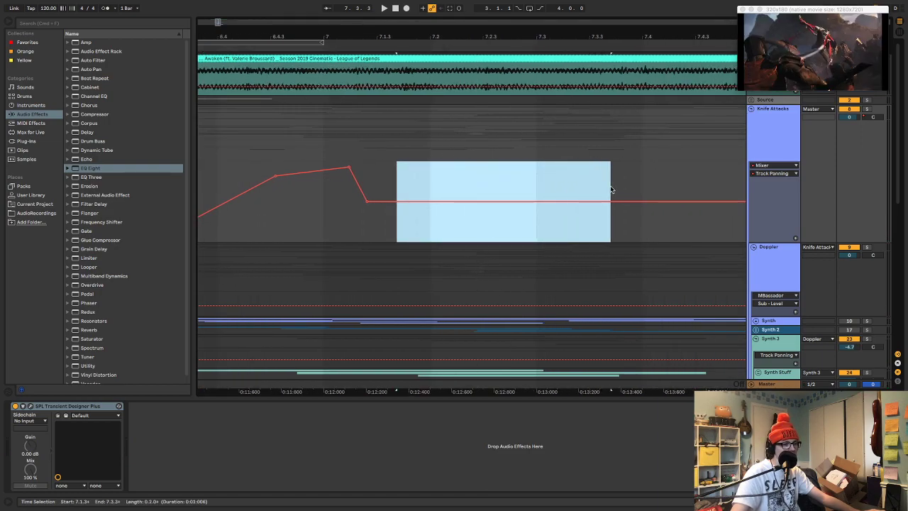
left_click(395, 186)
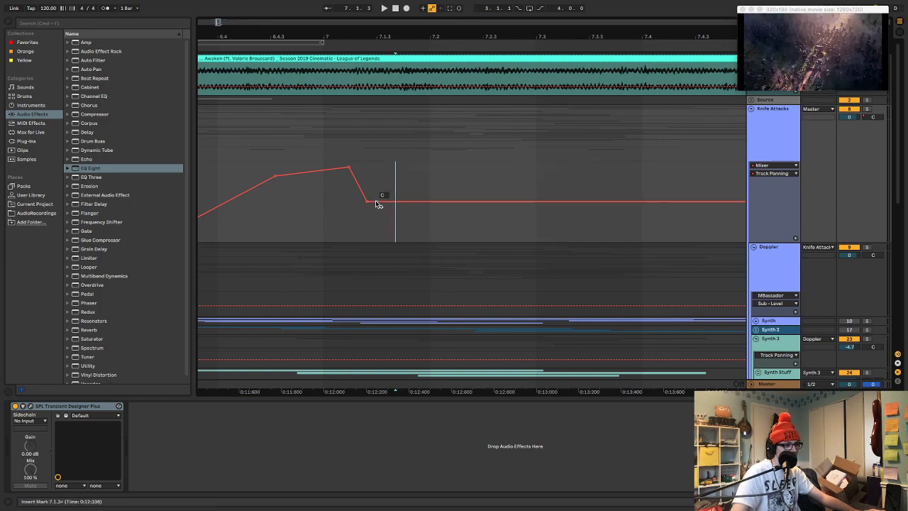
left_click_drag(371, 193, 419, 199)
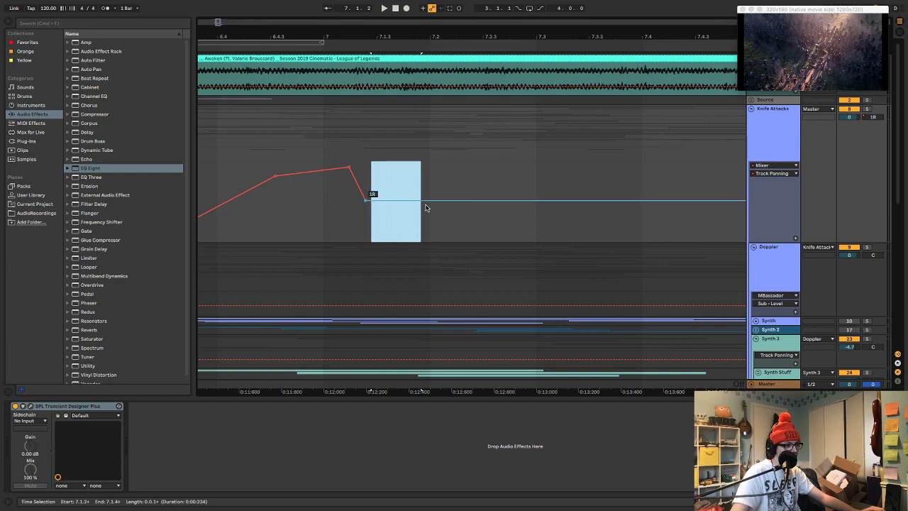
left_click(426, 193)
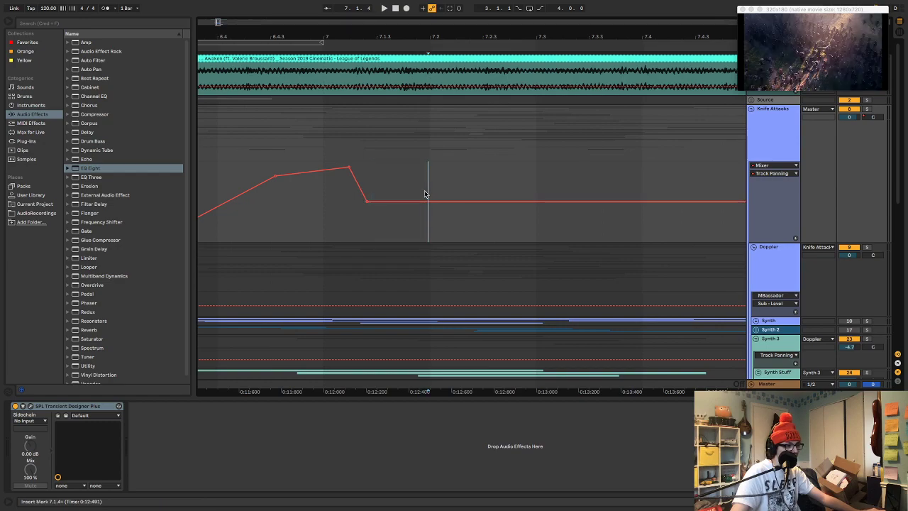
mouse_move(420, 202)
left_mouse_down()
mouse_move(423, 183)
mouse_move(421, 194)
mouse_move(484, 191)
mouse_move(487, 210)
mouse_move(483, 196)
mouse_move(600, 200)
mouse_move(595, 188)
left_mouse_up()
left_click(600, 203)
left_click(375, 192)
key("space")
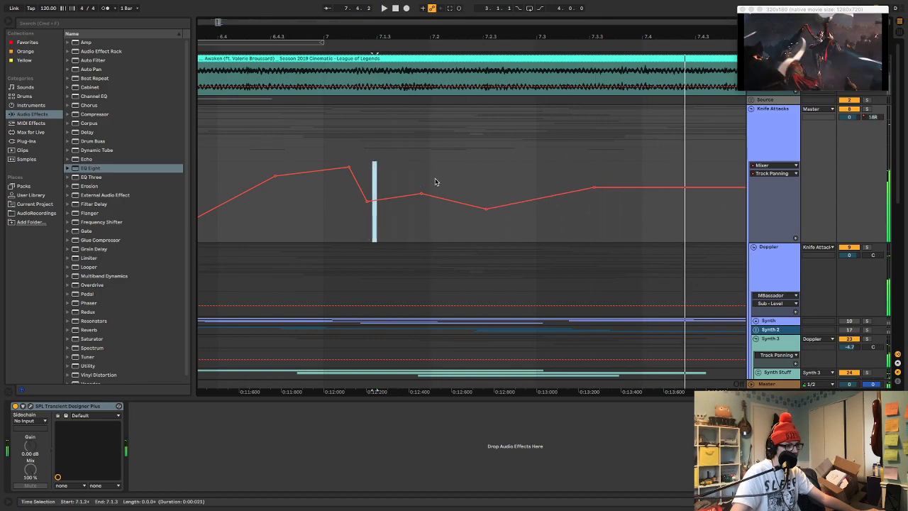
Jump the panning fully left just after 7.3.3, ramp it to 50R between 7.4.3 and 8, and audition it
scroll(589, 188, "left", 2)
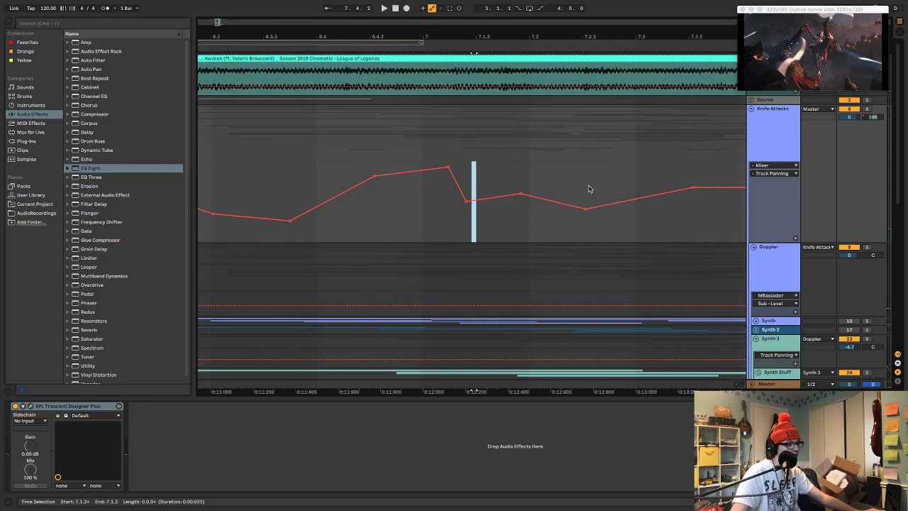
scroll(590, 188, "right", 5)
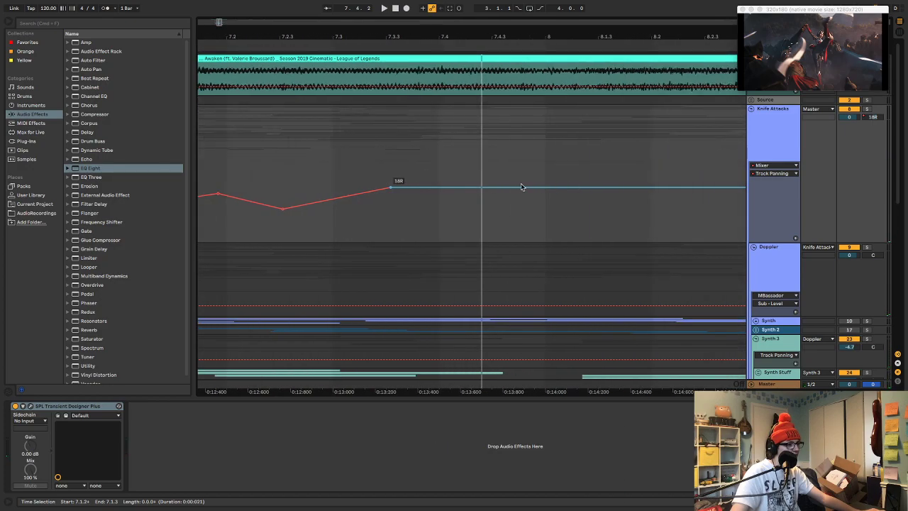
left_click_drag(395, 189, 519, 162)
left_click(376, 166)
key("space")
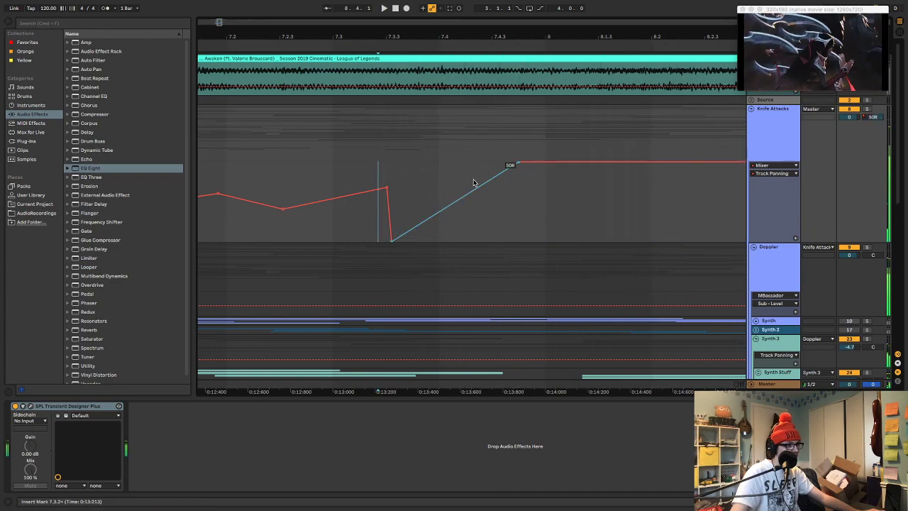
left_click(347, 172)
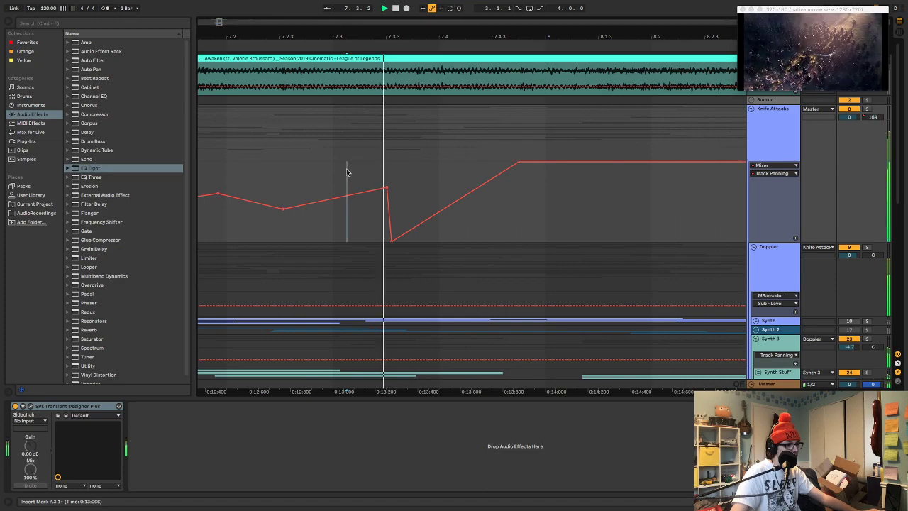
left_click_drag(339, 186, 388, 177)
left_click(397, 178)
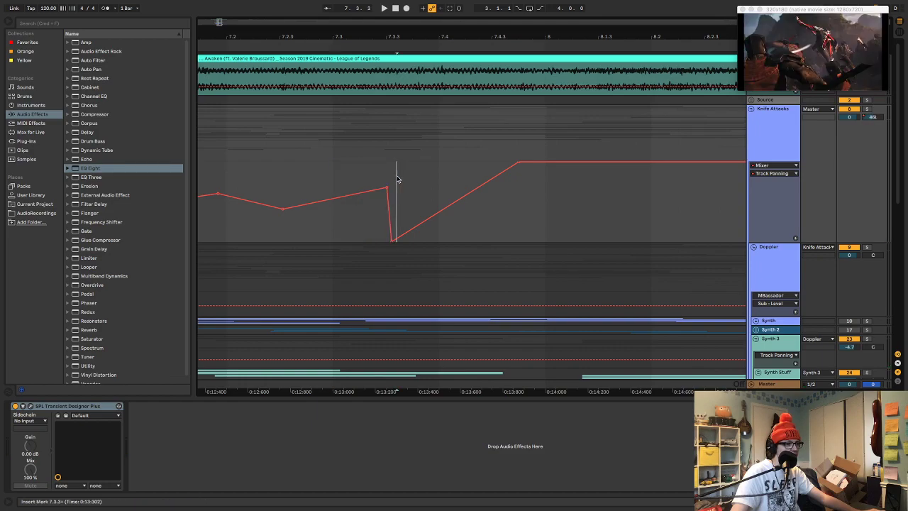
left_click_drag(396, 215, 464, 215)
key("ctrl+z")
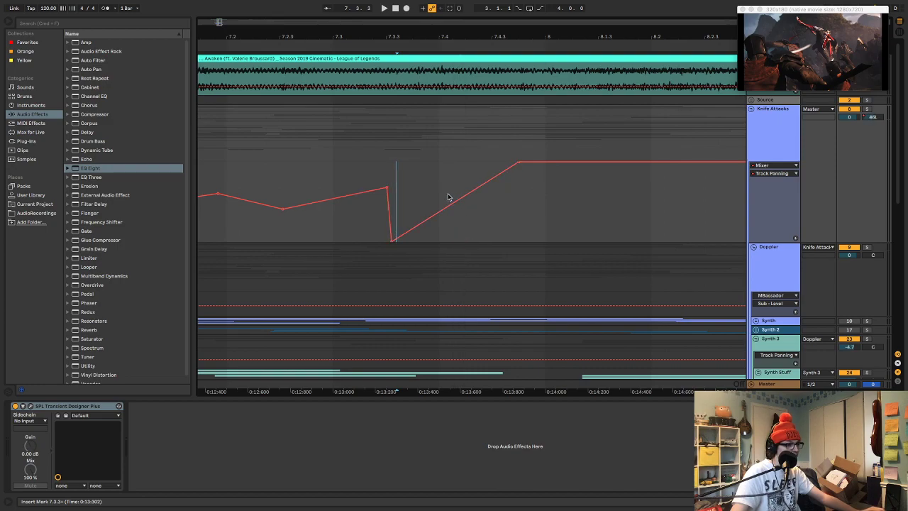
Set the rightward panning peak lower and earlier, just before 7.4.3, and ease it to 3R near 8.1.2
left_click_drag(400, 175, 485, 191)
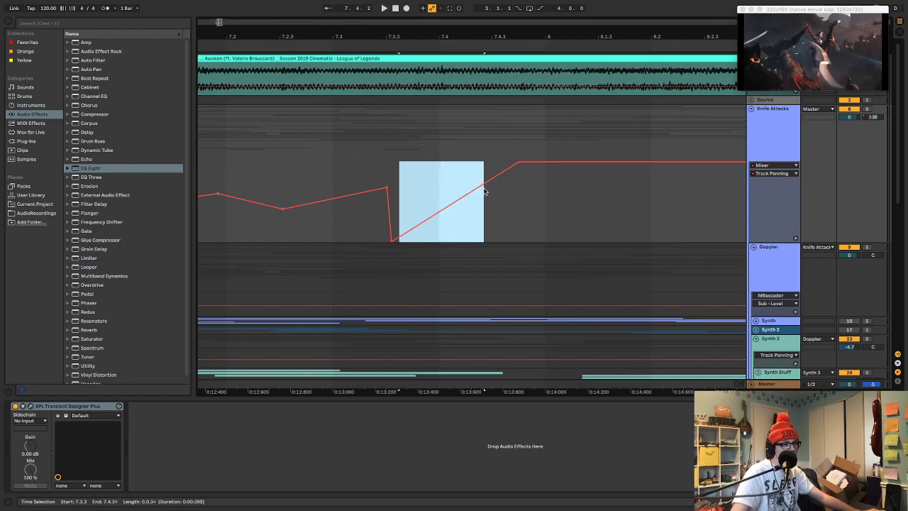
left_click_drag(518, 165, 575, 204)
left_click(419, 183)
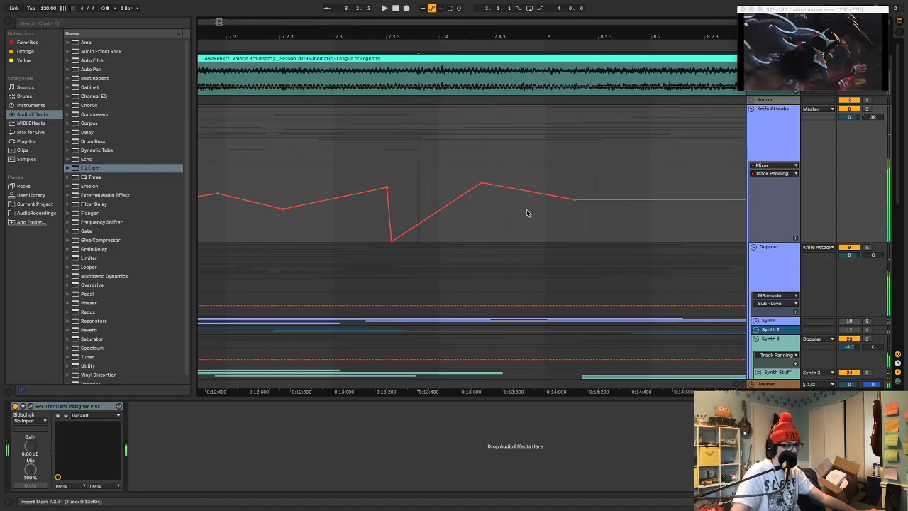
Move the 3R panning point to 23L just before 8.2.3, and audition the sweep from before 7.4
scroll(555, 211, "right", 2)
left_click_drag(558, 200, 673, 193)
left_click(674, 193)
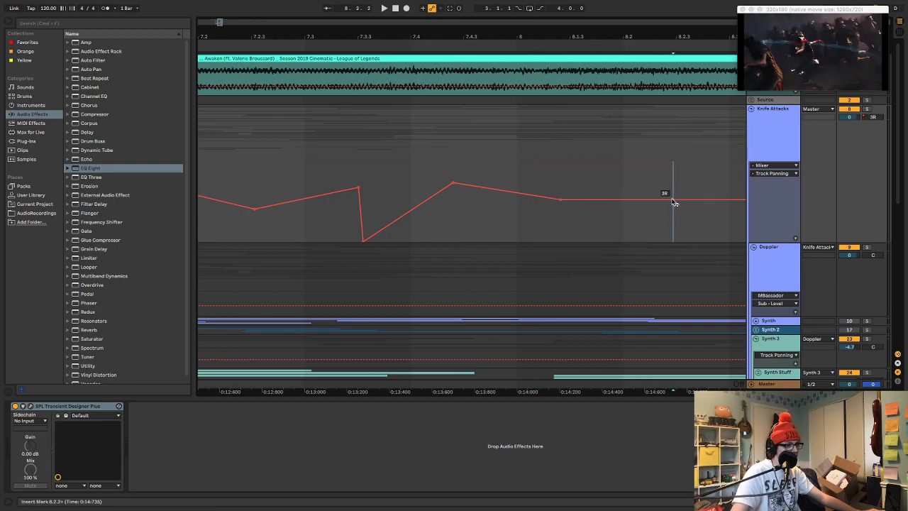
left_click_drag(560, 200, 671, 217)
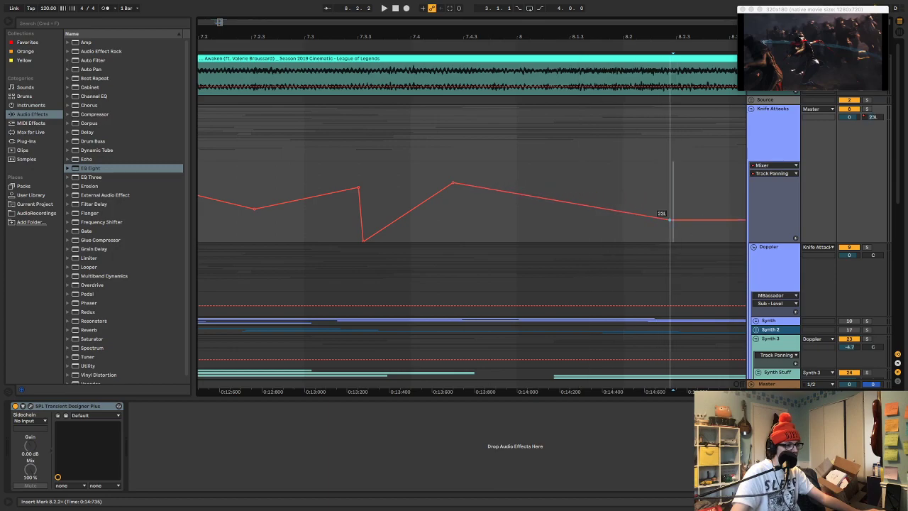
left_click(398, 183)
key("space")
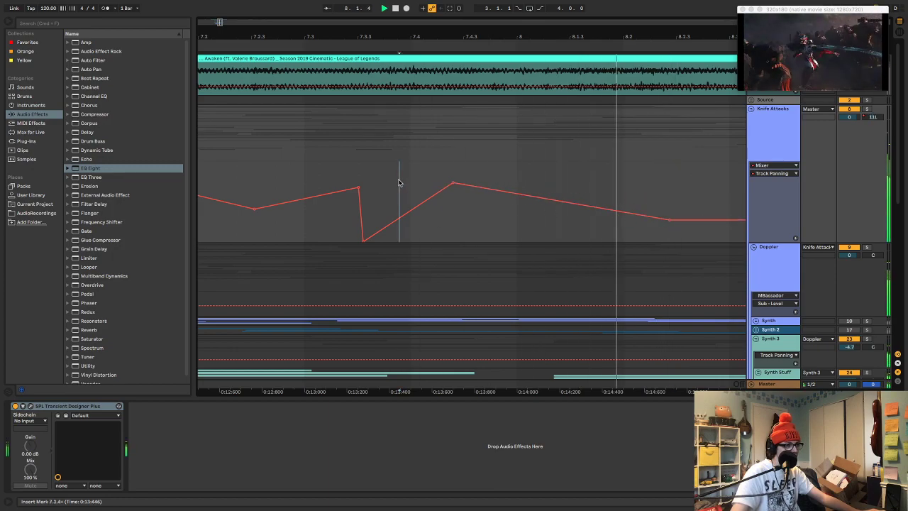
Return the Knife Attacks panning to centre just before 8.3.3, and audition the curve from just after 7.2.3
key("space")
left_click(530, 200)
left_click_drag(536, 201, 629, 203)
left_click(637, 211)
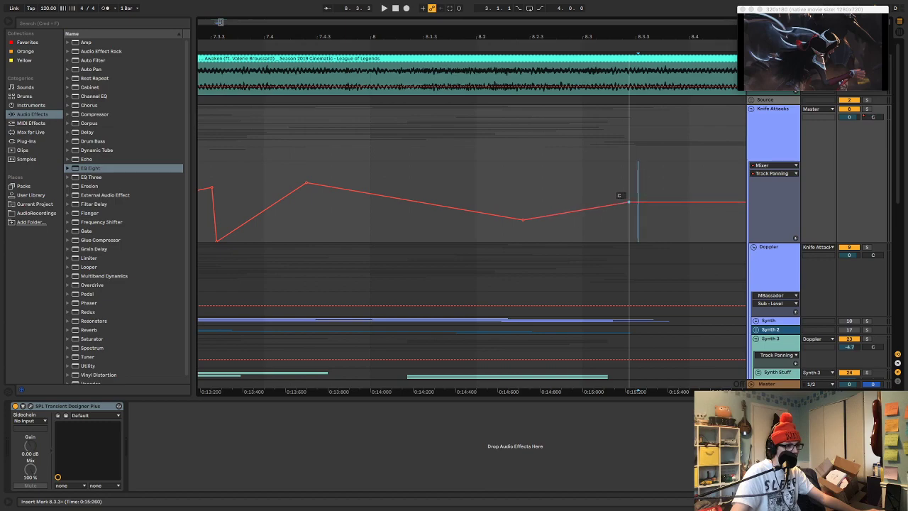
scroll(416, 198, "left", 3)
left_click(284, 169)
key("space")
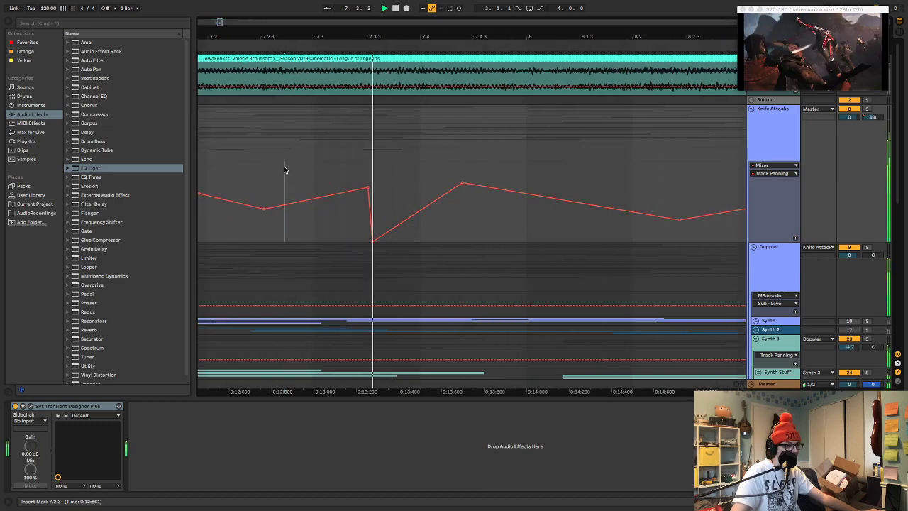
key("space")
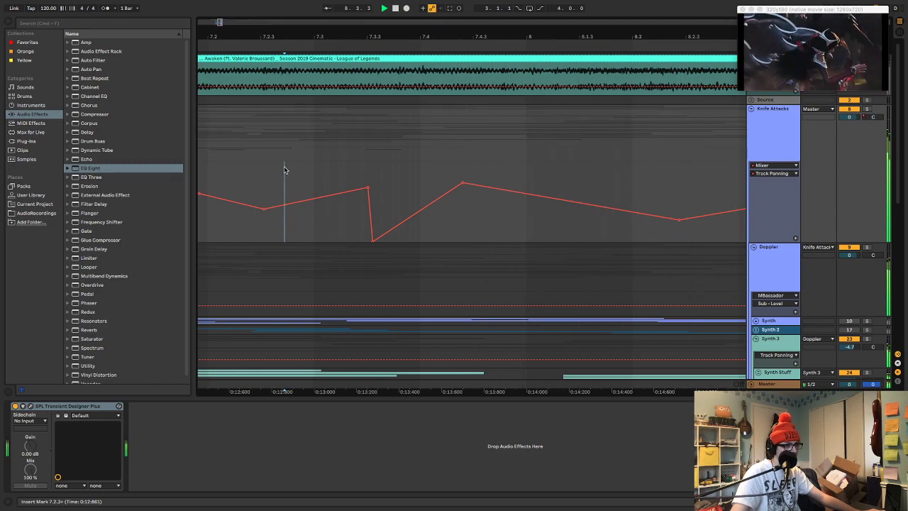
Audition the panning from just after 7.2.1, reduce the hard-left dip just after 7.3.3 to a moderate left pan, and replay it
left_click(233, 151)
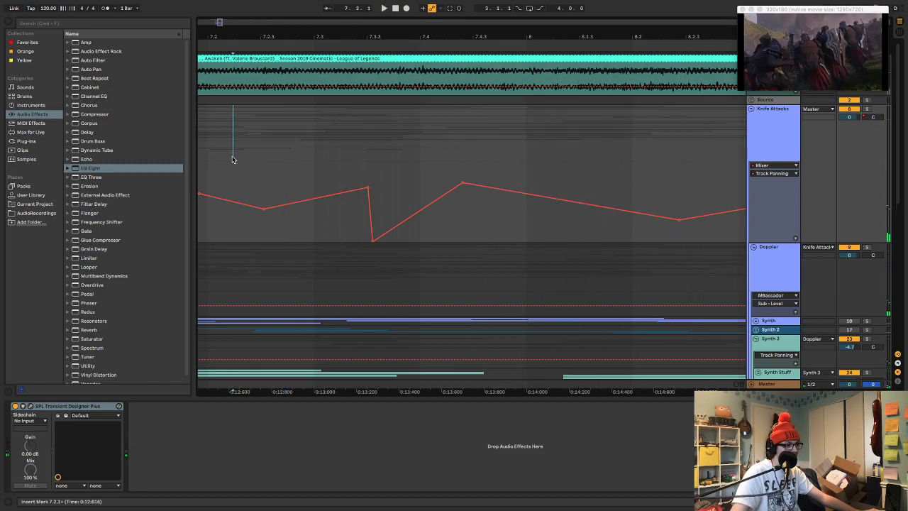
key("space")
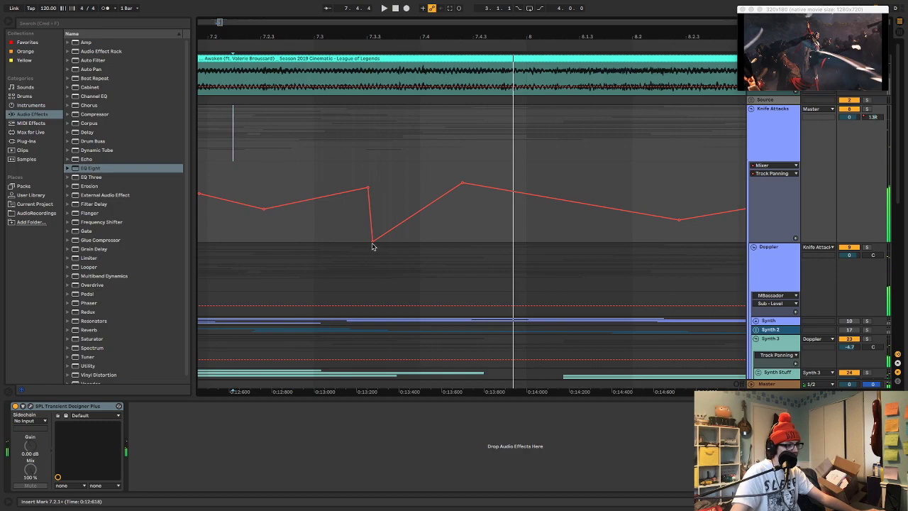
left_click_drag(372, 237, 374, 214)
left_click(232, 176)
key("space")
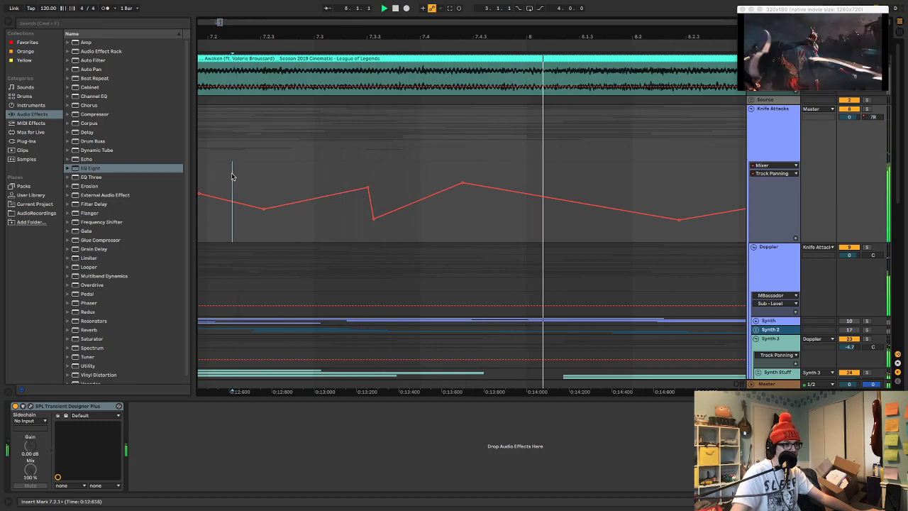
key("space")
Raise the rightward panning peak just before 7.4.3, then bow the descent to the left dip before 8.2.3 upward and audition it
left_click_drag(462, 188, 462, 173)
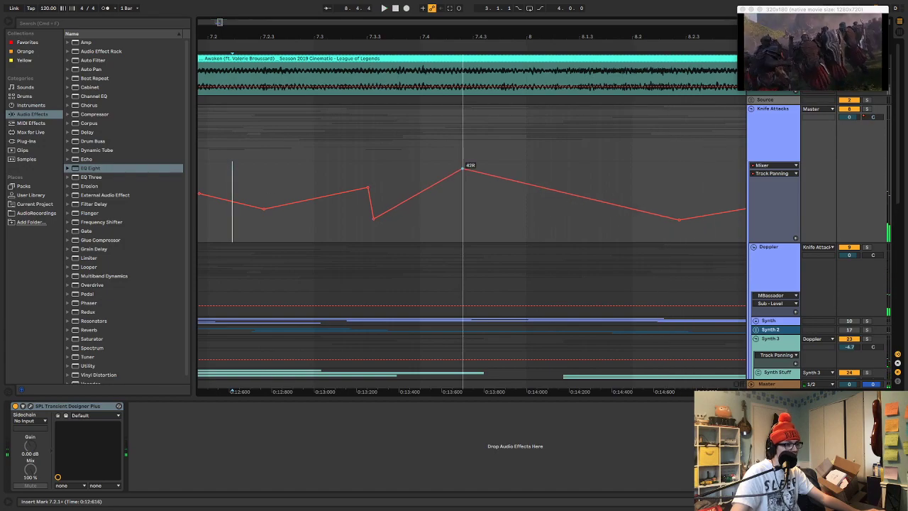
left_click(266, 176)
key("space")
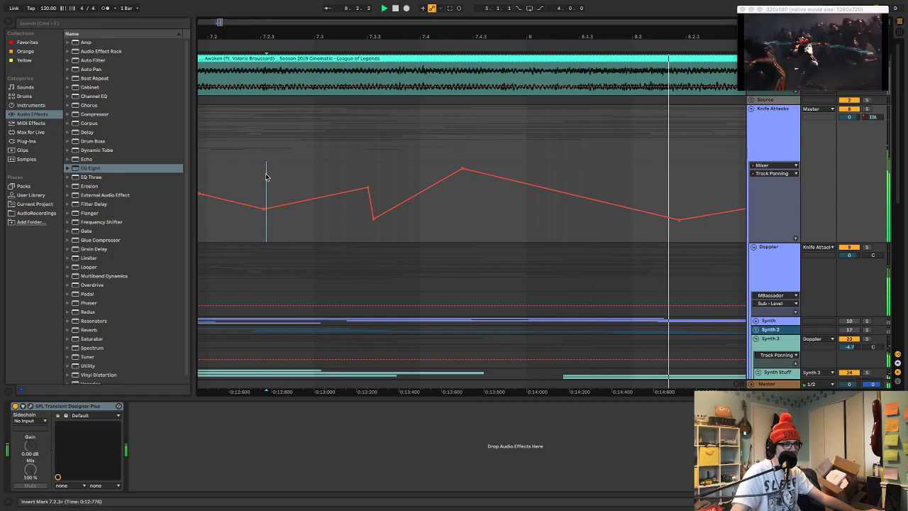
key("space")
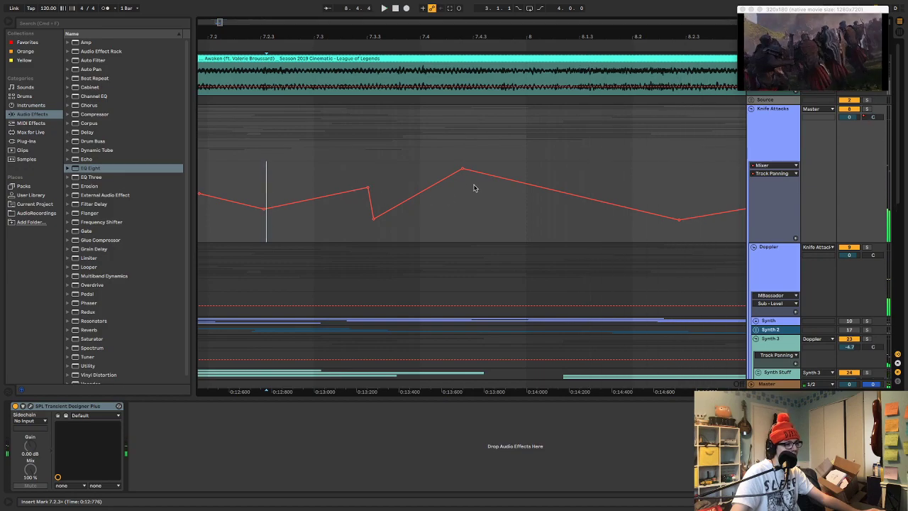
left_click_drag(520, 192, 521, 177)
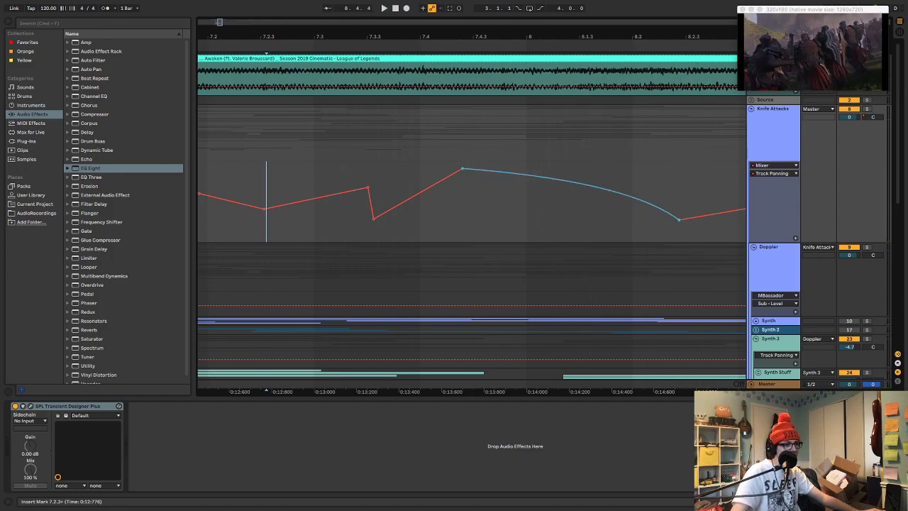
key("space")
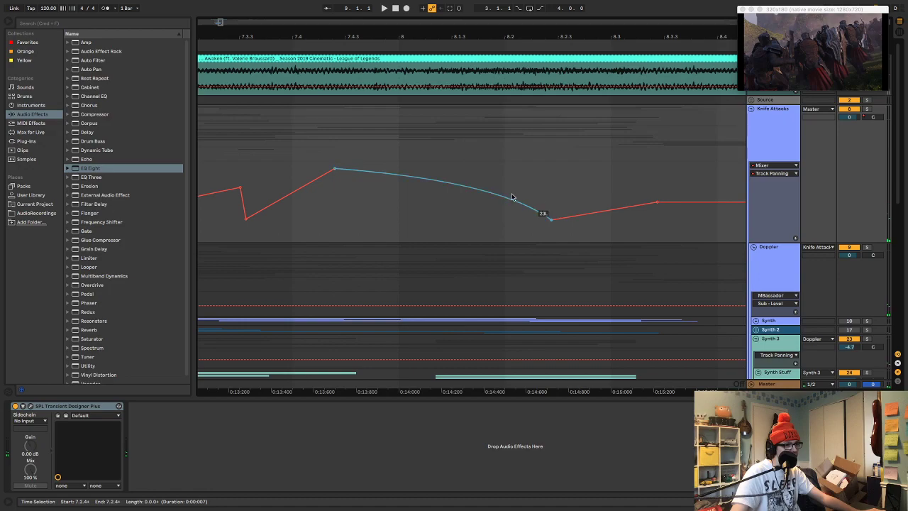
Add a rightward panning point just before 8.3 on the Knife Attacks curve and audition it from just after 7.4.2
left_click_drag(641, 205, 639, 197)
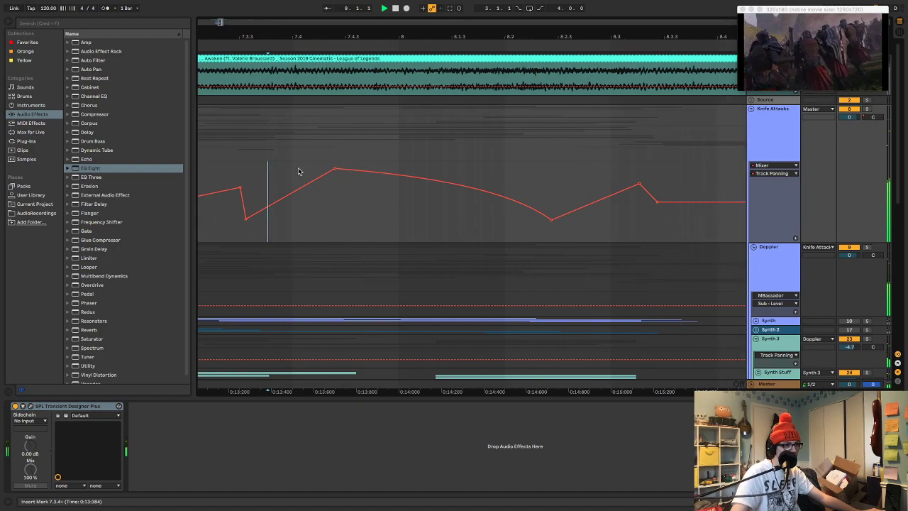
left_click_drag(646, 185, 610, 185)
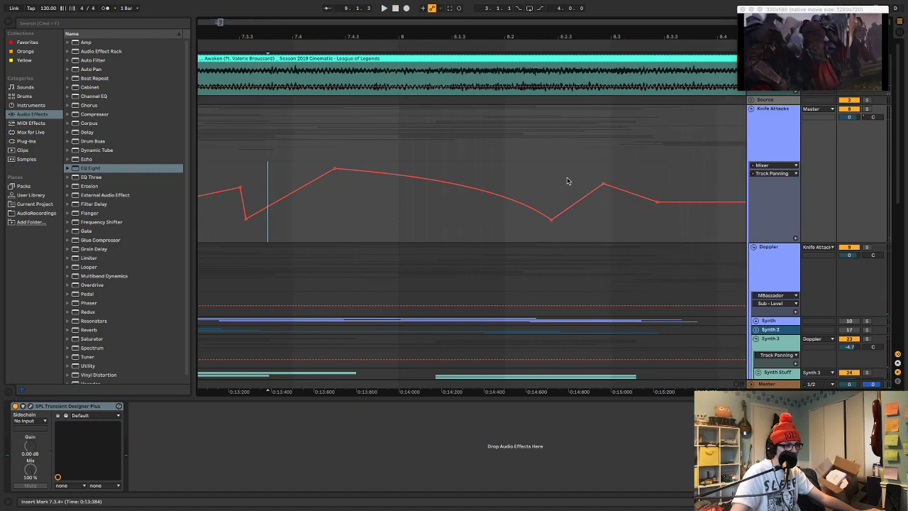
key("space")
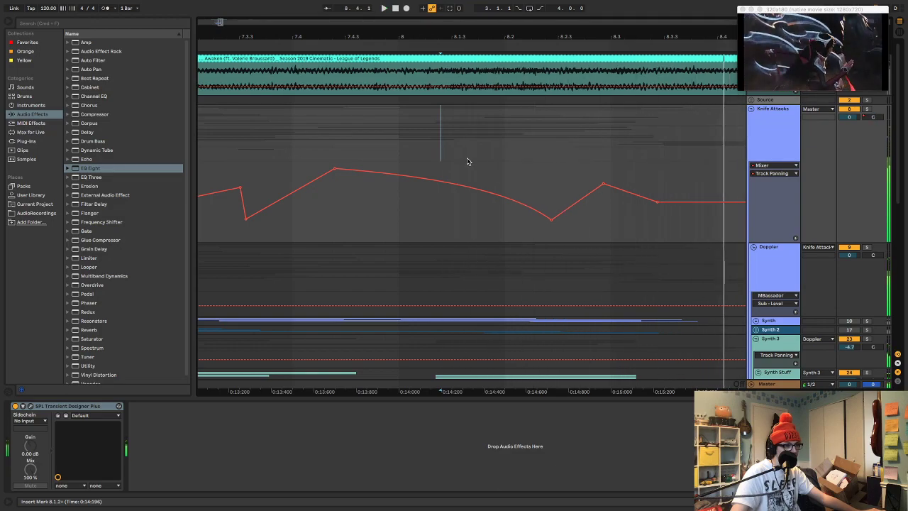
left_click(321, 147)
key("space")
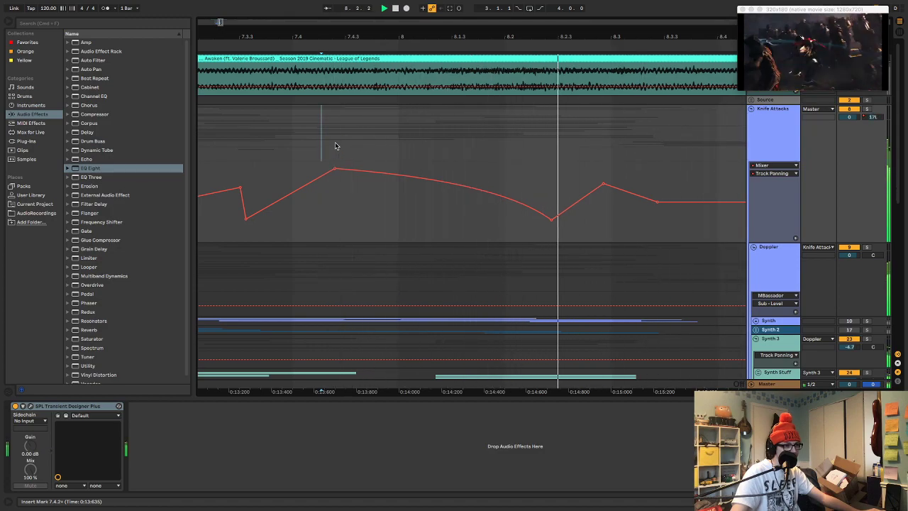
Set the panning point just before 8.3 to 13R, audition the sweep, and save the project
left_click_drag(607, 186, 600, 193)
key("space")
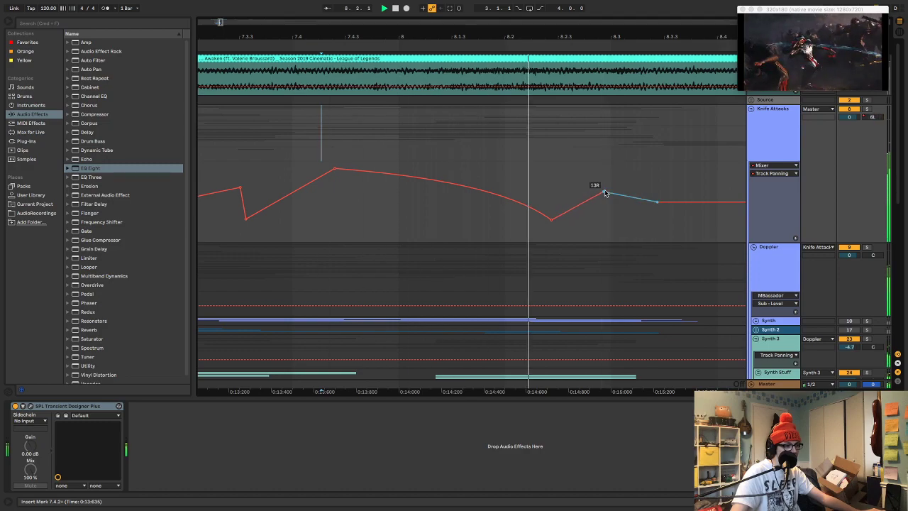
key("space")
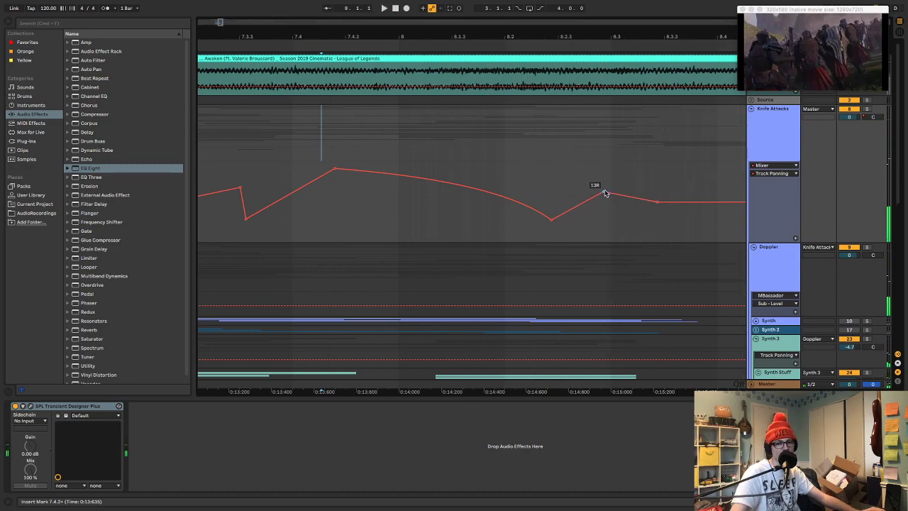
key("super+s")
Audition the whole Knife Attacks panning curve from just after 6.2.3
mouse_move(518, 40)
left_mouse_down()
mouse_move(550, 15)
mouse_move(551, 25)
left_mouse_up()
left_click(421, 167)
key("space")
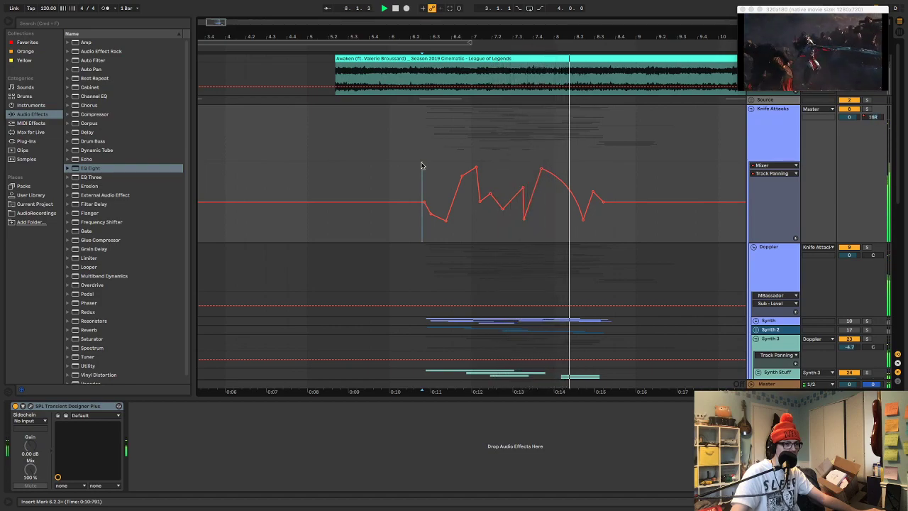
key("space")
key("space")
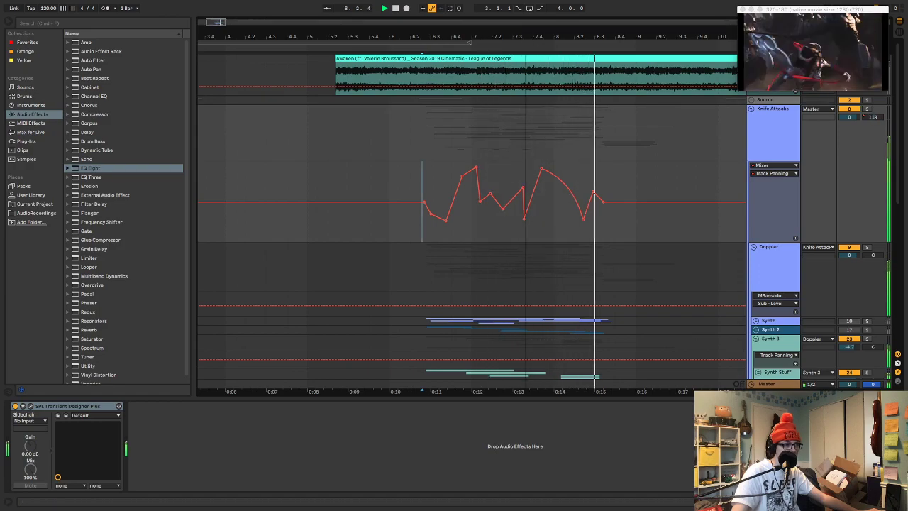
Try moving the right panning point at 7.3.3 earlier, to just after 7.3, and audition it from just after 6.4.2
left_click_drag(527, 36, 527, 93)
key("space")
left_click_drag(516, 190, 488, 191)
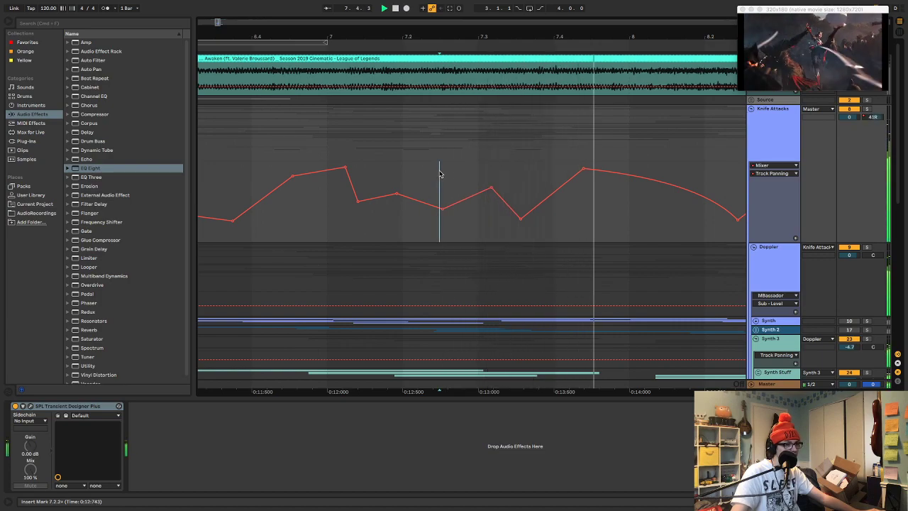
left_click(285, 151)
key("space")
key("space")
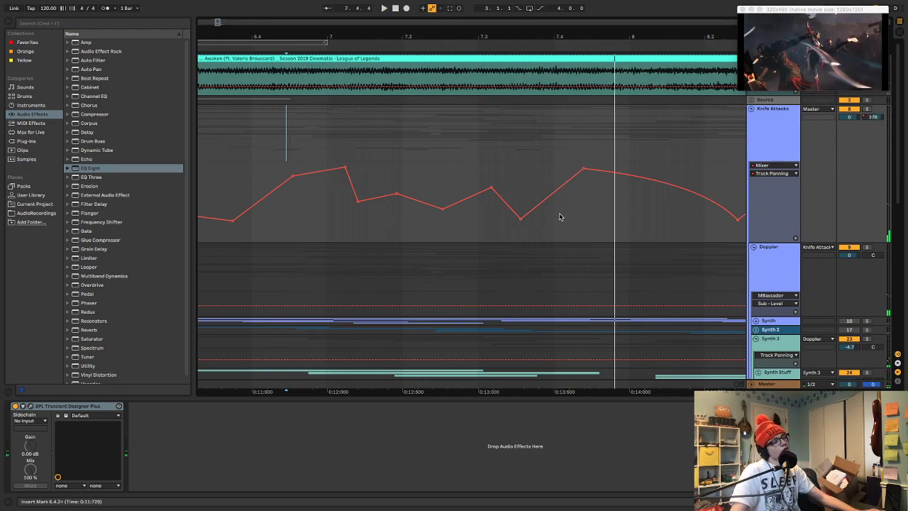
Move the panning point just after 7.3 back to 7.3.3 and audition it from just after 7.2.2
left_click_drag(497, 192, 516, 187)
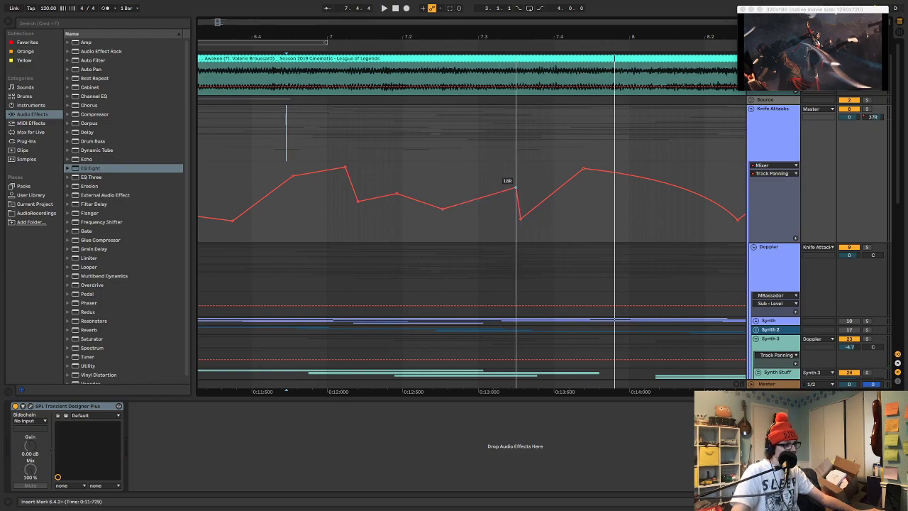
left_click(436, 176)
key("space")
key("space")
key("space")
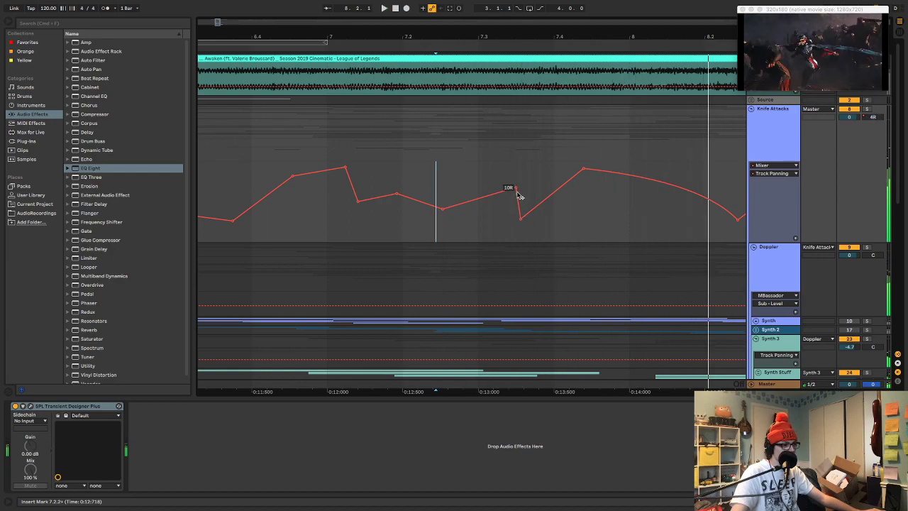
Move the panning point at 7.3.3 to just after 7.3, place it slightly right of centre, and audition it from just after 6.4.2
mouse_move(517, 190)
left_mouse_down()
mouse_move(478, 178)
mouse_move(486, 172)
left_mouse_up()
key("space")
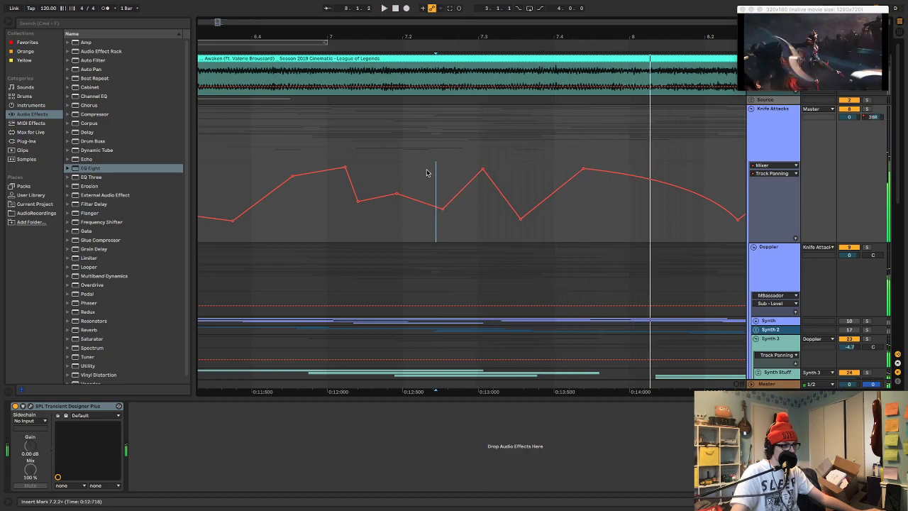
left_click(274, 167)
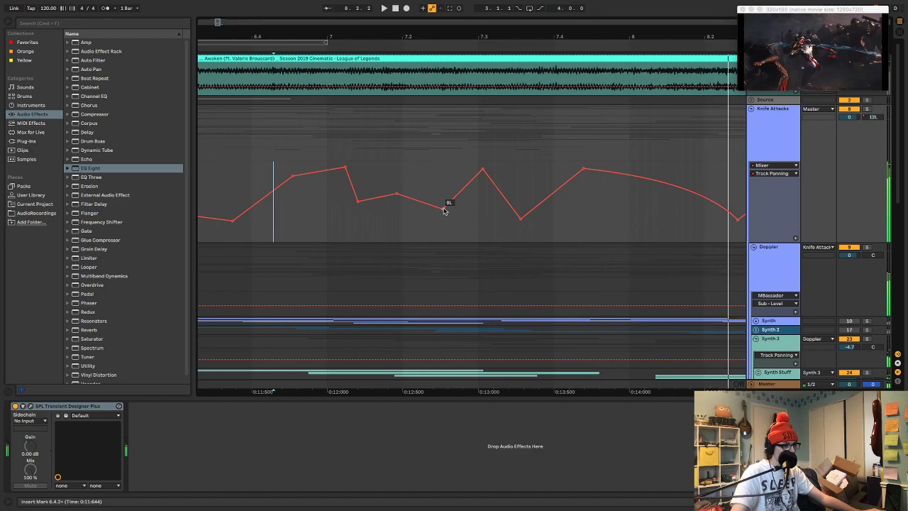
mouse_move(483, 169)
left_mouse_down()
mouse_move(475, 191)
mouse_move(446, 207)
left_mouse_up()
key("space")
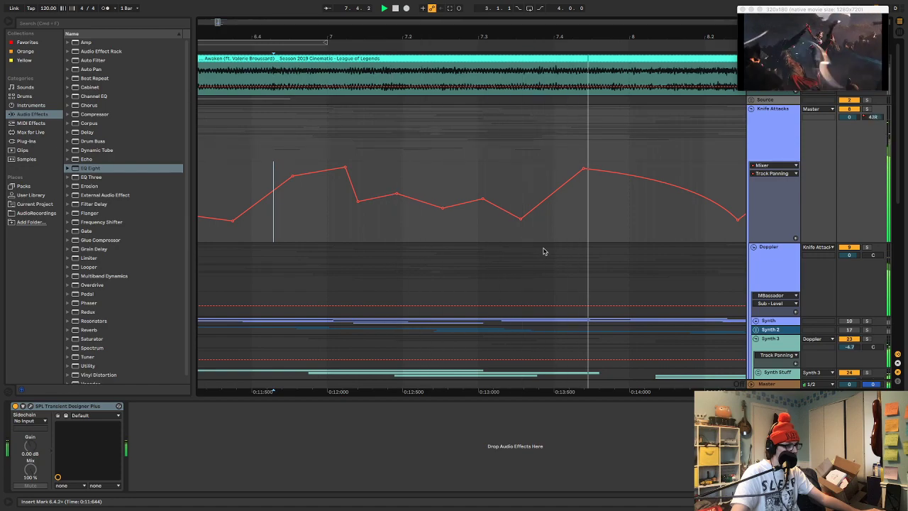
key("space")
key("space")
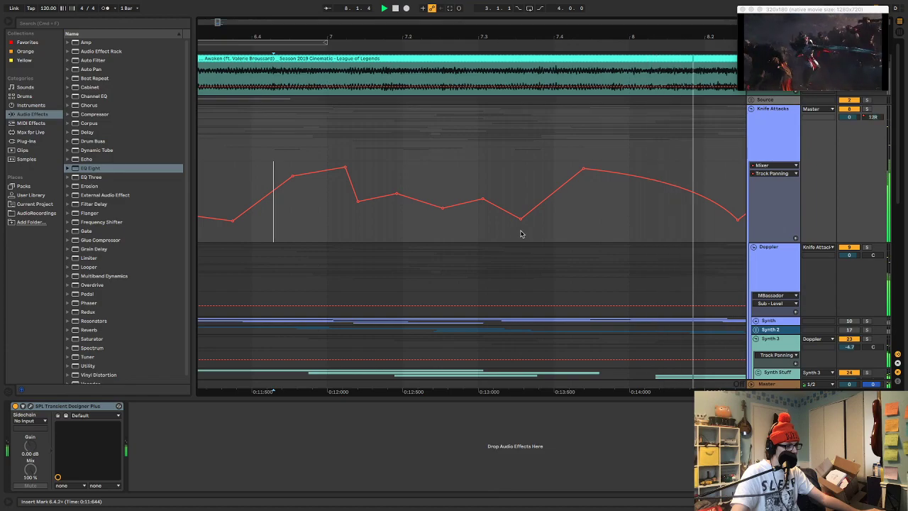
key("space")
Lower the dip just after 7.3.3 to a stronger left pan and audition the curve from 6.4.2
left_click(232, 160)
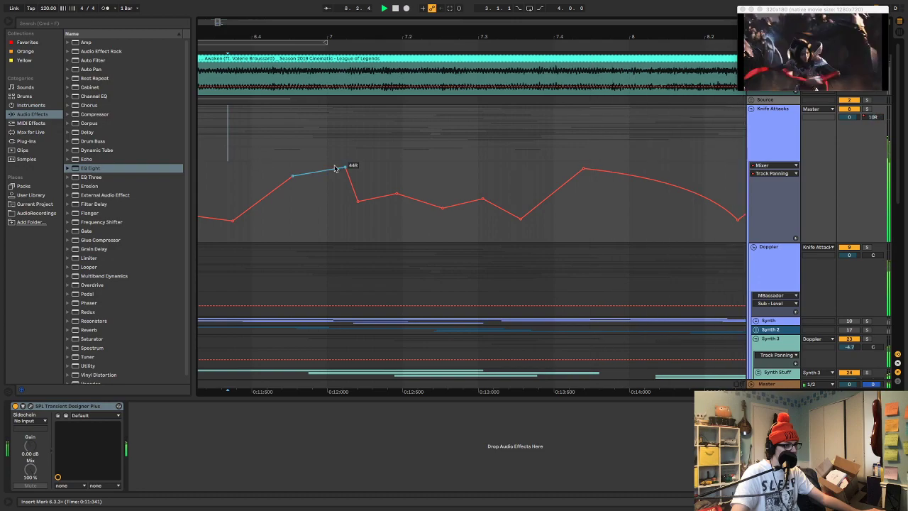
left_click_drag(522, 223, 521, 233)
left_click(271, 154)
key("space")
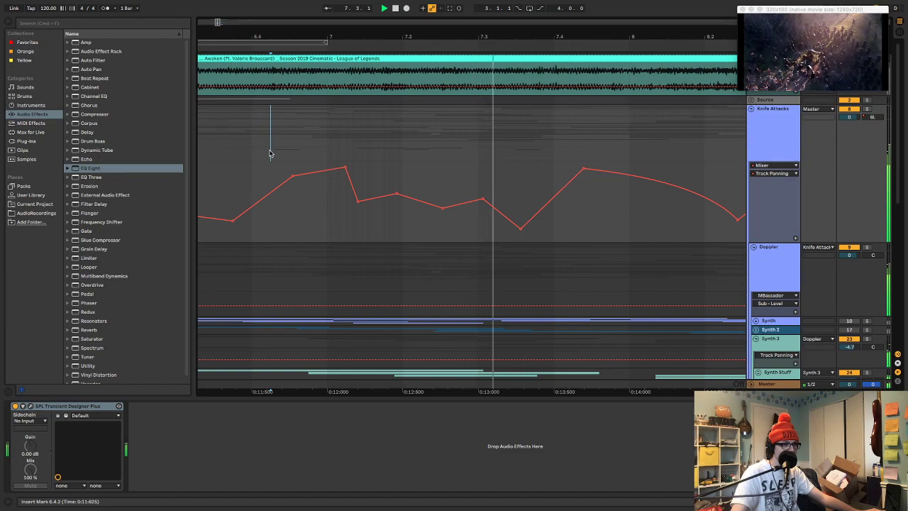
key("space")
key("space")
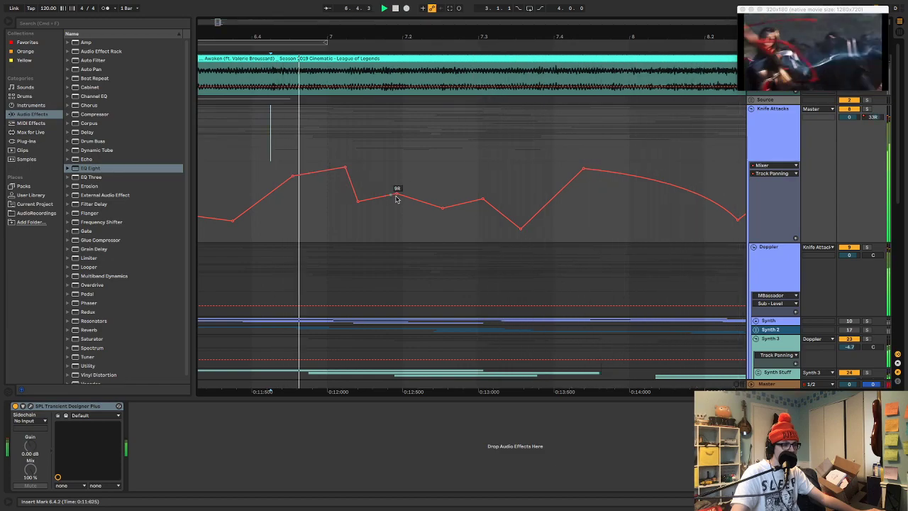
Bow the panning segment between 7.3 and the left dip after 7.3.3 upward, and audition it from just after 7.2.3
left_click_drag(498, 210, 498, 195)
key("space")
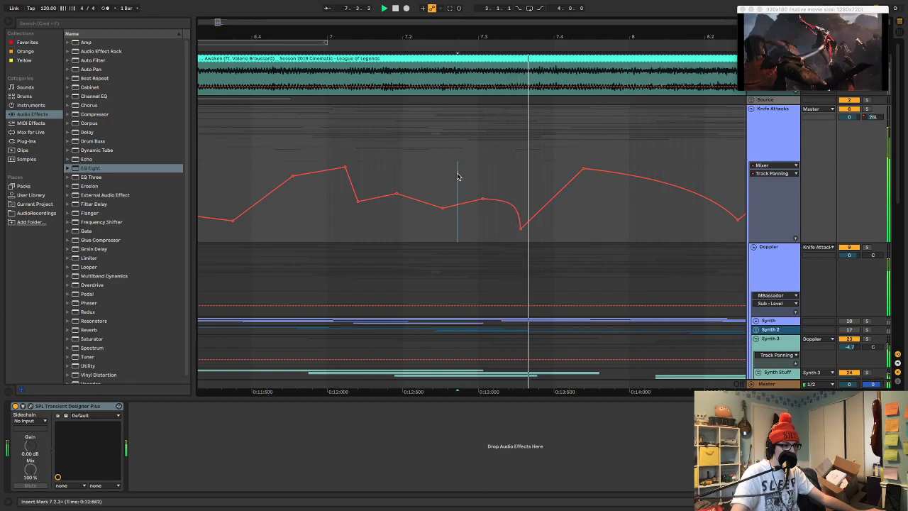
key("space")
key("space")
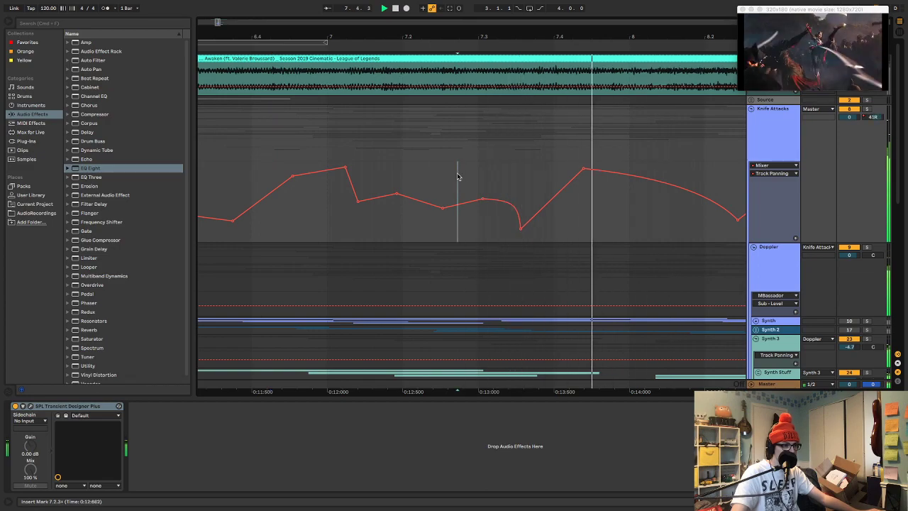
key("space")
key("space")
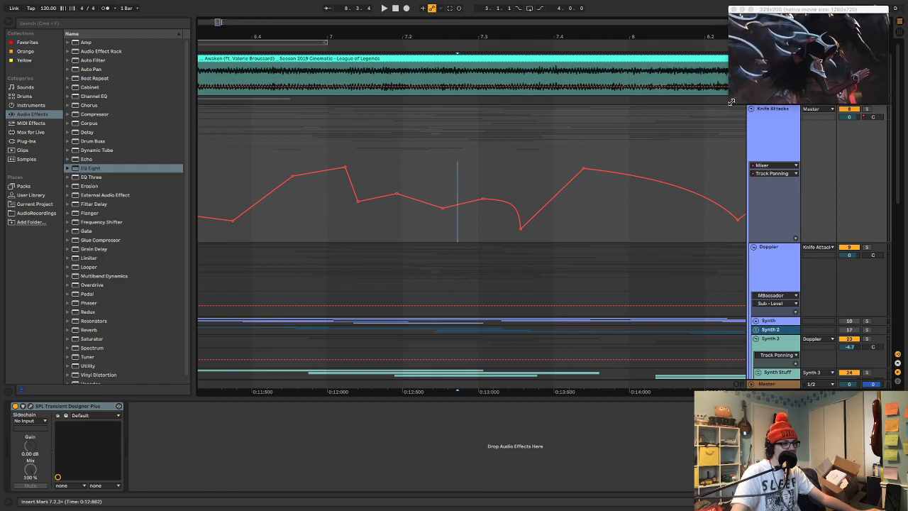
Play the full knife-attack sequence from 5.2.3 against the video
left_click_drag(507, 22, 513, 2)
left_click(342, 125)
key("space")
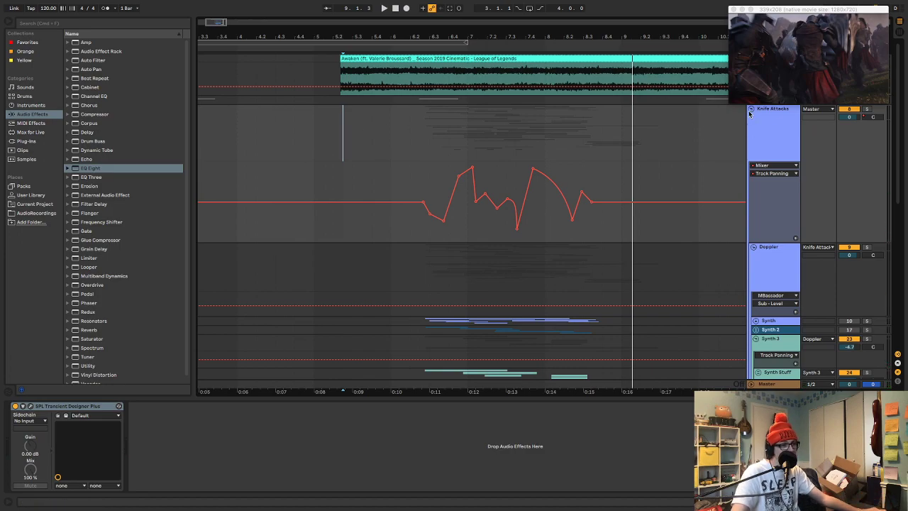
Shorten the Knife Attacks panning lane, hide the automation, and audition the mix from 5.2.3 with the group temporarily folded
left_click_drag(849, 195, 848, 146)
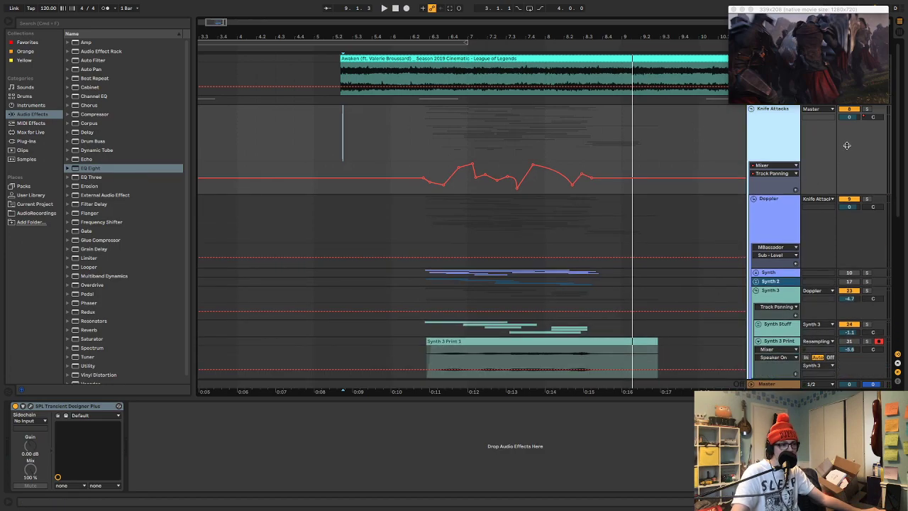
key("a")
left_click(752, 110)
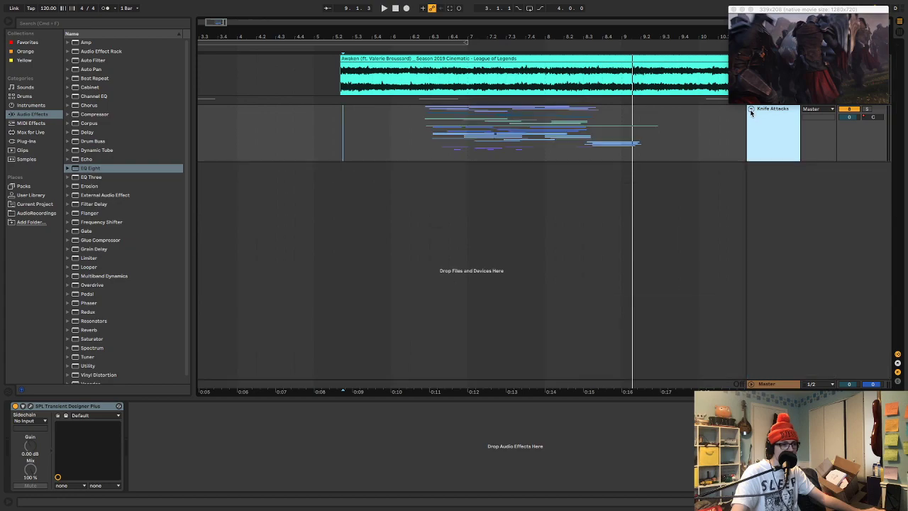
key("space")
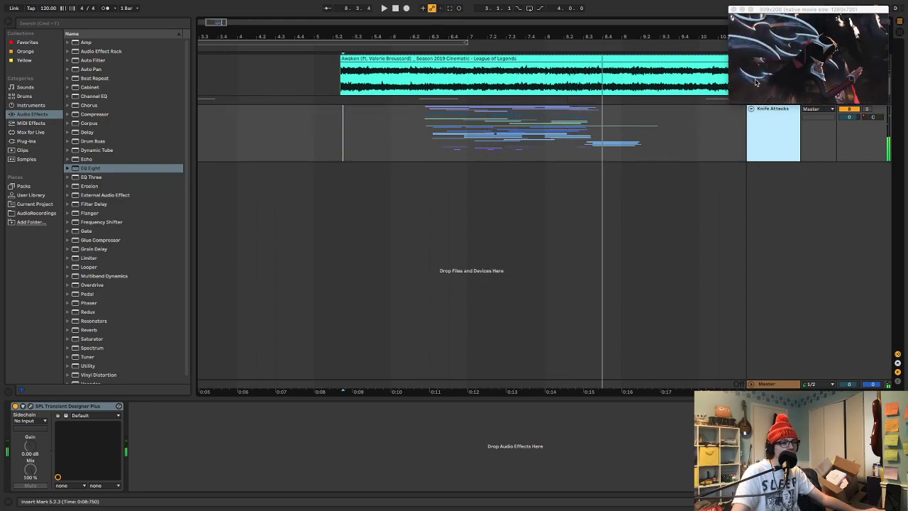
left_click(752, 110)
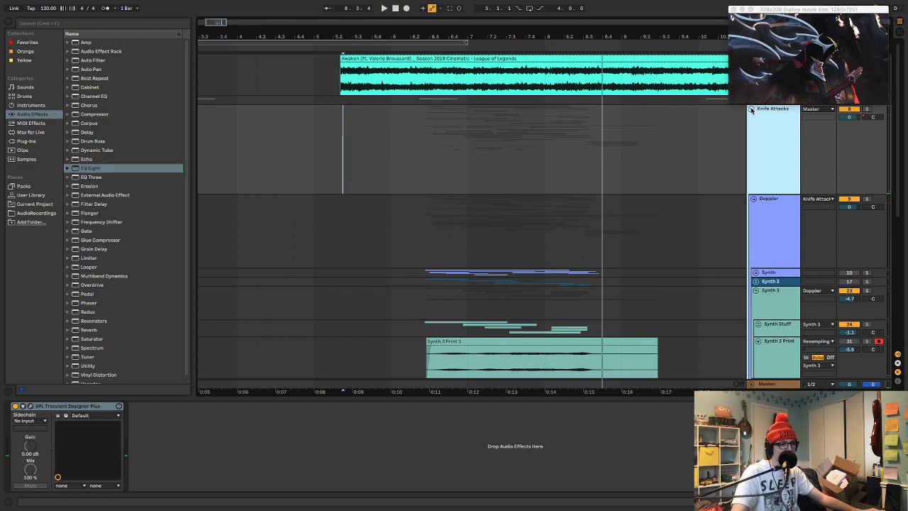
Fold the Knife Attacks group into a single track and keep it selected
left_click(751, 110)
left_click(774, 137)
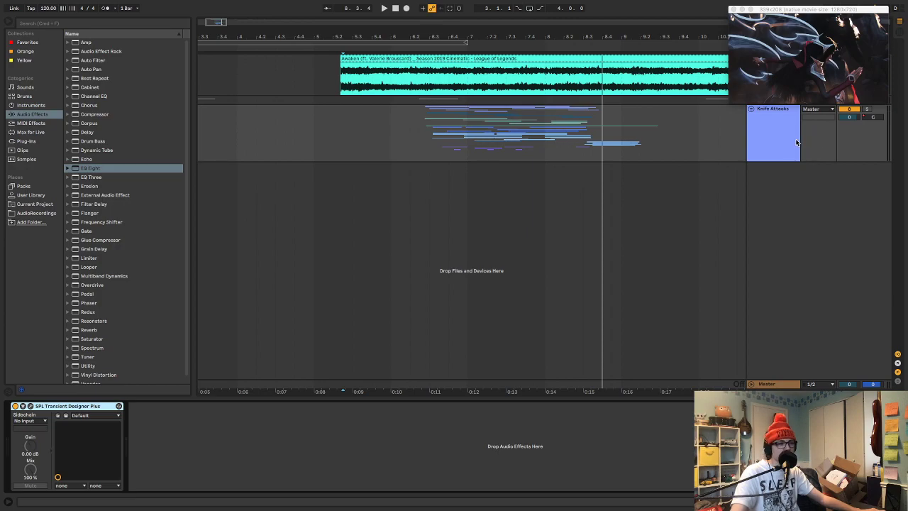
left_click_drag(495, 38, 412, 36)
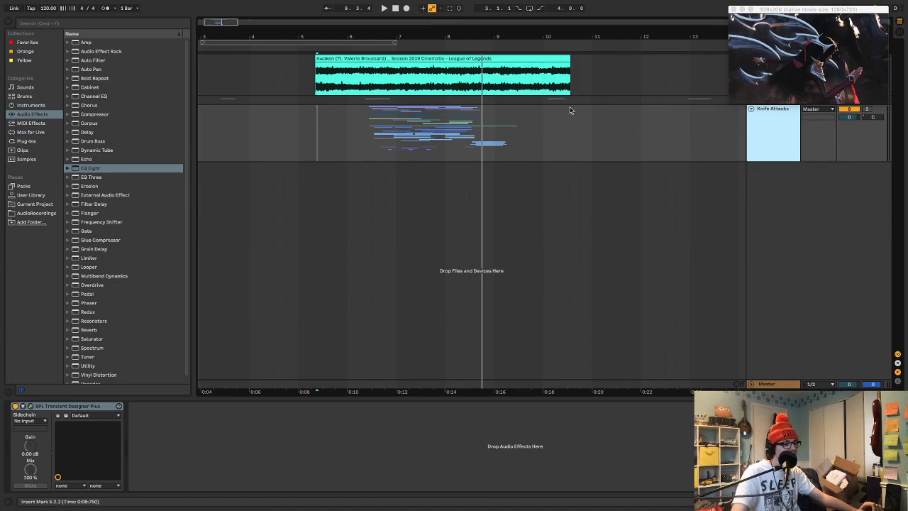
left_click_drag(440, 31, 457, 31)
Enlarge the video window, place it over the empty arrangement area, and play the full sequence from the start of the Awaken cinematic clip
left_click_drag(730, 105, 293, 350)
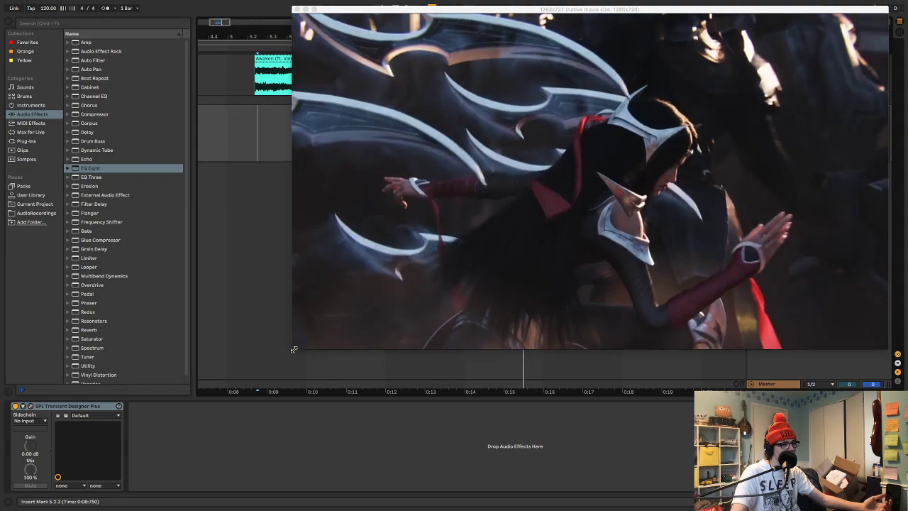
left_click_drag(467, 10, 429, 83)
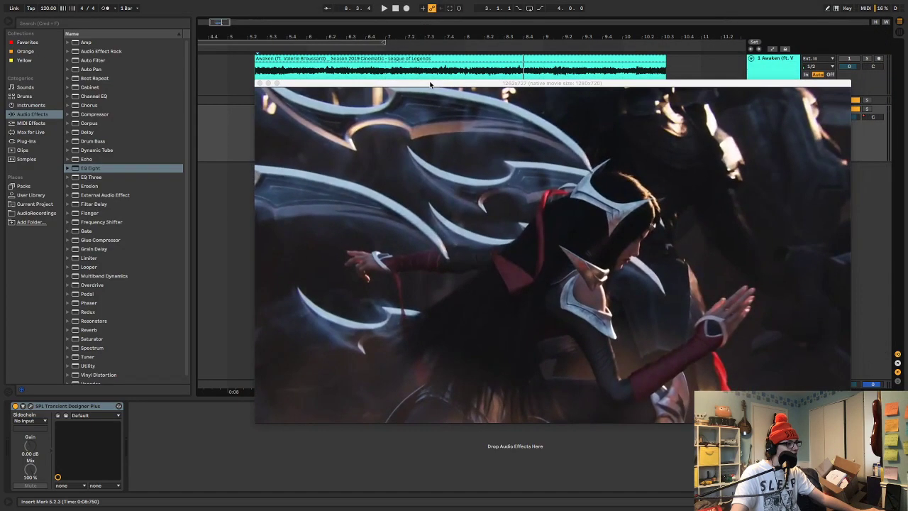
left_click(406, 60)
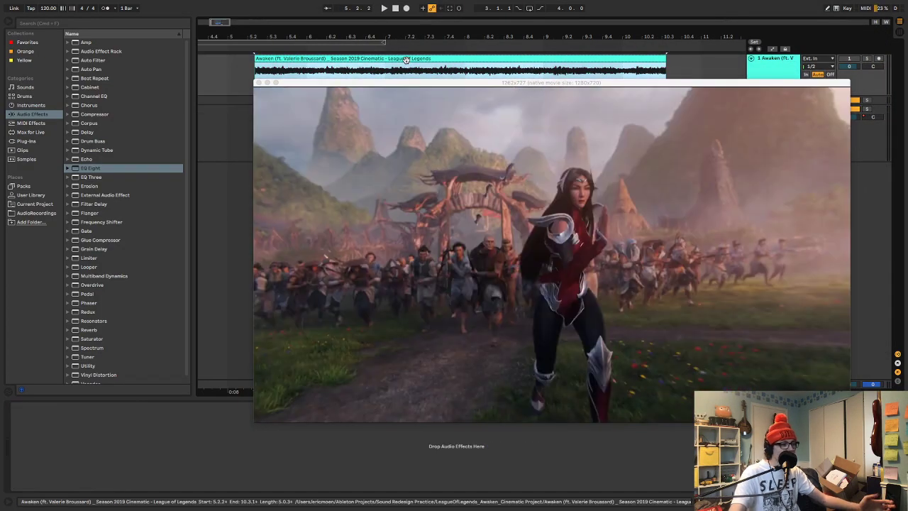
key("space")
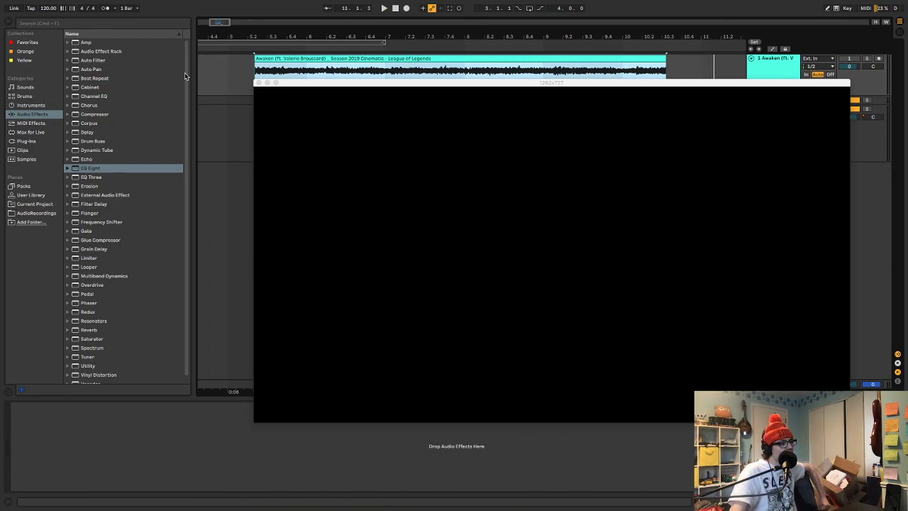
Shrink the video window clear of the tracks, and select 8.2.4 to 9.4.3 and 5.2.4 to 6.4.3 in the Awaken clip to inspect those frames
left_click_drag(251, 82, 727, 253)
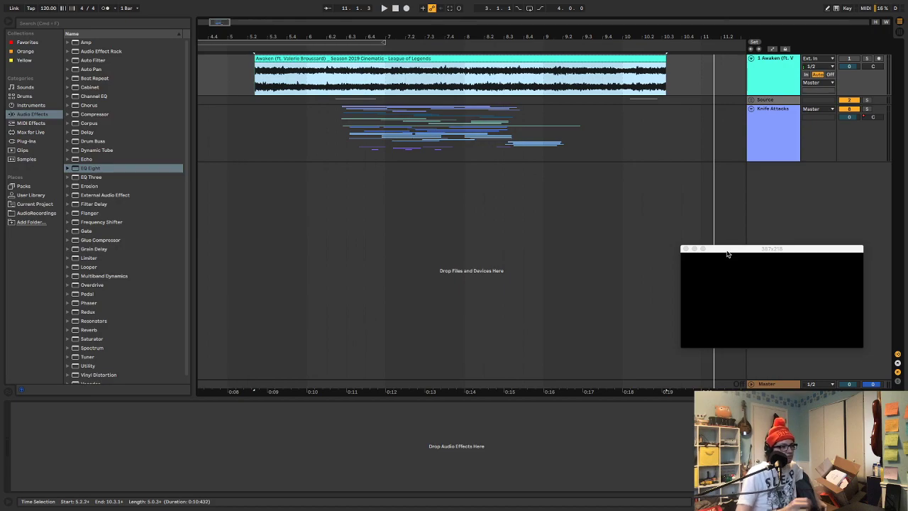
left_click_drag(493, 74, 576, 73)
left_click_drag(500, 75, 616, 74)
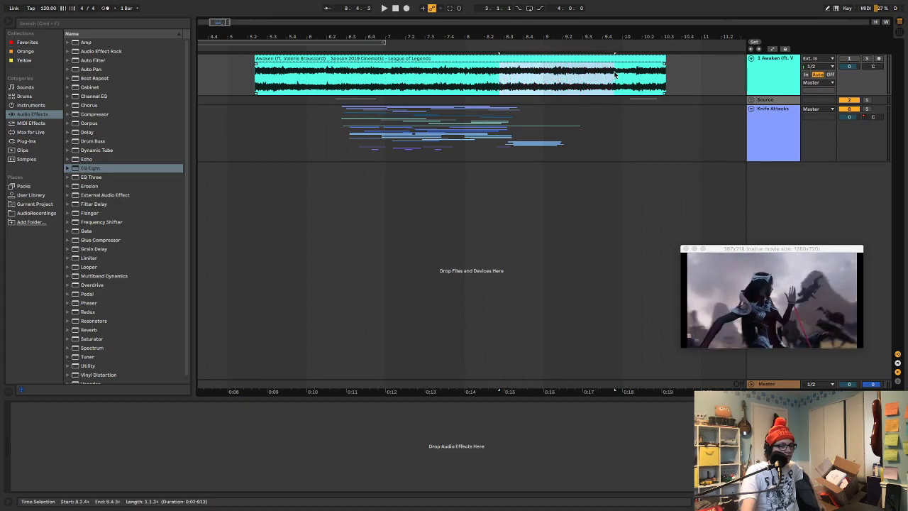
left_click_drag(269, 80, 376, 89)
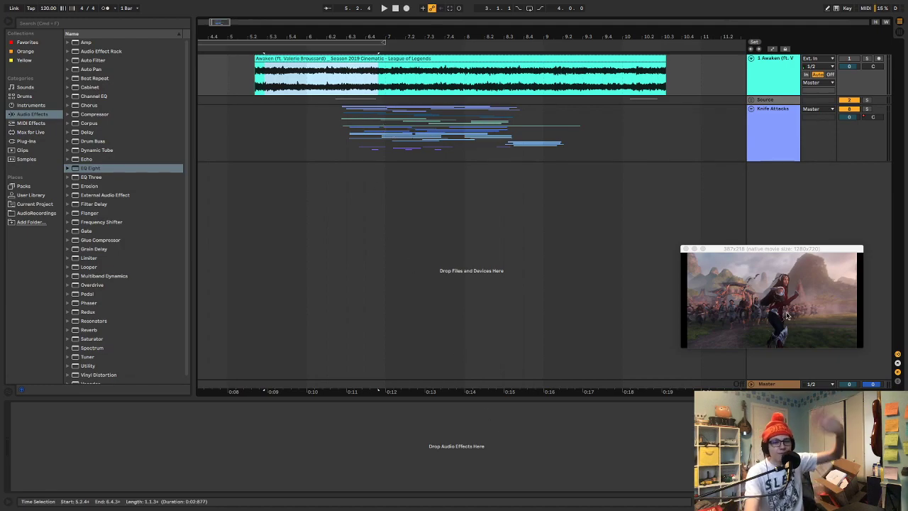
key("super+Tab")
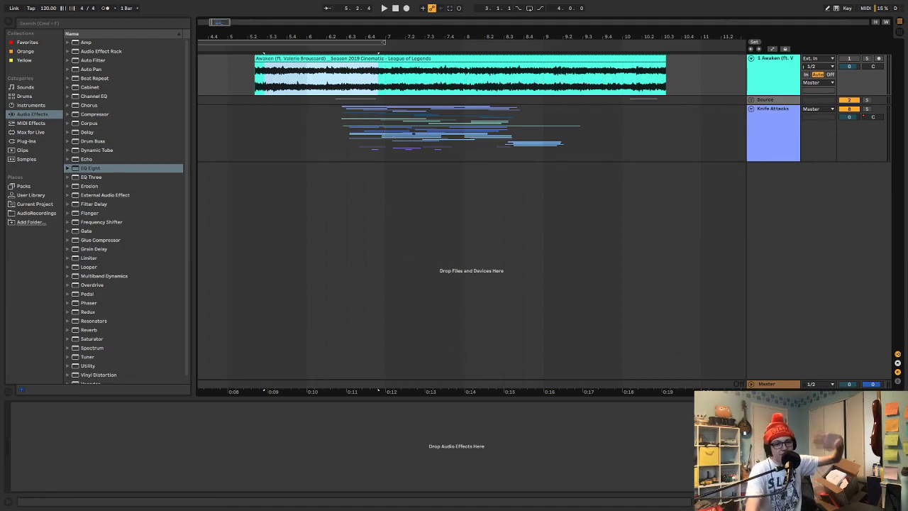